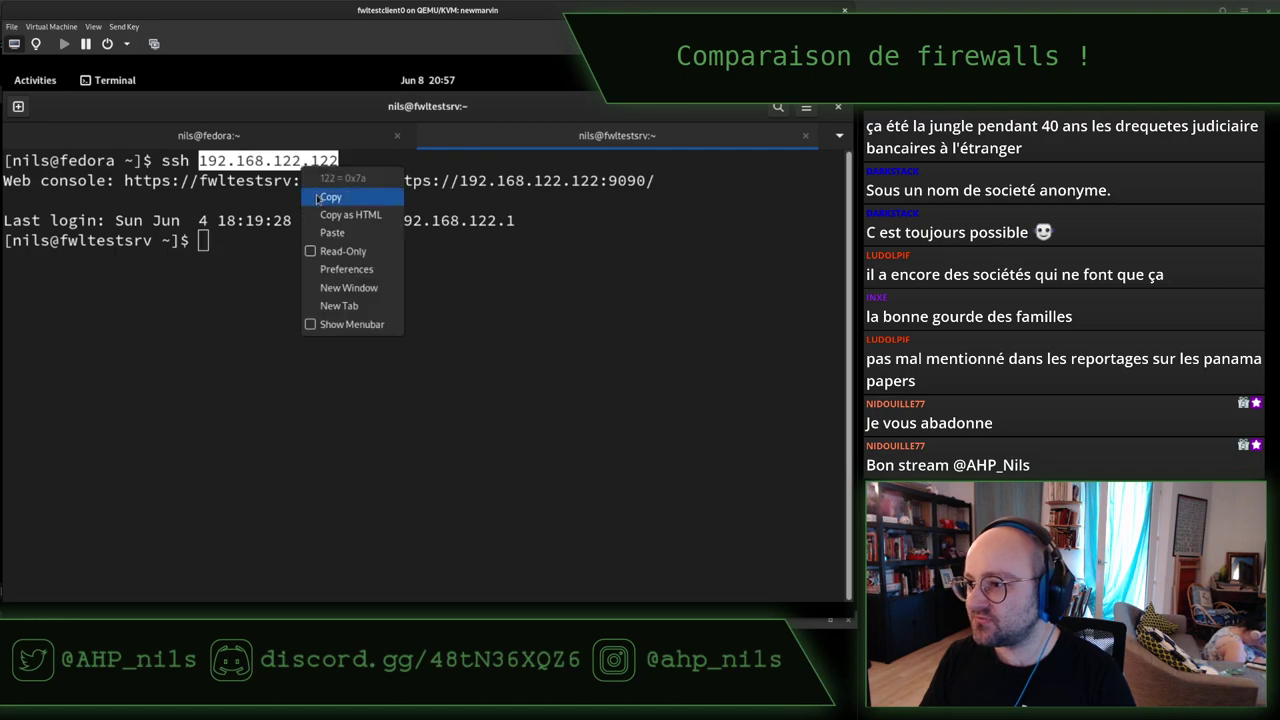
{"action": "left_click", "coordinate": [330, 192]}
{"action": "key", "text": "super"}
{"action": "left_click", "coordinate": [540, 289]}
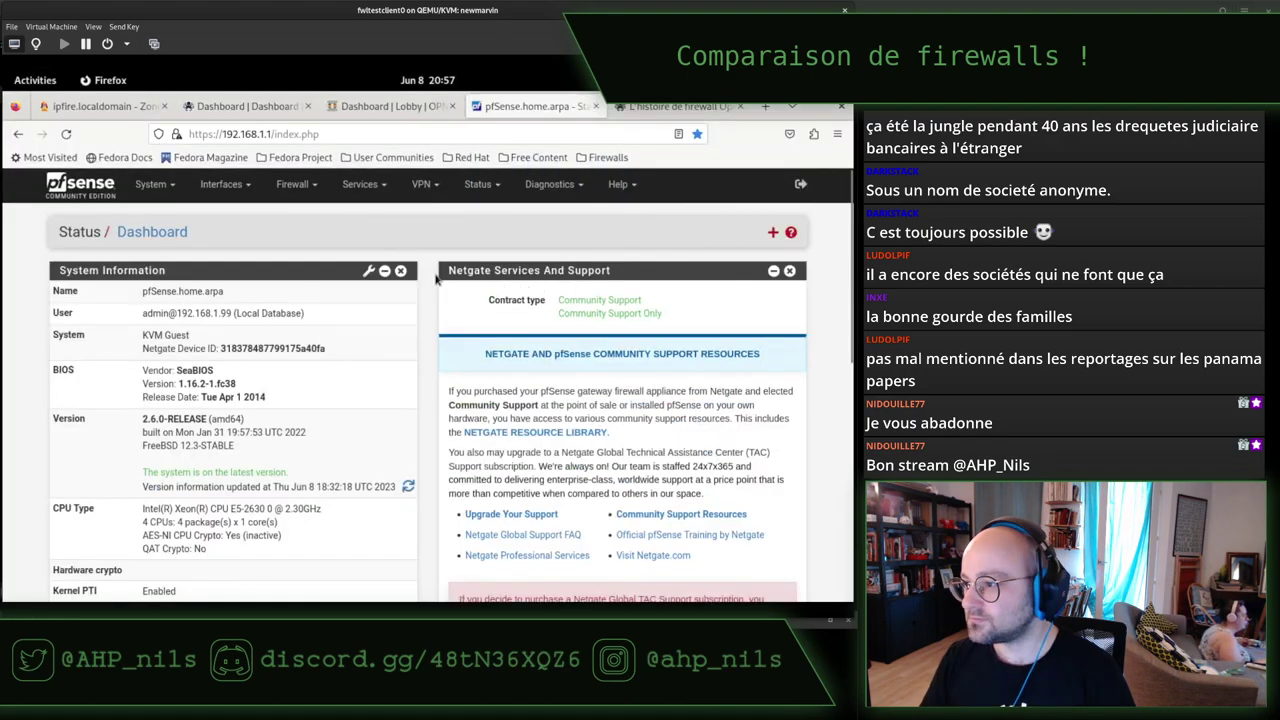
{"action": "key", "text": "ctrl+t"}
{"action": "key", "text": "ctrl+v"}
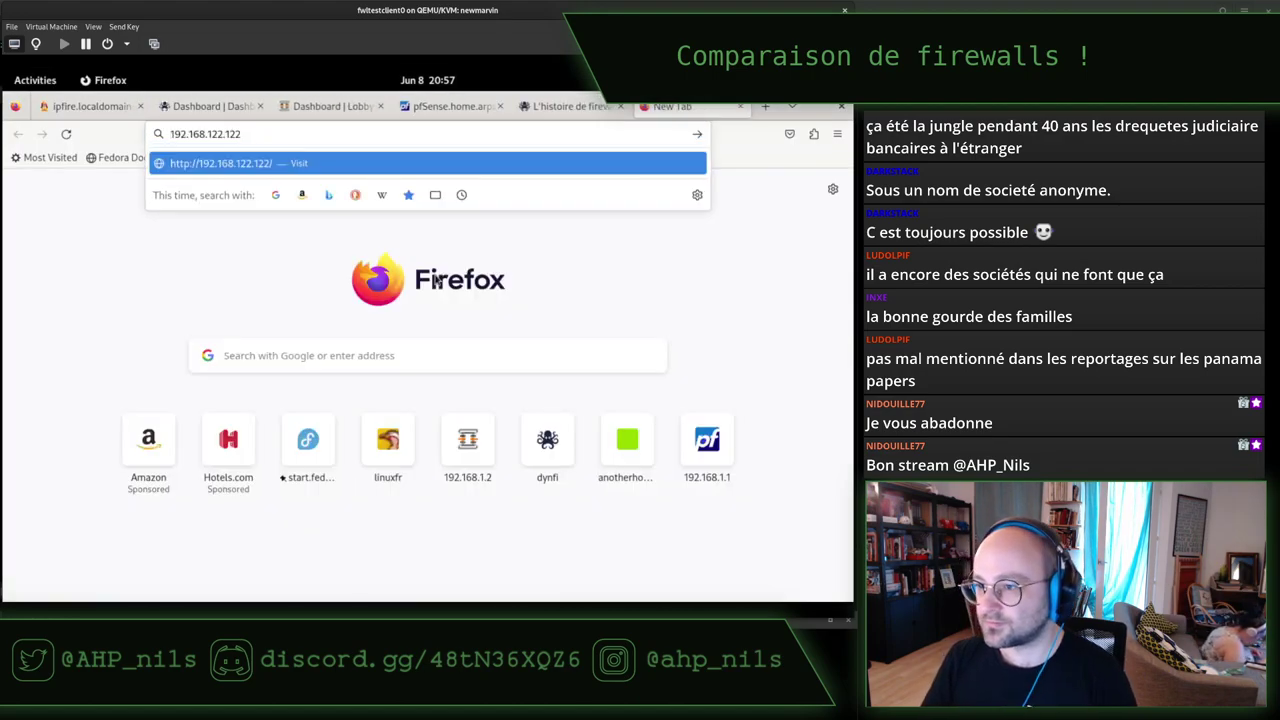
{"action": "key", "text": "Home"}
{"action": "type", "text": "https"}
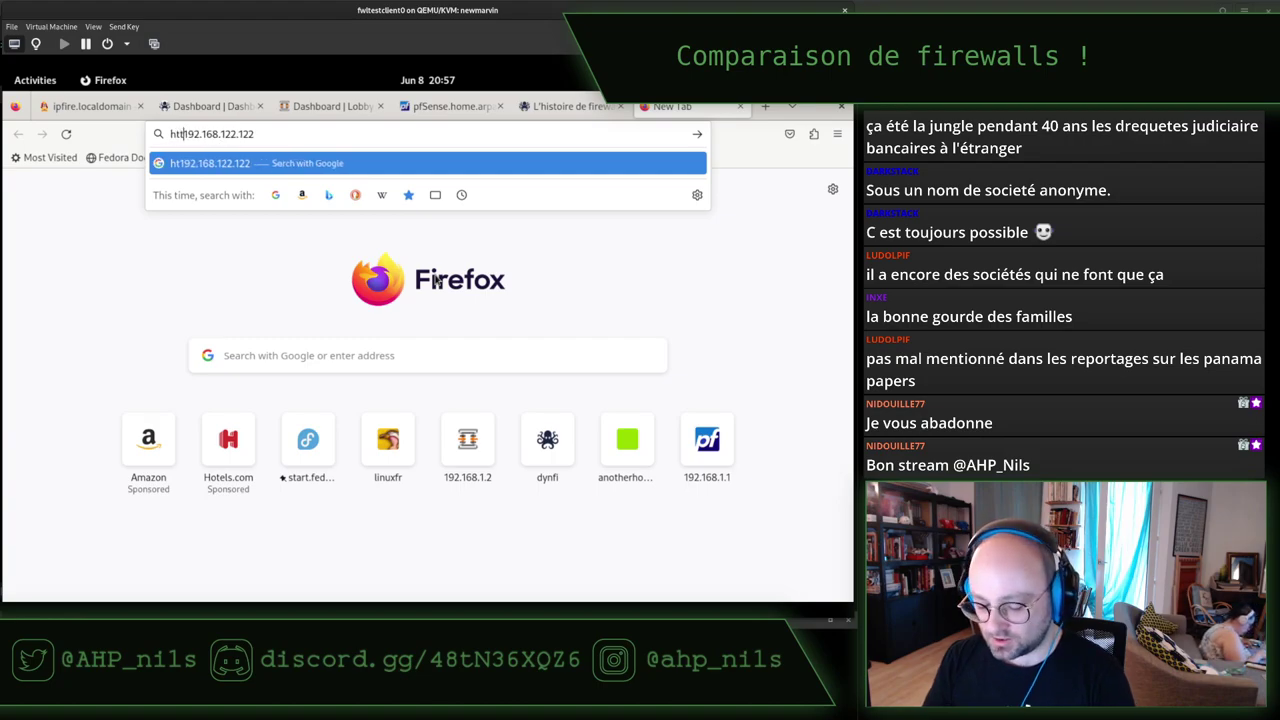
{"action": "type", "text": "://"}
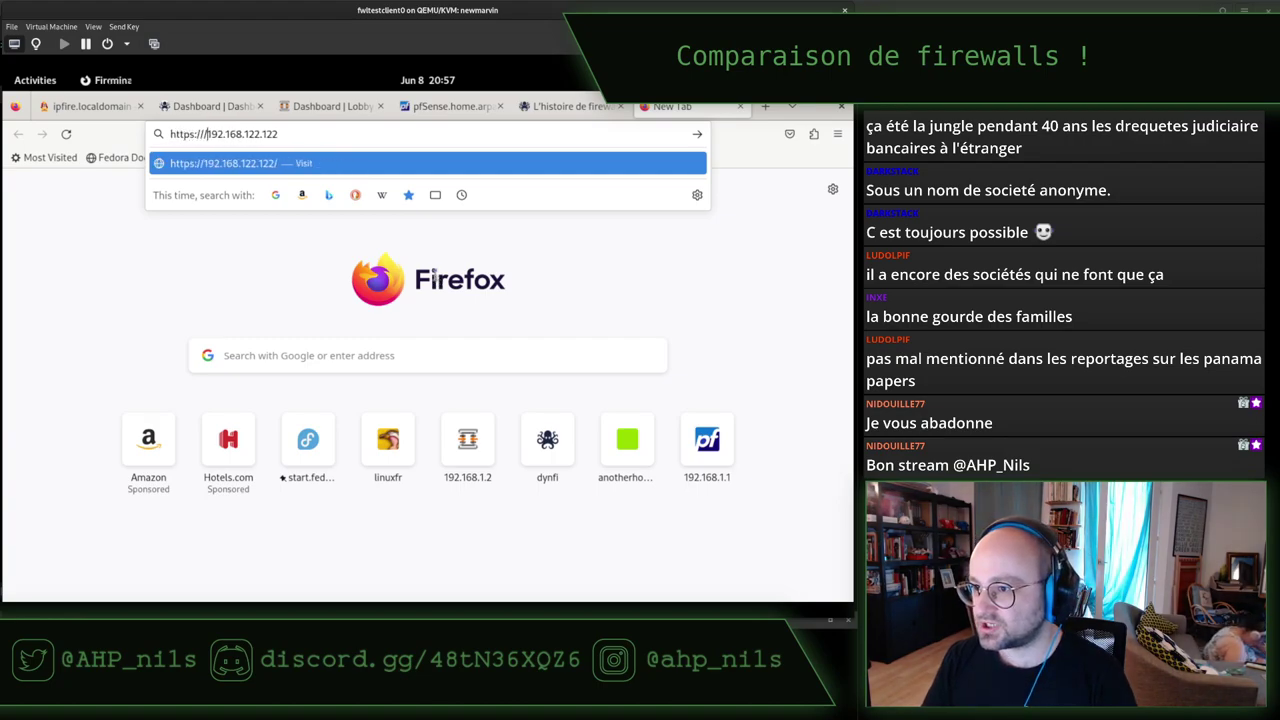
{"action": "key", "text": "alt+Tab"}
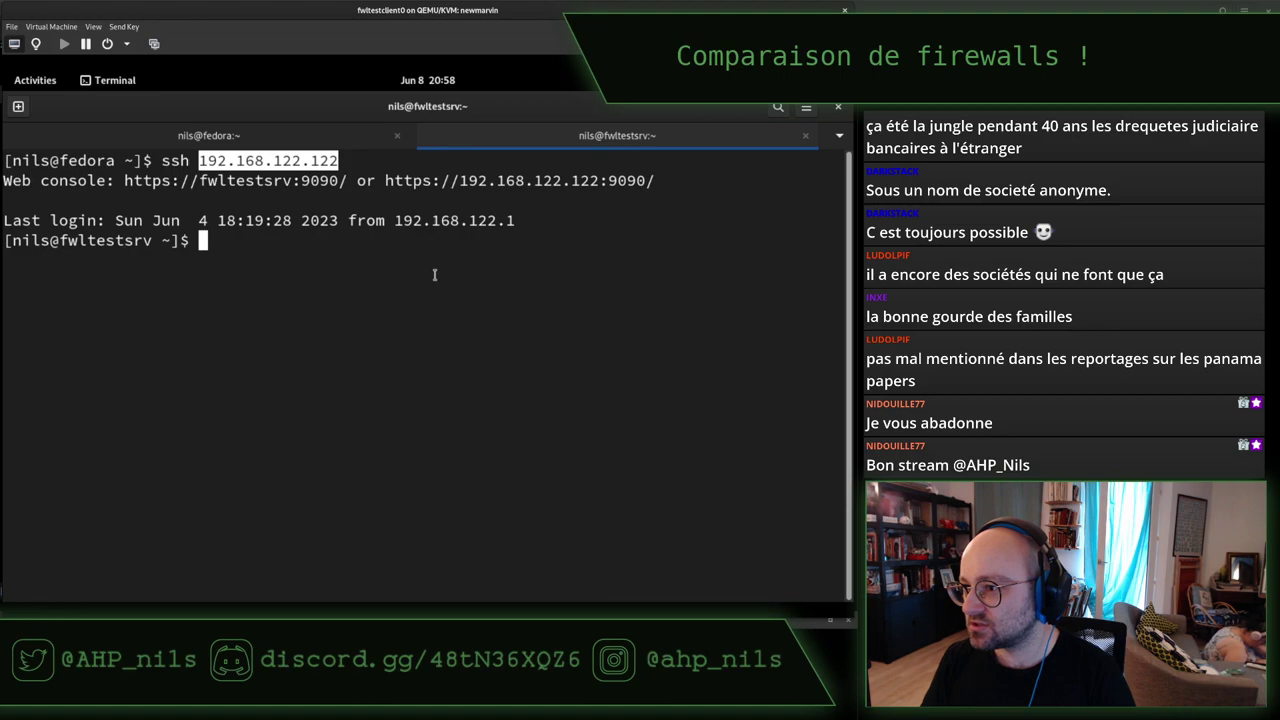
{"action": "key", "text": "alt+Tab"}
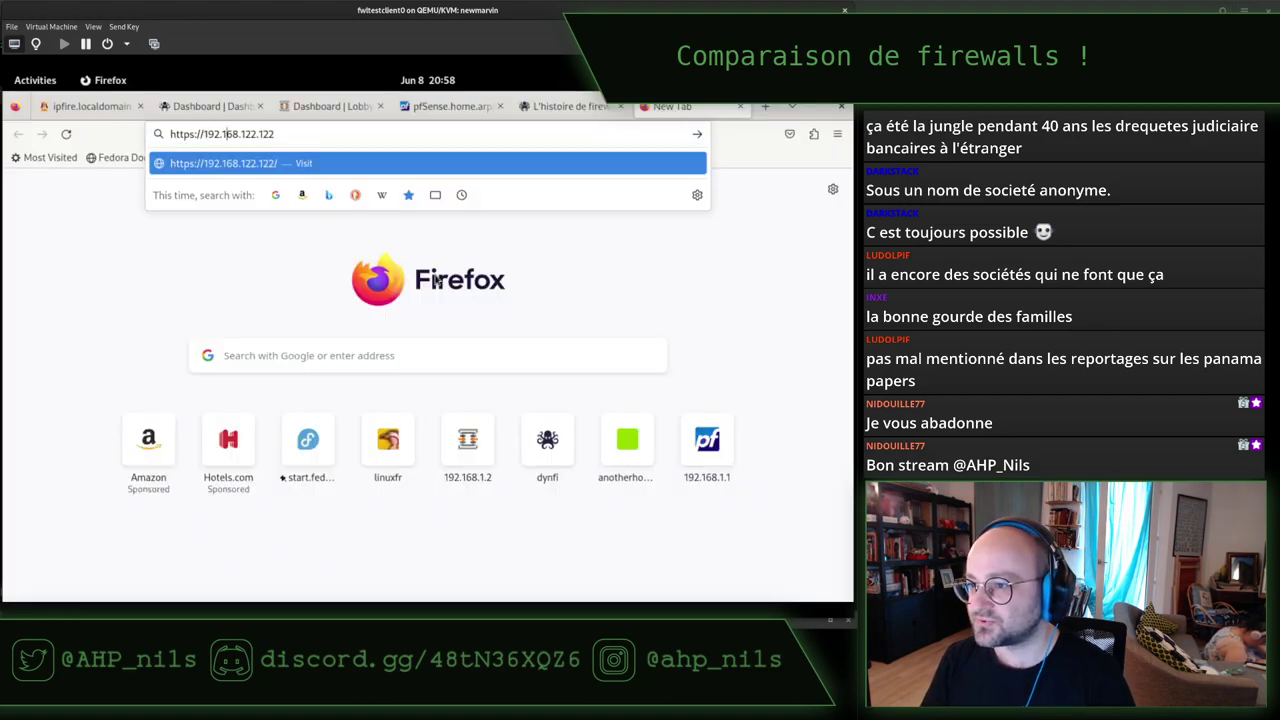
{"action": "type", "text": ":9090"}
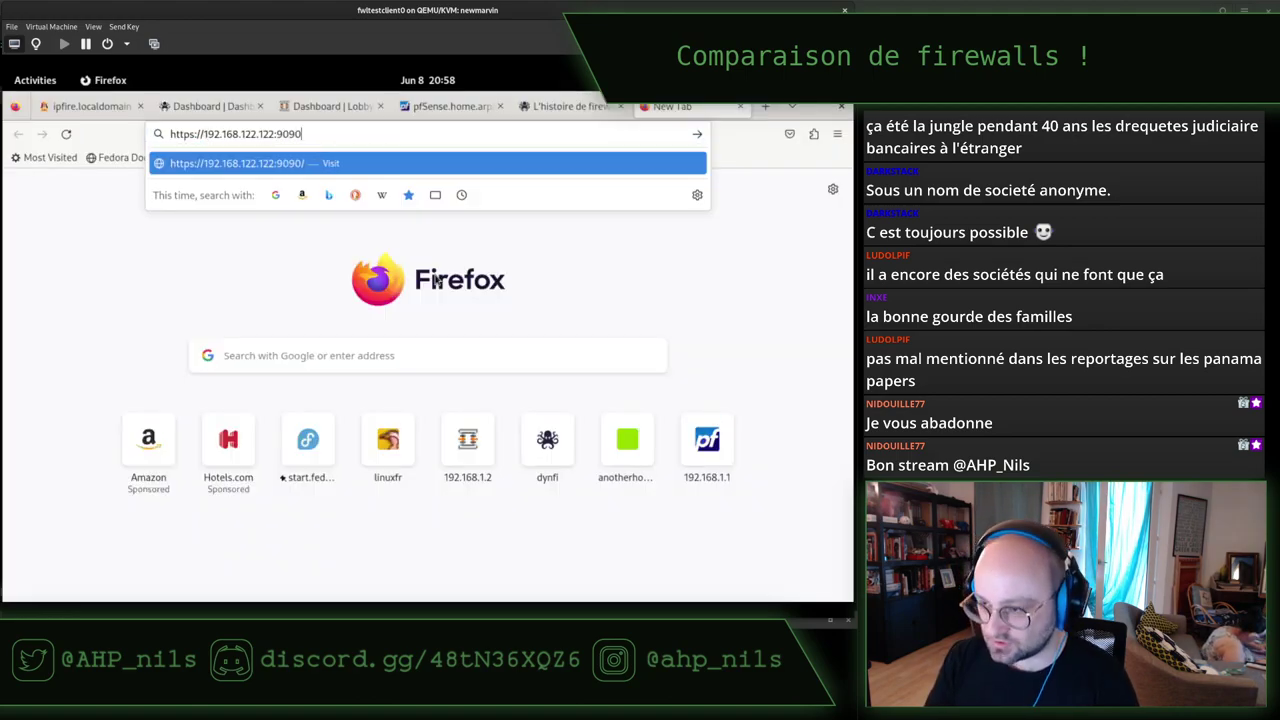
{"action": "key", "text": "Return"}
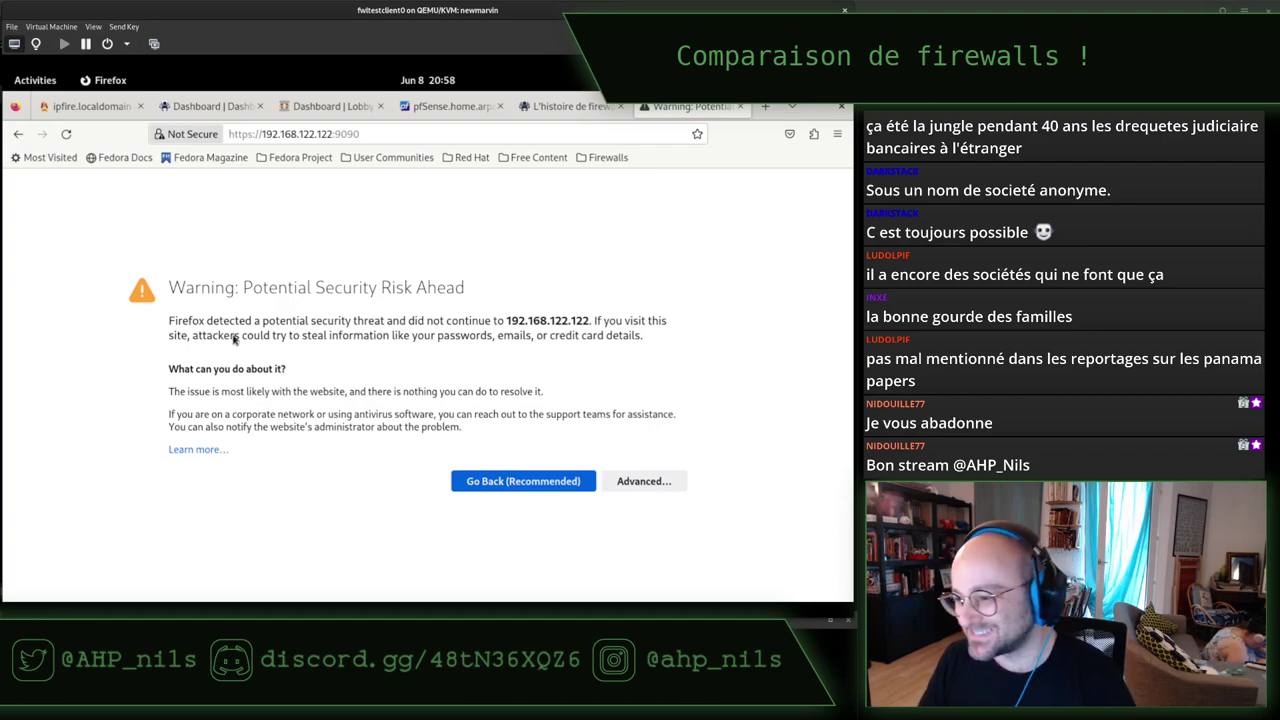
Get past the certificate warning by accepting the risk for the Cockpit site.
{"action": "left_click", "coordinate": [651, 480]}
{"action": "scroll", "coordinate": [523, 383], "scroll_direction": "down", "scroll_amount": 3}
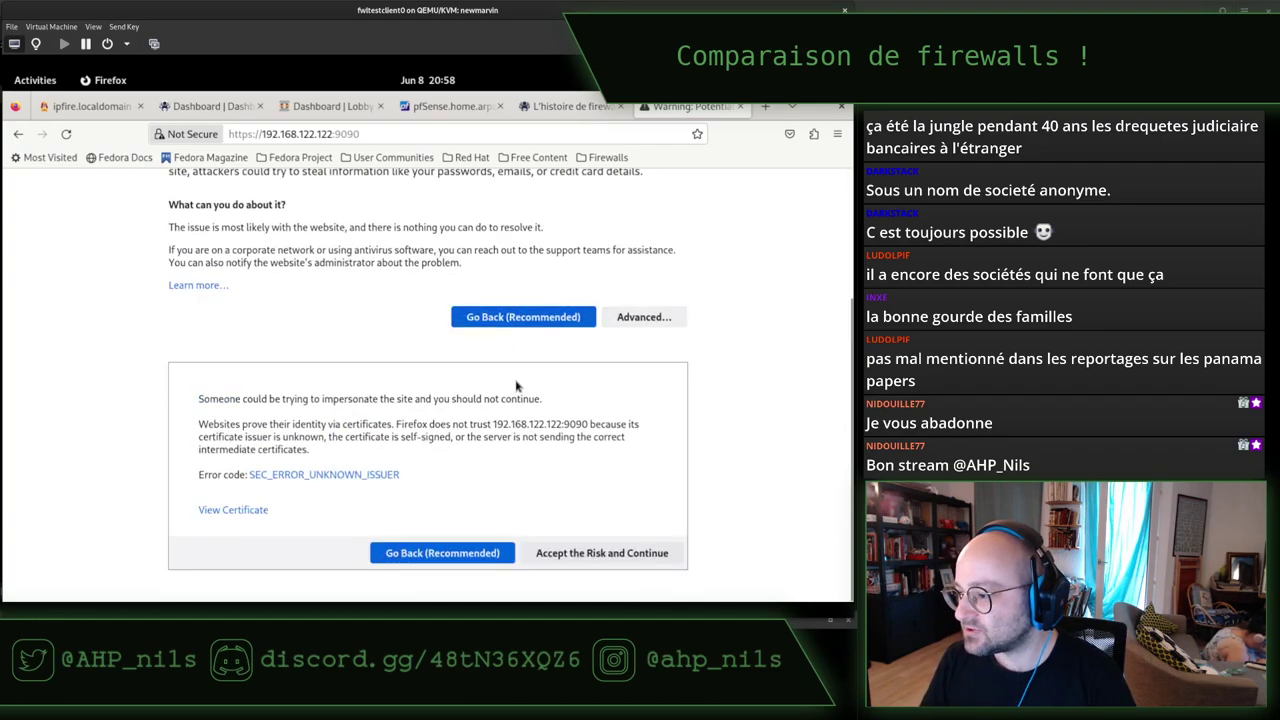
{"action": "left_click", "coordinate": [607, 554]}
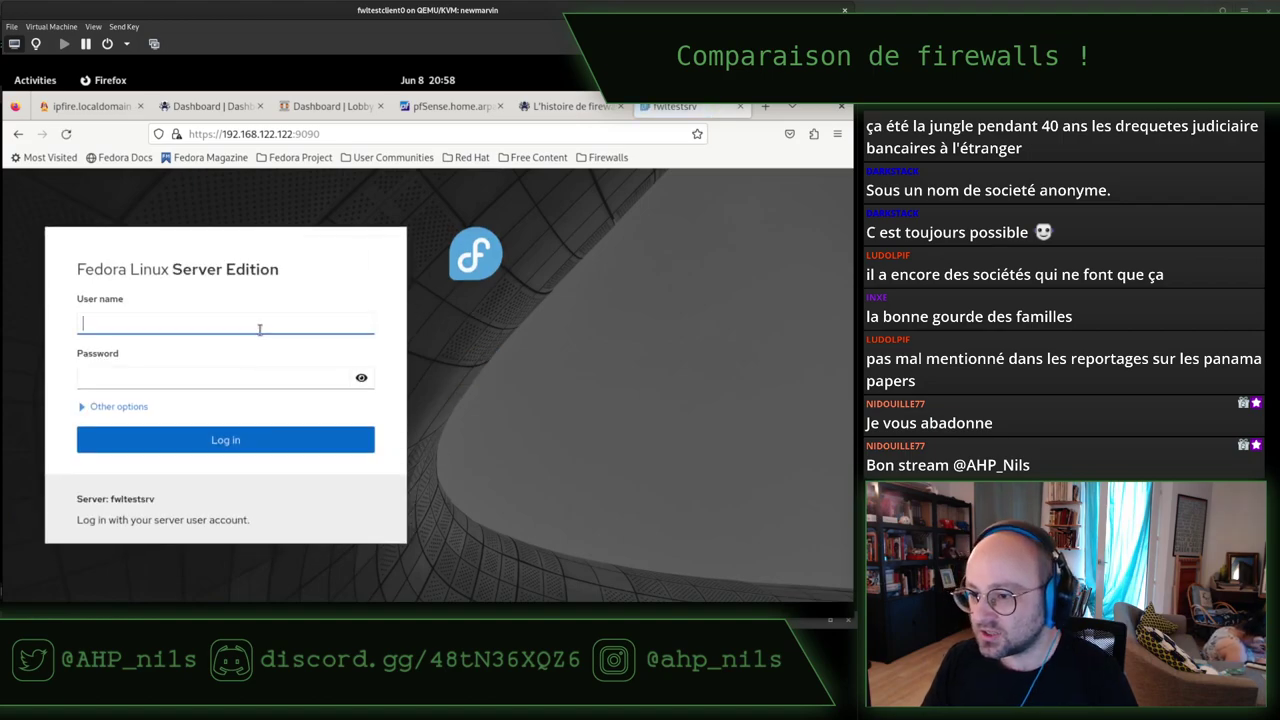
Log in to Cockpit with the regular user account after root is rejected, and don't save the password.
{"action": "type", "text": "root"}
{"action": "key", "text": "Tab"}
{"action": "type", "text": "•••"}
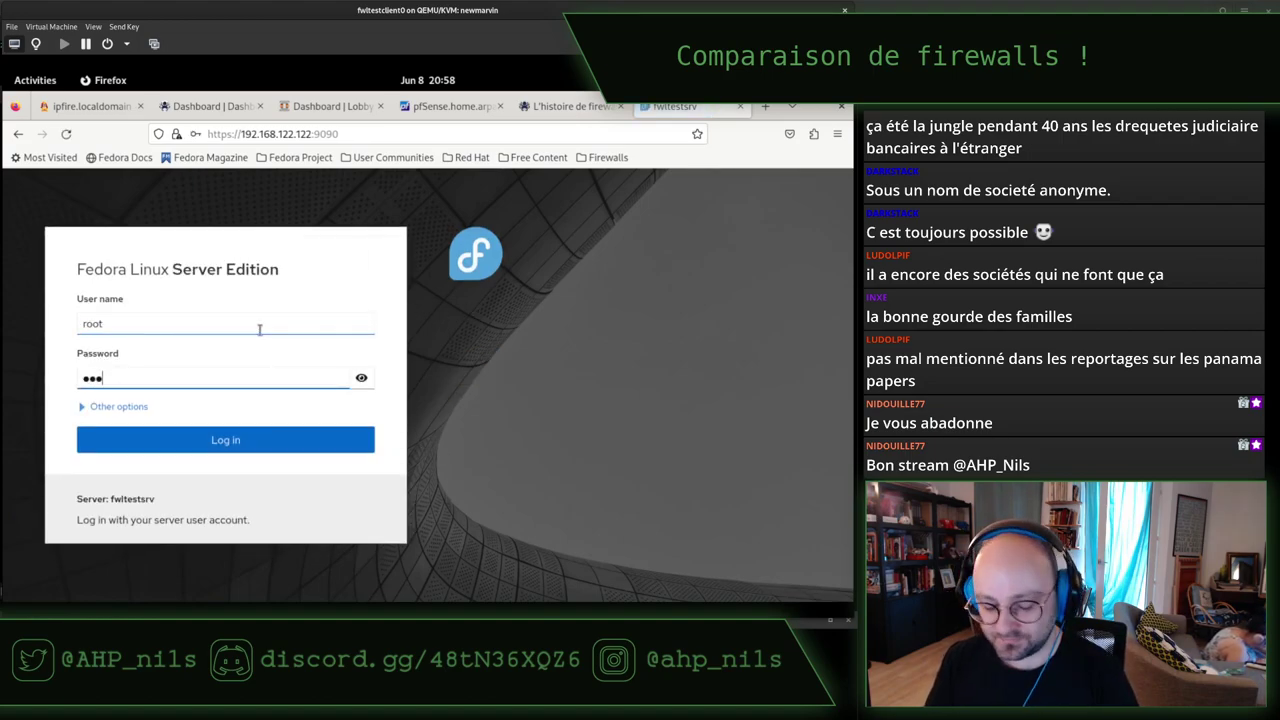
{"action": "type", "text": "•••••"}
{"action": "key", "text": "Return"}
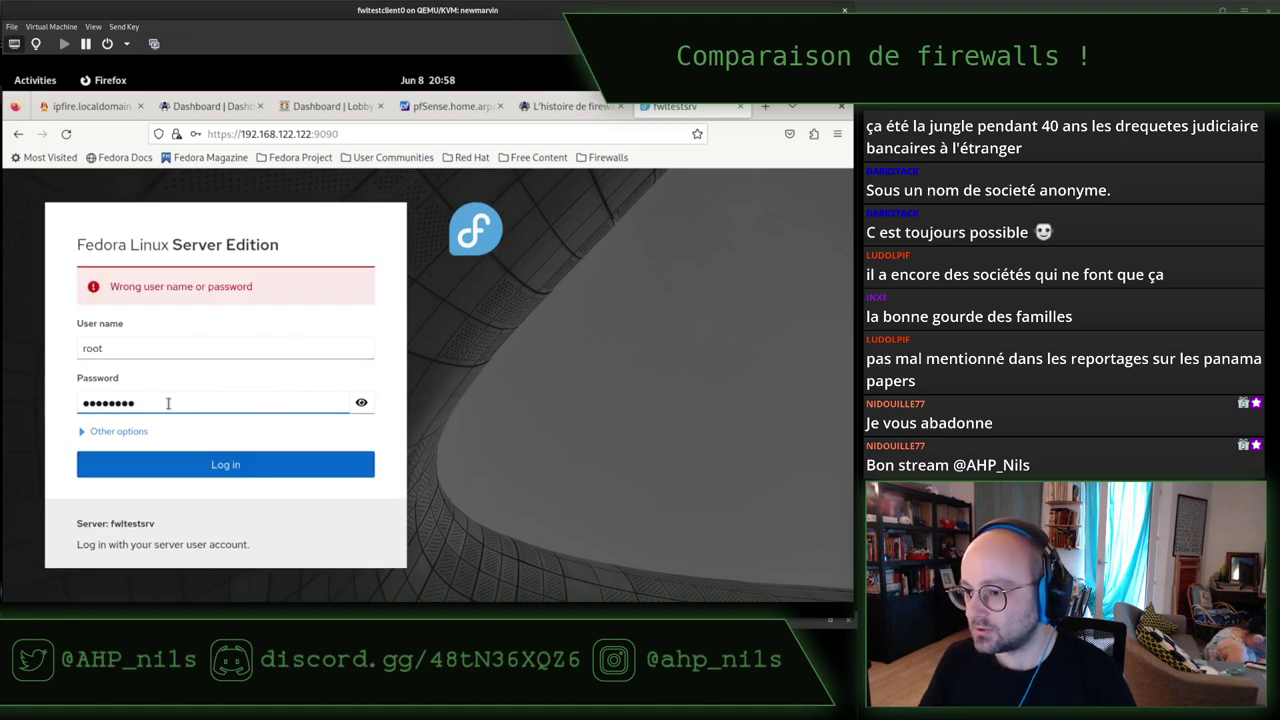
{"action": "double_click", "coordinate": [139, 347]}
{"action": "type", "text": "nils"}
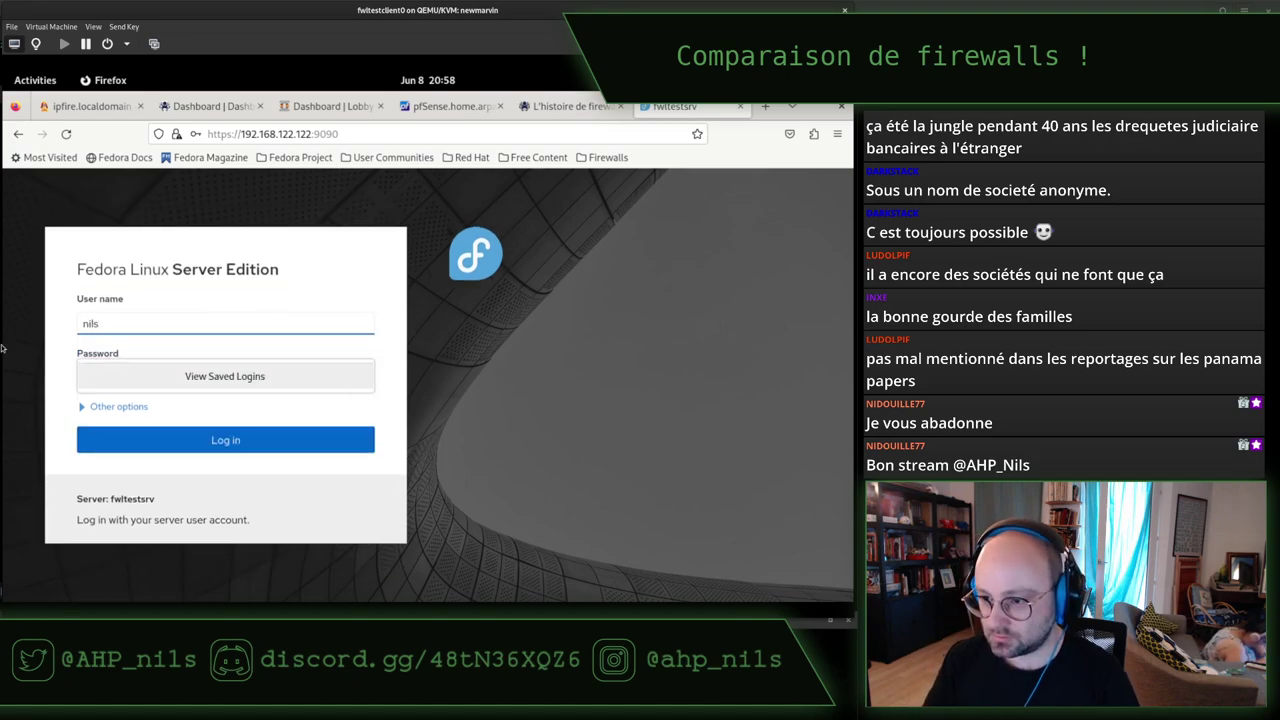
{"action": "key", "text": "Tab"}
{"action": "key", "text": "Return"}
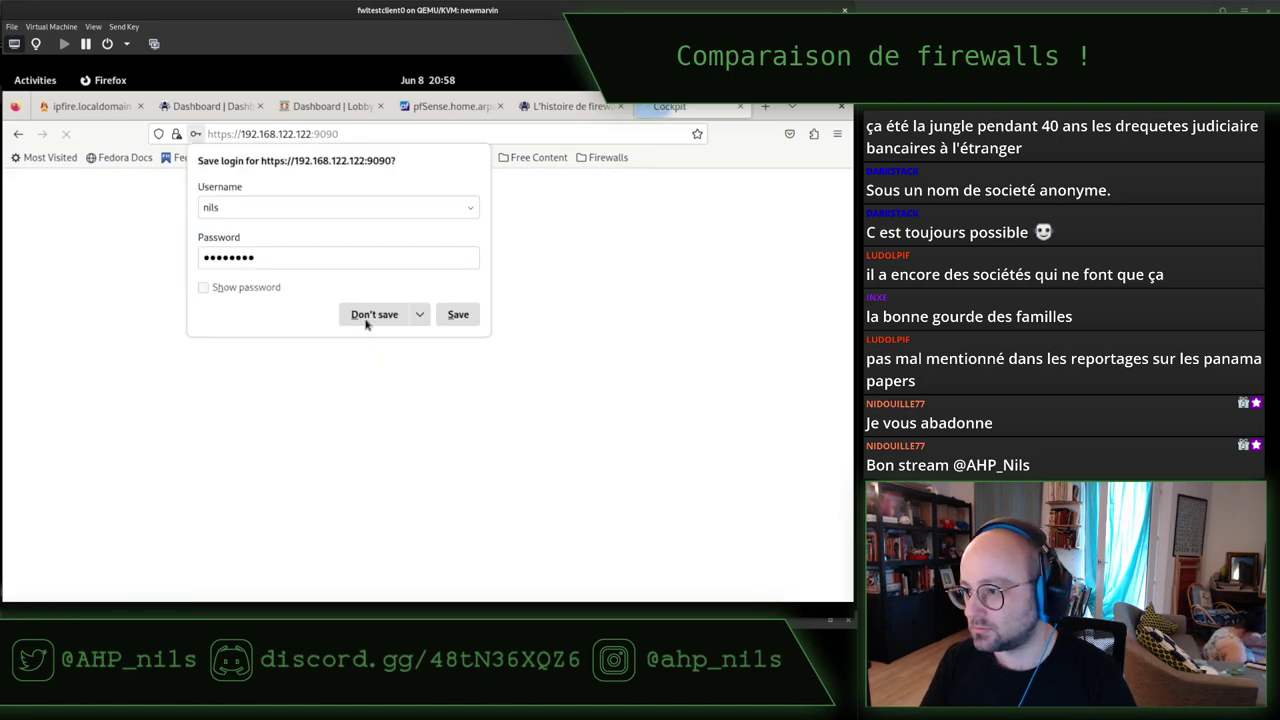
{"action": "left_click", "coordinate": [368, 316]}
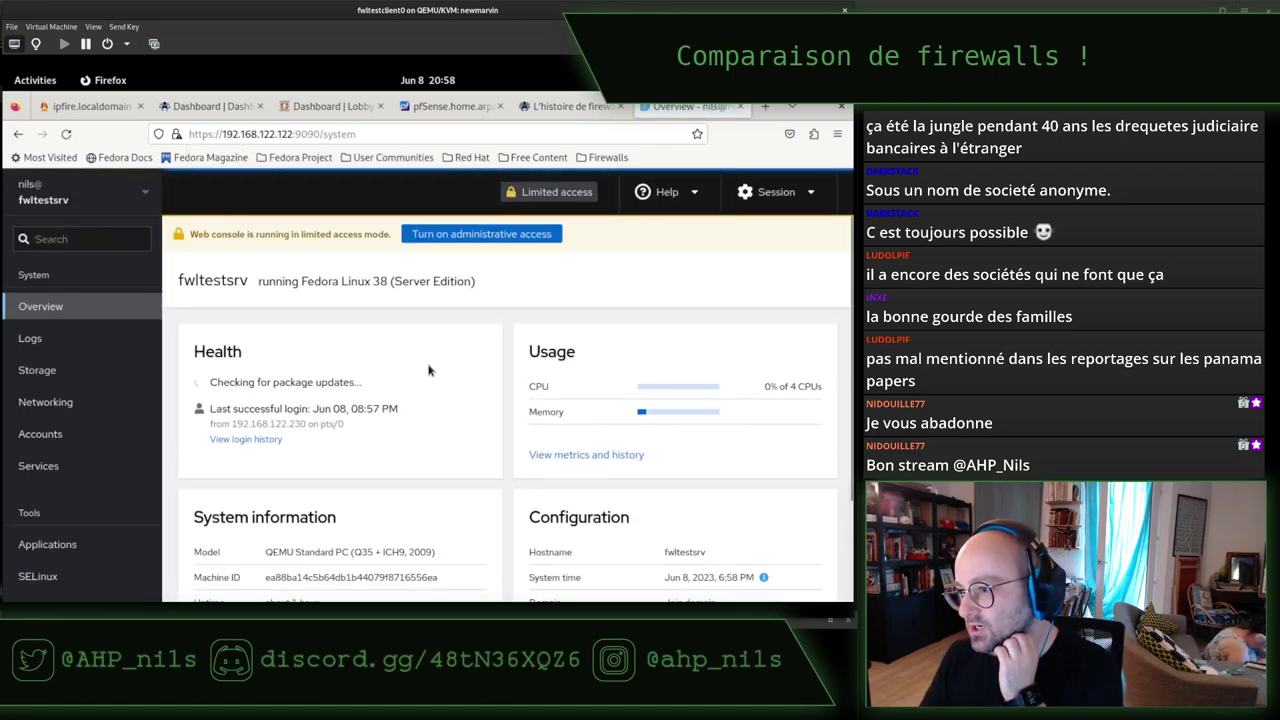
Turn on administrative access, authenticating with the account password.
{"action": "left_click", "coordinate": [466, 241]}
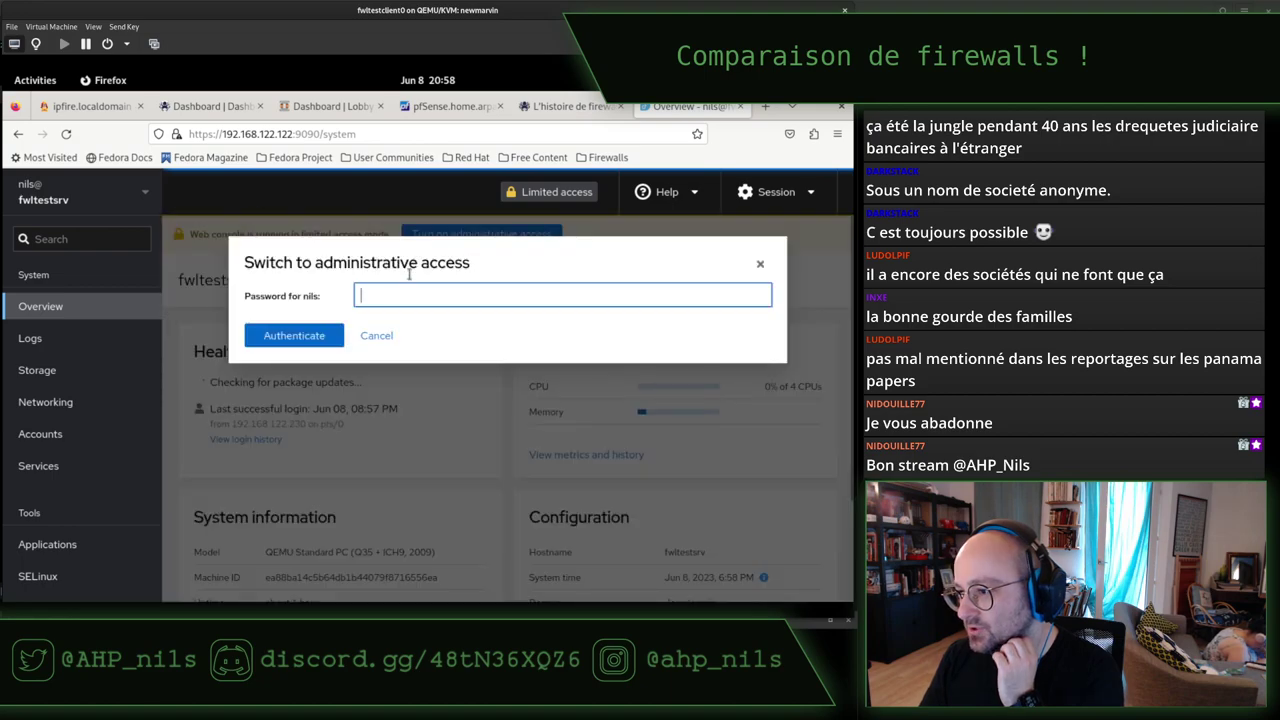
{"action": "type", "text": "••"}
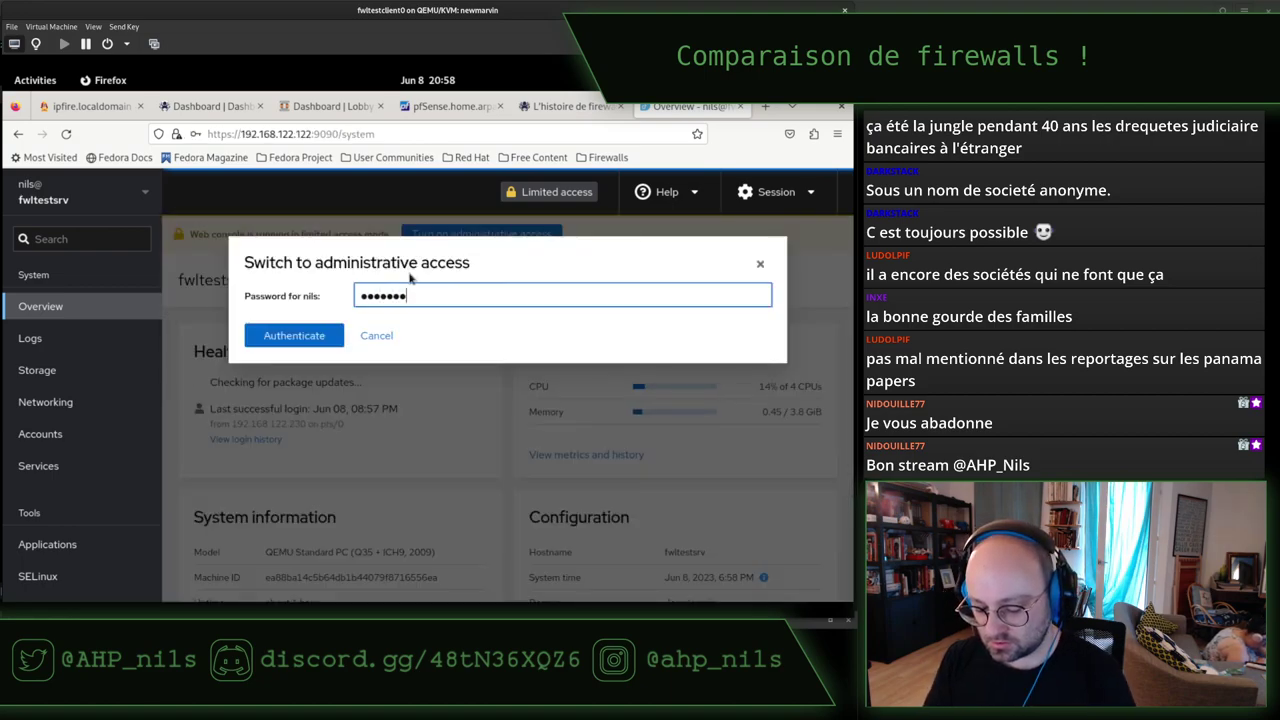
{"action": "key", "text": "Return"}
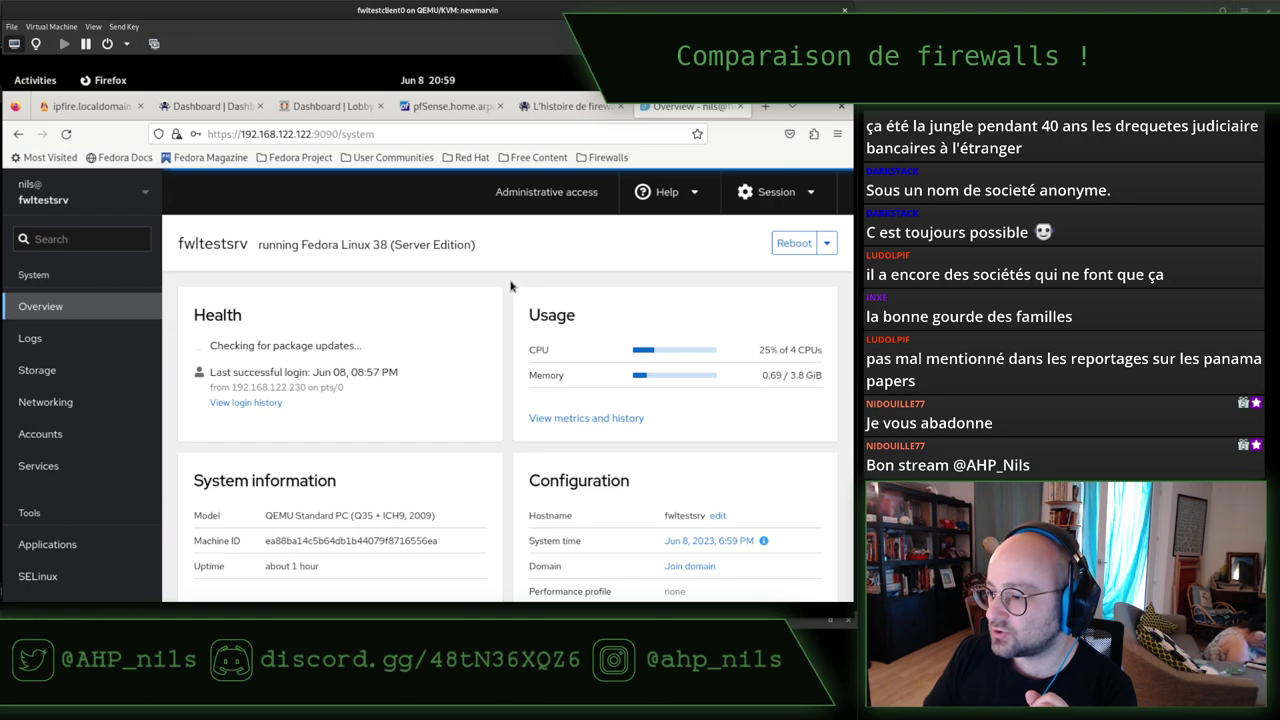
Highlight the 9090 port in the Cockpit page address.
{"action": "left_click", "coordinate": [313, 133]}
{"action": "left_click", "coordinate": [313, 133]}
{"action": "left_click_drag", "start_coordinate": [314, 133], "coordinate": [331, 134]}
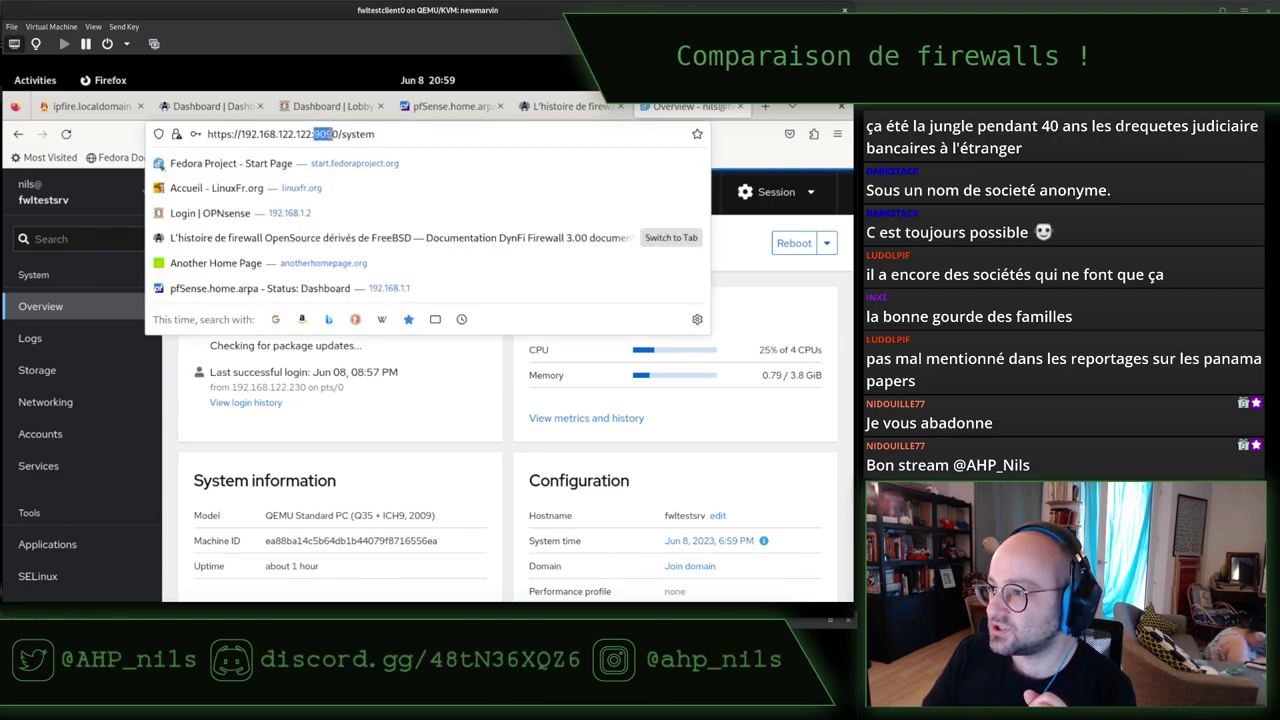
{"action": "left_click", "coordinate": [336, 134]}
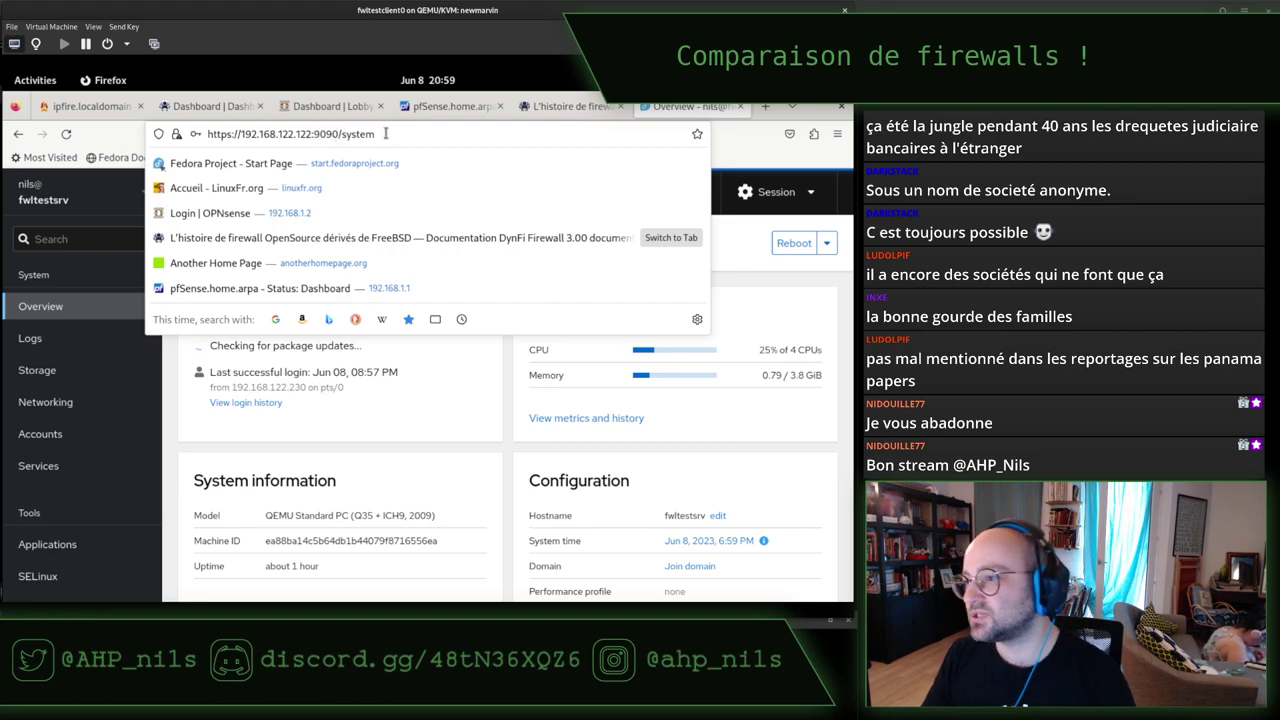
{"action": "left_click", "coordinate": [741, 246]}
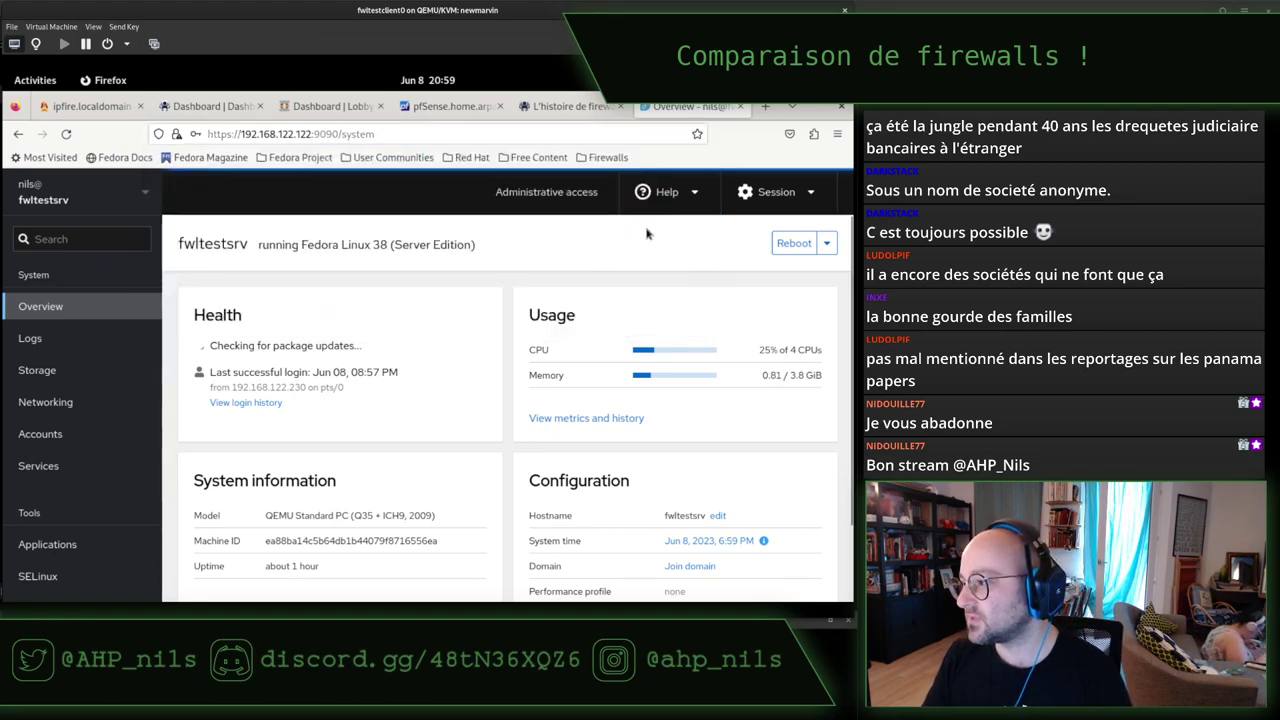
Close the DynFi firewall history article and switch back to the pfSense dashboard tab.
{"action": "left_click", "coordinate": [584, 107]}
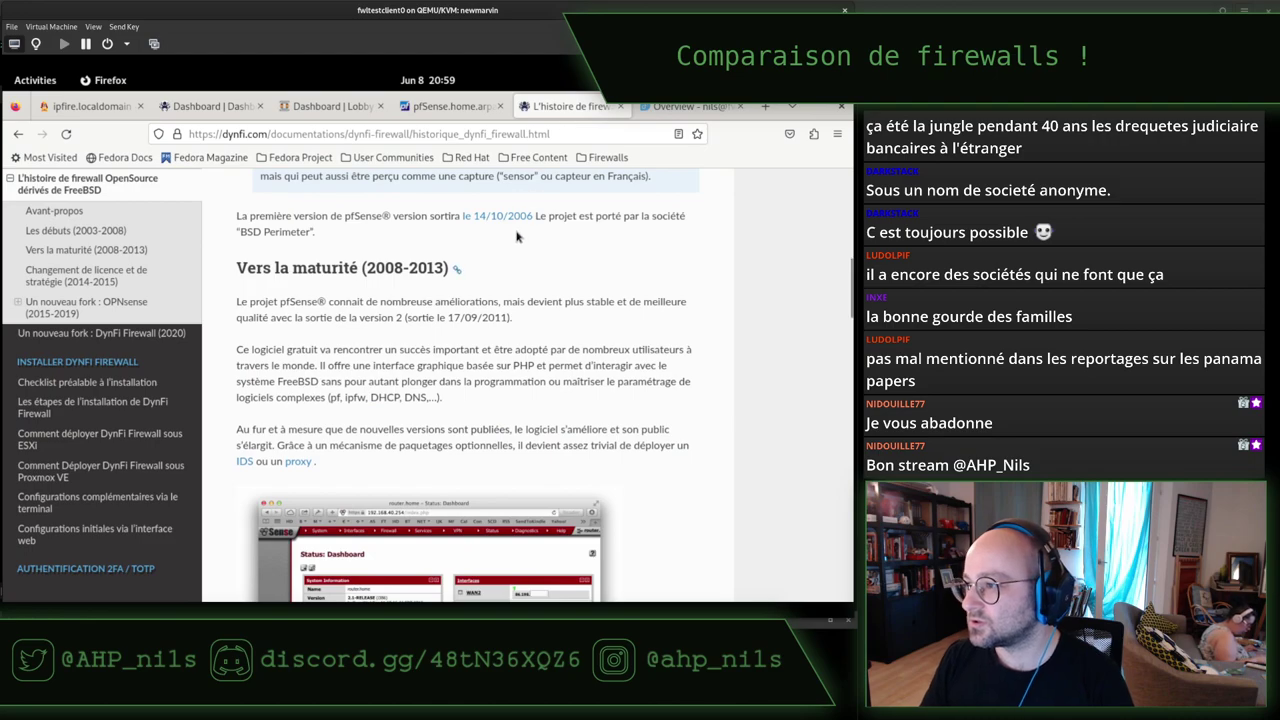
{"action": "scroll", "coordinate": [475, 335], "scroll_direction": "down", "scroll_amount": 5}
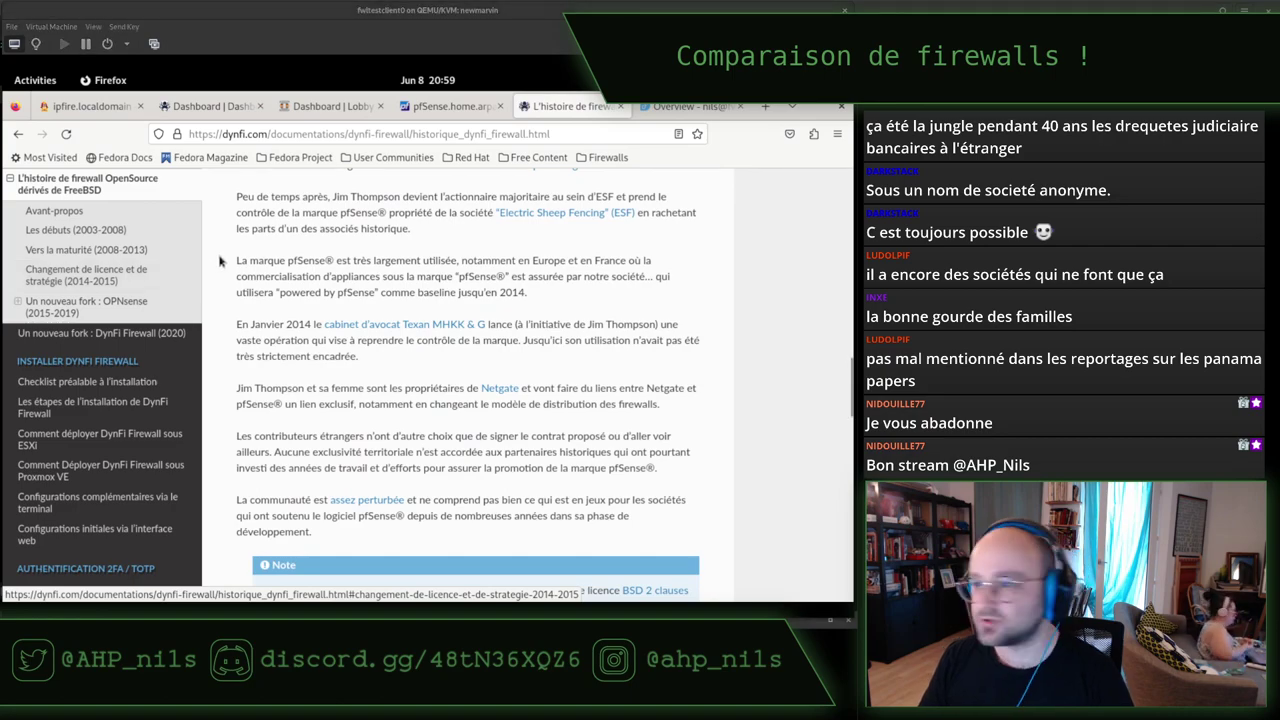
{"action": "left_click", "coordinate": [429, 277]}
{"action": "key", "text": "ctrl+w"}
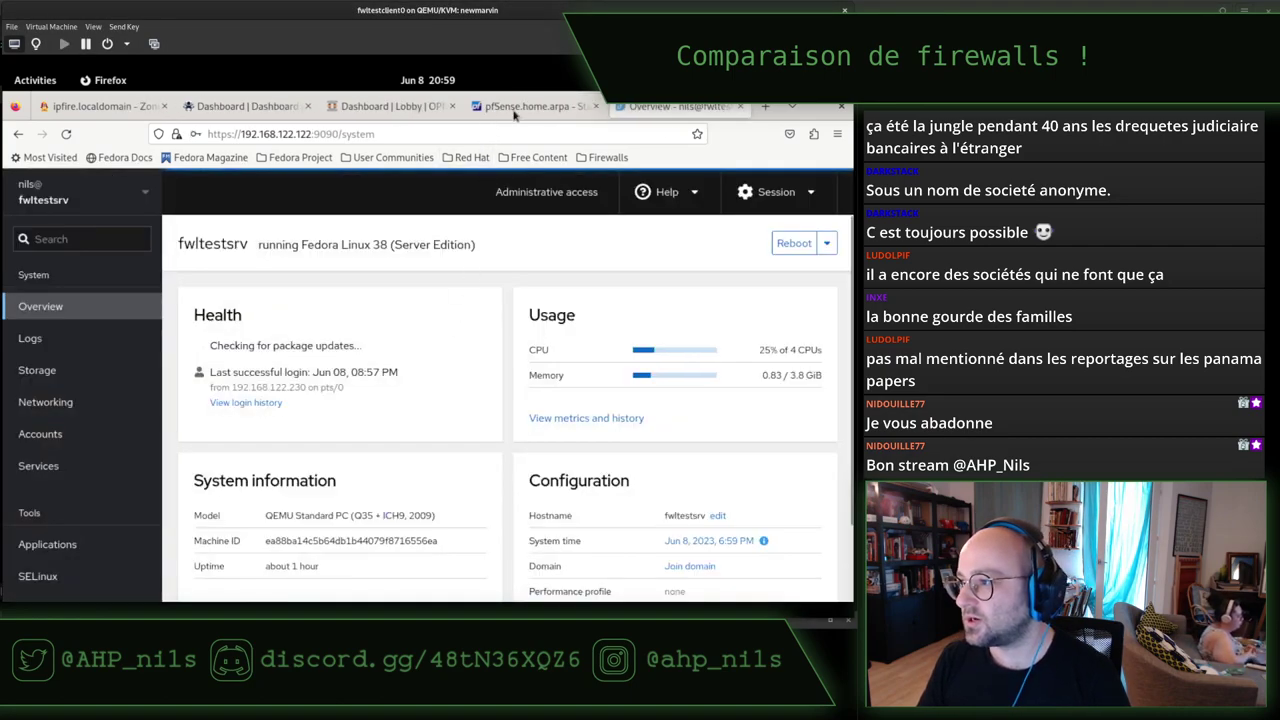
{"action": "left_click", "coordinate": [530, 106]}
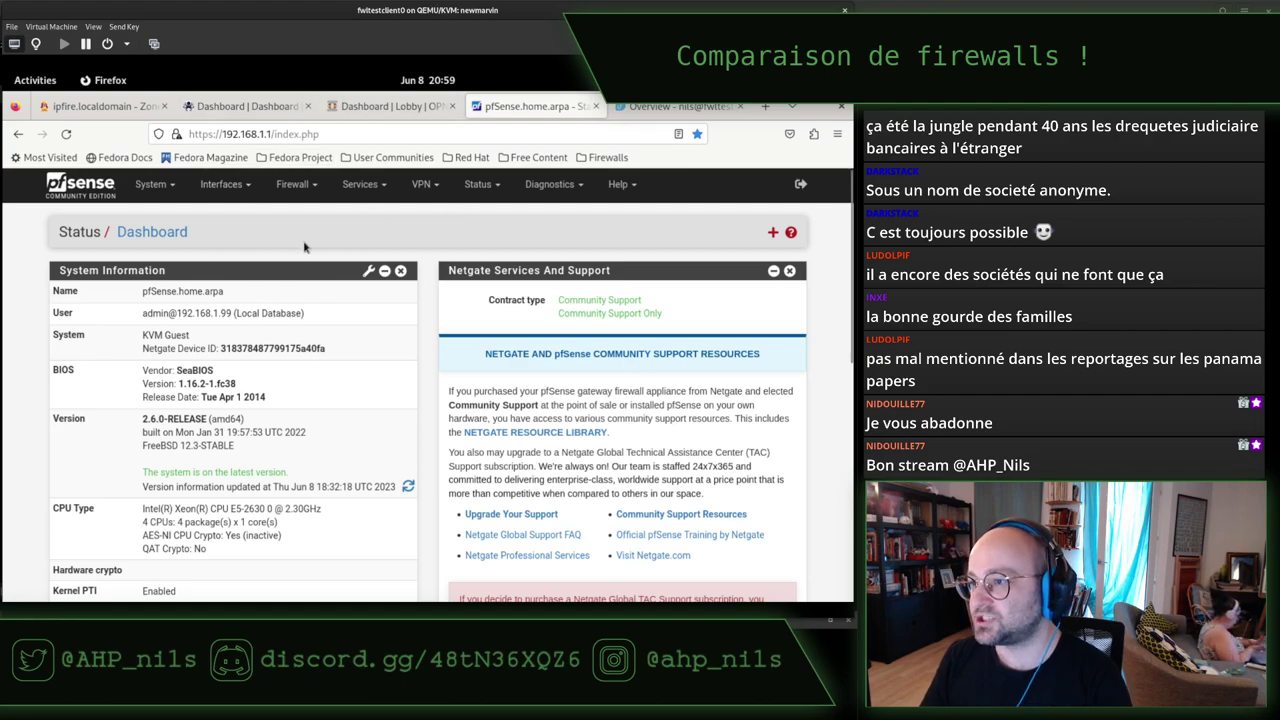
Go to Firewall > Rules, enlarge the page, and highlight the no-rules and blocked-connections notices.
{"action": "left_click", "coordinate": [296, 188]}
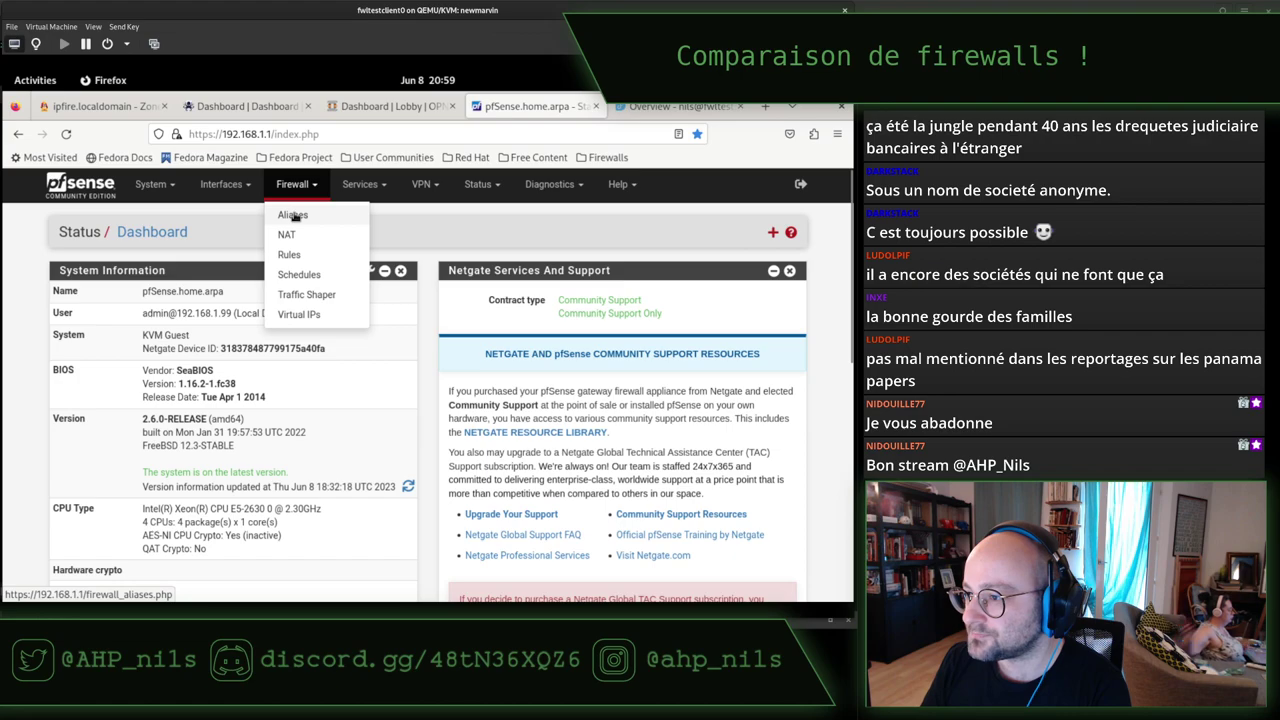
{"action": "left_click", "coordinate": [302, 255]}
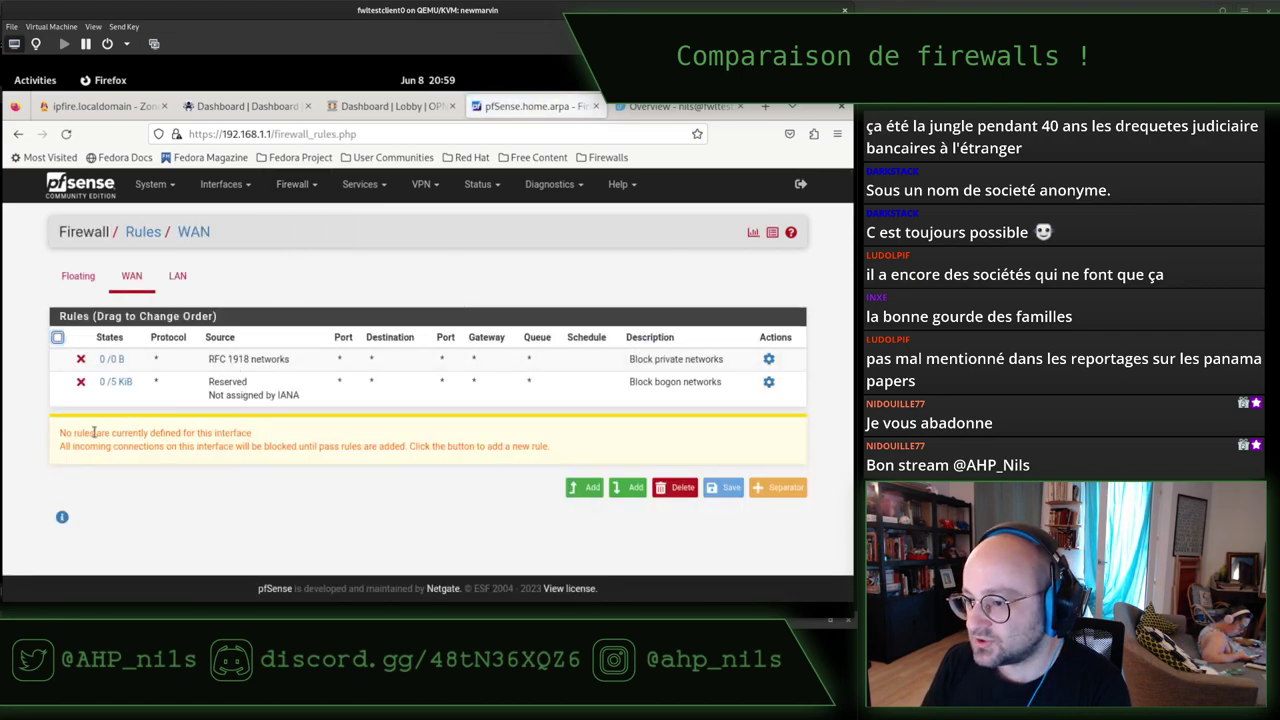
{"action": "left_click_drag", "start_coordinate": [94, 433], "coordinate": [252, 437]}
{"action": "left_click", "coordinate": [265, 437]}
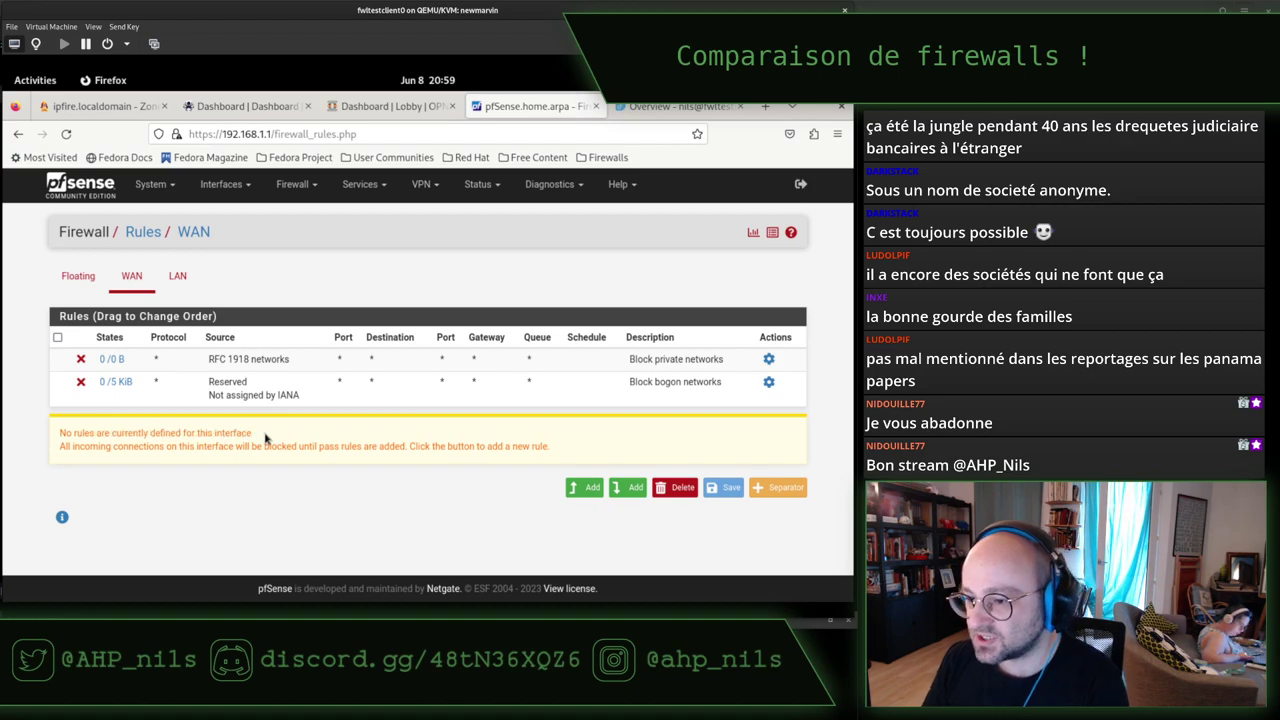
{"action": "key", "text": "ctrl+plus"}
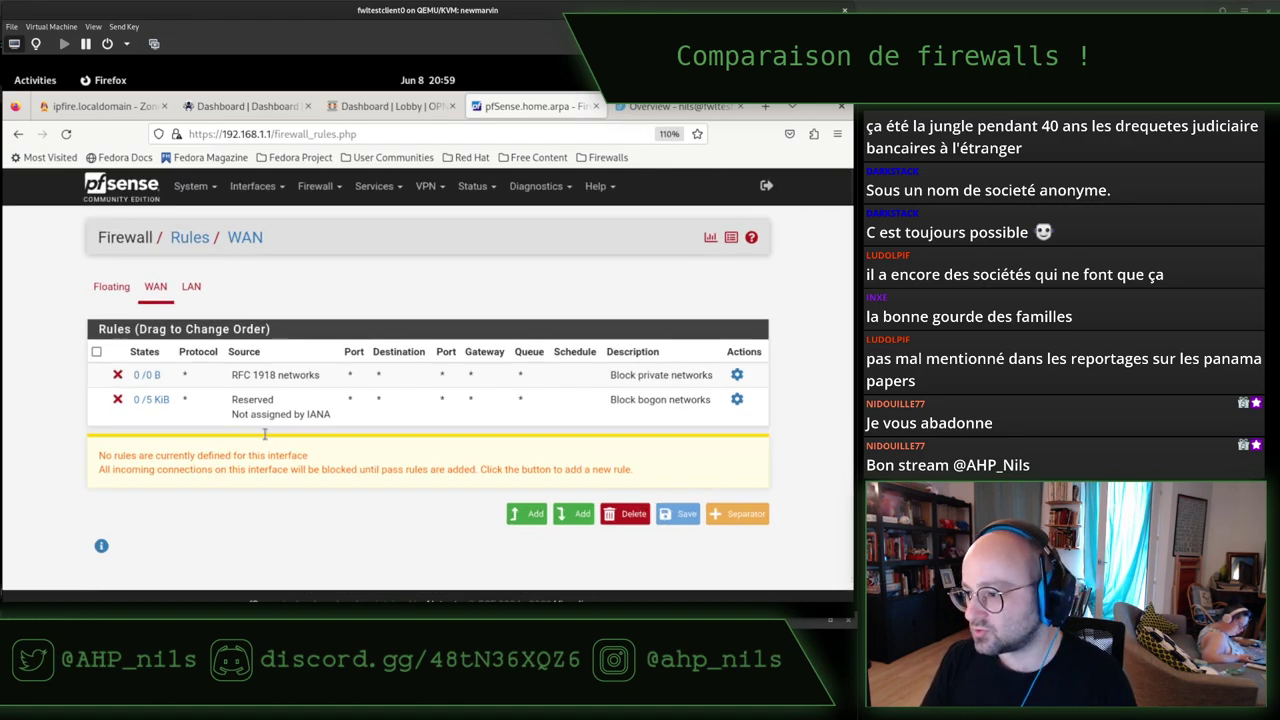
{"action": "left_click_drag", "start_coordinate": [521, 467], "coordinate": [318, 469]}
{"action": "left_click", "coordinate": [318, 469]}
{"action": "left_click_drag", "start_coordinate": [615, 470], "coordinate": [104, 469]}
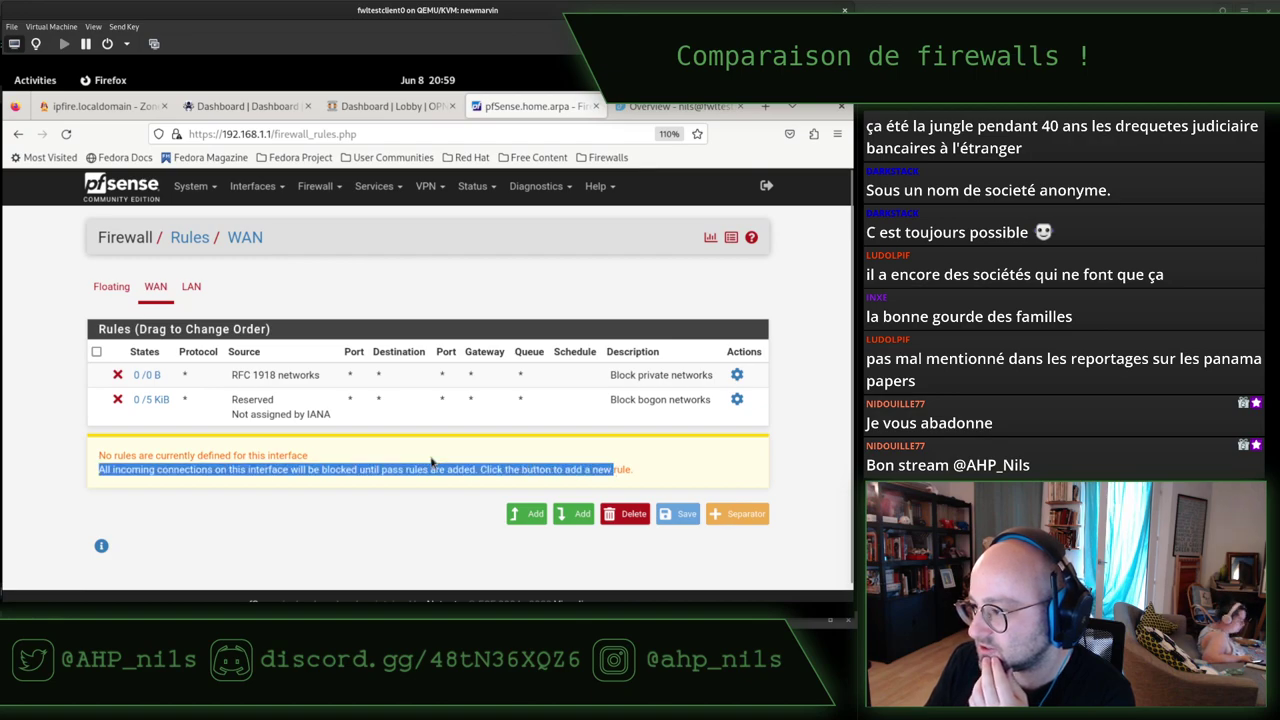
{"action": "left_click", "coordinate": [303, 441]}
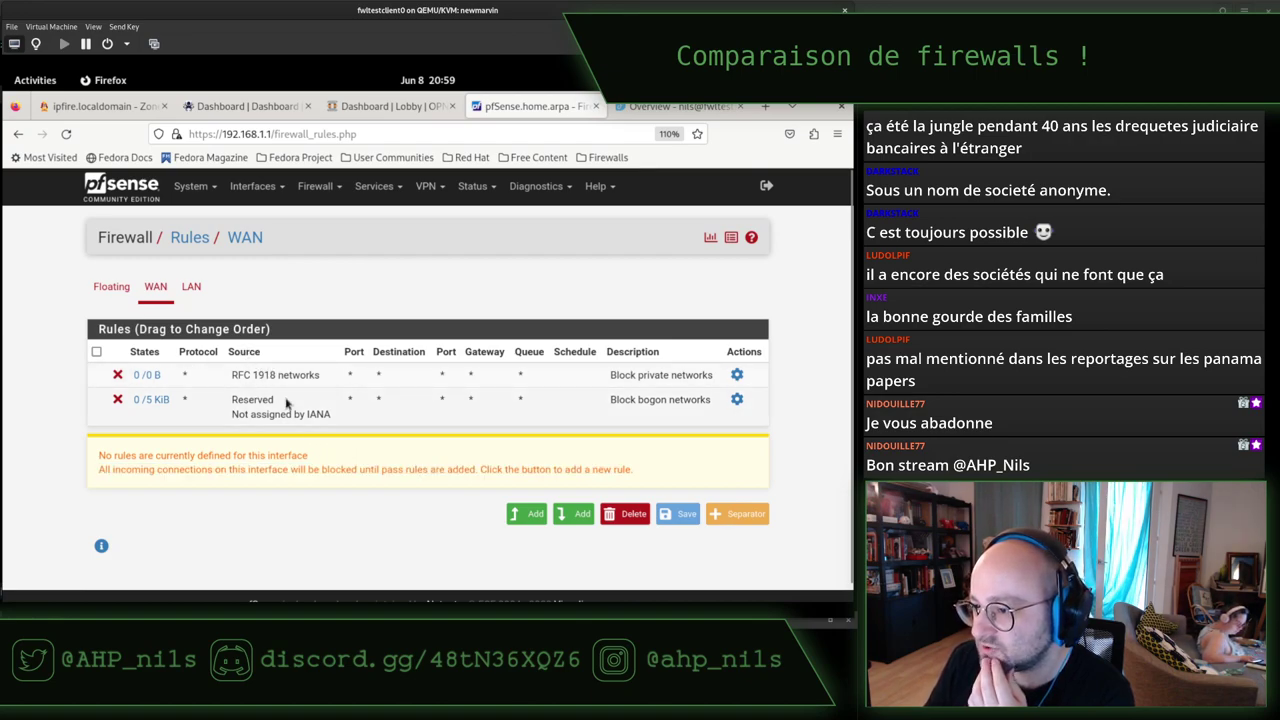
On the LAN interface rules, add a new rule at the top of the list.
{"action": "left_click", "coordinate": [191, 287]}
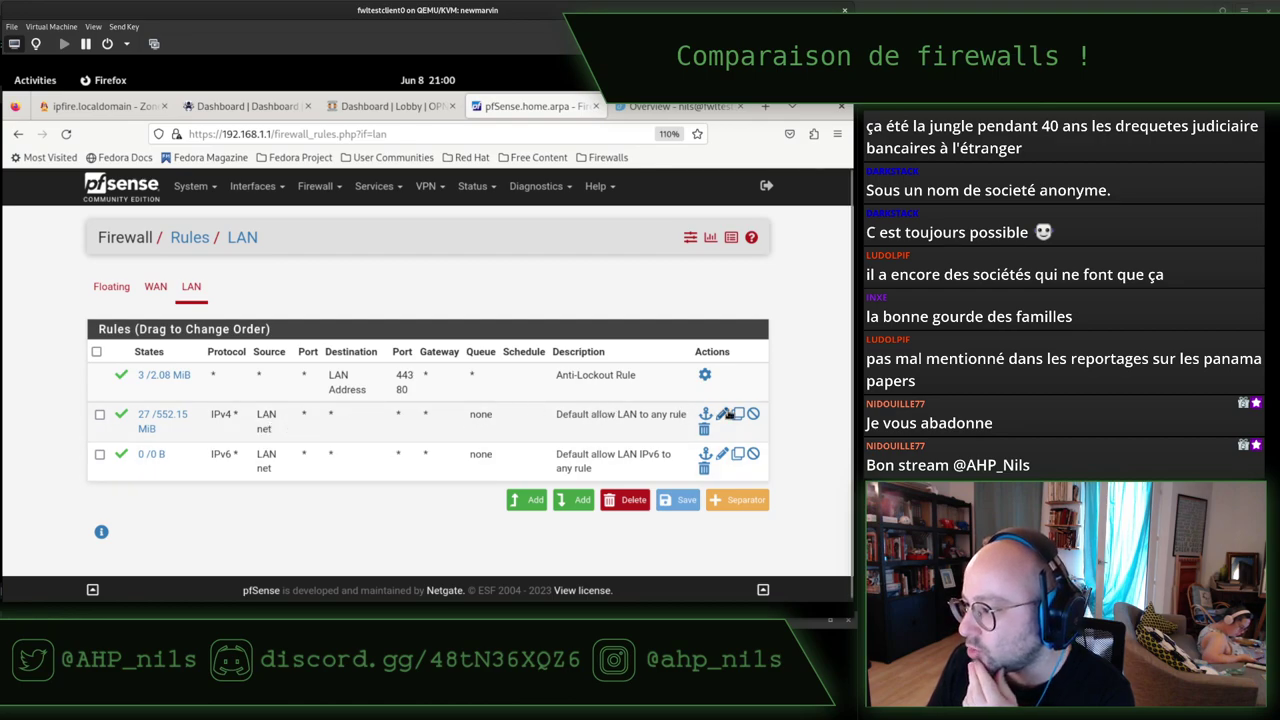
{"action": "mouse_move", "coordinate": [163, 421]}
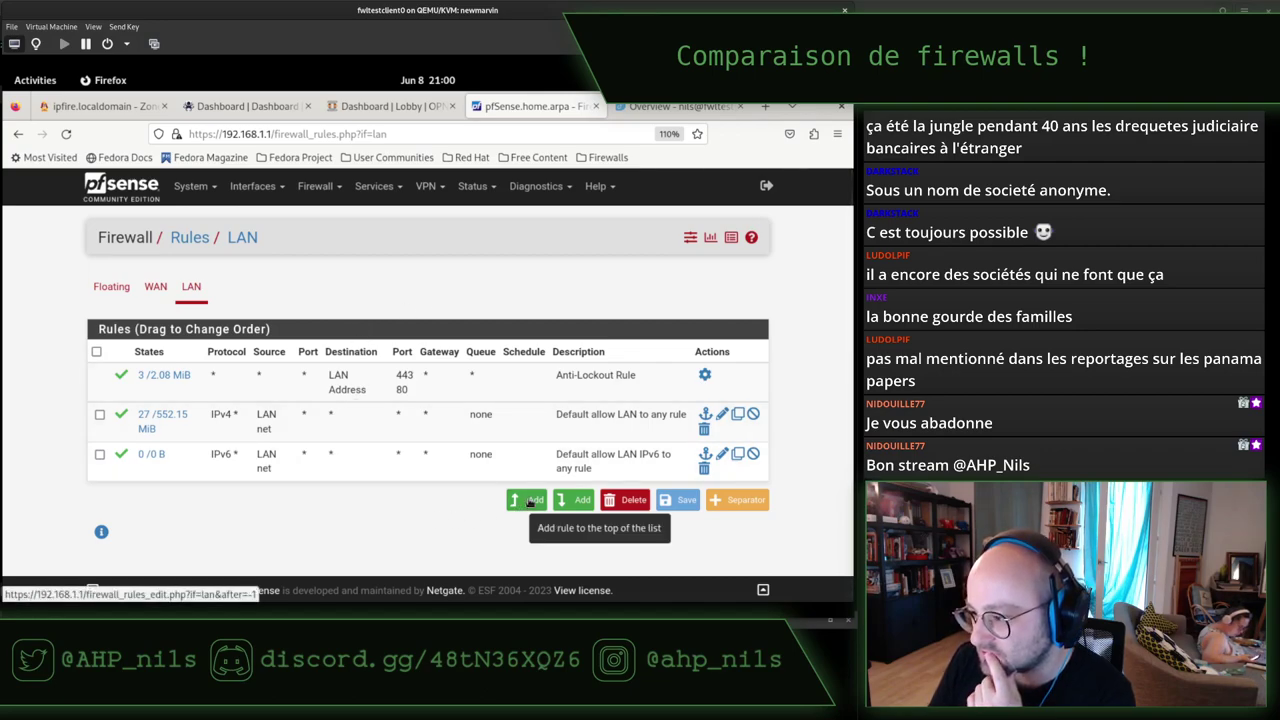
{"action": "left_click", "coordinate": [530, 502]}
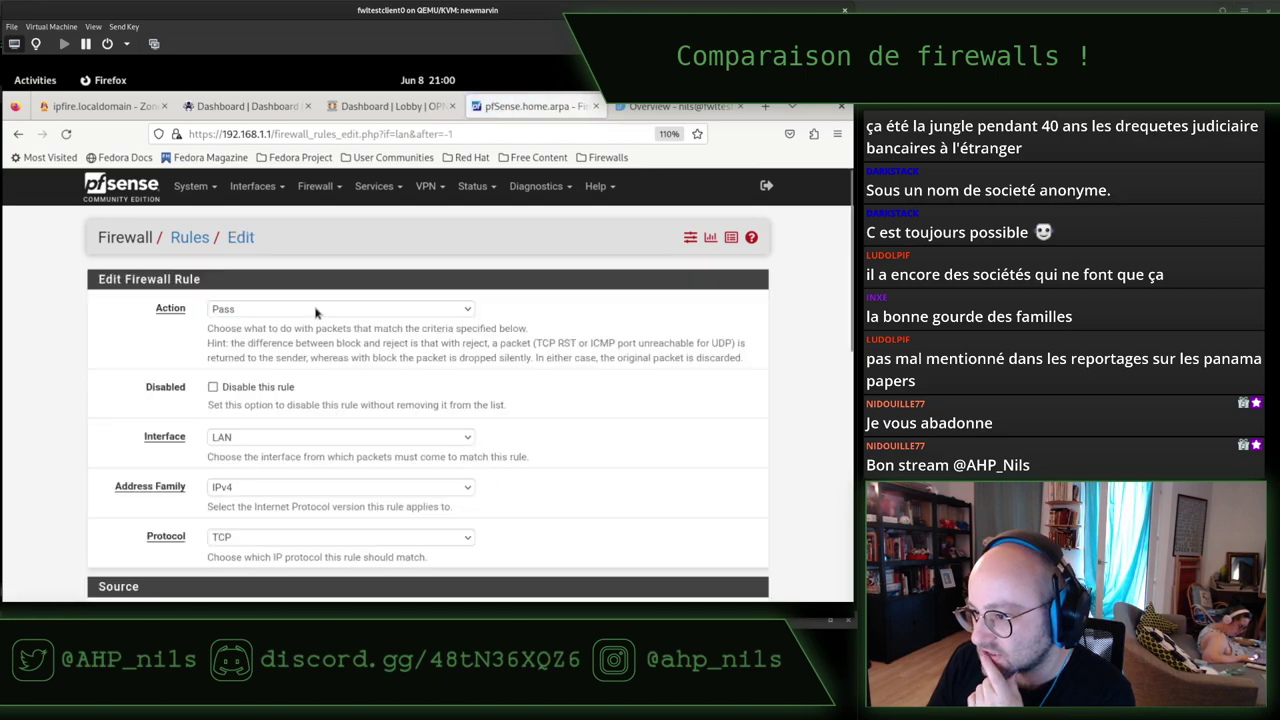
Set the rule to Block, mark it disabled, and keep interface LAN, IPv4 and TCP.
{"action": "left_click", "coordinate": [316, 310]}
{"action": "left_click", "coordinate": [264, 349]}
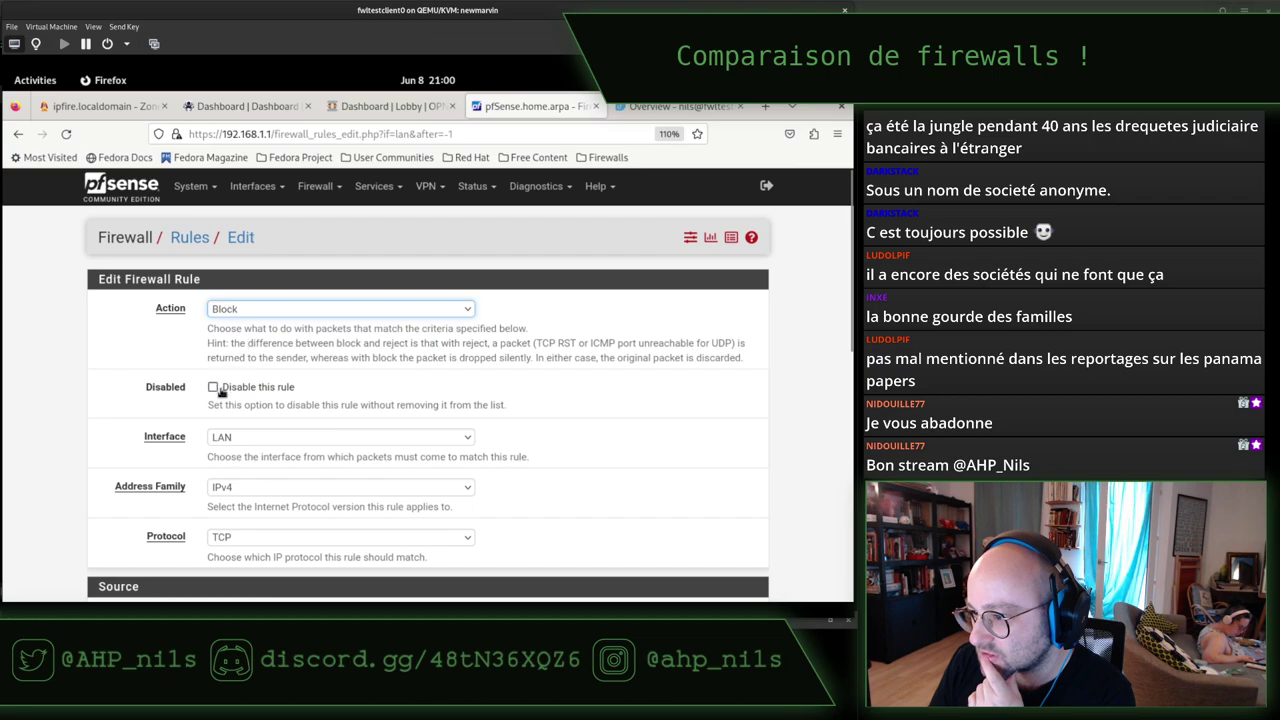
{"action": "left_click", "coordinate": [259, 389]}
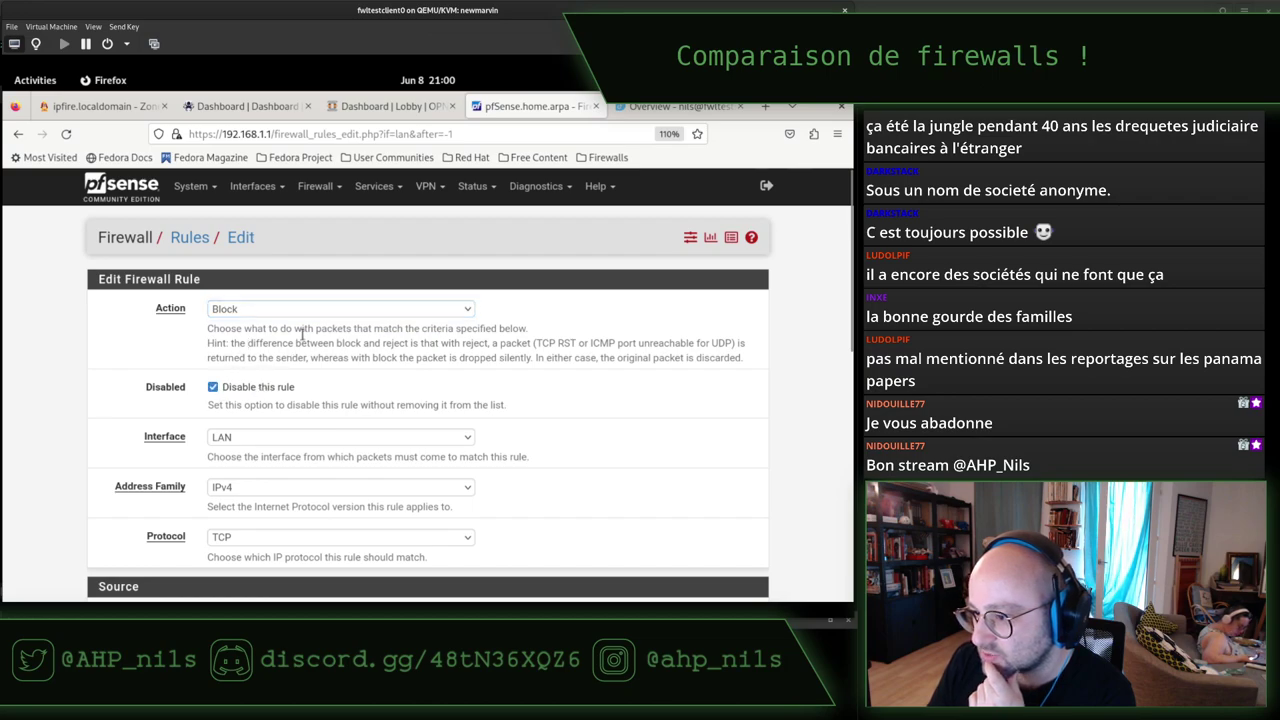
{"action": "scroll", "coordinate": [318, 328], "scroll_direction": "down", "scroll_amount": 2}
{"action": "left_click", "coordinate": [276, 346]}
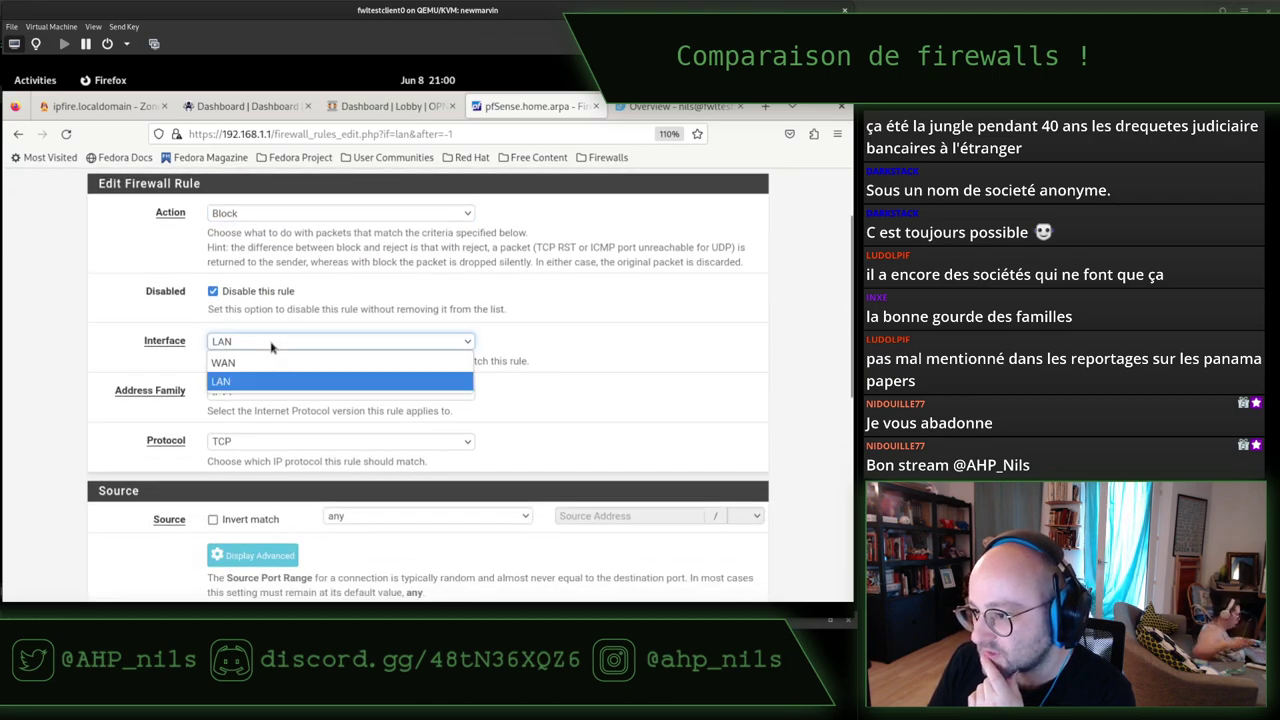
{"action": "left_click", "coordinate": [265, 344]}
{"action": "left_click", "coordinate": [254, 396]}
{"action": "left_click", "coordinate": [254, 396]}
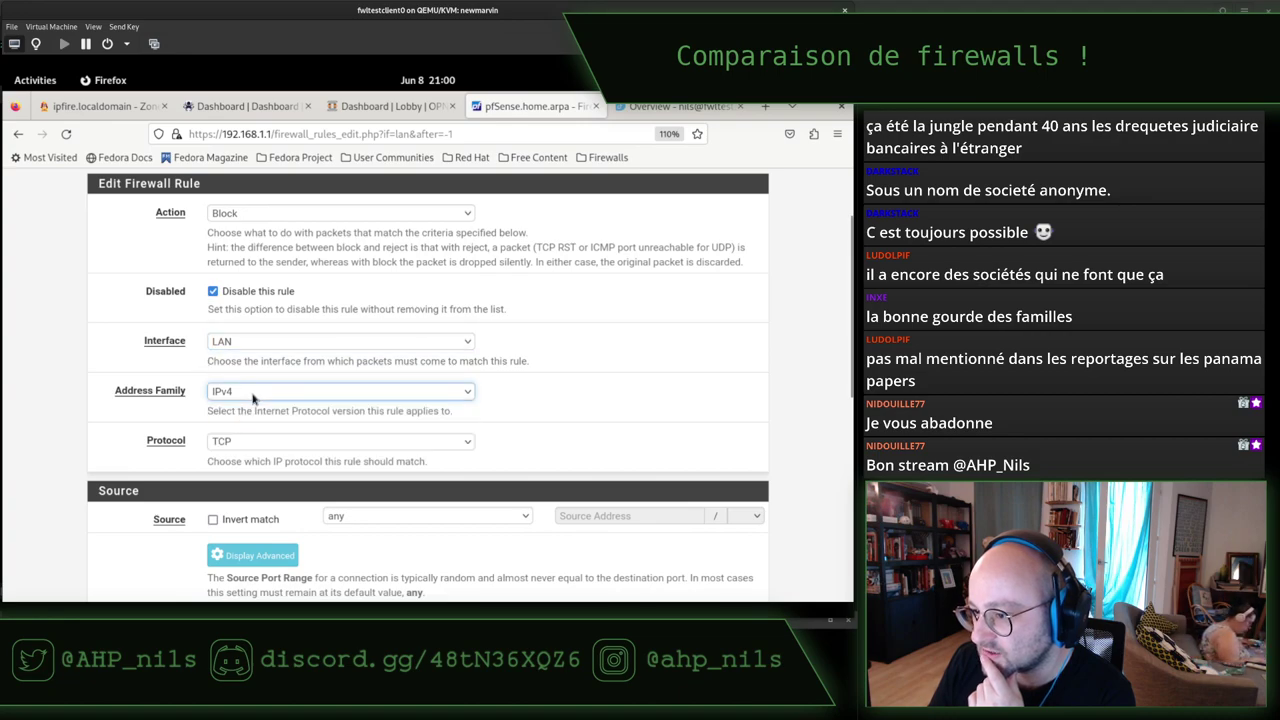
{"action": "scroll", "coordinate": [273, 393], "scroll_direction": "down", "scroll_amount": 2}
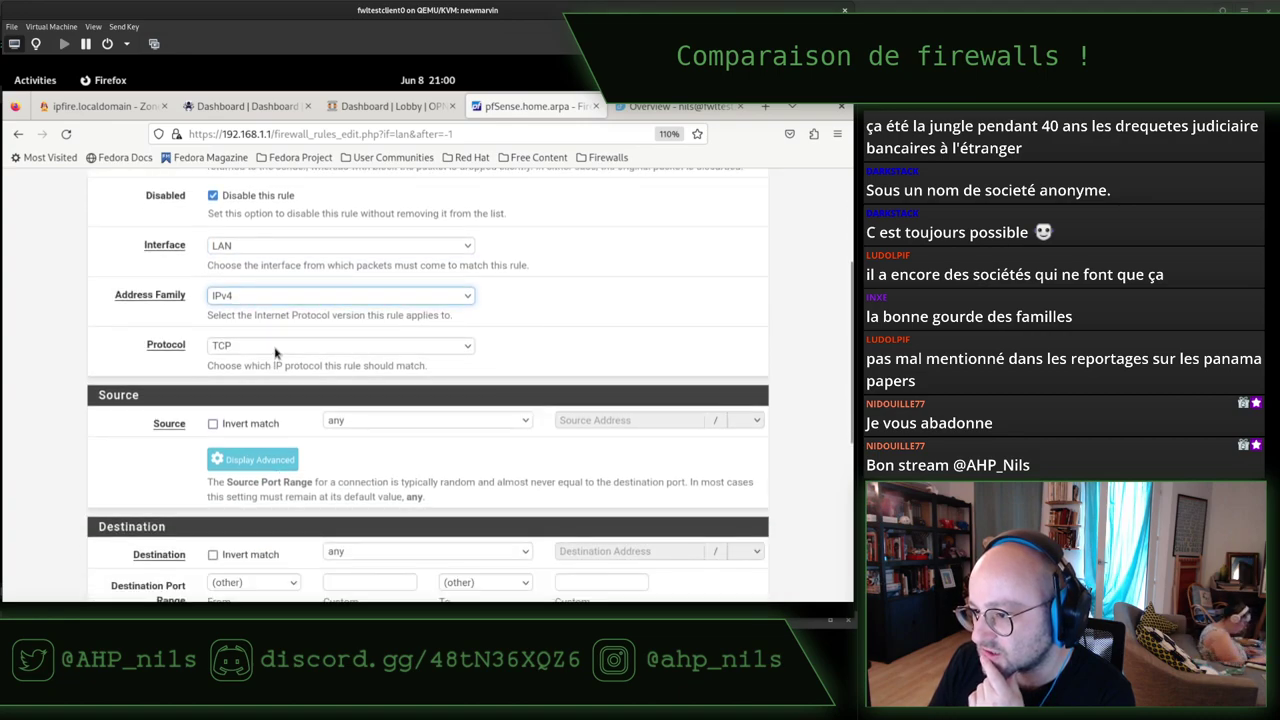
{"action": "scroll", "coordinate": [277, 381], "scroll_direction": "down", "scroll_amount": 2}
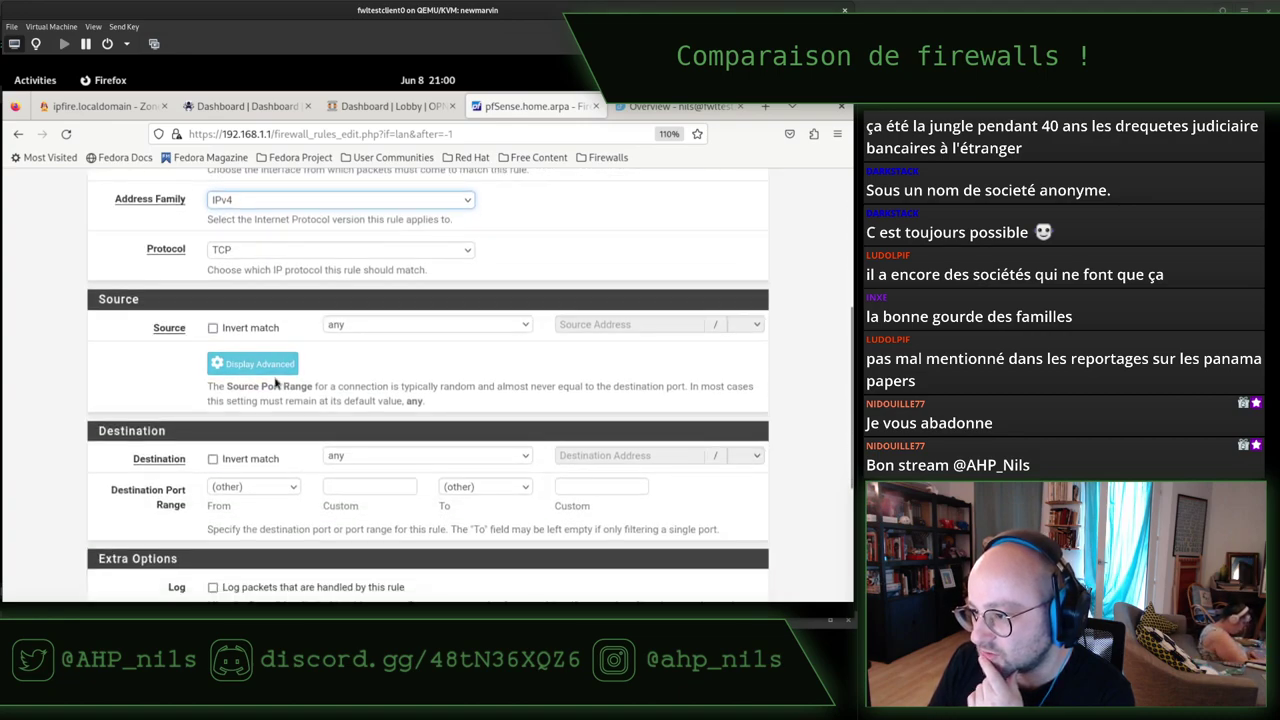
{"action": "left_click", "coordinate": [267, 252]}
{"action": "left_click", "coordinate": [238, 283]}
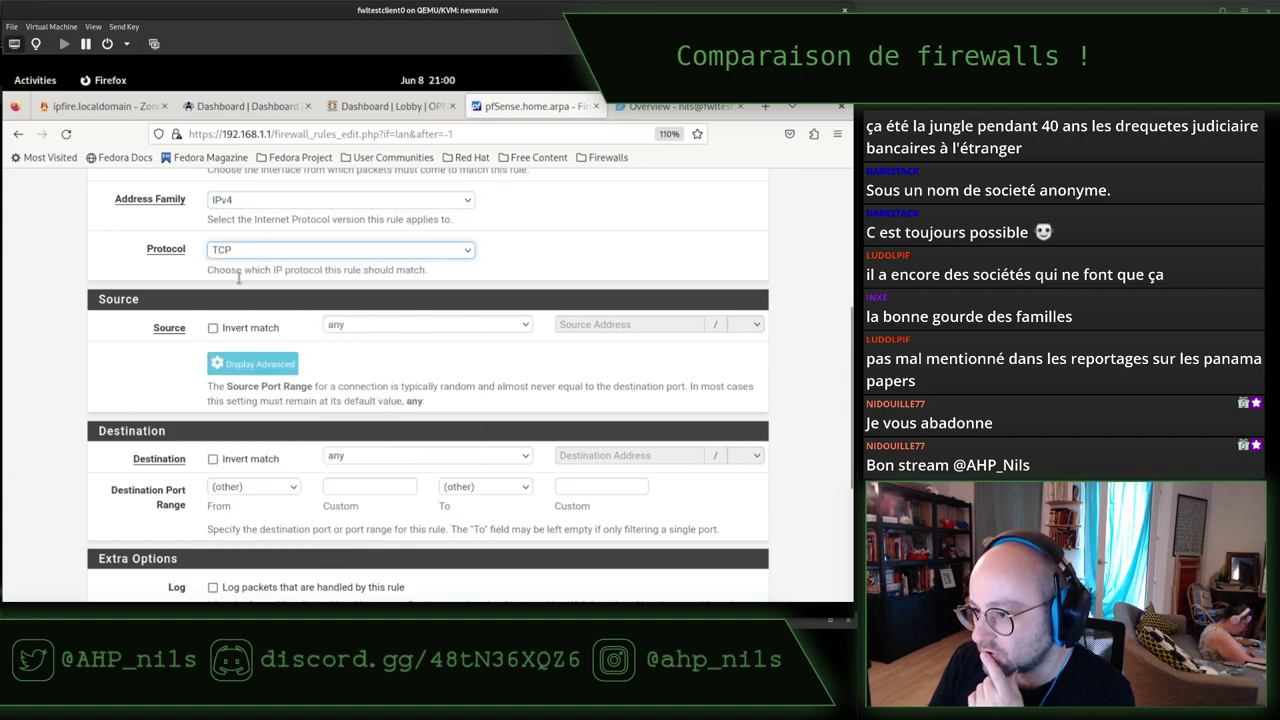
Set source to LAN net and destination to single host 192.168.122.122, port 9090.
{"action": "left_click", "coordinate": [368, 329]}
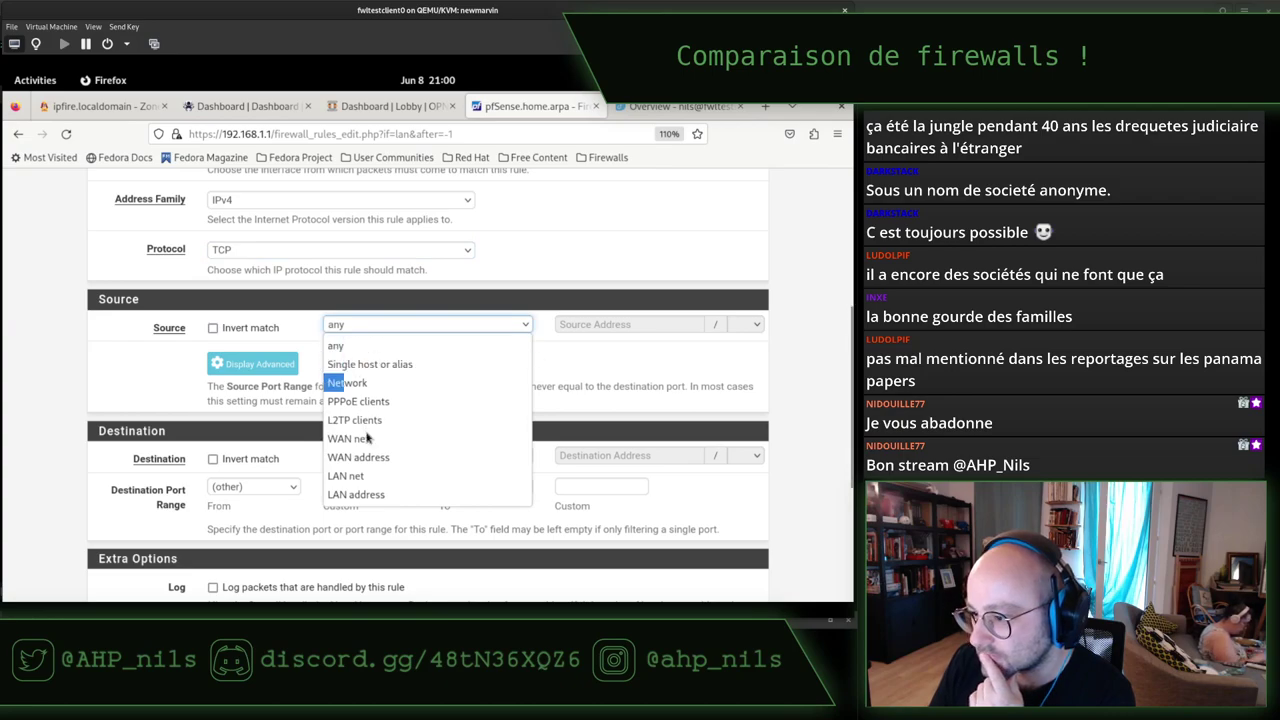
{"action": "left_click", "coordinate": [373, 476]}
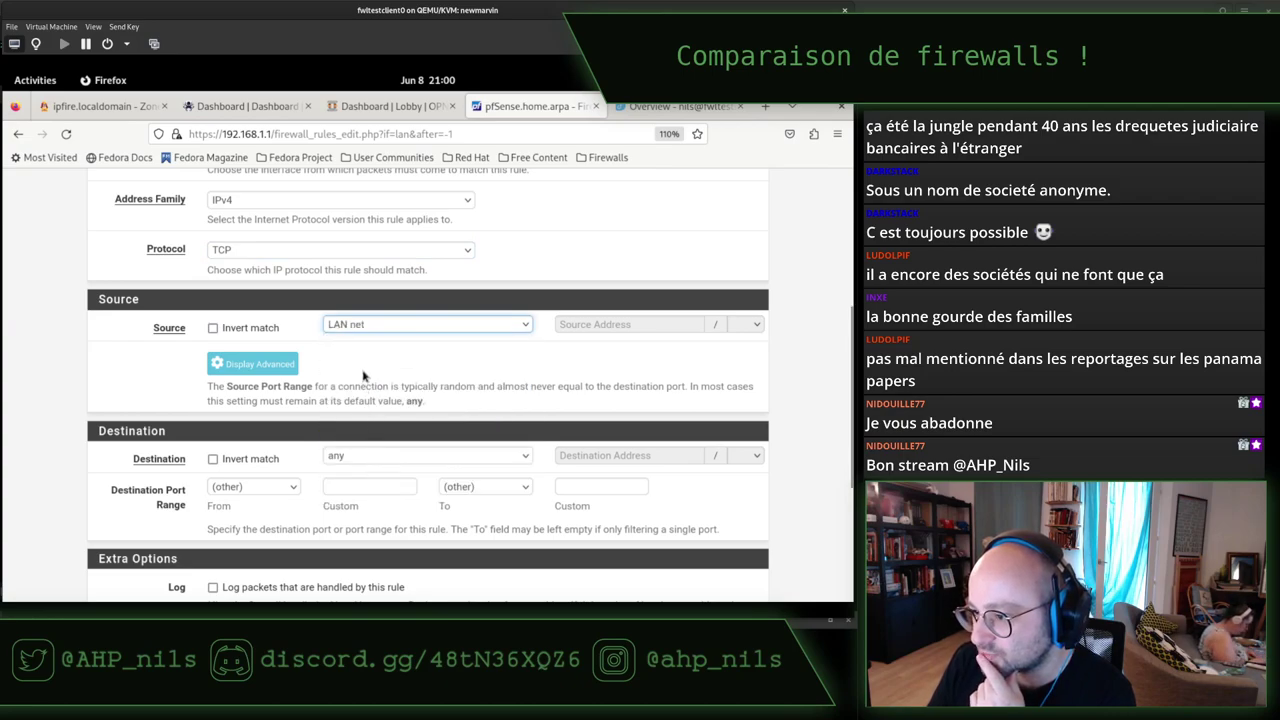
{"action": "scroll", "coordinate": [363, 375], "scroll_direction": "down", "scroll_amount": 2}
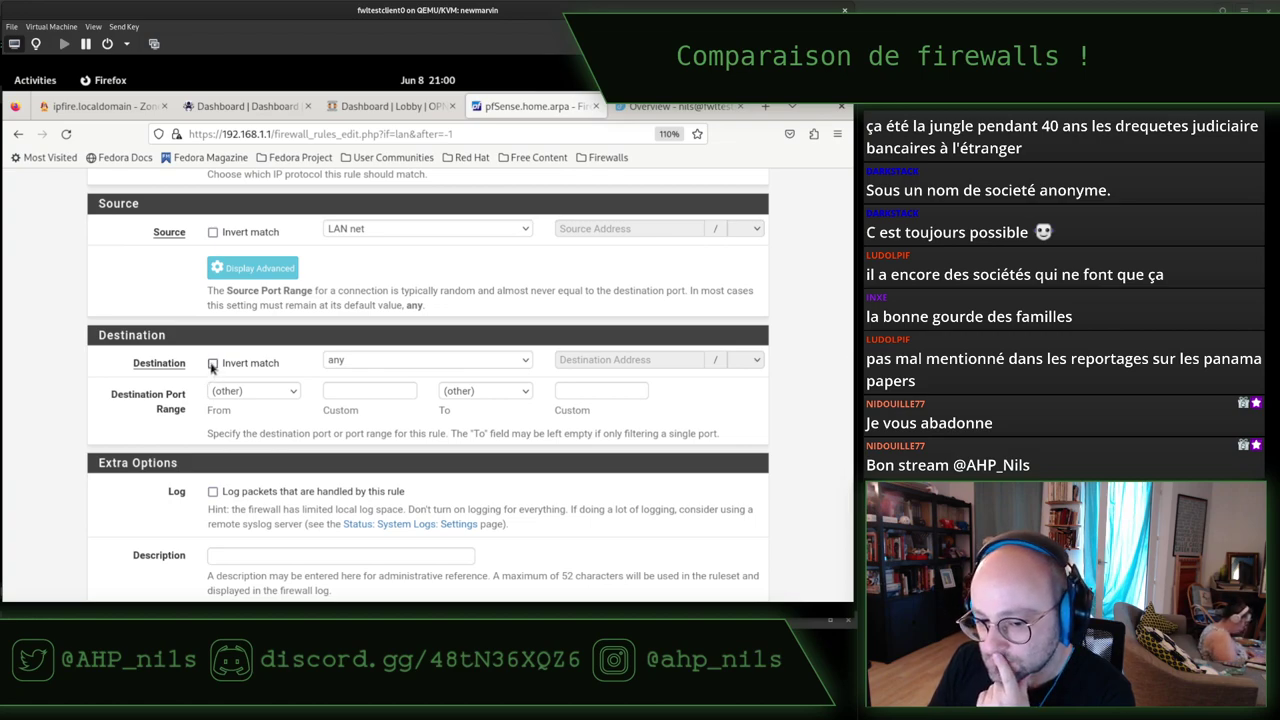
{"action": "left_click", "coordinate": [394, 363]}
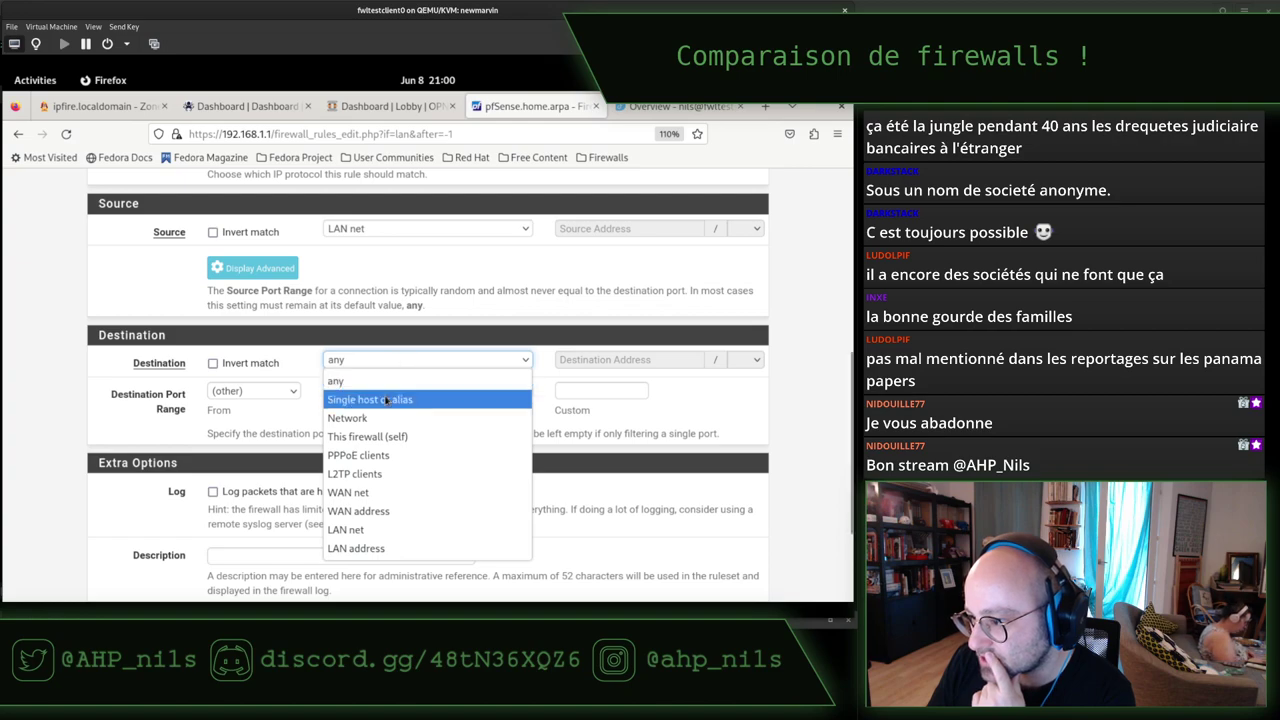
{"action": "left_click", "coordinate": [385, 399]}
{"action": "left_click", "coordinate": [592, 358]}
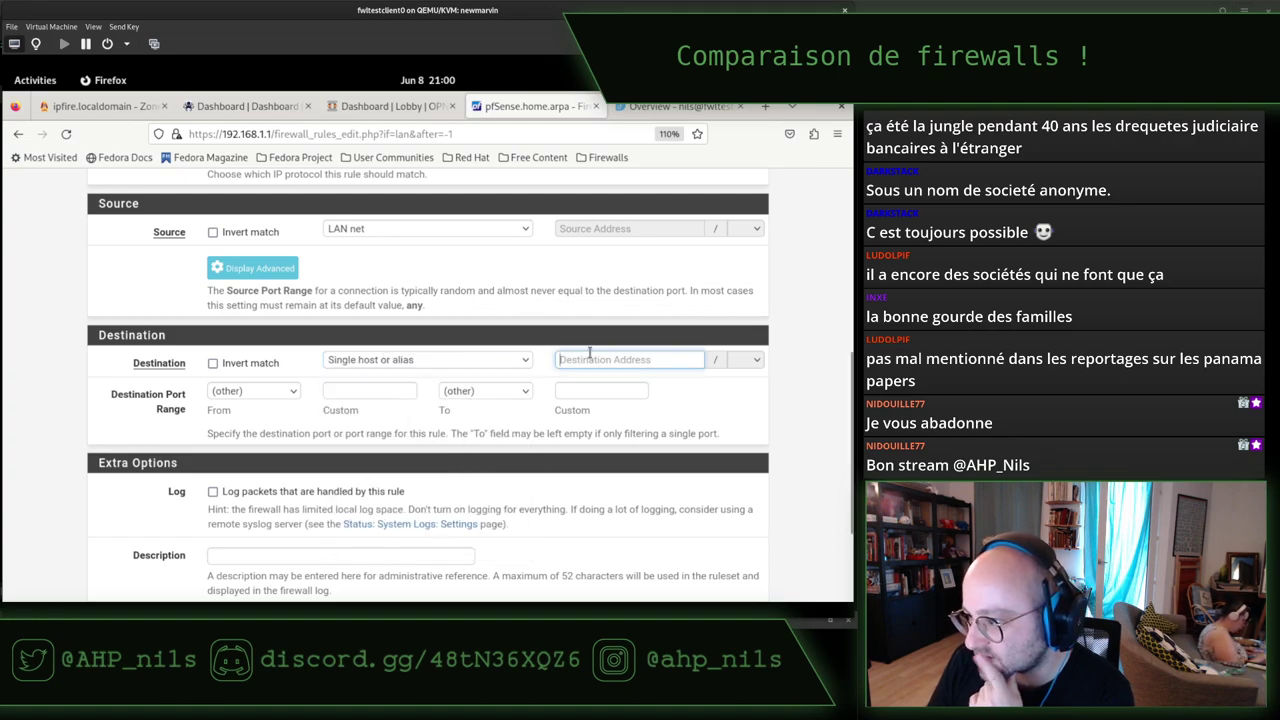
{"action": "type", "text": "192"}
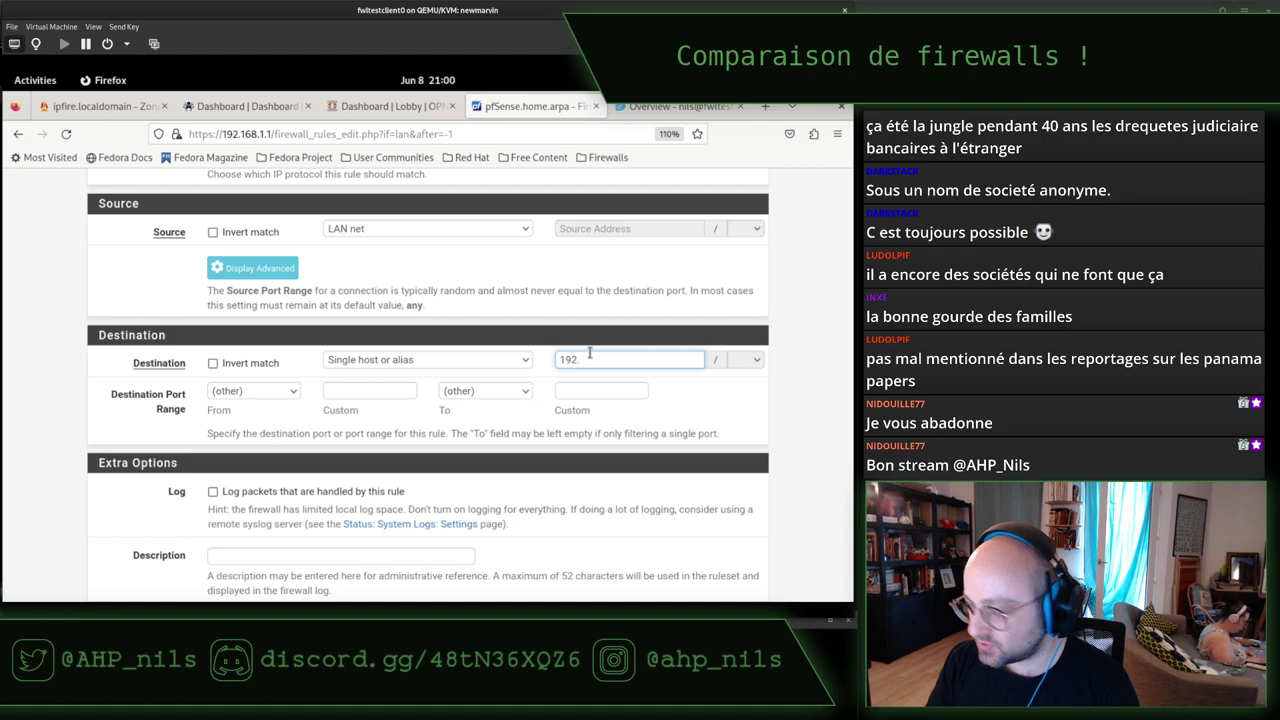
{"action": "type", "text": ".168.122.122"}
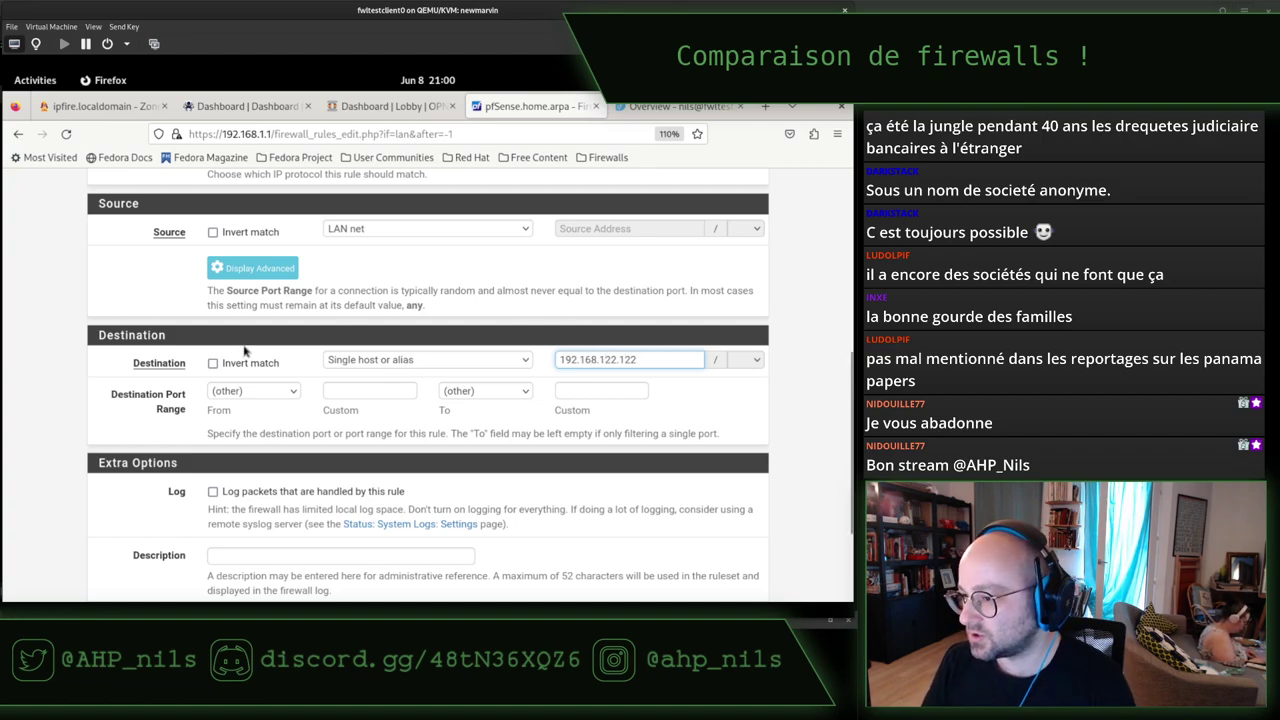
{"action": "left_click", "coordinate": [276, 391]}
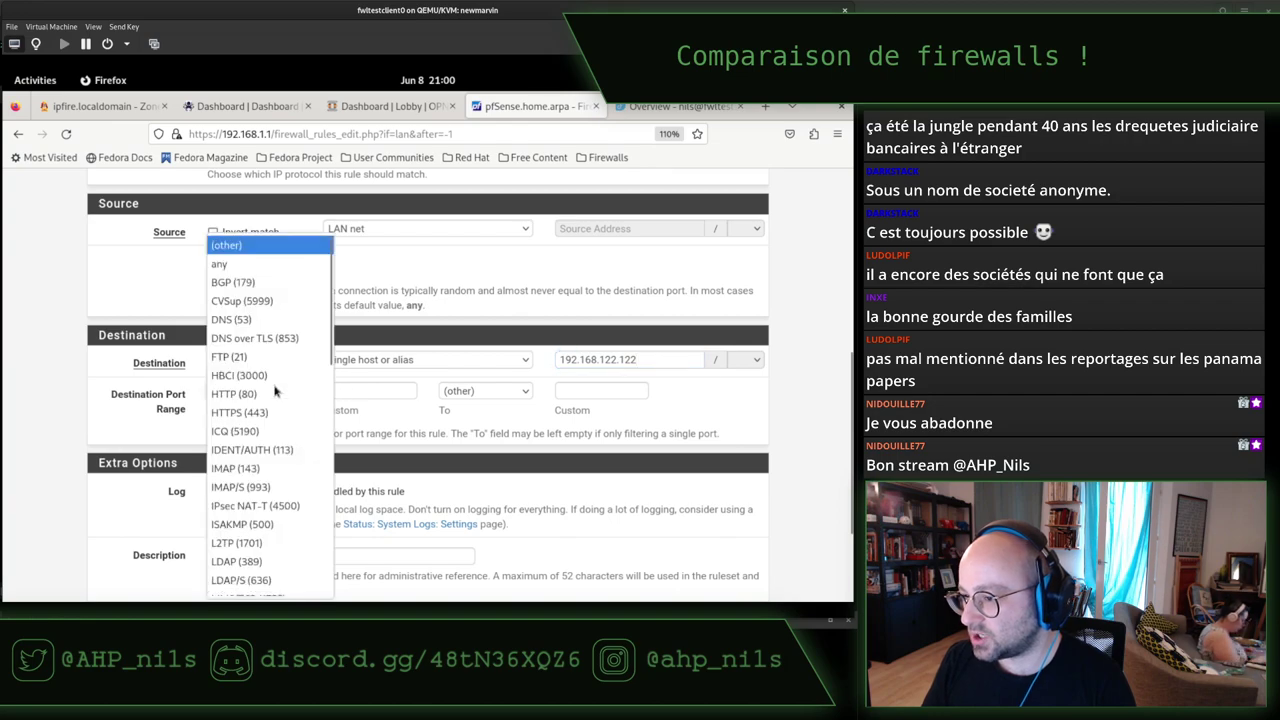
{"action": "left_click", "coordinate": [182, 400]}
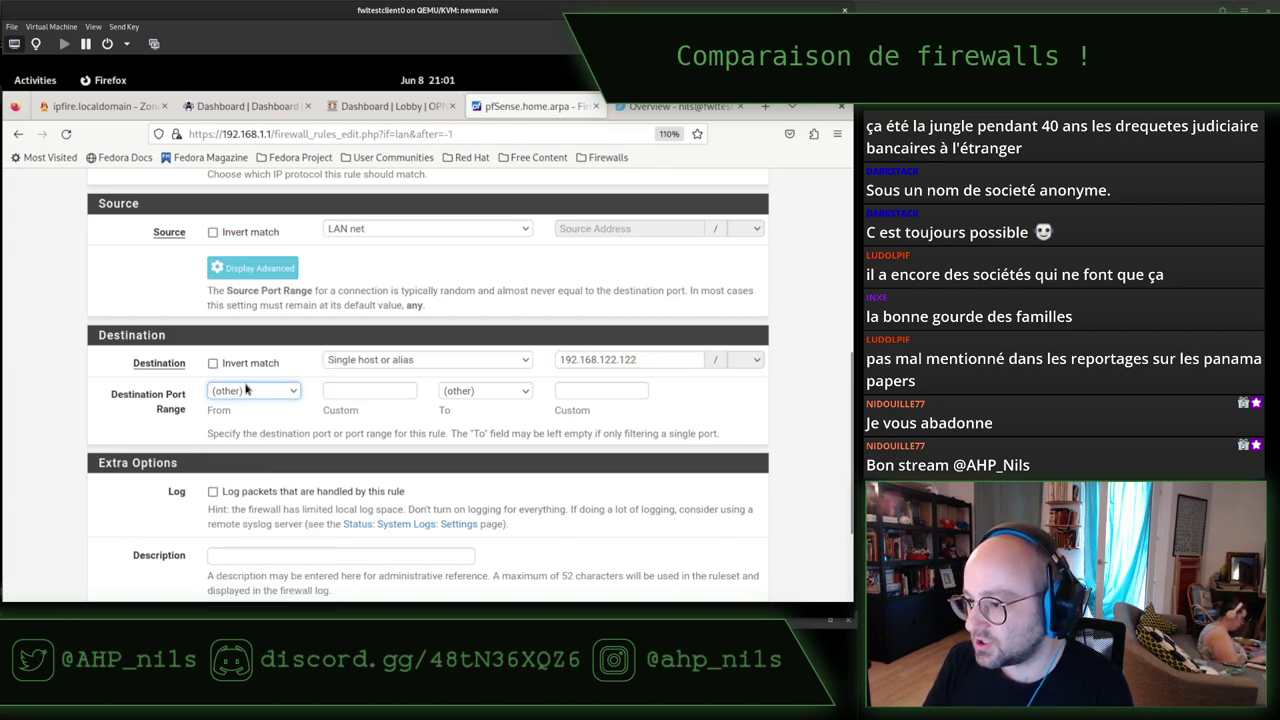
{"action": "left_click", "coordinate": [349, 392]}
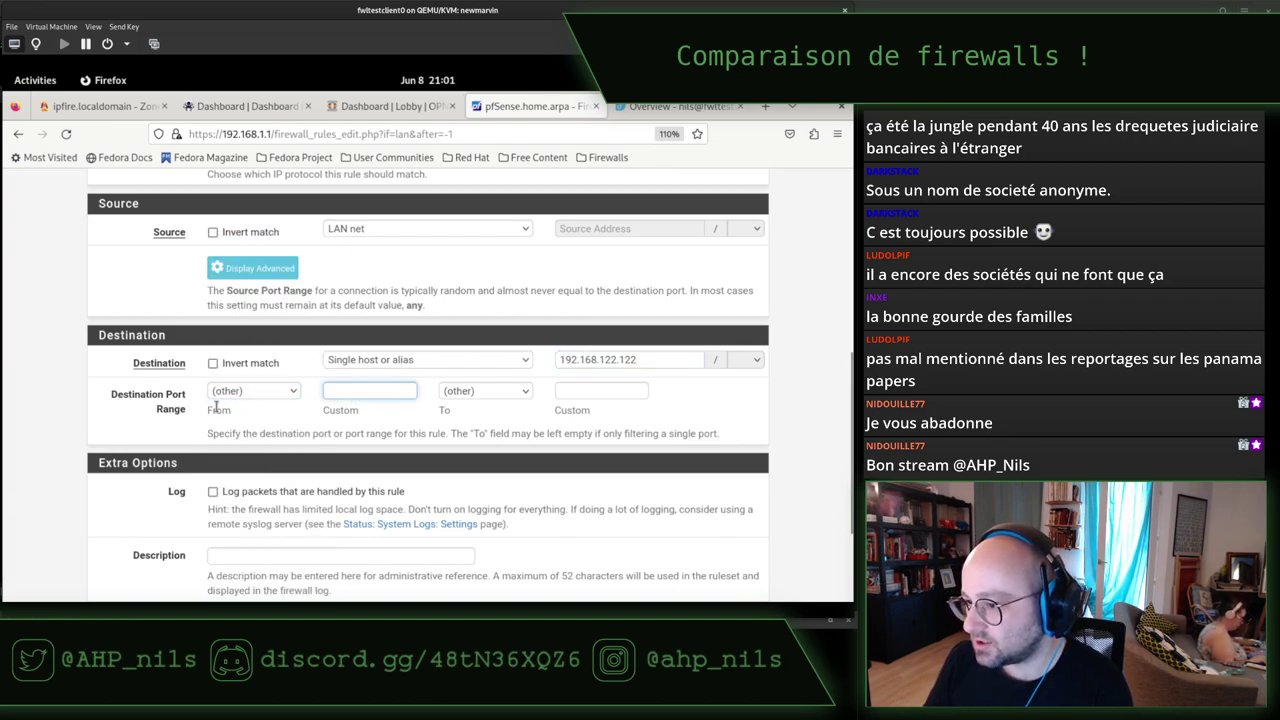
{"action": "left_click", "coordinate": [591, 394]}
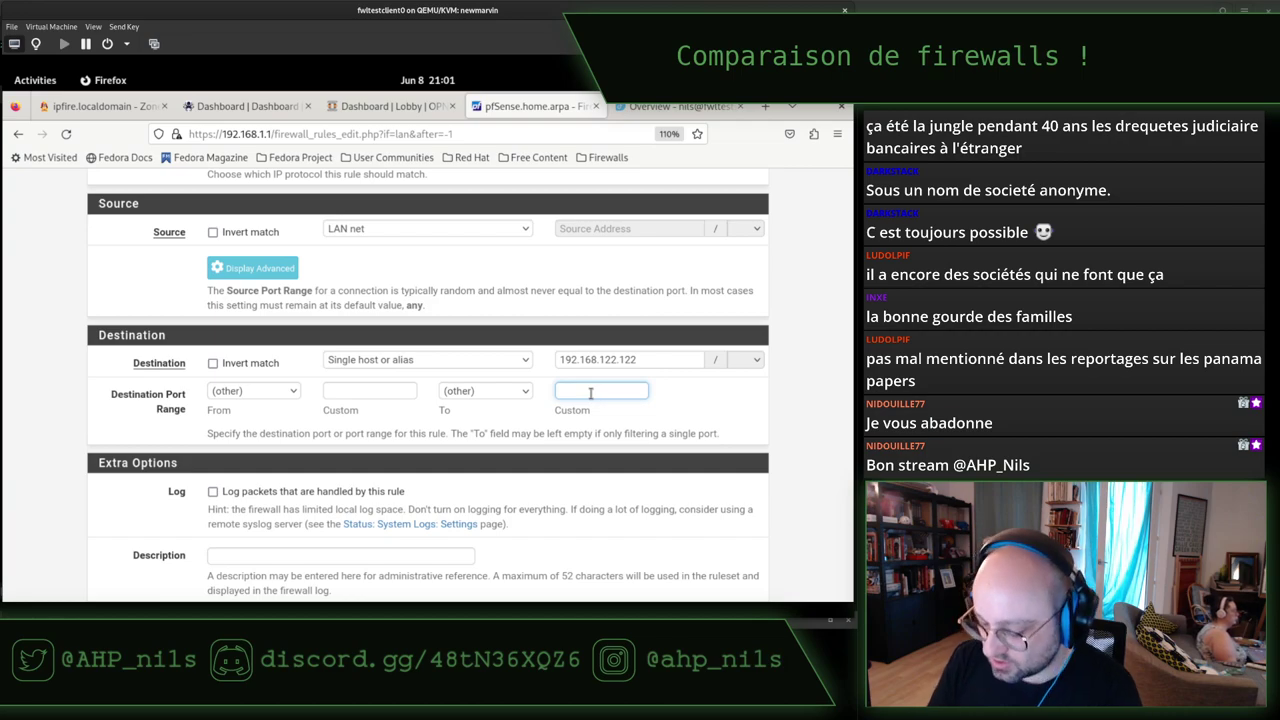
{"action": "type", "text": "9090"}
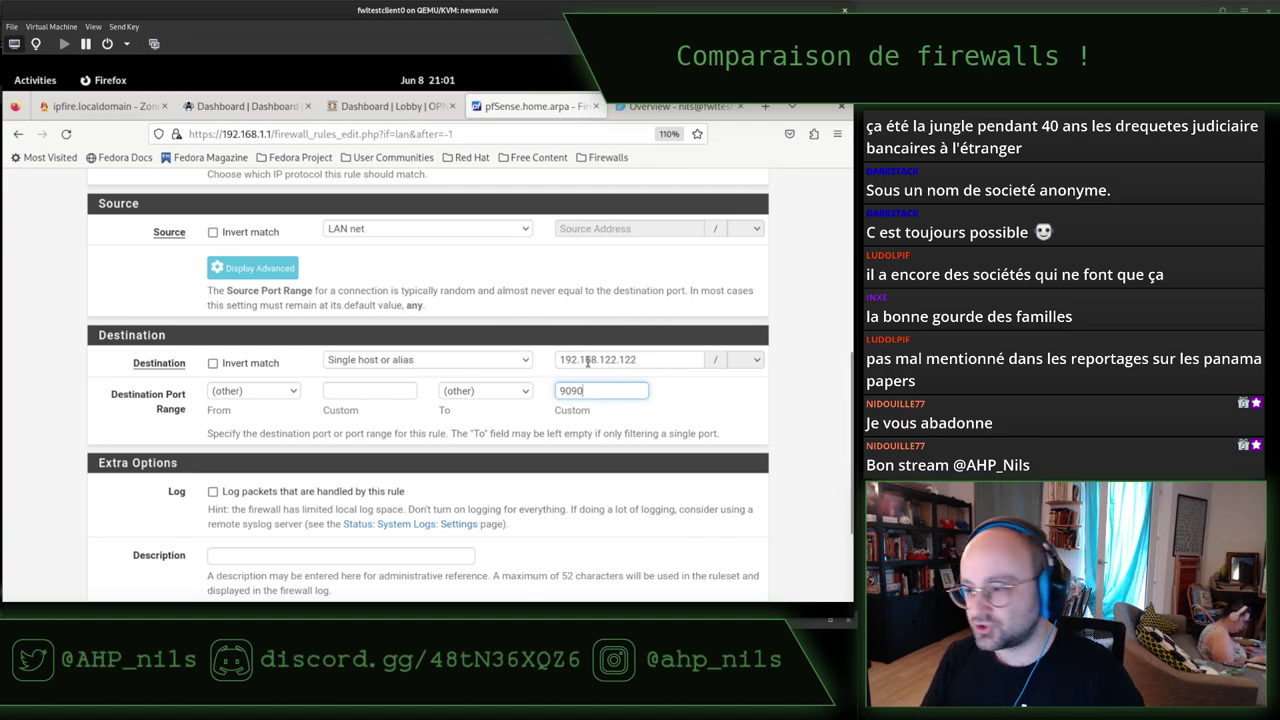
Highlight the destination 192.168.122.122 and port 9090, then go to the Cockpit overview tab.
{"action": "triple_click", "coordinate": [625, 360]}
{"action": "double_click", "coordinate": [611, 388]}
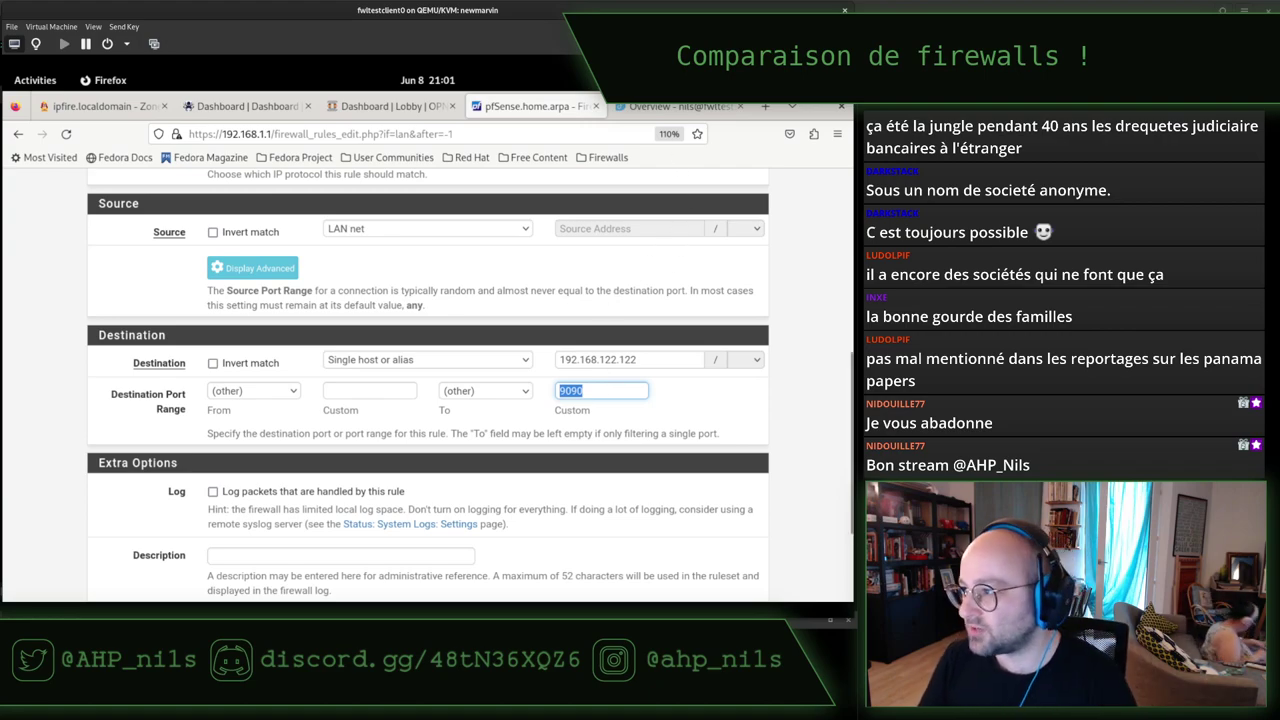
{"action": "left_click", "coordinate": [662, 107]}
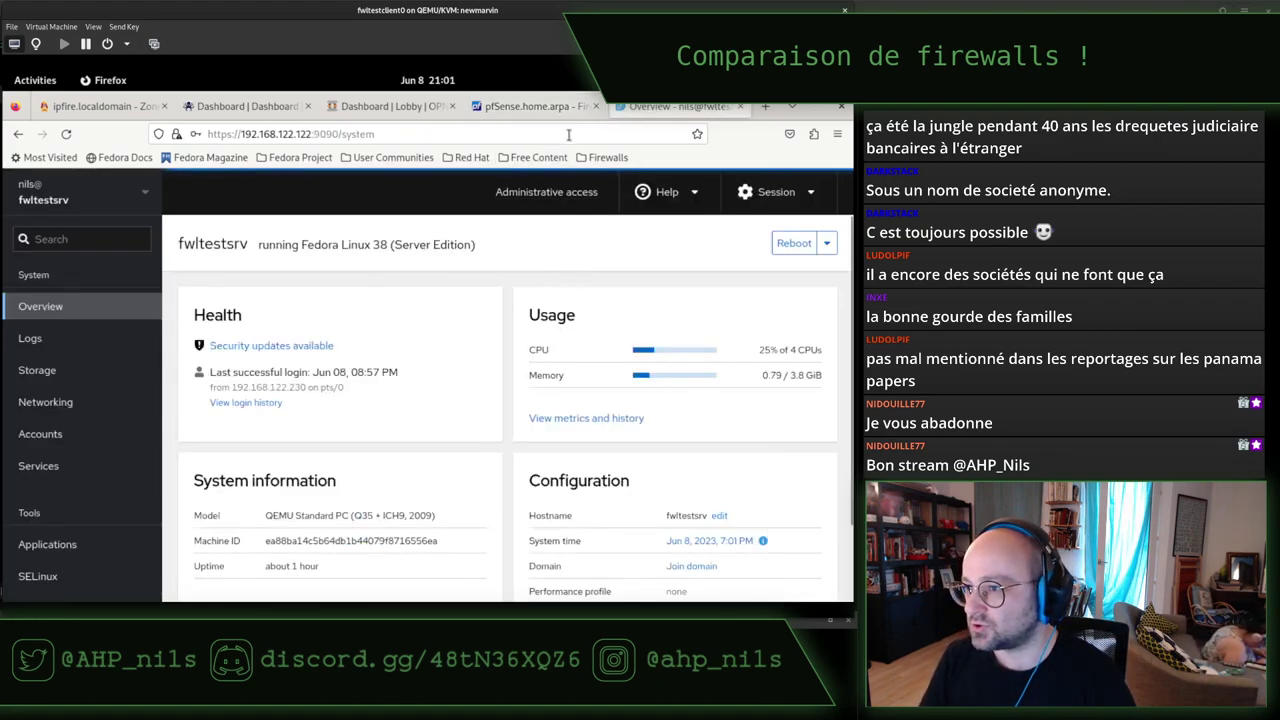
Run top in the ssh session on the Fedora server, then return to the pfSense rule form.
{"action": "left_click", "coordinate": [556, 107]}
{"action": "key", "text": "alt+Tab"}
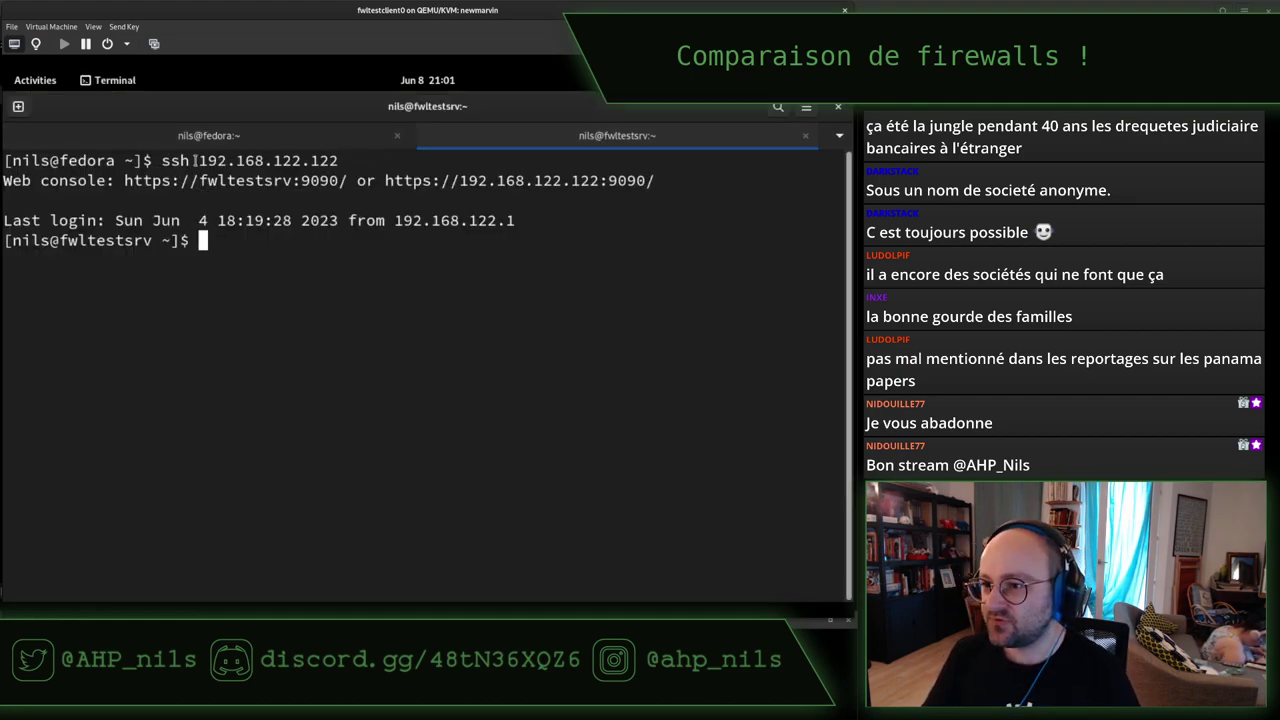
{"action": "left_click_drag", "start_coordinate": [157, 159], "coordinate": [337, 160]}
{"action": "left_click", "coordinate": [328, 342]}
{"action": "key", "text": "Return"}
{"action": "key", "text": "Return"}
{"action": "key", "text": "Return"}
{"action": "key", "text": "Return"}
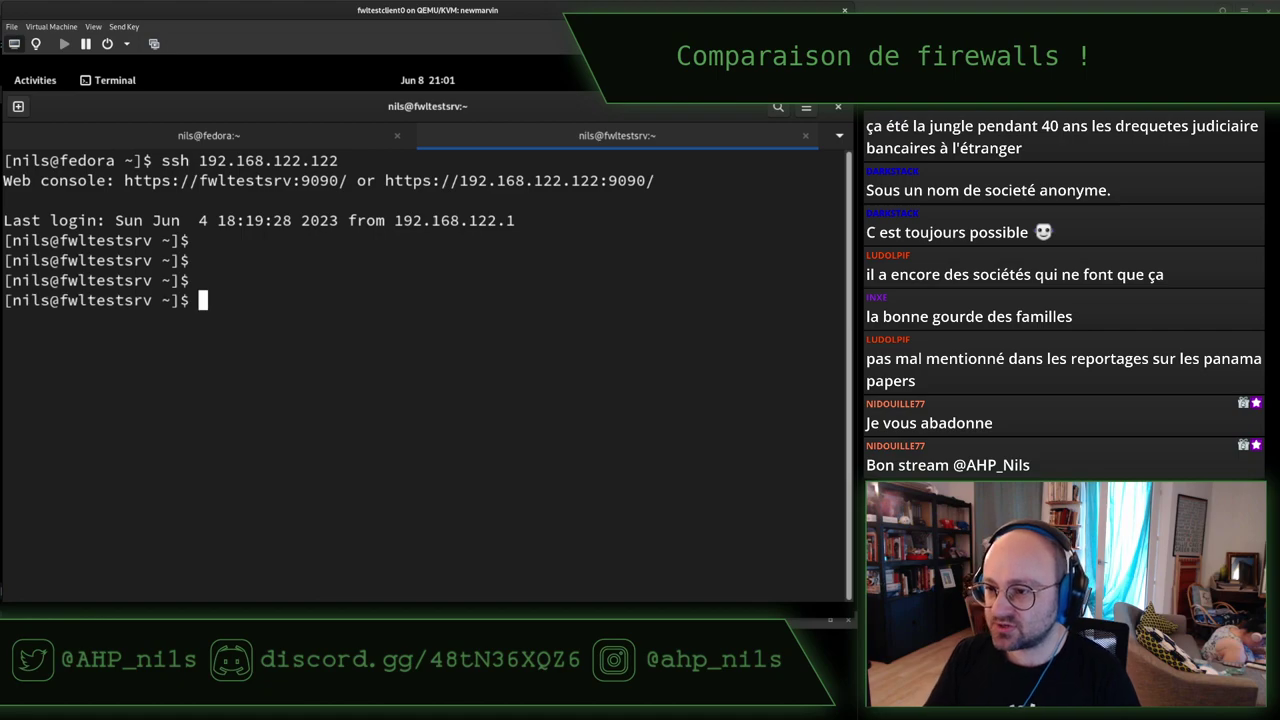
{"action": "type", "text": "top"}
{"action": "key", "text": "Return"}
{"action": "key", "text": "alt+Tab"}
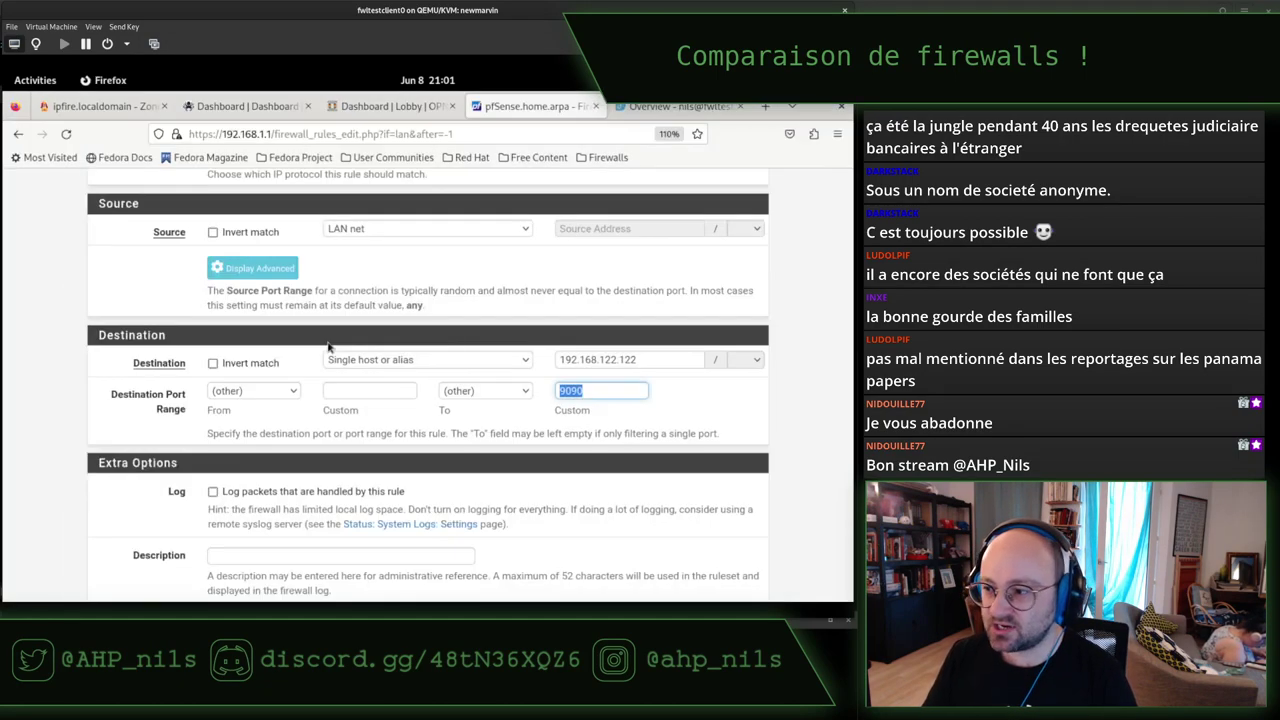
Give the rule the description 'Forbid Cockpit' and expand its advanced options.
{"action": "left_click", "coordinate": [315, 311]}
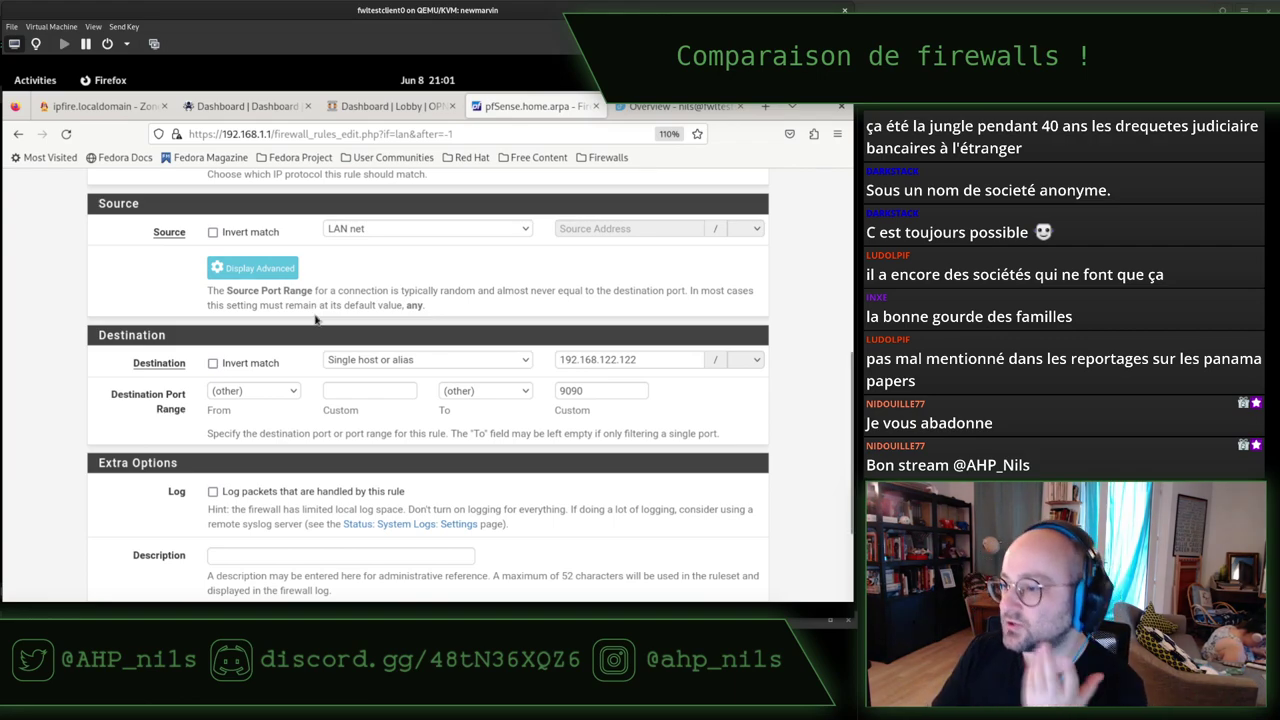
{"action": "scroll", "coordinate": [314, 320], "scroll_direction": "down", "scroll_amount": 3}
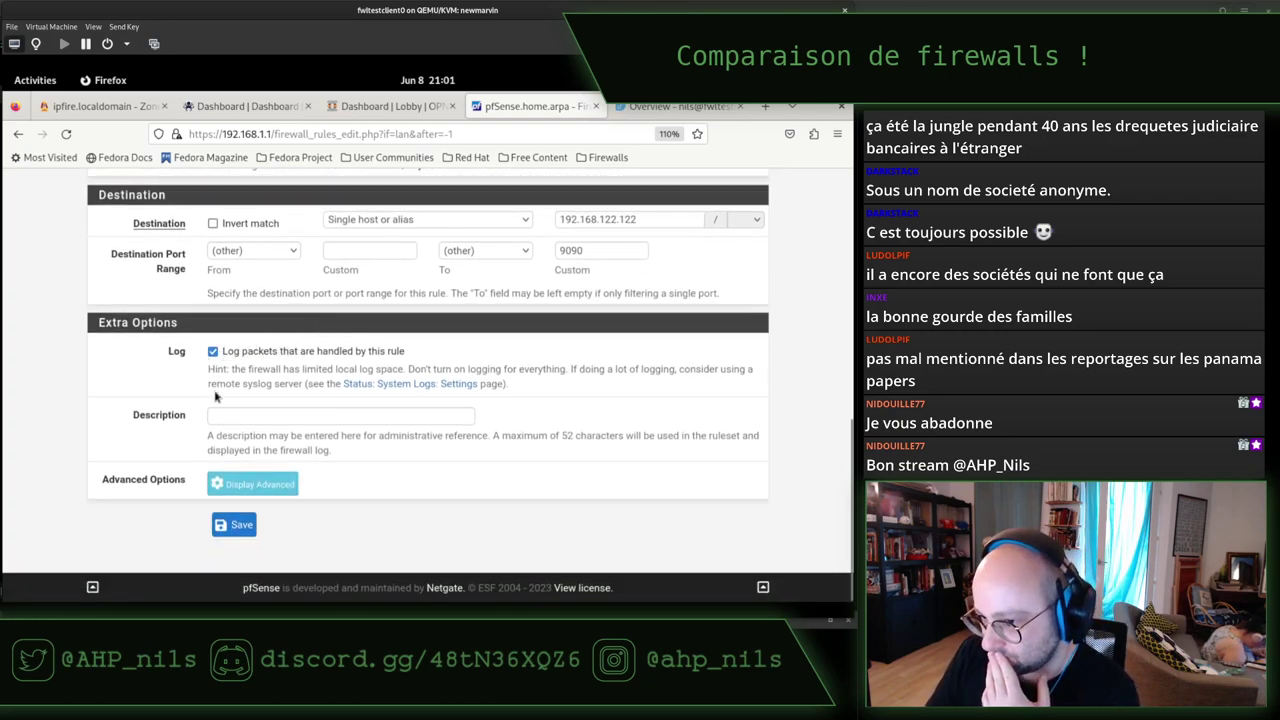
{"action": "left_click", "coordinate": [298, 413]}
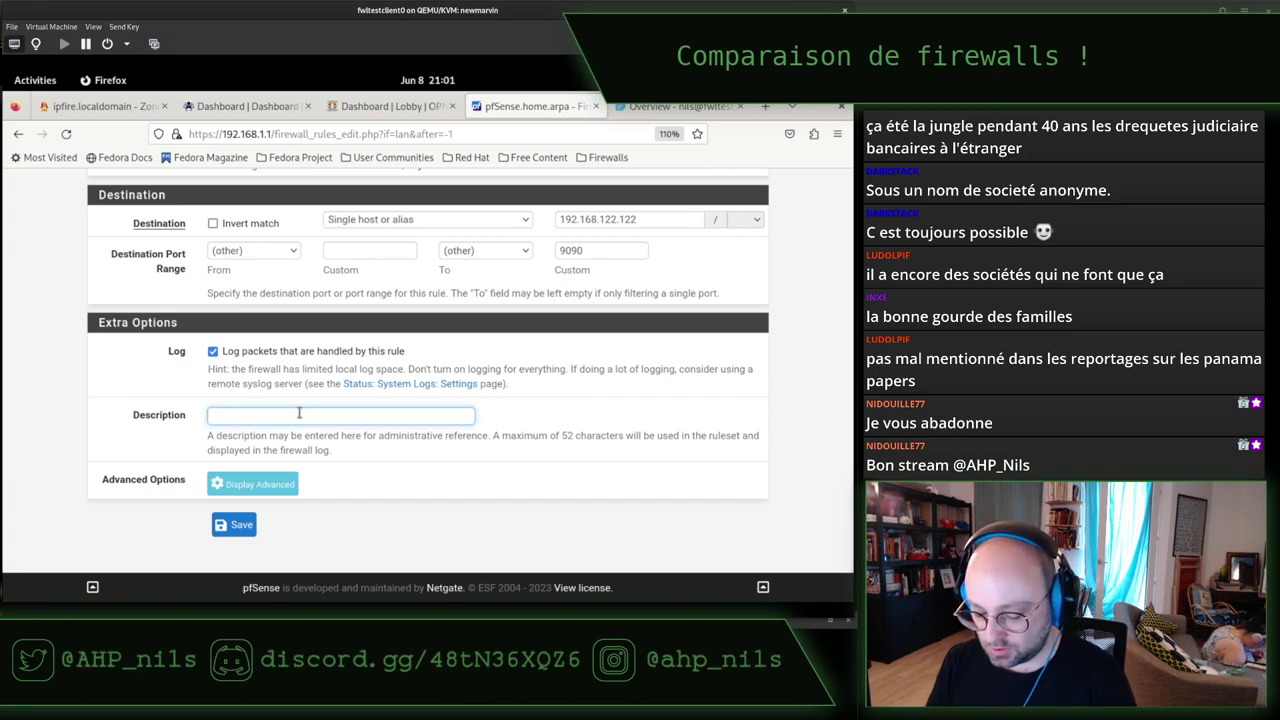
{"action": "type", "text": "Forbid "}
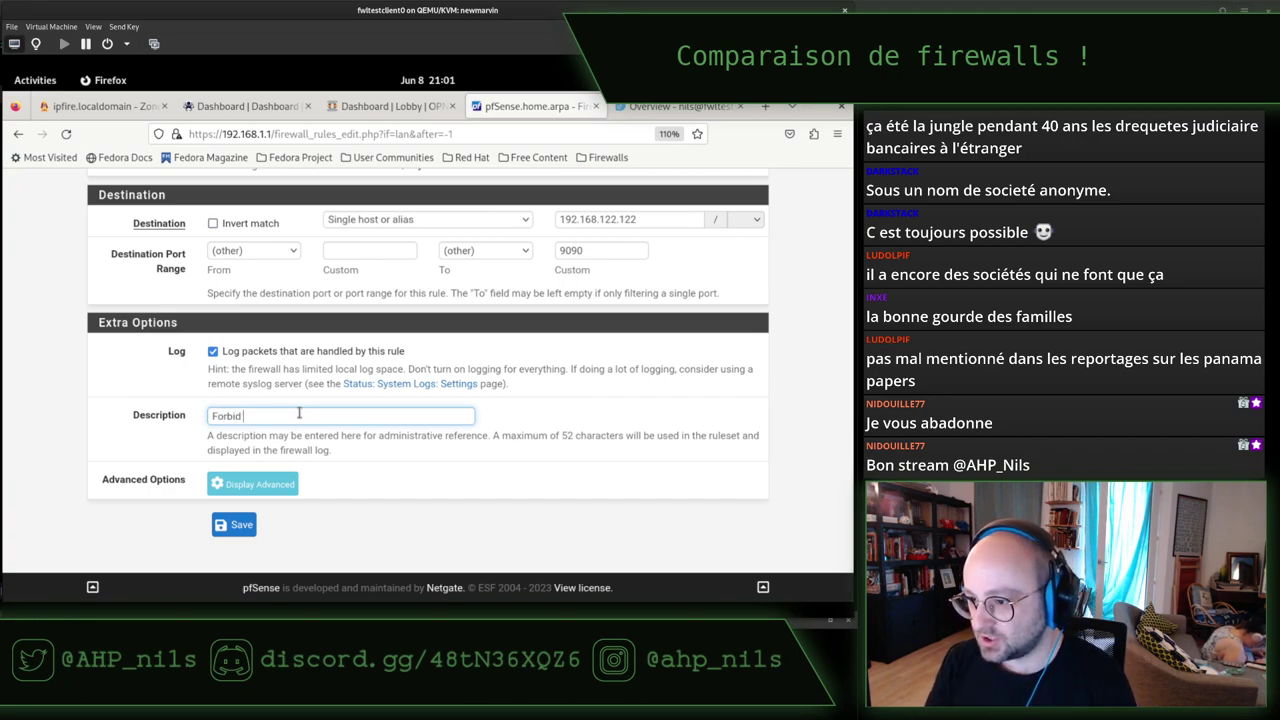
{"action": "type", "text": "Cockpit"}
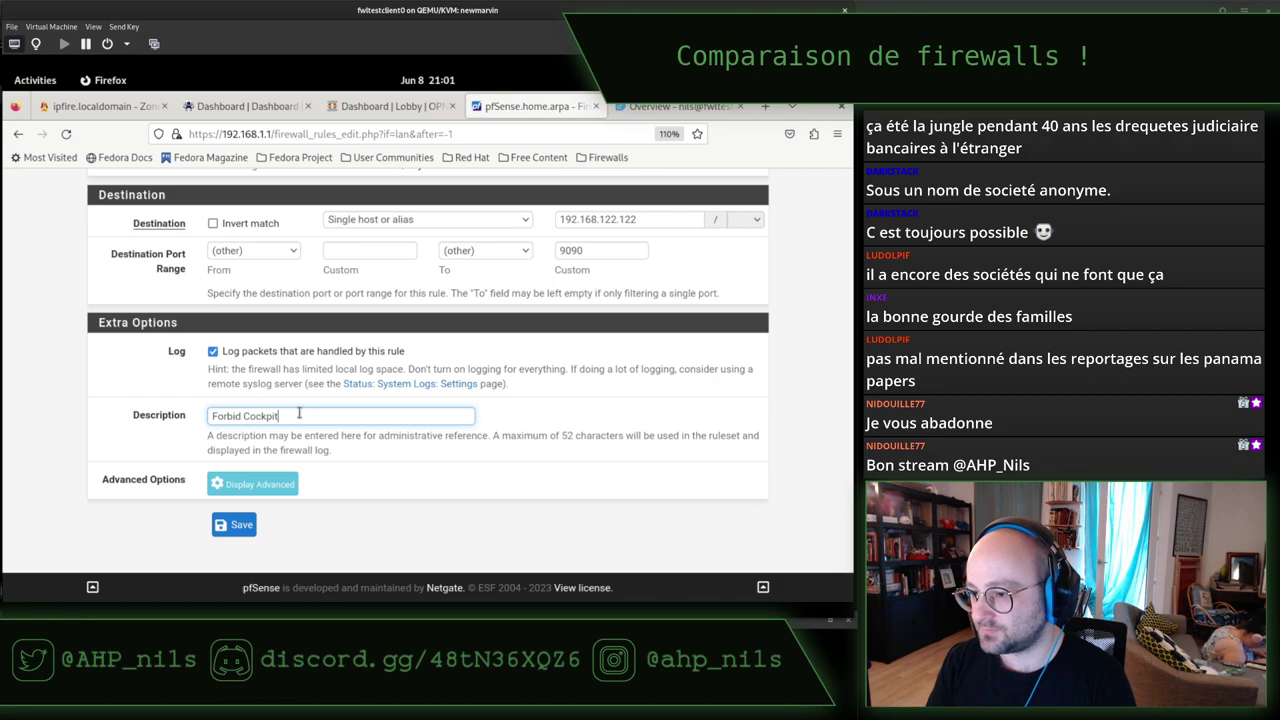
{"action": "left_click", "coordinate": [240, 484]}
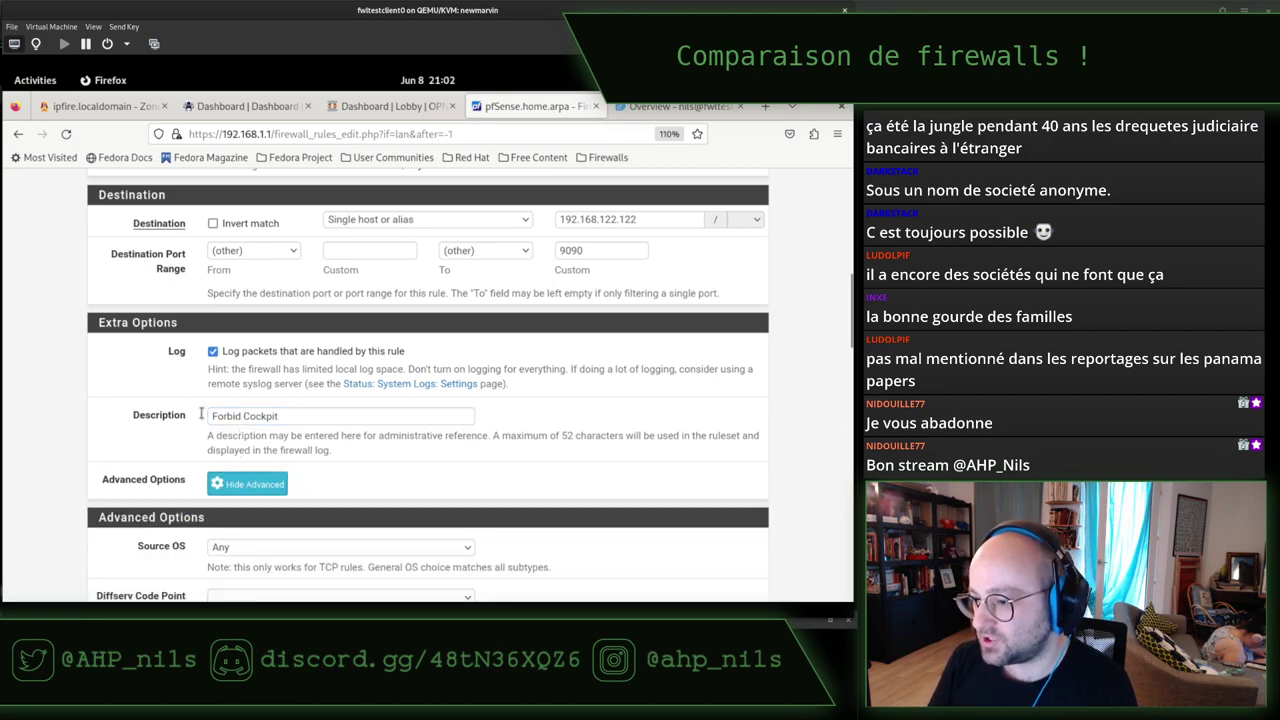
{"action": "scroll", "coordinate": [201, 413], "scroll_direction": "down", "scroll_amount": 3}
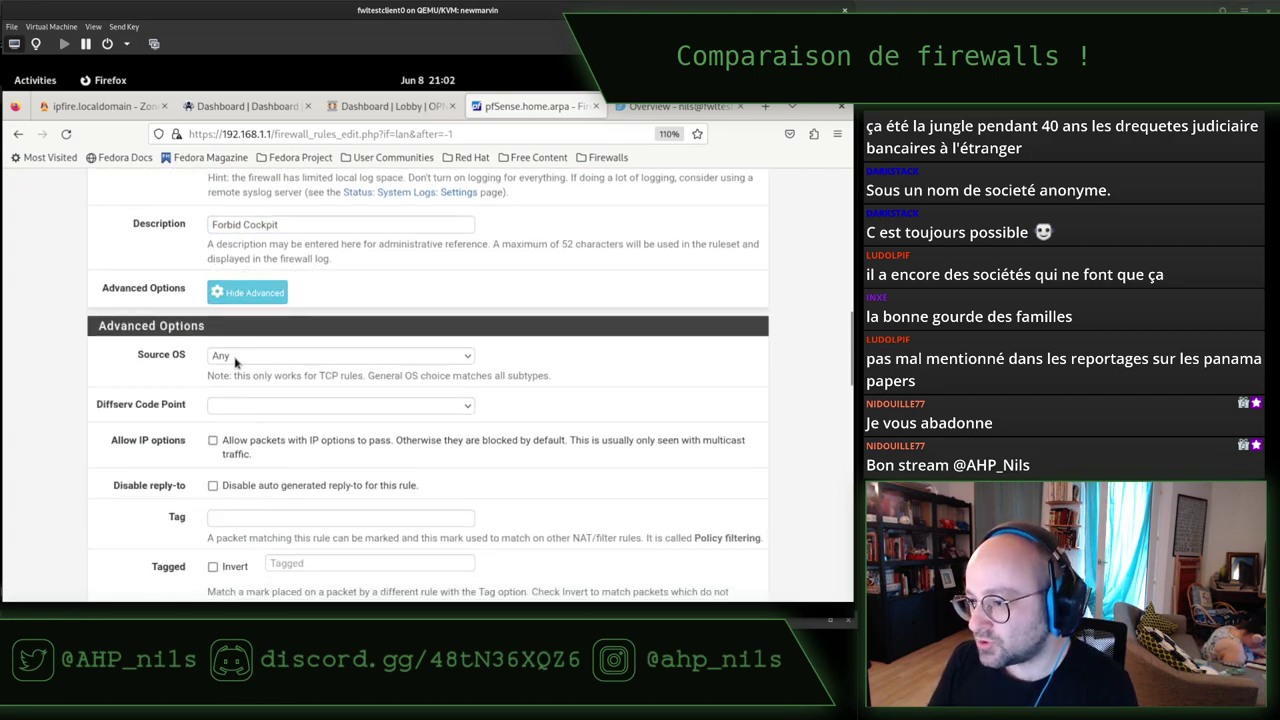
{"action": "left_click", "coordinate": [235, 358]}
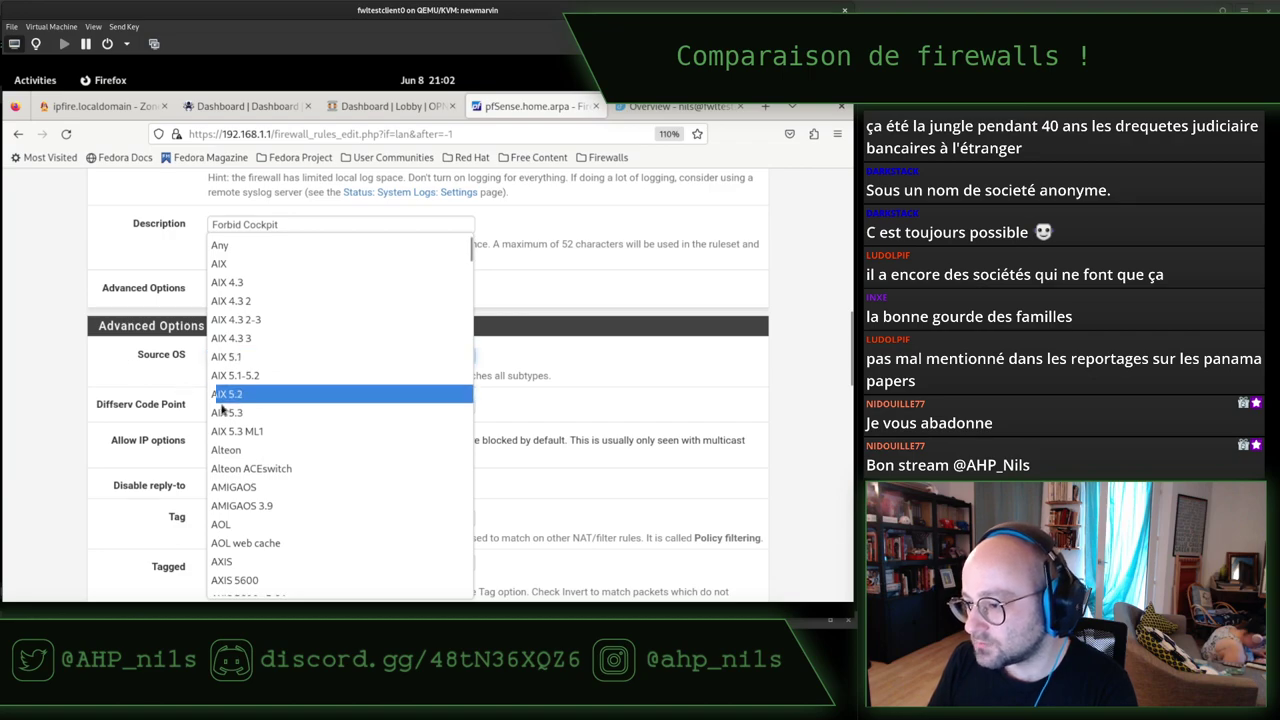
{"action": "scroll", "coordinate": [292, 392], "scroll_direction": "down", "scroll_amount": 4}
{"action": "scroll", "coordinate": [292, 392], "scroll_direction": "down", "scroll_amount": 15}
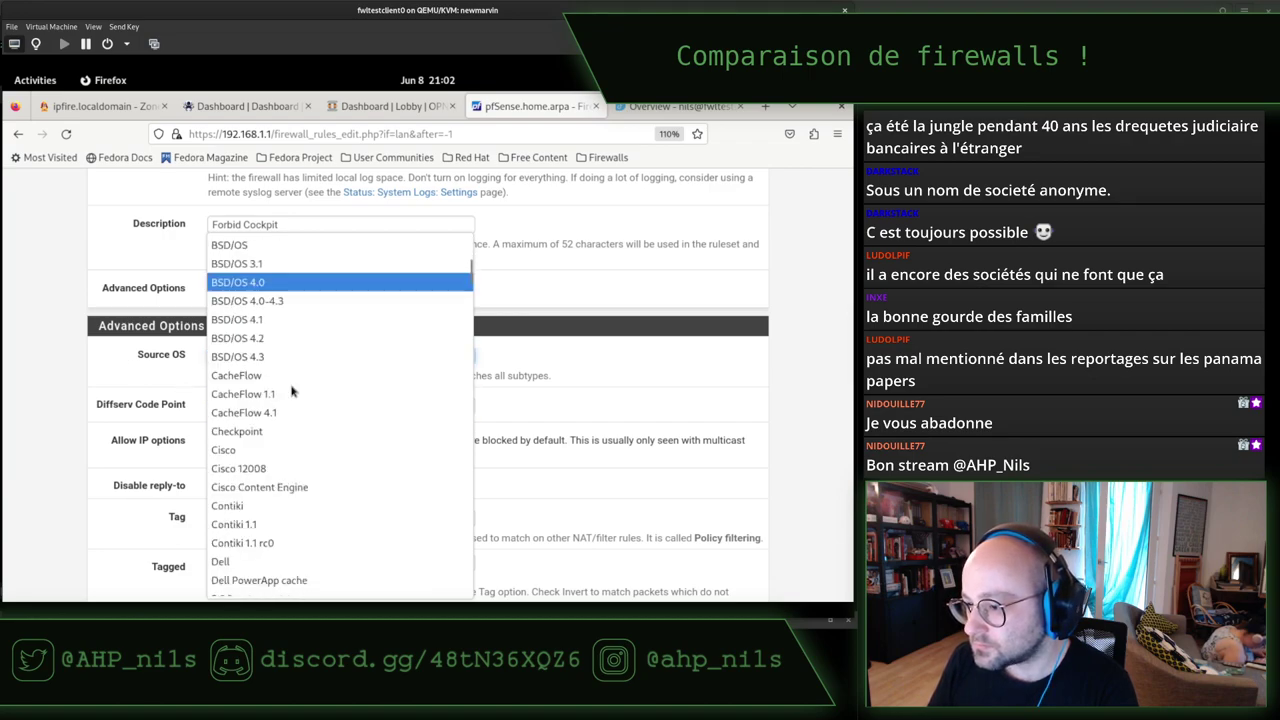
{"action": "scroll", "coordinate": [292, 390], "scroll_direction": "down", "scroll_amount": 15}
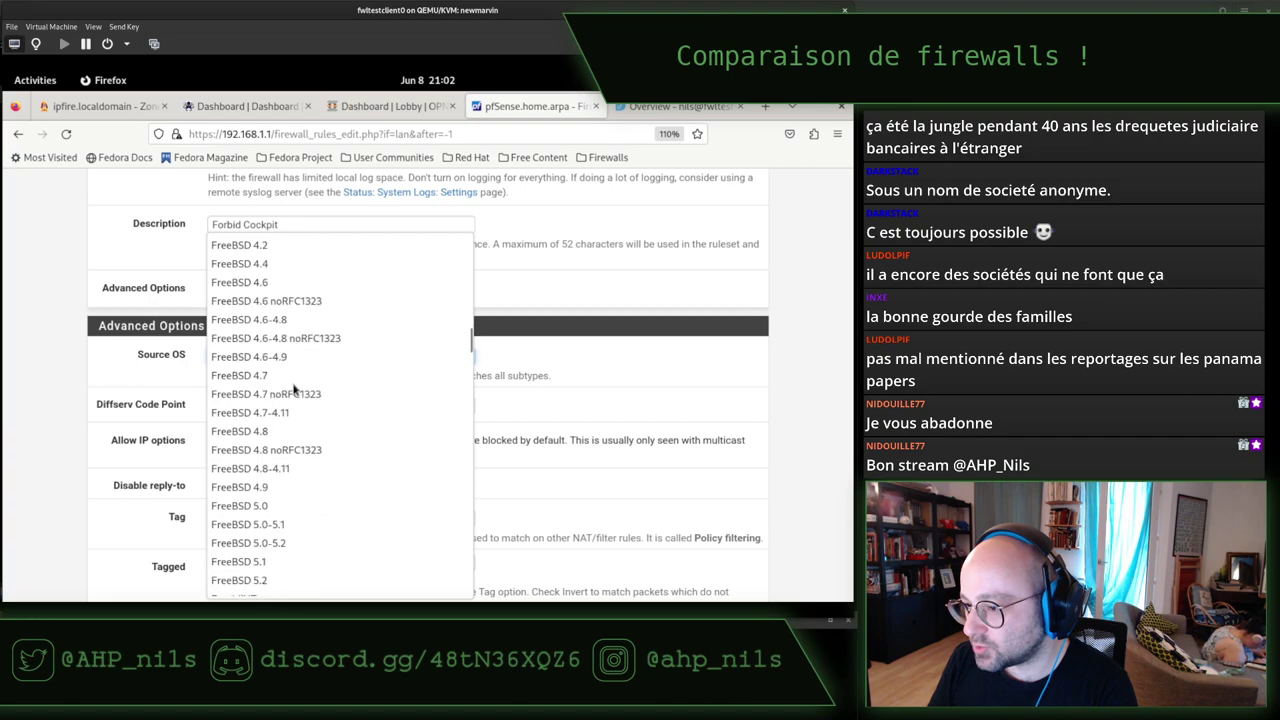
{"action": "scroll", "coordinate": [313, 398], "scroll_direction": "down", "scroll_amount": 5}
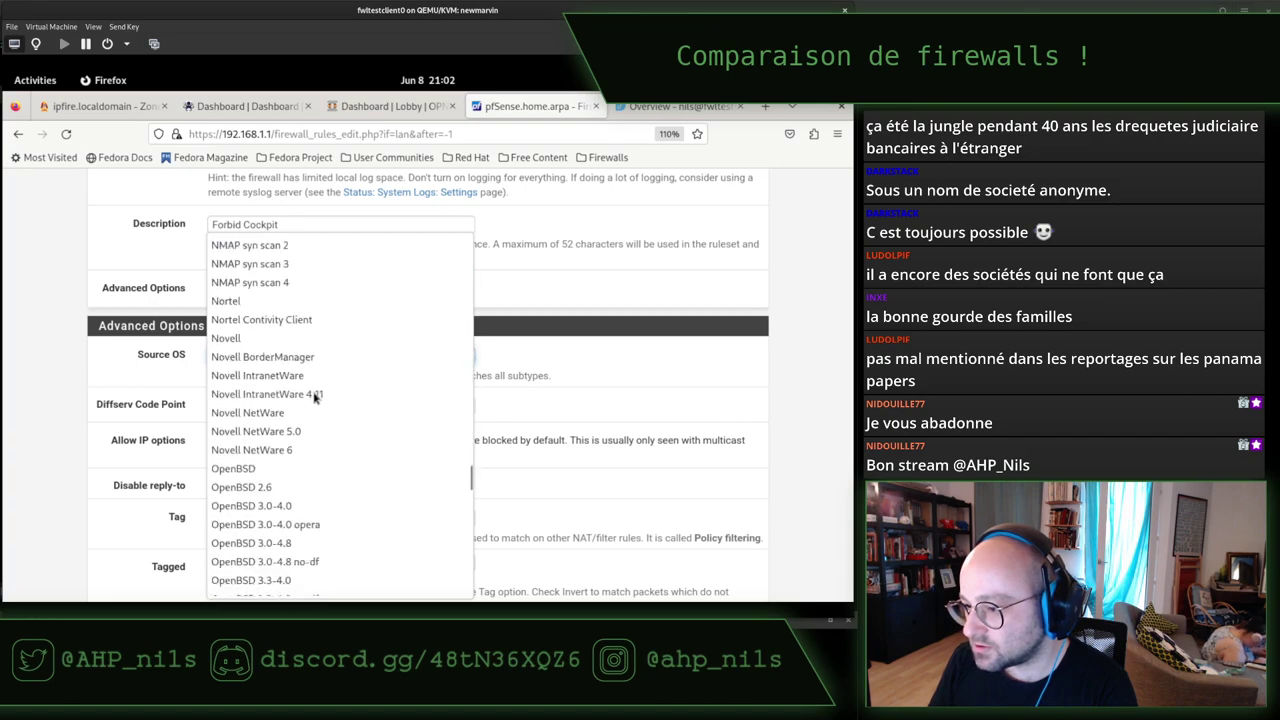
{"action": "left_click", "coordinate": [97, 402]}
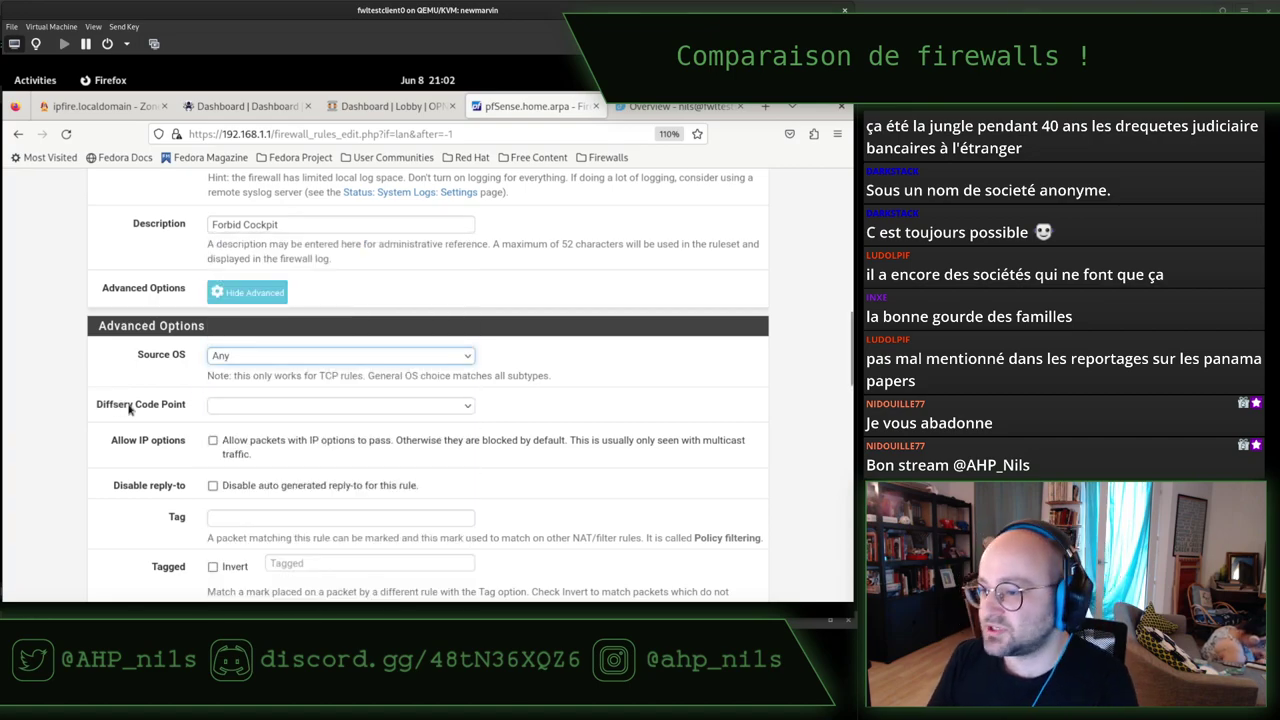
{"action": "left_click", "coordinate": [127, 406]}
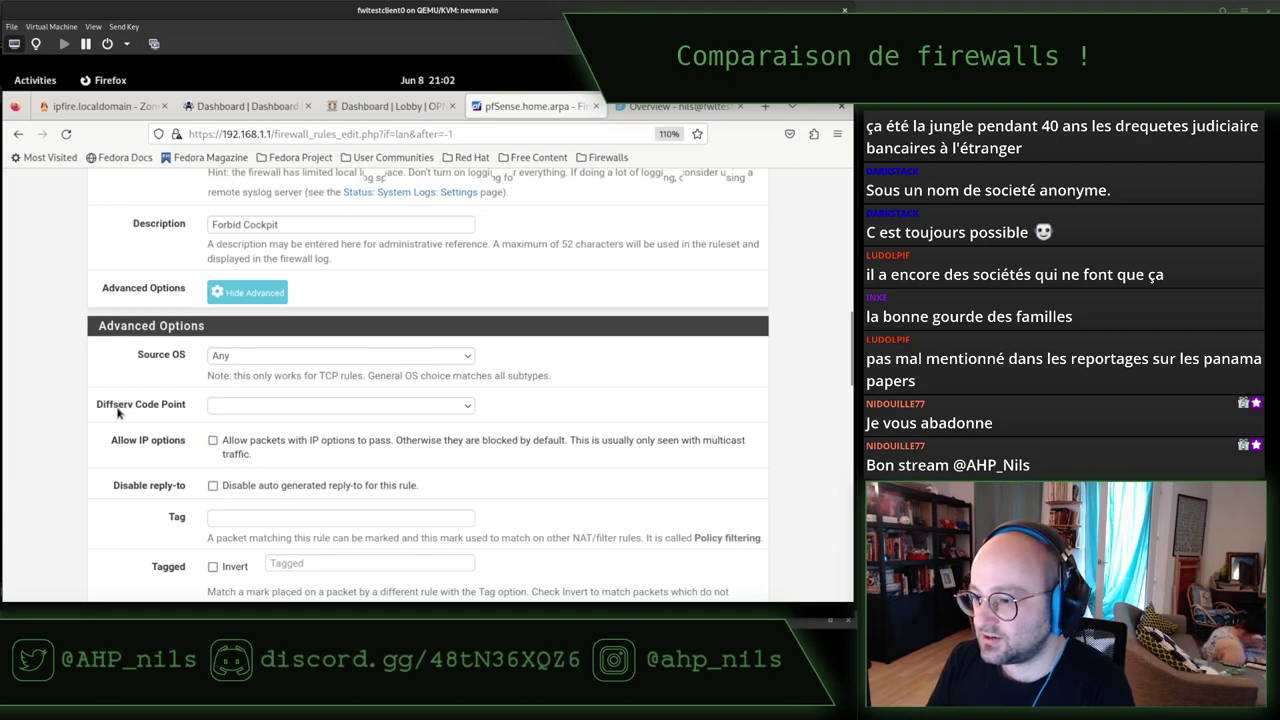
{"action": "scroll", "coordinate": [118, 412], "scroll_direction": "down", "scroll_amount": 2}
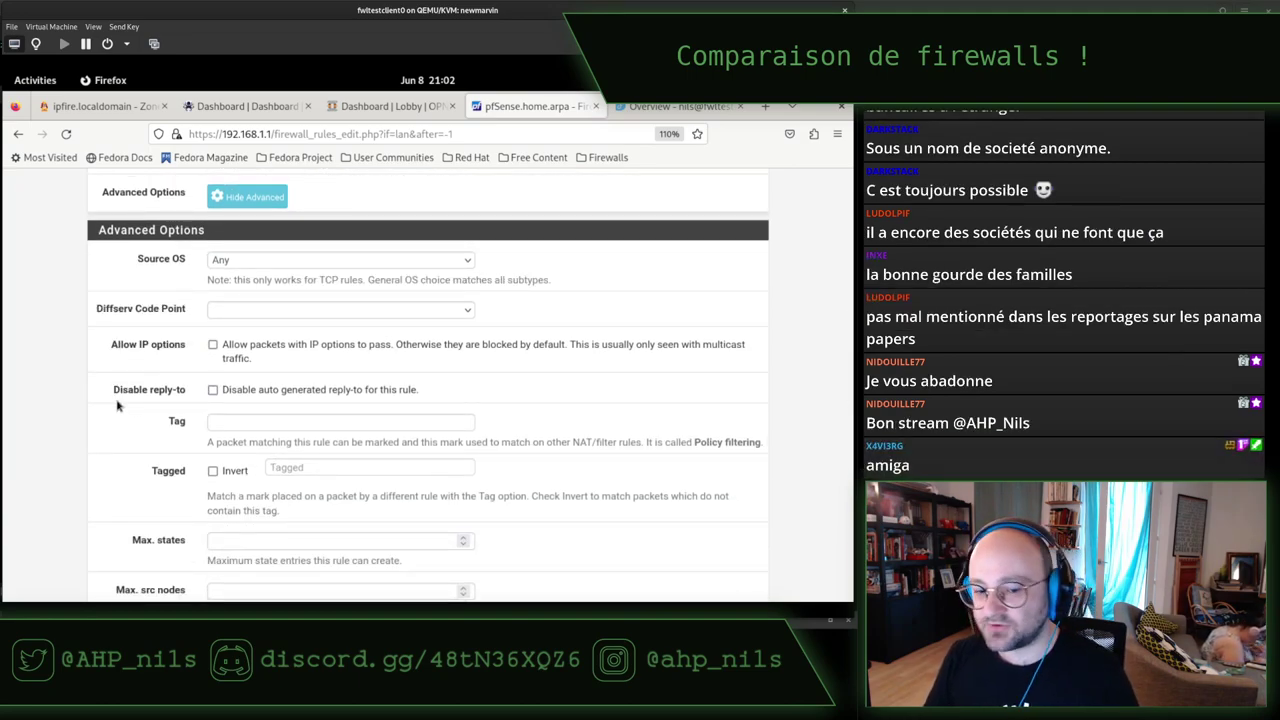
{"action": "left_click", "coordinate": [241, 262]}
{"action": "scroll", "coordinate": [274, 455], "scroll_direction": "down", "scroll_amount": 2}
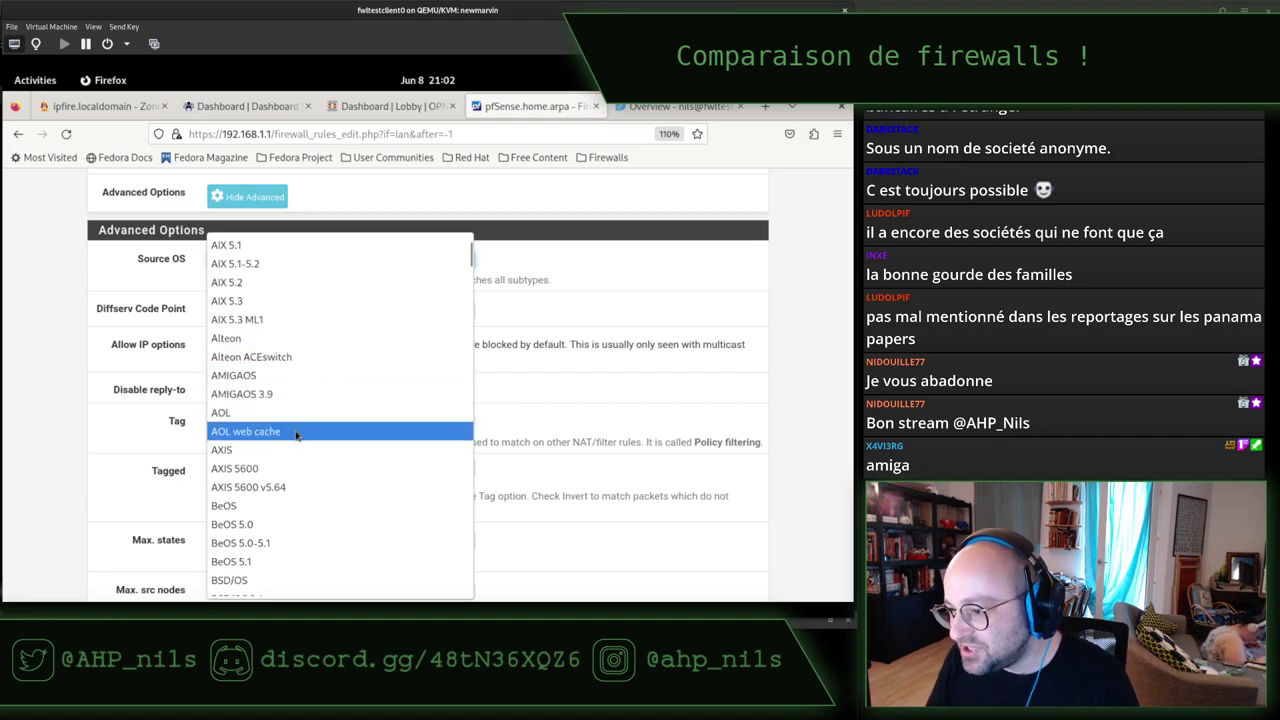
{"action": "left_click", "coordinate": [114, 407]}
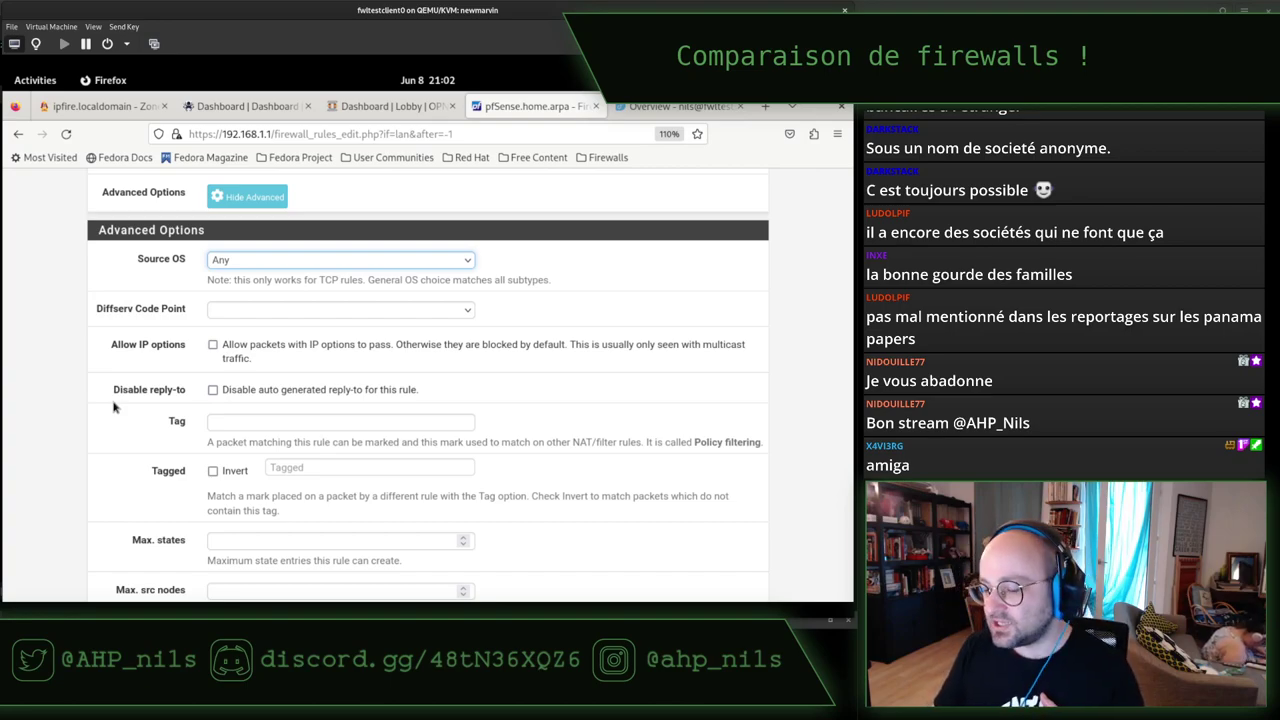
{"action": "left_click", "coordinate": [75, 378]}
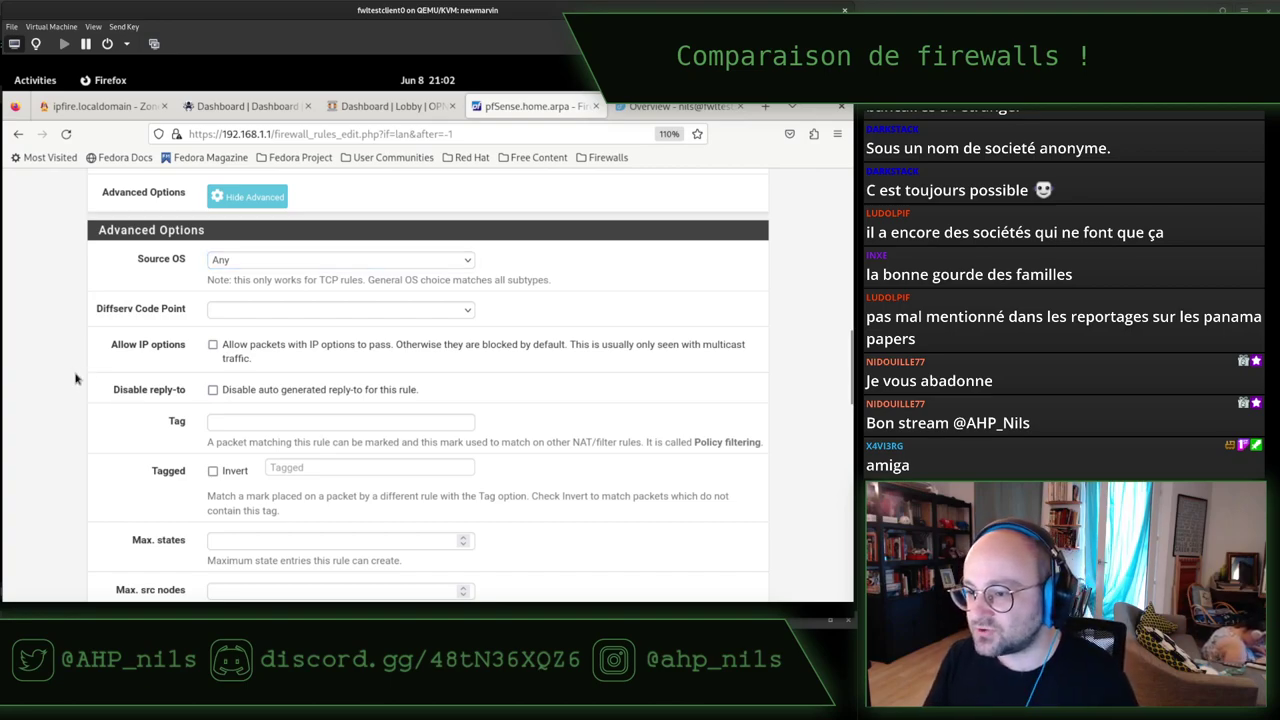
{"action": "scroll", "coordinate": [74, 378], "scroll_direction": "down", "scroll_amount": 2}
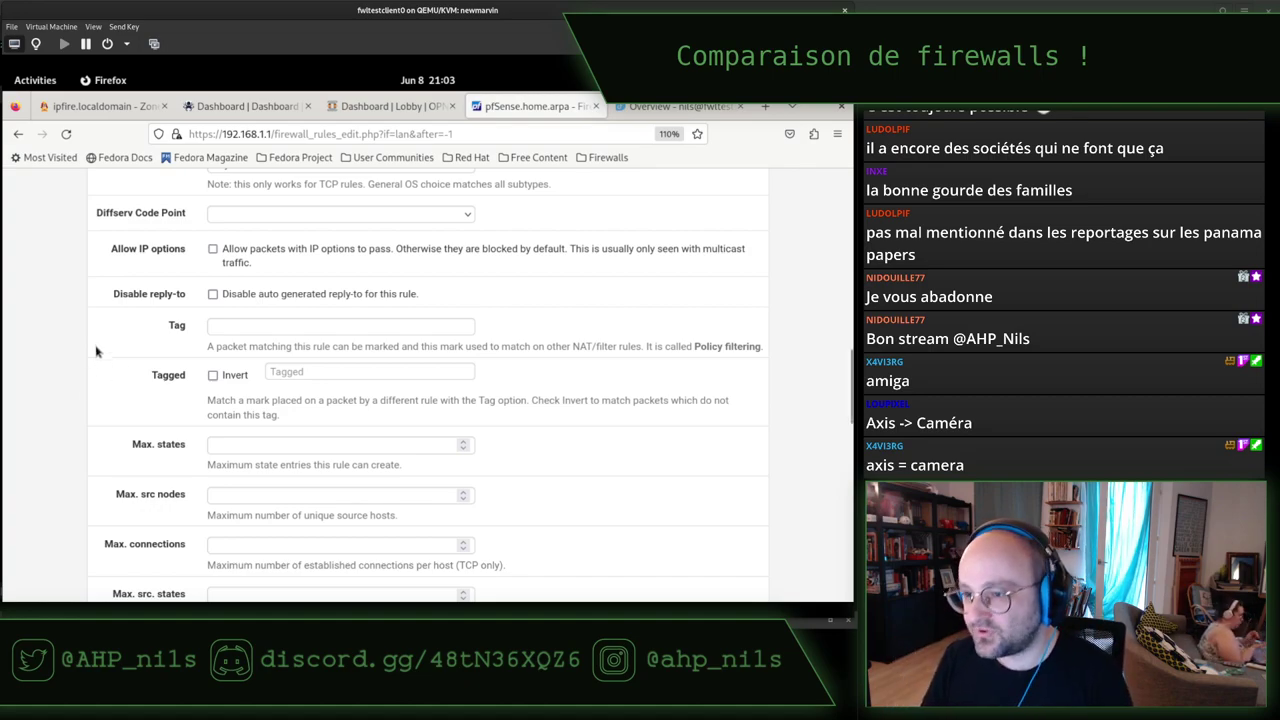
{"action": "scroll", "coordinate": [62, 389], "scroll_direction": "up", "scroll_amount": 2}
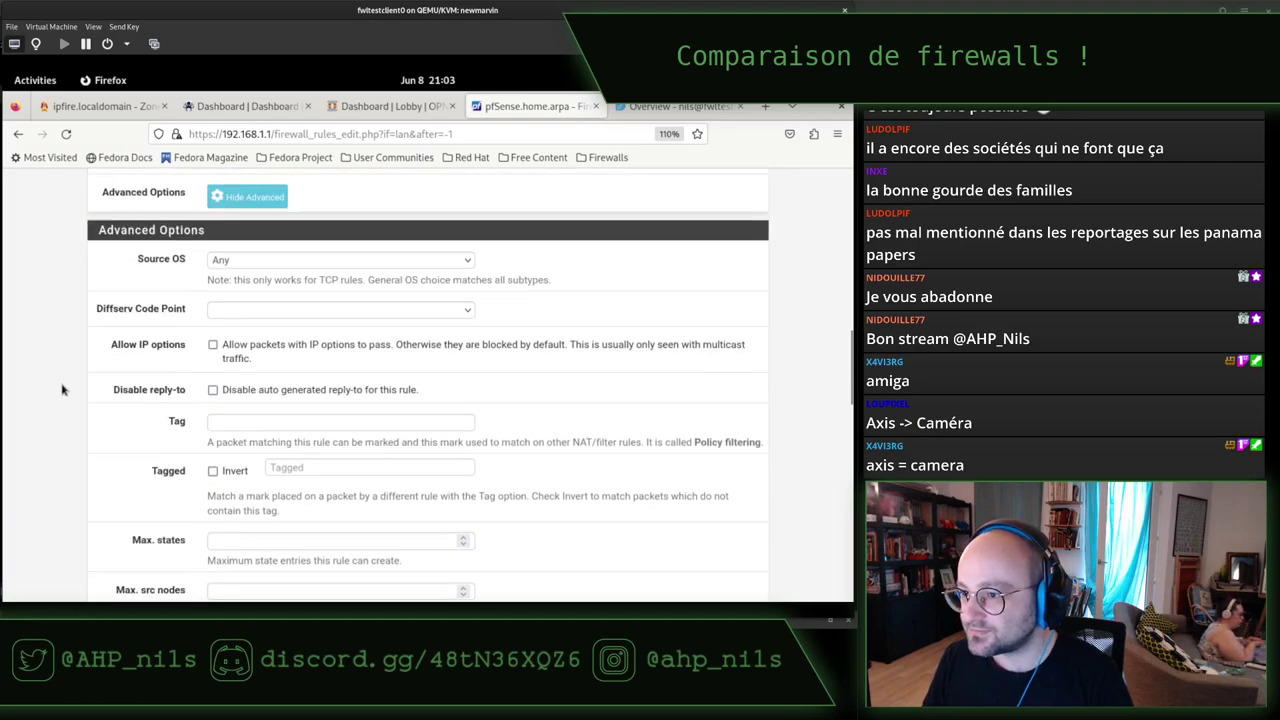
{"action": "scroll", "coordinate": [62, 389], "scroll_direction": "down", "scroll_amount": 2}
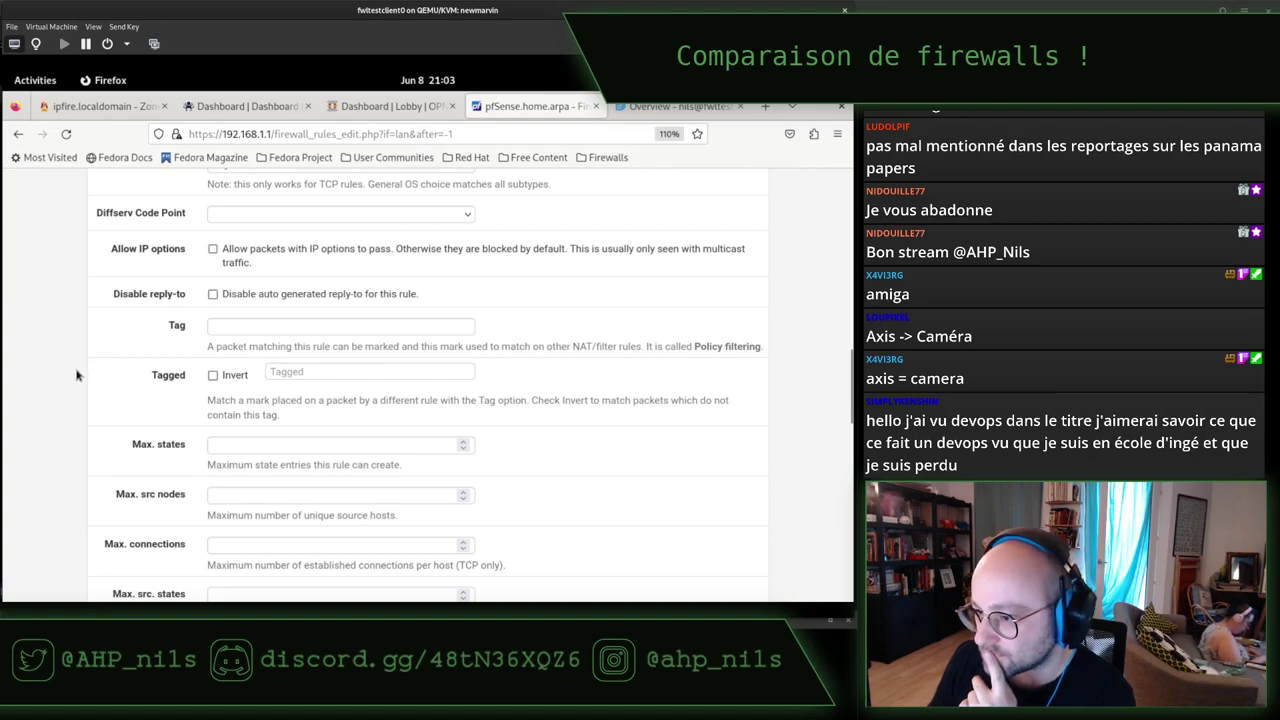
{"action": "scroll", "coordinate": [145, 345], "scroll_direction": "down", "scroll_amount": 2}
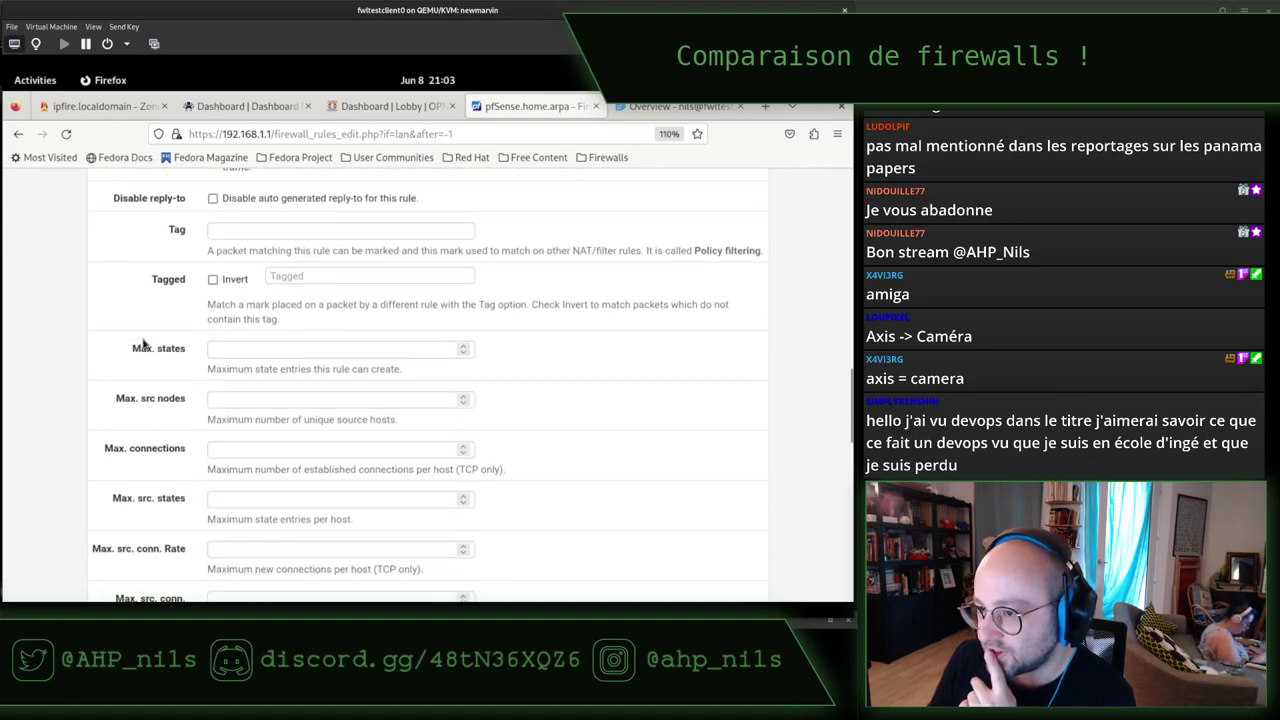
{"action": "scroll", "coordinate": [143, 345], "scroll_direction": "up", "scroll_amount": 2}
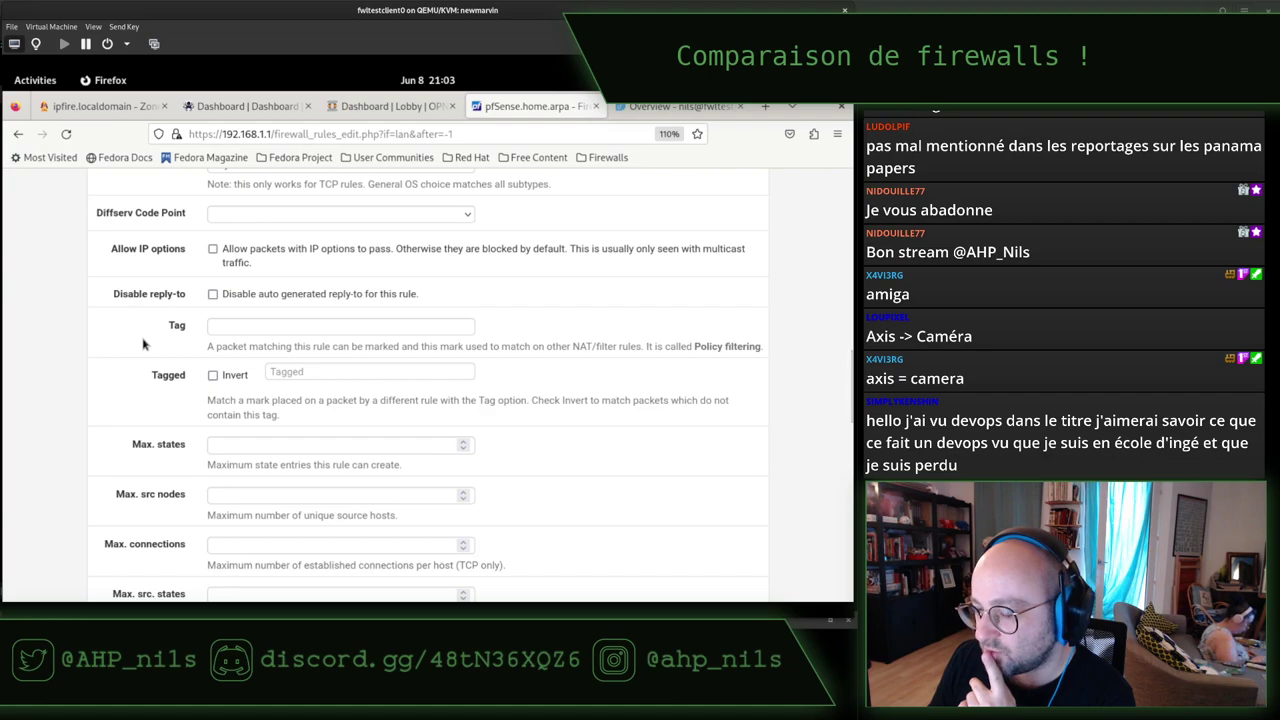
{"action": "scroll", "coordinate": [170, 365], "scroll_direction": "down", "scroll_amount": 6}
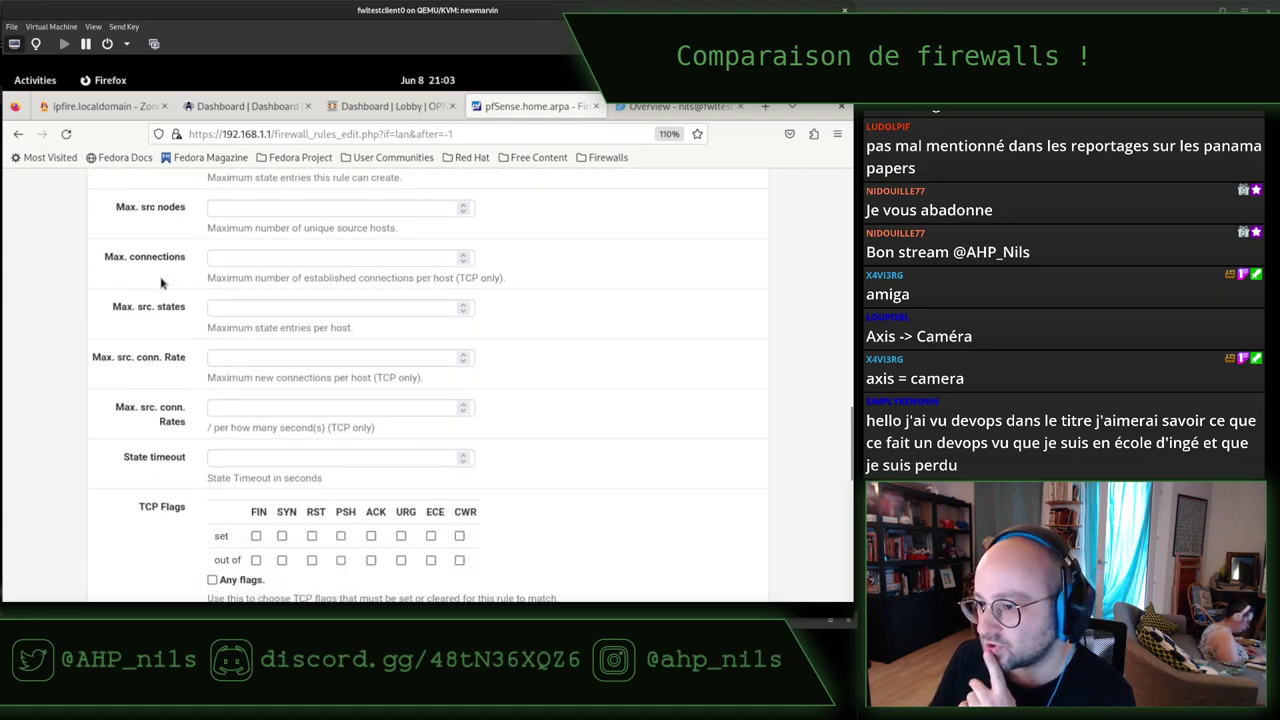
{"action": "scroll", "coordinate": [152, 372], "scroll_direction": "down", "scroll_amount": 4}
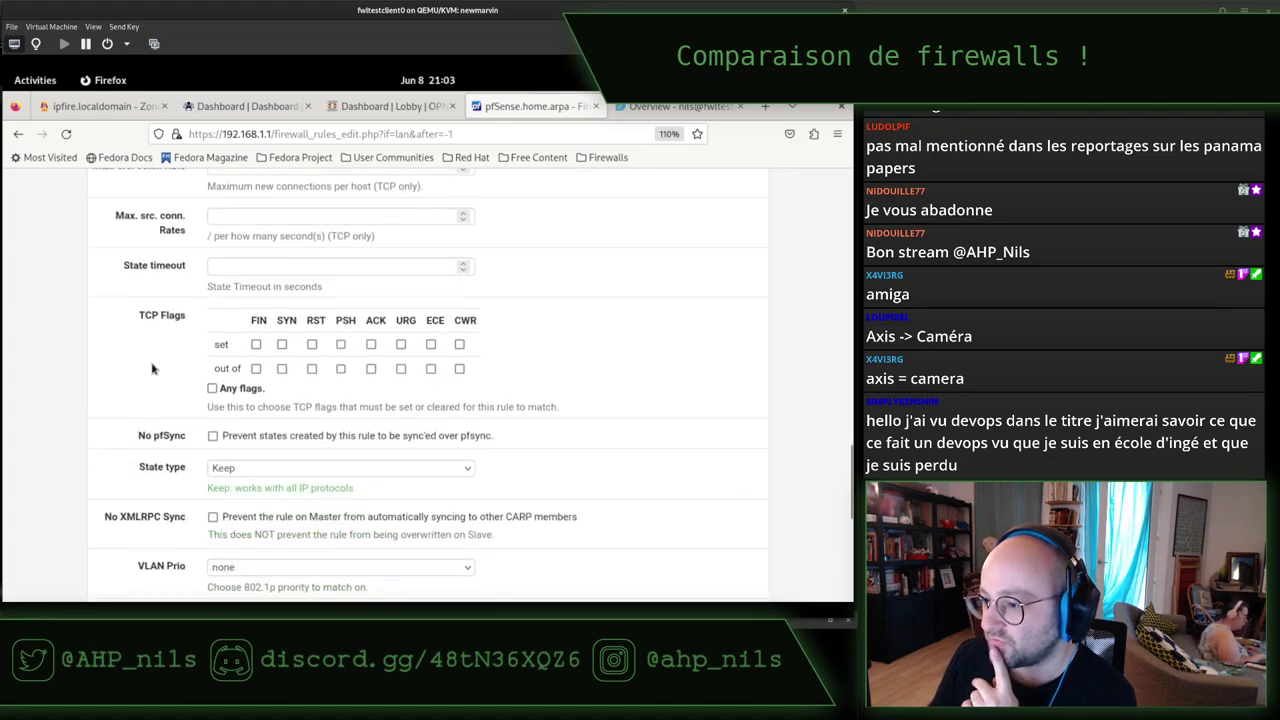
{"action": "scroll", "coordinate": [125, 382], "scroll_direction": "down", "scroll_amount": 2}
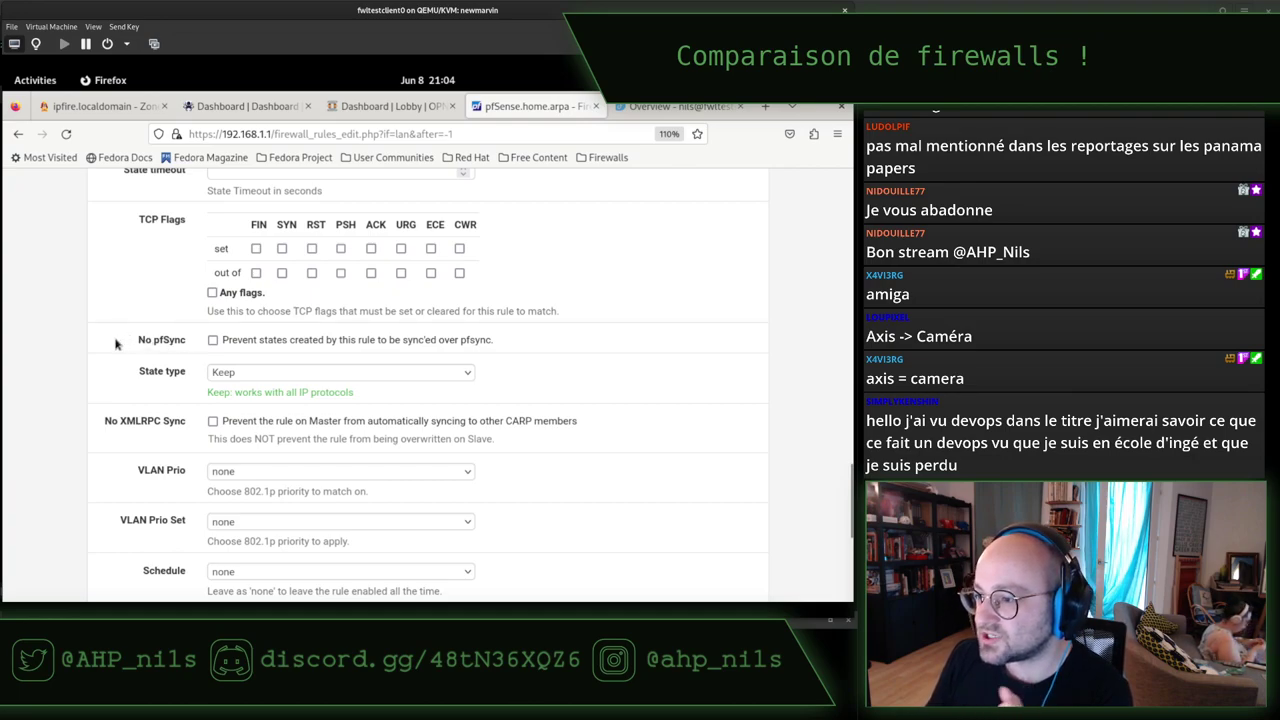
{"action": "scroll", "coordinate": [115, 343], "scroll_direction": "down", "scroll_amount": 2}
{"action": "scroll", "coordinate": [115, 343], "scroll_direction": "down", "scroll_amount": 2}
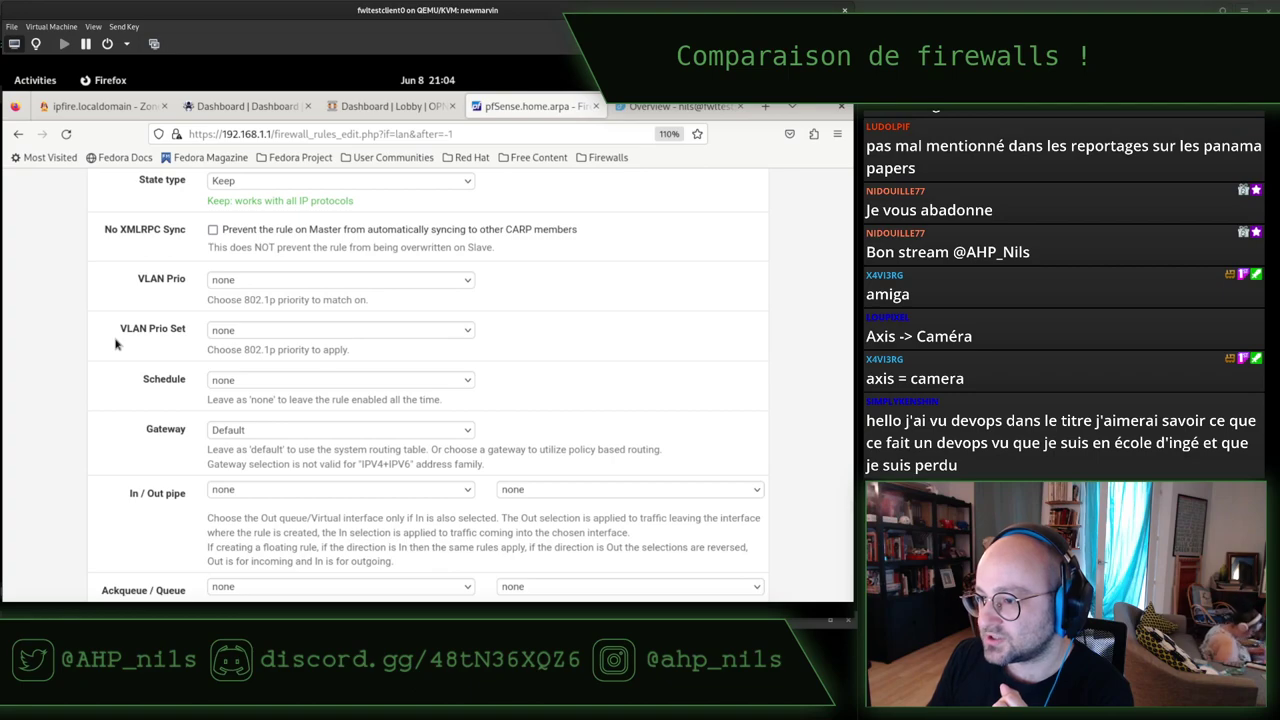
{"action": "scroll", "coordinate": [115, 343], "scroll_direction": "down", "scroll_amount": 3}
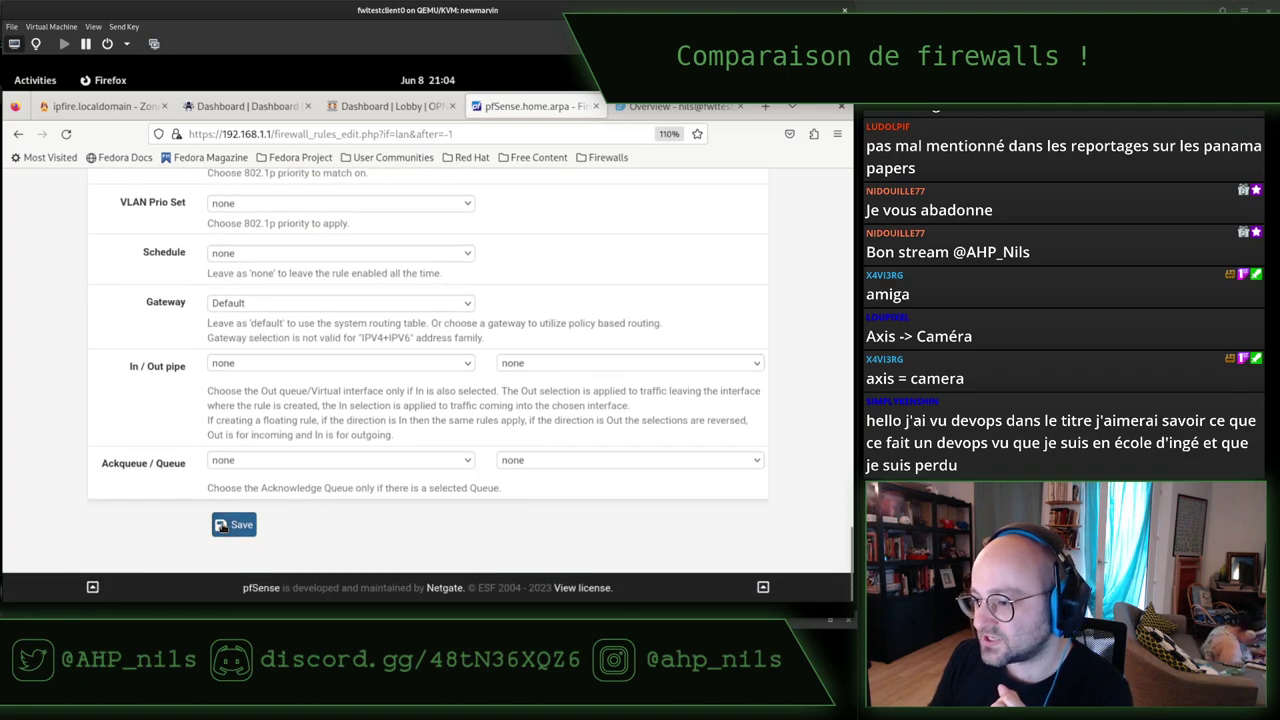
Save the Forbid Cockpit rule, apply the changes, and return to the terminal running top.
{"action": "left_click", "coordinate": [222, 526]}
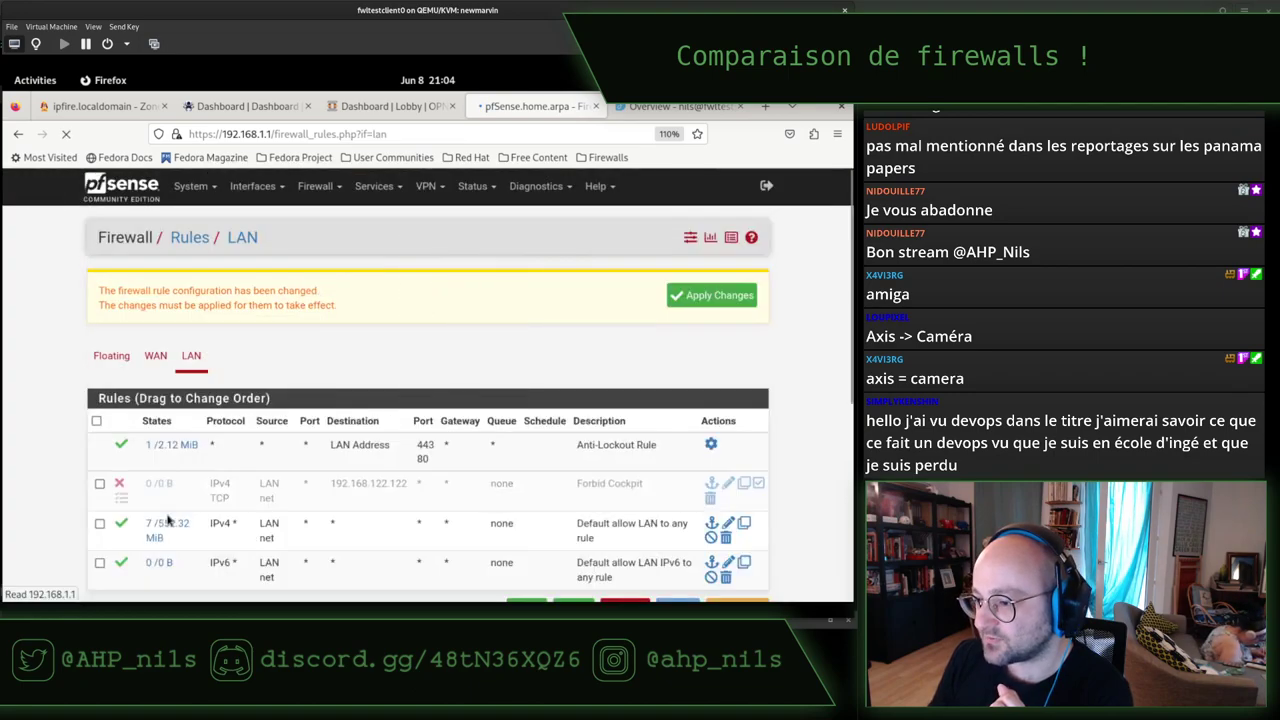
{"action": "left_click", "coordinate": [707, 295]}
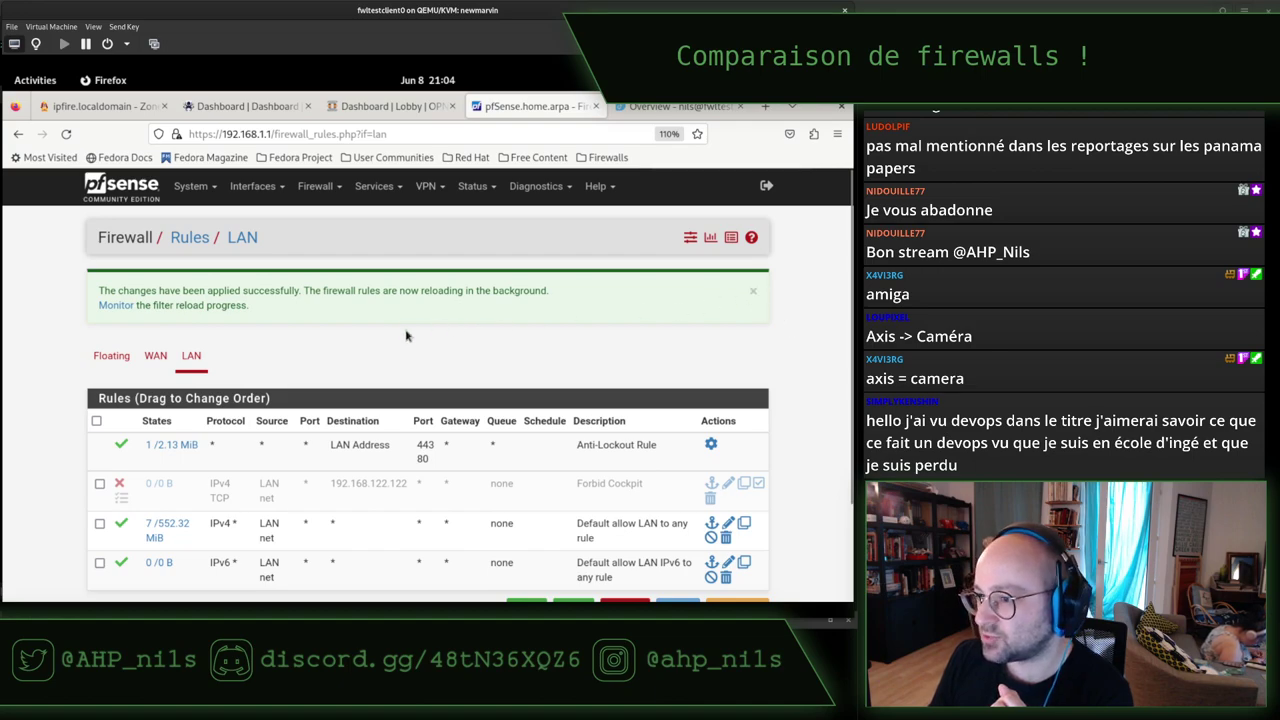
{"action": "scroll", "coordinate": [393, 333], "scroll_direction": "down", "scroll_amount": 2}
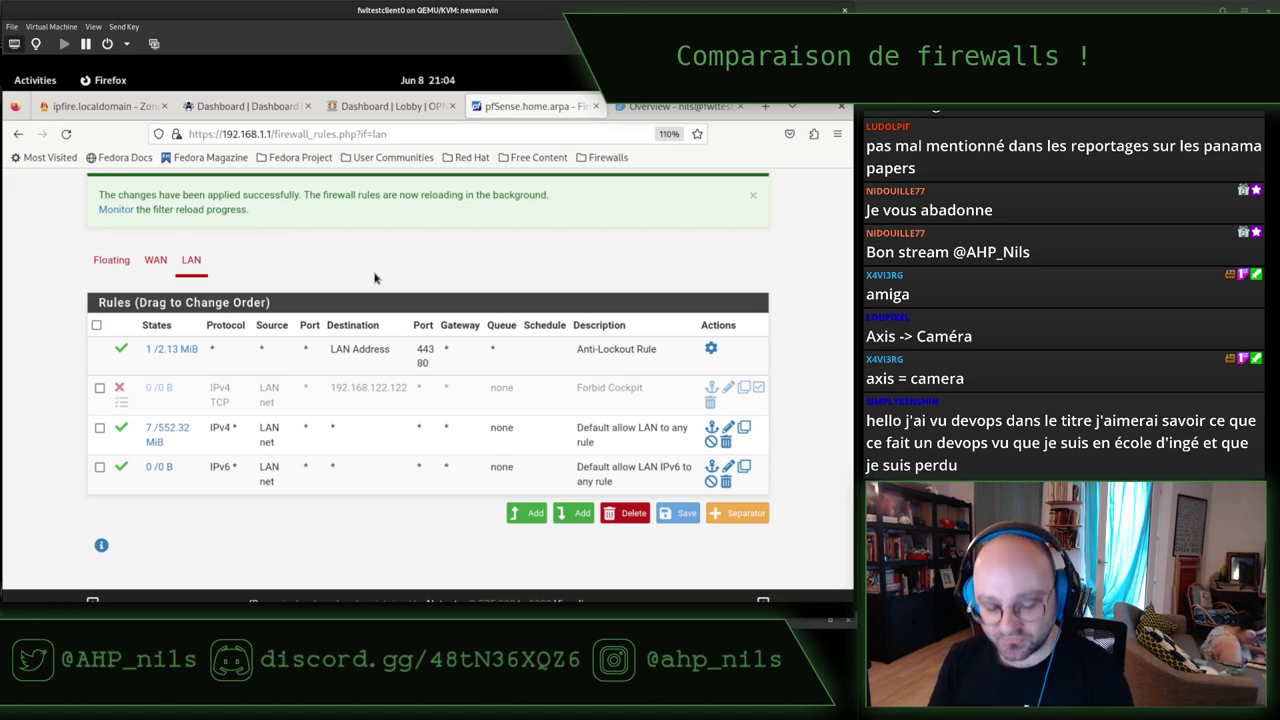
{"action": "key", "text": "alt+Tab"}
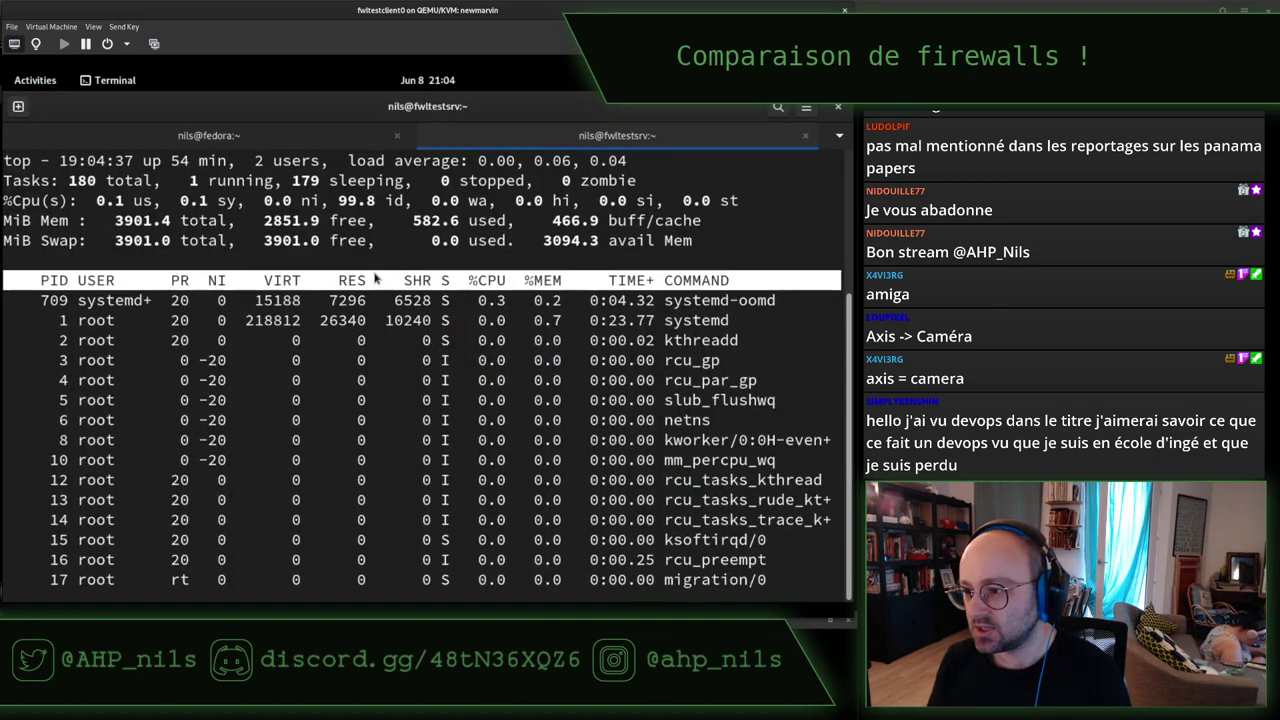
{"action": "key", "text": "alt+Tab"}
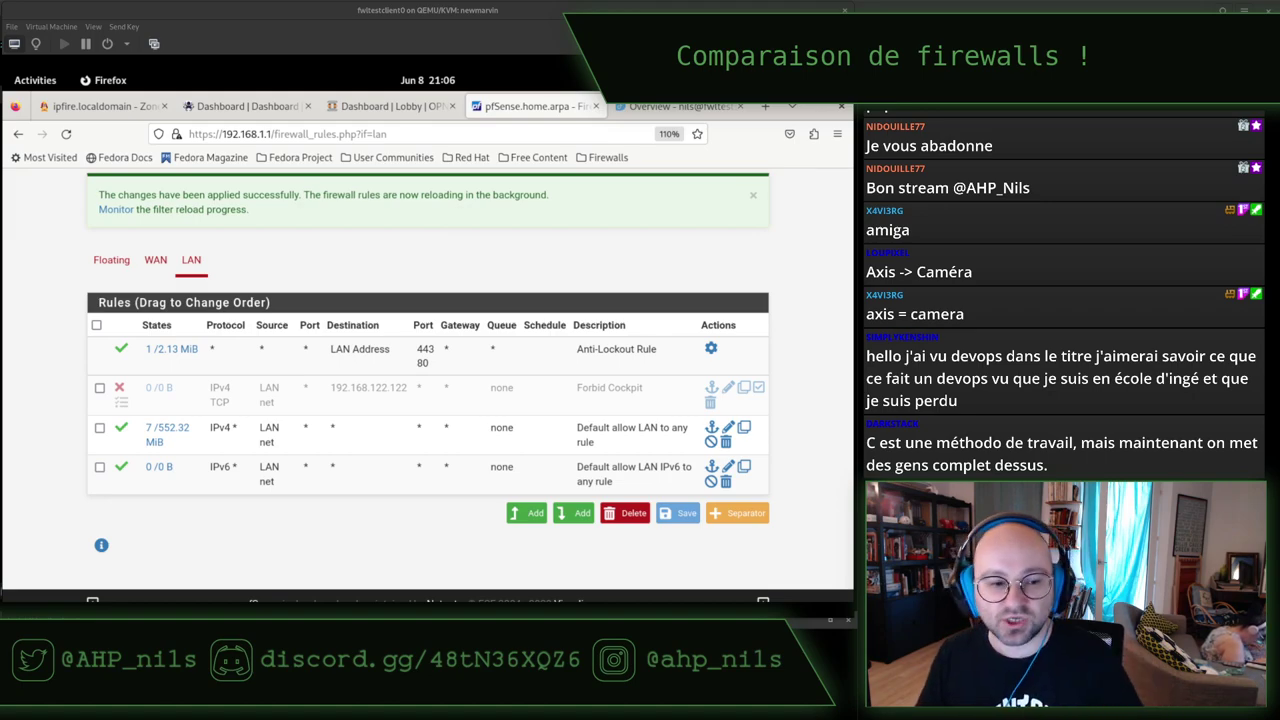
Return to the virtual machine's desktop showing the pfSense LAN rules.
{"action": "left_click", "coordinate": [267, 18]}
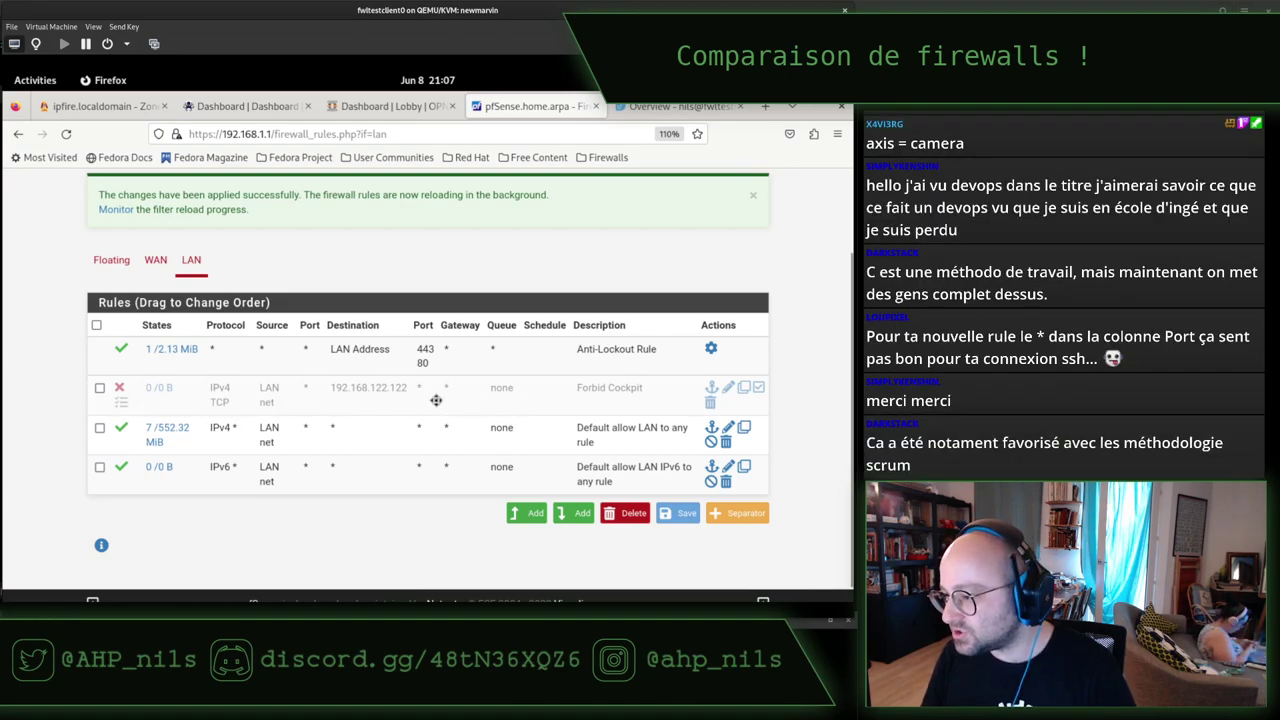
Set the Forbid Cockpit rule's destination port range end to a custom 9090.
{"action": "left_click", "coordinate": [728, 388]}
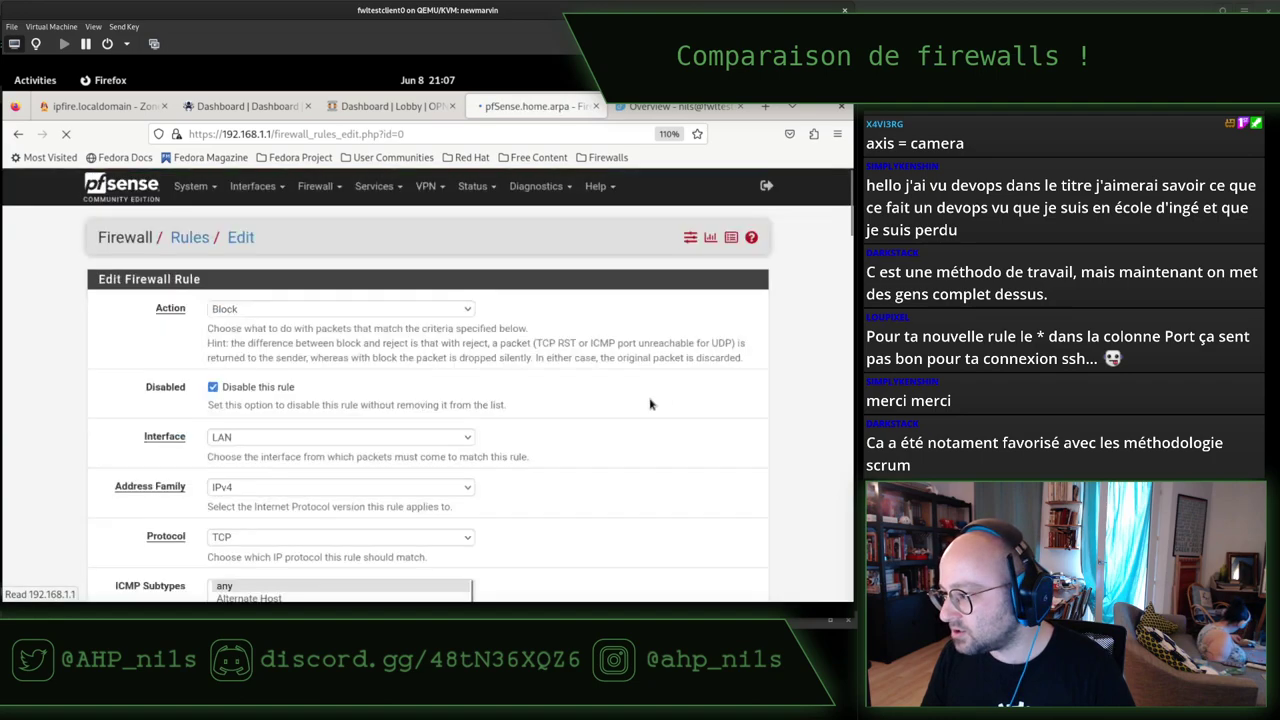
{"action": "scroll", "coordinate": [338, 404], "scroll_direction": "down", "scroll_amount": 3}
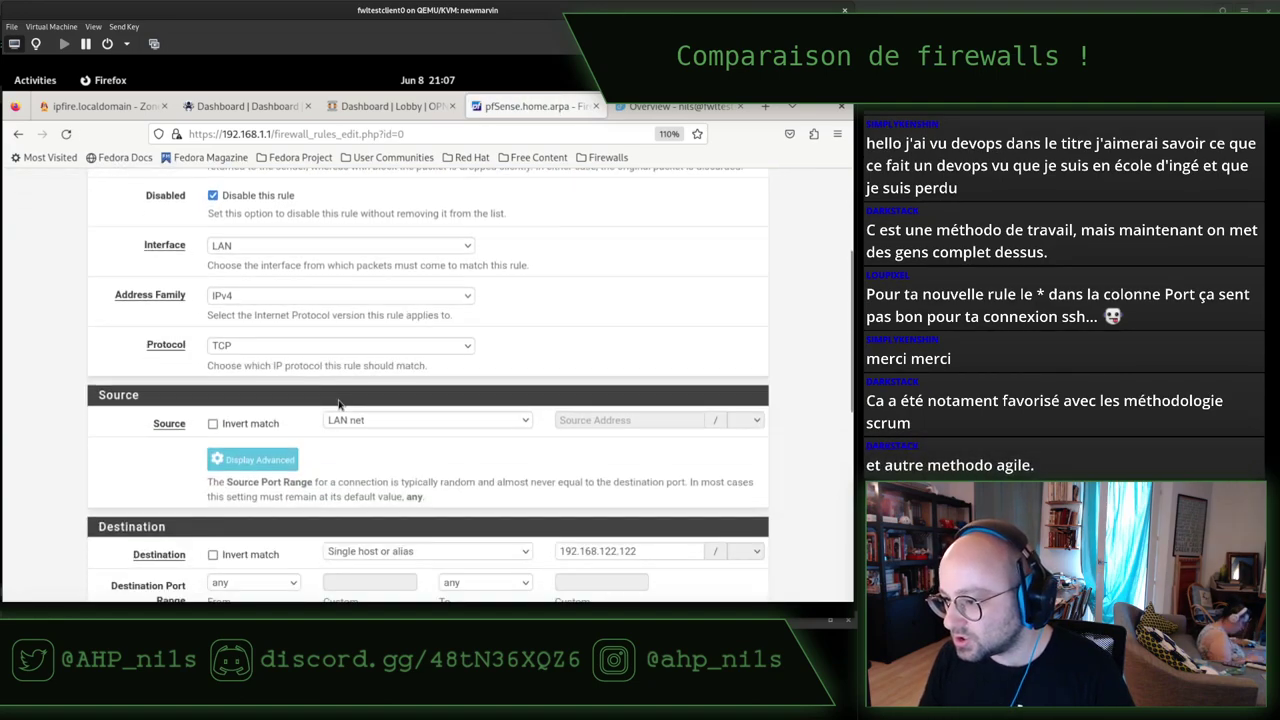
{"action": "scroll", "coordinate": [338, 404], "scroll_direction": "down", "scroll_amount": 5}
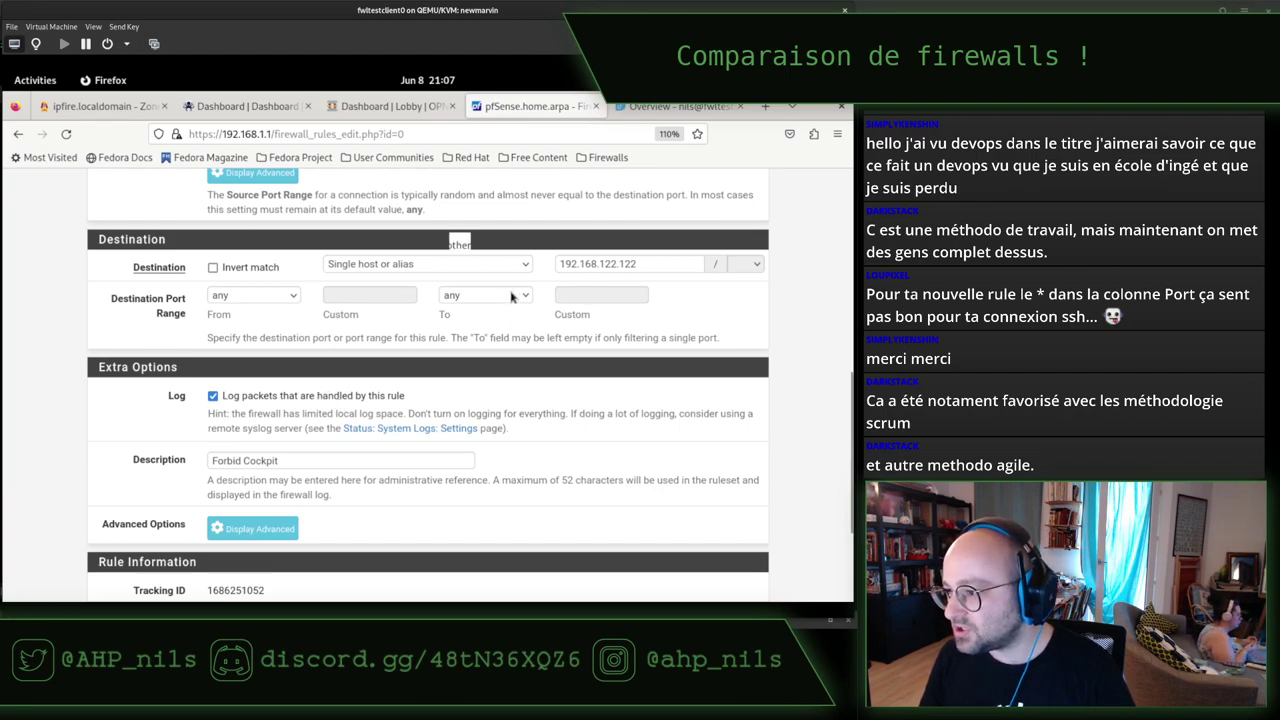
{"action": "left_click", "coordinate": [511, 296]}
{"action": "left_click", "coordinate": [470, 245]}
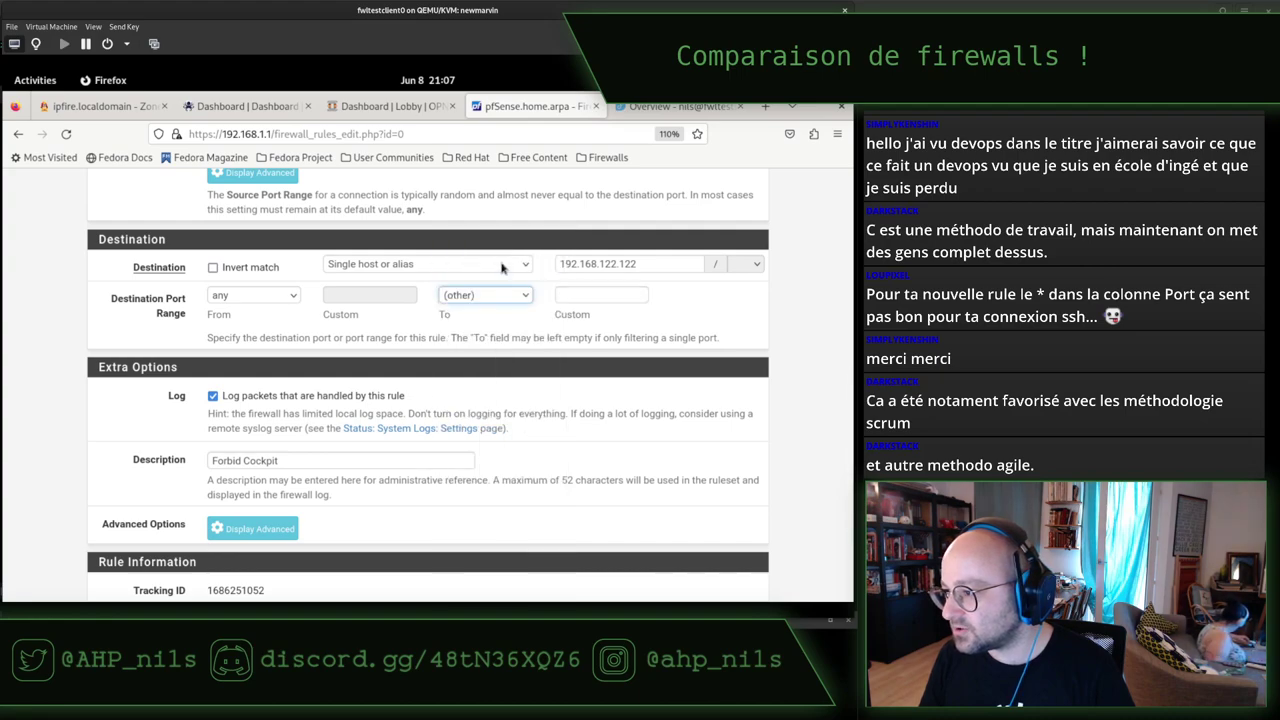
{"action": "left_click", "coordinate": [577, 296]}
{"action": "type", "text": "909"}
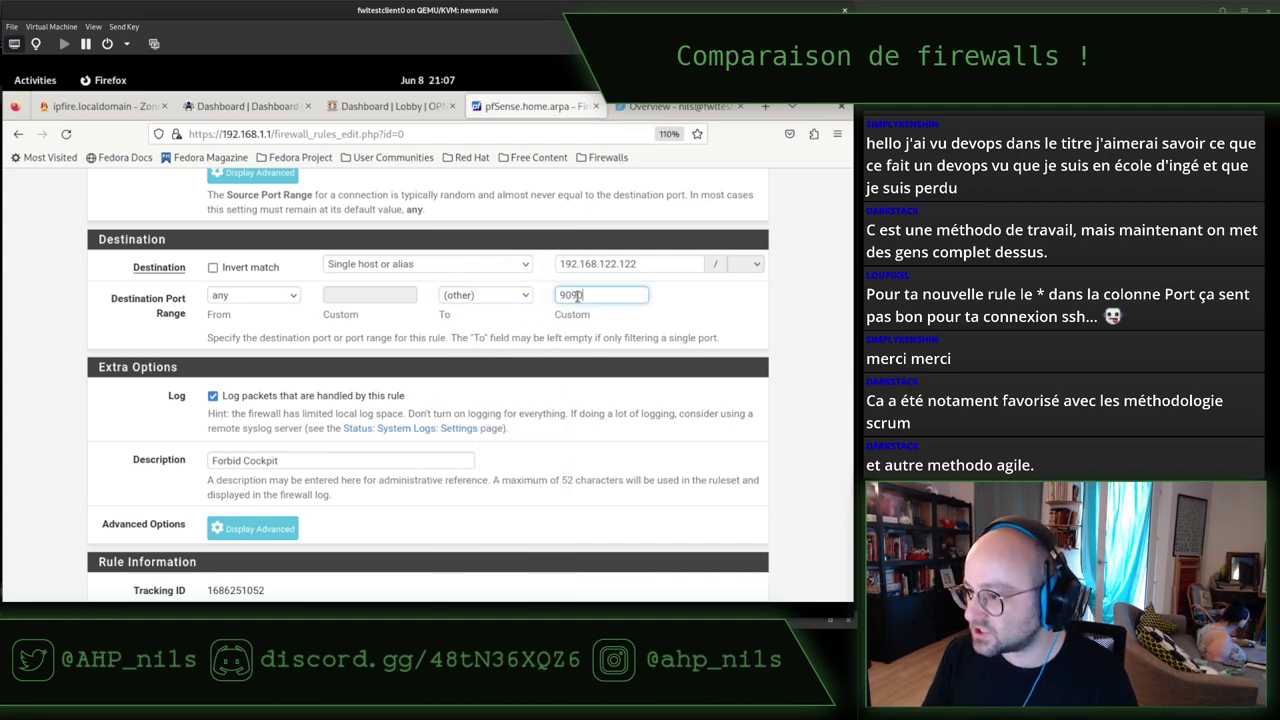
{"action": "type", "text": "0"}
Save the edited rule and apply the pending LAN rule changes.
{"action": "scroll", "coordinate": [273, 533], "scroll_direction": "down", "scroll_amount": 3}
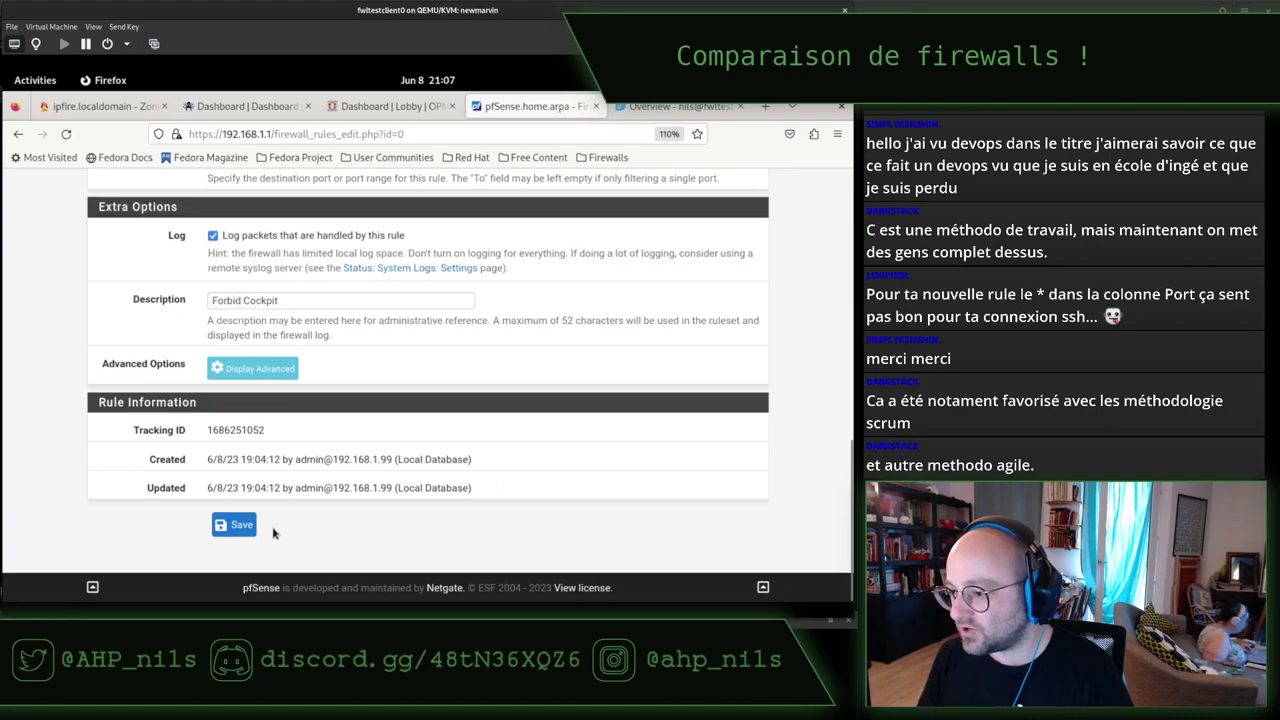
{"action": "left_click", "coordinate": [240, 526]}
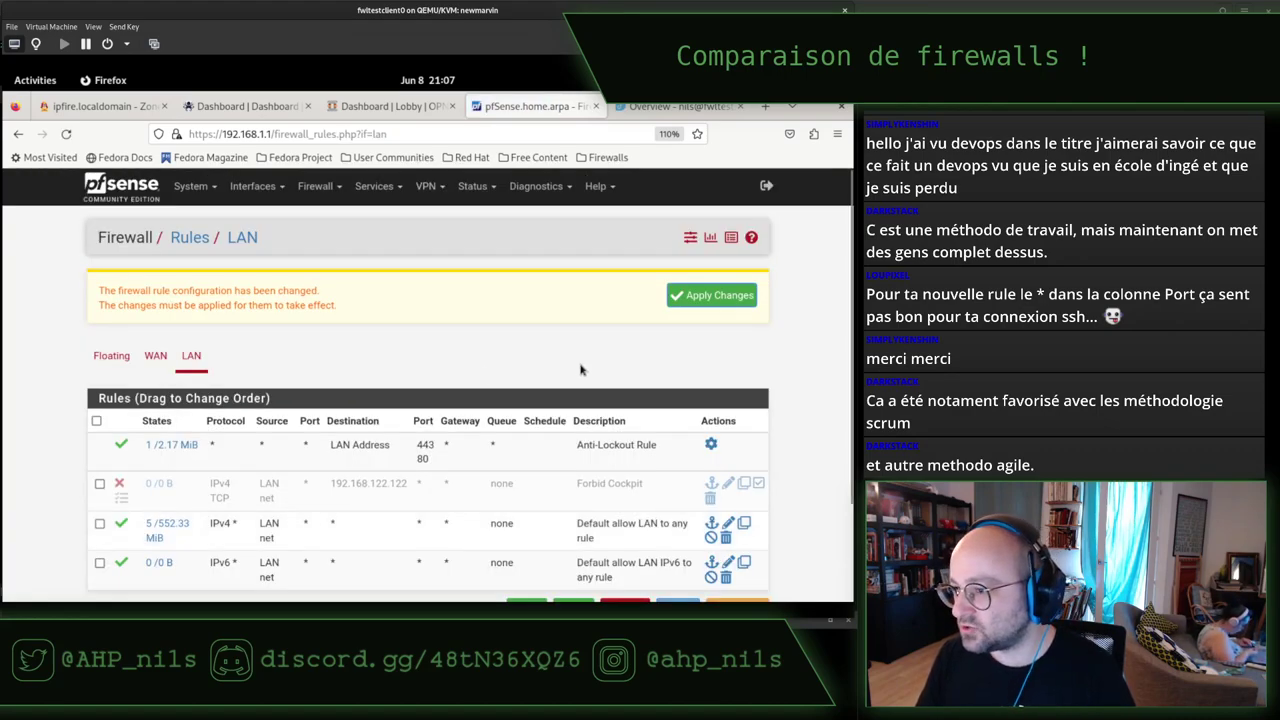
{"action": "left_click", "coordinate": [718, 297]}
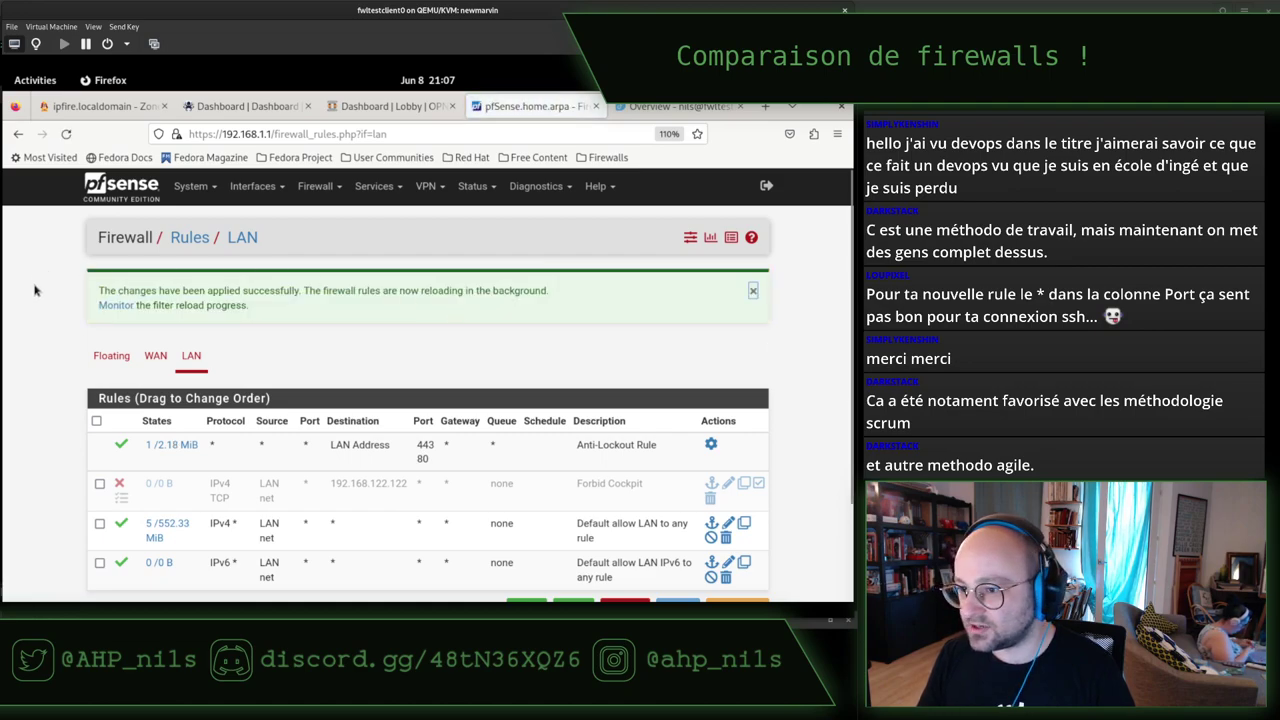
{"action": "scroll", "coordinate": [57, 332], "scroll_direction": "down", "scroll_amount": 2}
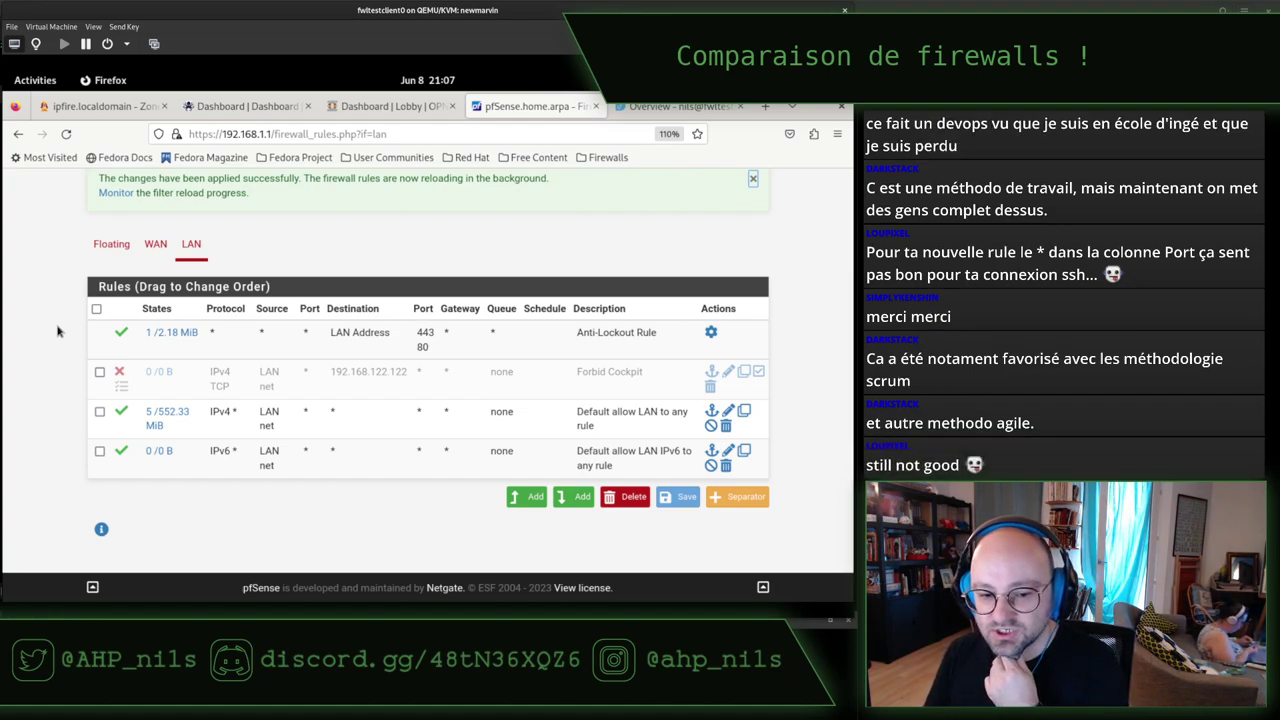
Reopen Forbid Cockpit, confirm destination 192.168.122.122, and set the To port to 9090.
{"action": "left_click", "coordinate": [728, 372]}
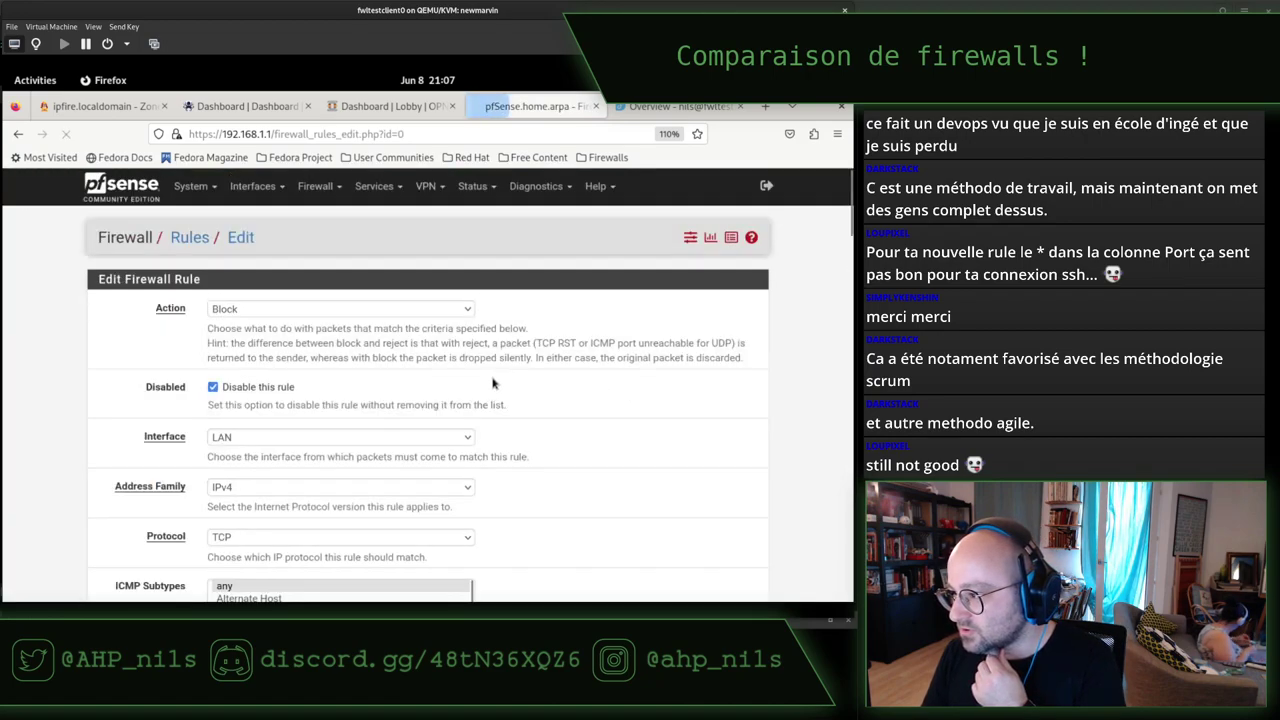
{"action": "scroll", "coordinate": [500, 380], "scroll_direction": "down", "scroll_amount": 10}
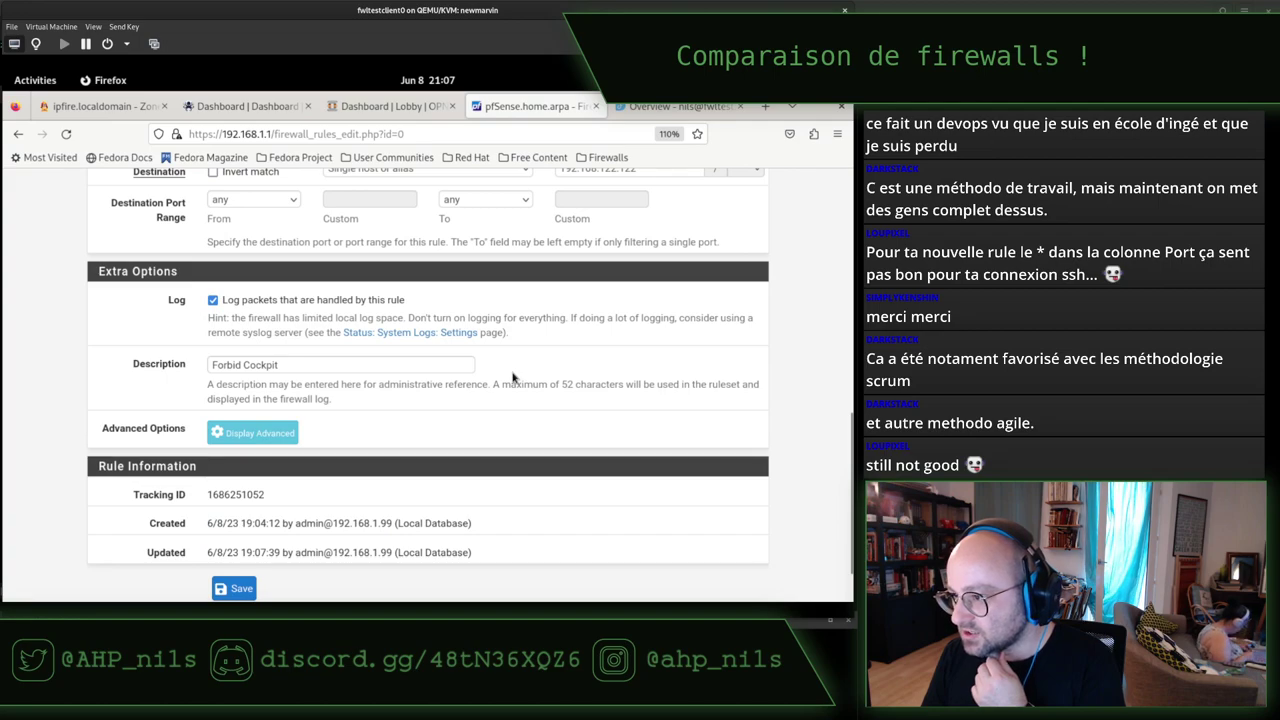
{"action": "scroll", "coordinate": [512, 377], "scroll_direction": "up", "scroll_amount": 2}
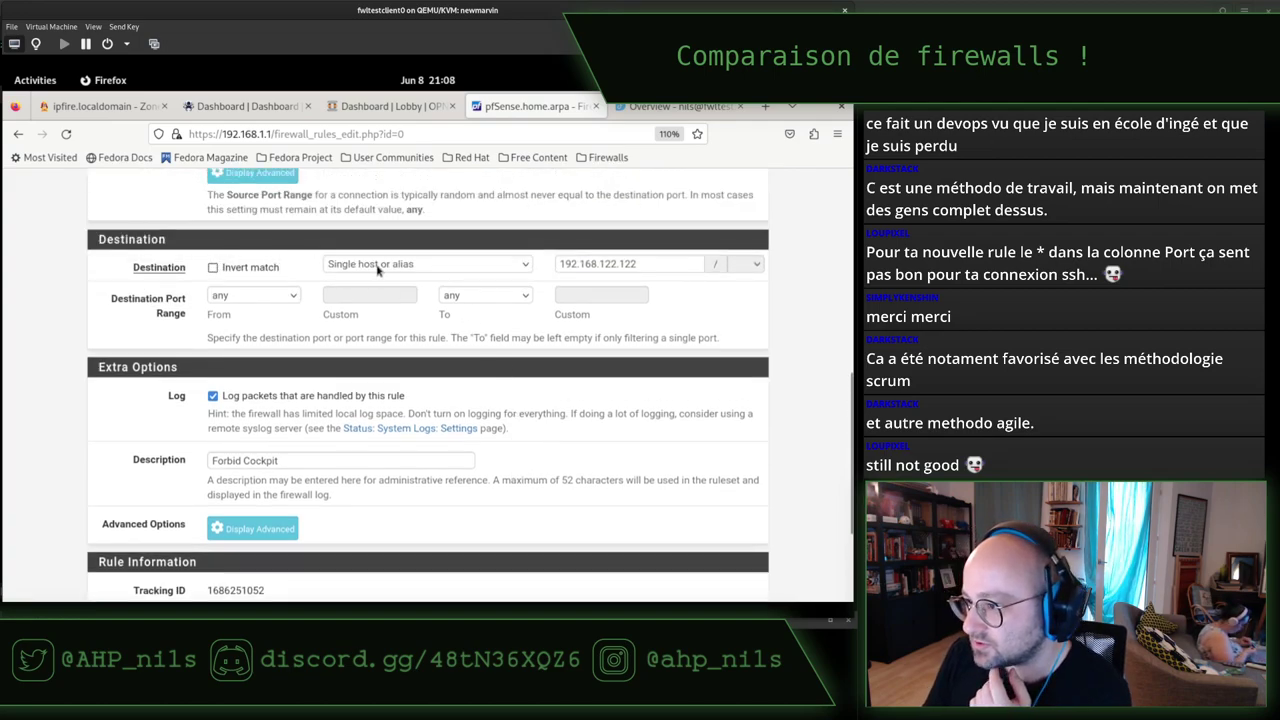
{"action": "left_click", "coordinate": [673, 261]}
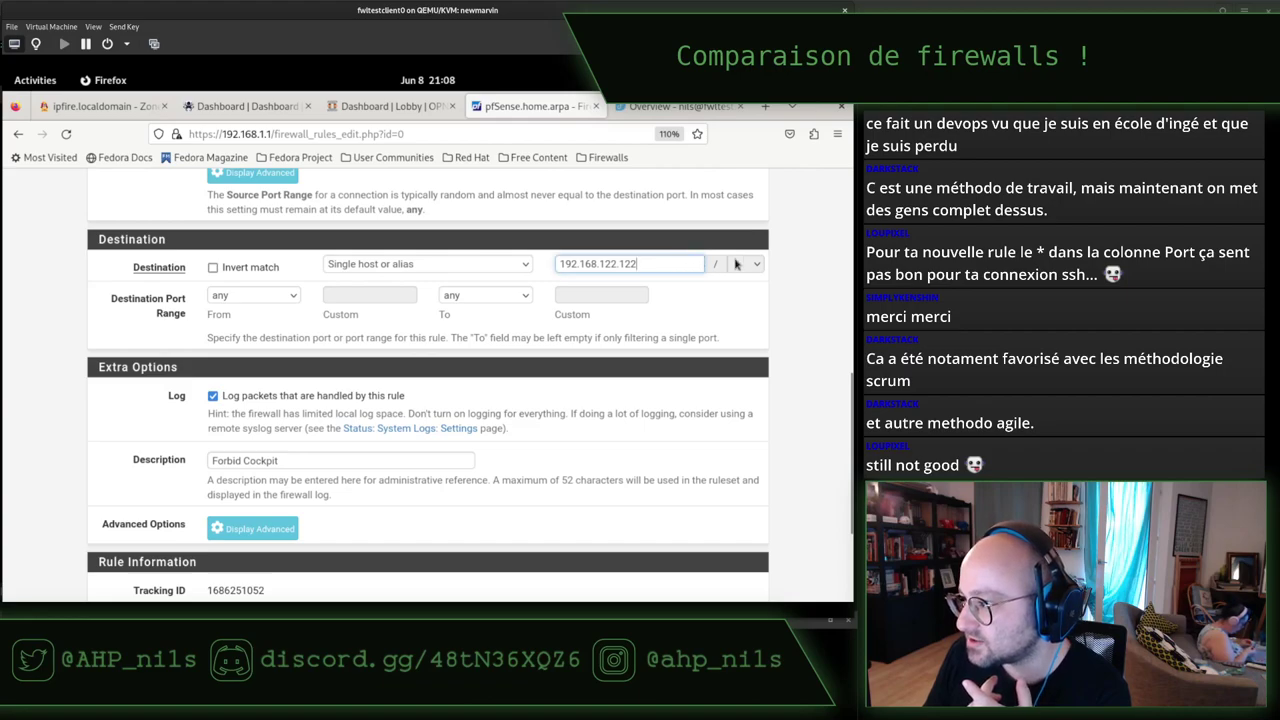
{"action": "left_click", "coordinate": [759, 262]}
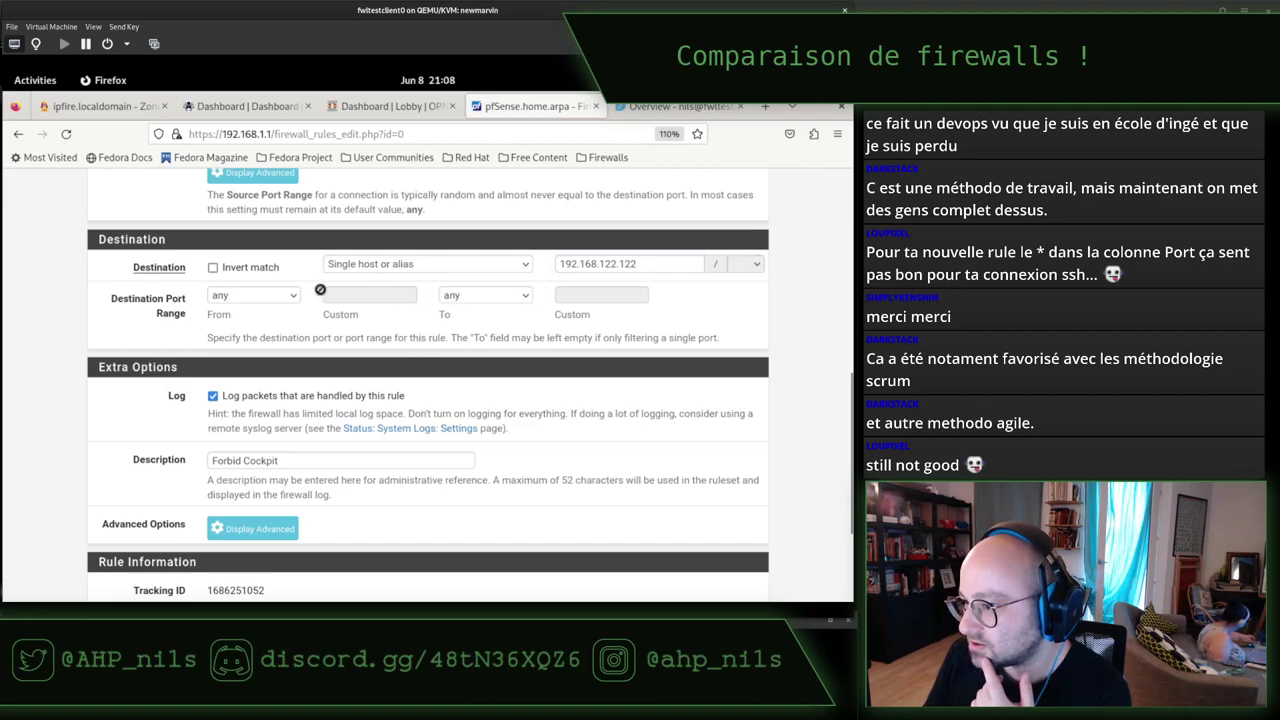
{"action": "left_click", "coordinate": [282, 296]}
{"action": "left_click", "coordinate": [280, 263]}
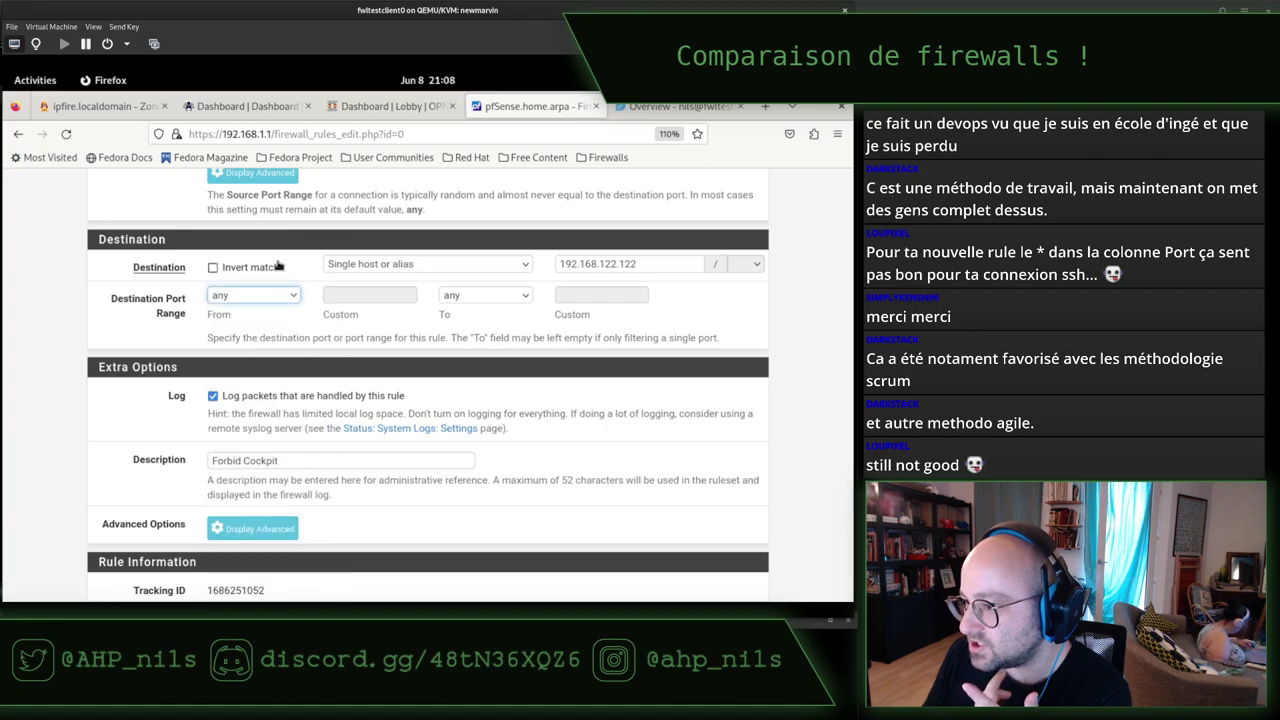
{"action": "left_click", "coordinate": [511, 302]}
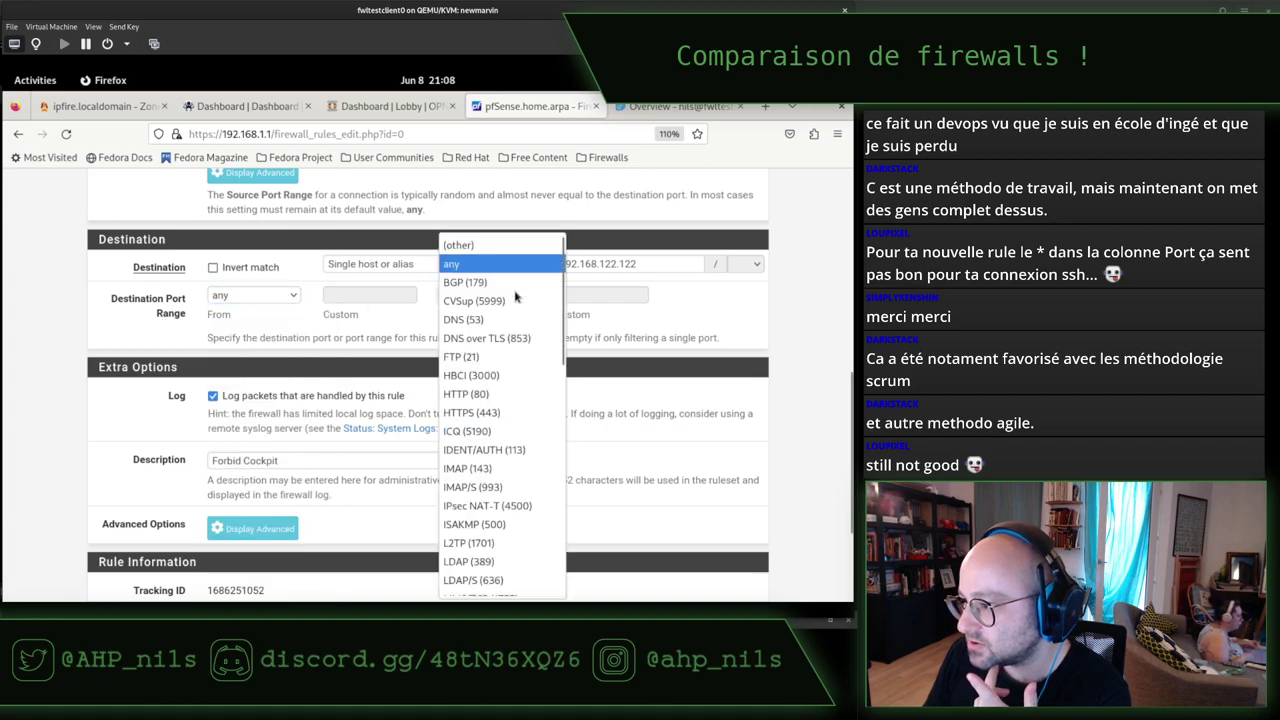
{"action": "left_click", "coordinate": [472, 250]}
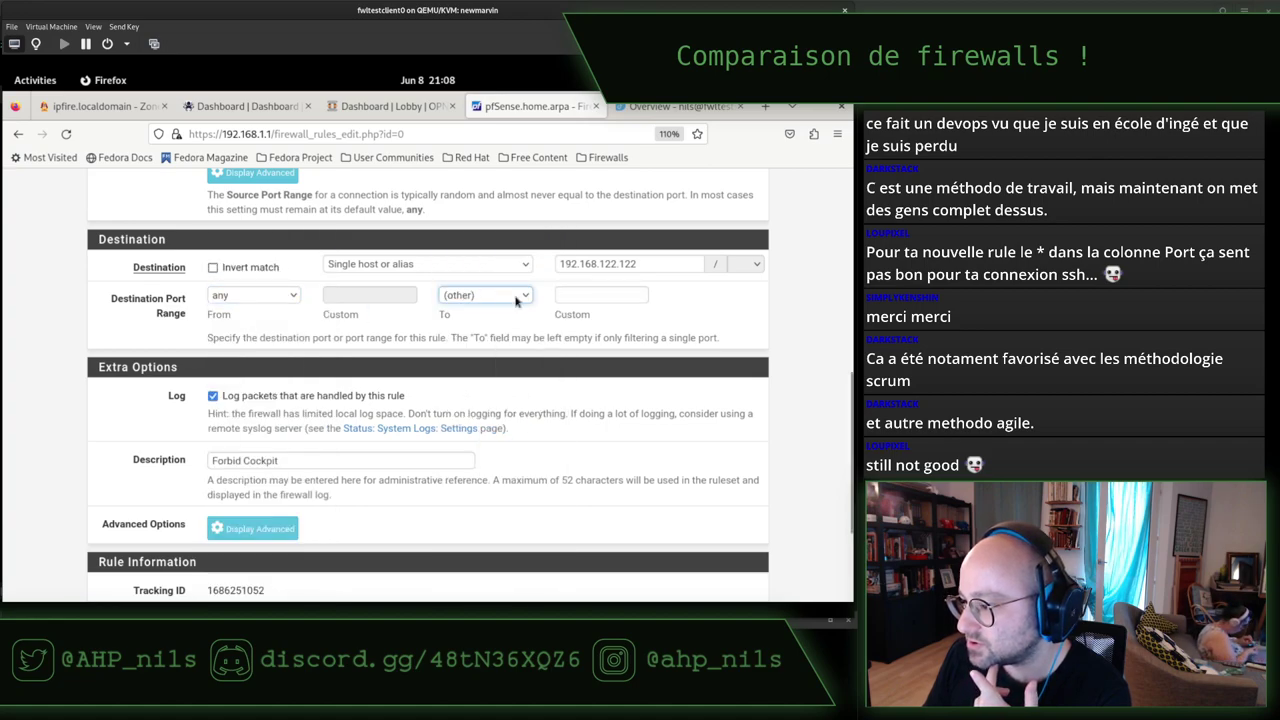
{"action": "left_click", "coordinate": [590, 294]}
{"action": "type", "text": "9090"}
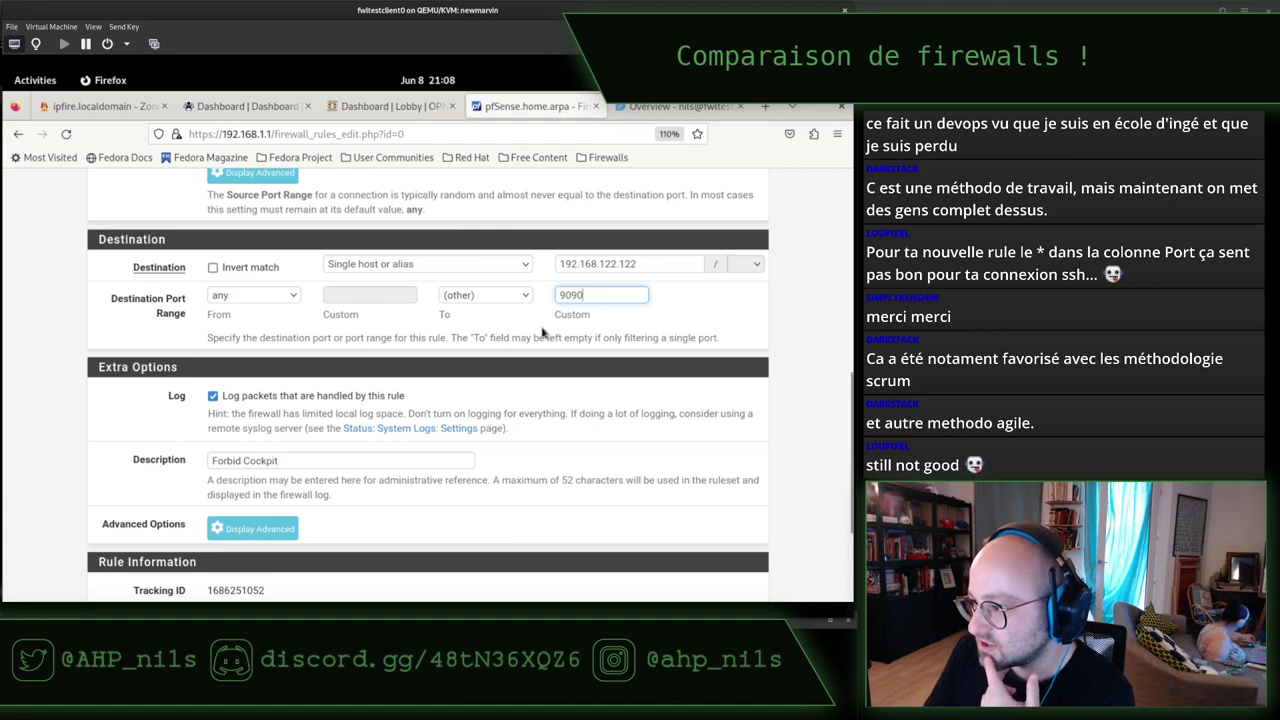
Review the hint about leaving To empty and the From/To port choices.
{"action": "left_click_drag", "start_coordinate": [487, 340], "coordinate": [673, 340]}
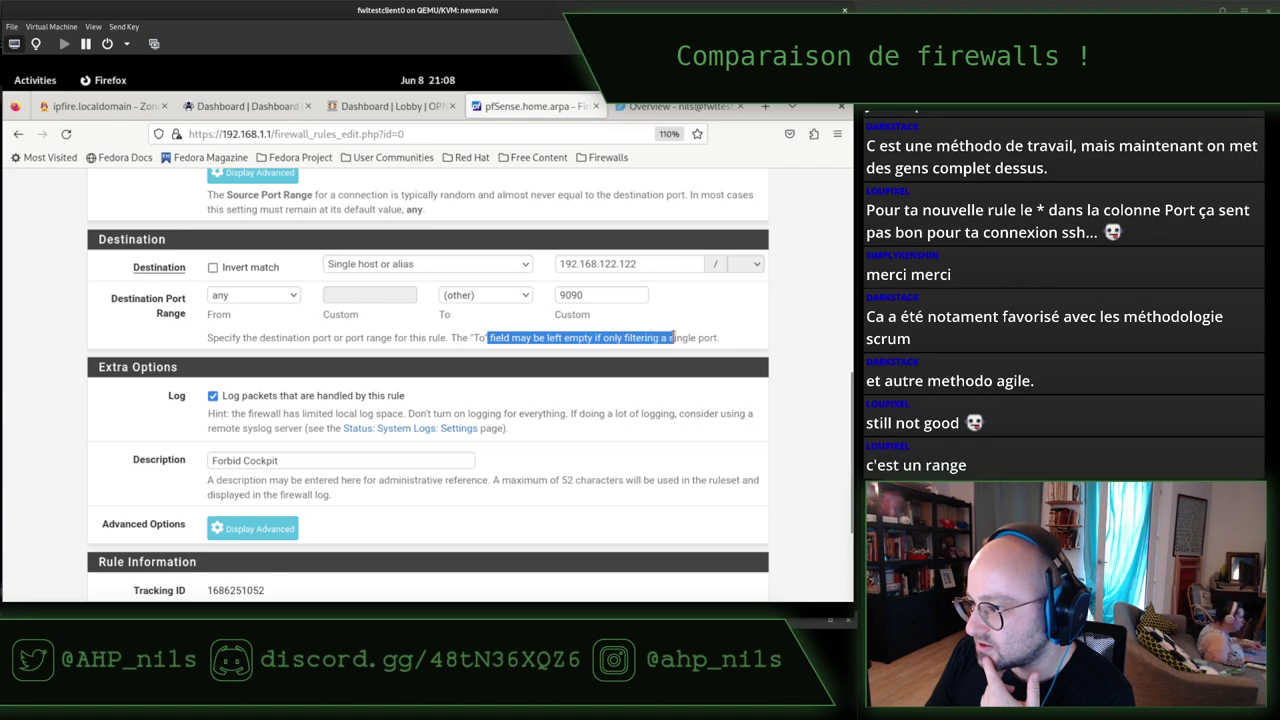
{"action": "left_click", "coordinate": [479, 336]}
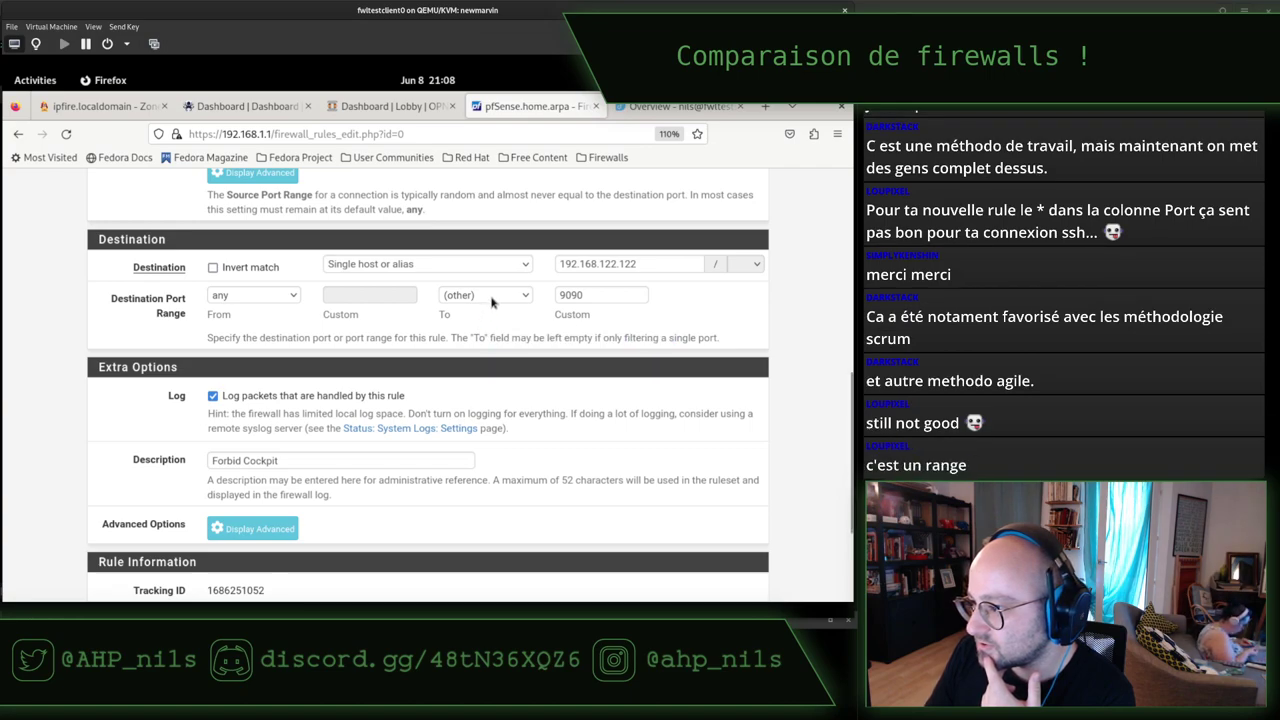
{"action": "left_click", "coordinate": [493, 302]}
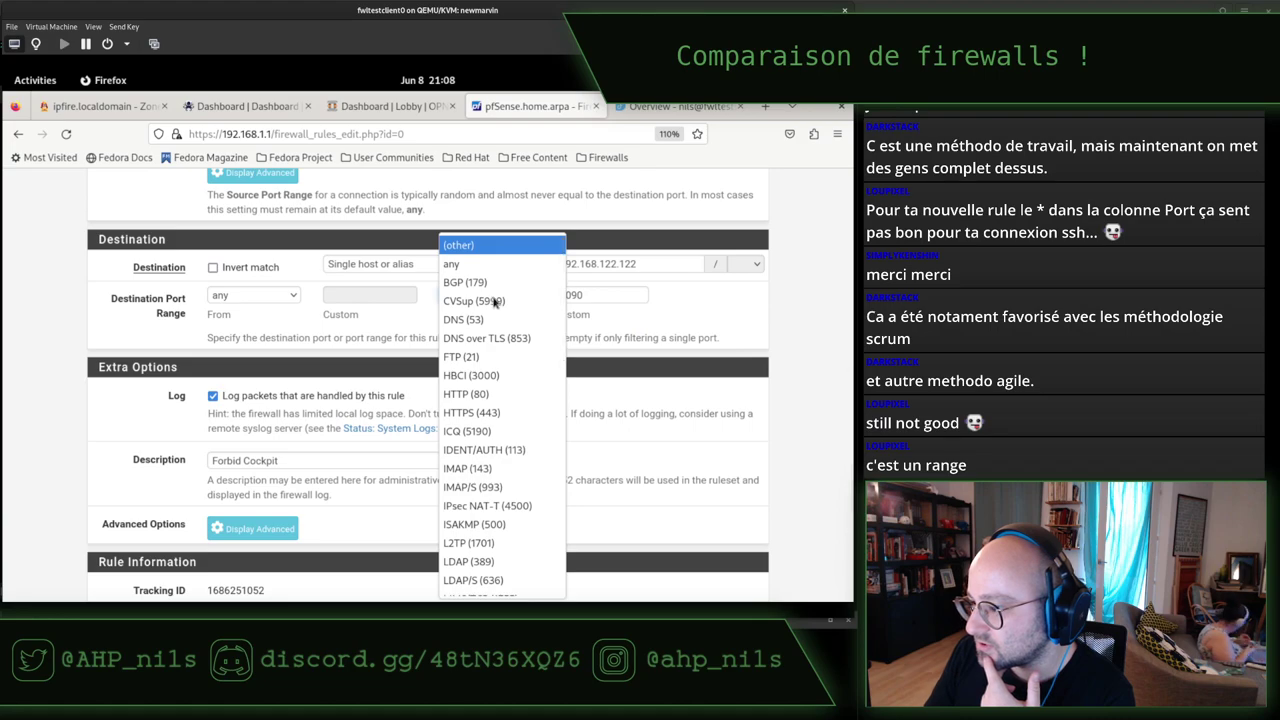
{"action": "scroll", "coordinate": [493, 302], "scroll_direction": "down", "scroll_amount": 10}
{"action": "scroll", "coordinate": [497, 302], "scroll_direction": "up", "scroll_amount": 10}
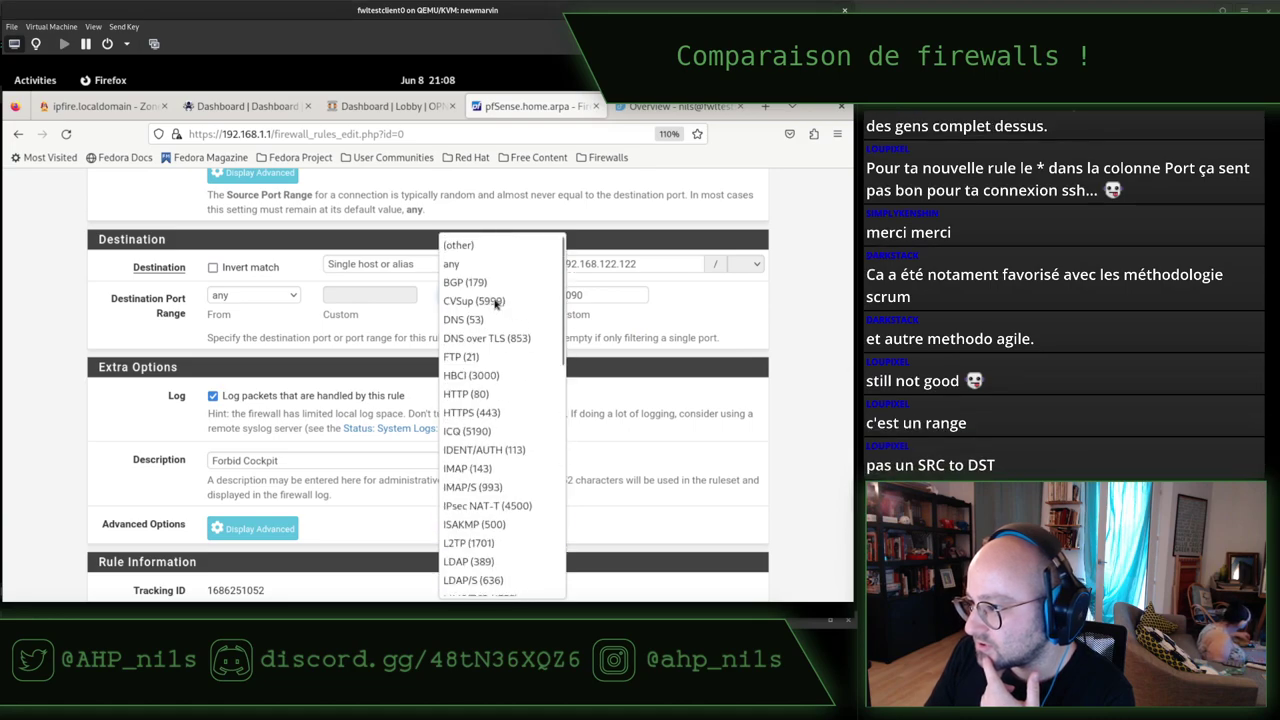
{"action": "left_click", "coordinate": [641, 336]}
{"action": "left_click", "coordinate": [641, 336]}
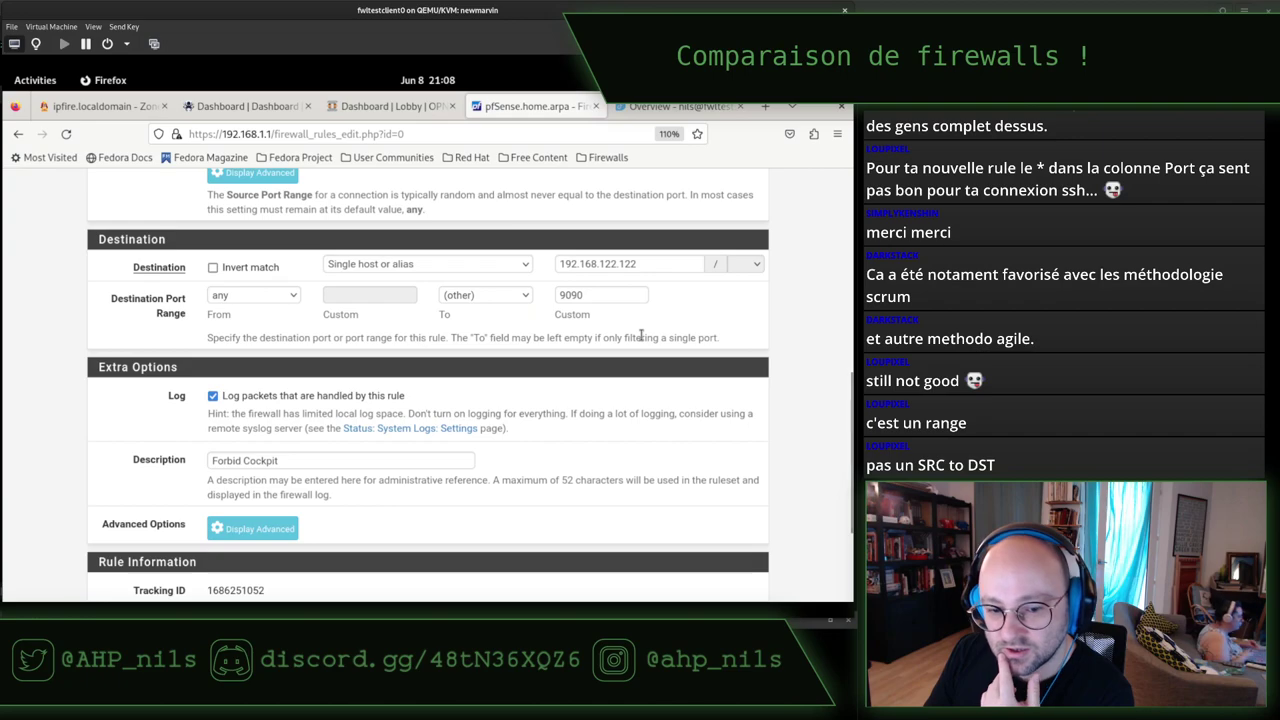
{"action": "left_click", "coordinate": [276, 302]}
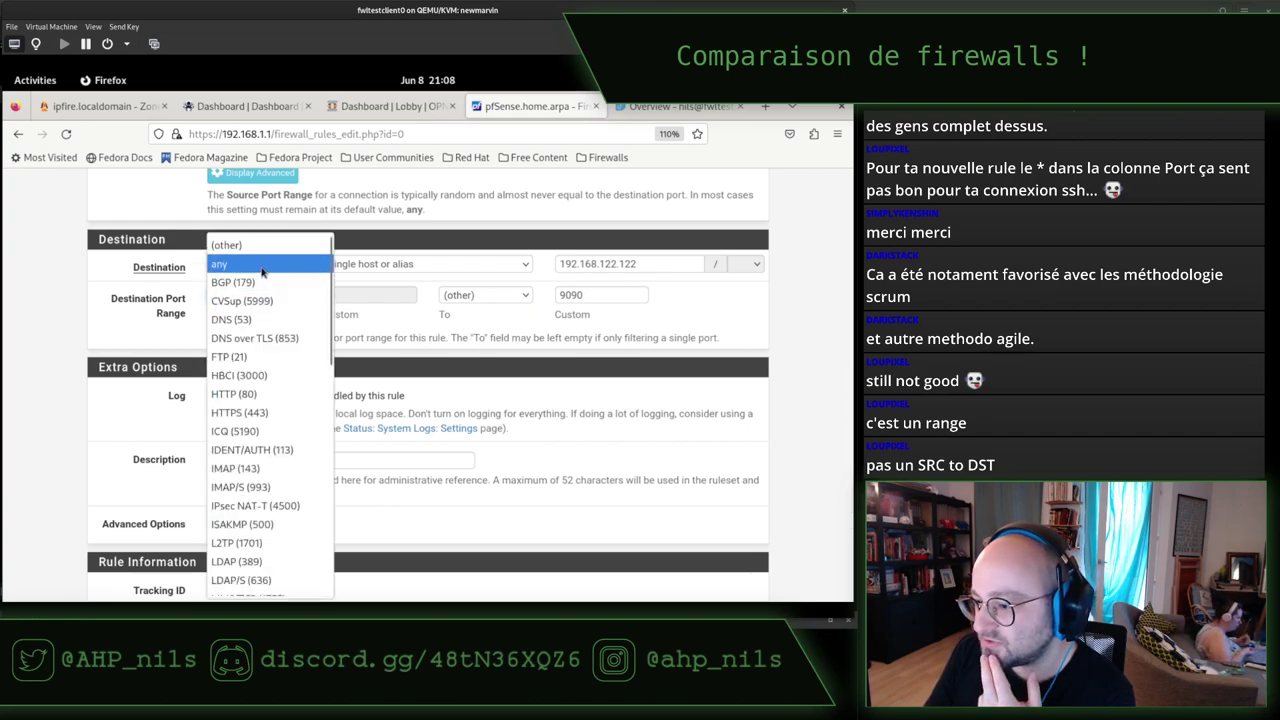
{"action": "scroll", "coordinate": [270, 358], "scroll_direction": "down", "scroll_amount": 10}
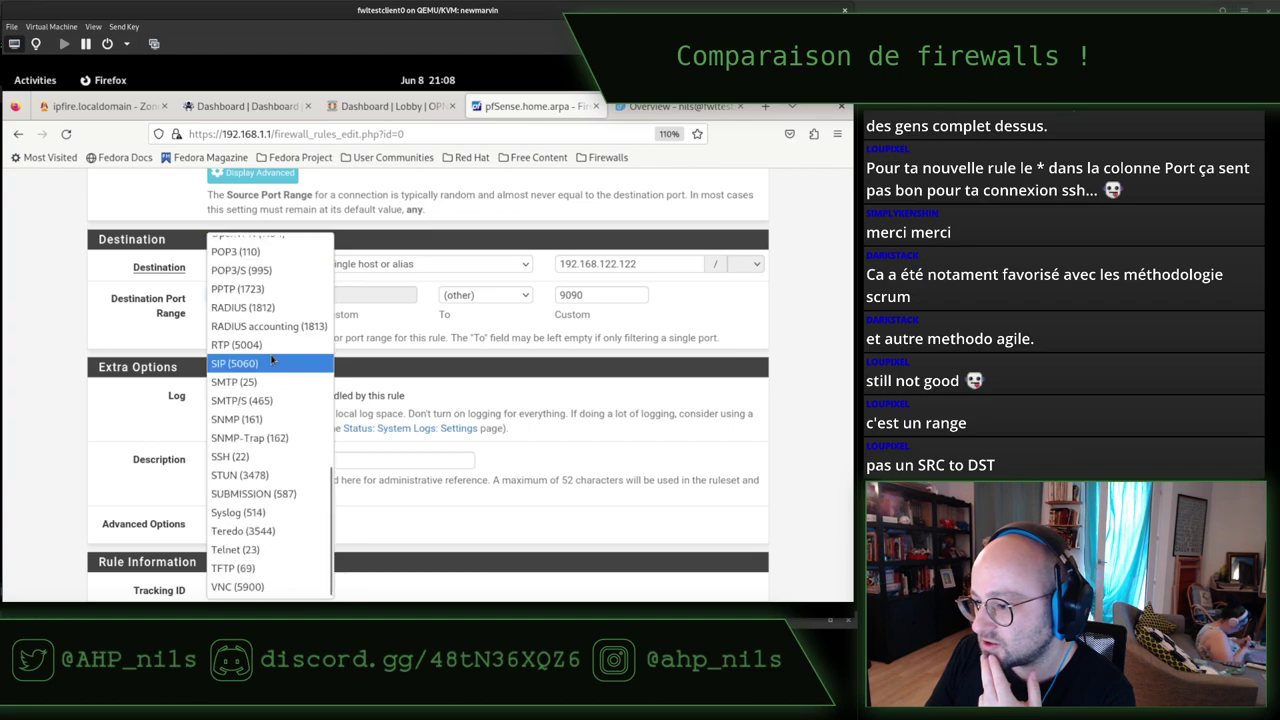
{"action": "scroll", "coordinate": [271, 358], "scroll_direction": "up", "scroll_amount": 10}
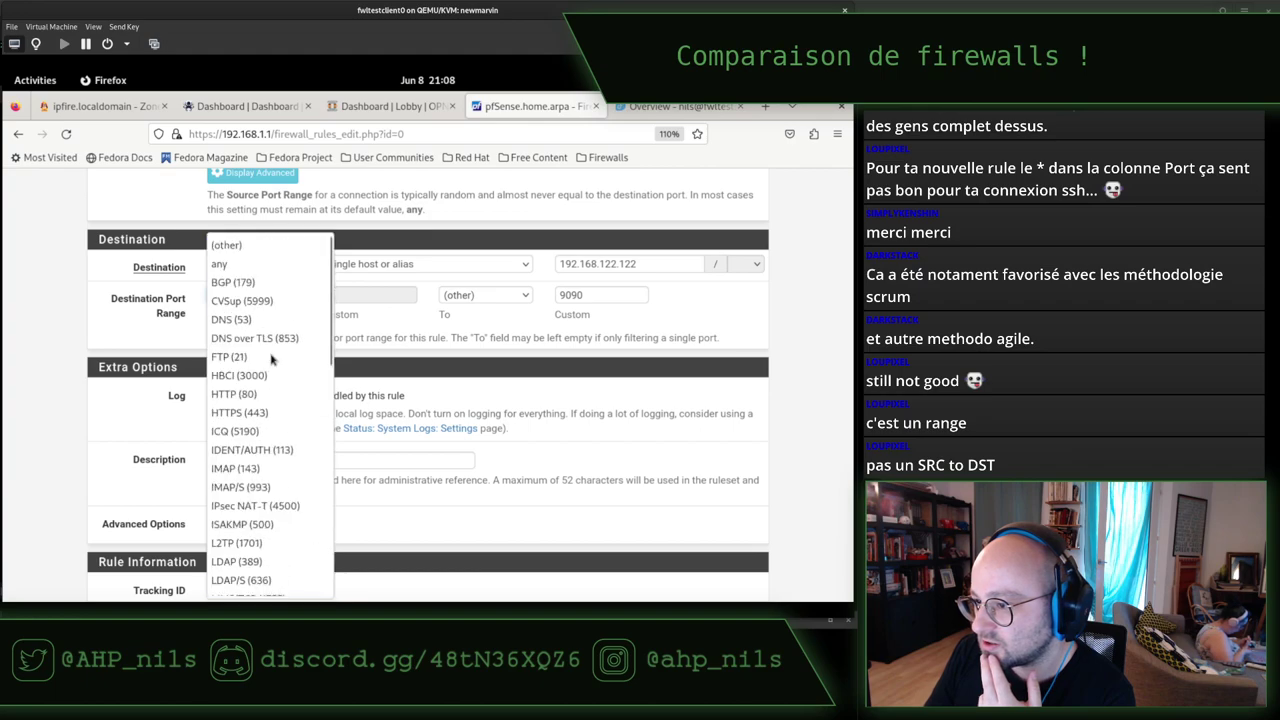
{"action": "left_click", "coordinate": [452, 340]}
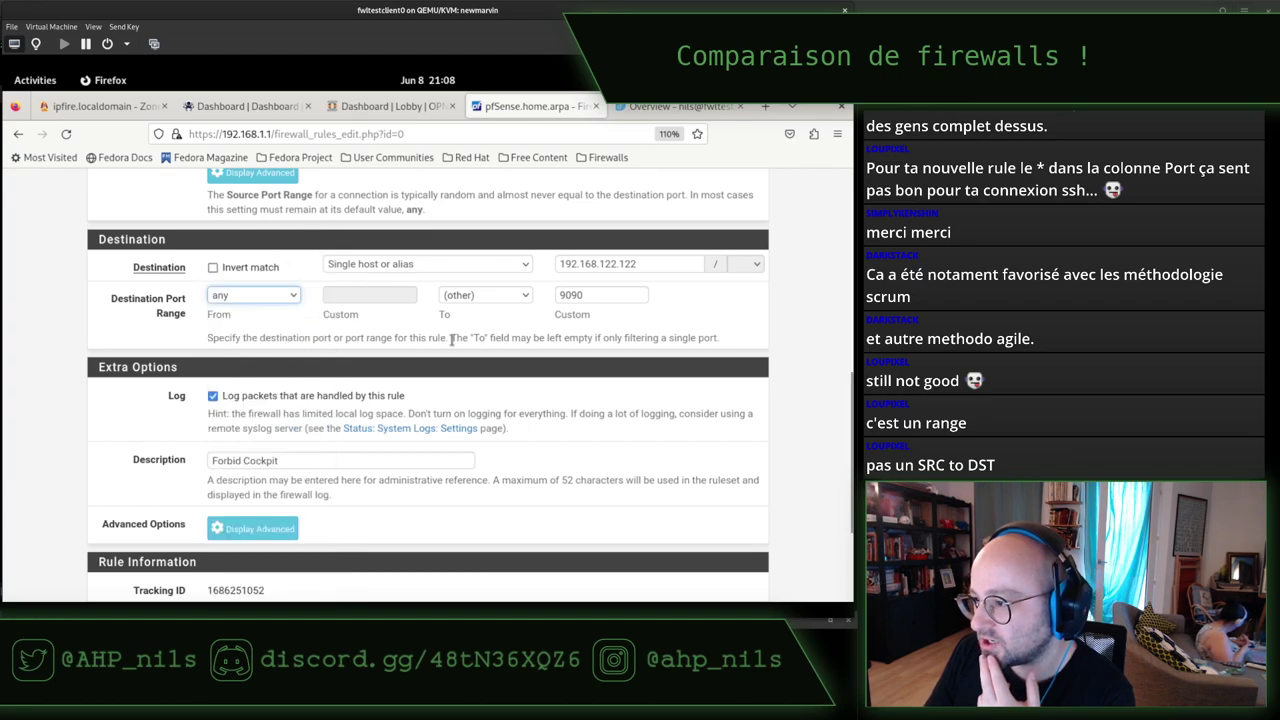
{"action": "left_click", "coordinate": [263, 296]}
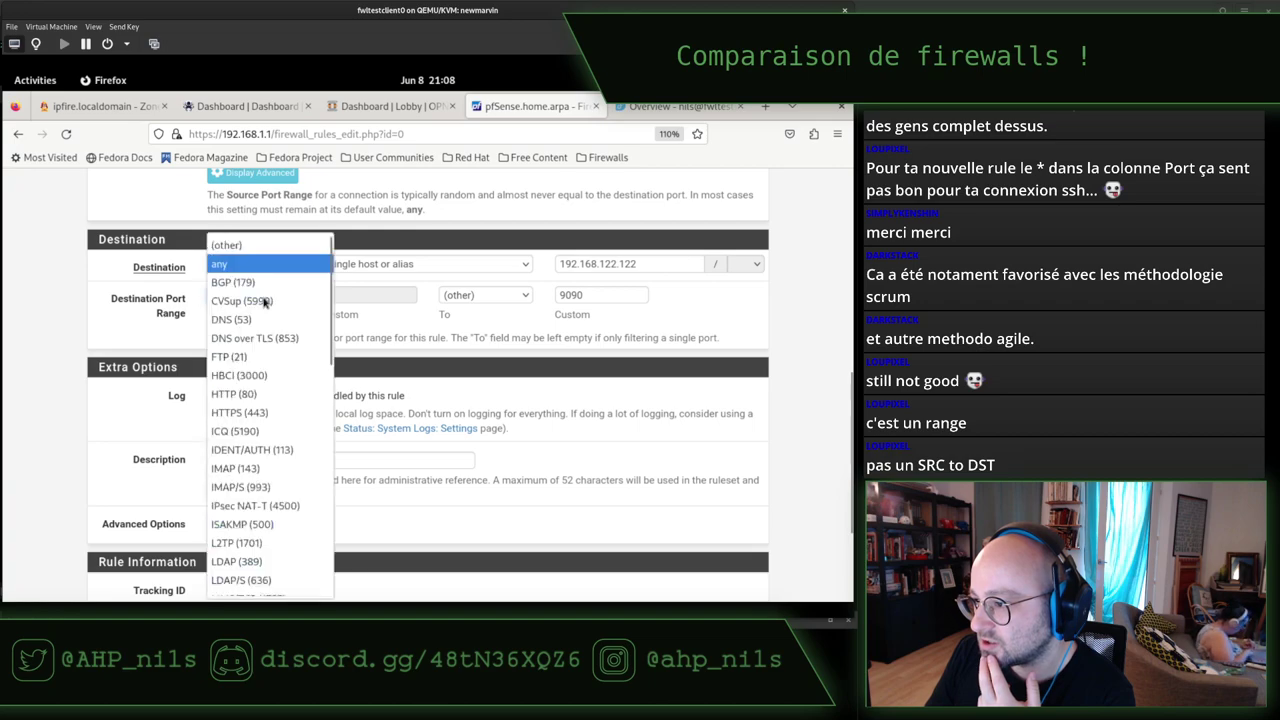
{"action": "left_click", "coordinate": [371, 320]}
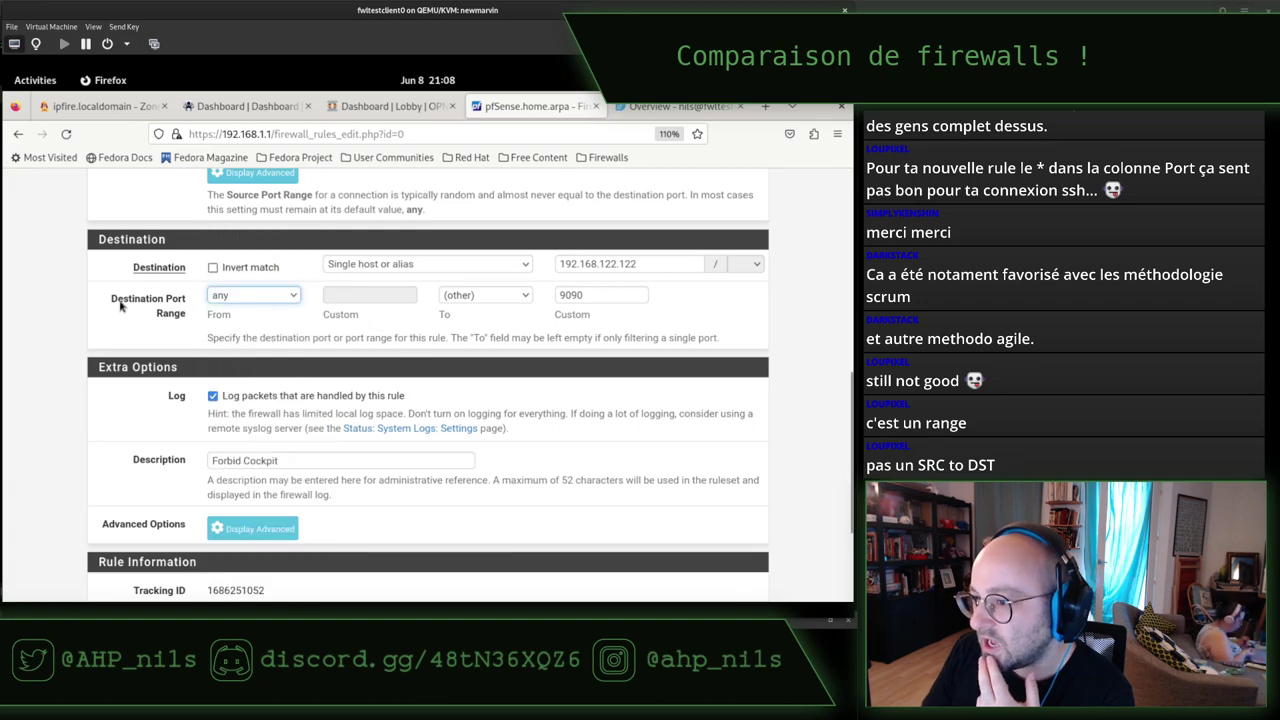
{"action": "left_click_drag", "start_coordinate": [131, 300], "coordinate": [170, 300]}
Set the From port to custom 9090 and clear the To port value.
{"action": "left_click", "coordinate": [294, 298]}
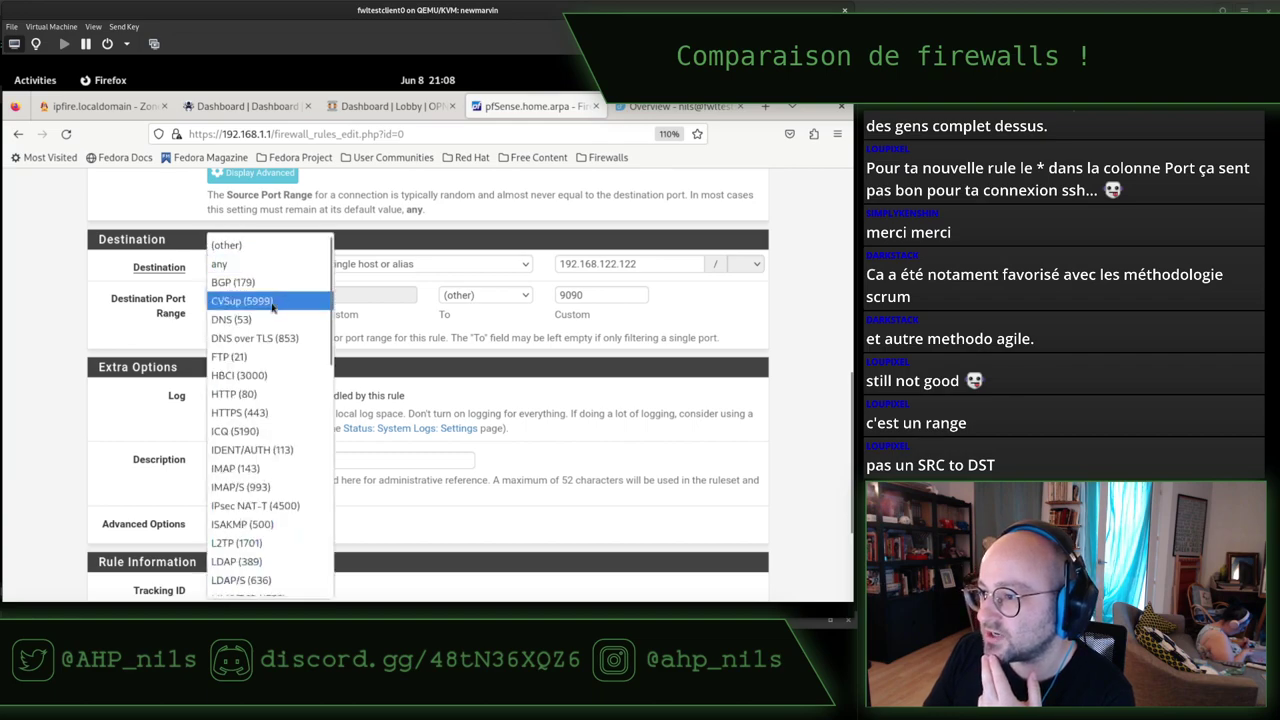
{"action": "left_click", "coordinate": [254, 246]}
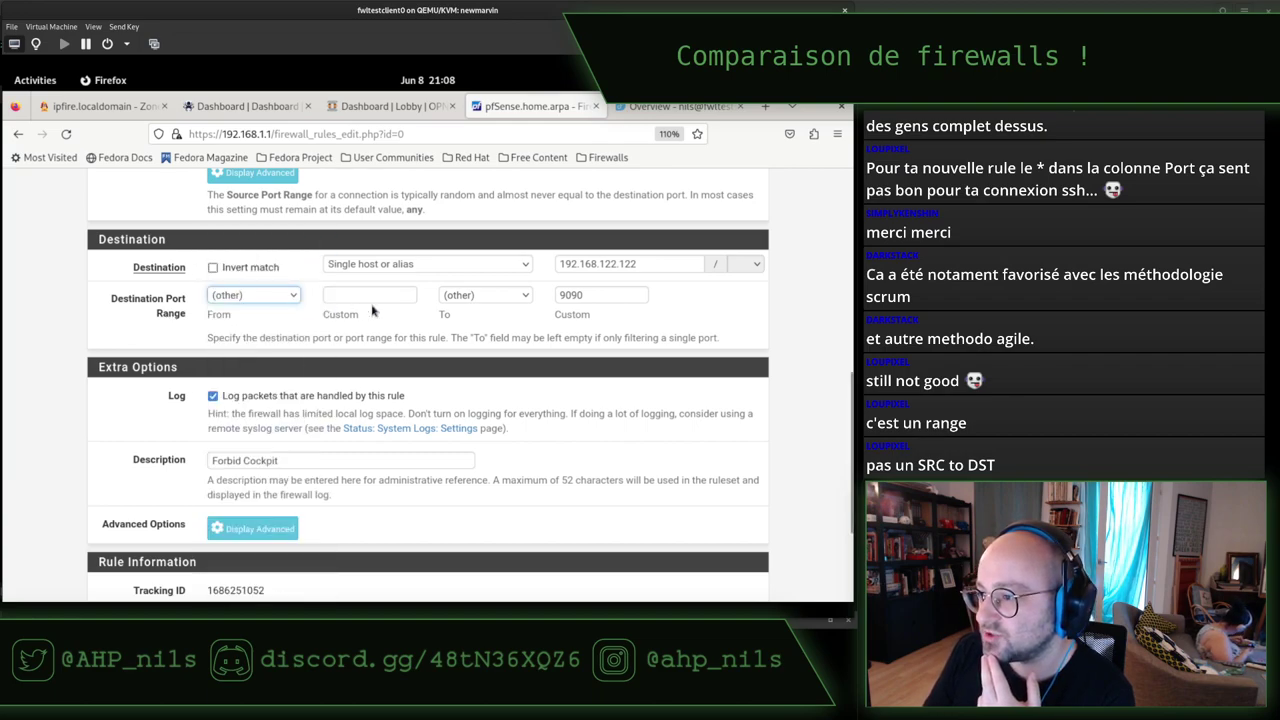
{"action": "left_click", "coordinate": [395, 295]}
{"action": "type", "text": "9090"}
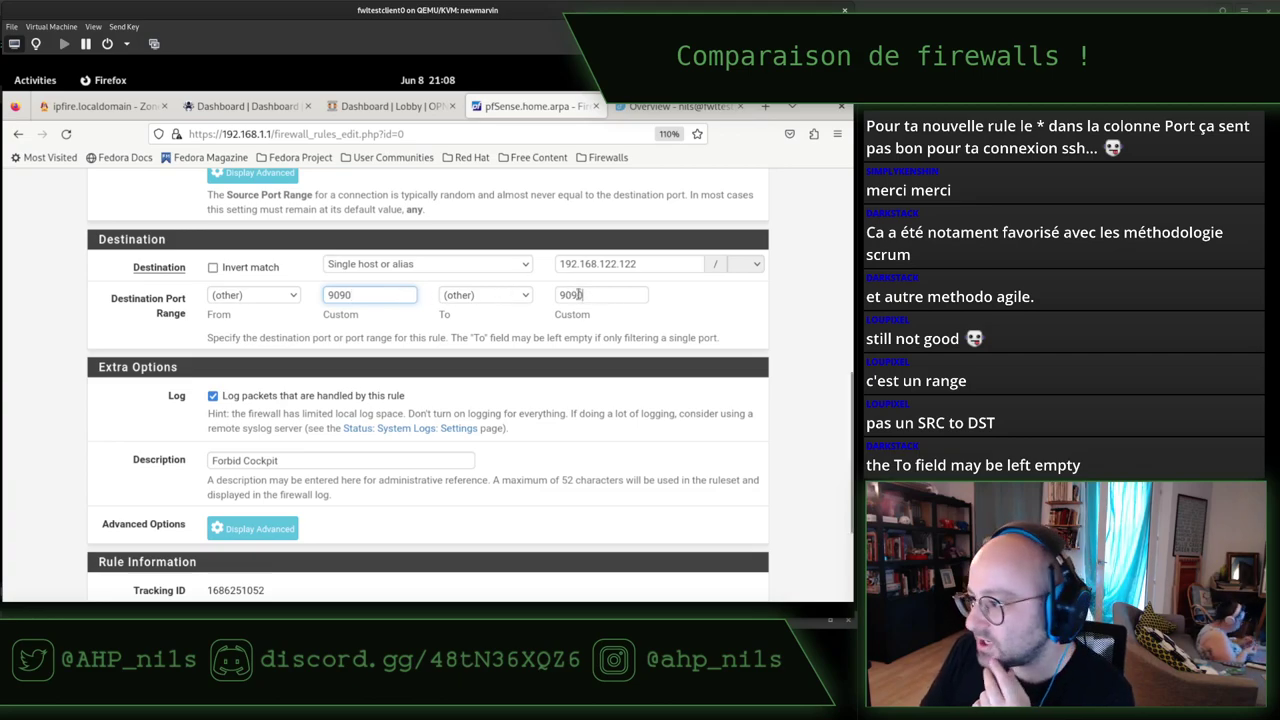
{"action": "double_click", "coordinate": [567, 291]}
{"action": "key", "text": "BackSpace"}
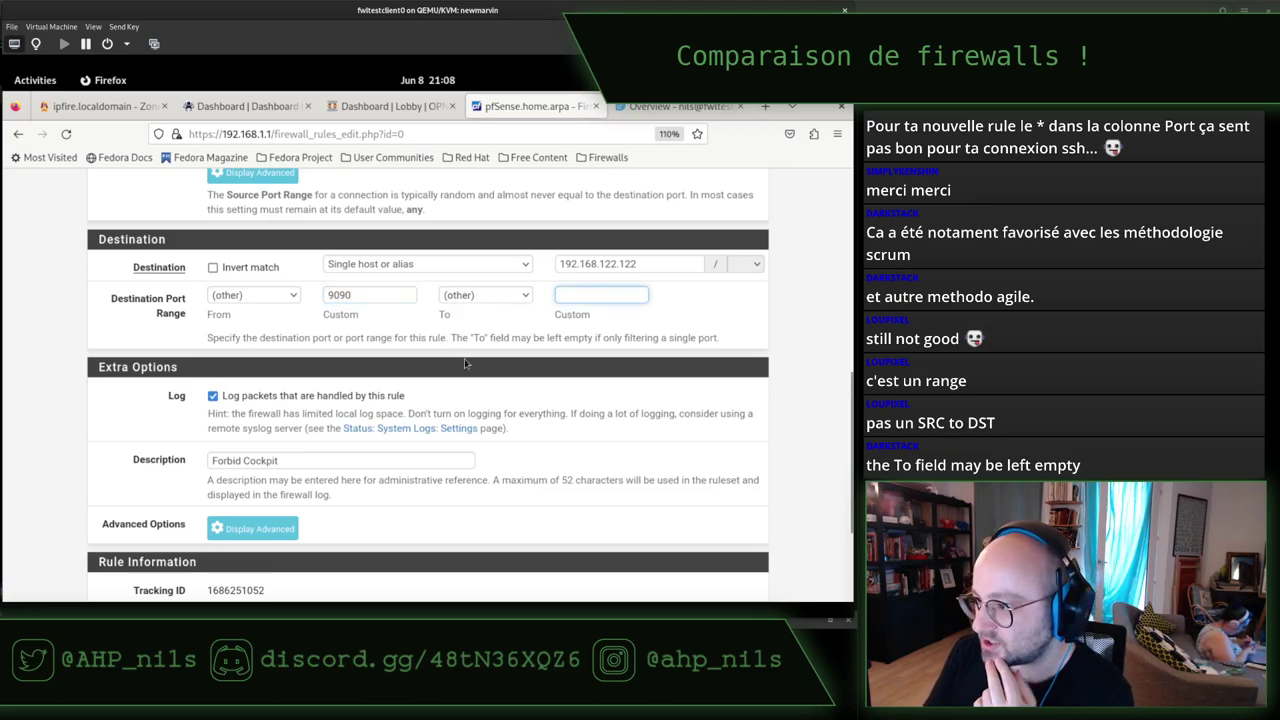
{"action": "left_click", "coordinate": [447, 340]}
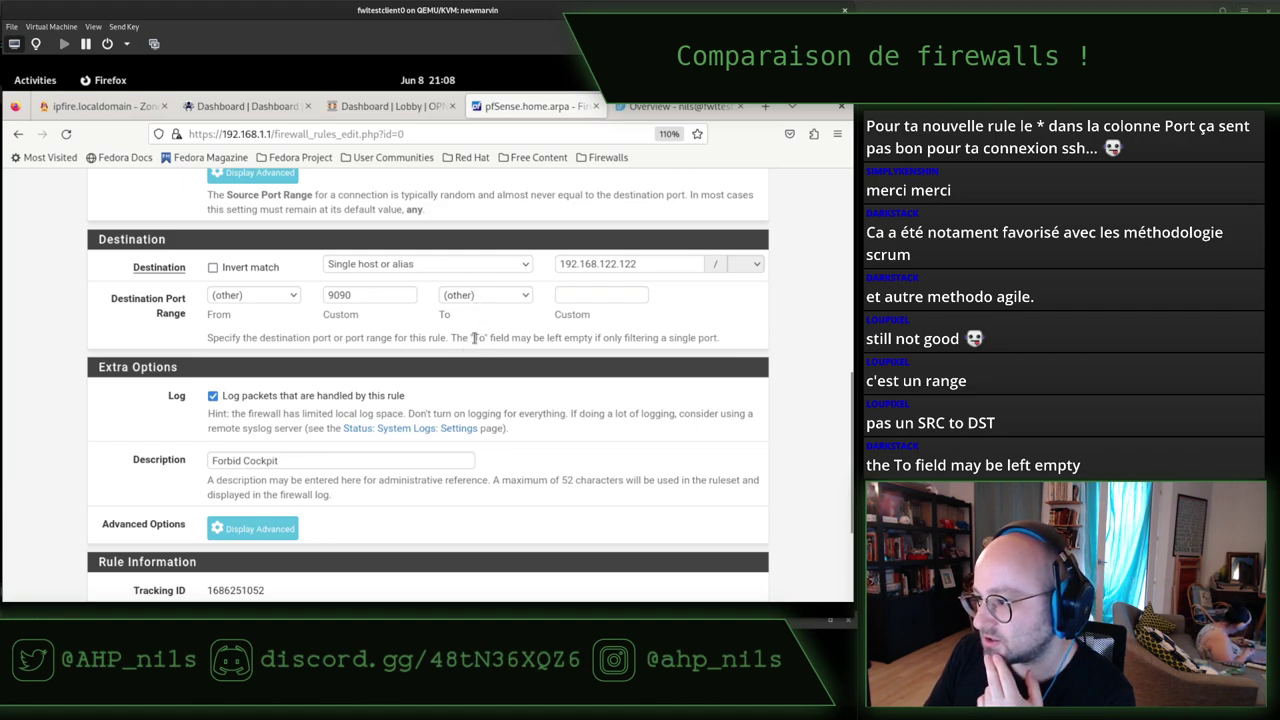
Save the updated Forbid Cockpit rule and apply the firewall changes.
{"action": "scroll", "coordinate": [475, 340], "scroll_direction": "down", "scroll_amount": 3}
{"action": "left_click", "coordinate": [236, 525]}
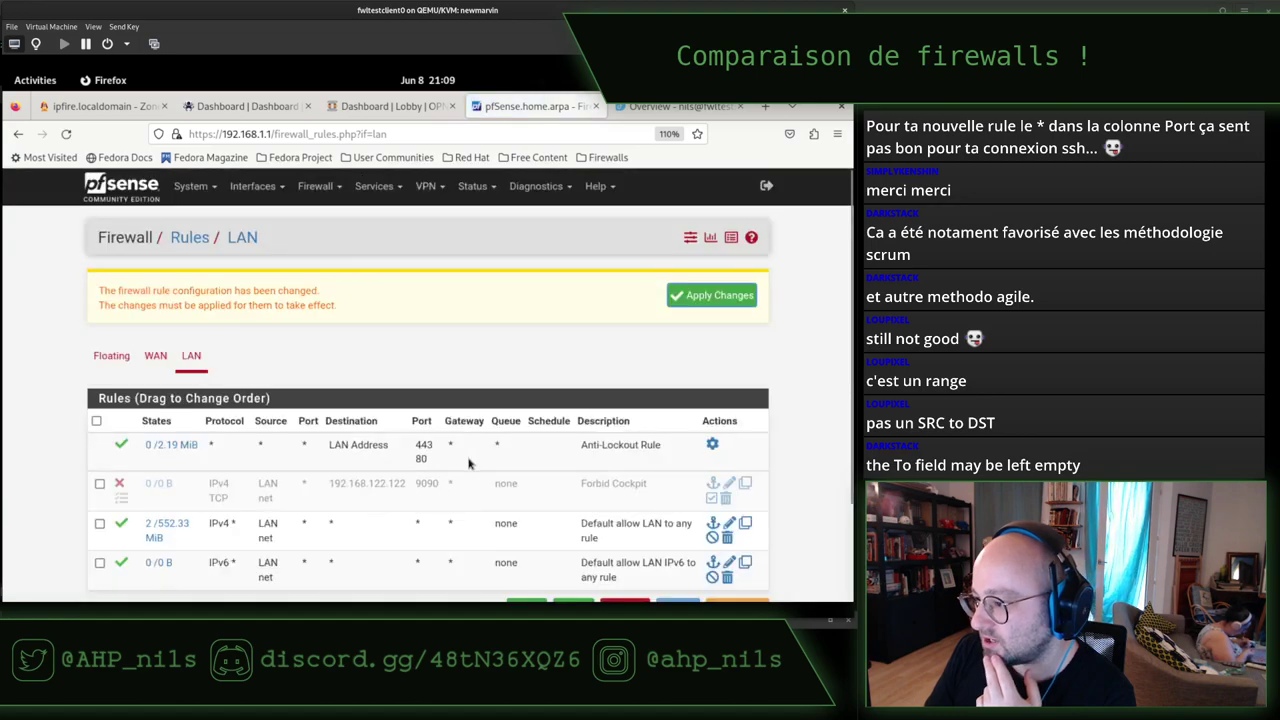
{"action": "left_click", "coordinate": [714, 295]}
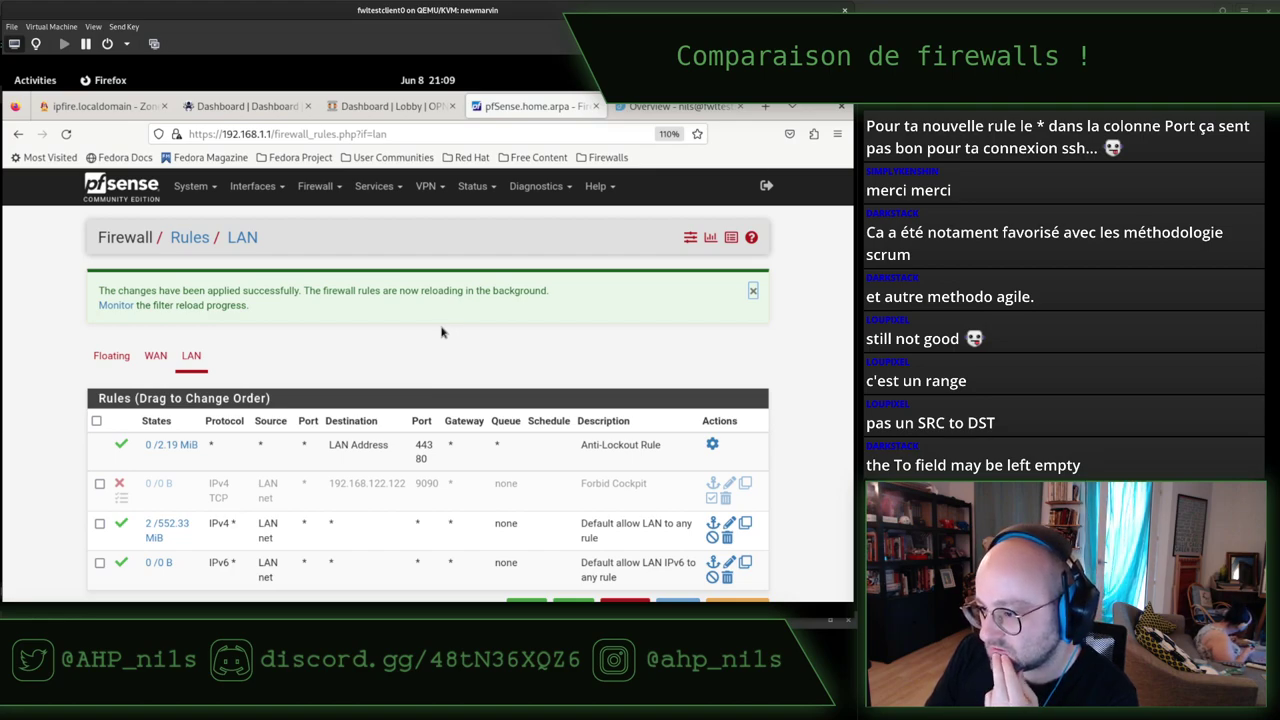
Toggle the Forbid Cockpit rule off and back on twice, applying changes each time.
{"action": "scroll", "coordinate": [377, 320], "scroll_direction": "down", "scroll_amount": 2}
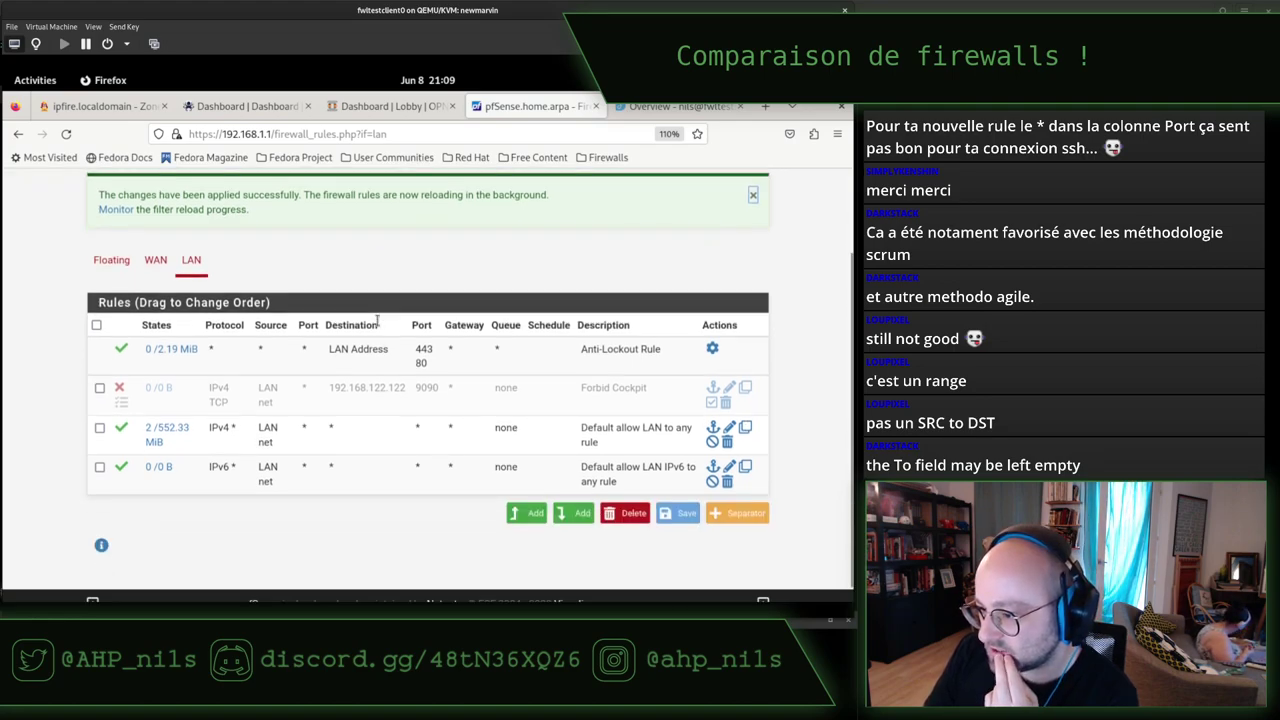
{"action": "left_click", "coordinate": [100, 389]}
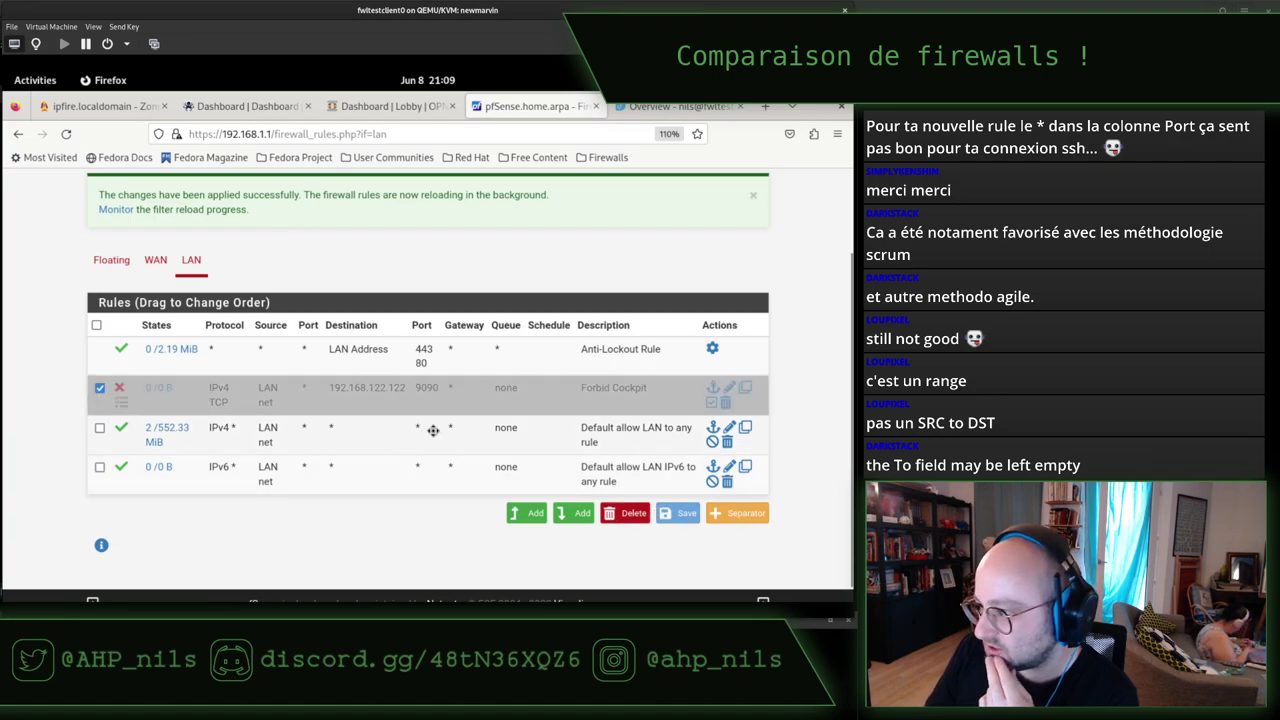
{"action": "left_click", "coordinate": [123, 390]}
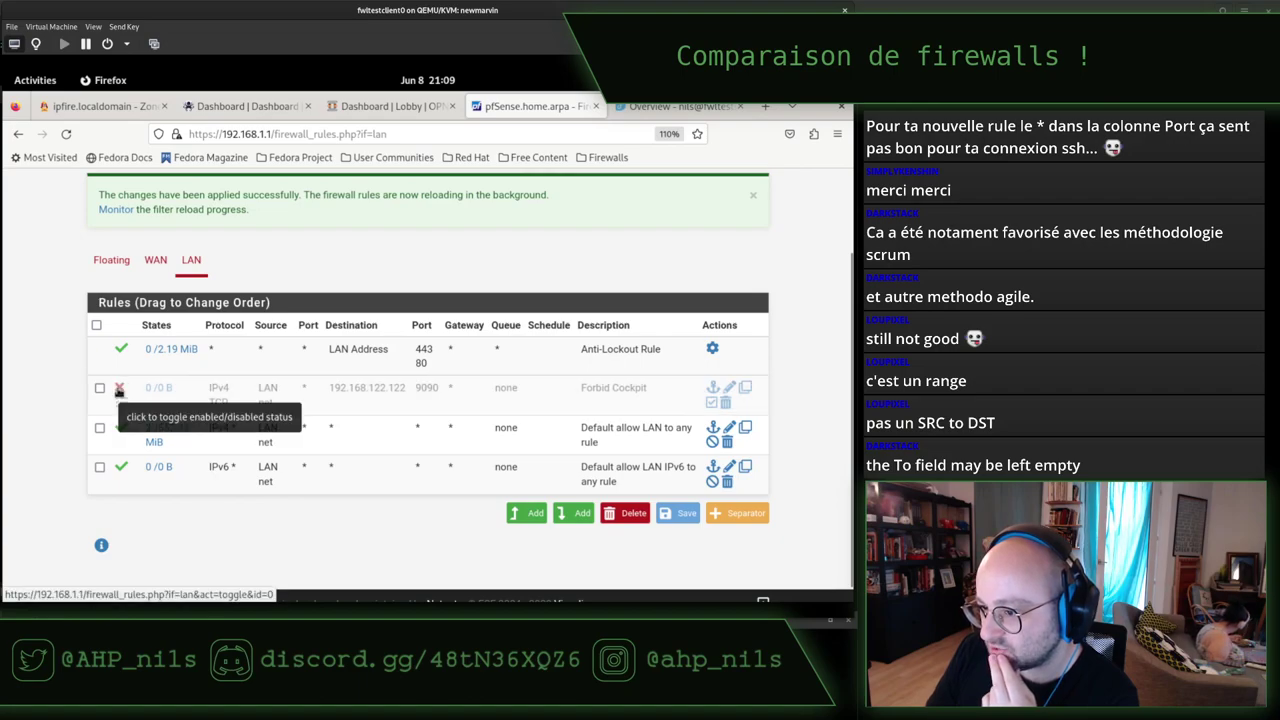
{"action": "left_click", "coordinate": [119, 391]}
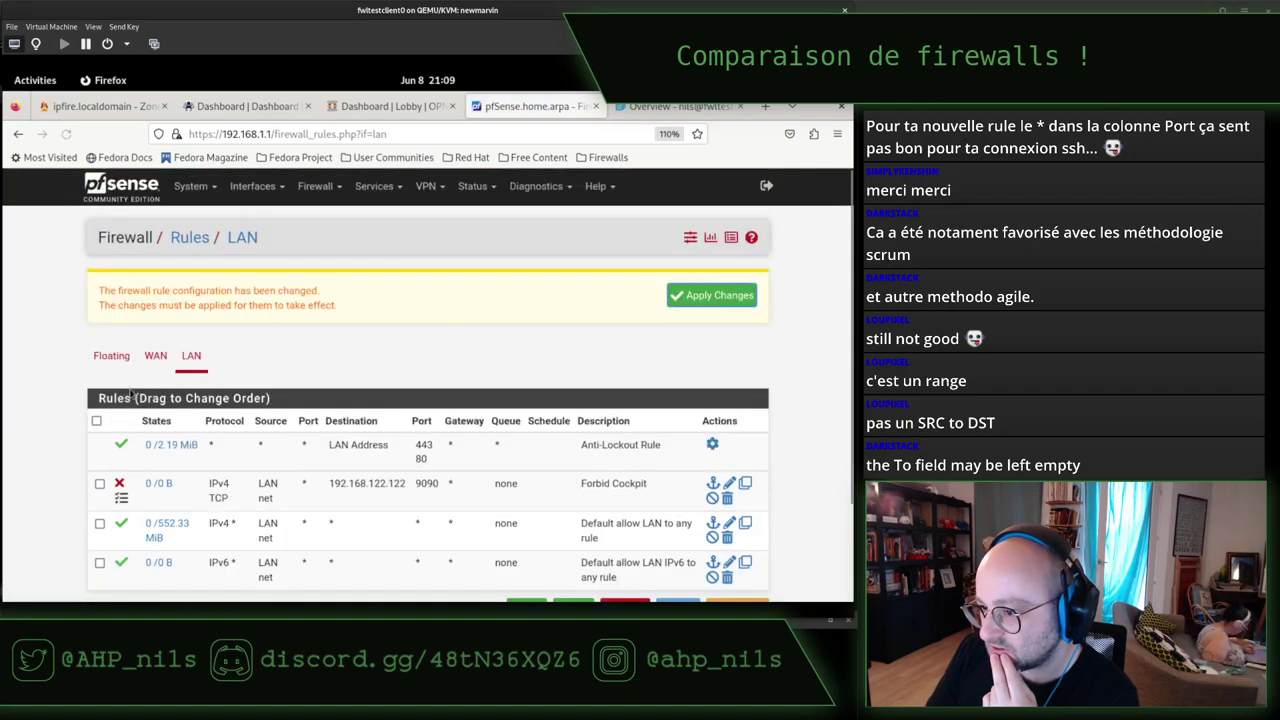
{"action": "left_click", "coordinate": [722, 296]}
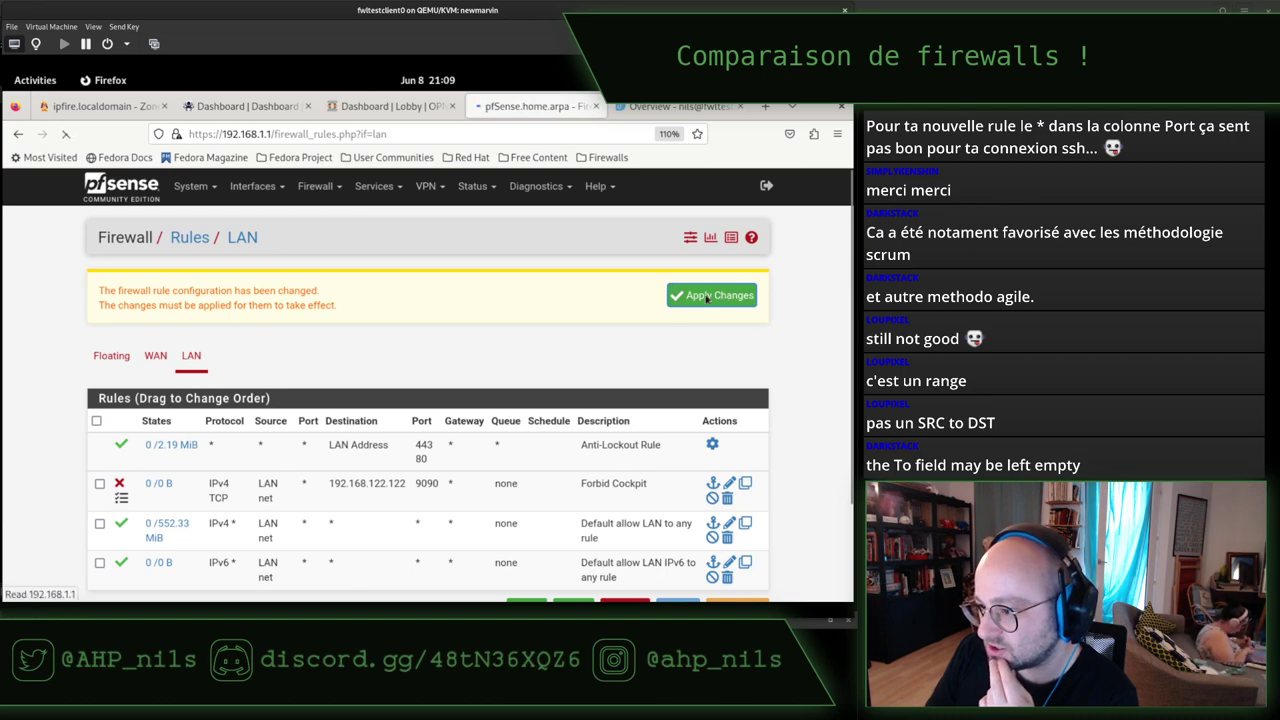
{"action": "scroll", "coordinate": [367, 351], "scroll_direction": "down", "scroll_amount": 3}
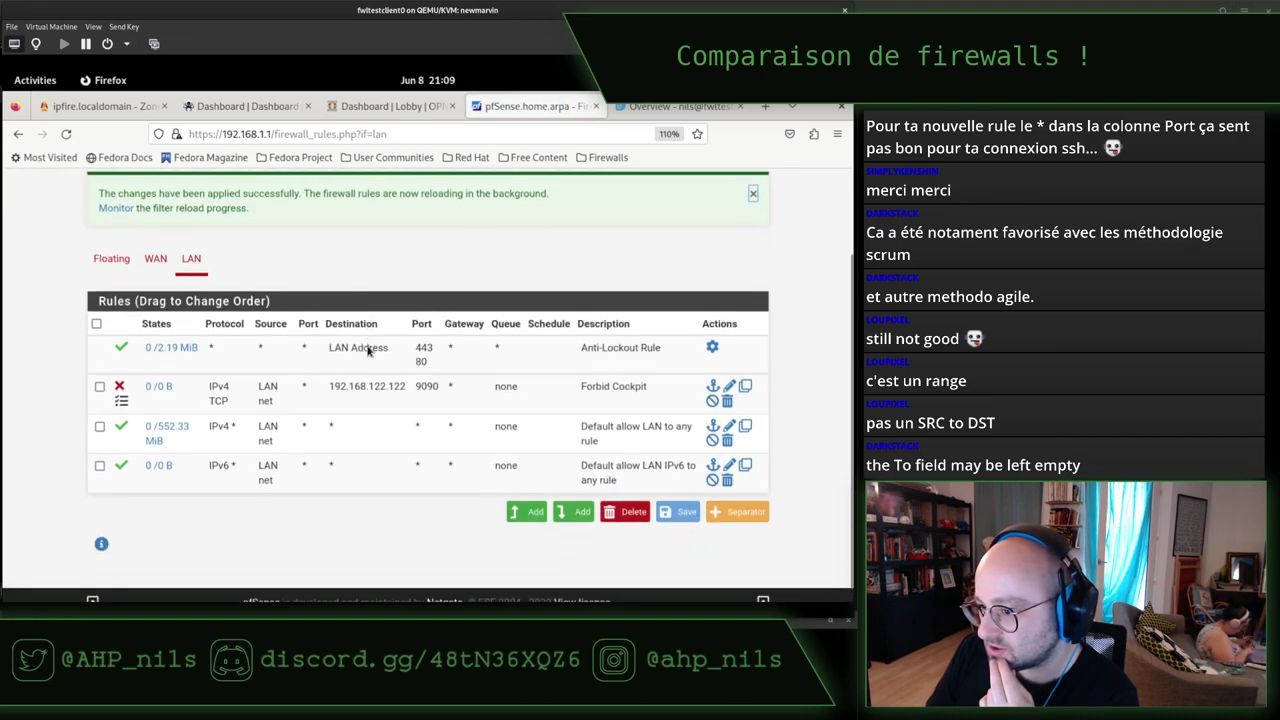
{"action": "left_click", "coordinate": [119, 372]}
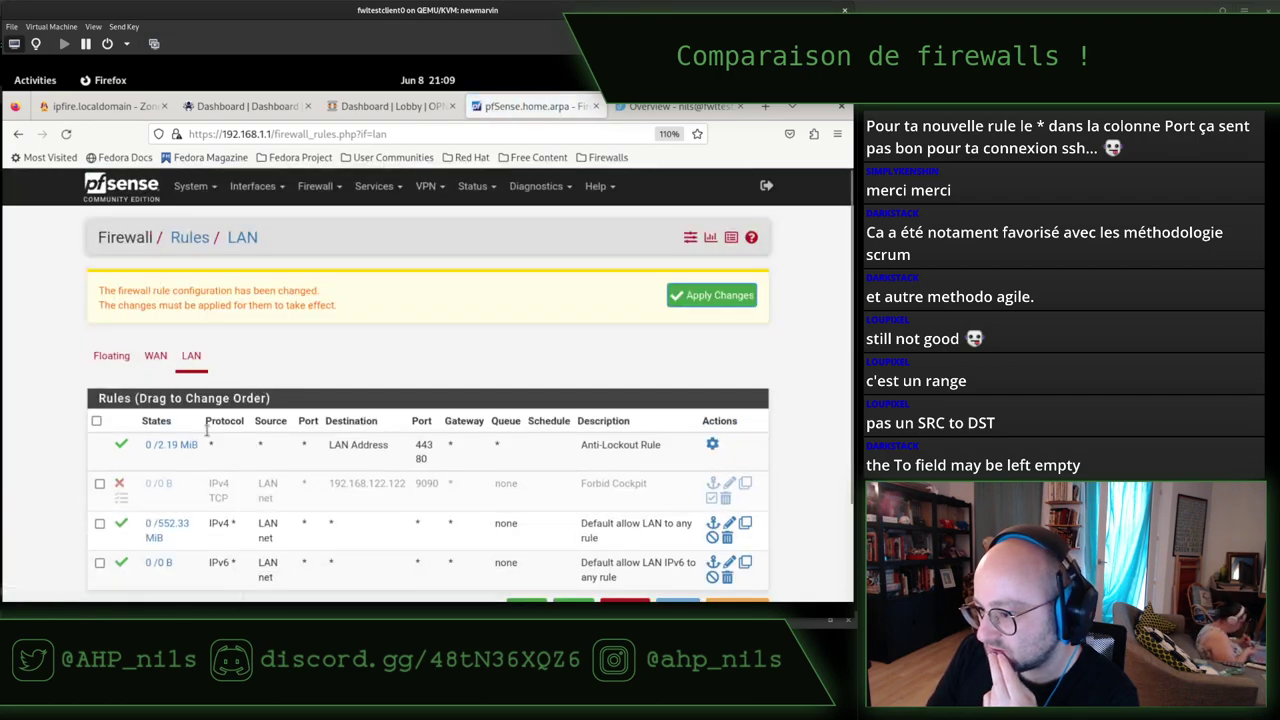
{"action": "left_click", "coordinate": [119, 485]}
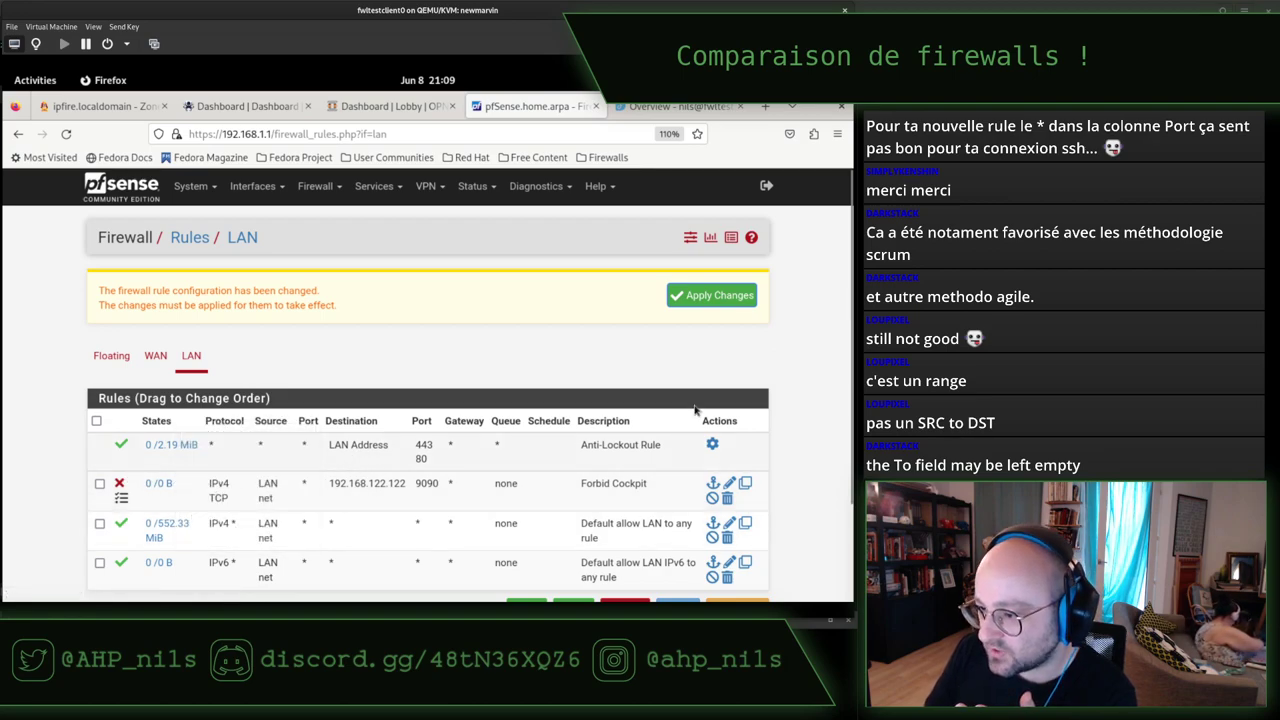
{"action": "left_click", "coordinate": [738, 300]}
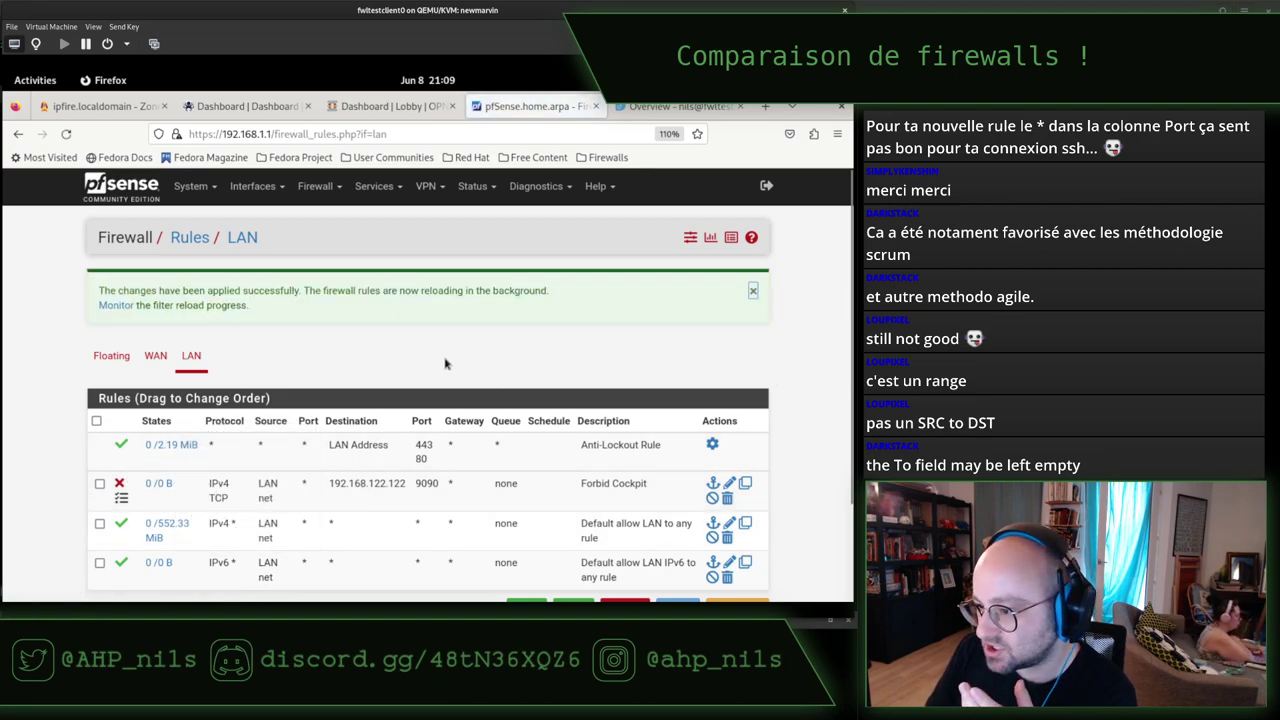
{"action": "scroll", "coordinate": [444, 362], "scroll_direction": "down", "scroll_amount": 2}
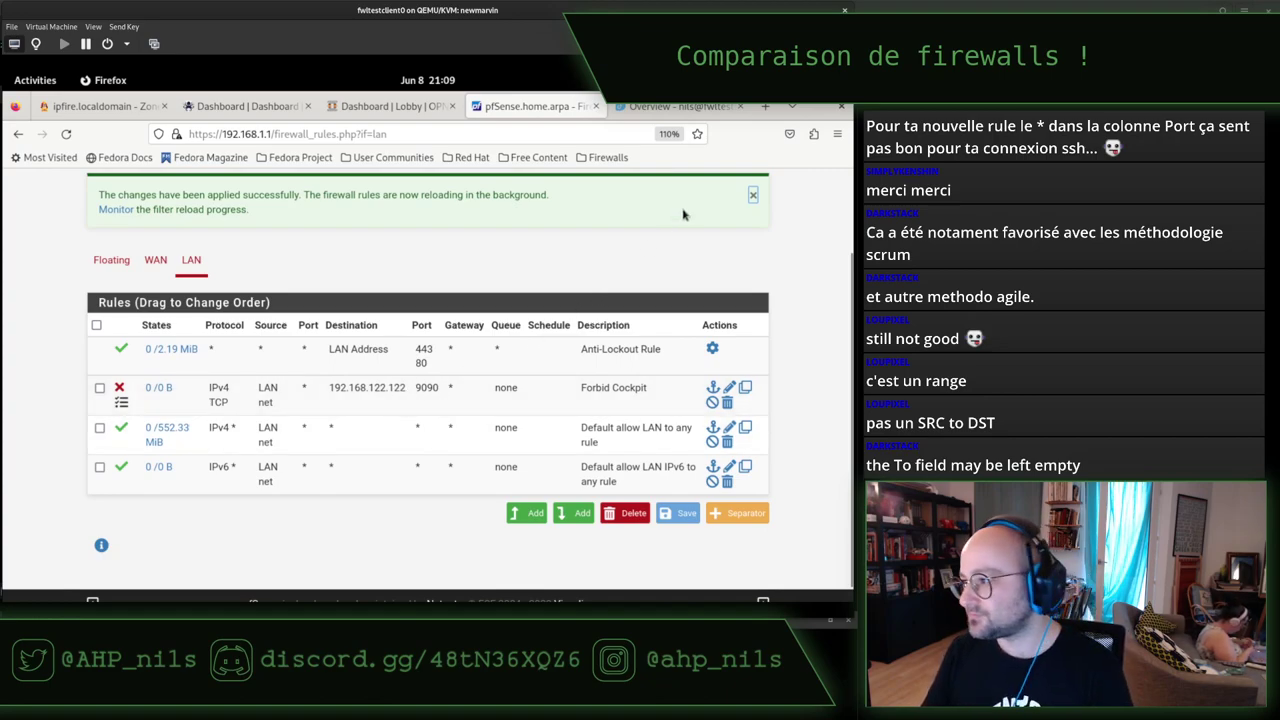
Dismiss the changes-applied notice and return to the Cockpit Overview tab.
{"action": "left_click", "coordinate": [752, 196]}
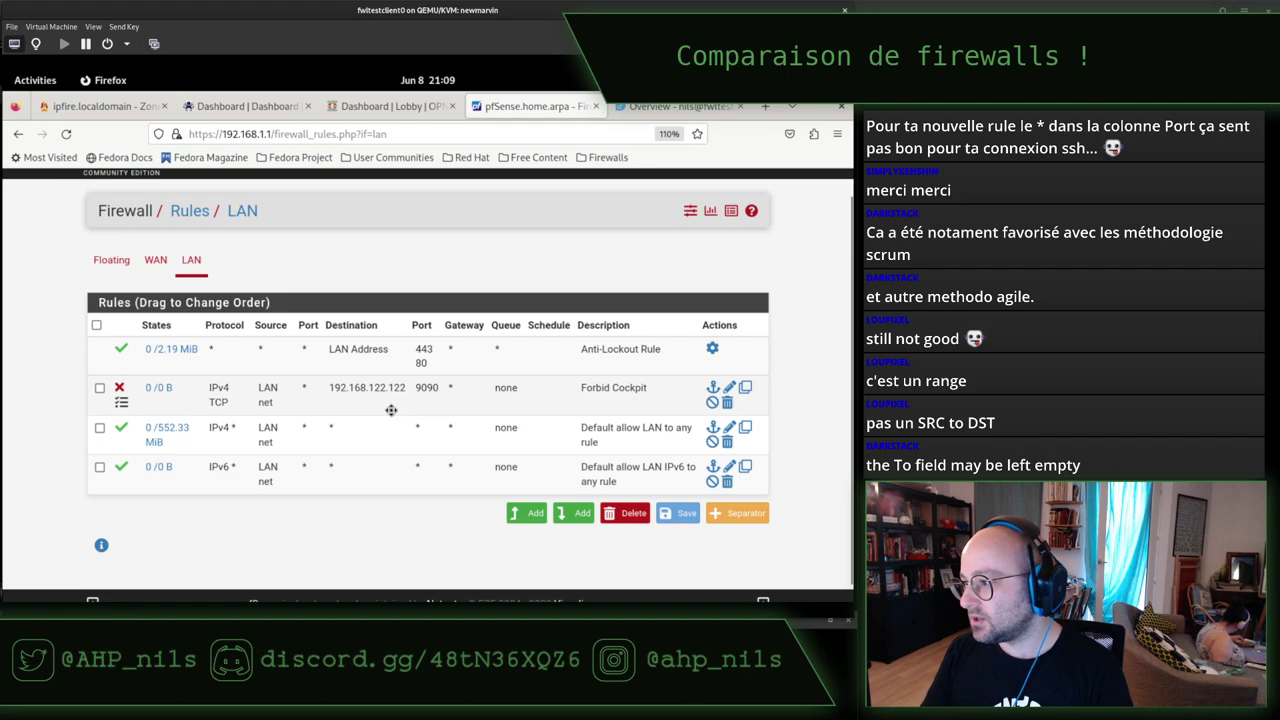
{"action": "scroll", "coordinate": [391, 410], "scroll_direction": "up", "scroll_amount": 2}
{"action": "left_click", "coordinate": [678, 106]}
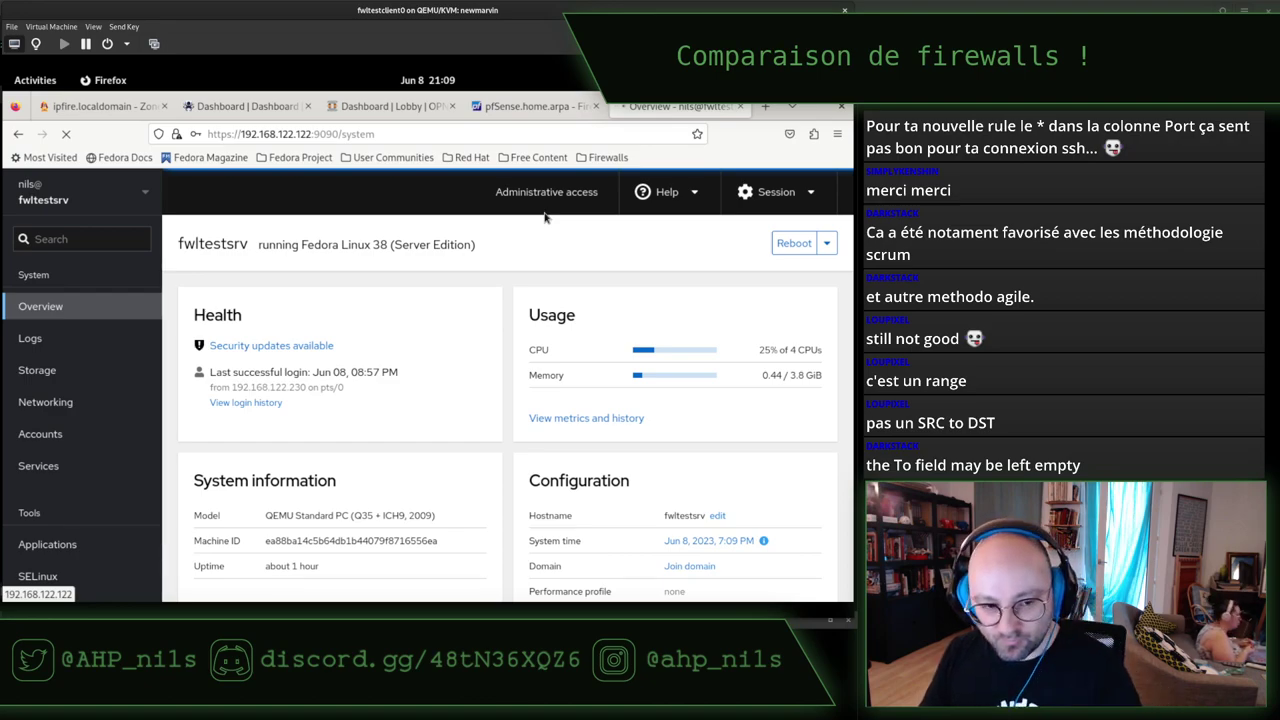
In the server terminal, run top, quit it, and clear the screen.
{"action": "key", "text": "alt+Tab"}
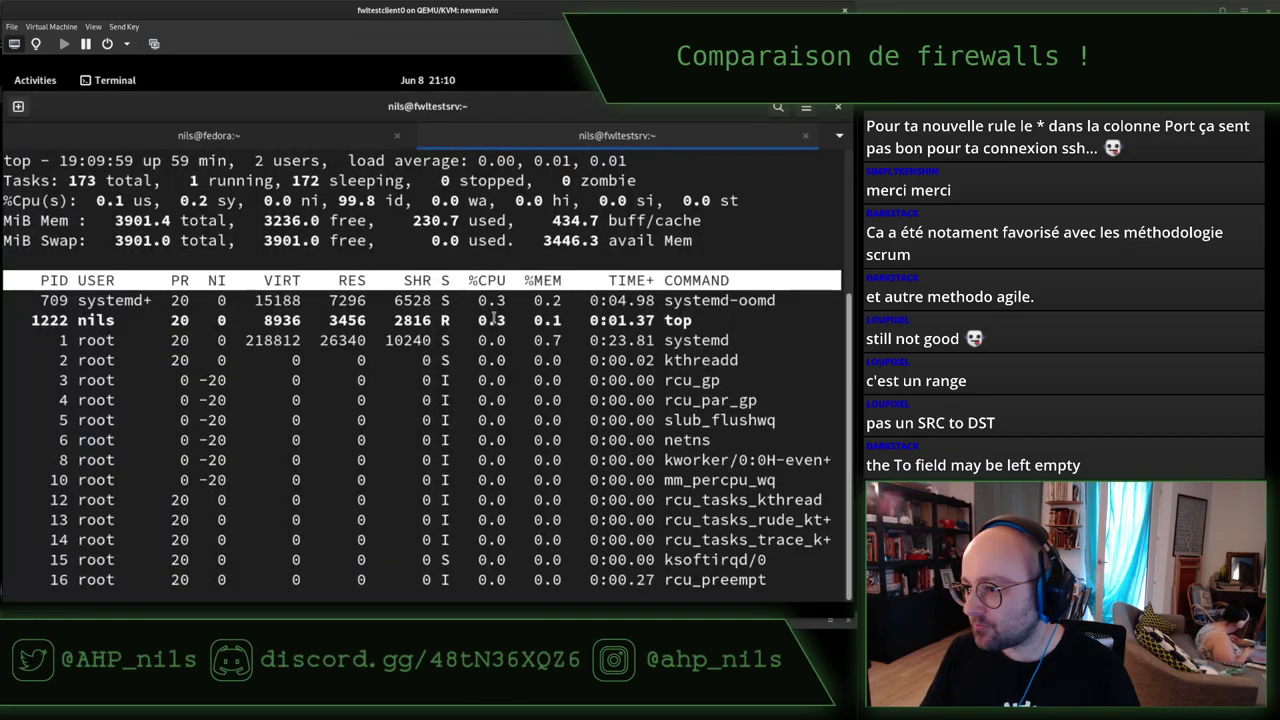
{"action": "key", "text": "q"}
{"action": "key", "text": "Return"}
{"action": "key", "text": "Return"}
{"action": "key", "text": "Return"}
{"action": "key", "text": "Return"}
{"action": "key", "text": "Return"}
{"action": "key", "text": "Return"}
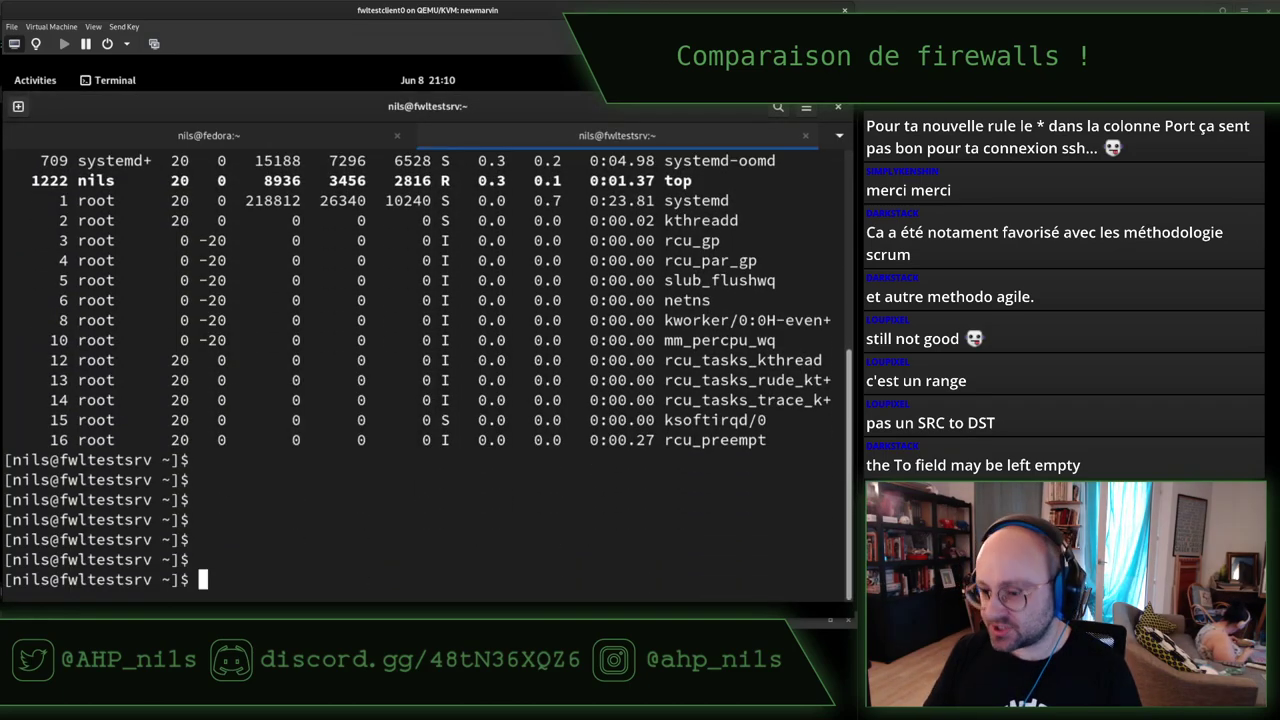
{"action": "type", "text": "top"}
{"action": "key", "text": "Return"}
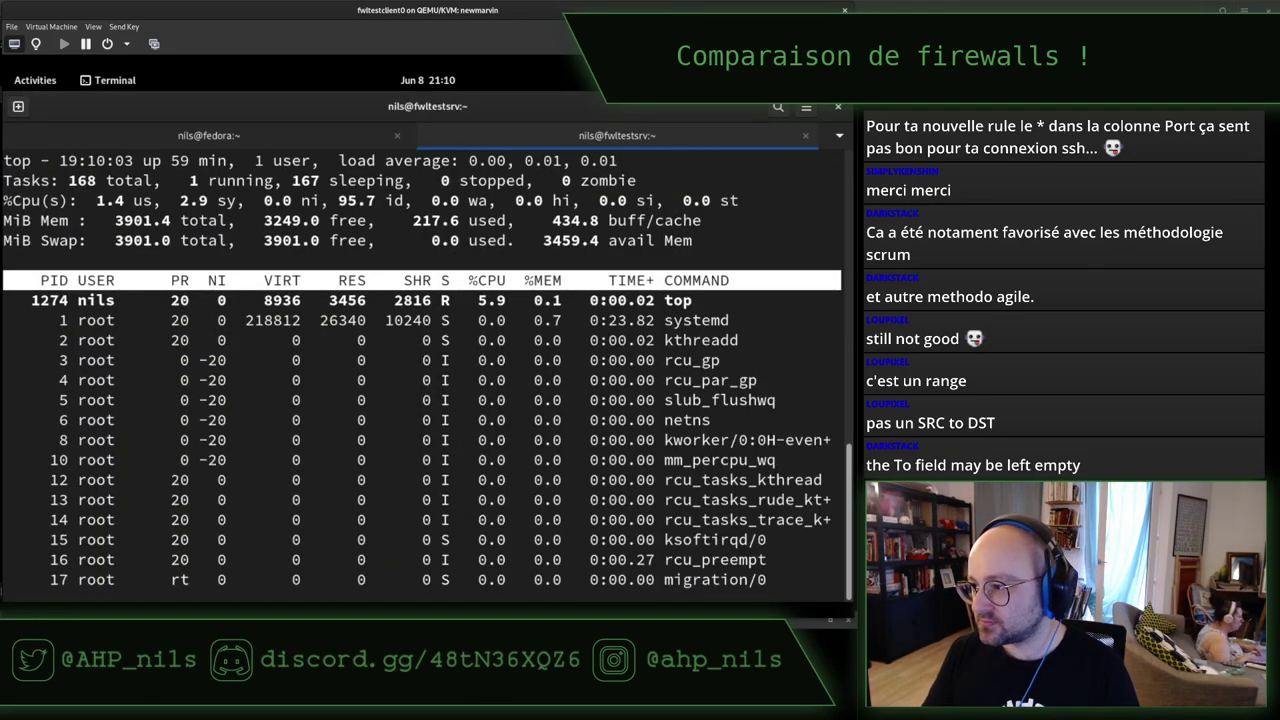
{"action": "key", "text": "q"}
{"action": "key", "text": "ctrl+l"}
{"action": "key", "text": "Return"}
{"action": "key", "text": "Return"}
{"action": "key", "text": "Return"}
{"action": "key", "text": "Return"}
Run 'sudo ss -pane | grep 9090' to confirm cockpit-tls listens on *:9090.
{"action": "type", "text": "sudo ss -"}
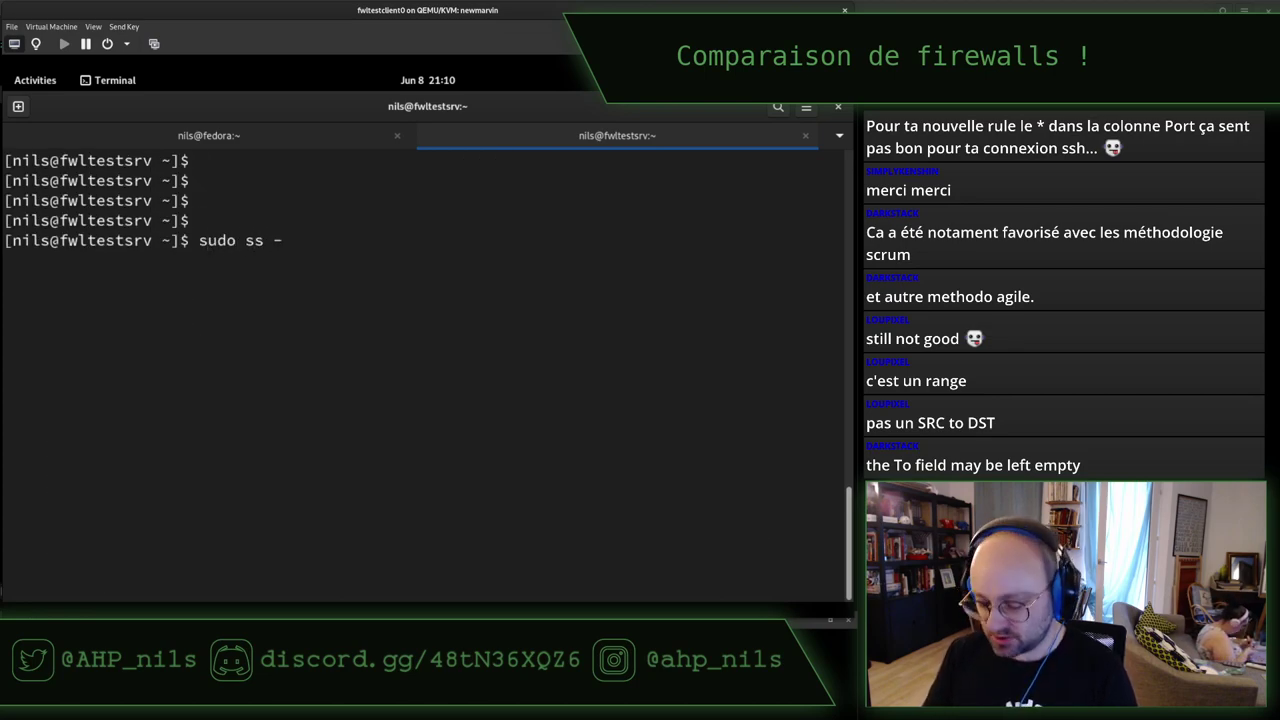
{"action": "type", "text": "pane"}
{"action": "key", "text": "Return"}
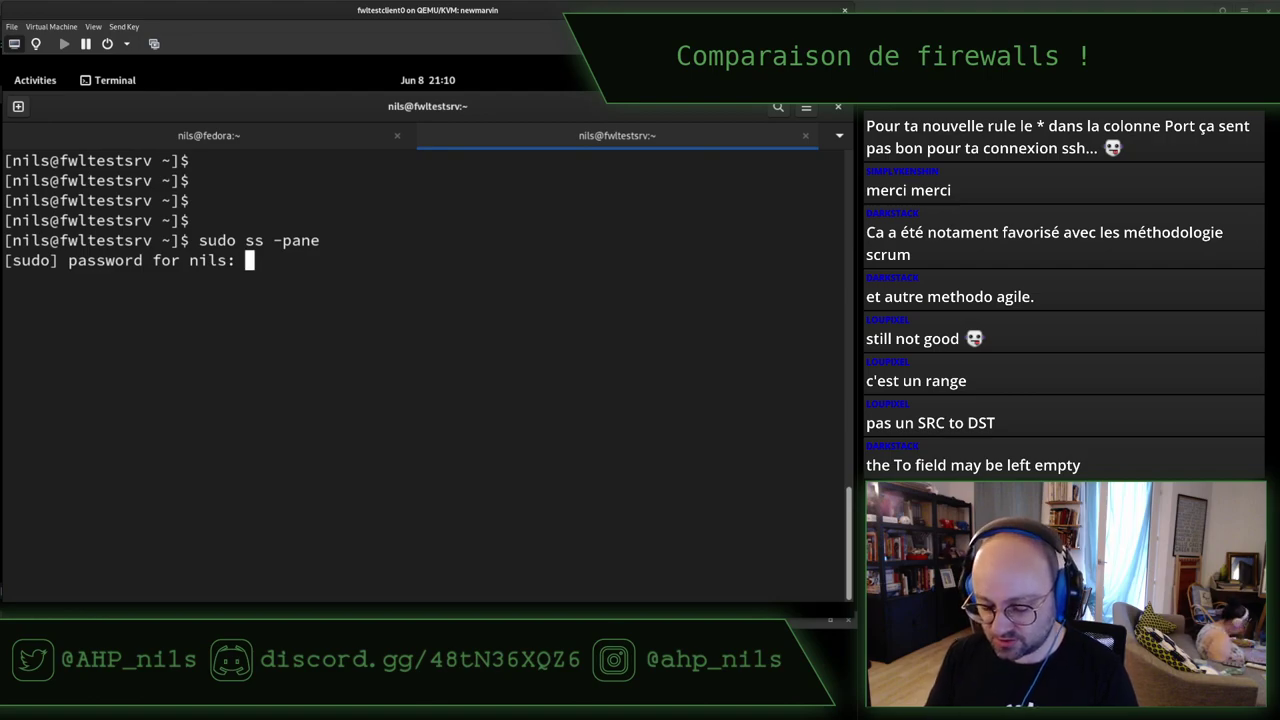
{"action": "key", "text": "Return"}
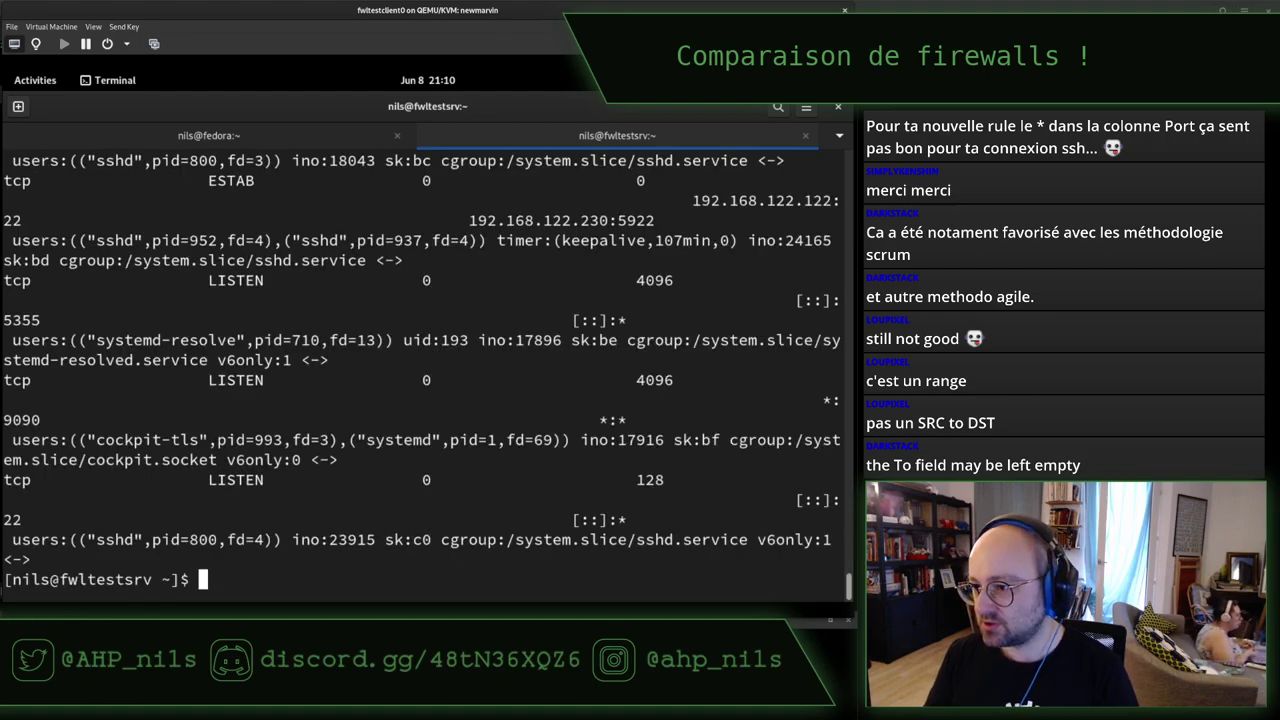
{"action": "key", "text": "Up"}
{"action": "type", "text": "| grep 9090"}
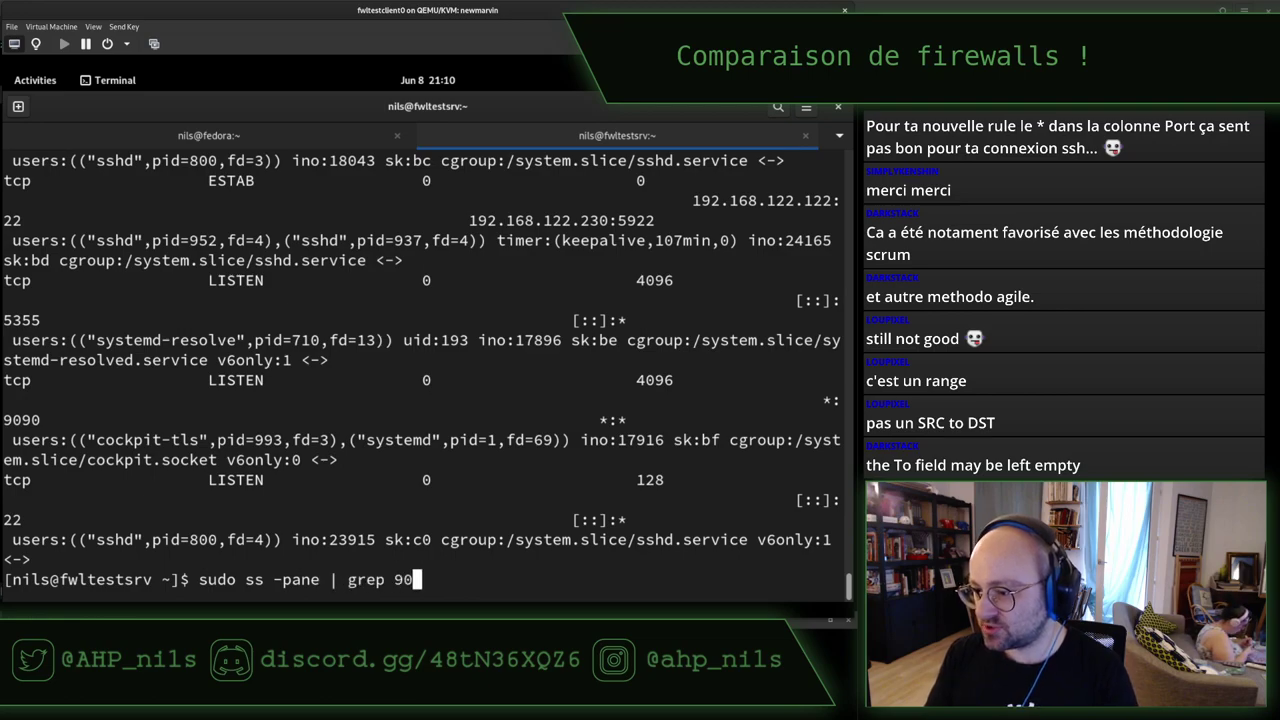
{"action": "key", "text": "Return"}
{"action": "key", "text": "ctrl+l"}
{"action": "scroll", "coordinate": [425, 350], "scroll_direction": "up", "scroll_amount": 2}
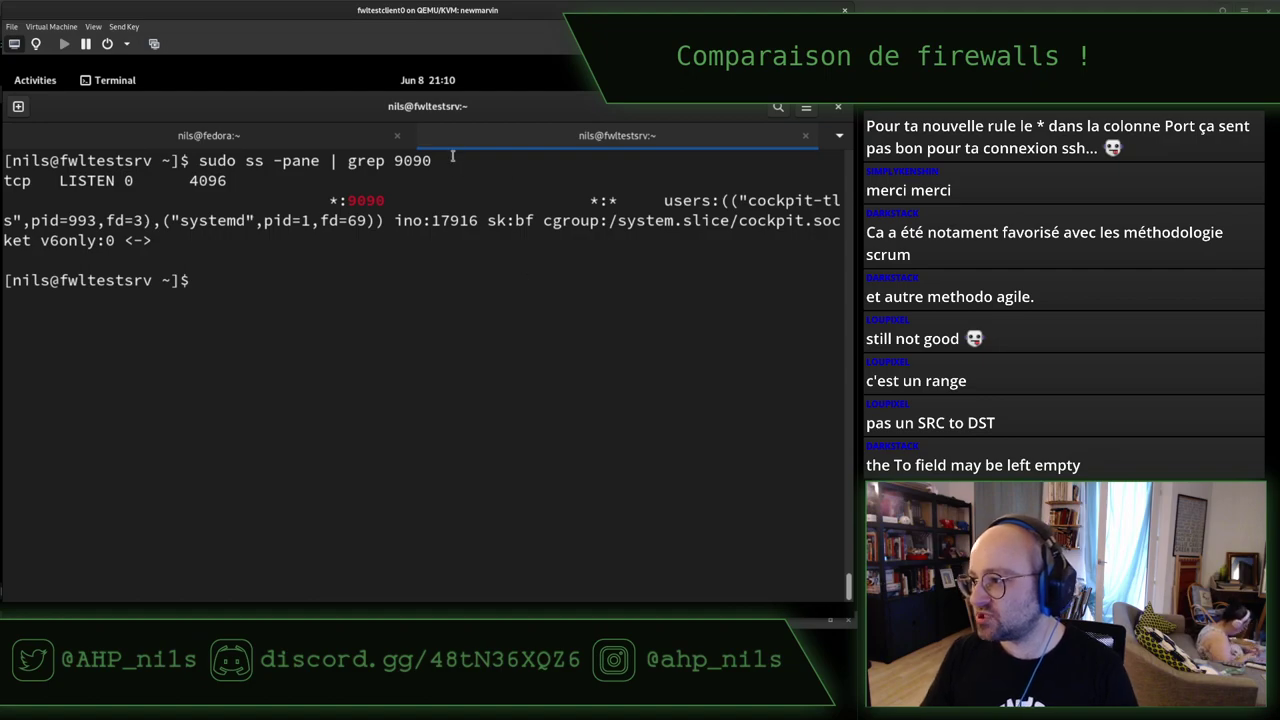
{"action": "left_click_drag", "start_coordinate": [494, 175], "coordinate": [486, 200]}
{"action": "left_click", "coordinate": [484, 205]}
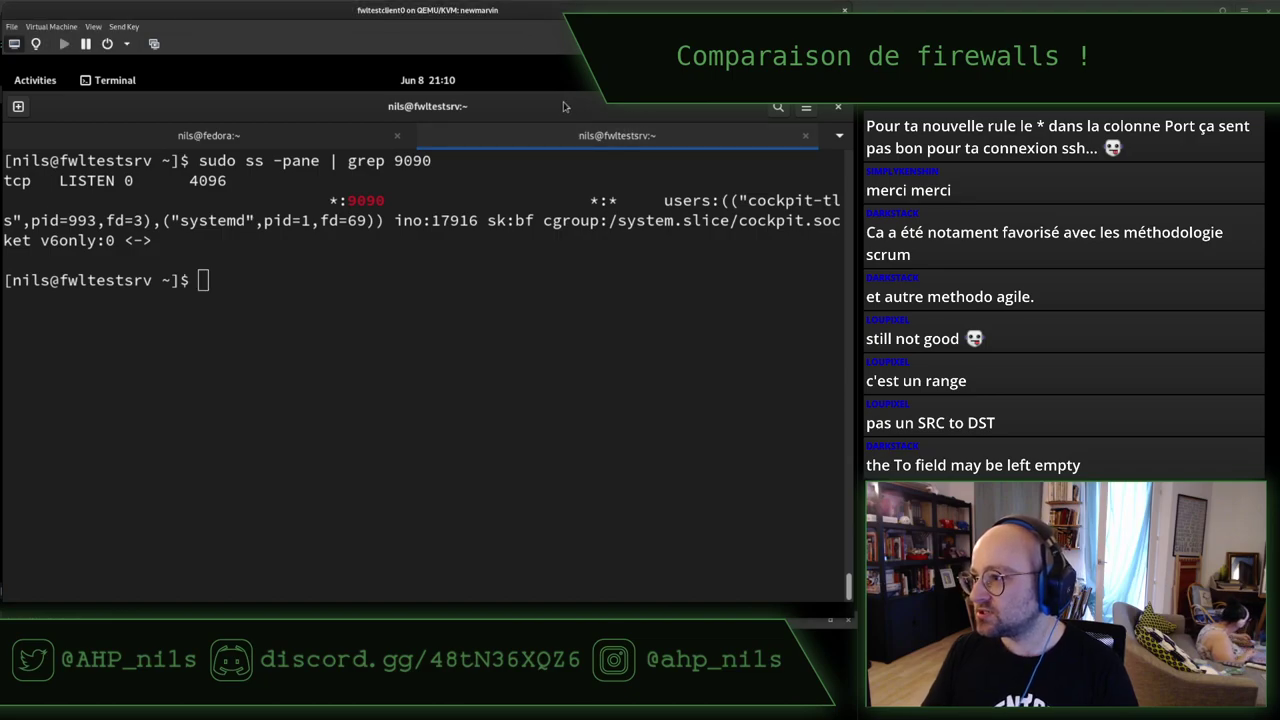
{"action": "key", "text": "alt+Tab"}
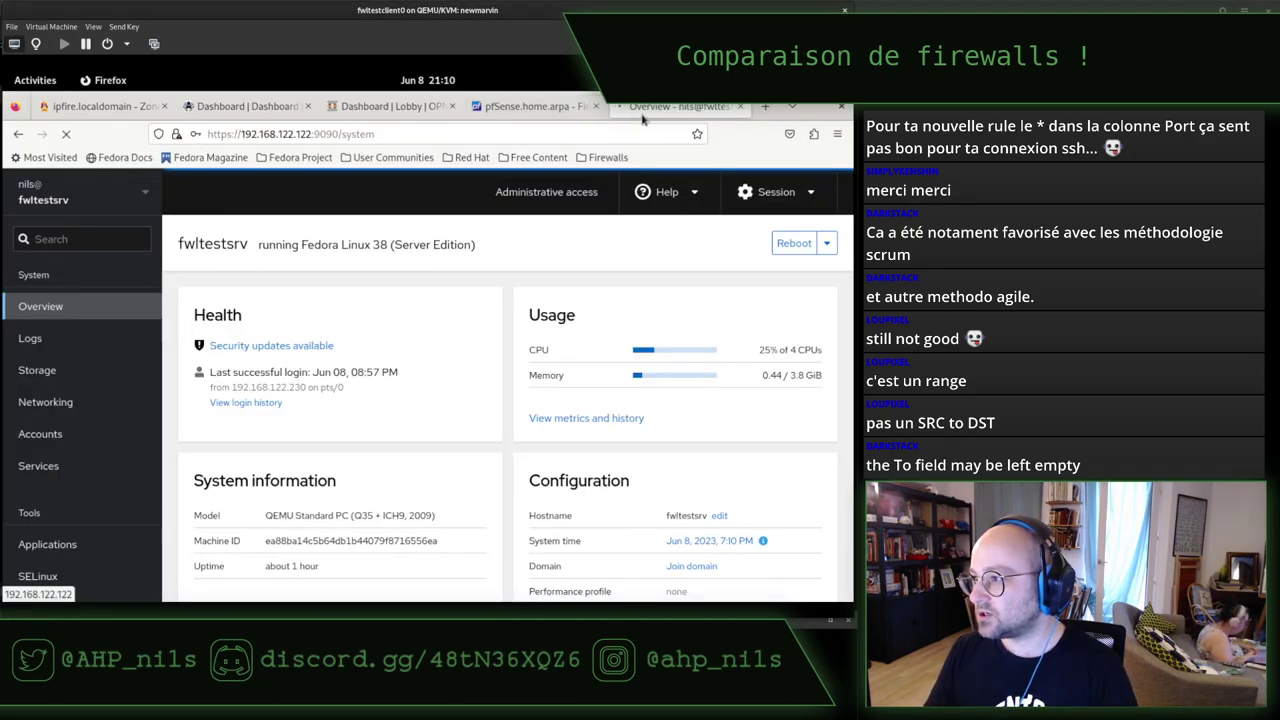
Copy the Cockpit URL and start a new, enlarged client terminal tab.
{"action": "left_click_drag", "start_coordinate": [331, 133], "coordinate": [206, 133]}
{"action": "key", "text": "ctrl+c"}
{"action": "right_click", "coordinate": [240, 137]}
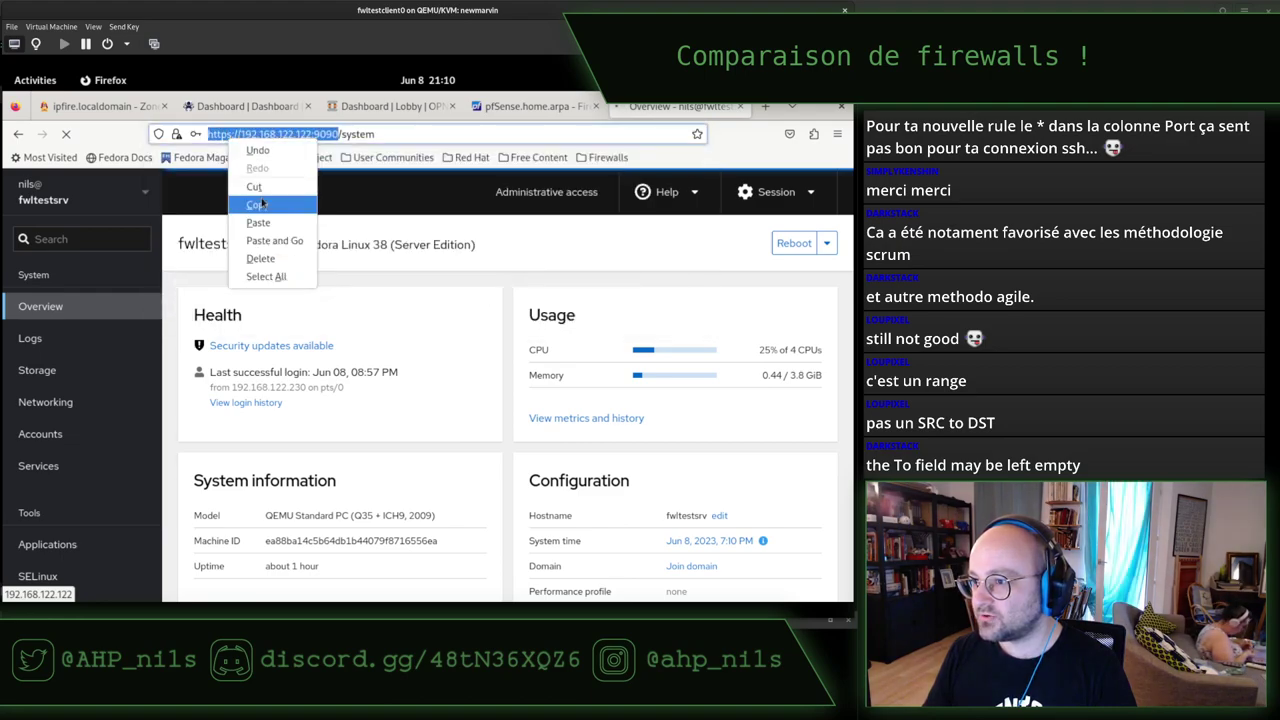
{"action": "left_click", "coordinate": [257, 204]}
{"action": "key", "text": "alt+Tab"}
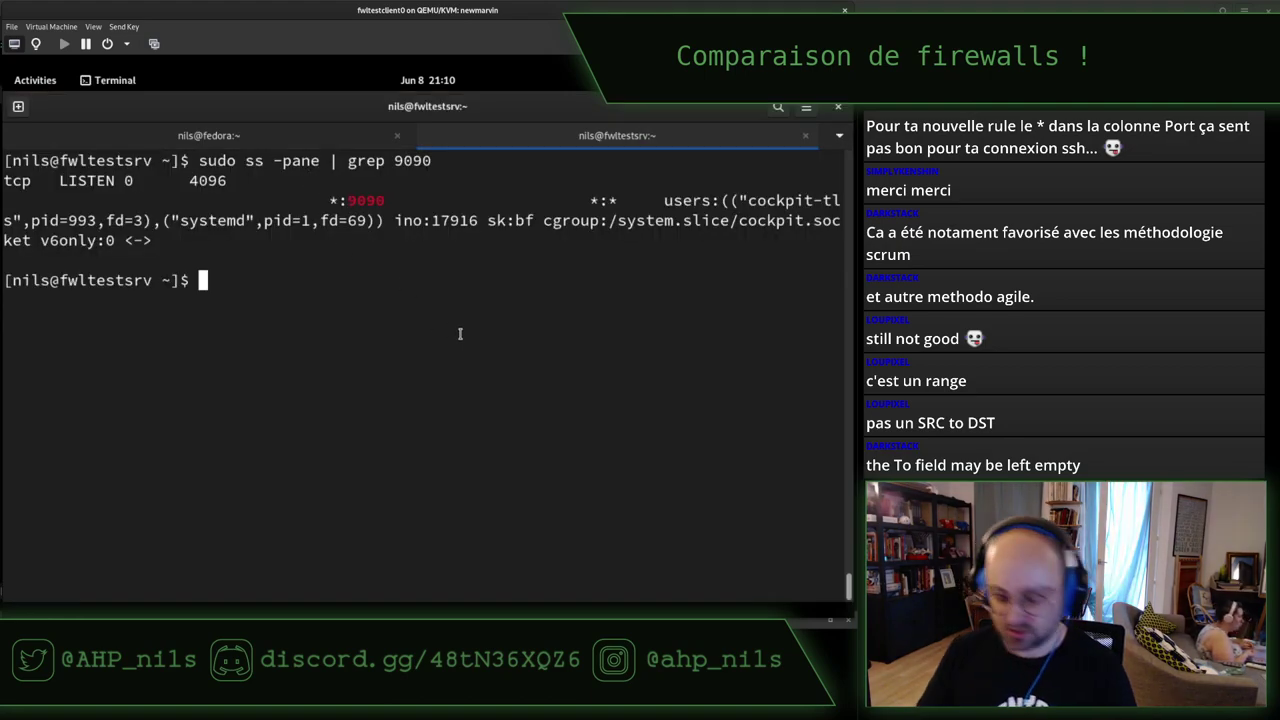
{"action": "key", "text": "ctrl+shift+t"}
{"action": "key", "text": "Return"}
{"action": "key", "text": "Return"}
{"action": "key", "text": "Return"}
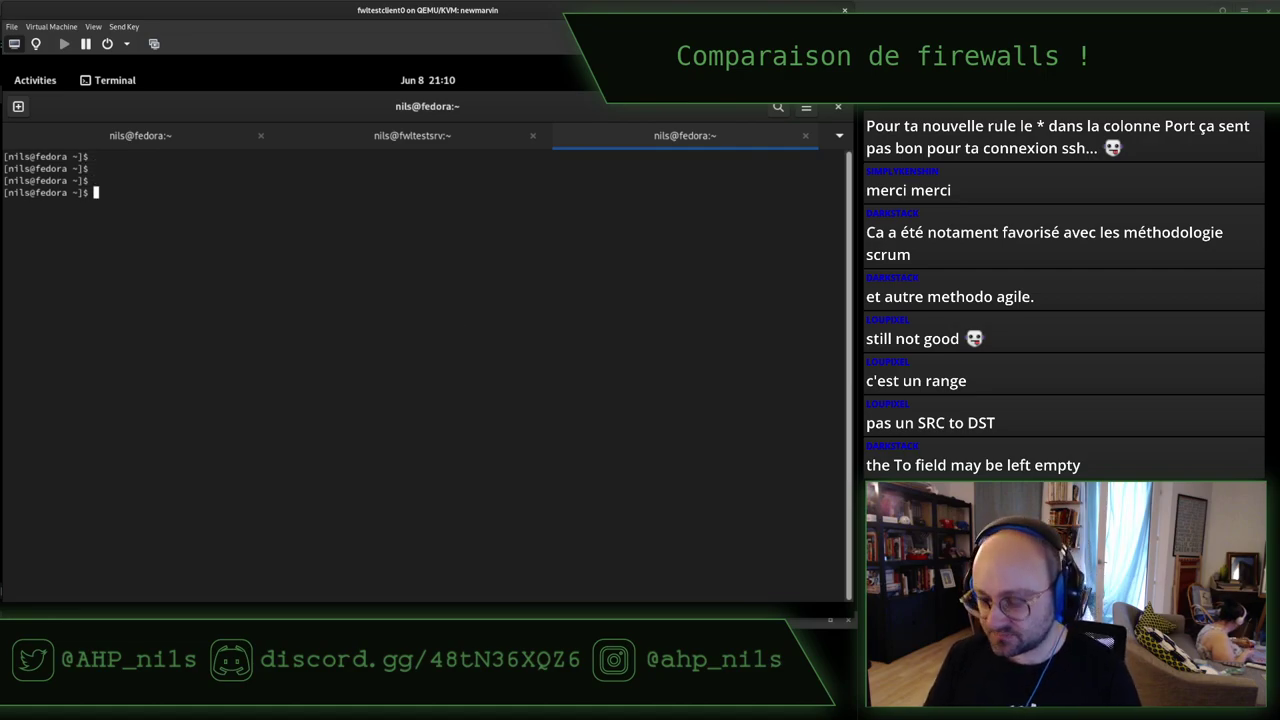
{"action": "key", "text": "ctrl+plus"}
{"action": "key", "text": "ctrl+plus"}
{"action": "key", "text": "ctrl+plus"}
{"action": "key", "text": "ctrl+plus"}
{"action": "key", "text": "ctrl+plus"}
{"action": "type", "text": "curl"}
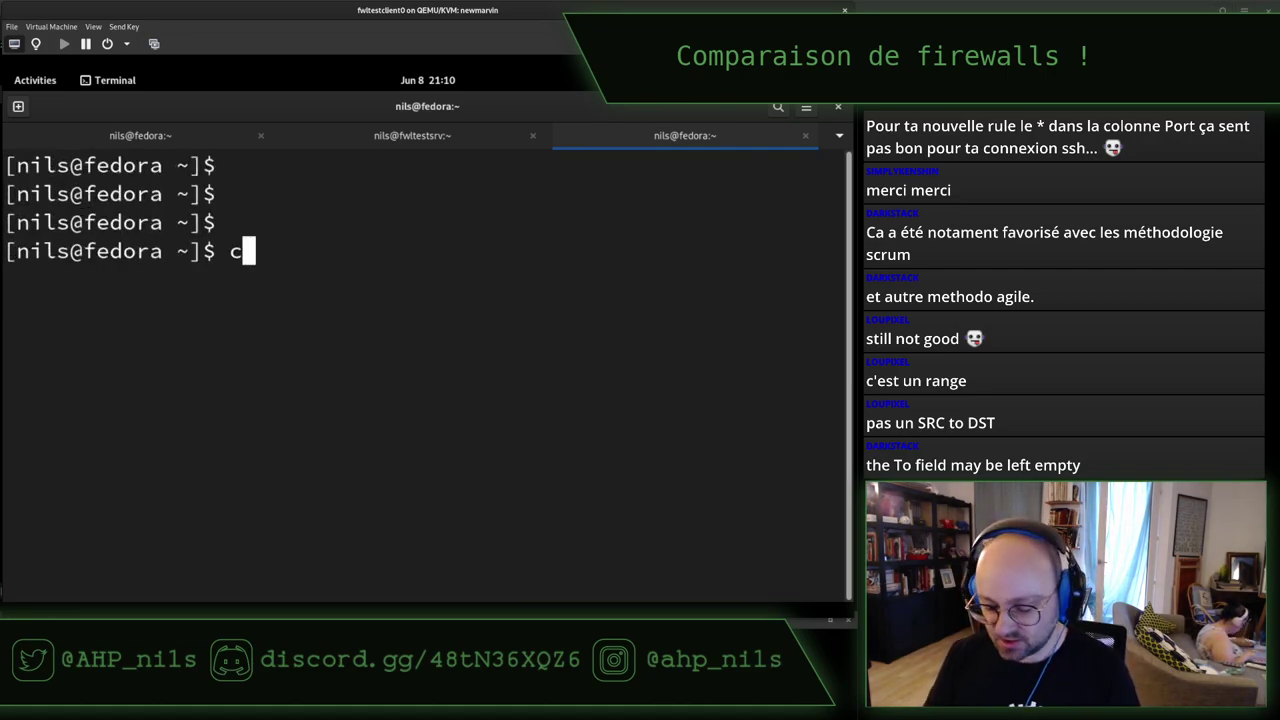
{"action": "key", "text": "Return"}
{"action": "type", "text": "curl -"}
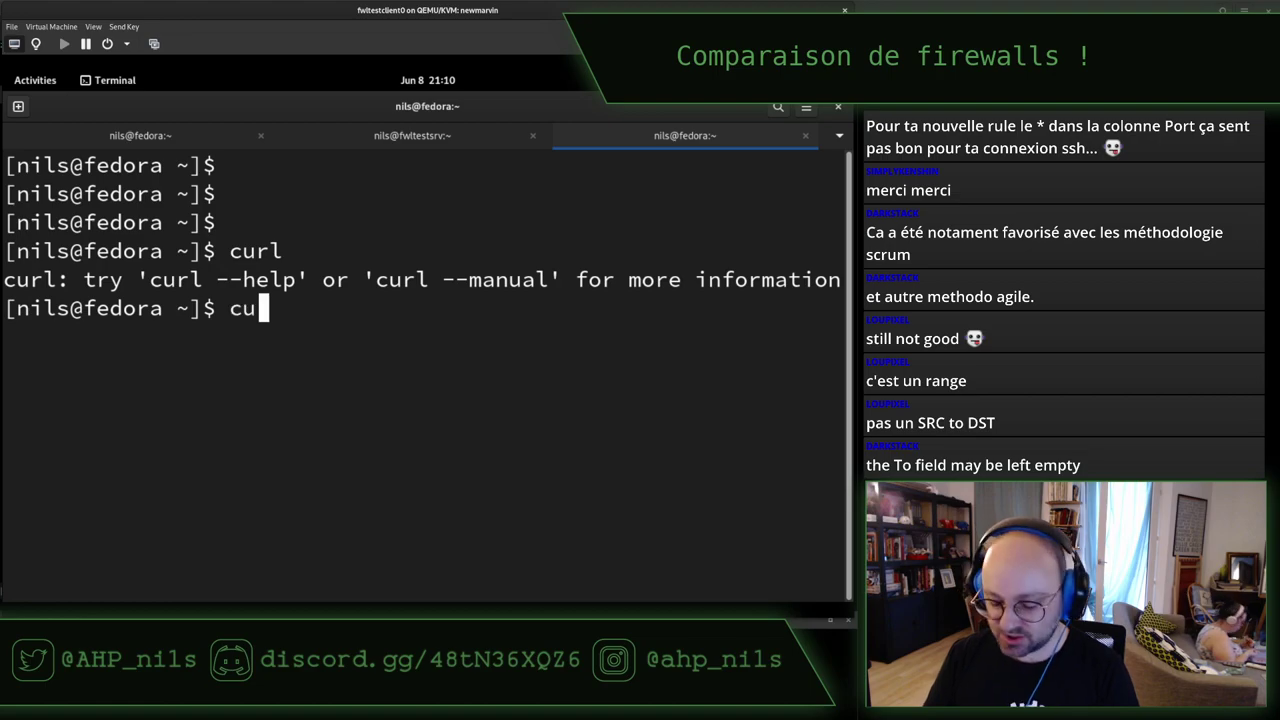
{"action": "type", "text": "kk"}
{"action": "key", "text": "BackSpace"}
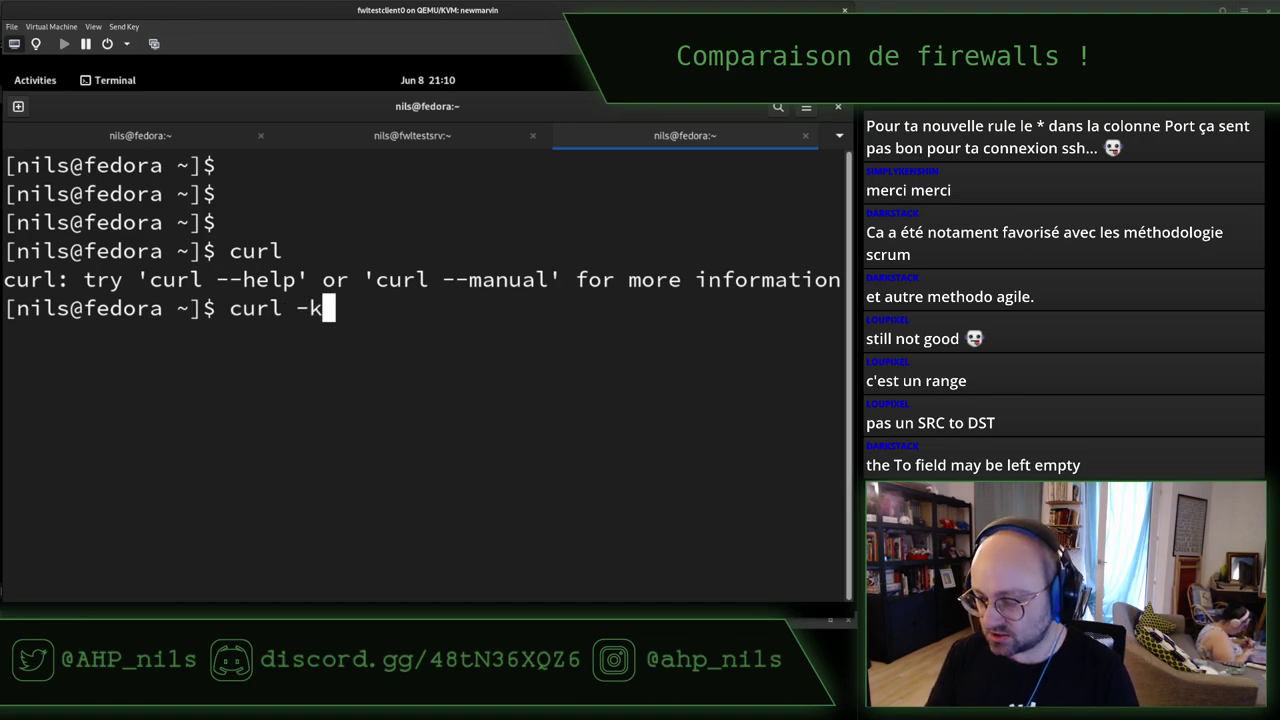
{"action": "type", "text": "-L"}
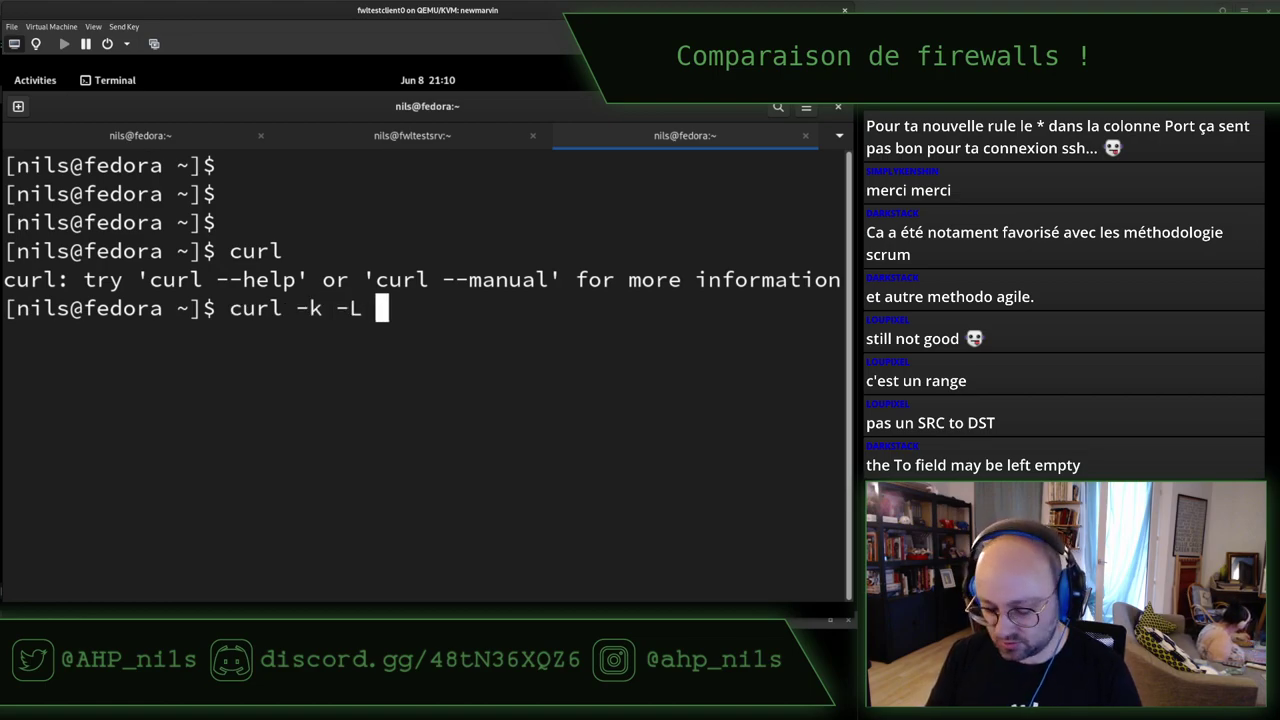
{"action": "key", "text": "ctrl+shift+v"}
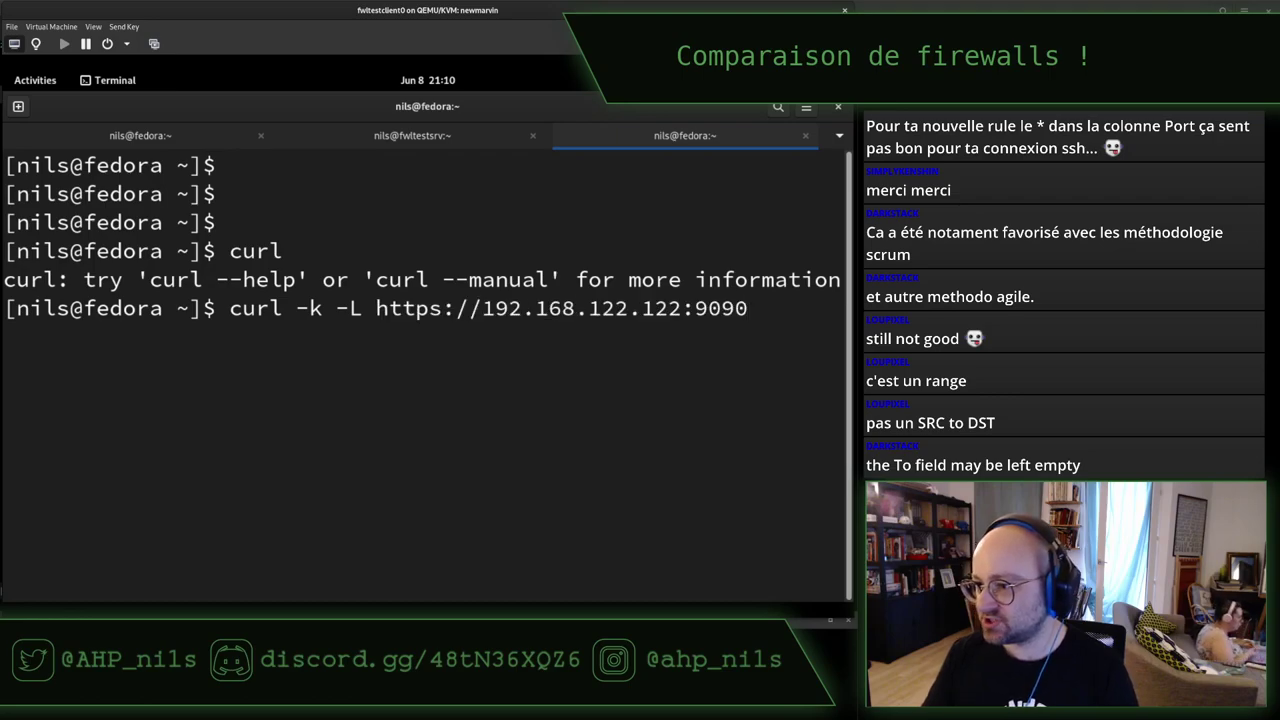
{"action": "key", "text": "Return"}
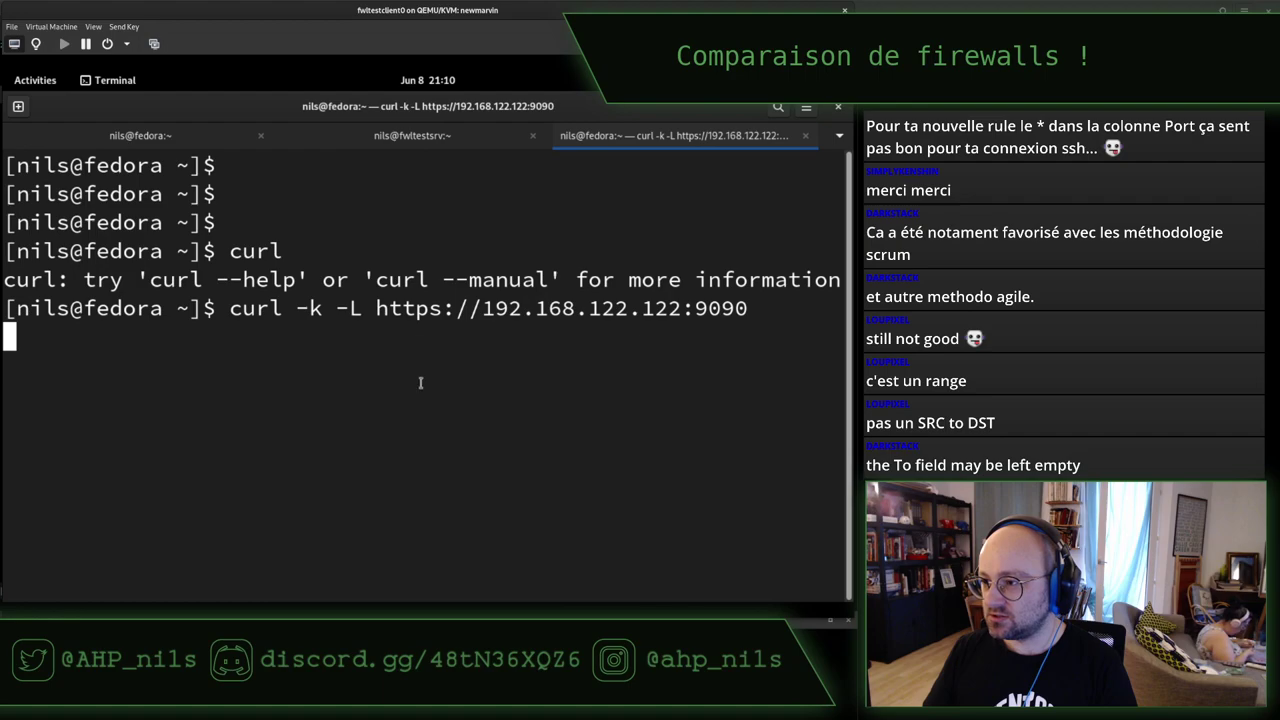
{"action": "key", "text": "ctrl+shift+t"}
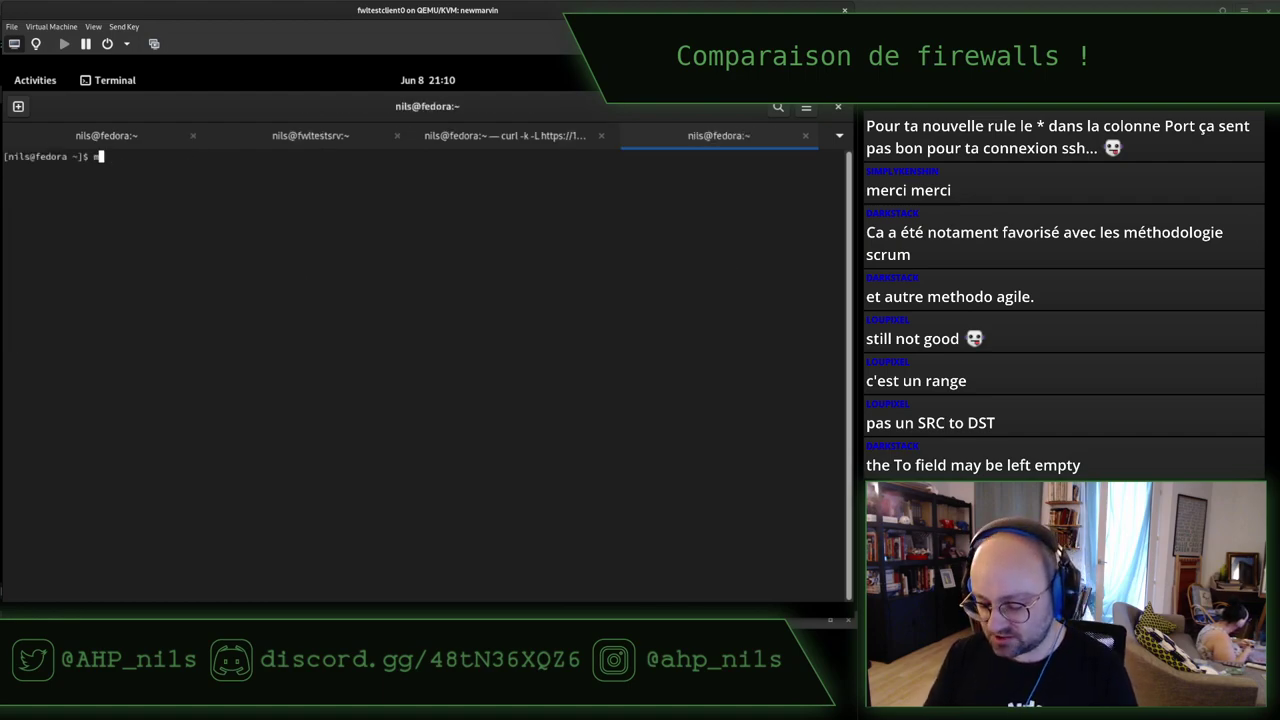
Search the curl man page for timeout and copy the --connect-timeout option.
{"action": "type", "text": "man curl"}
{"action": "key", "text": "Return"}
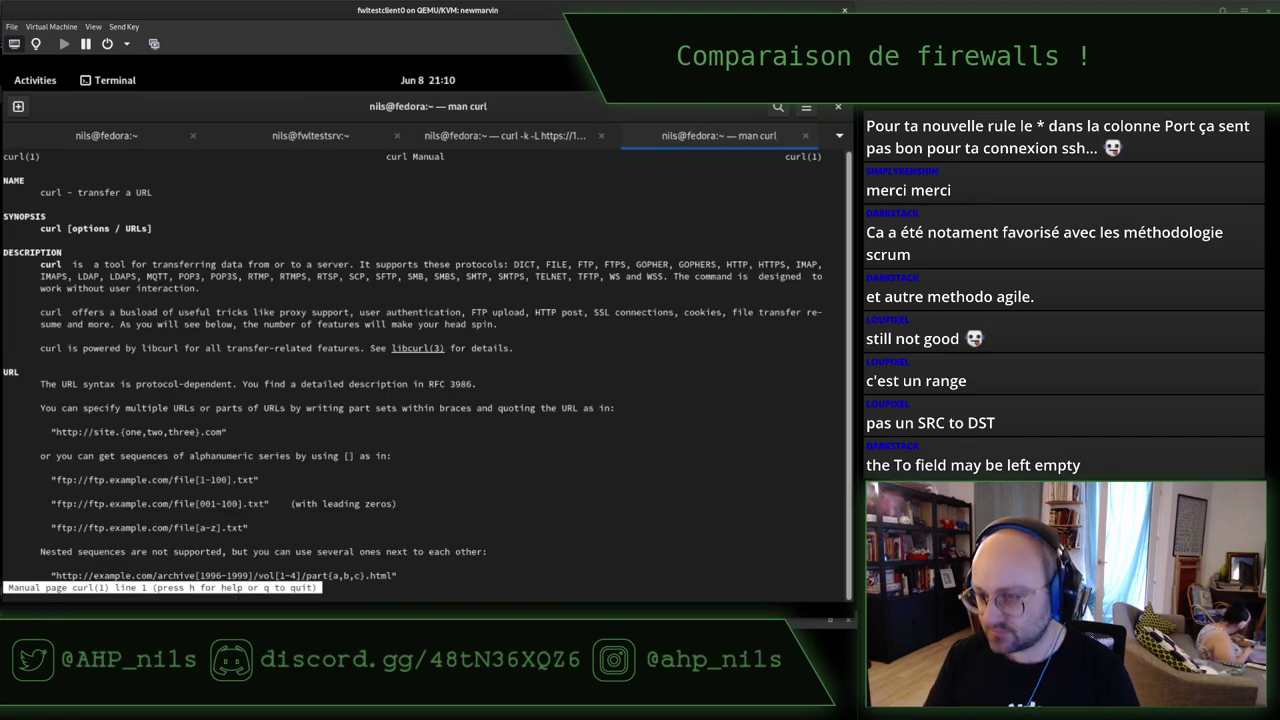
{"action": "key", "text": "ctrl+plus"}
{"action": "key", "text": "ctrl+plus"}
{"action": "key", "text": "ctrl+plus"}
{"action": "key", "text": "slash"}
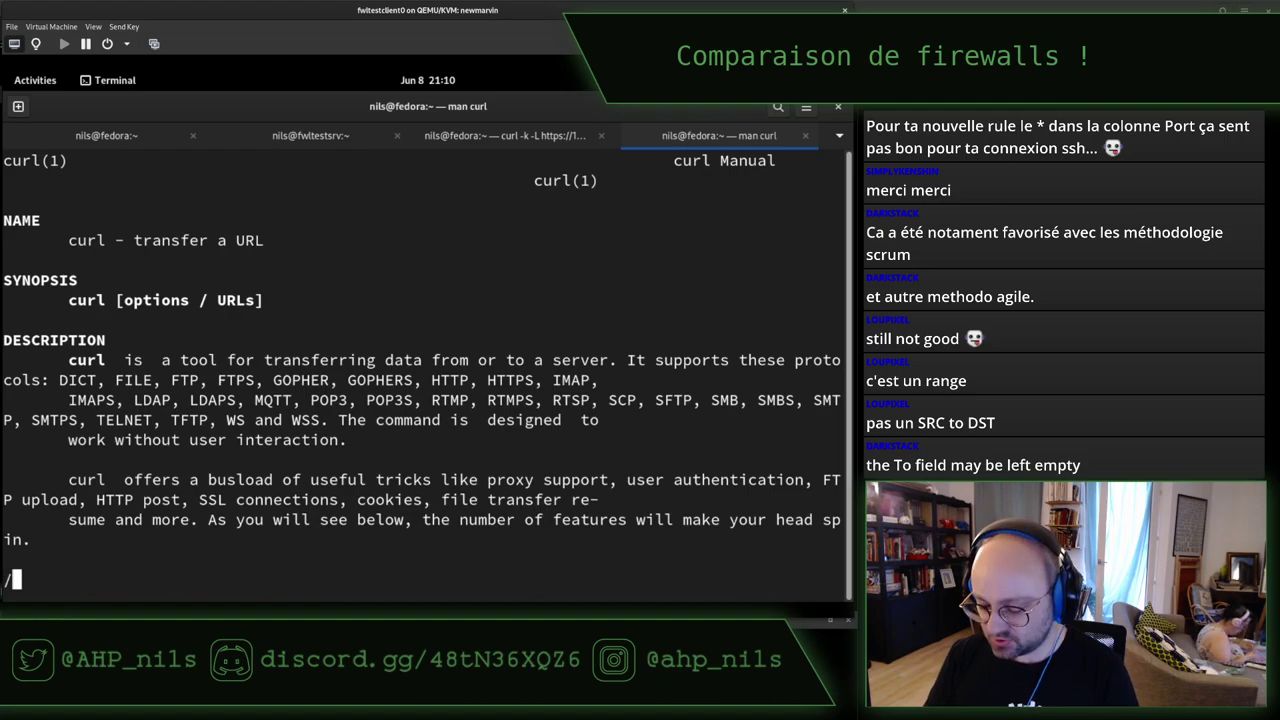
{"action": "type", "text": "timeout"}
{"action": "key", "text": "Return"}
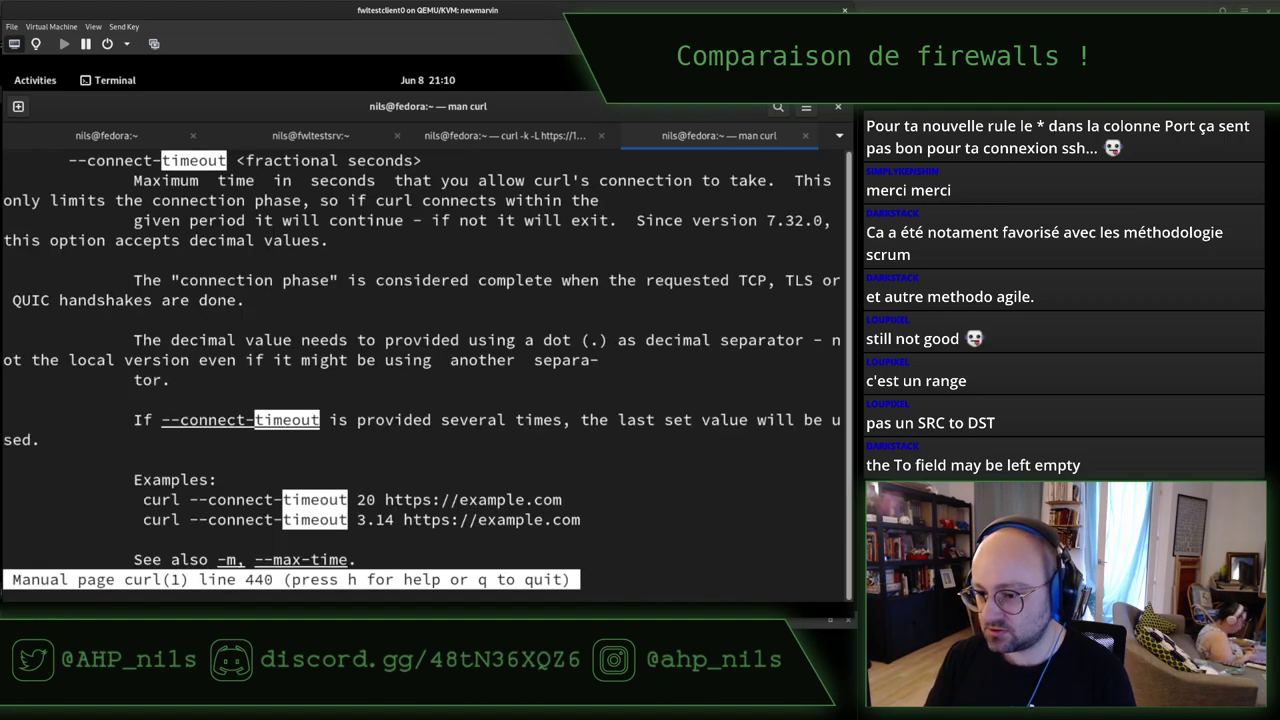
{"action": "key", "text": "Up"}
{"action": "key", "text": "Up"}
{"action": "key", "text": "Up"}
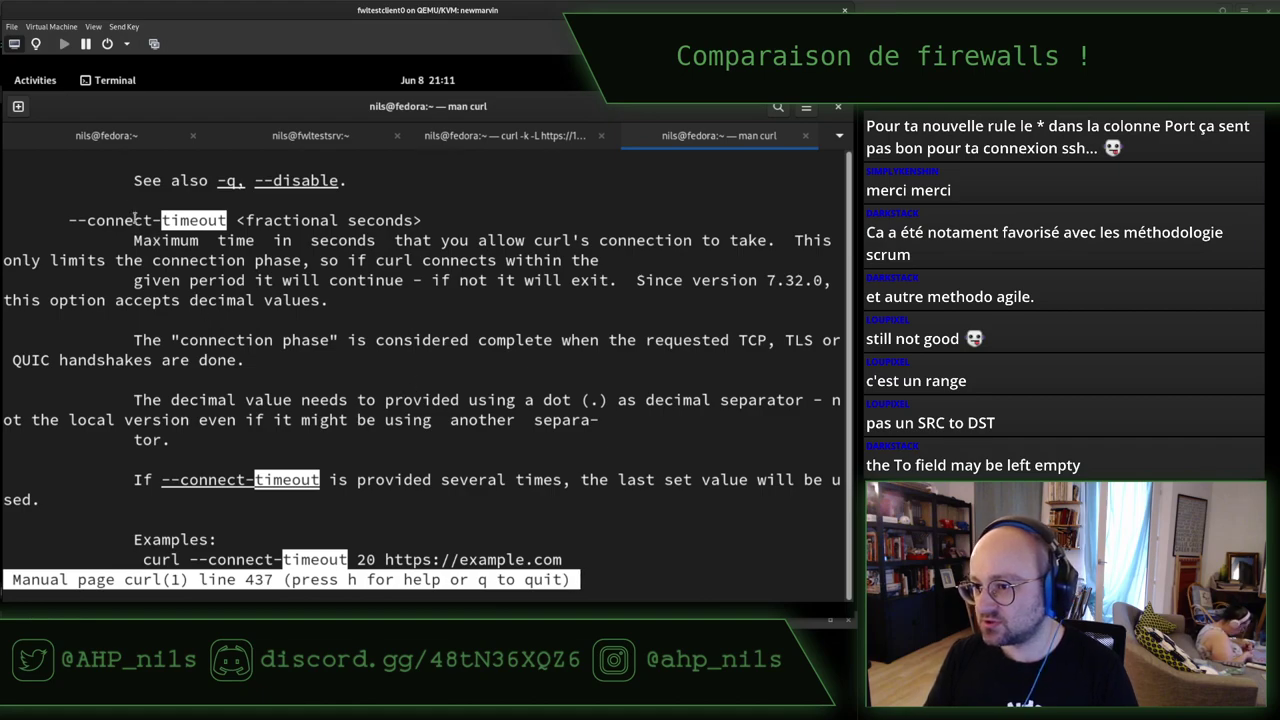
{"action": "double_click", "coordinate": [134, 218]}
{"action": "left_click_drag", "start_coordinate": [163, 220], "coordinate": [70, 222]}
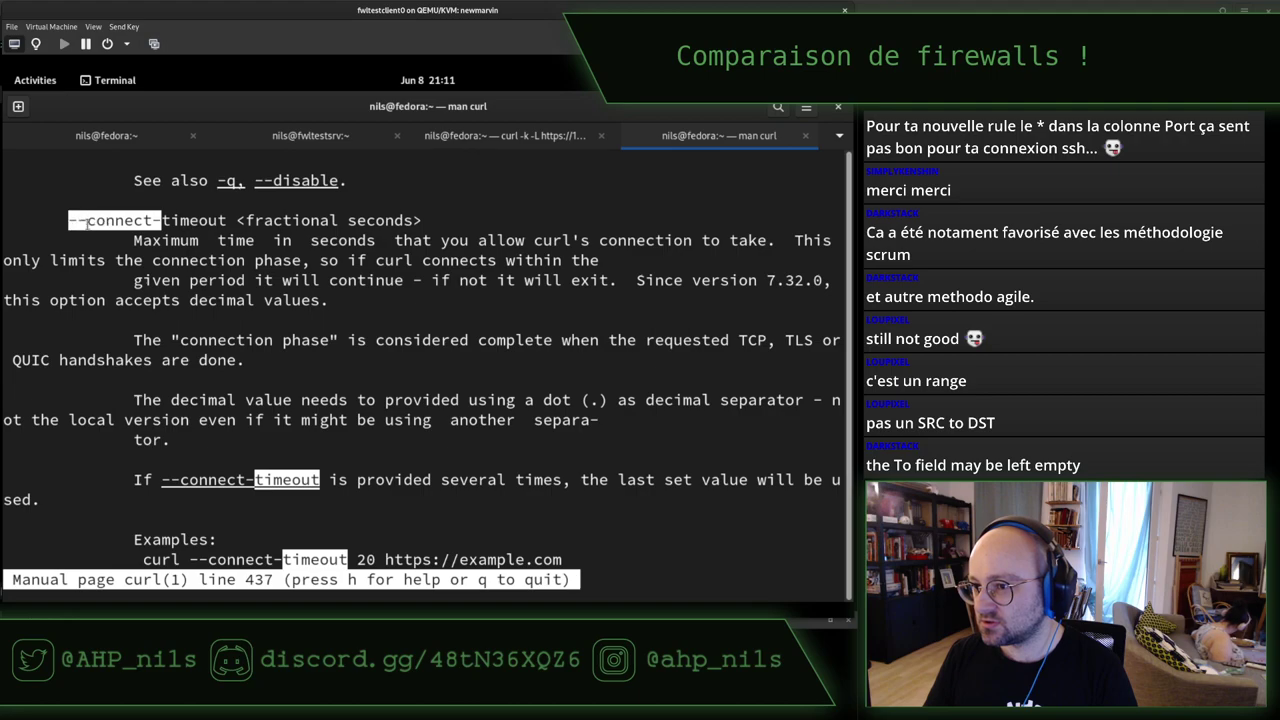
{"action": "right_click", "coordinate": [100, 228]}
{"action": "left_click", "coordinate": [112, 250]}
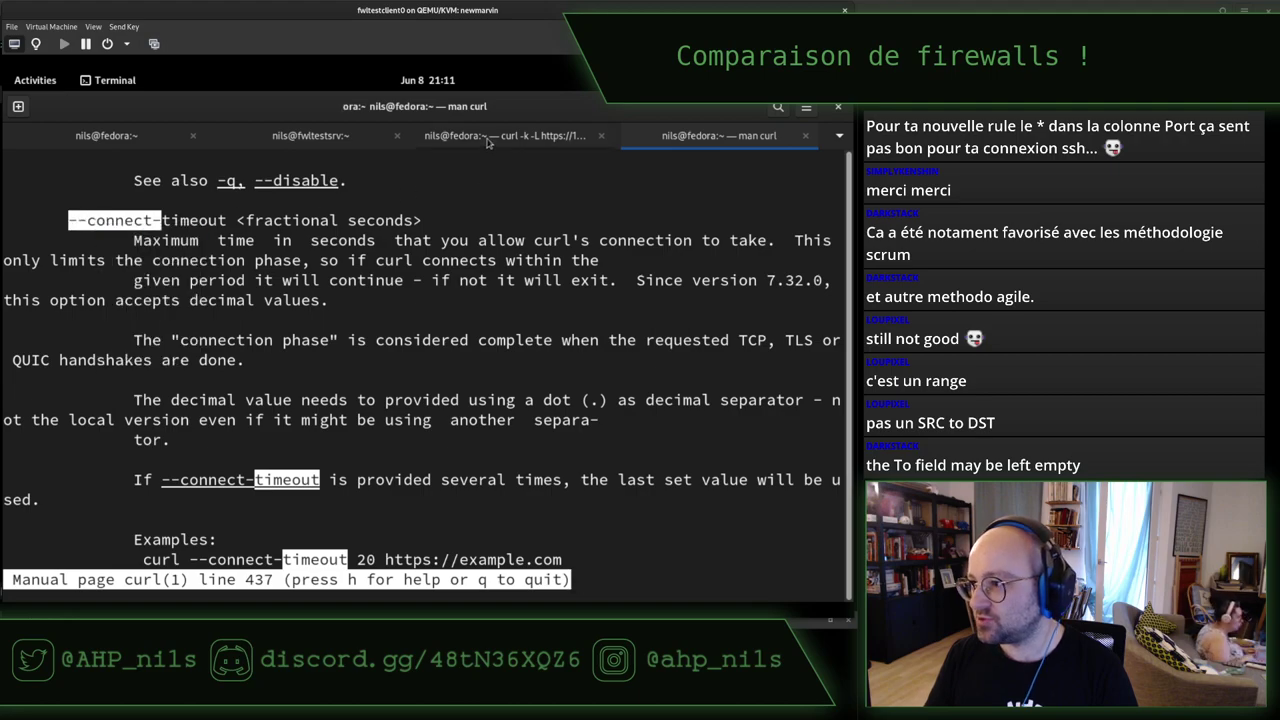
Rerun the curl with --connect-timeout 5, which fails after 5001 ms.
{"action": "left_click", "coordinate": [490, 137]}
{"action": "key", "text": "ctrl+c"}
{"action": "key", "text": "Up"}
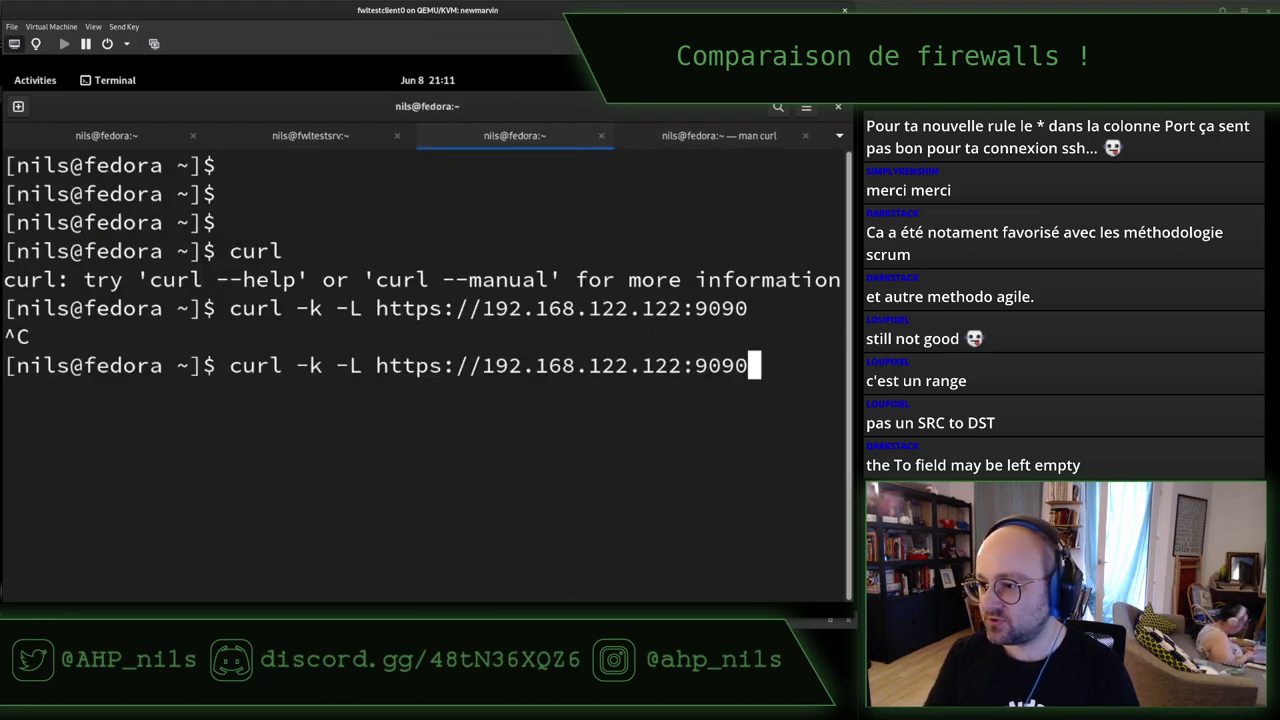
{"action": "key", "text": "Left"}
{"action": "key", "text": "Left"}
{"action": "key", "text": "Left"}
{"action": "key", "text": "Left"}
{"action": "key", "text": "Left"}
{"action": "key", "text": "Left"}
{"action": "key", "text": "Left"}
{"action": "key", "text": "Left"}
{"action": "key", "text": "Left"}
{"action": "key", "text": "Left"}
{"action": "key", "text": "Left"}
{"action": "key", "text": "Left"}
{"action": "key", "text": "Left"}
{"action": "key", "text": "Left"}
{"action": "key", "text": "Left"}
{"action": "key", "text": "Left"}
{"action": "key", "text": "Left"}
{"action": "key", "text": "Left"}
{"action": "key", "text": "Left"}
{"action": "key", "text": "Left"}
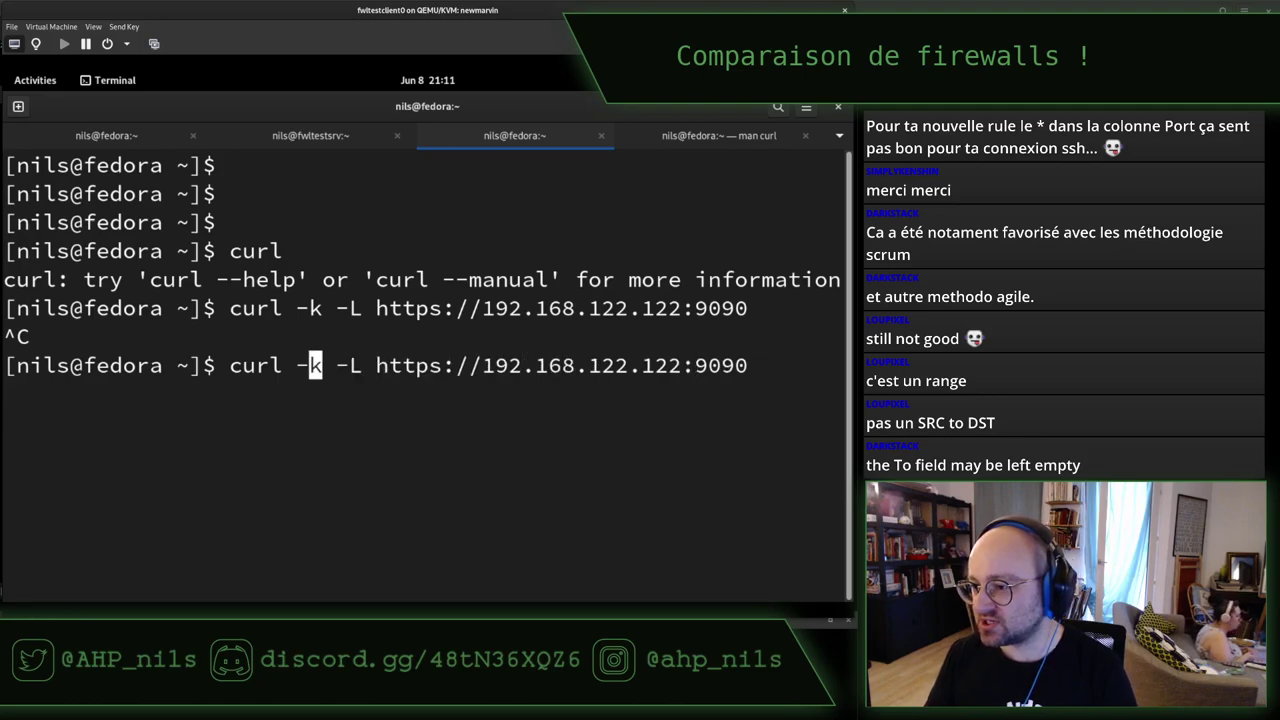
{"action": "key", "text": "Right"}
{"action": "key", "text": "Right"}
{"action": "key", "text": "Right"}
{"action": "key", "text": "Right"}
{"action": "key", "text": "ctrl+shift+v"}
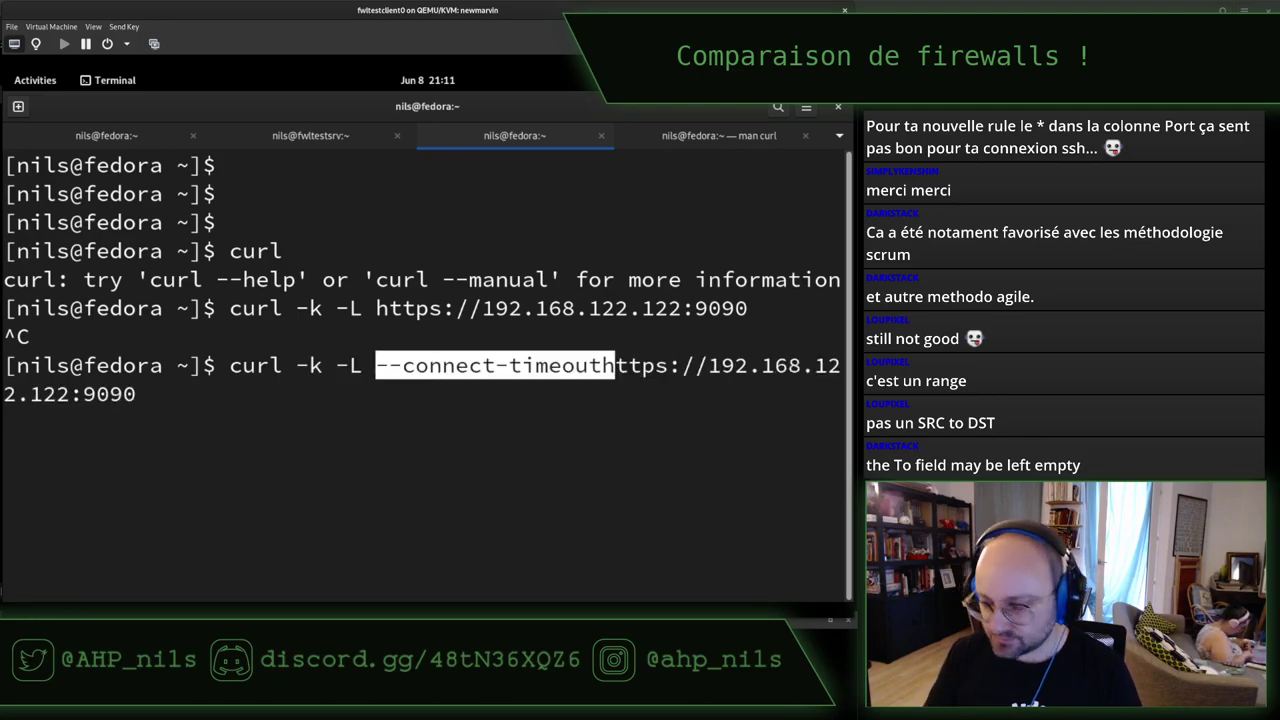
{"action": "type", "text": "5"}
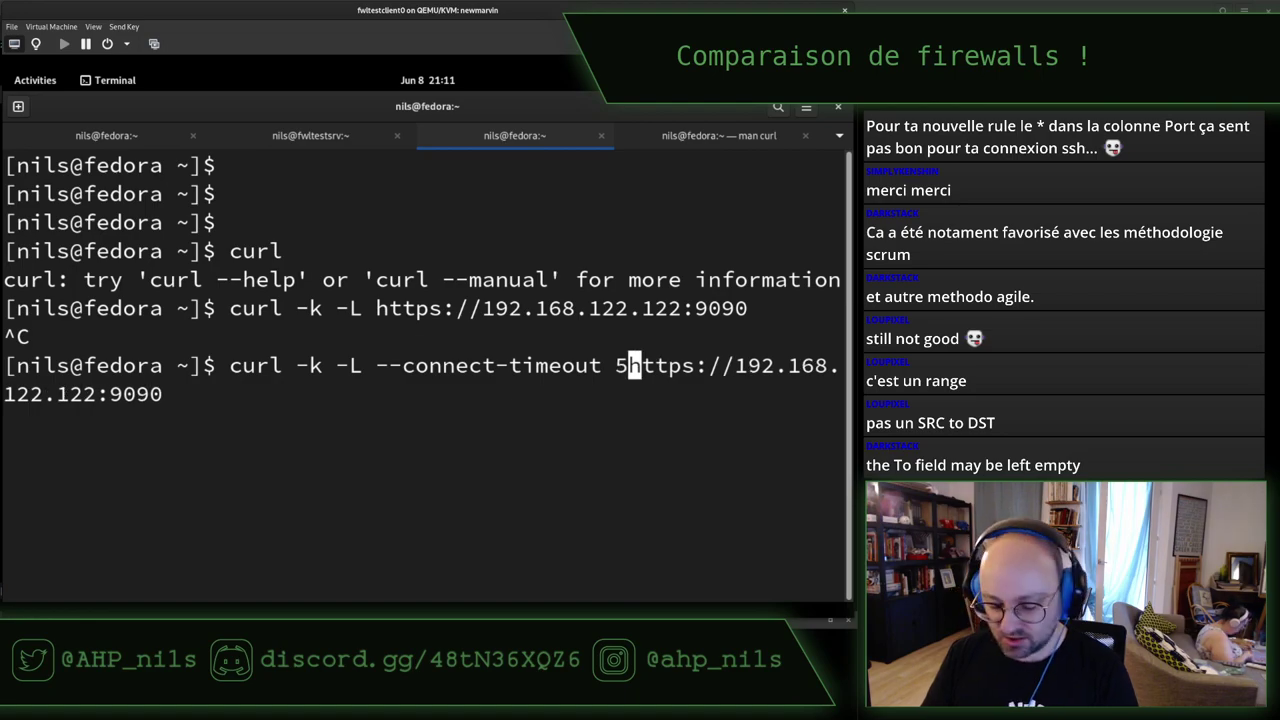
{"action": "key", "text": "Return"}
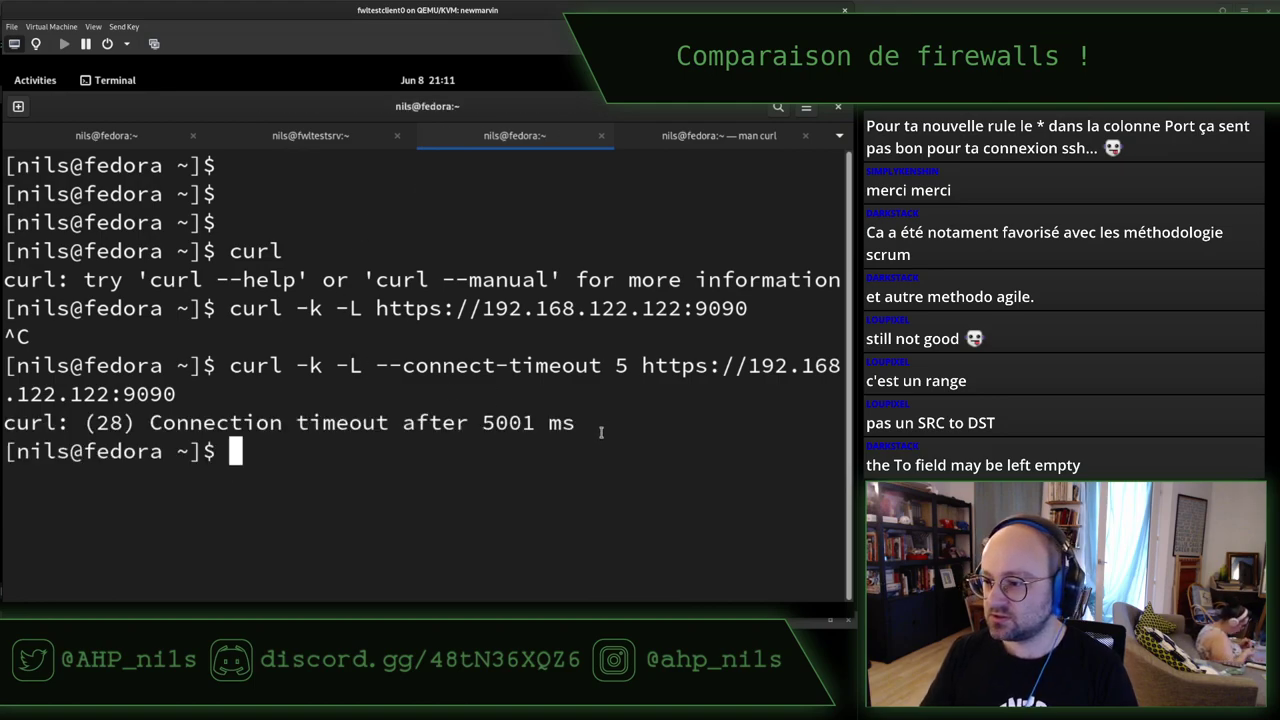
{"action": "left_click_drag", "start_coordinate": [576, 422], "coordinate": [230, 422]}
{"action": "left_click", "coordinate": [291, 263]}
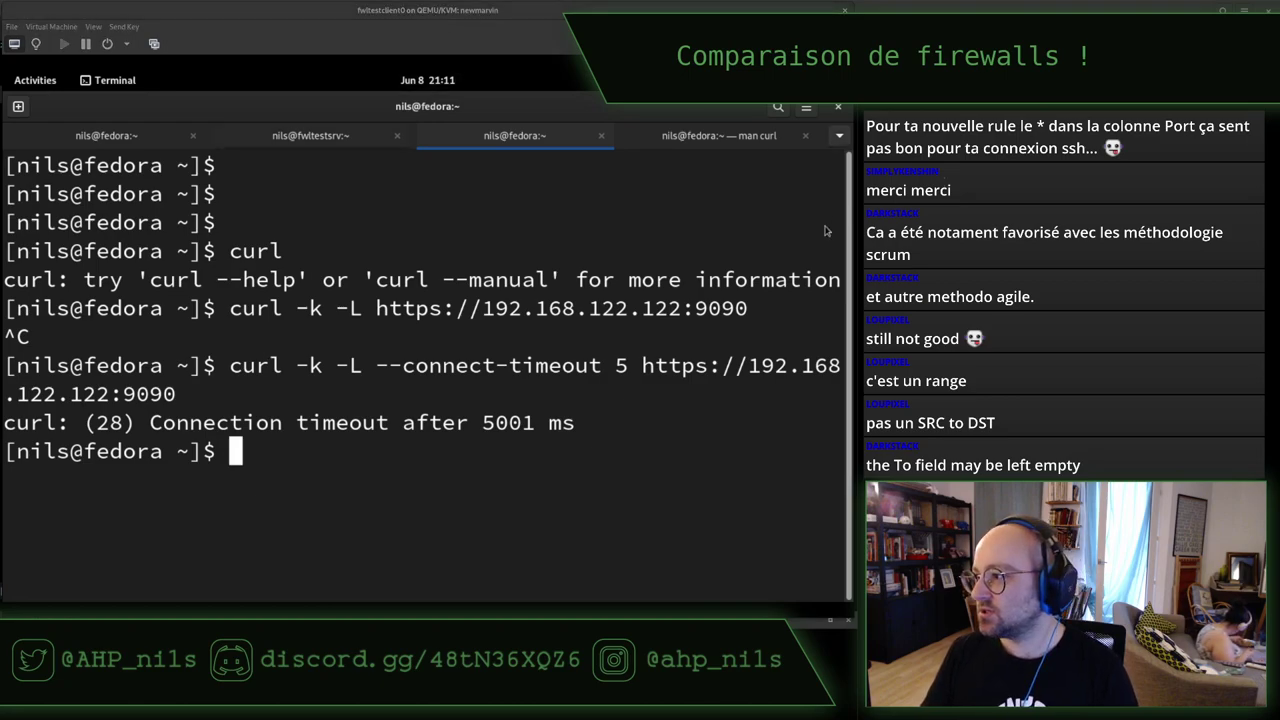
{"action": "key", "text": "alt+Tab"}
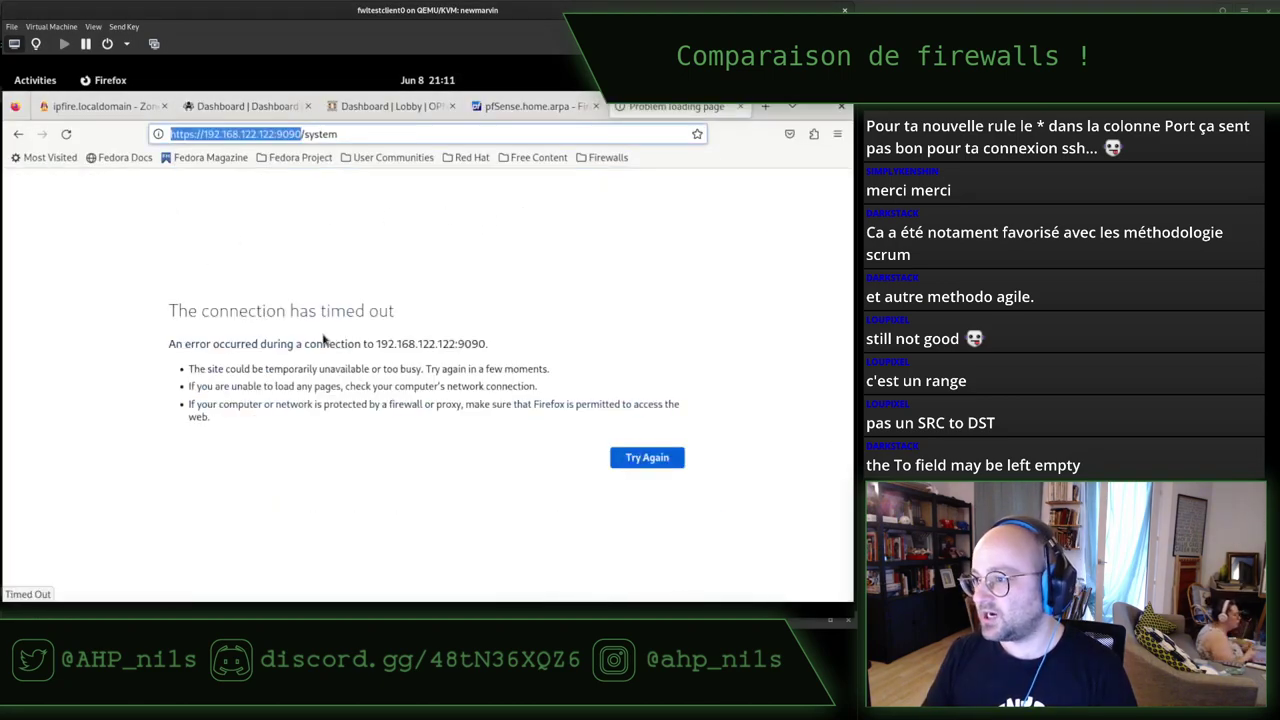
Reload the pfSense Firewall / Rules / LAN page, resending the page data.
{"action": "triple_click", "coordinate": [293, 310]}
{"action": "left_click", "coordinate": [490, 293]}
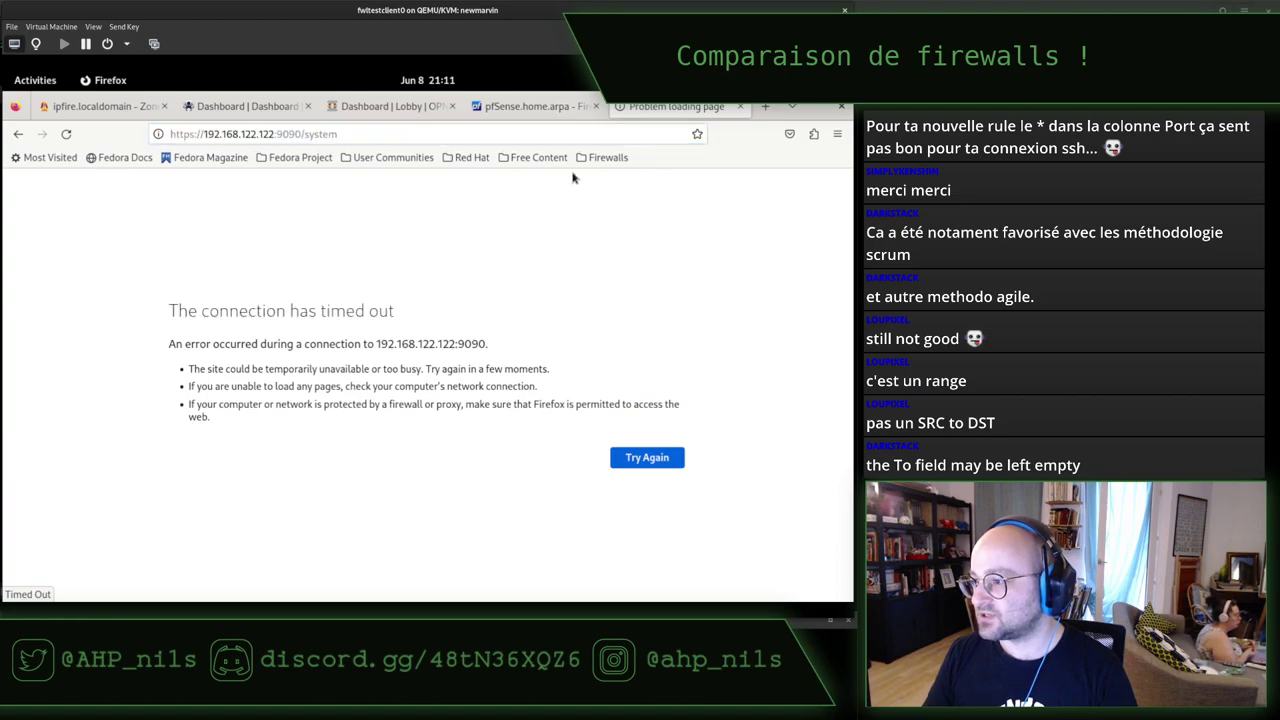
{"action": "left_click", "coordinate": [530, 106]}
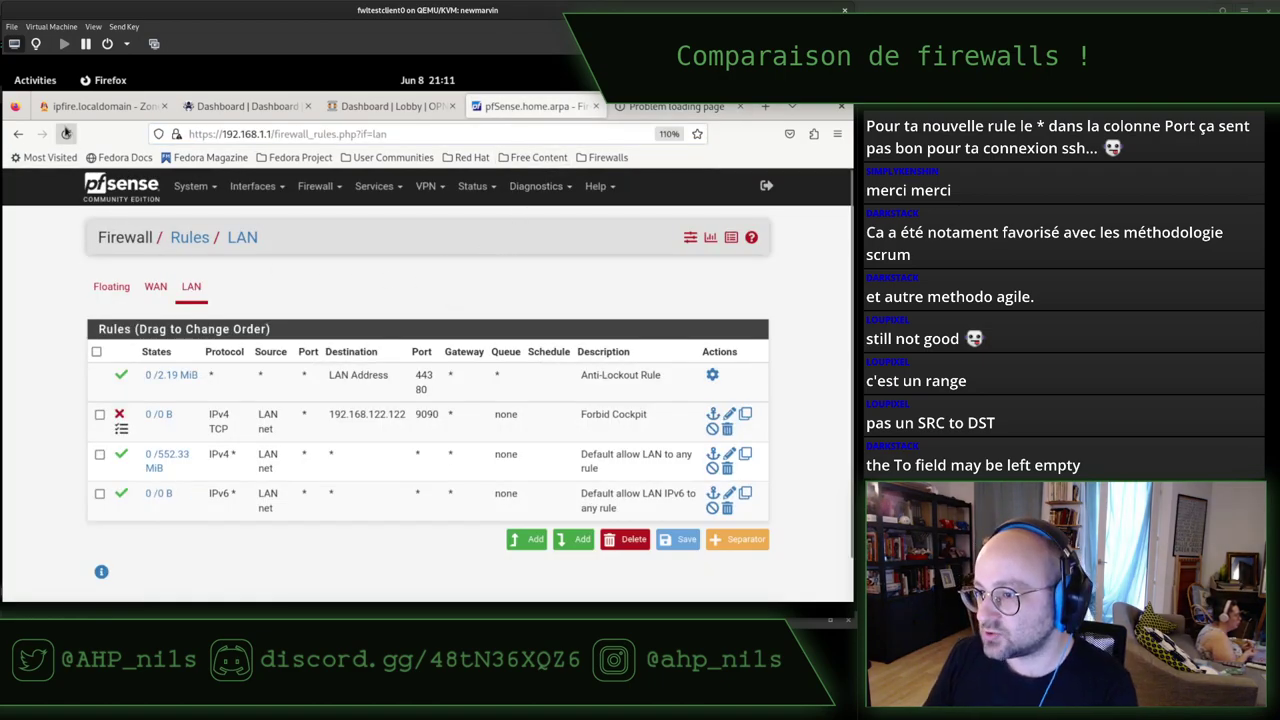
{"action": "left_click", "coordinate": [66, 133]}
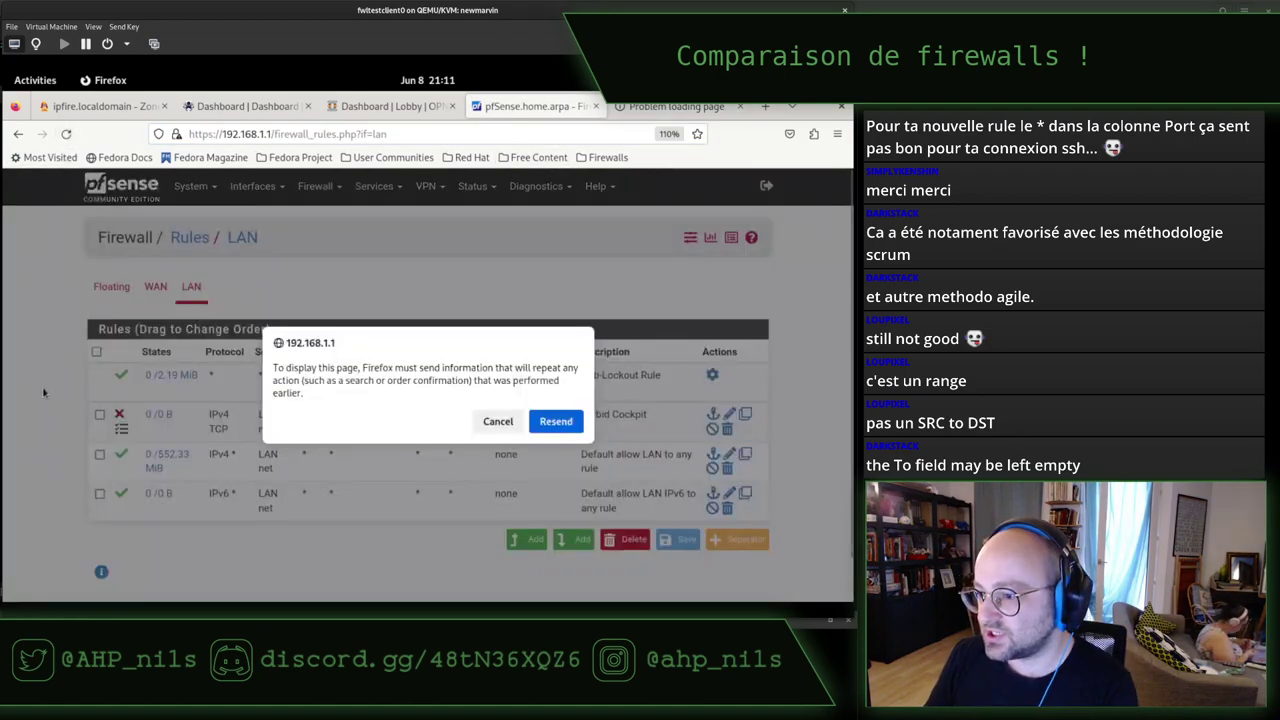
{"action": "left_click", "coordinate": [555, 420]}
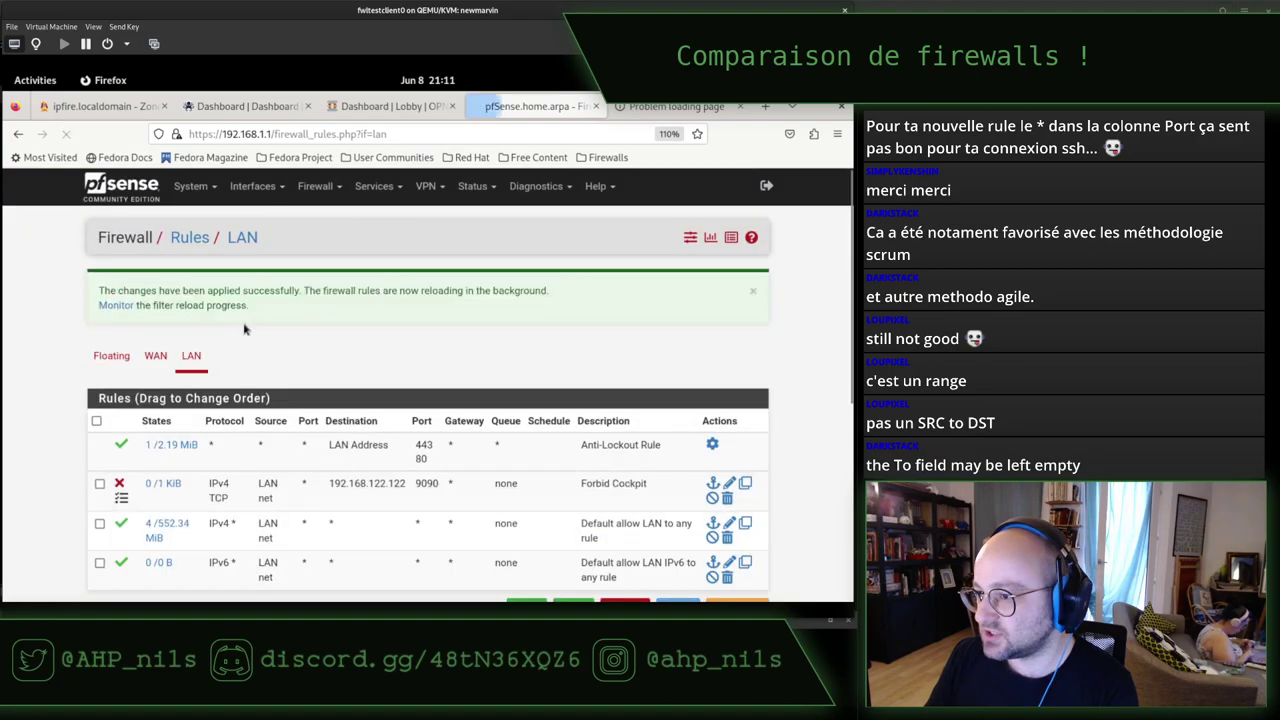
Open Forbid Cockpit's states, showing two established LAN TCP states including ssh to 192.168.122.122:22.
{"action": "left_click", "coordinate": [160, 492]}
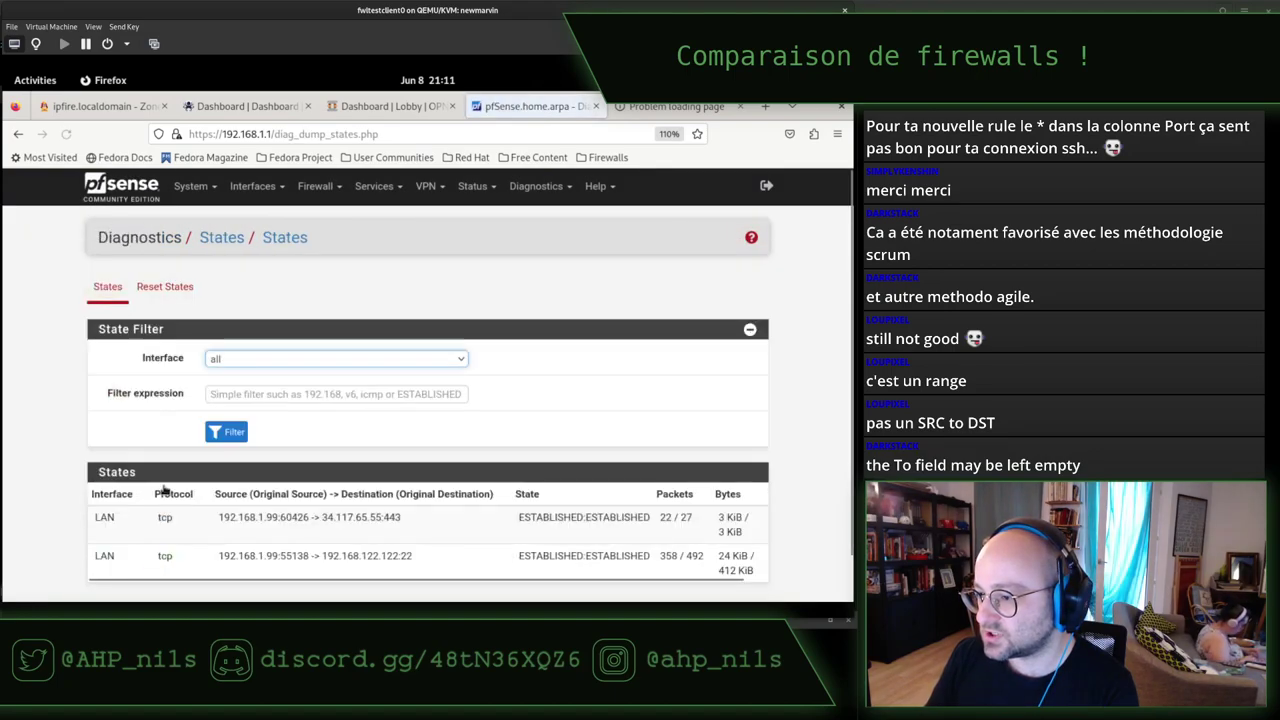
{"action": "scroll", "coordinate": [362, 427], "scroll_direction": "down", "scroll_amount": 1}
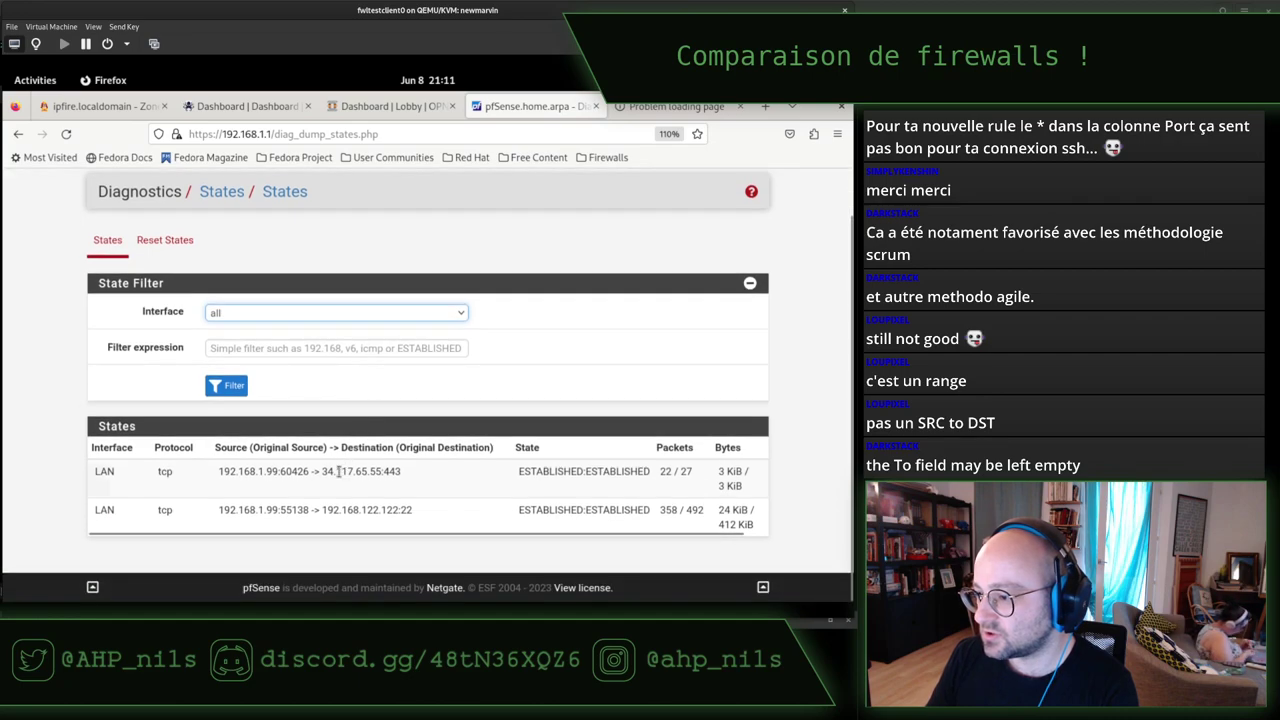
{"action": "triple_click", "coordinate": [530, 512]}
{"action": "double_click", "coordinate": [298, 510]}
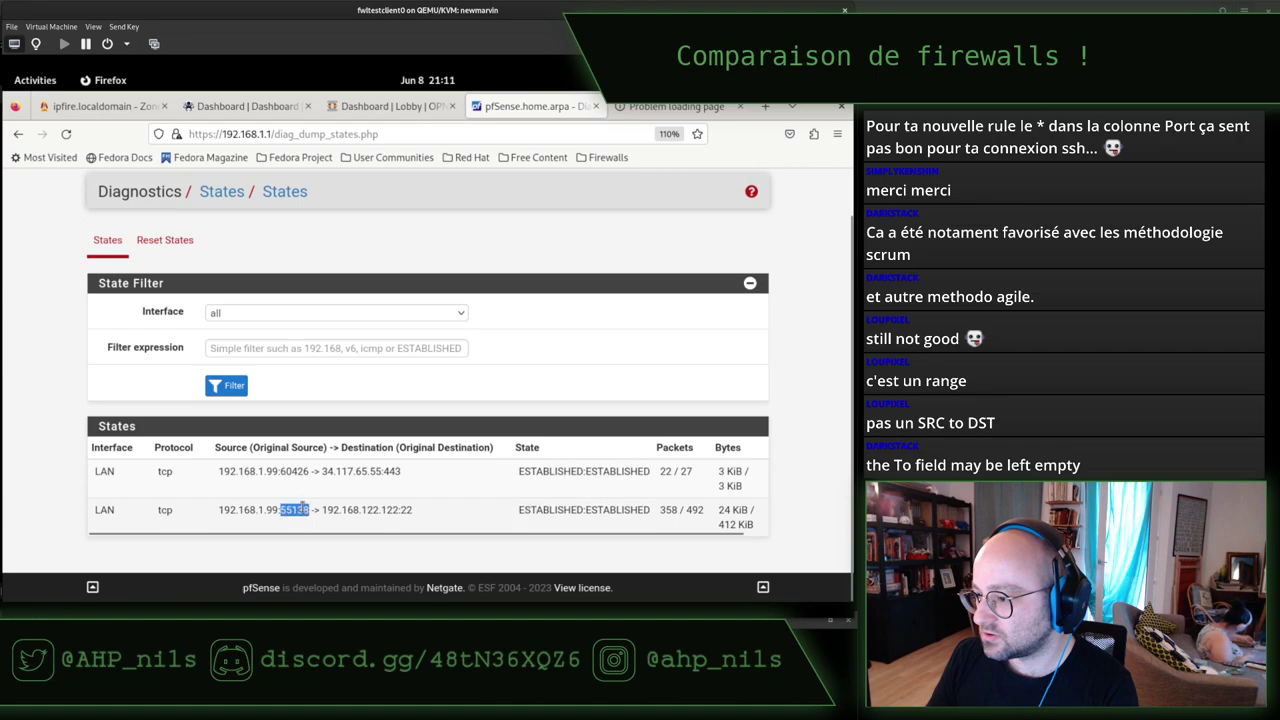
{"action": "triple_click", "coordinate": [303, 509]}
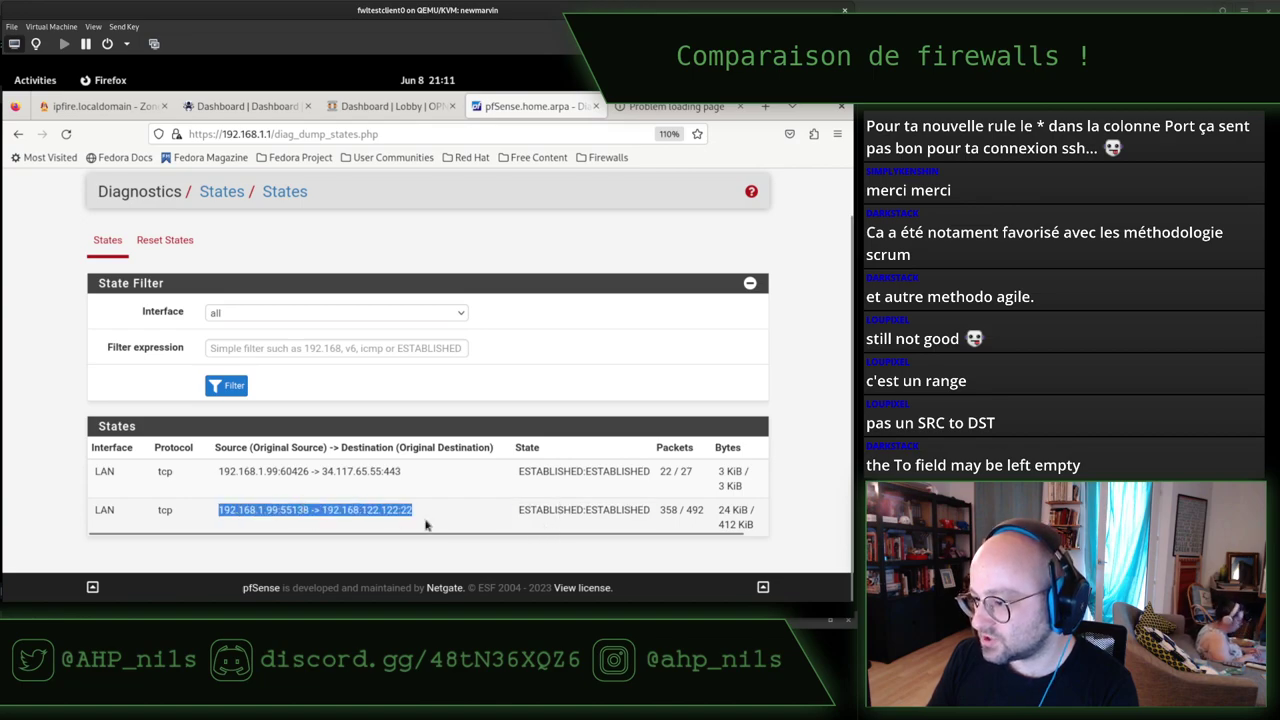
{"action": "left_click", "coordinate": [376, 524]}
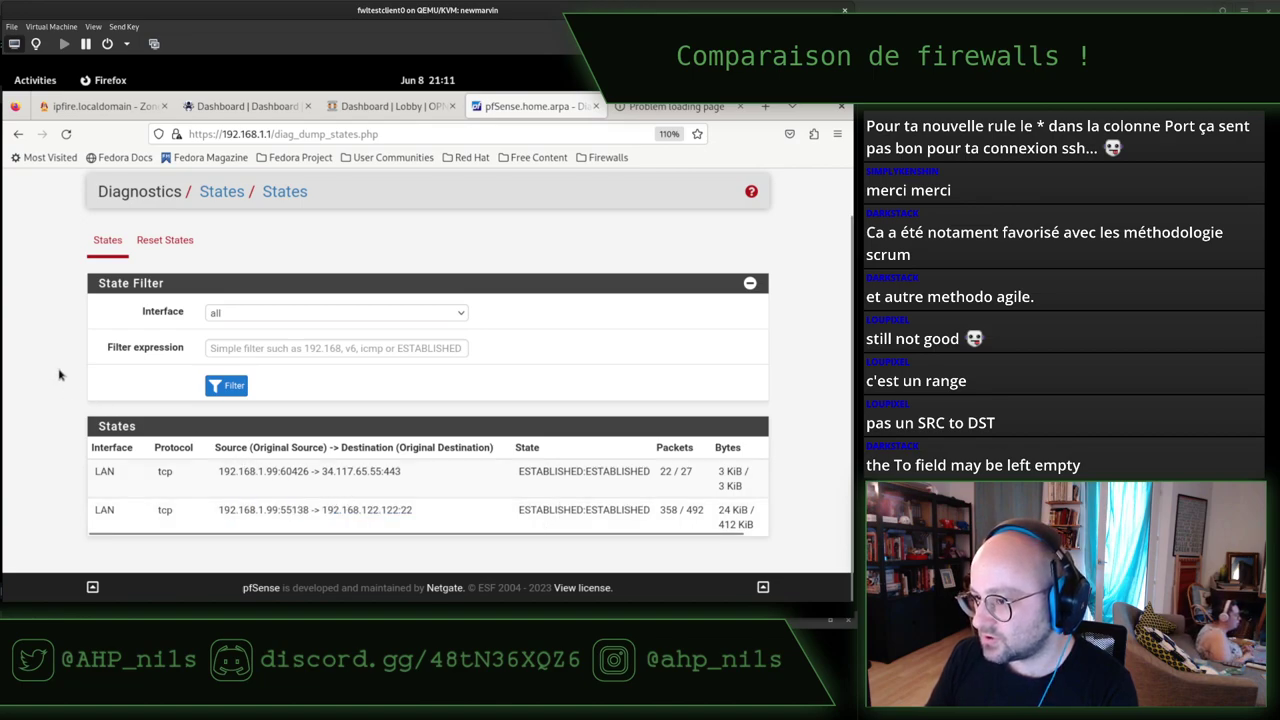
{"action": "scroll", "coordinate": [63, 371], "scroll_direction": "up", "scroll_amount": 1}
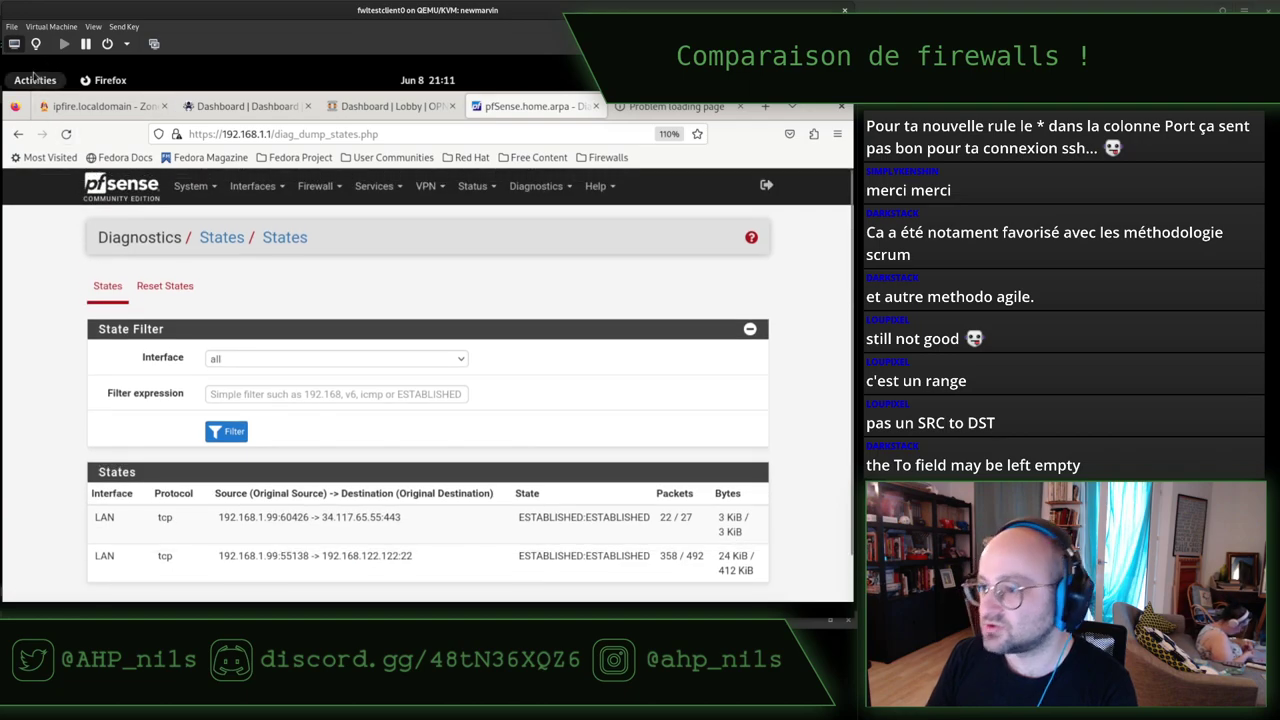
{"action": "left_click", "coordinate": [18, 136]}
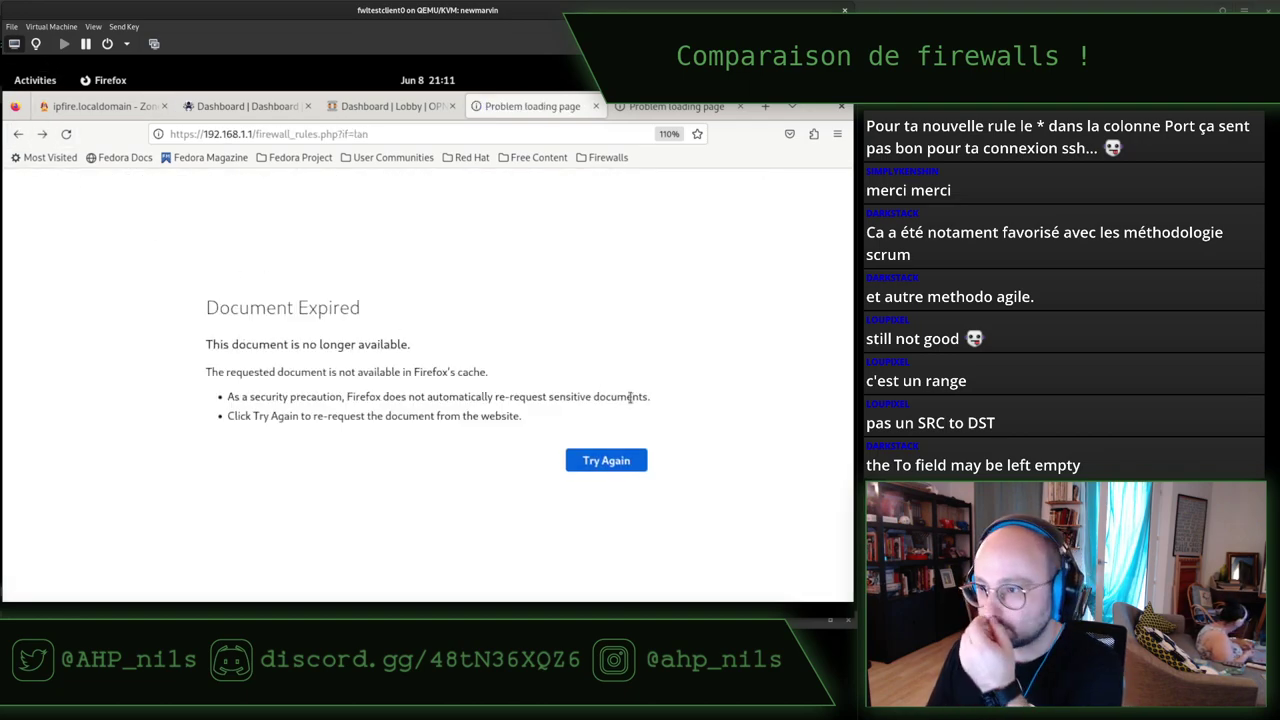
{"action": "left_click", "coordinate": [615, 459]}
{"action": "left_click", "coordinate": [553, 422]}
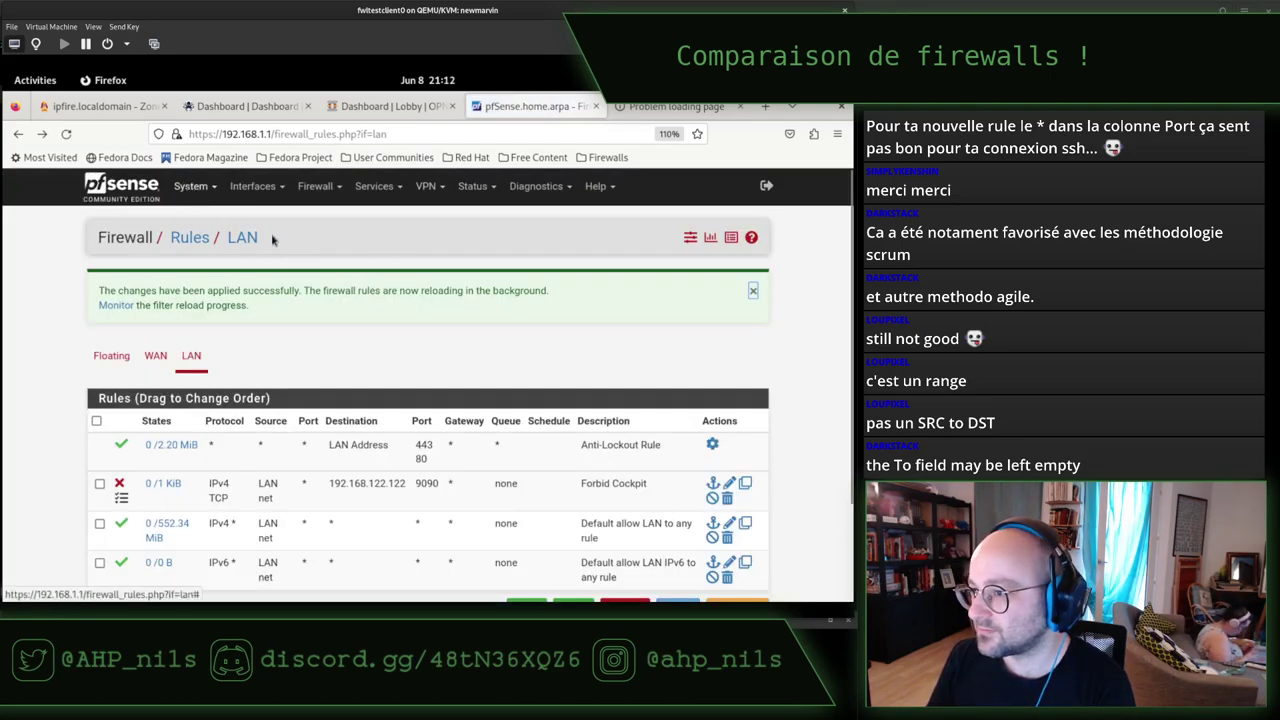
{"action": "scroll", "coordinate": [352, 279], "scroll_direction": "down", "scroll_amount": 2}
{"action": "scroll", "coordinate": [352, 279], "scroll_direction": "up", "scroll_amount": 2}
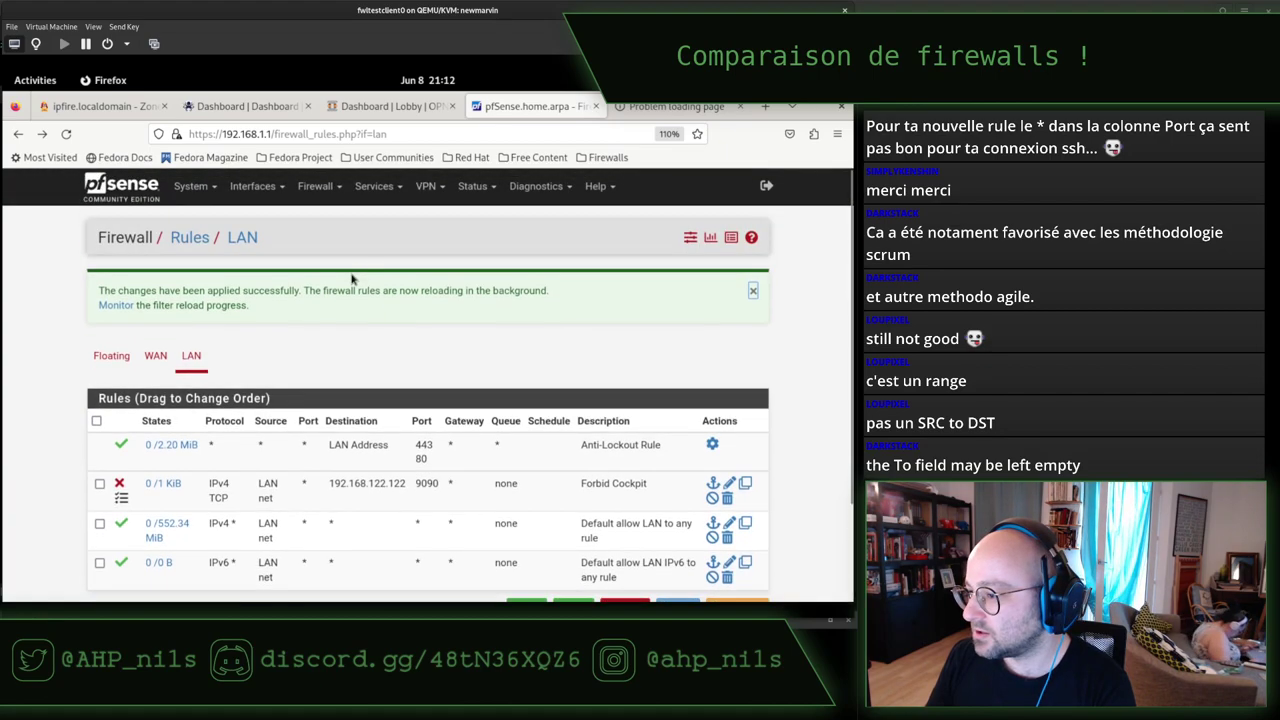
{"action": "left_click", "coordinate": [323, 192]}
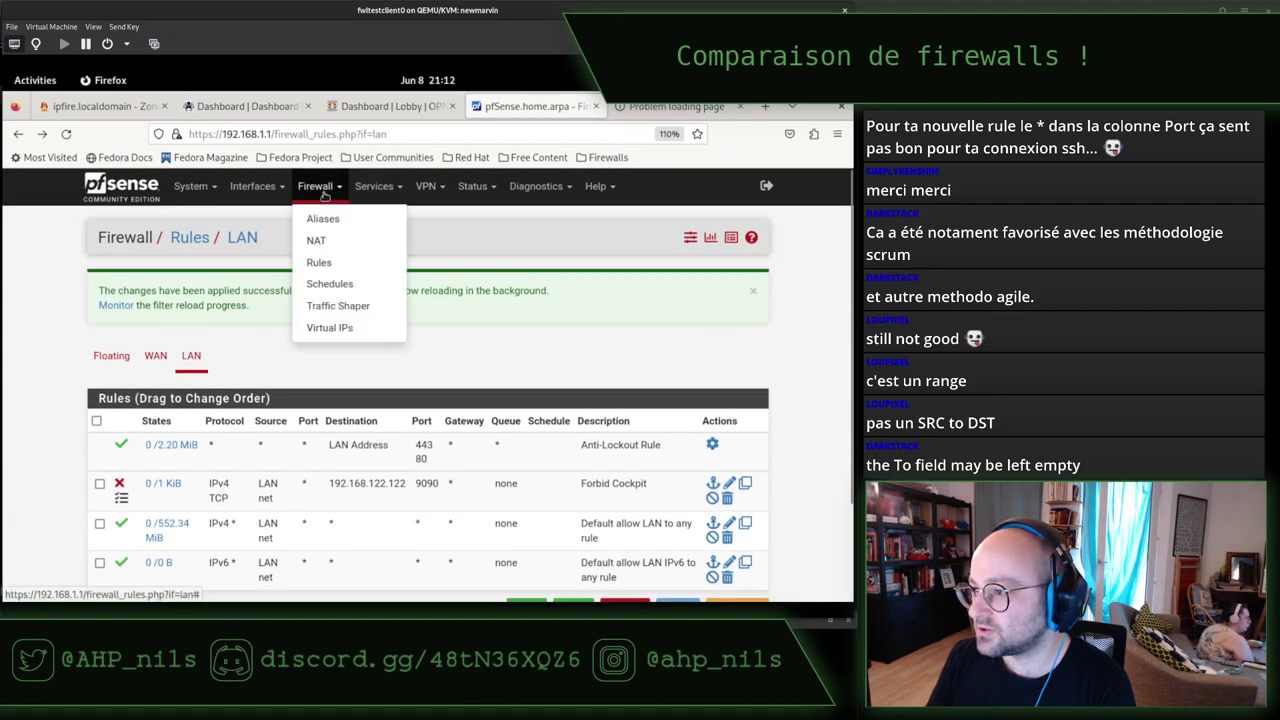
{"action": "left_click", "coordinate": [474, 188]}
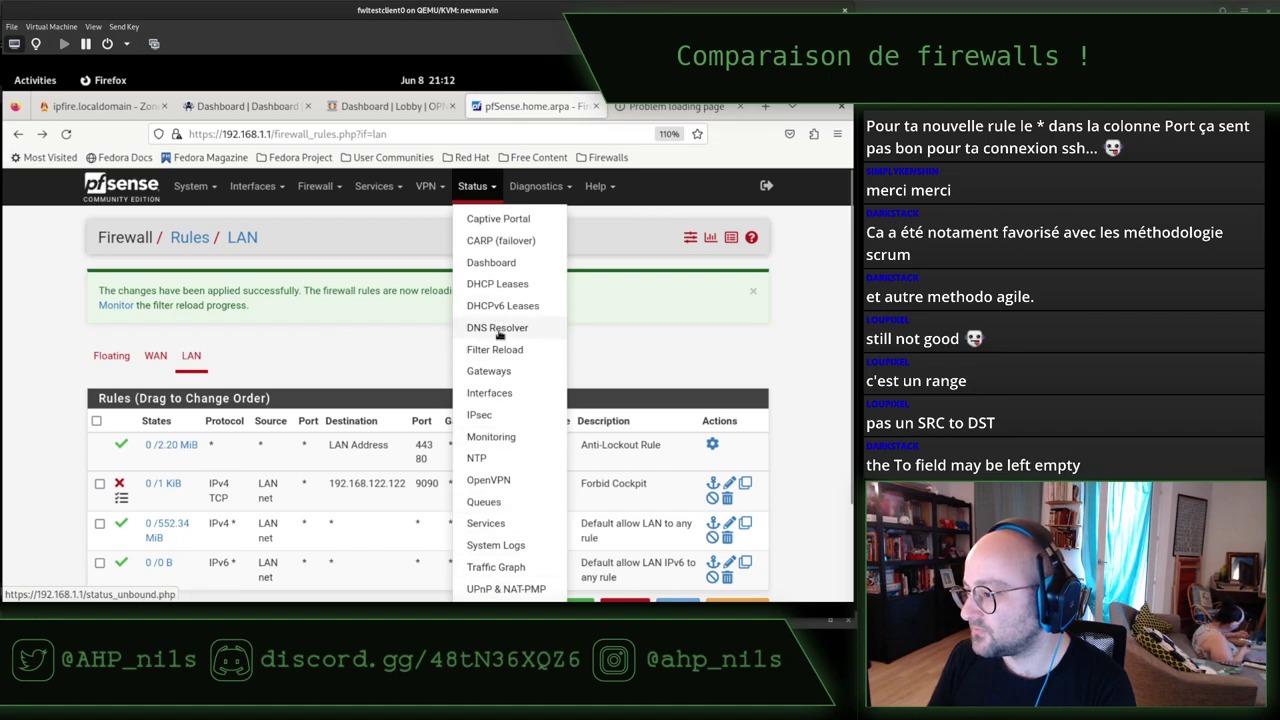
{"action": "left_click", "coordinate": [531, 190]}
{"action": "left_click", "coordinate": [597, 189]}
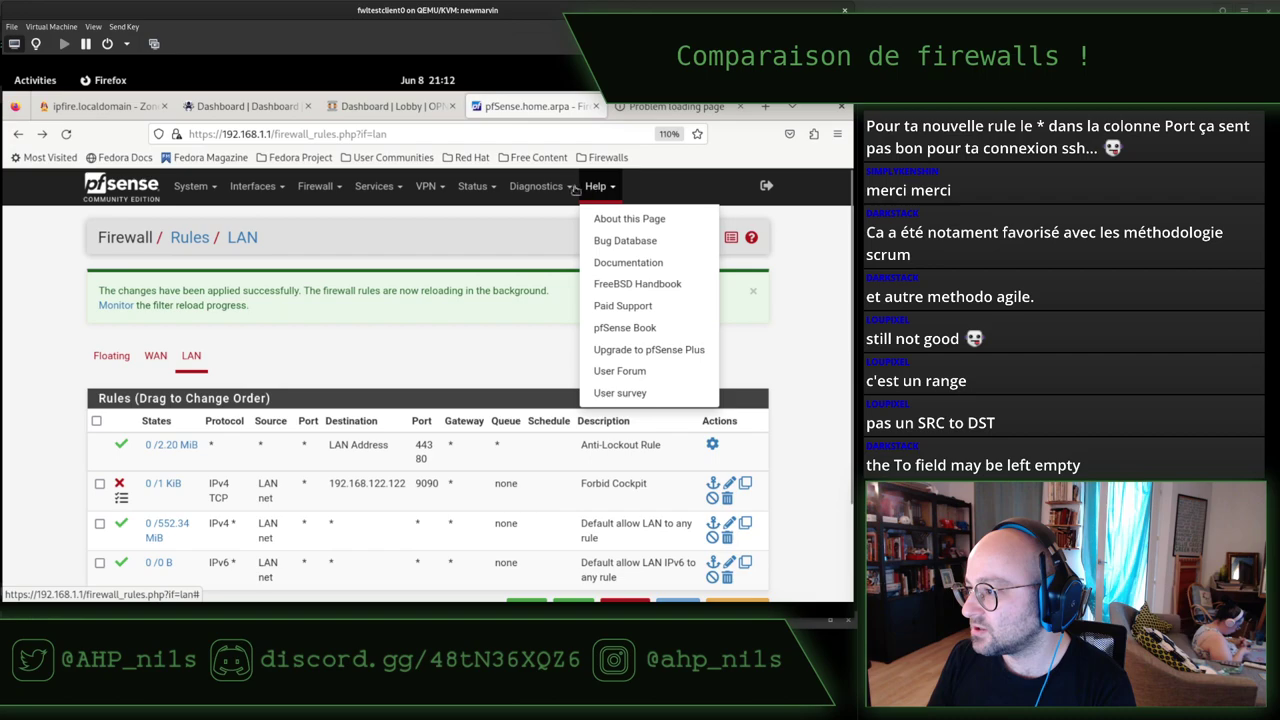
{"action": "left_click", "coordinate": [472, 187]}
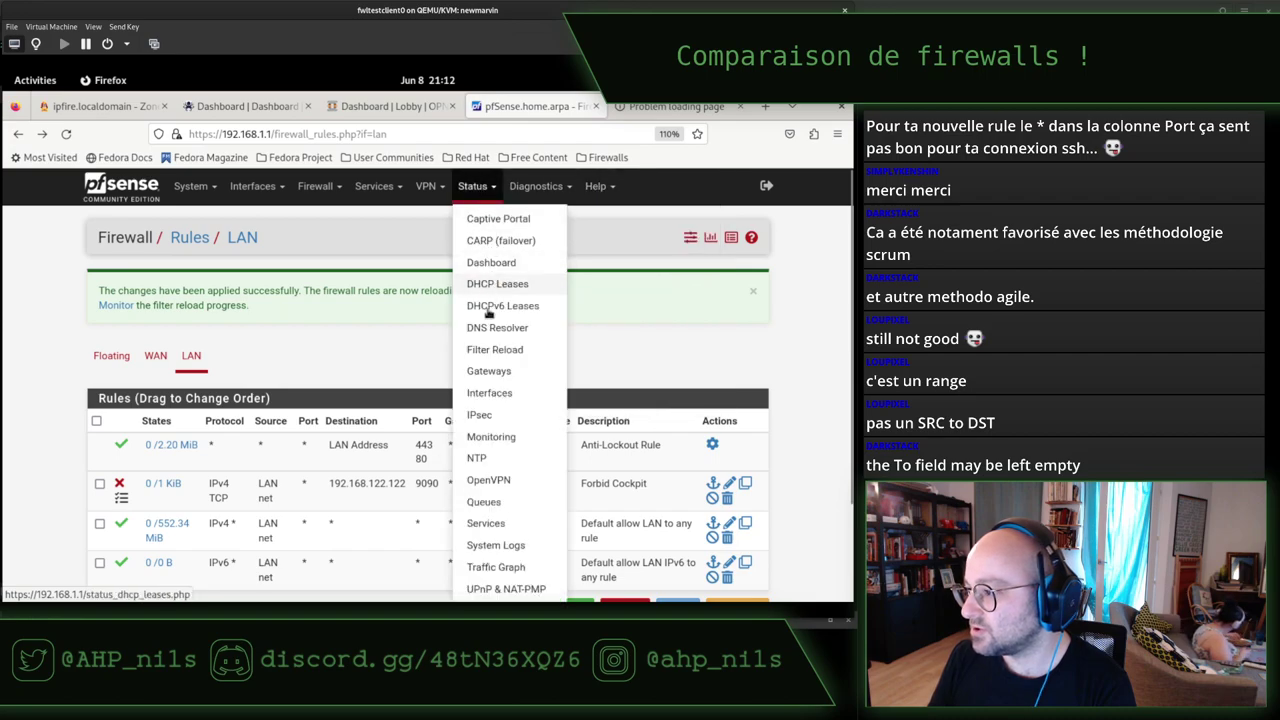
{"action": "left_click", "coordinate": [492, 265]}
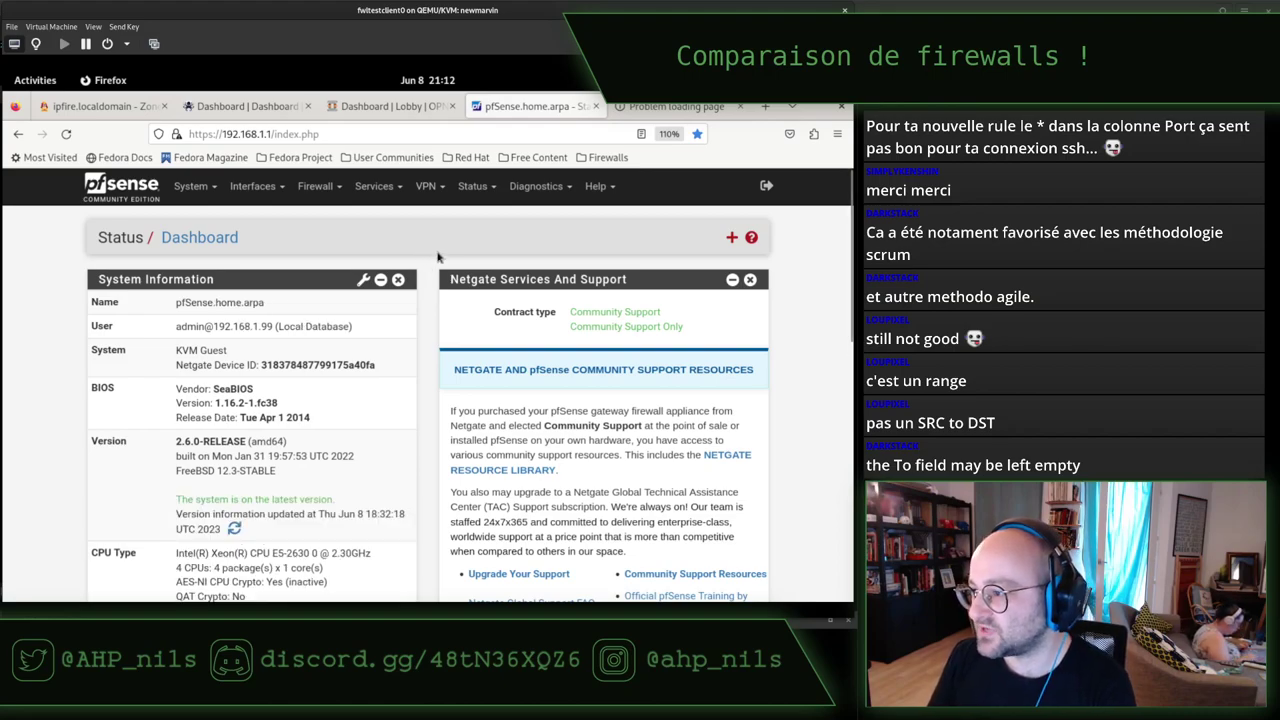
{"action": "scroll", "coordinate": [438, 302], "scroll_direction": "down", "scroll_amount": 8}
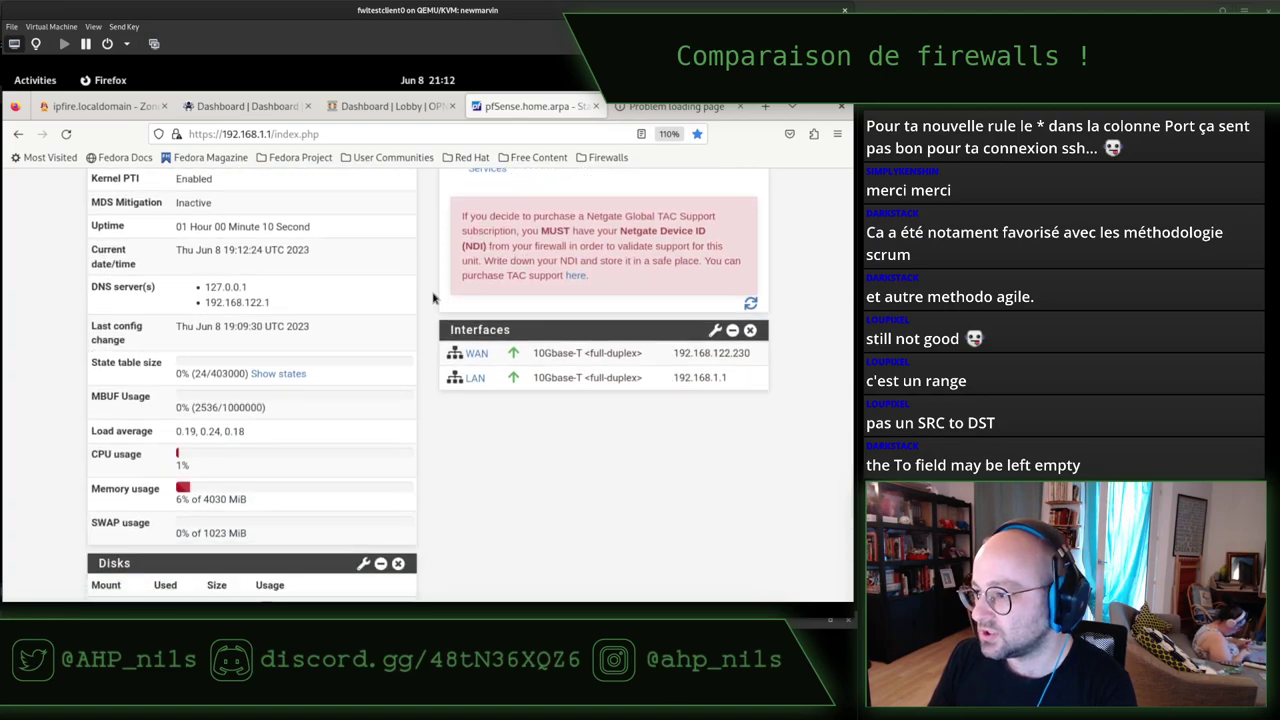
{"action": "scroll", "coordinate": [432, 296], "scroll_direction": "down", "scroll_amount": 2}
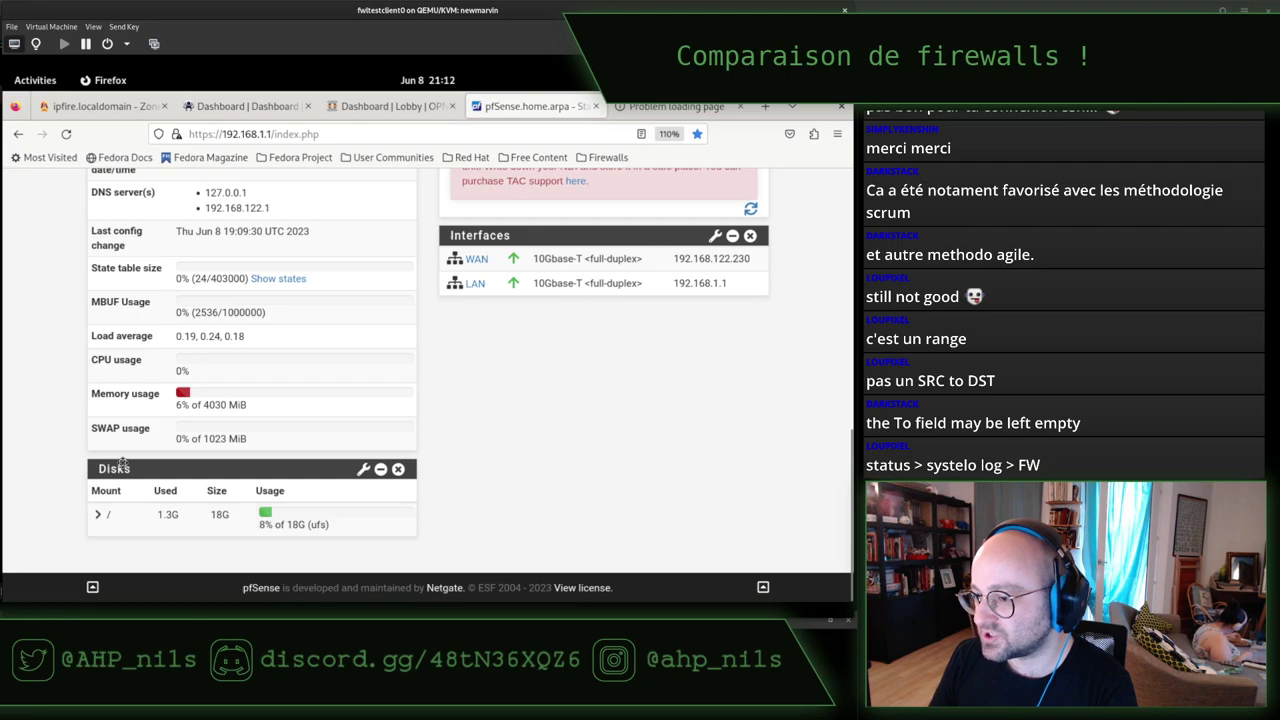
{"action": "scroll", "coordinate": [122, 466], "scroll_direction": "up", "scroll_amount": 10}
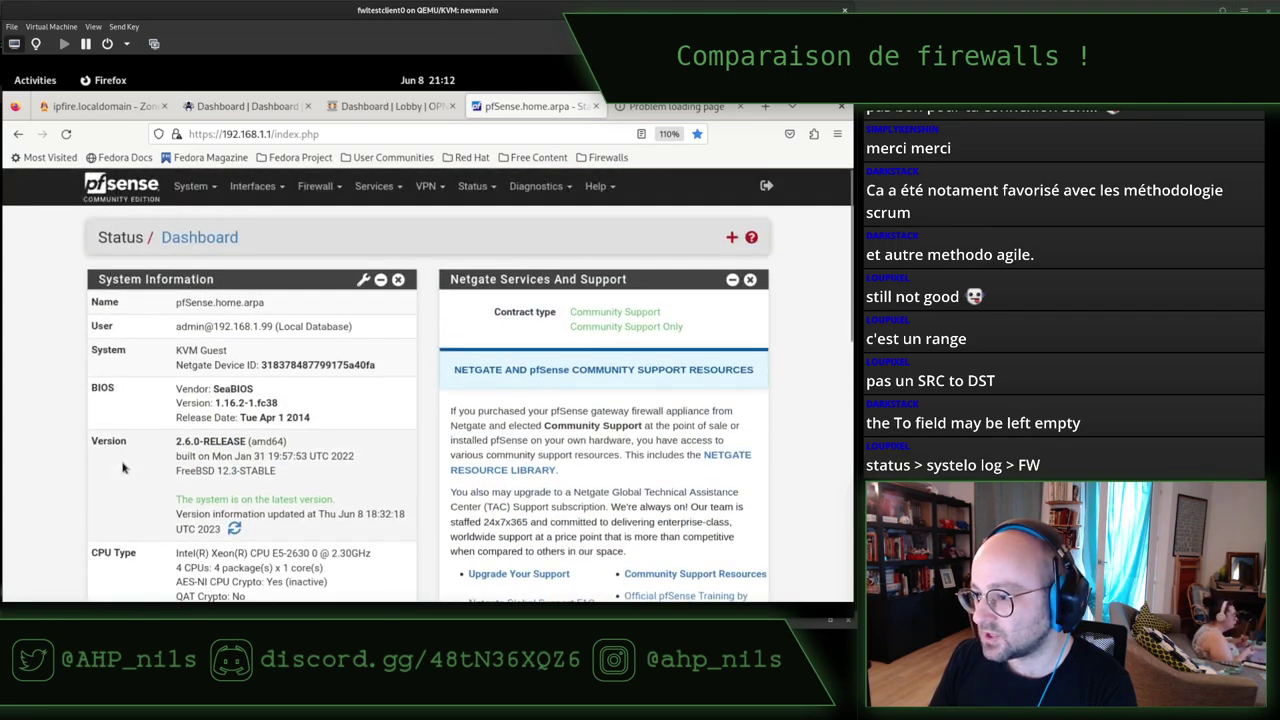
Open Diagnostics > pfInfo and check vtnet1's blocked packets: 22 inbound, 121 outbound.
{"action": "left_click", "coordinate": [512, 186]}
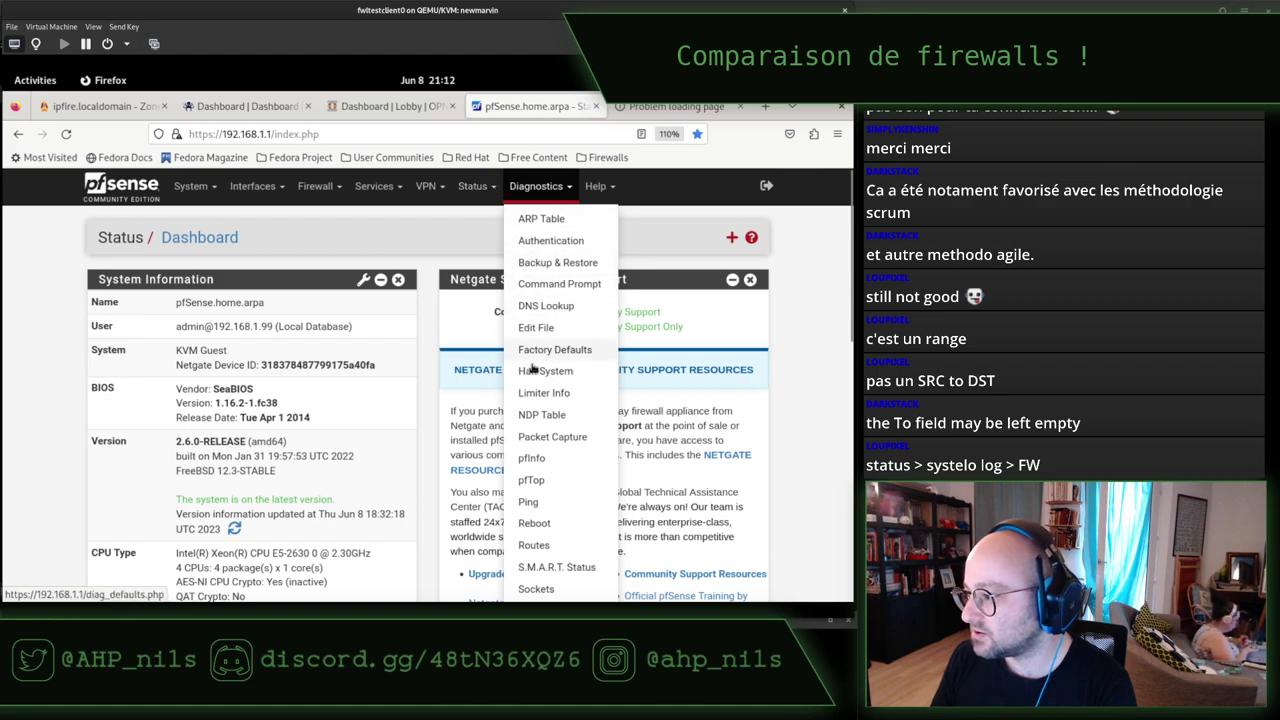
{"action": "left_click", "coordinate": [531, 461]}
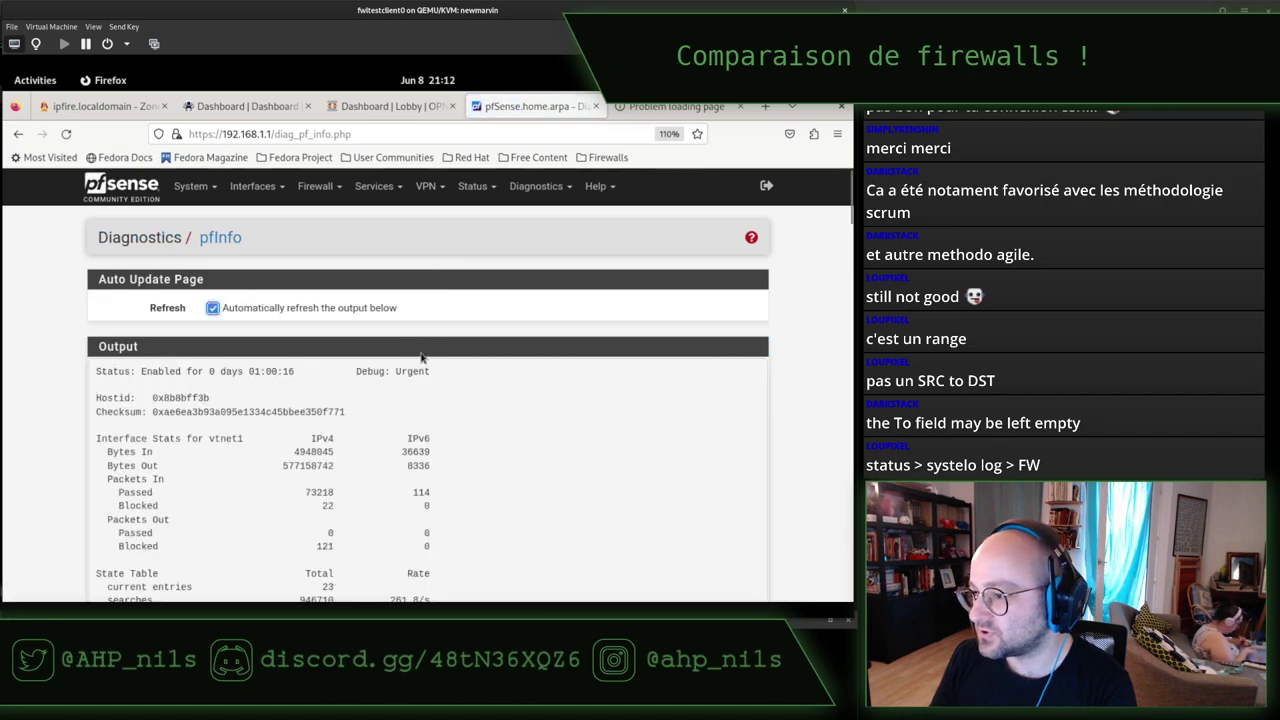
{"action": "scroll", "coordinate": [473, 335], "scroll_direction": "down", "scroll_amount": 5}
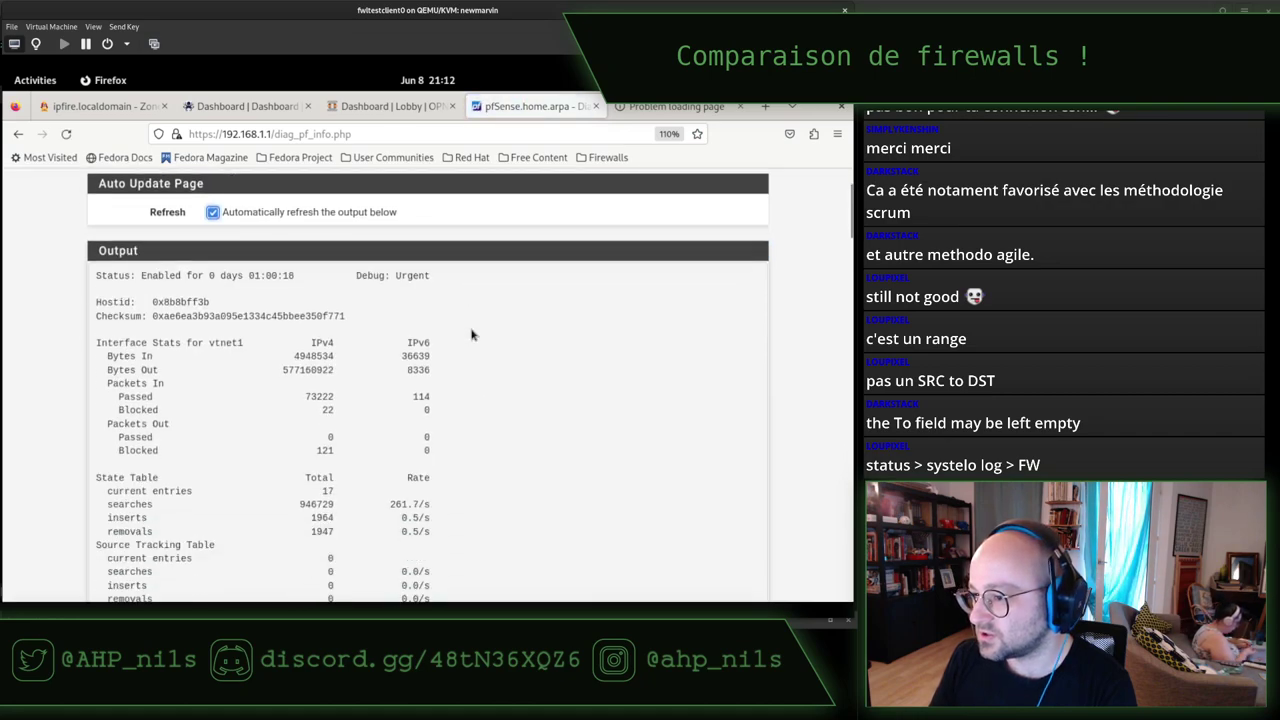
{"action": "scroll", "coordinate": [473, 335], "scroll_direction": "up", "scroll_amount": 3}
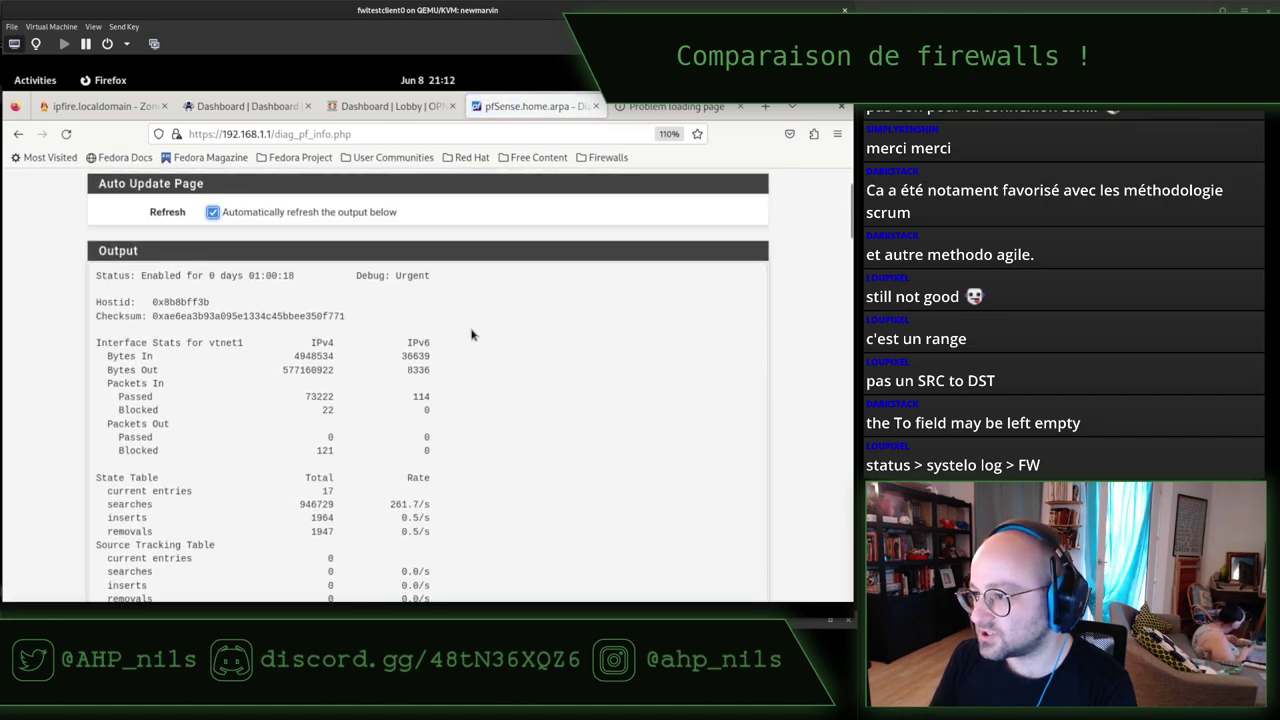
{"action": "triple_click", "coordinate": [135, 410]}
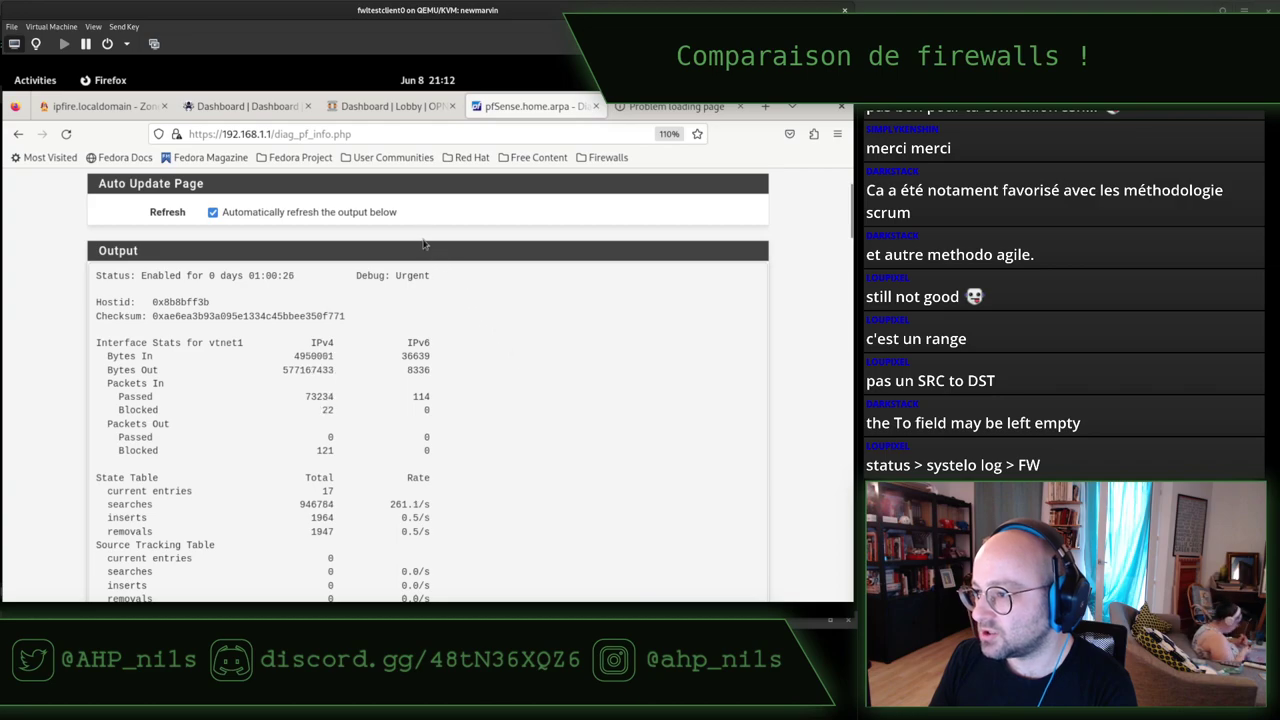
{"action": "scroll", "coordinate": [423, 243], "scroll_direction": "up", "scroll_amount": 2}
{"action": "left_click", "coordinate": [536, 186]}
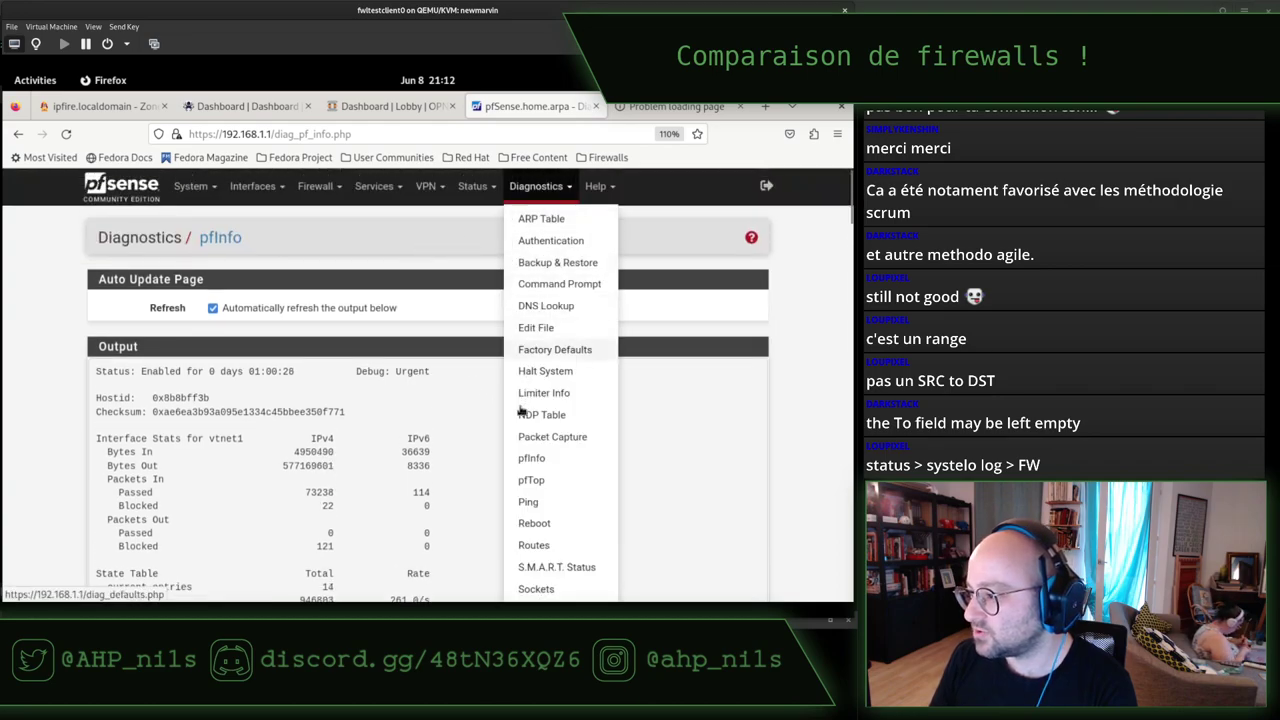
Filter pfTop on 'dst host 192.168.122.122' and highlight the two matching states.
{"action": "left_click", "coordinate": [531, 480]}
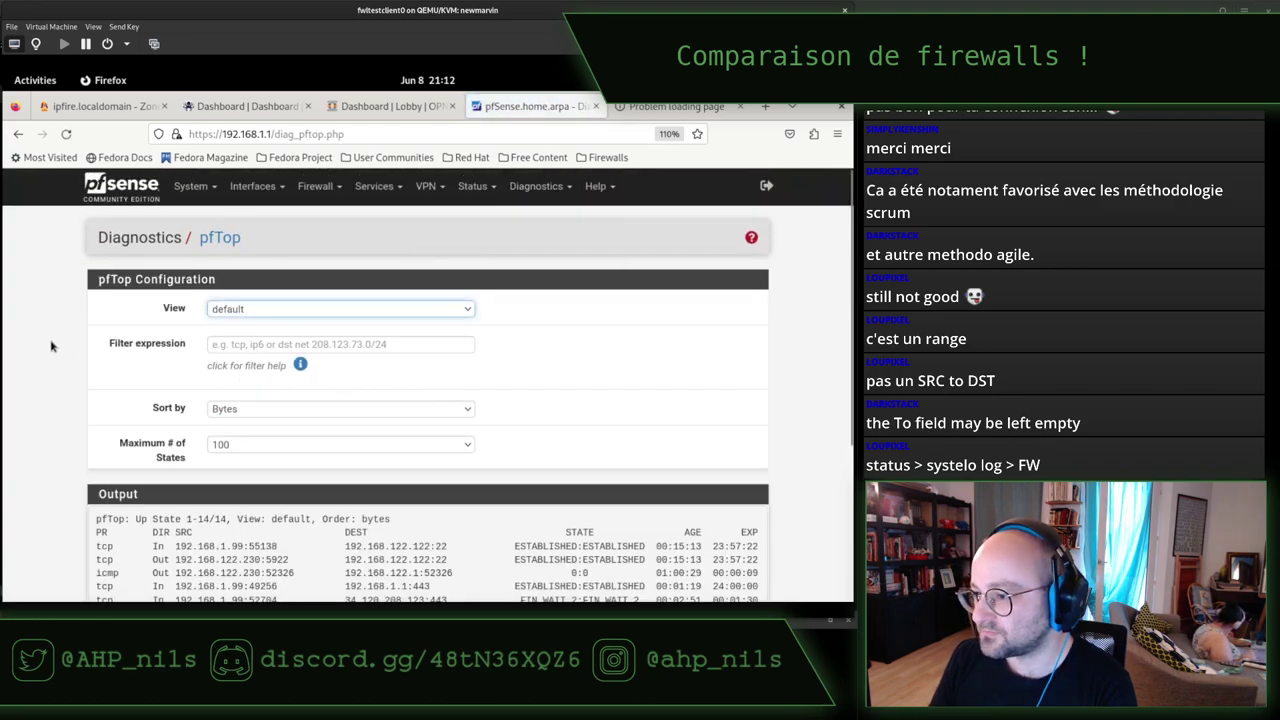
{"action": "scroll", "coordinate": [67, 333], "scroll_direction": "down", "scroll_amount": 3}
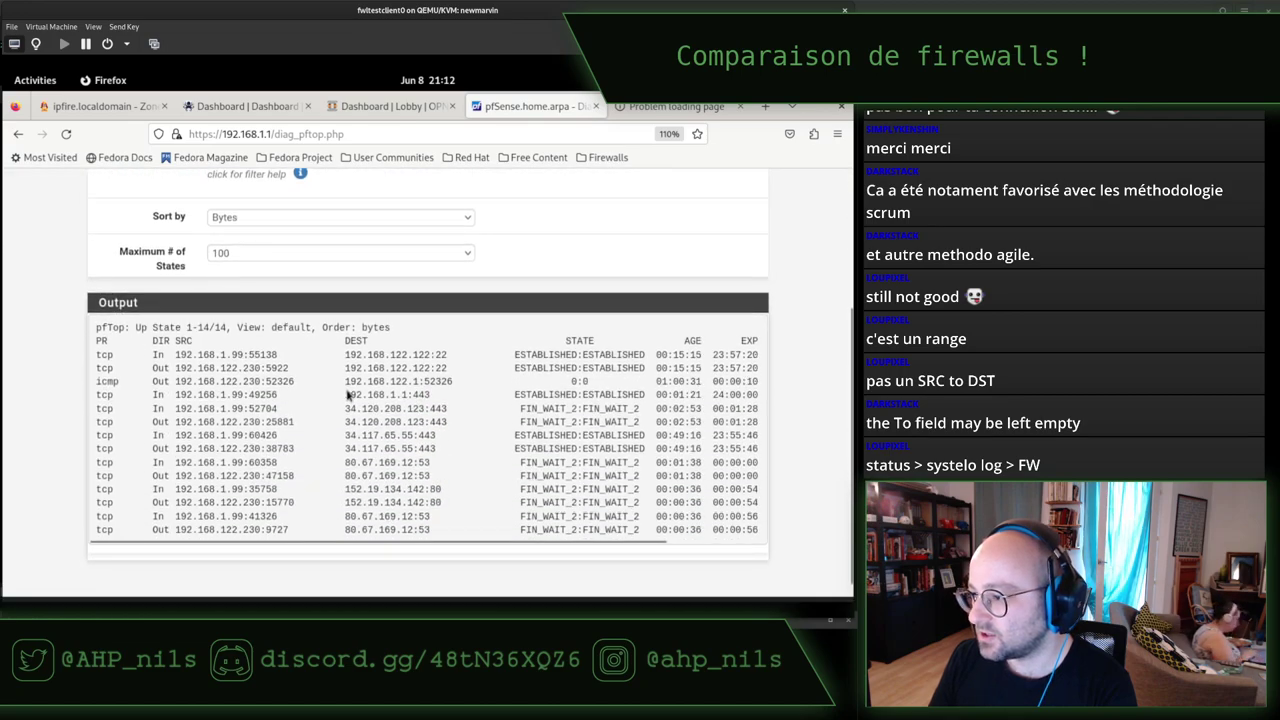
{"action": "scroll", "coordinate": [347, 389], "scroll_direction": "down", "scroll_amount": 1}
{"action": "scroll", "coordinate": [348, 390], "scroll_direction": "up", "scroll_amount": 3}
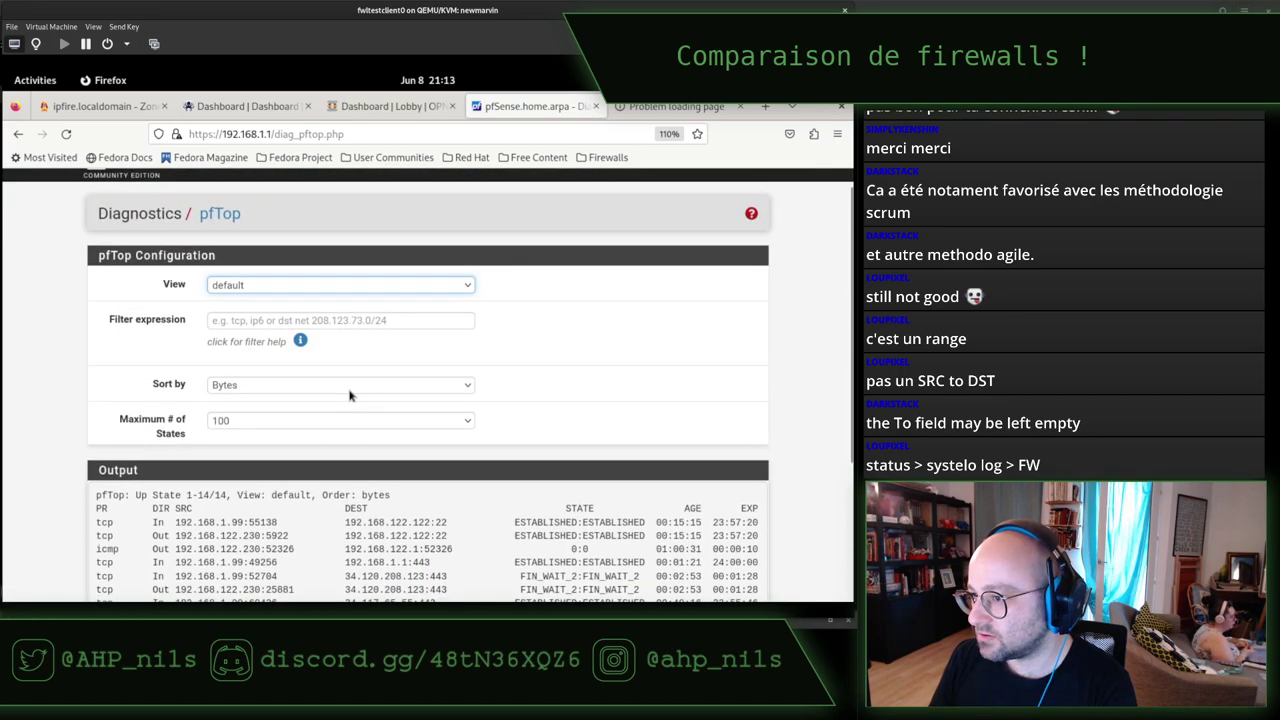
{"action": "left_click", "coordinate": [252, 285]}
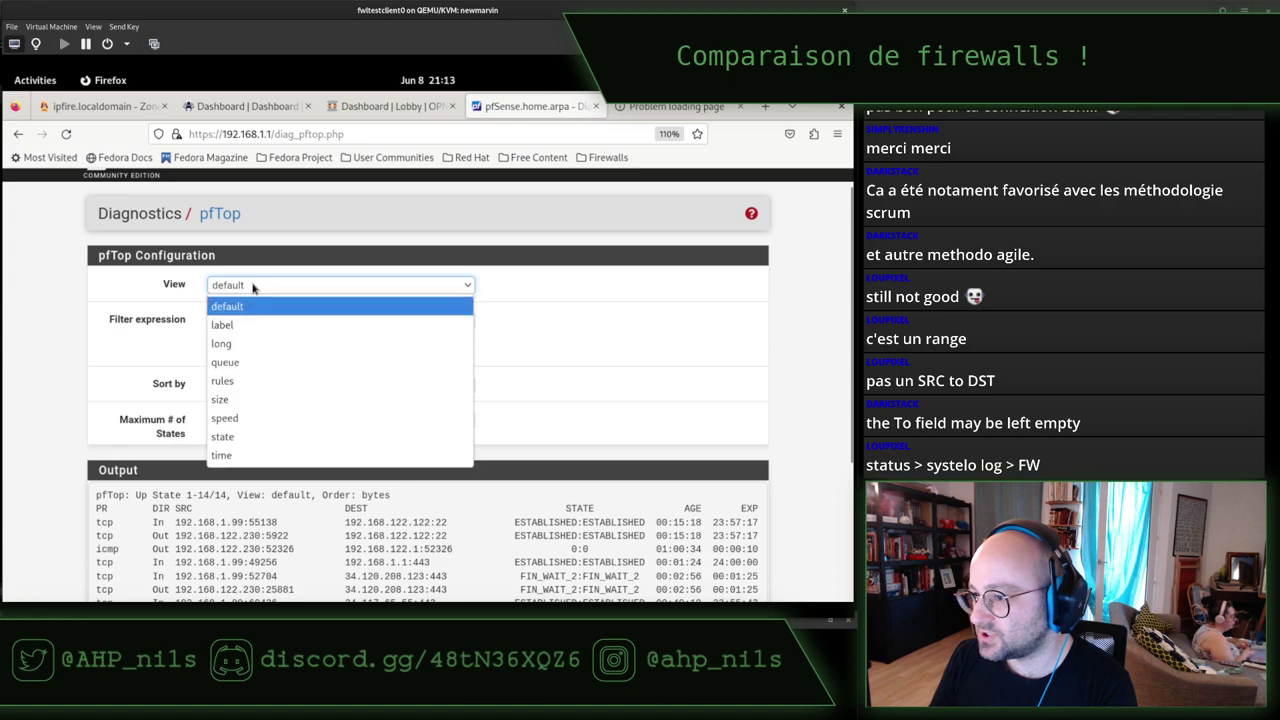
{"action": "left_click", "coordinate": [252, 287]}
{"action": "left_click", "coordinate": [275, 320]}
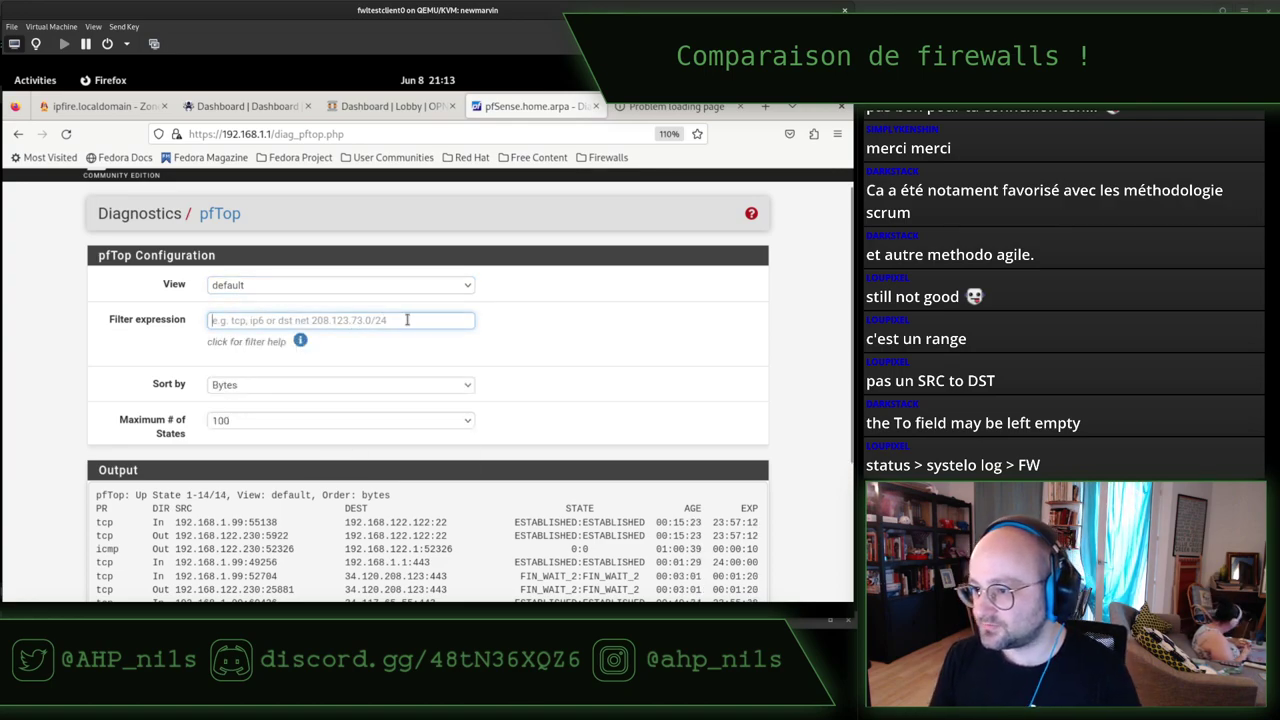
{"action": "type", "text": "dst "}
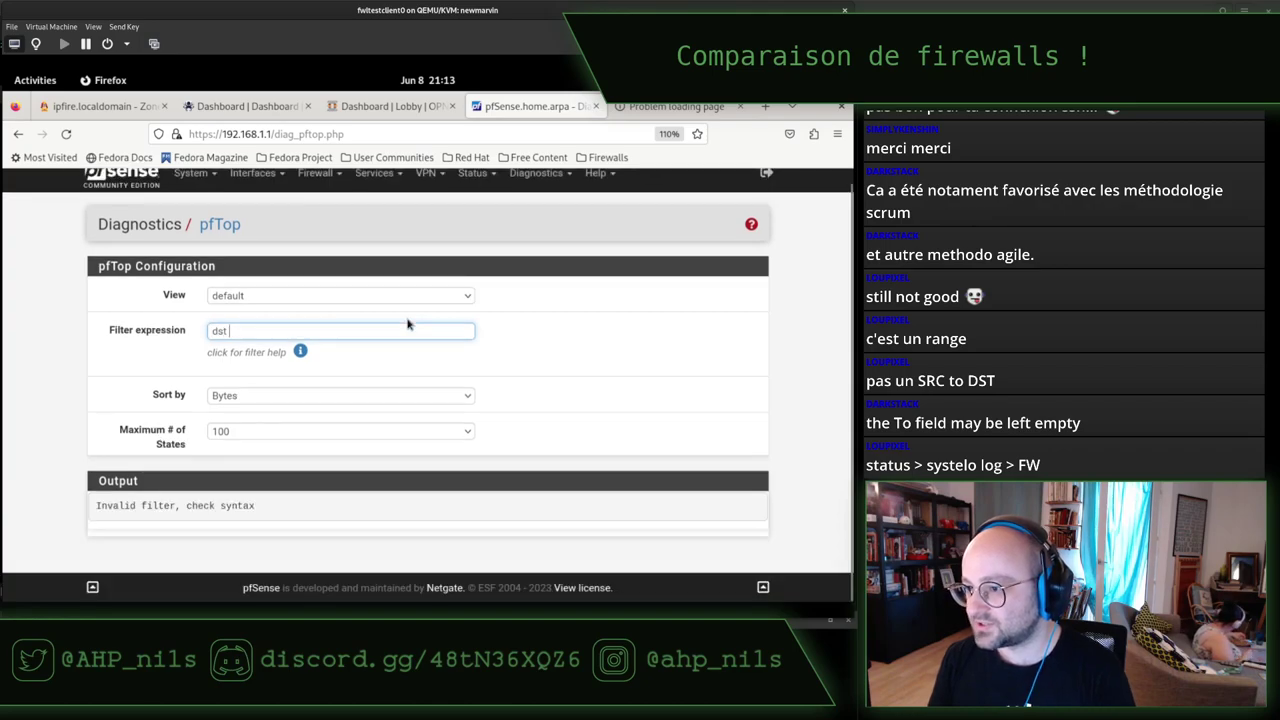
{"action": "type", "text": "host 19."}
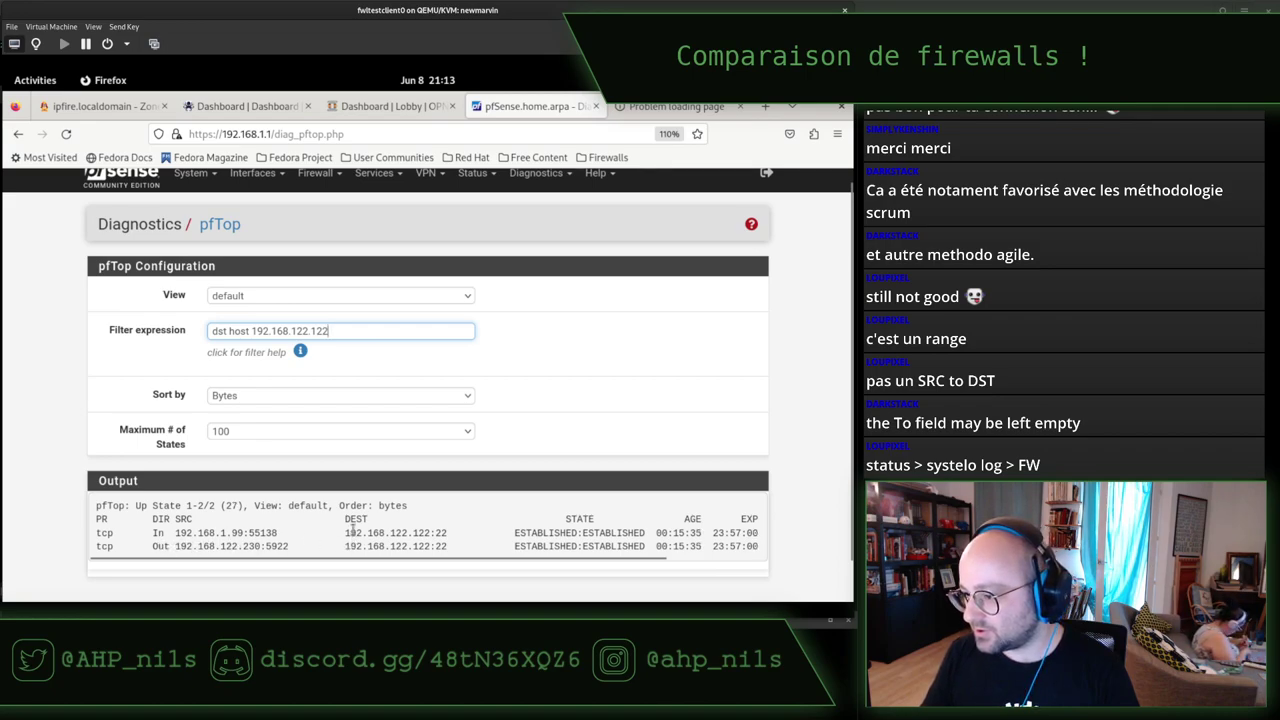
{"action": "left_click_drag", "start_coordinate": [349, 533], "coordinate": [556, 547]}
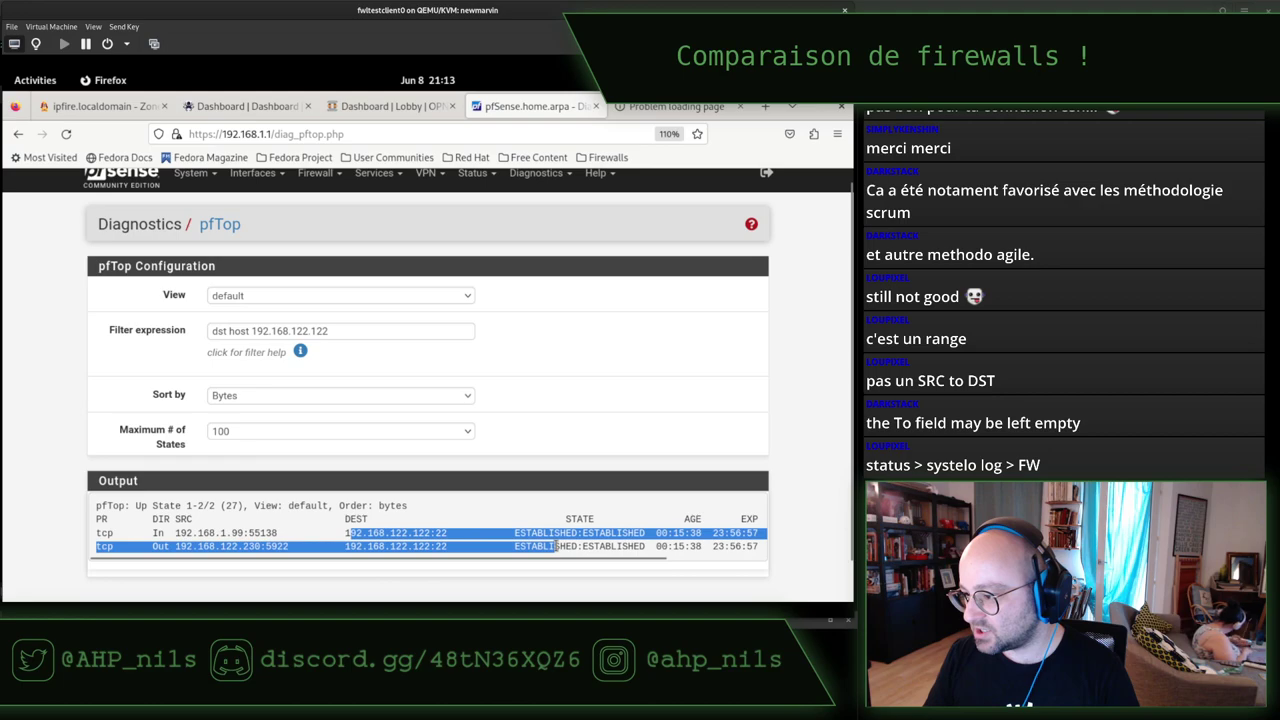
Rerun the curl test to port 9090 in the terminal, then return to pfTop.
{"action": "key", "text": "alt+Tab"}
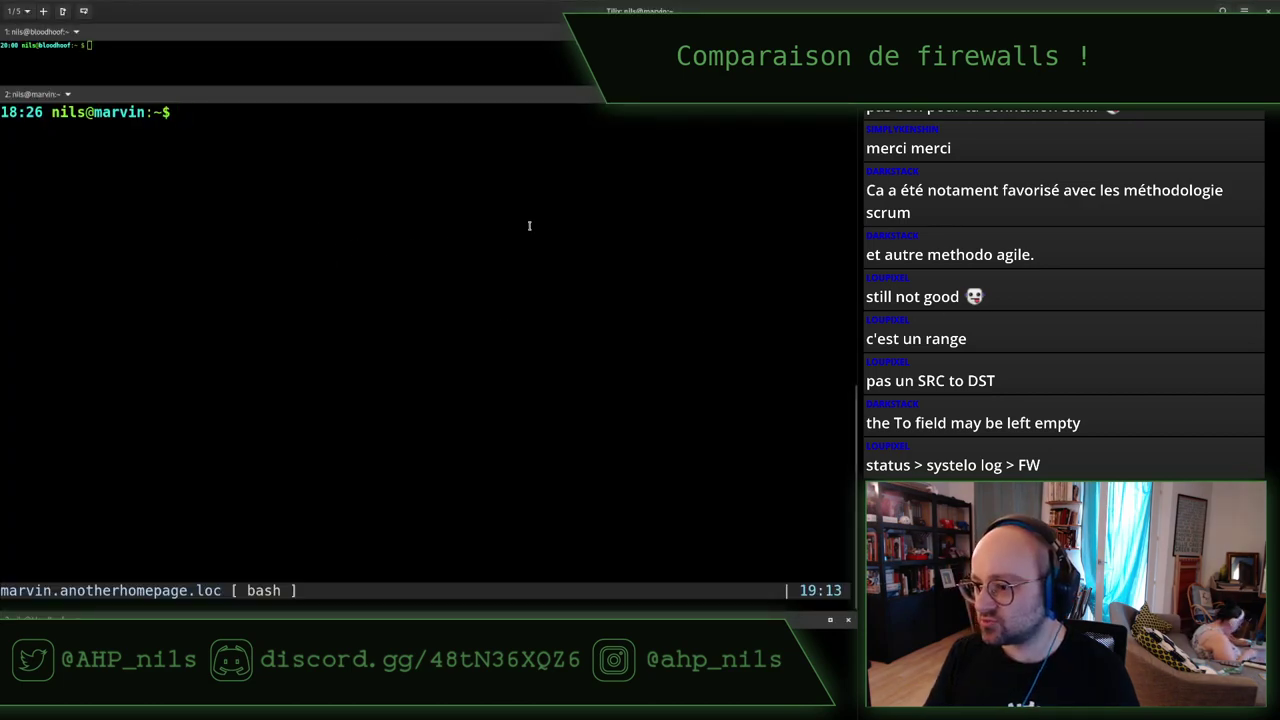
{"action": "key", "text": "alt+Tab"}
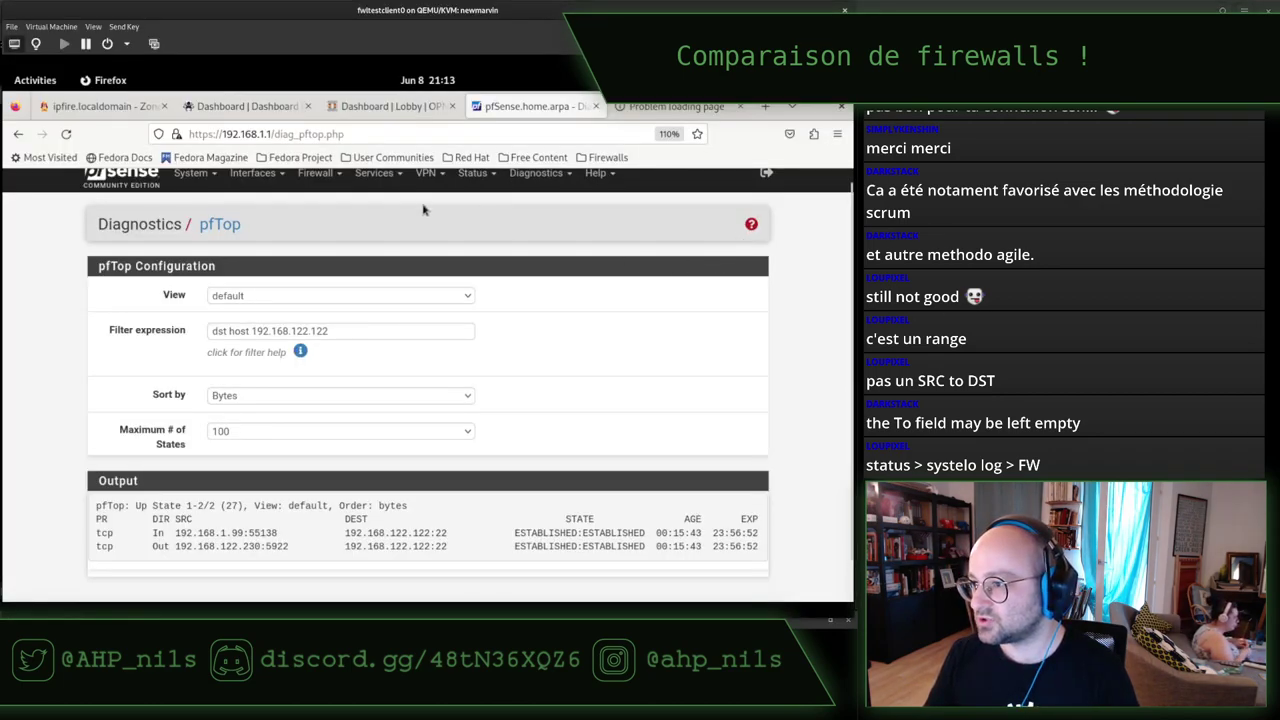
{"action": "key", "text": "alt+Tab"}
{"action": "key", "text": "ctrl+l"}
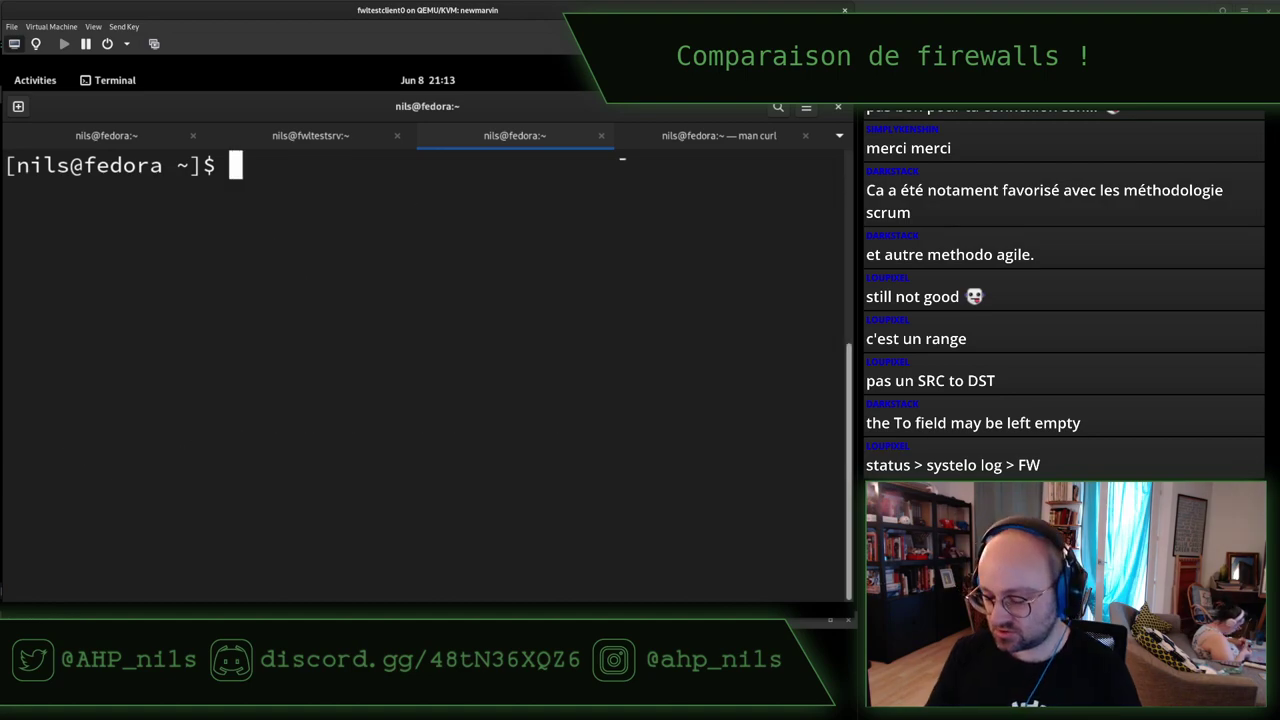
{"action": "key", "text": "Up"}
{"action": "key", "text": "Return"}
{"action": "key", "text": "alt+Tab"}
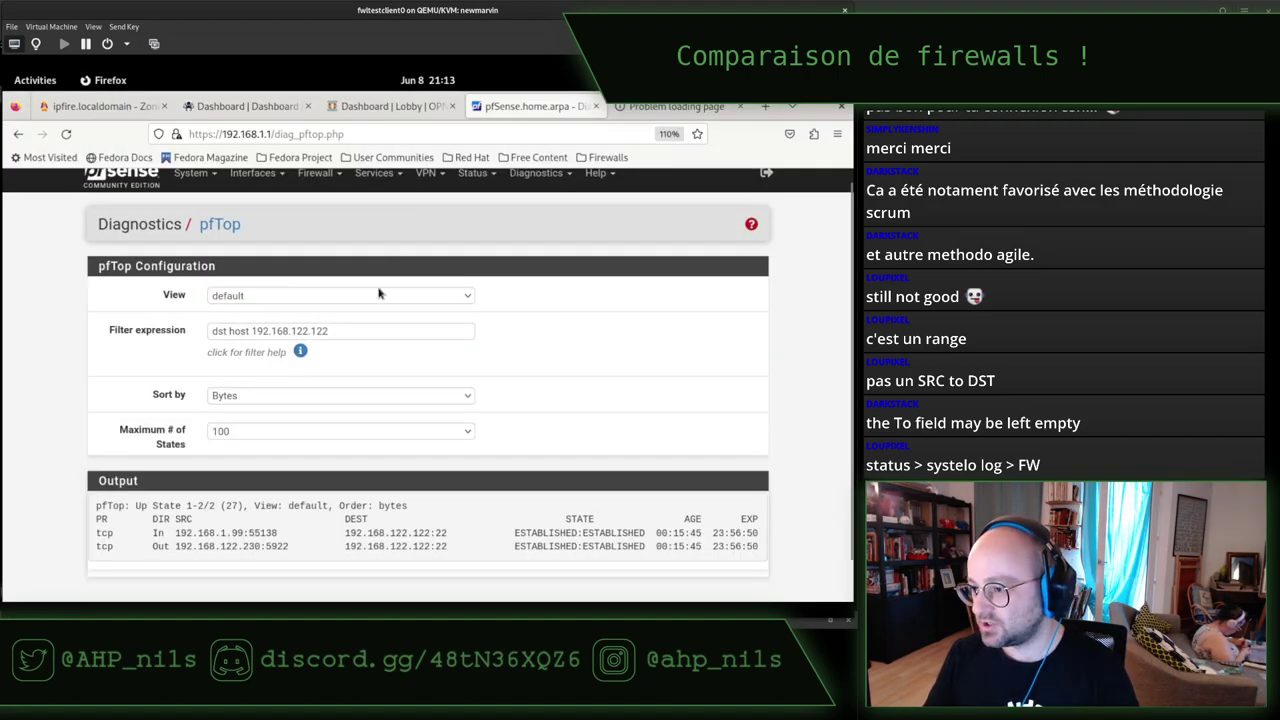
Set pfTop's Maximum # of States to 'all' and Sort by to 'Age'.
{"action": "scroll", "coordinate": [563, 378], "scroll_direction": "up", "scroll_amount": 1}
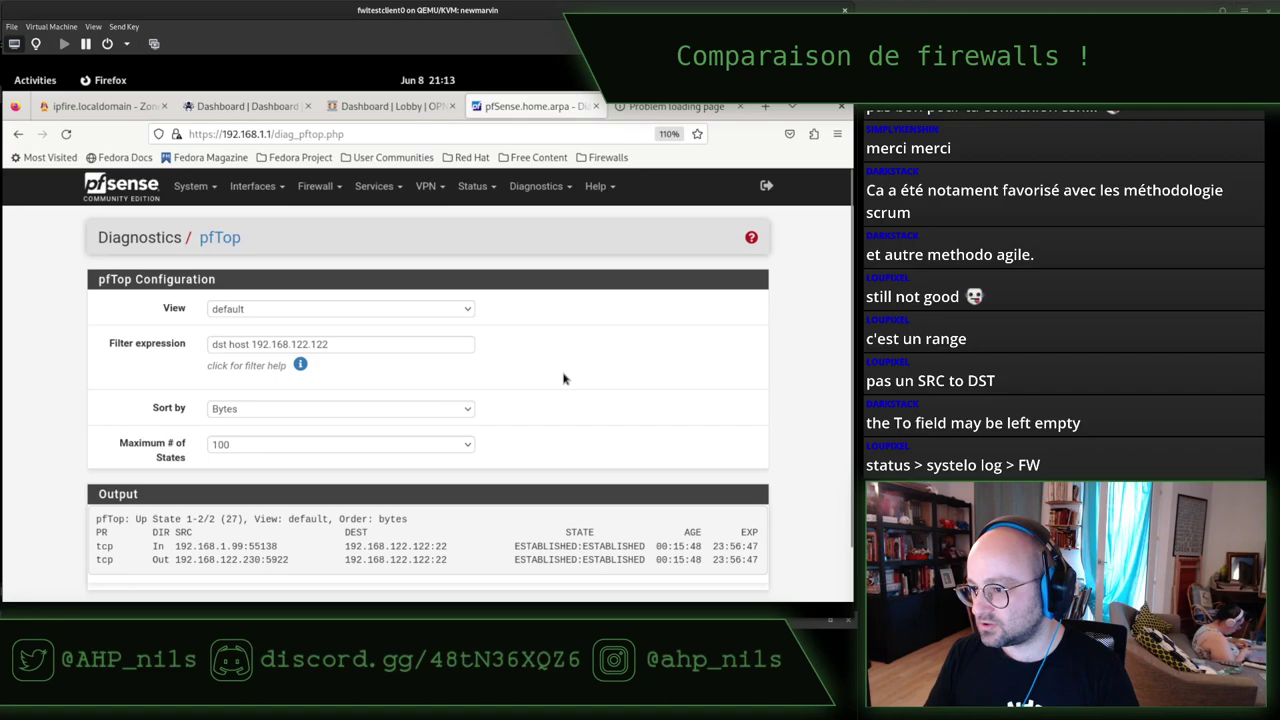
{"action": "scroll", "coordinate": [563, 378], "scroll_direction": "down", "scroll_amount": 1}
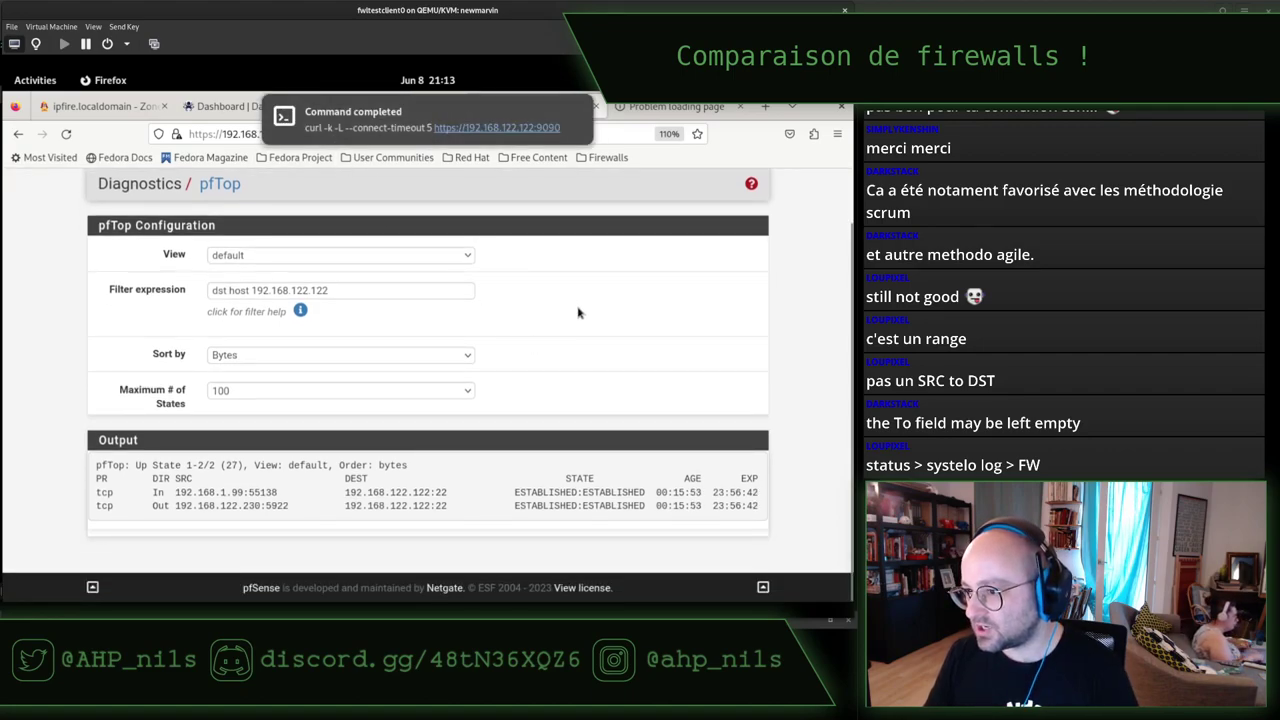
{"action": "left_click", "coordinate": [305, 398]}
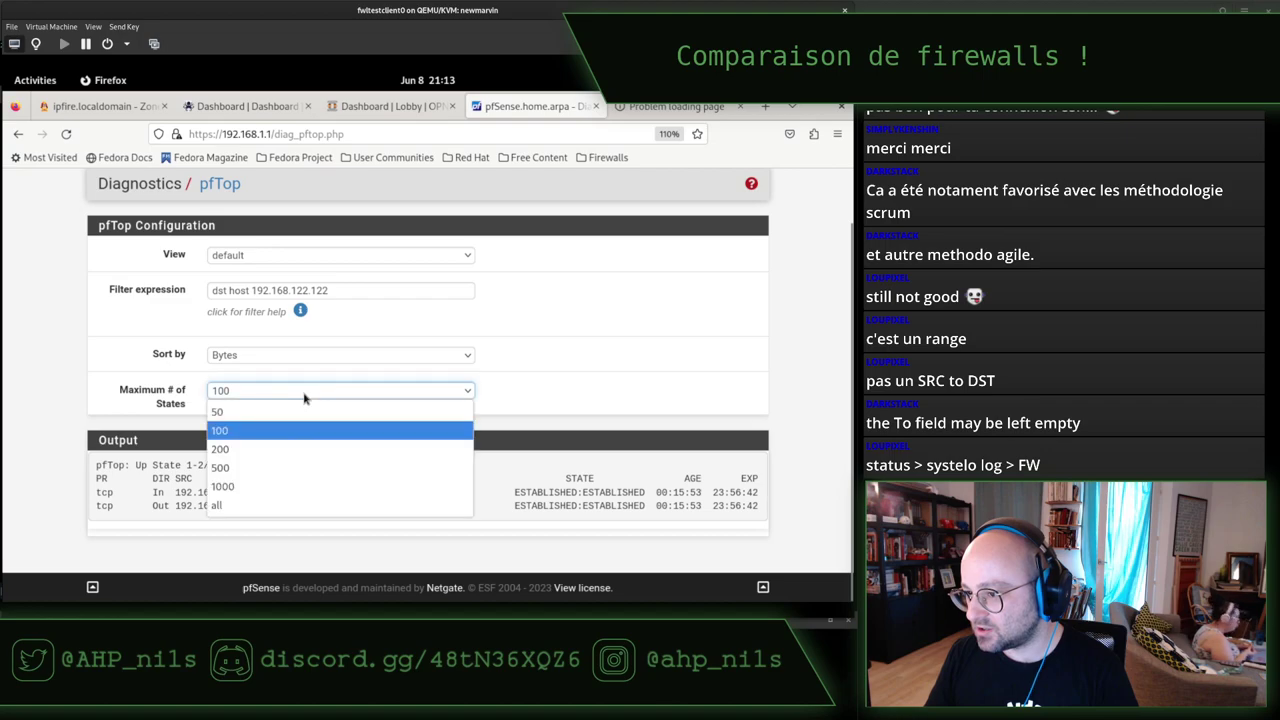
{"action": "left_click", "coordinate": [294, 497]}
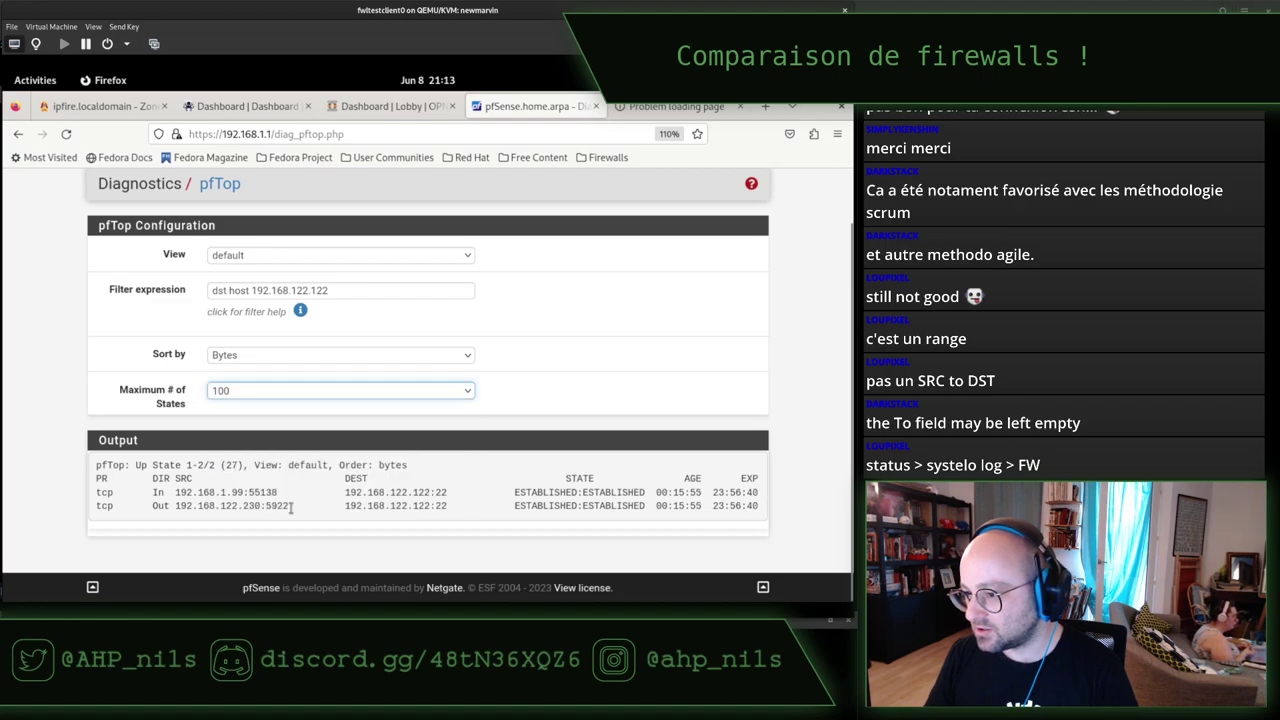
{"action": "left_click", "coordinate": [430, 358]}
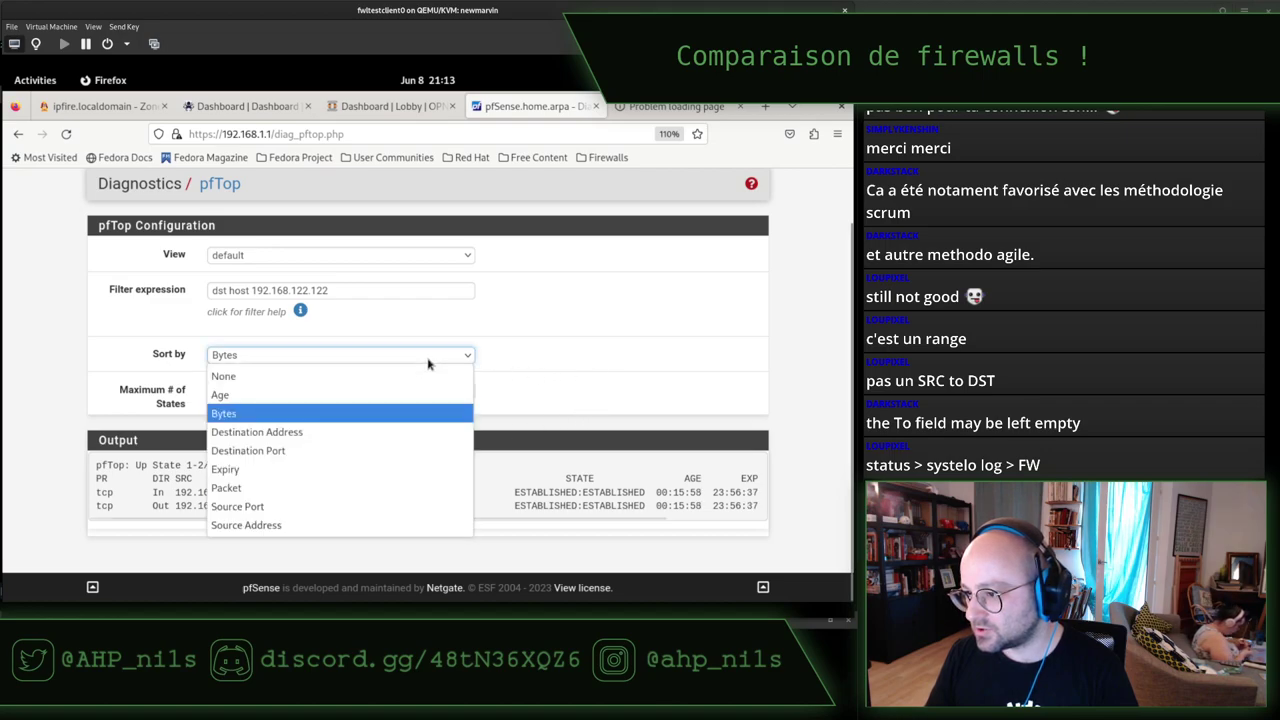
{"action": "left_click", "coordinate": [296, 395]}
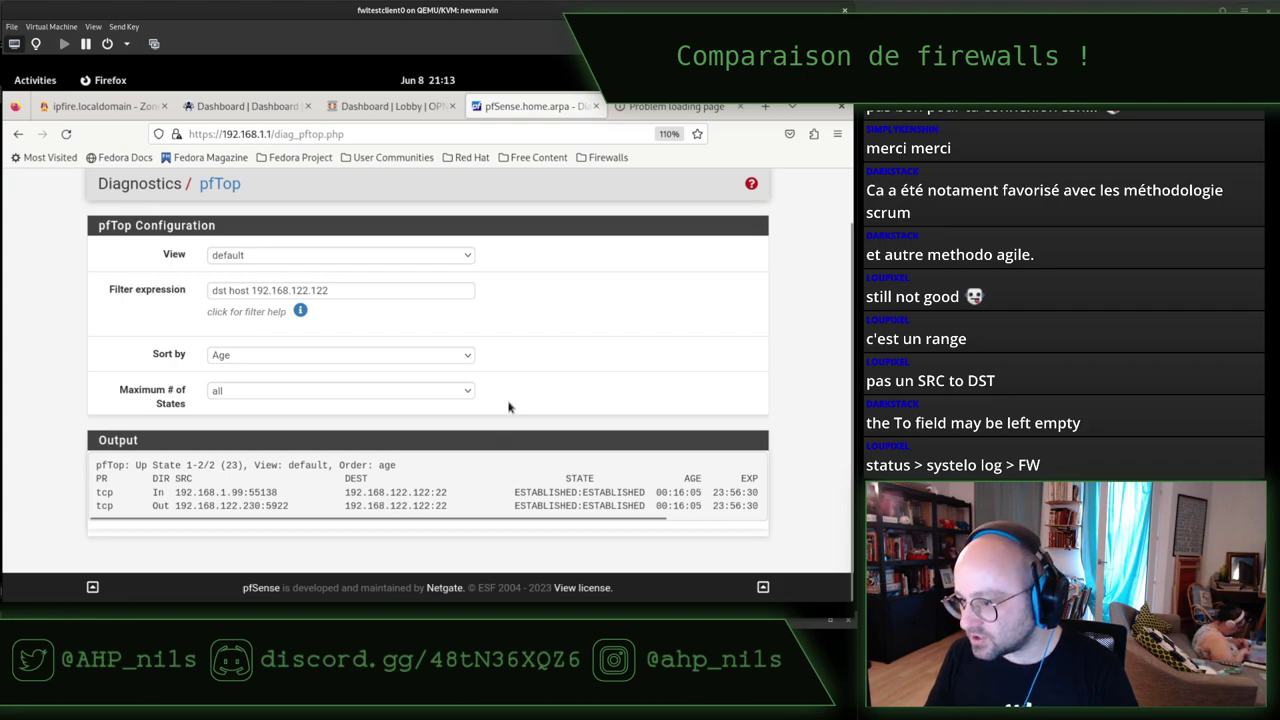
{"action": "scroll", "coordinate": [508, 406], "scroll_direction": "up", "scroll_amount": 2}
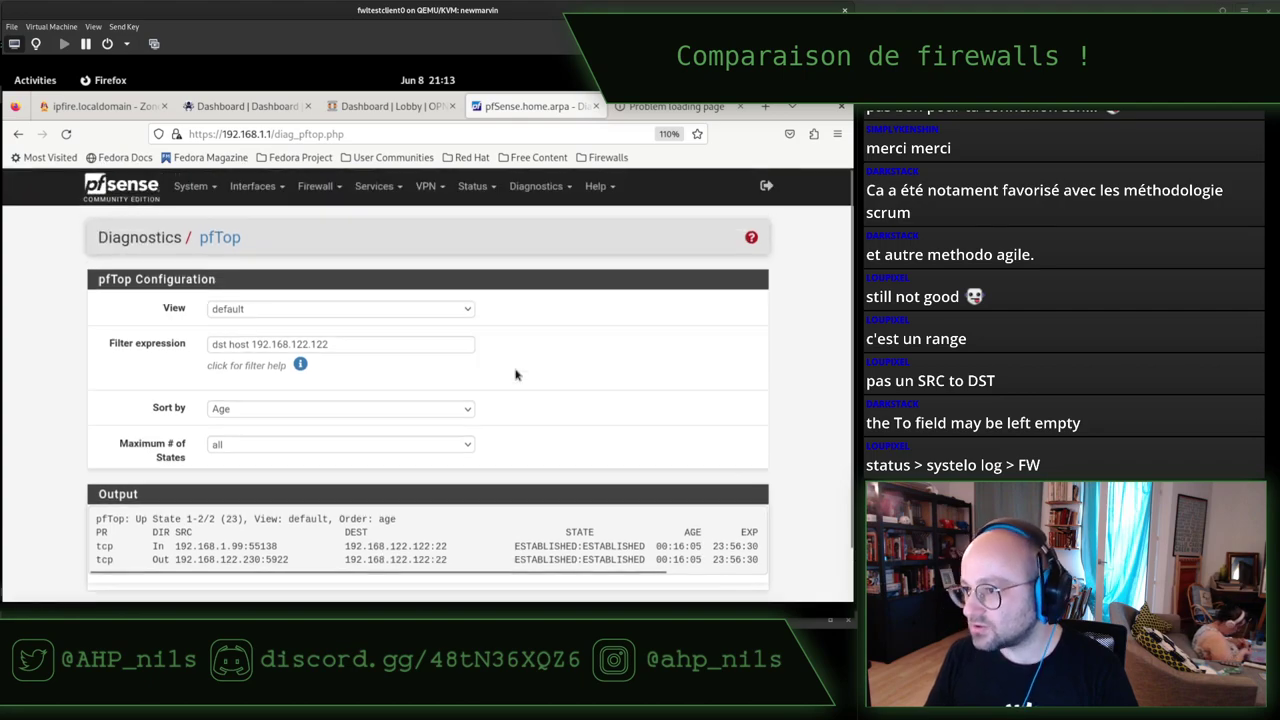
Review the LAN firewall rules, including Forbid Cockpit, then open their related log entries.
{"action": "left_click", "coordinate": [310, 193]}
{"action": "left_click", "coordinate": [322, 262]}
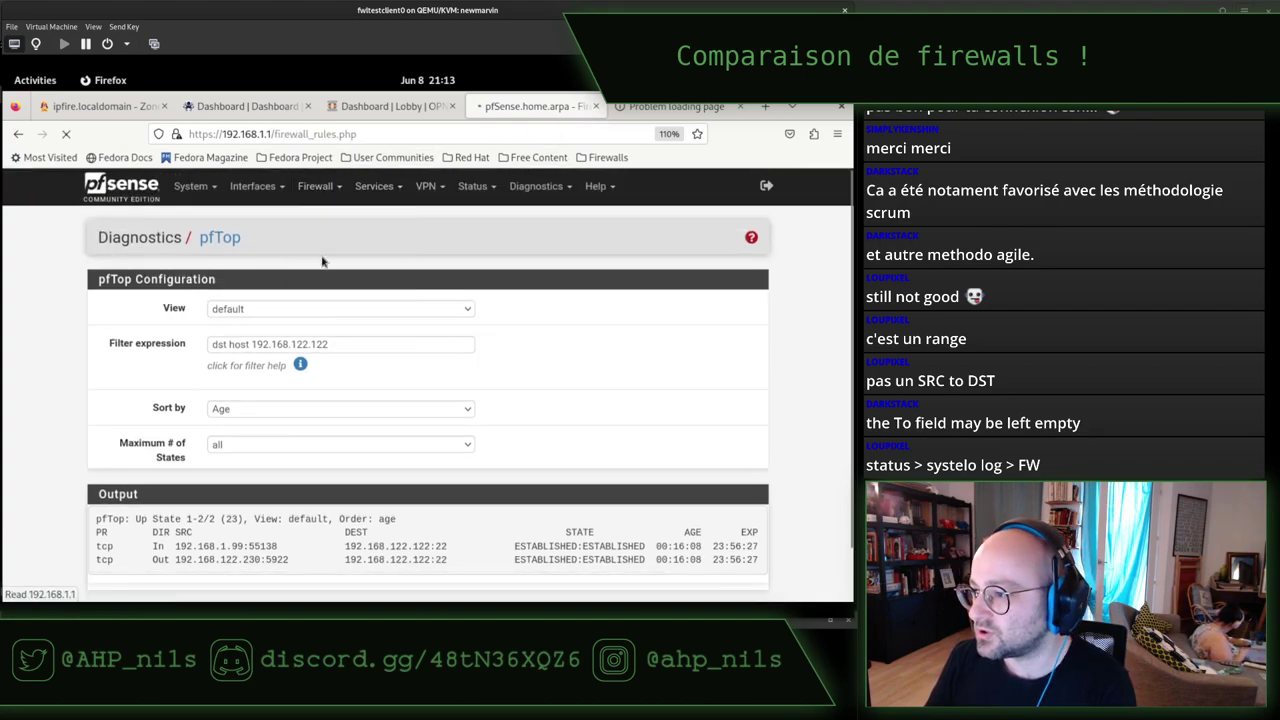
{"action": "left_click", "coordinate": [191, 287]}
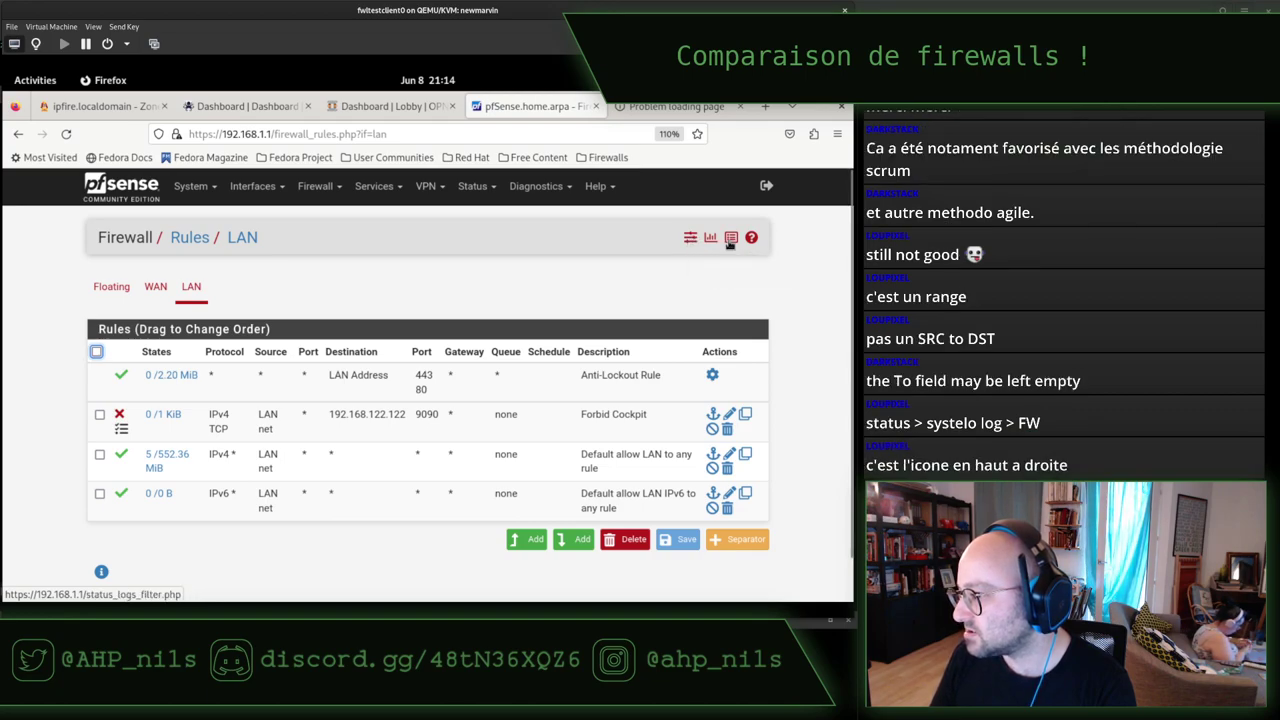
{"action": "left_click", "coordinate": [729, 240]}
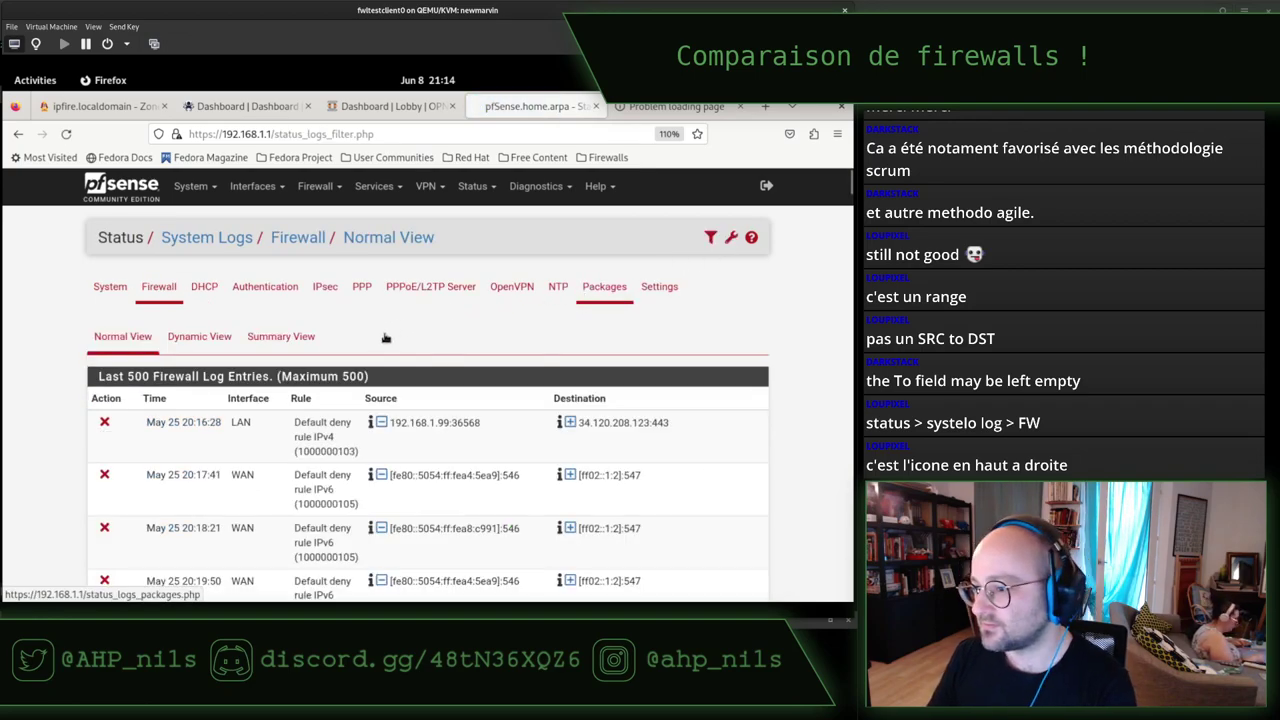
{"action": "scroll", "coordinate": [726, 417], "scroll_direction": "down", "scroll_amount": 2}
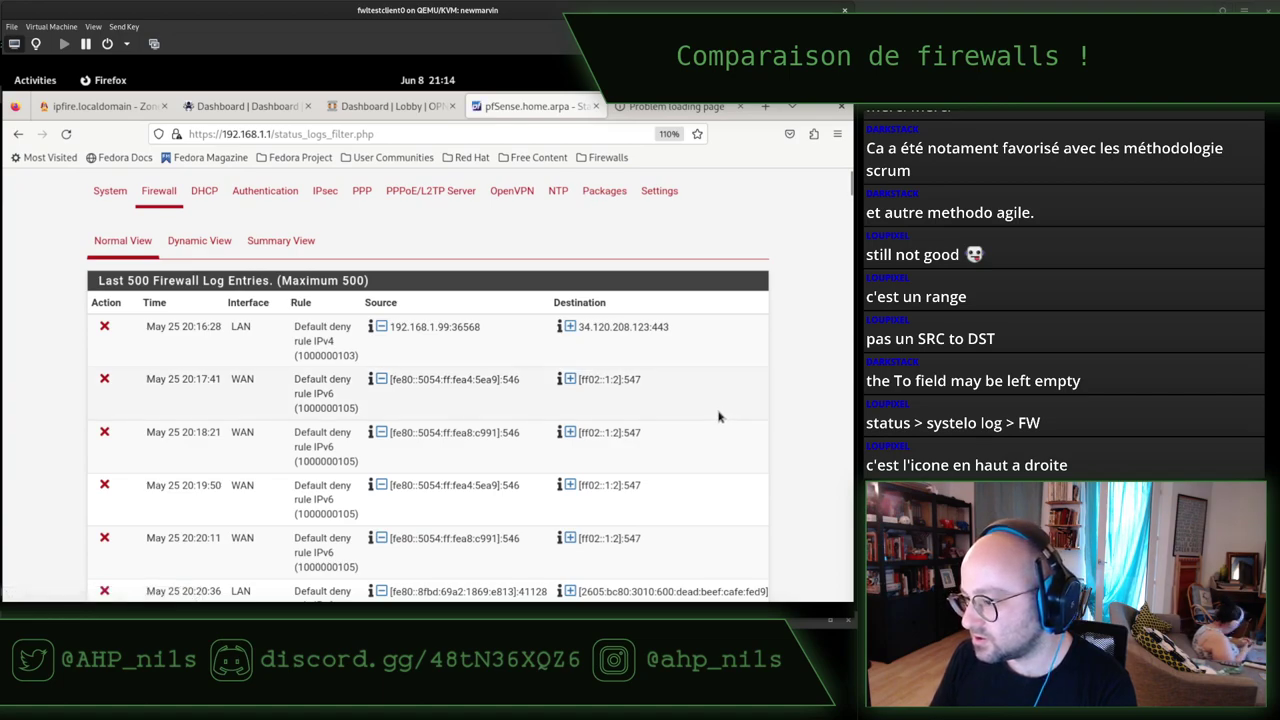
{"action": "scroll", "coordinate": [718, 417], "scroll_direction": "down", "scroll_amount": 2}
{"action": "scroll", "coordinate": [718, 417], "scroll_direction": "up", "scroll_amount": 4}
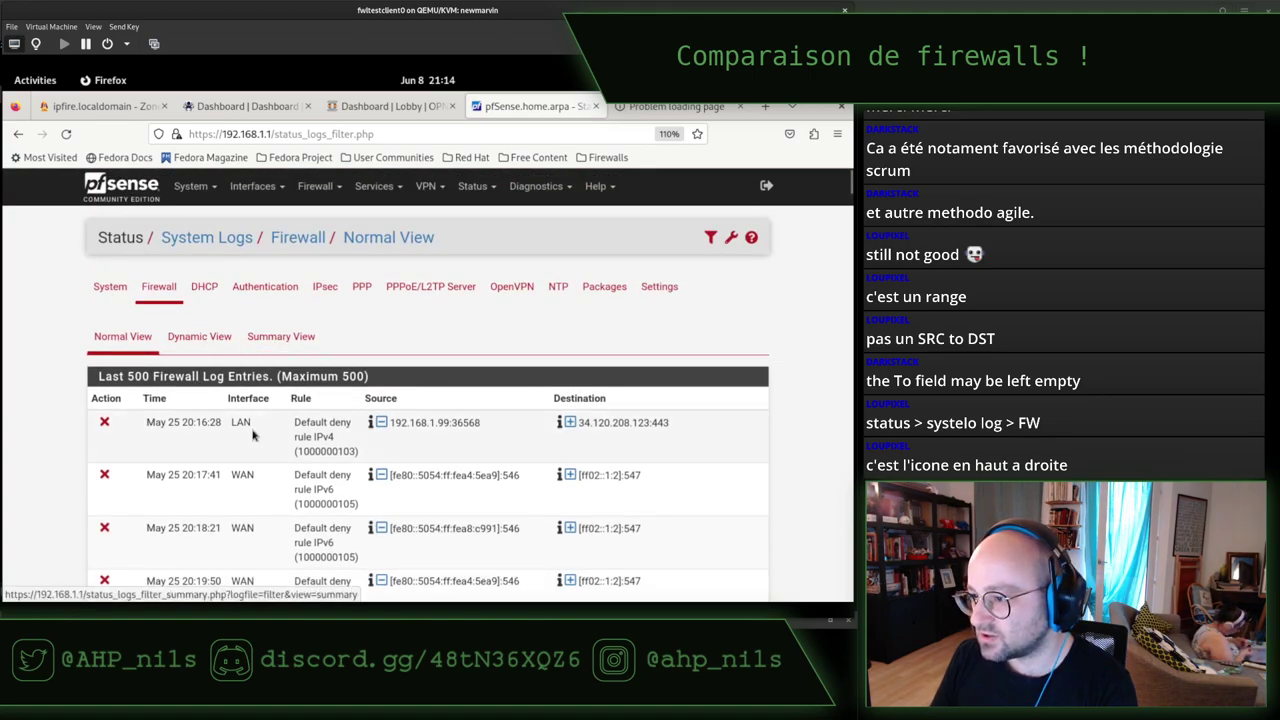
{"action": "scroll", "coordinate": [252, 434], "scroll_direction": "down", "scroll_amount": 5}
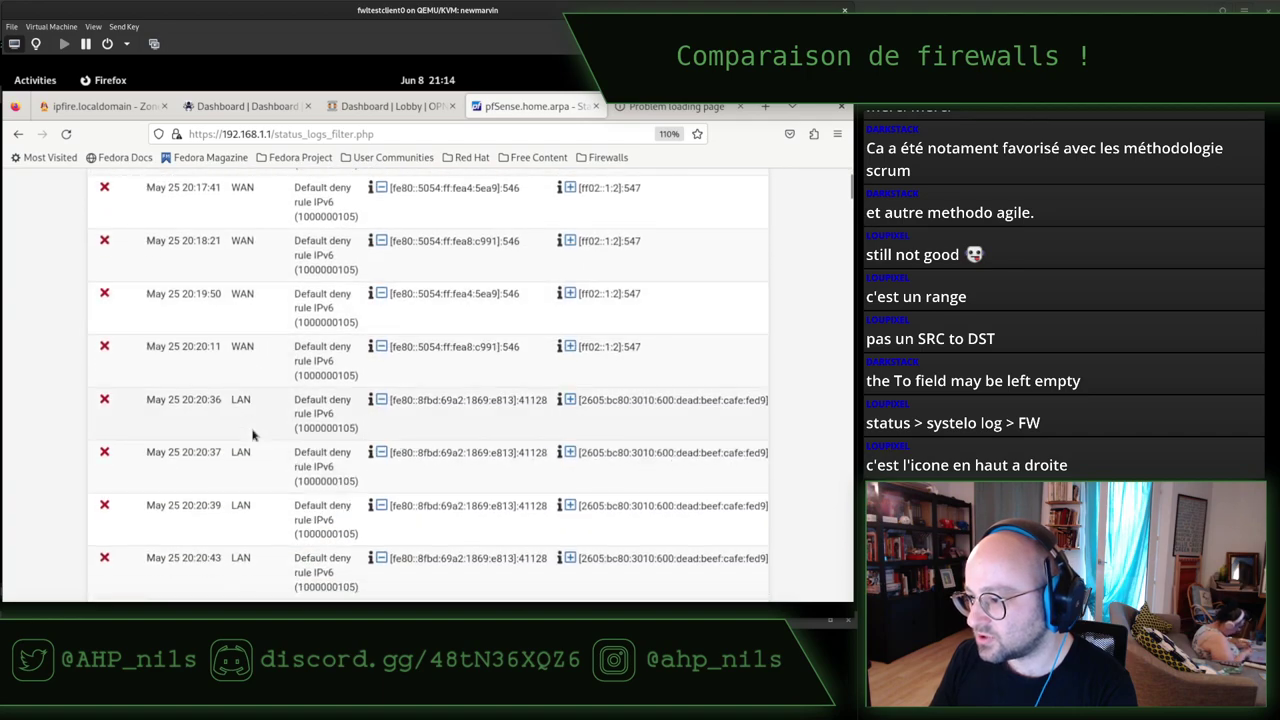
{"action": "scroll", "coordinate": [252, 434], "scroll_direction": "down", "scroll_amount": 12}
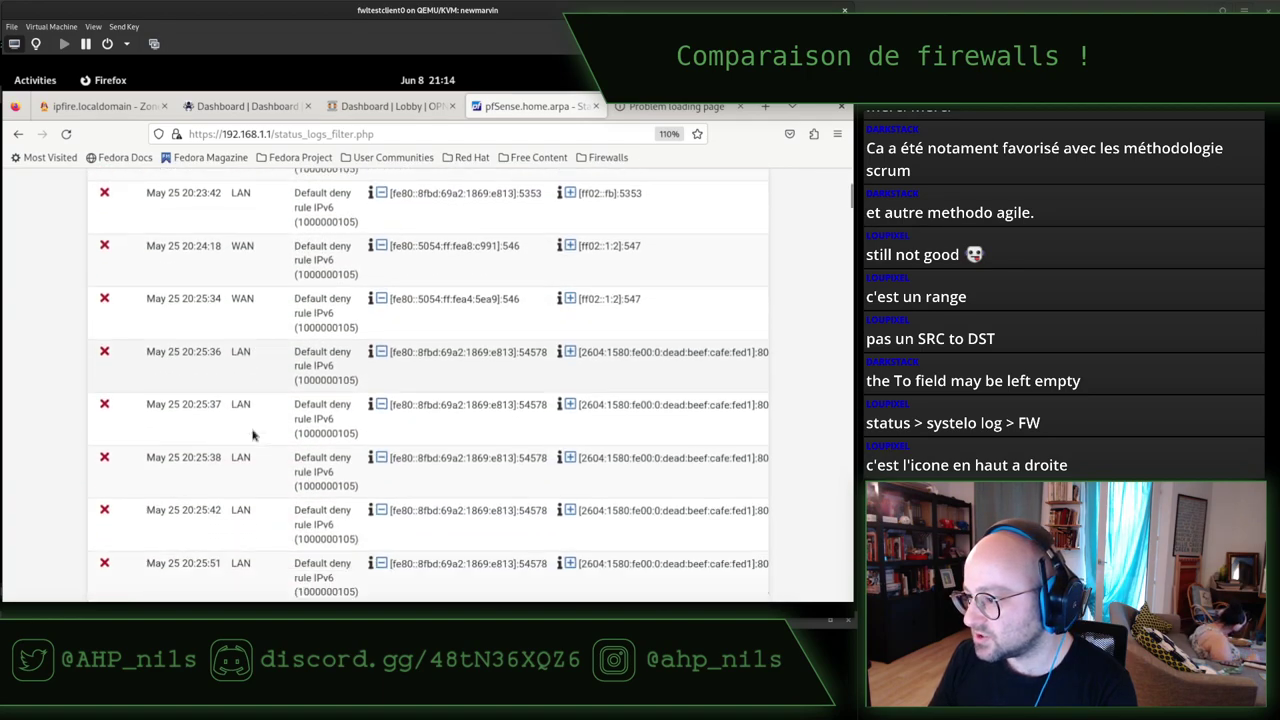
{"action": "scroll", "coordinate": [252, 434], "scroll_direction": "down", "scroll_amount": 15}
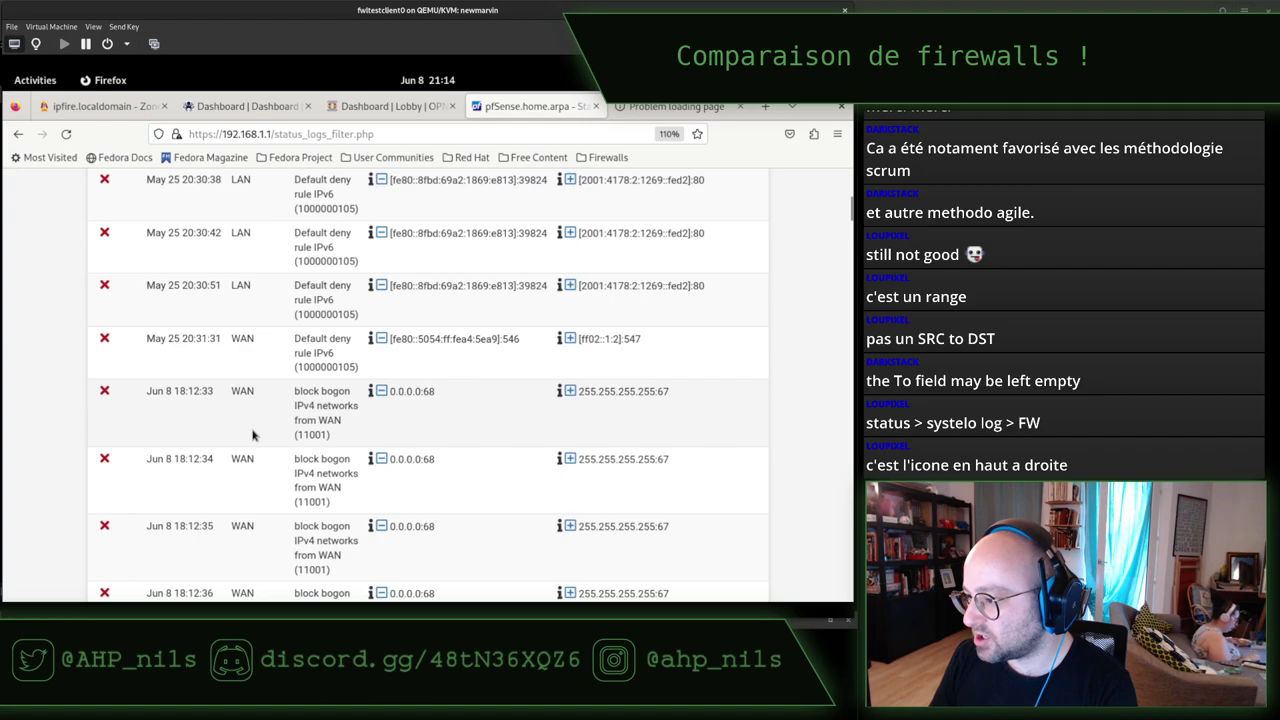
{"action": "scroll", "coordinate": [252, 432], "scroll_direction": "down", "scroll_amount": 2}
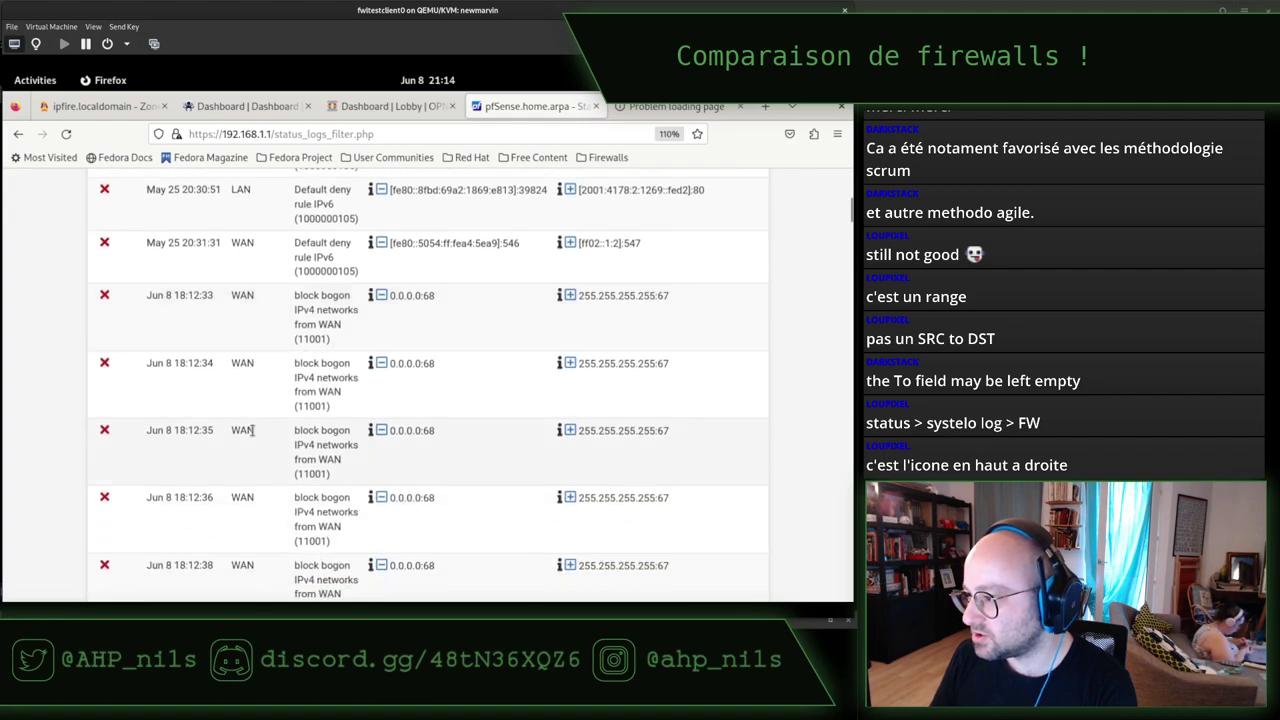
{"action": "scroll", "coordinate": [252, 432], "scroll_direction": "down", "scroll_amount": 12}
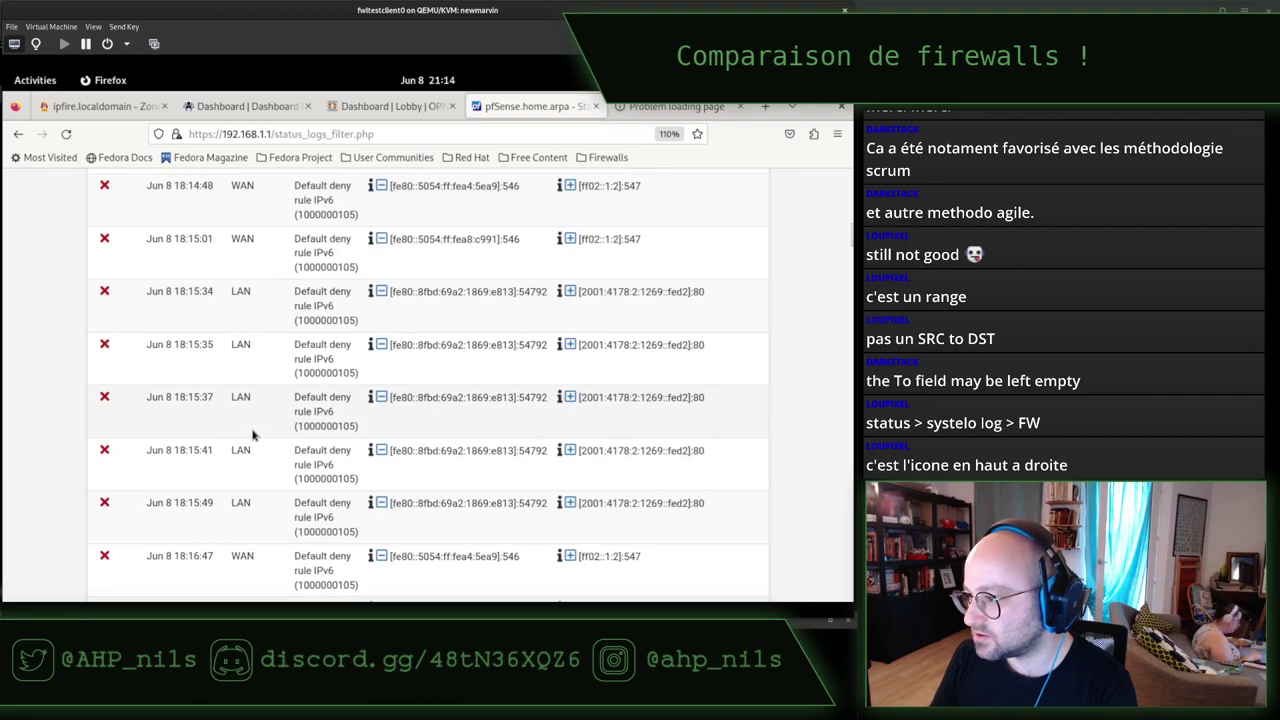
{"action": "scroll", "coordinate": [252, 434], "scroll_direction": "down", "scroll_amount": 10}
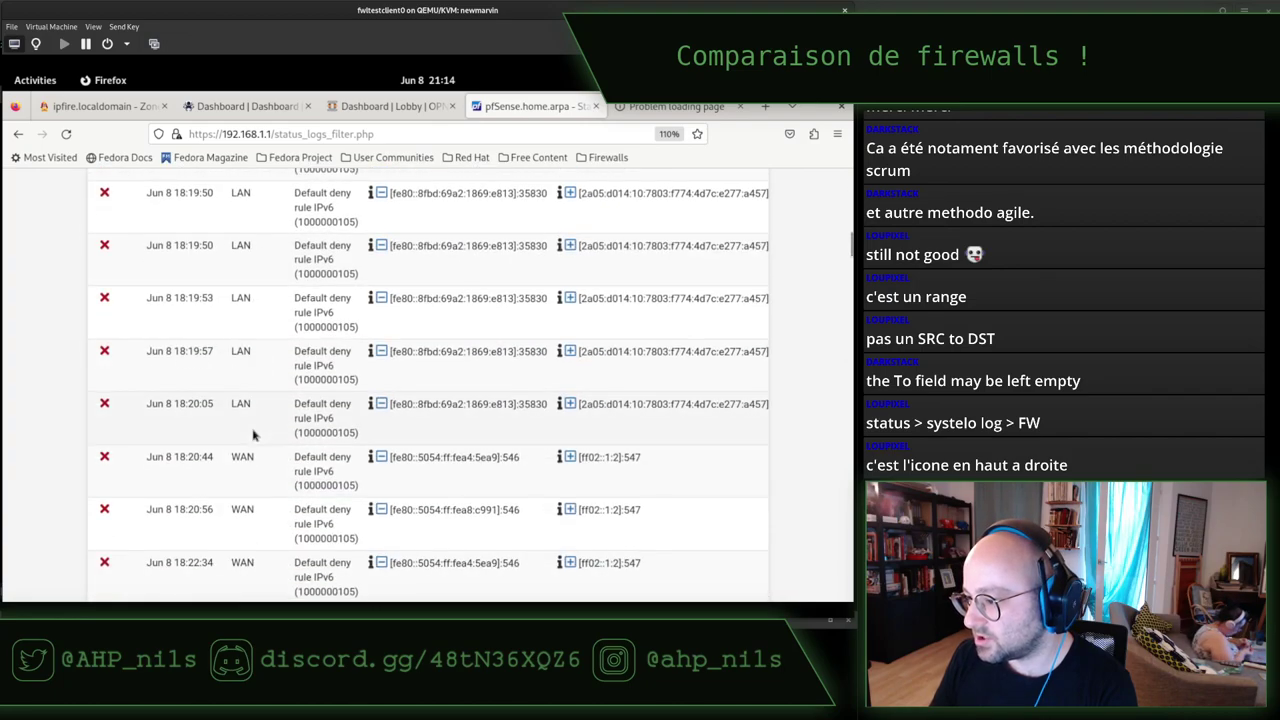
{"action": "scroll", "coordinate": [252, 434], "scroll_direction": "down", "scroll_amount": 5}
{"action": "scroll", "coordinate": [258, 437], "scroll_direction": "down", "scroll_amount": 15}
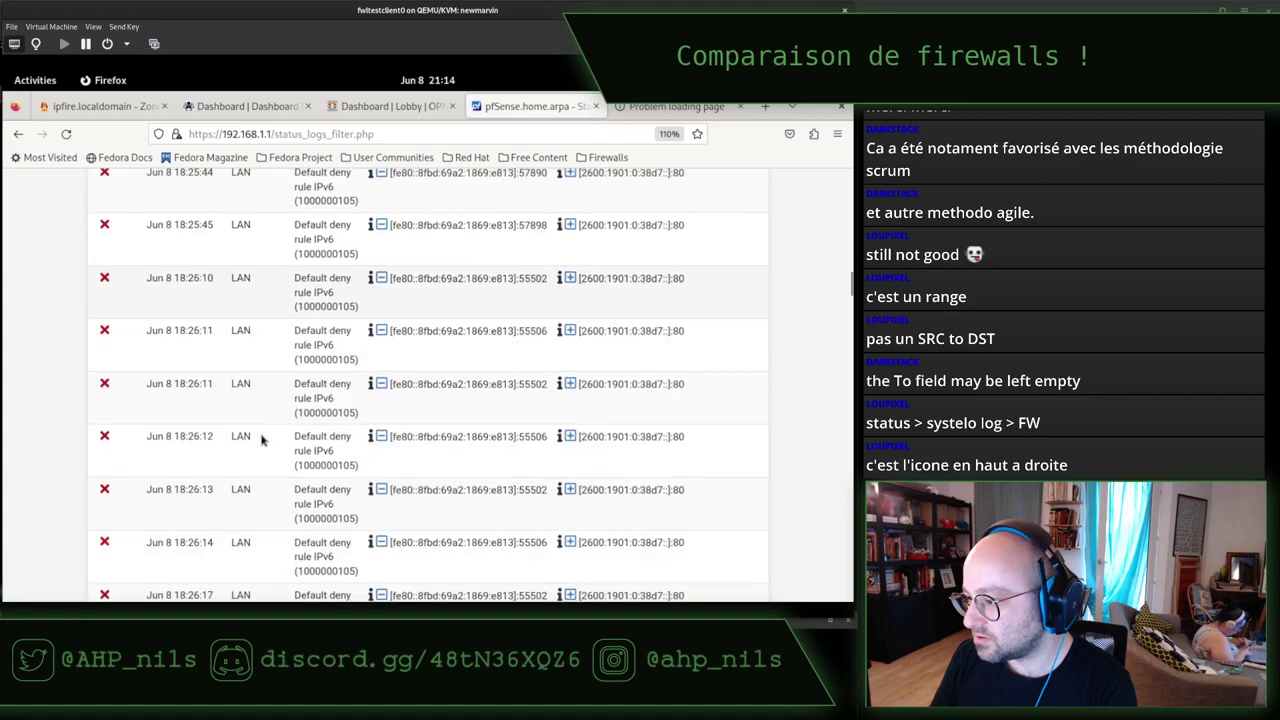
{"action": "scroll", "coordinate": [262, 438], "scroll_direction": "down", "scroll_amount": 15}
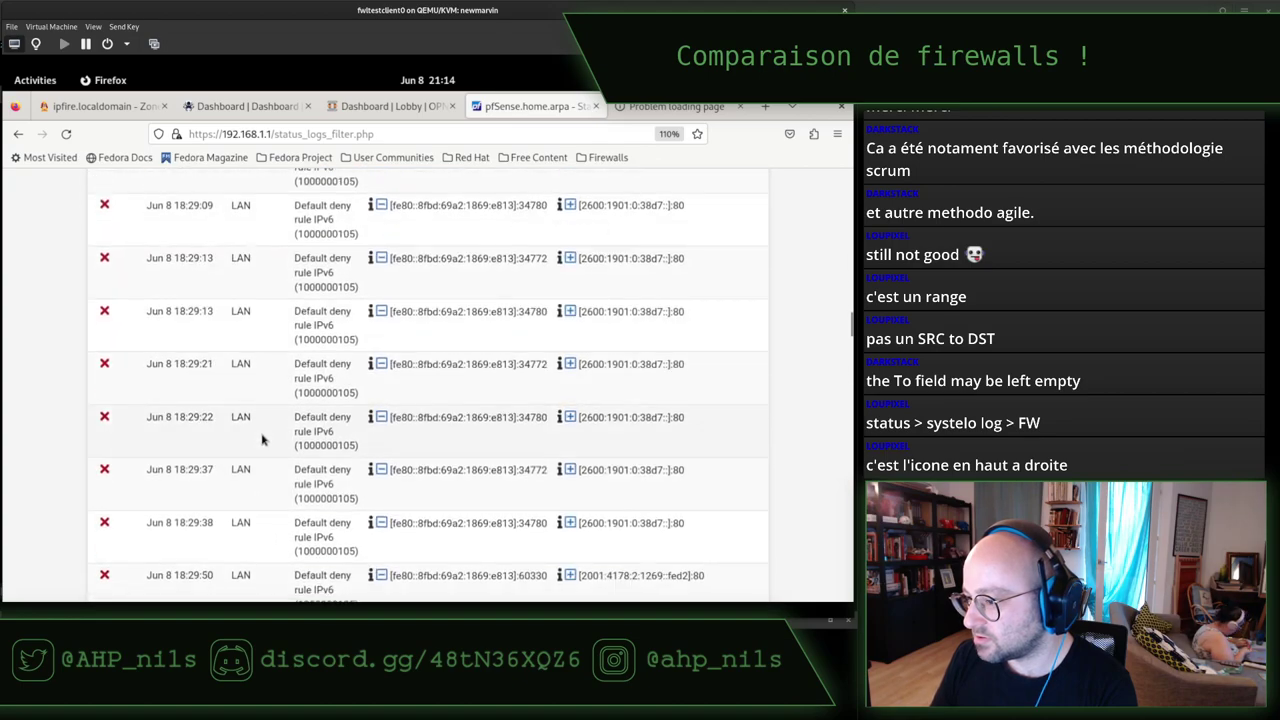
{"action": "scroll", "coordinate": [262, 438], "scroll_direction": "down", "scroll_amount": 8}
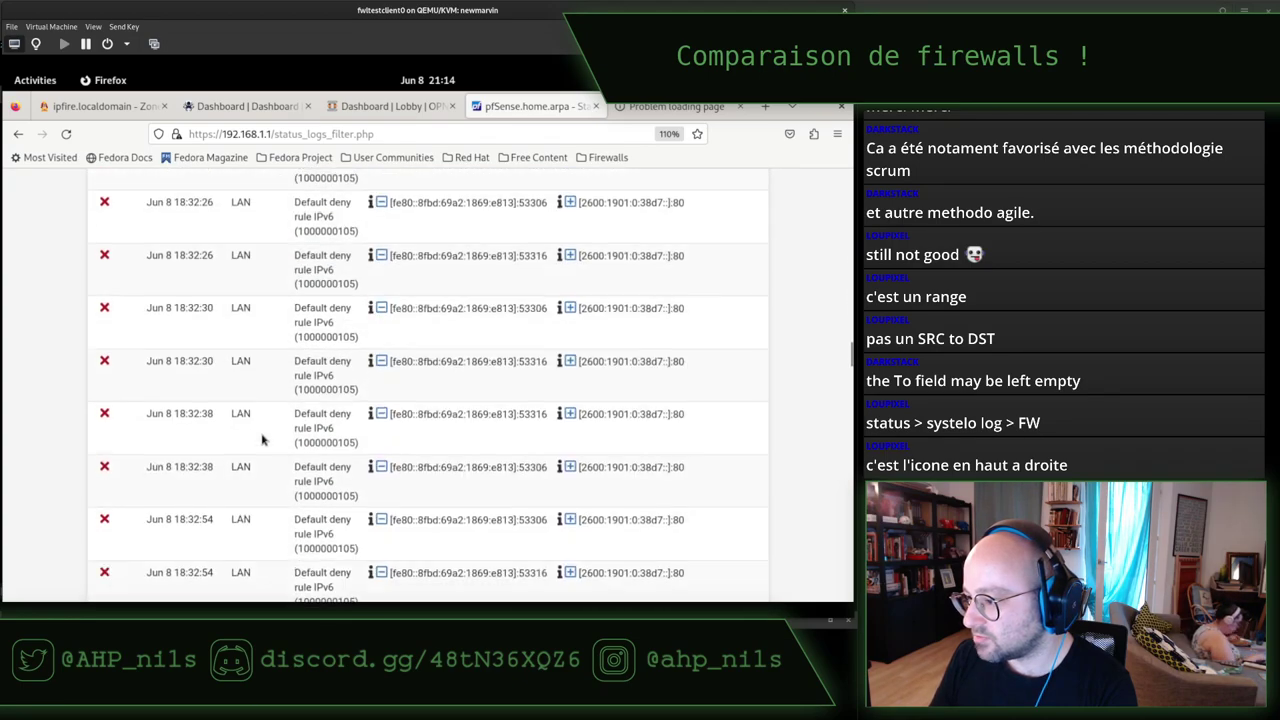
{"action": "scroll", "coordinate": [263, 438], "scroll_direction": "down", "scroll_amount": 15}
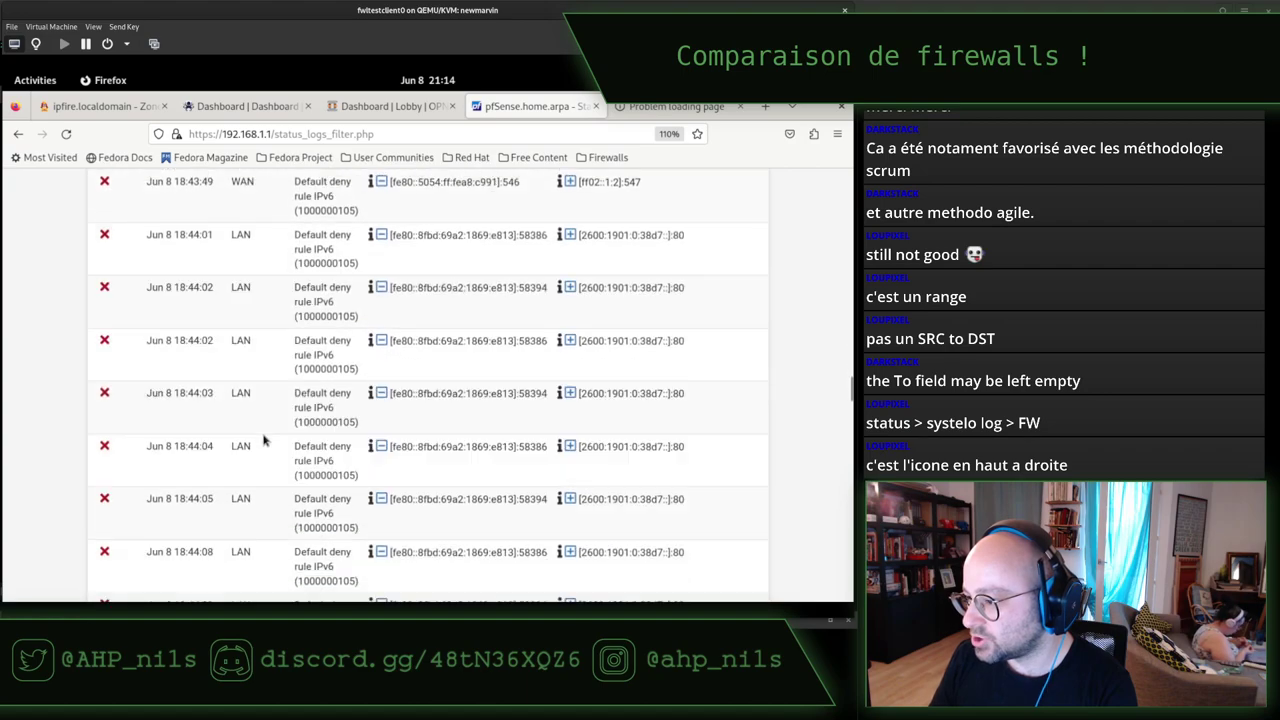
{"action": "scroll", "coordinate": [265, 438], "scroll_direction": "down", "scroll_amount": 10}
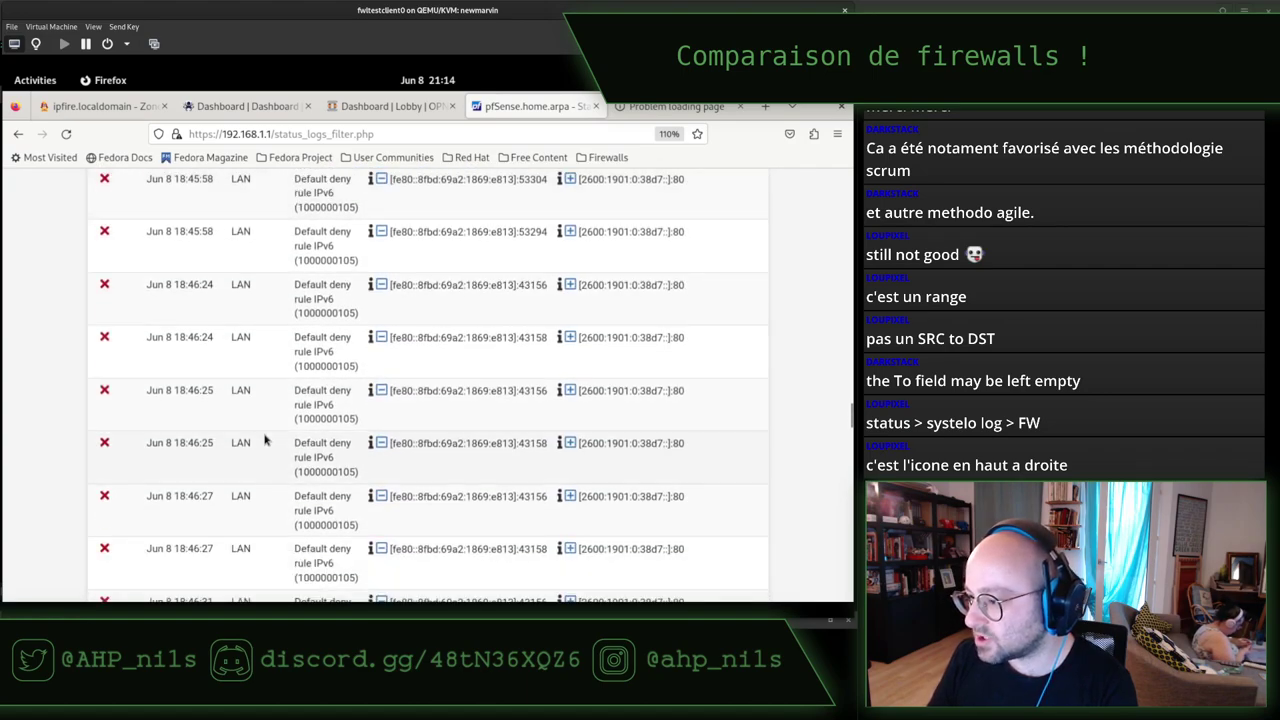
{"action": "scroll", "coordinate": [265, 435], "scroll_direction": "down", "scroll_amount": 12}
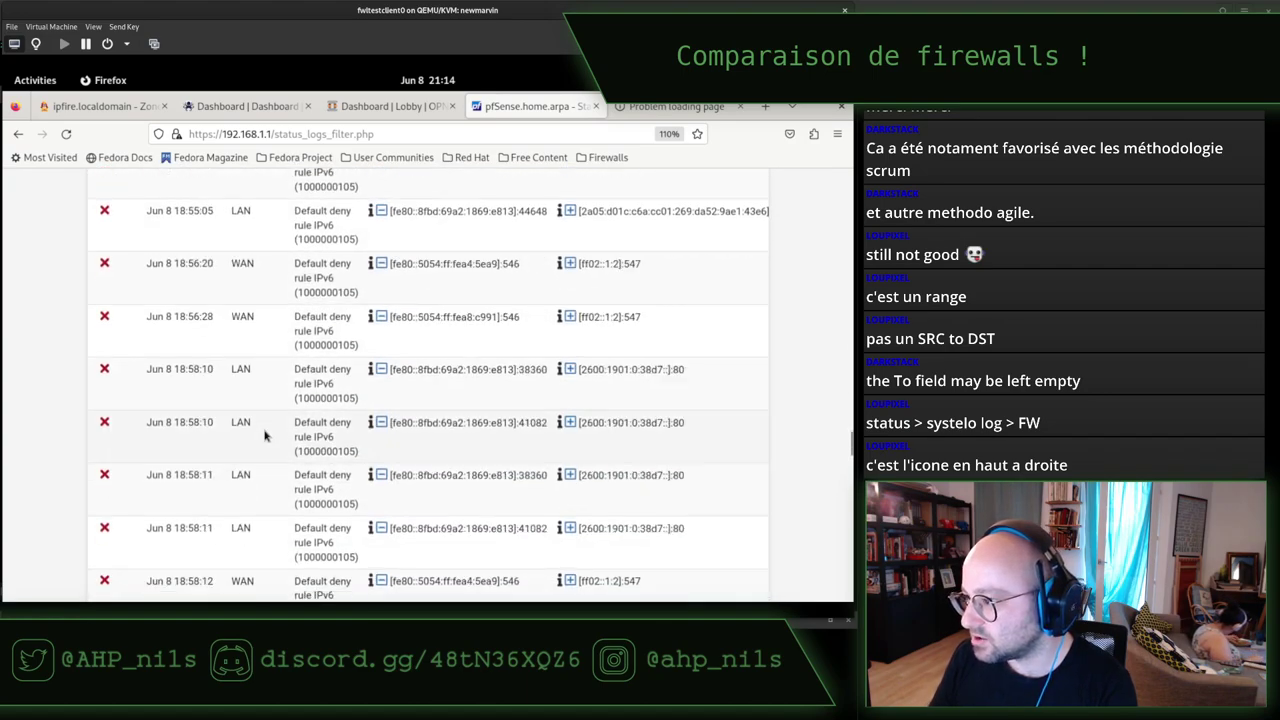
{"action": "scroll", "coordinate": [265, 435], "scroll_direction": "down", "scroll_amount": 12}
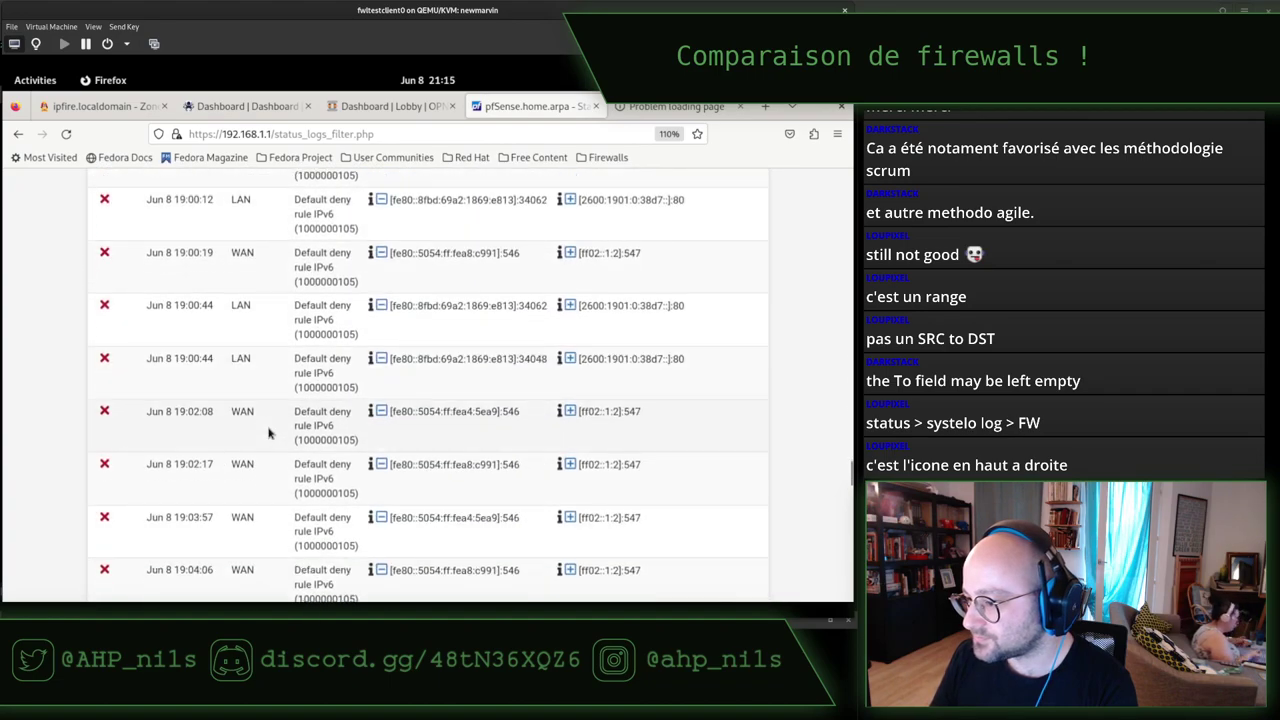
{"action": "scroll", "coordinate": [270, 433], "scroll_direction": "down", "scroll_amount": 9}
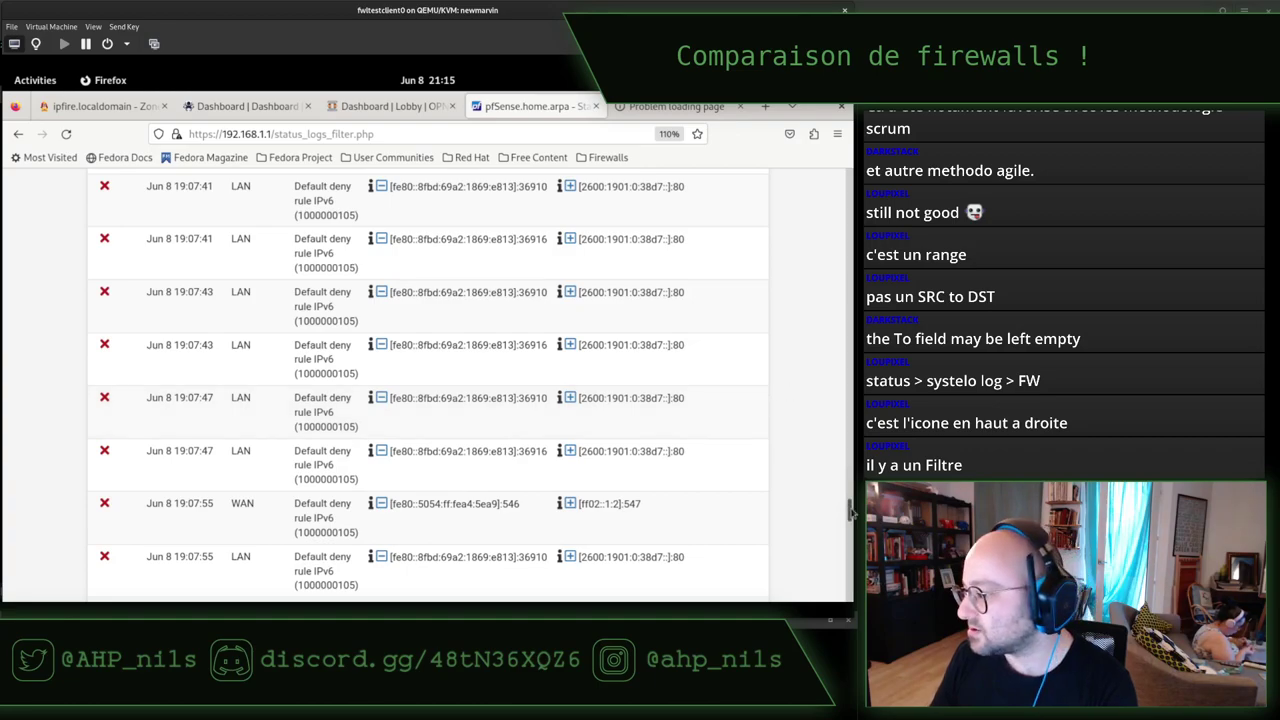
{"action": "left_click_drag", "start_coordinate": [848, 502], "coordinate": [823, 200]}
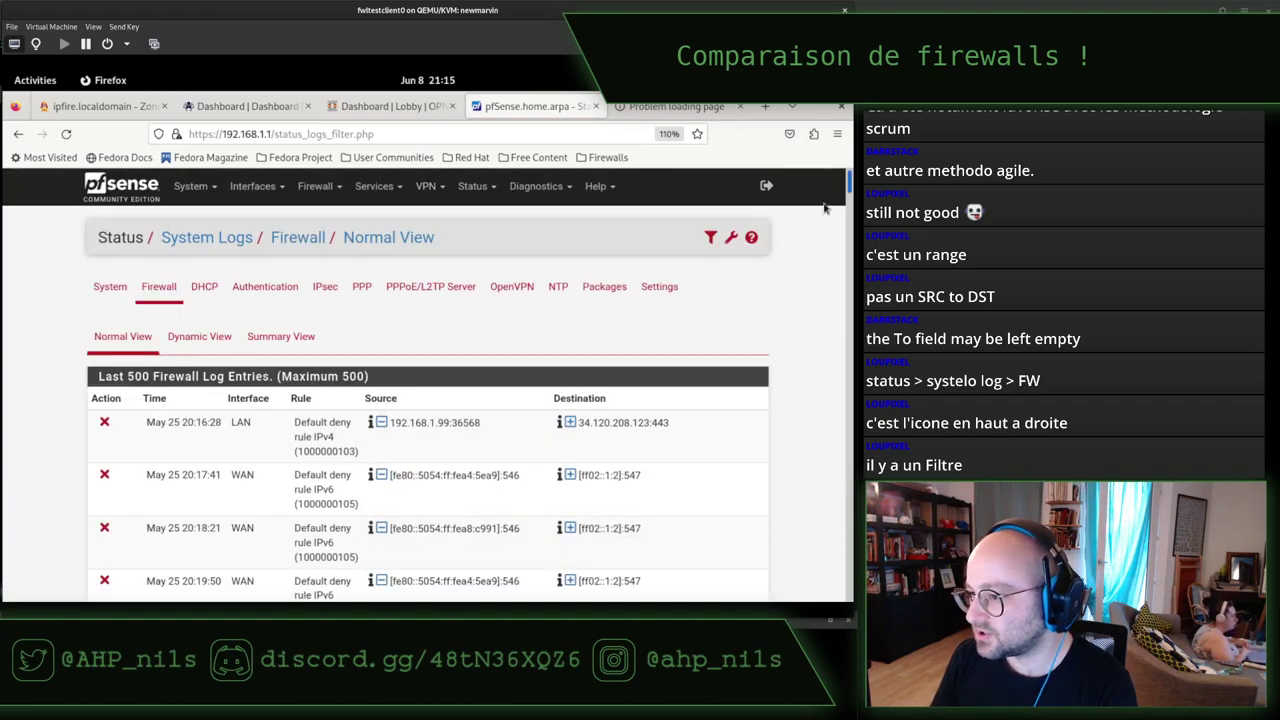
Apply an Advanced Log Filter with Destination IP Address 192.168.122.122.
{"action": "left_click", "coordinate": [711, 238]}
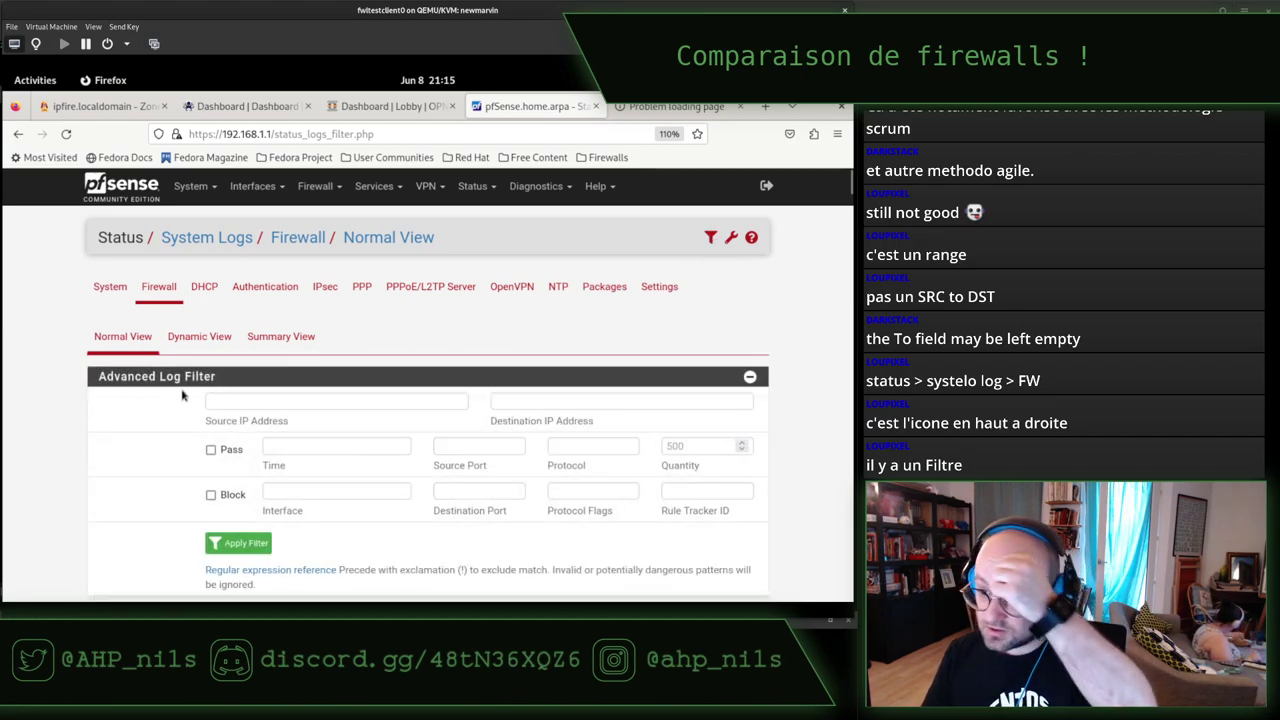
{"action": "left_click", "coordinate": [588, 403]}
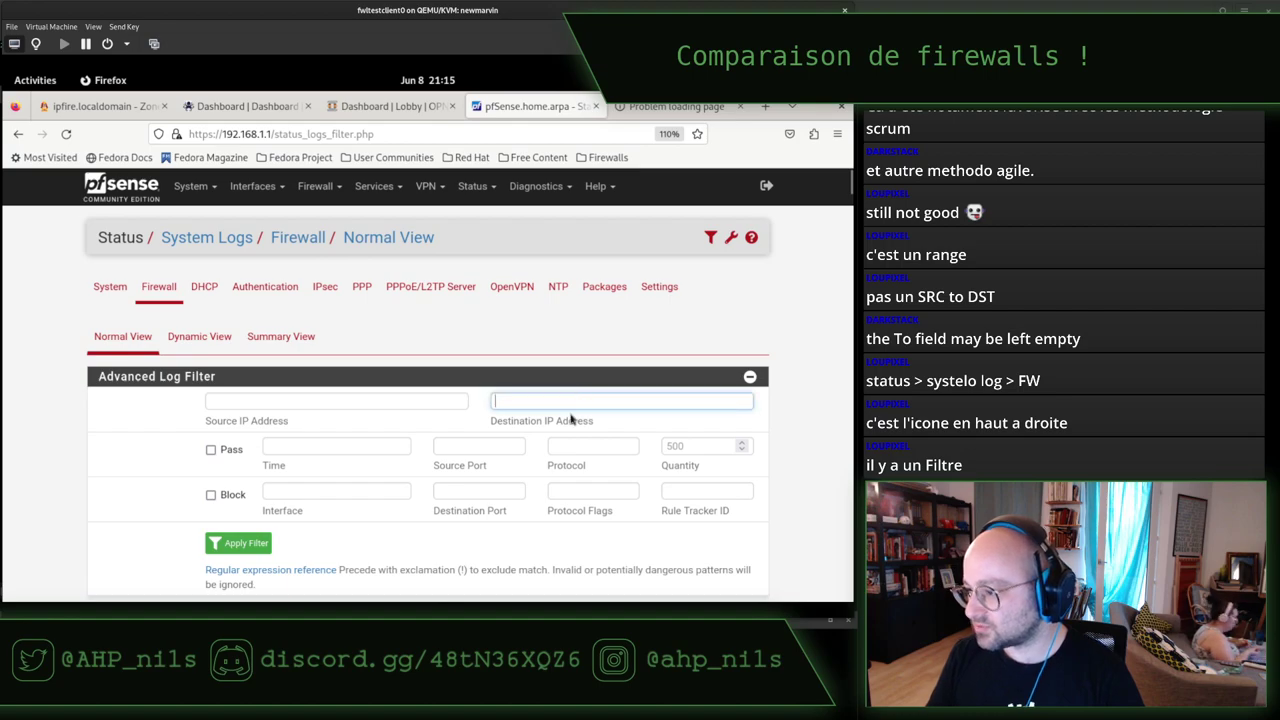
{"action": "type", "text": "192.168.122.122"}
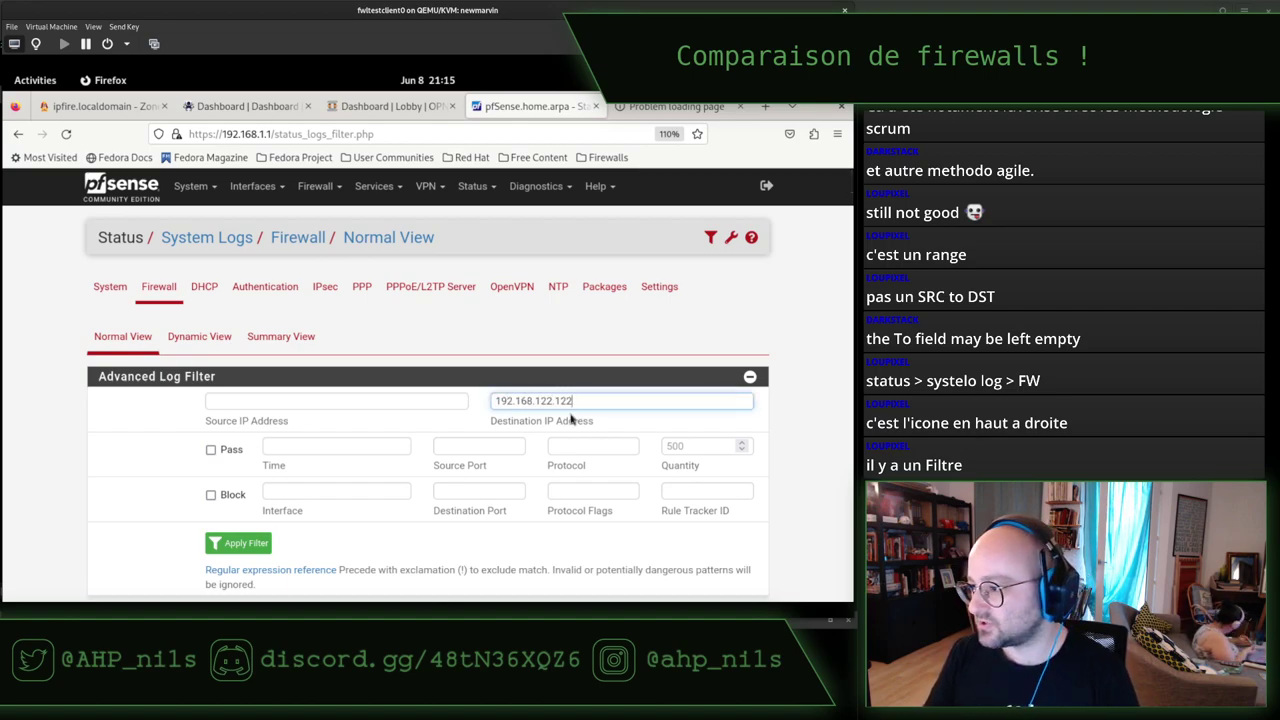
{"action": "key", "text": "shift+Tab"}
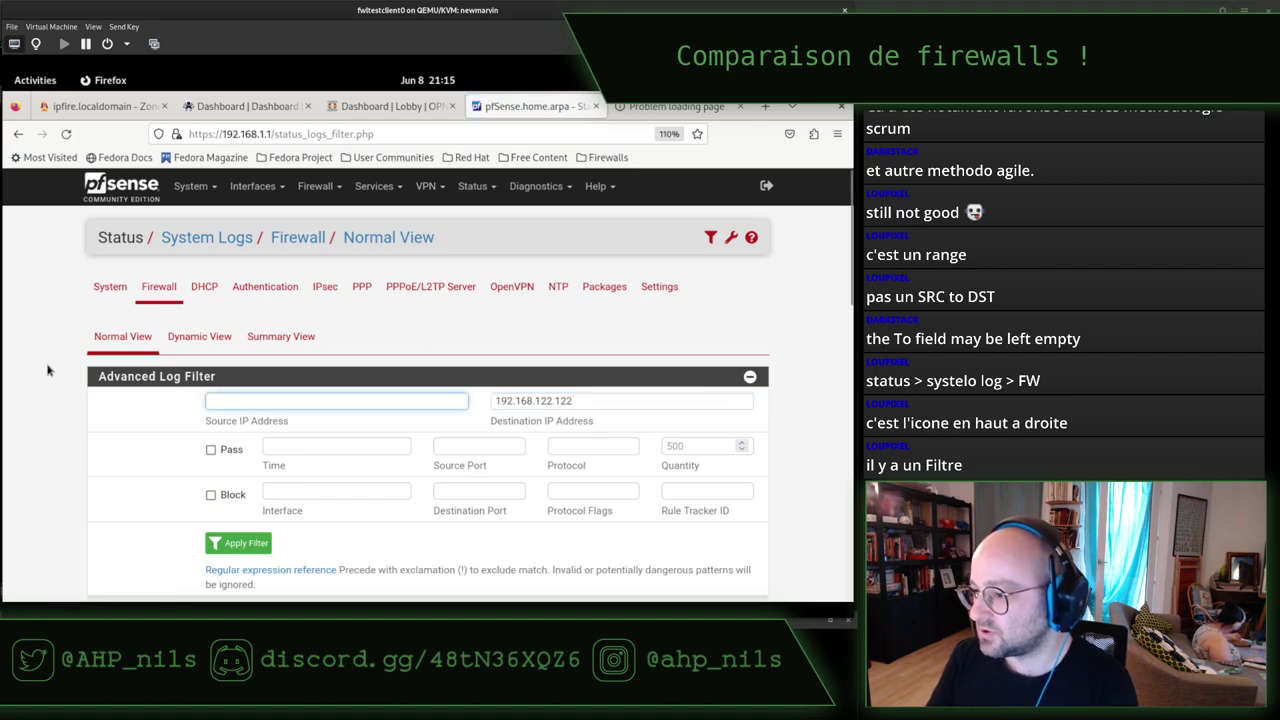
{"action": "scroll", "coordinate": [47, 371], "scroll_direction": "down", "scroll_amount": 5}
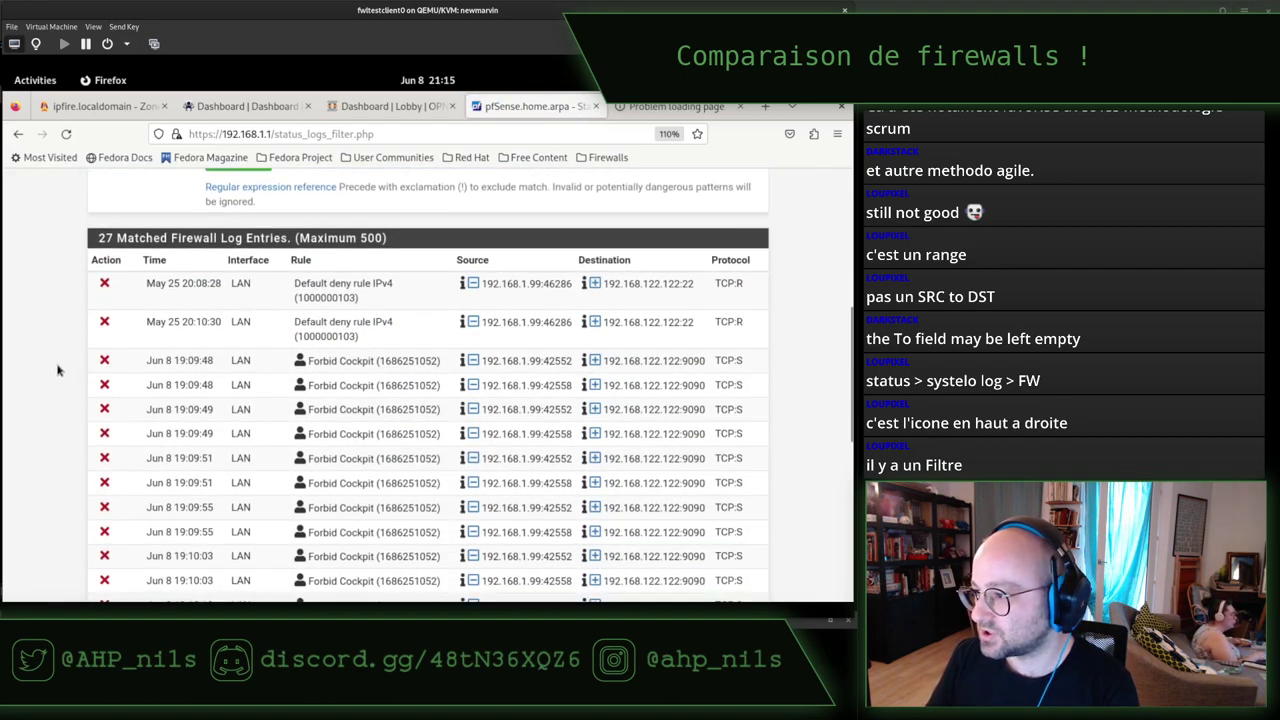
Inspect the filtered entries: May 25 Default deny hits and Forbid Cockpit blocks on 9090.
{"action": "left_click_drag", "start_coordinate": [305, 283], "coordinate": [390, 283]}
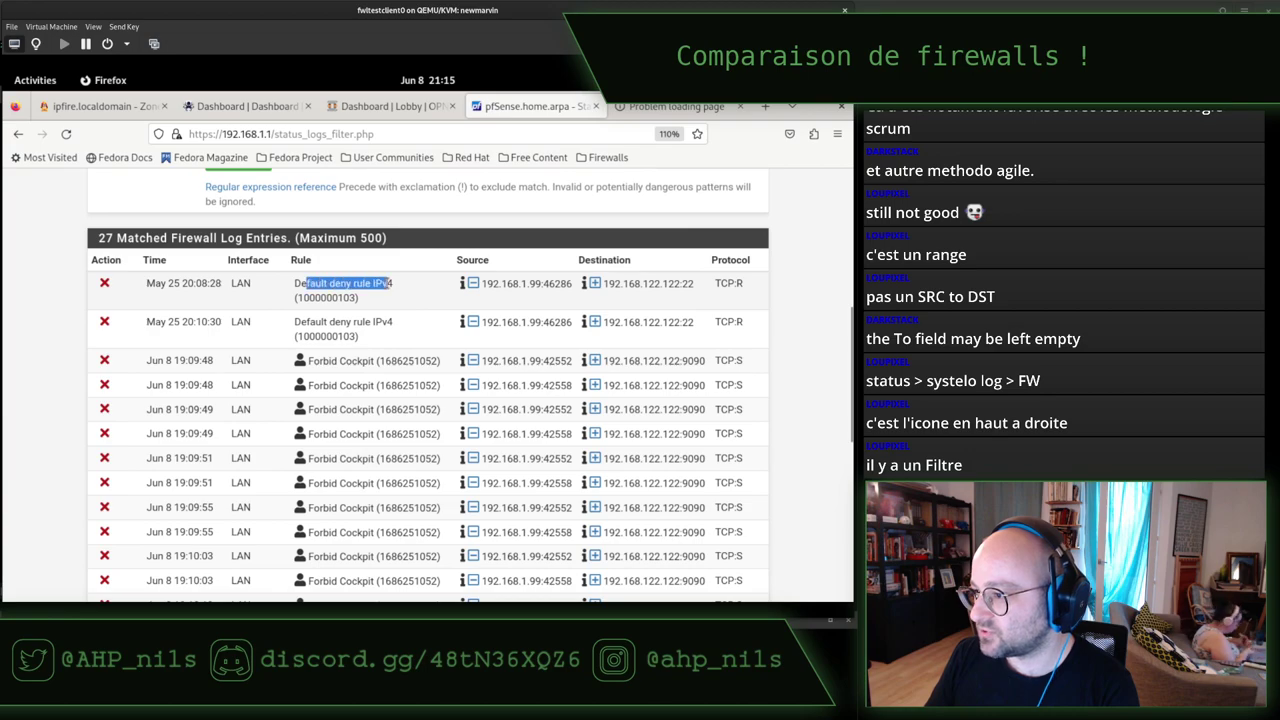
{"action": "left_click_drag", "start_coordinate": [309, 318], "coordinate": [364, 321]}
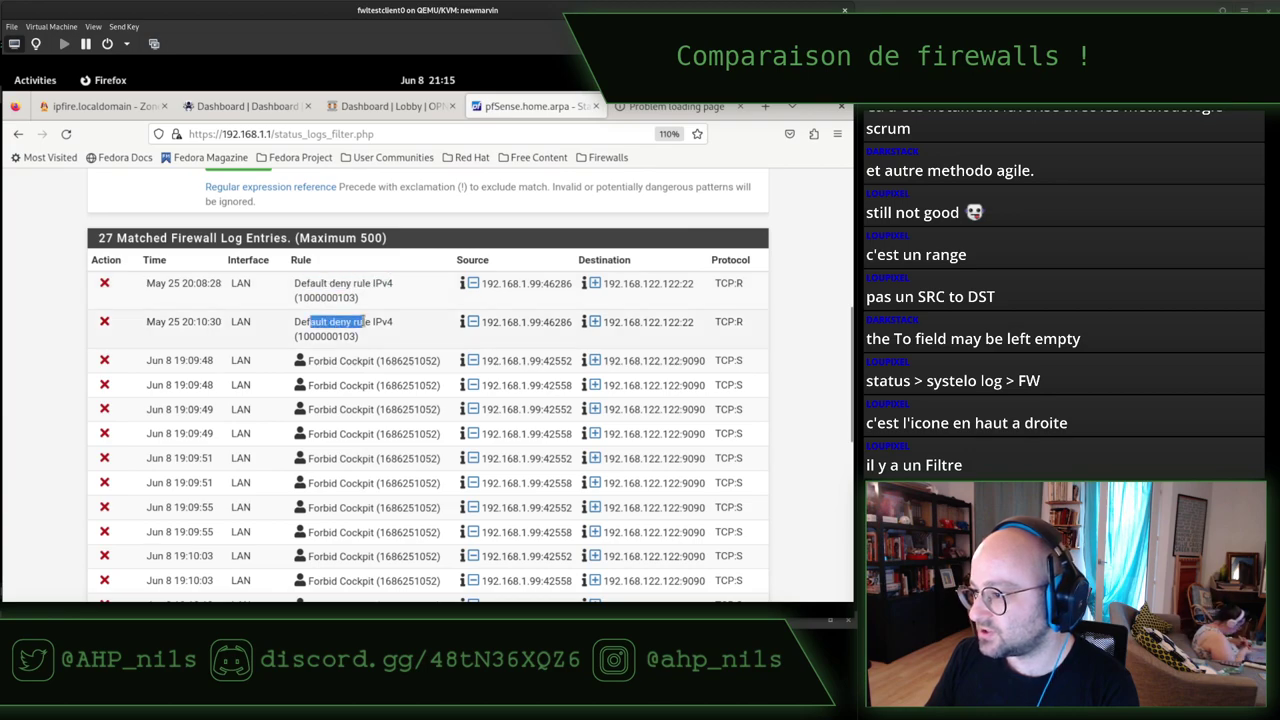
{"action": "left_click", "coordinate": [365, 321]}
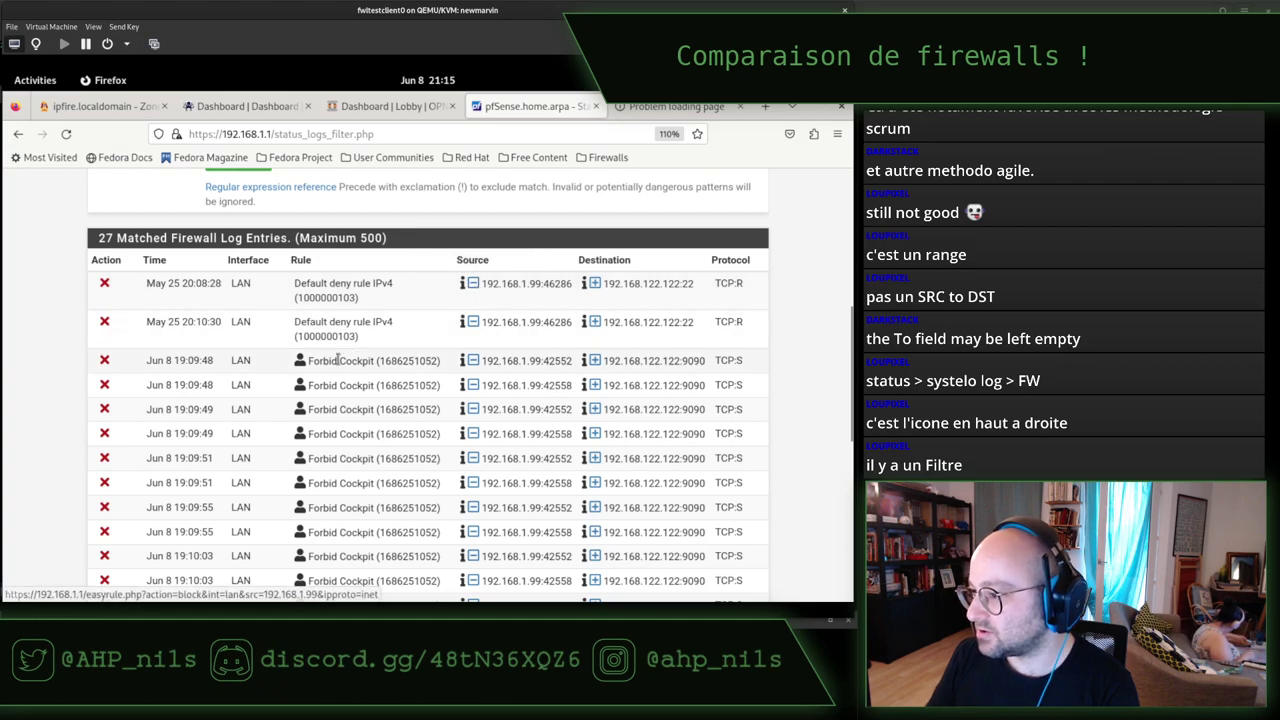
{"action": "left_click_drag", "start_coordinate": [322, 360], "coordinate": [395, 361]}
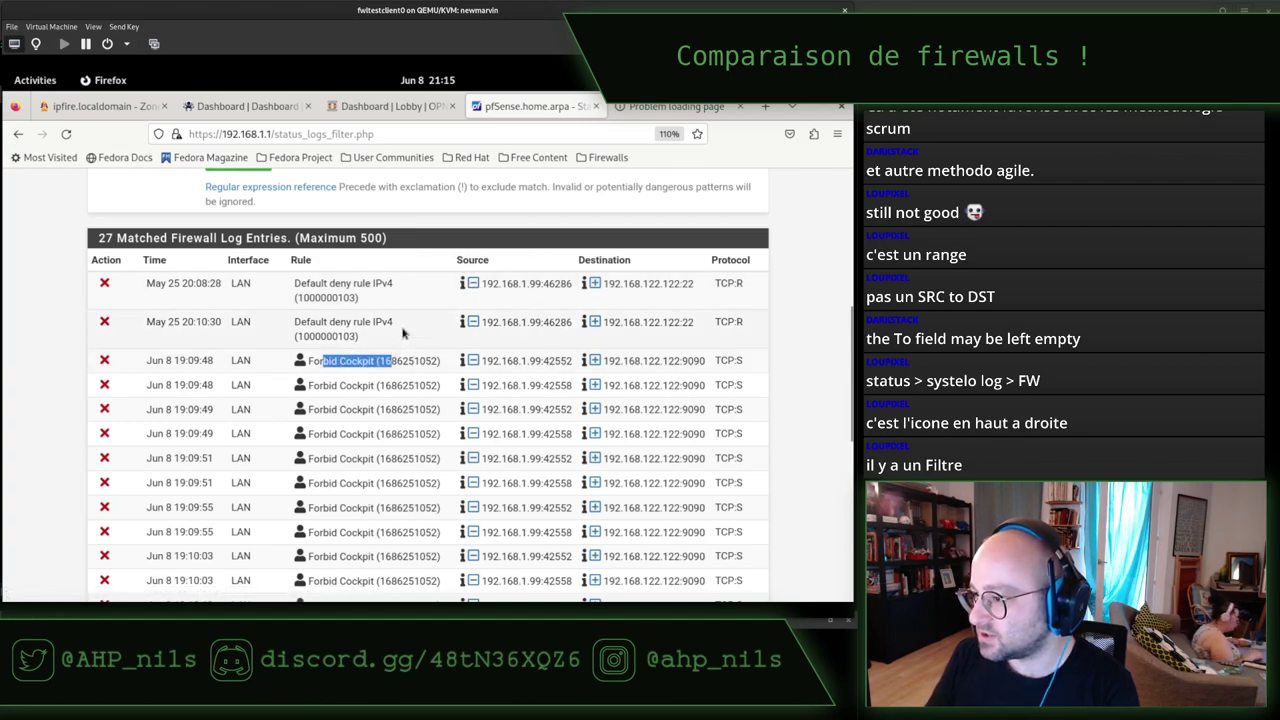
{"action": "scroll", "coordinate": [400, 335], "scroll_direction": "down", "scroll_amount": 2}
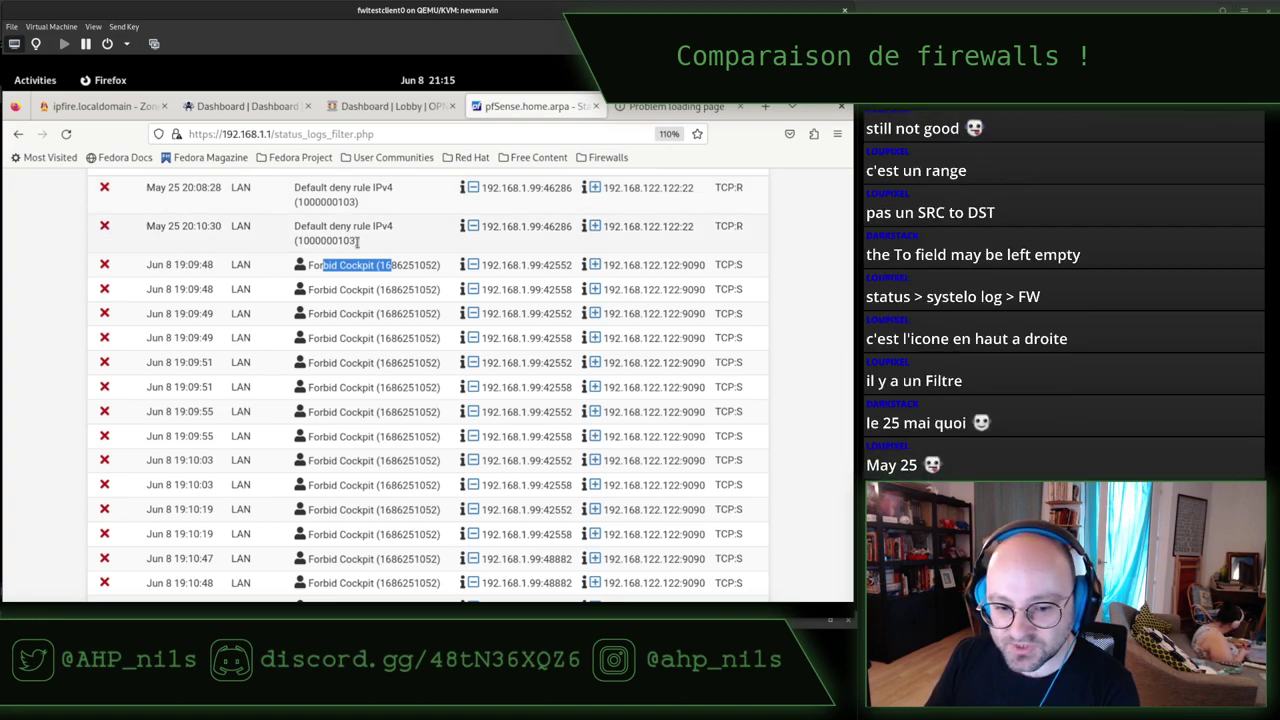
{"action": "left_click_drag", "start_coordinate": [171, 224], "coordinate": [194, 226]}
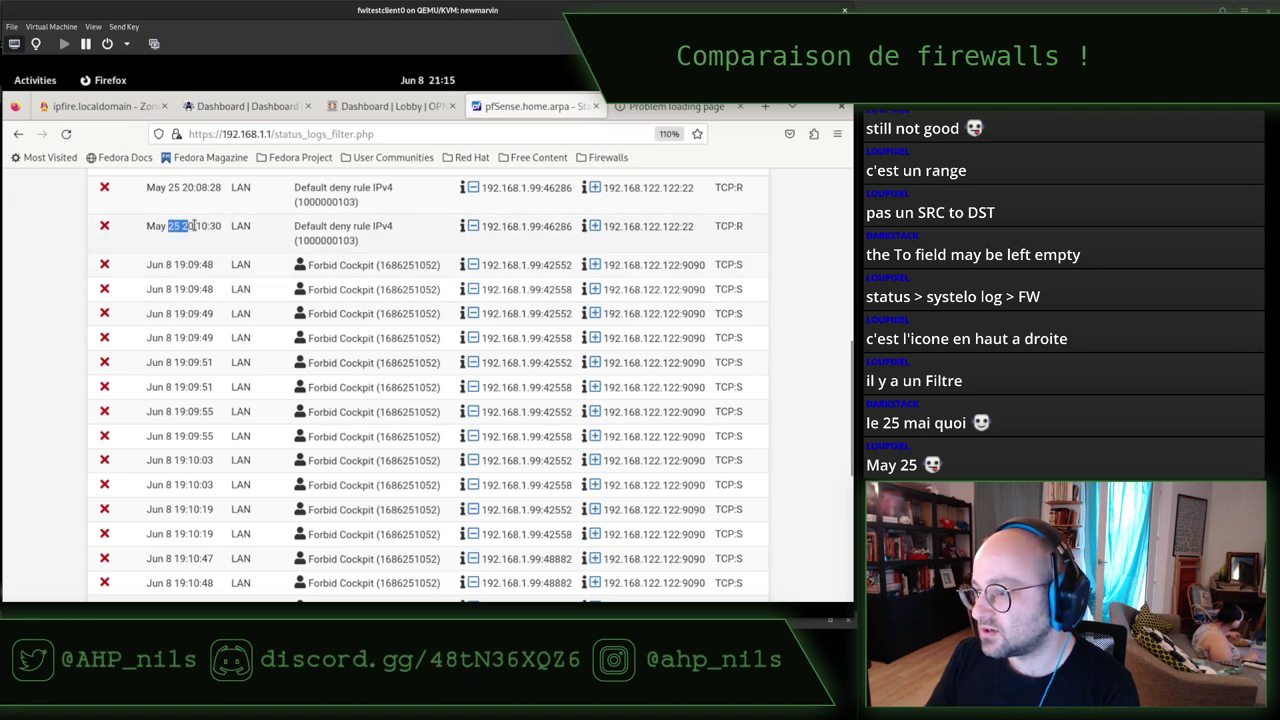
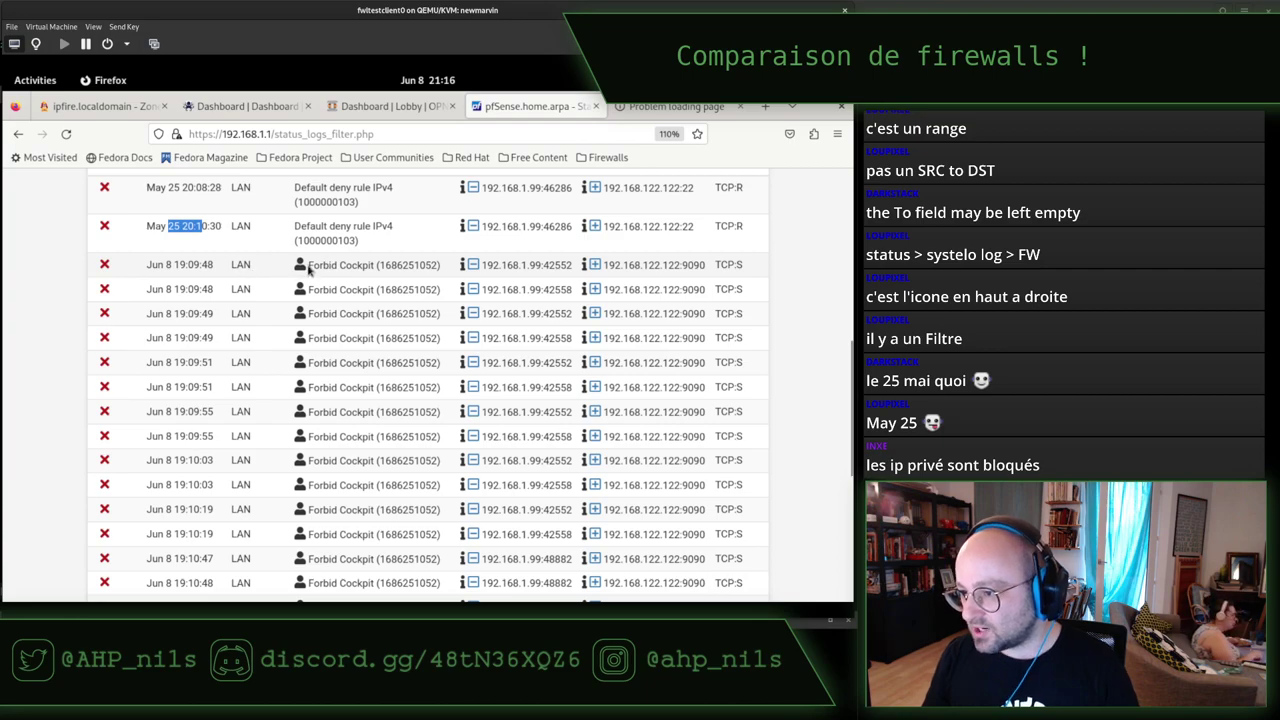
Review the pfSense log entries for 192.168.122.122, then go to the OPNsense dashboard.
{"action": "scroll", "coordinate": [352, 364], "scroll_direction": "down", "scroll_amount": 1}
{"action": "scroll", "coordinate": [352, 364], "scroll_direction": "down", "scroll_amount": 2}
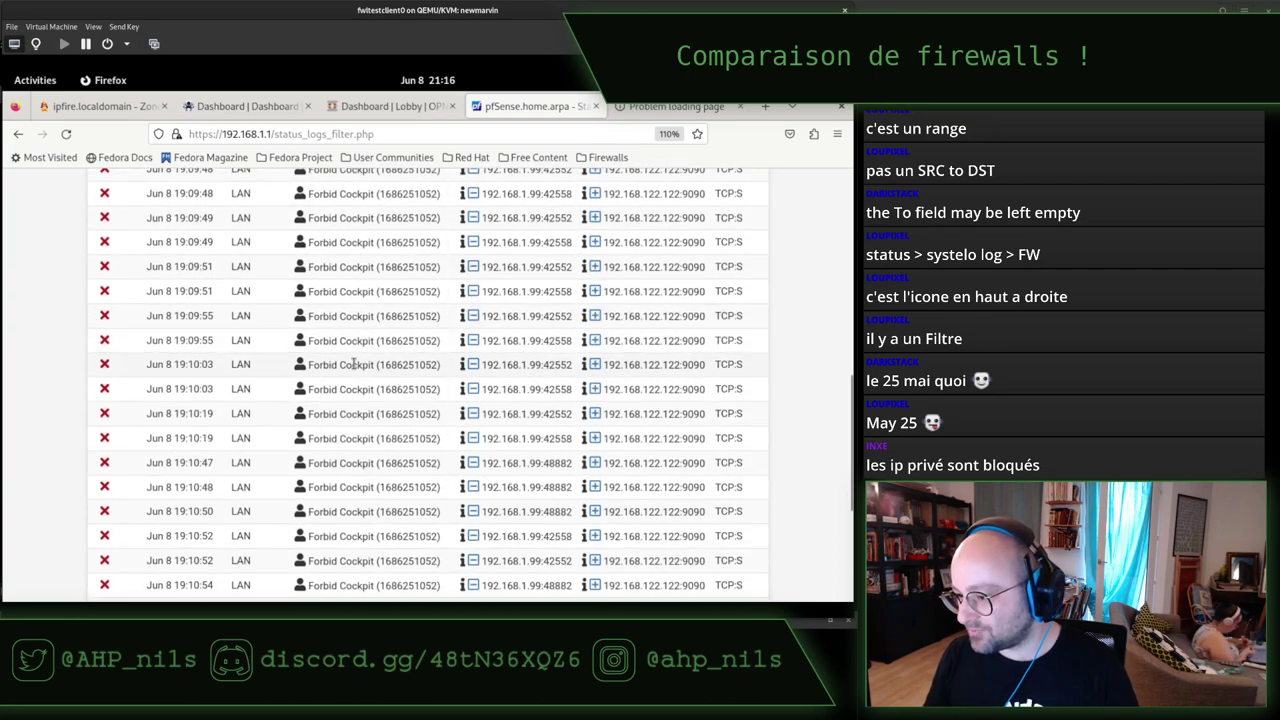
{"action": "scroll", "coordinate": [352, 364], "scroll_direction": "down", "scroll_amount": 5}
{"action": "scroll", "coordinate": [354, 372], "scroll_direction": "up", "scroll_amount": 15}
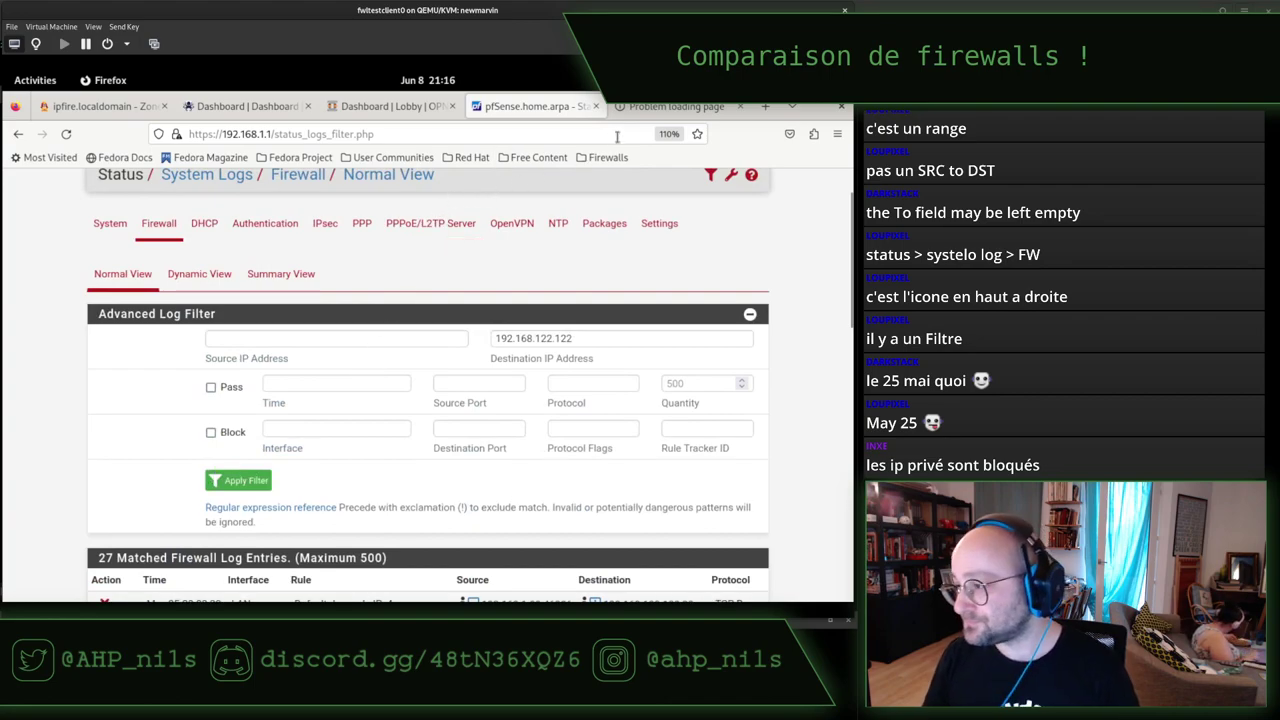
{"action": "left_click", "coordinate": [380, 110]}
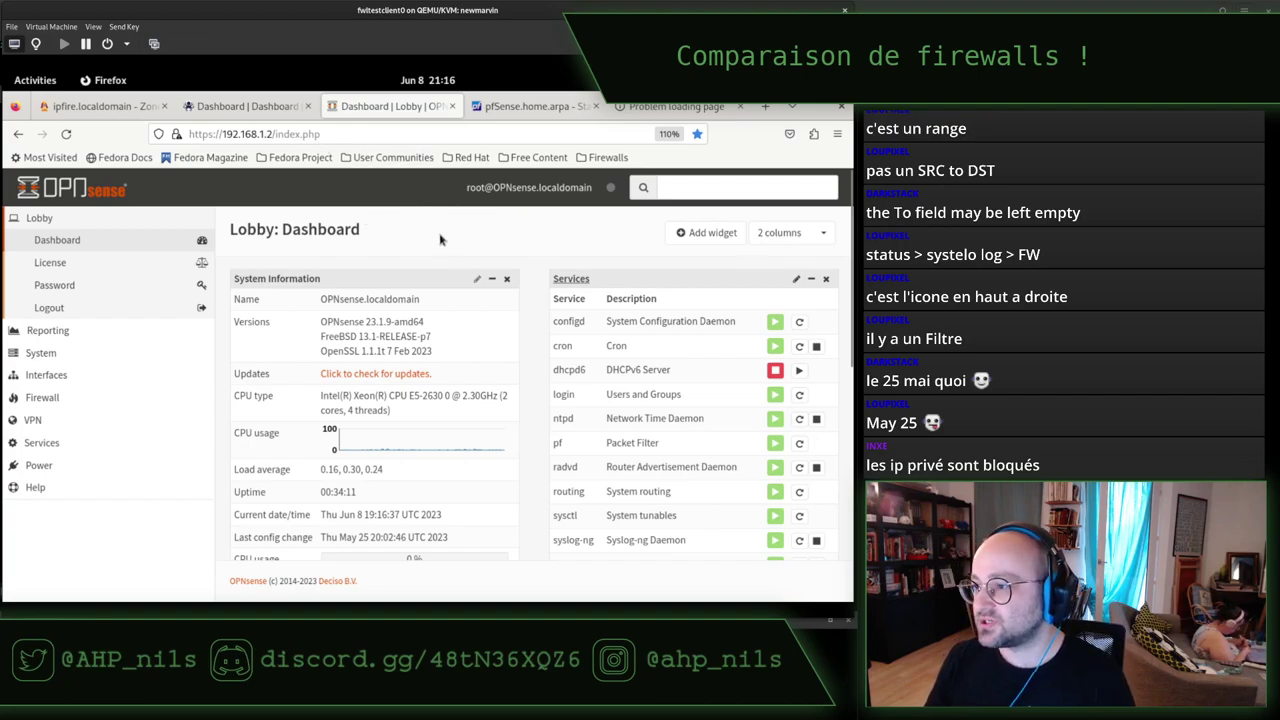
In the terminal's first session, search shell history for 192.168.1.2 and clear the screen.
{"action": "key", "text": "alt+Tab"}
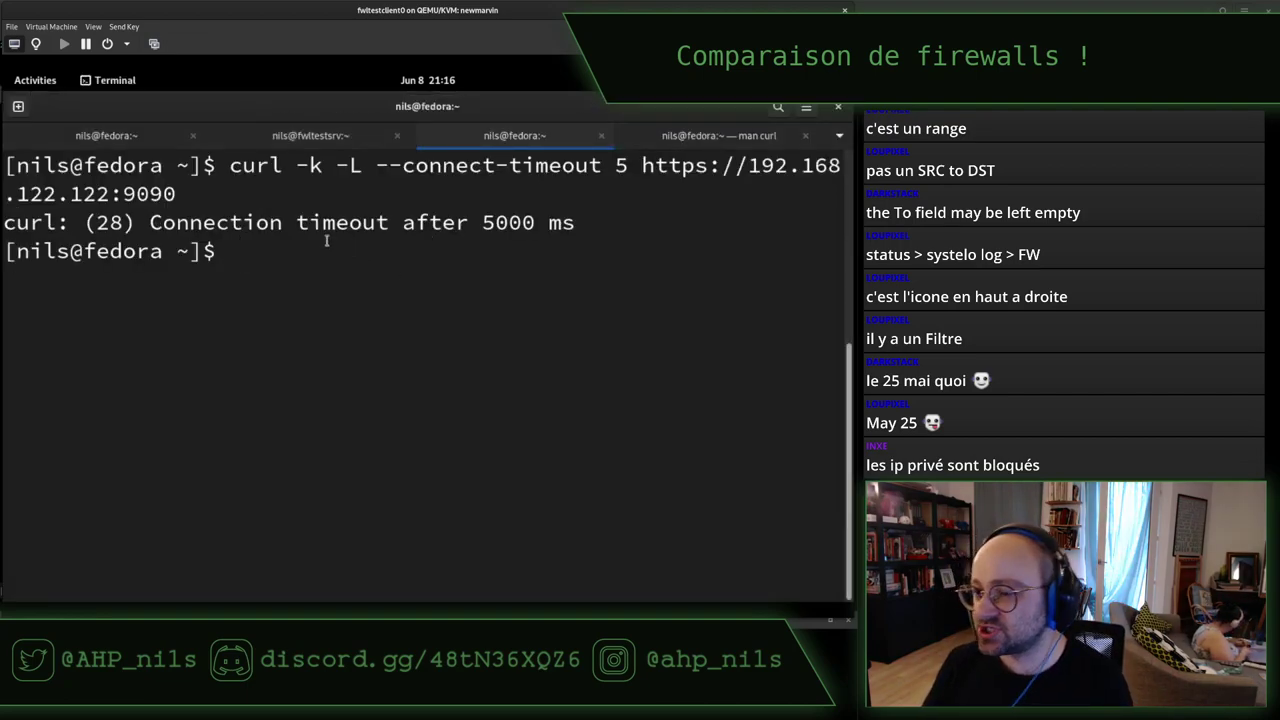
{"action": "key", "text": "ctrl+Page_Up"}
{"action": "key", "text": "ctrl+Page_Up"}
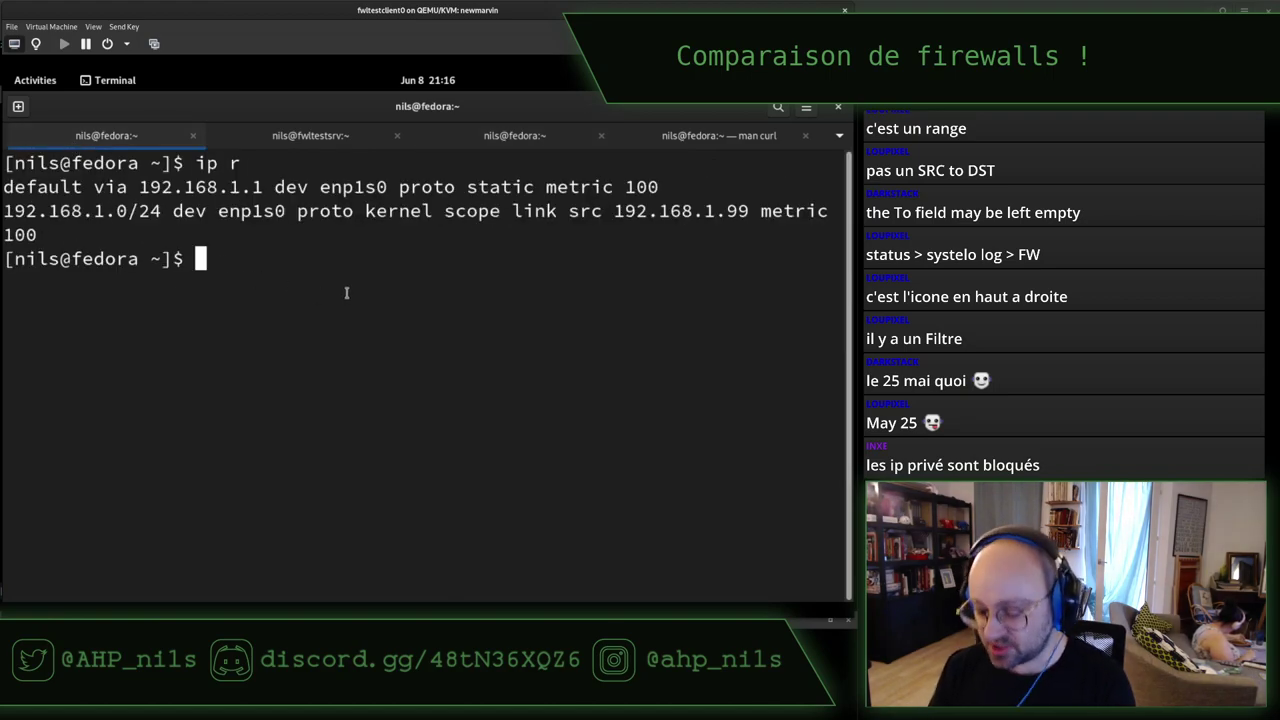
{"action": "key", "text": "ctrl+r"}
{"action": "type", "text": "192.1"}
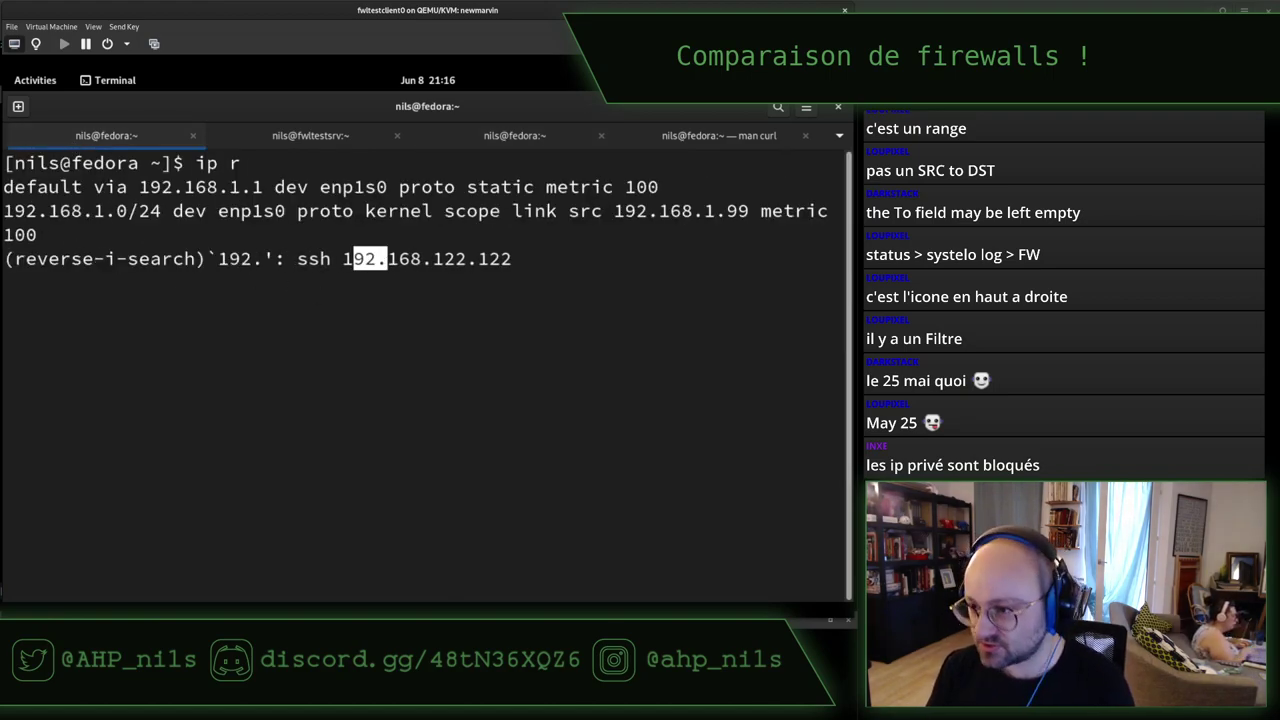
{"action": "type", "text": "68"}
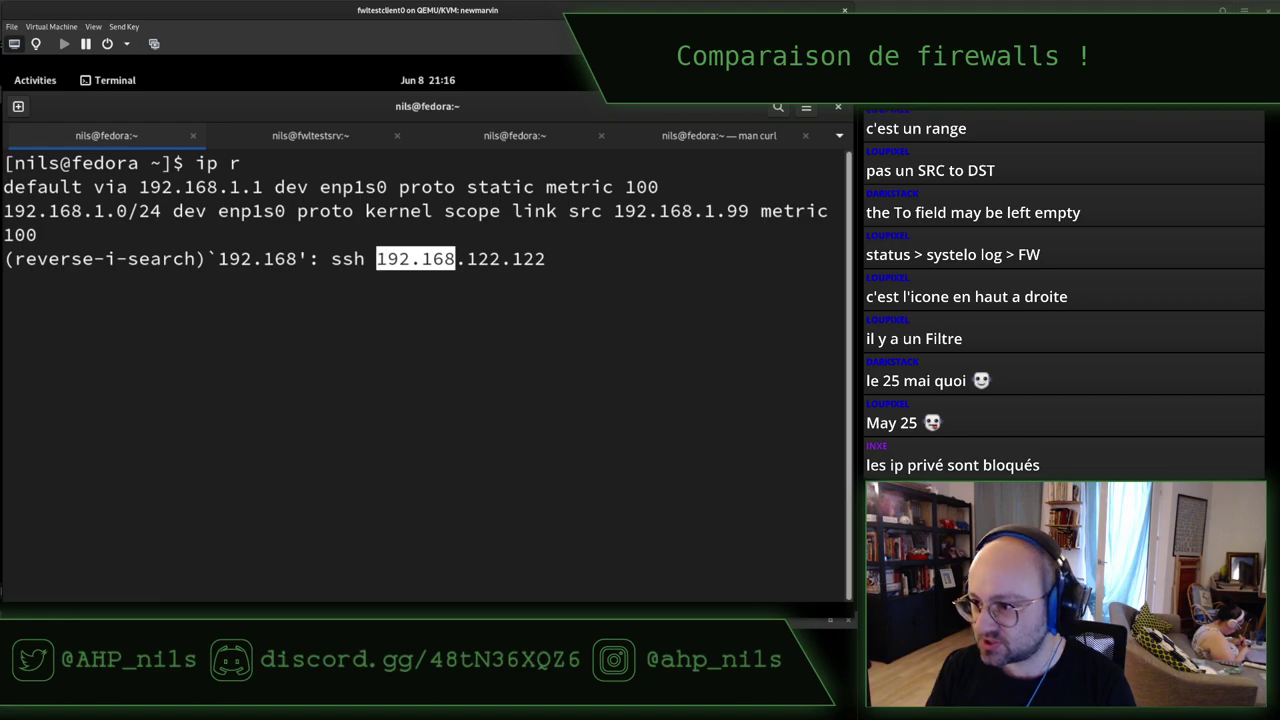
{"action": "type", "text": ".1.2"}
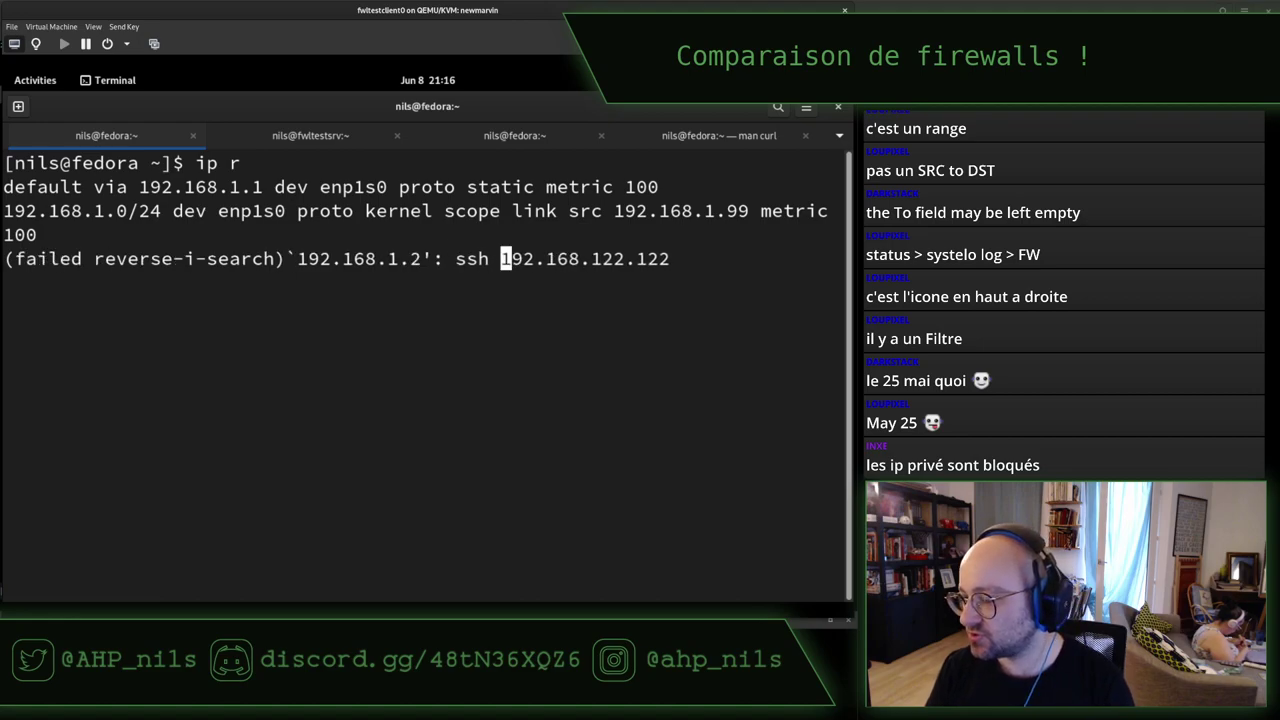
{"action": "key", "text": "ctrl+c"}
{"action": "key", "text": "ctrl+r"}
{"action": "type", "text": "iop"}
{"action": "key", "text": "BackSpace"}
{"action": "key", "text": "BackSpace"}
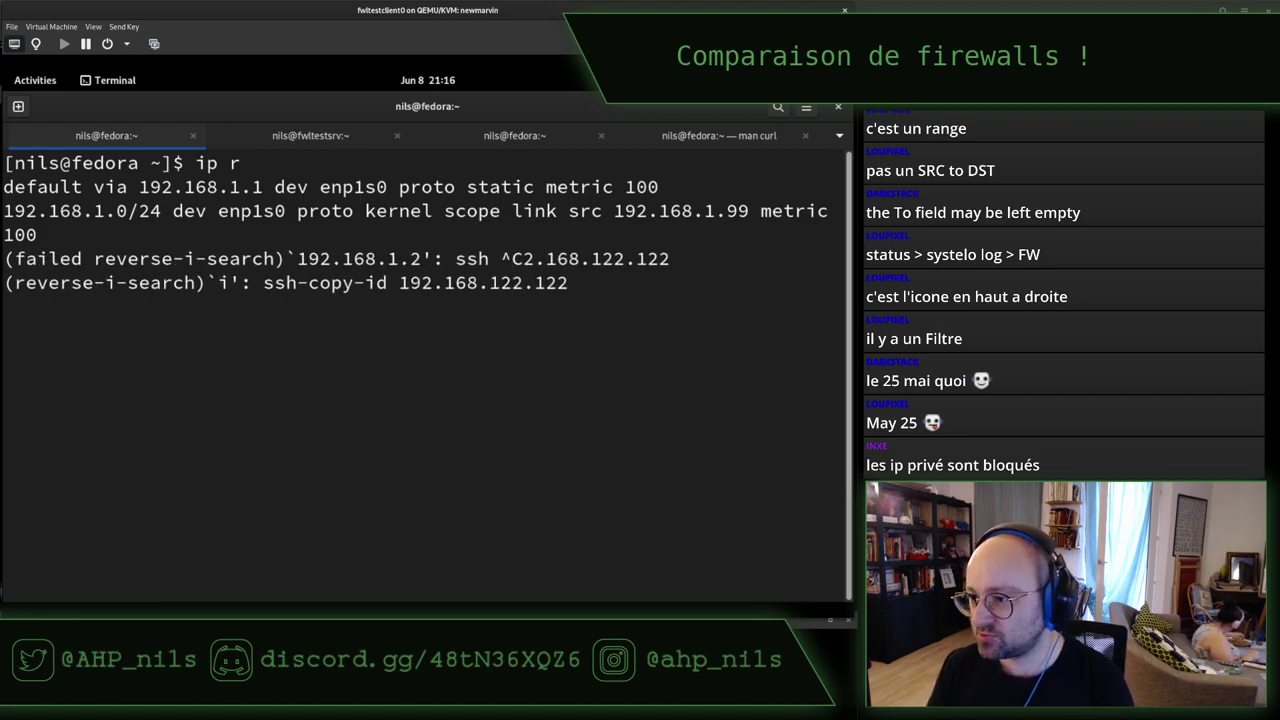
{"action": "key", "text": "BackSpace"}
{"action": "key", "text": "ctrl+c"}
{"action": "key", "text": "ctrl+l"}
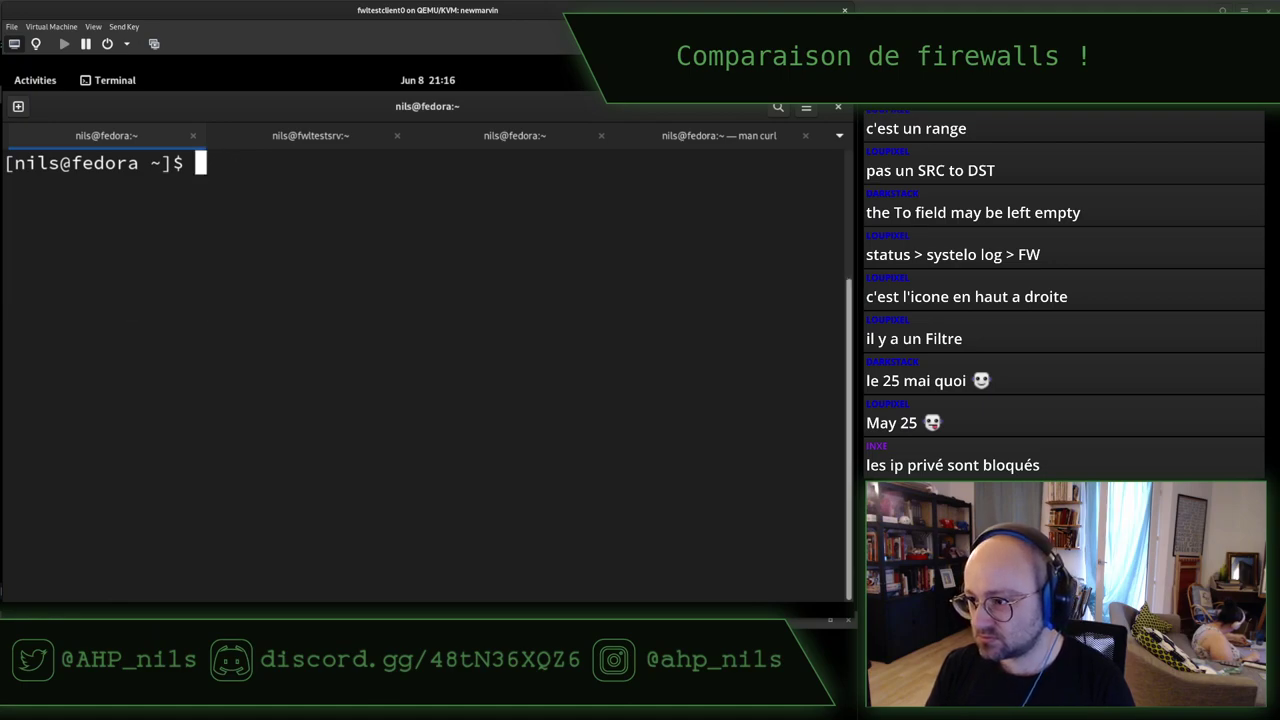
Search history for 'ip route', then list all past commands with history.
{"action": "key", "text": "ctrl+r"}
{"action": "type", "text": "ip route"}
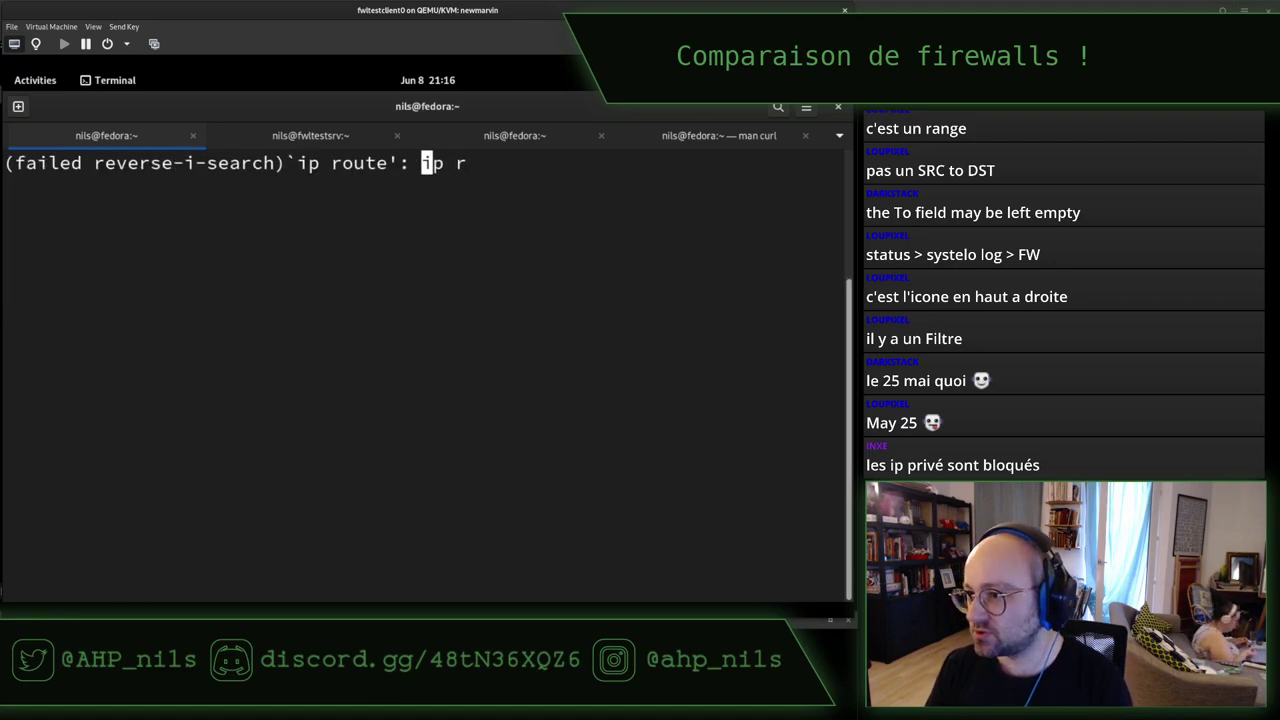
{"action": "key", "text": "ctrl+c"}
{"action": "type", "text": "history"}
{"action": "key", "text": "Return"}
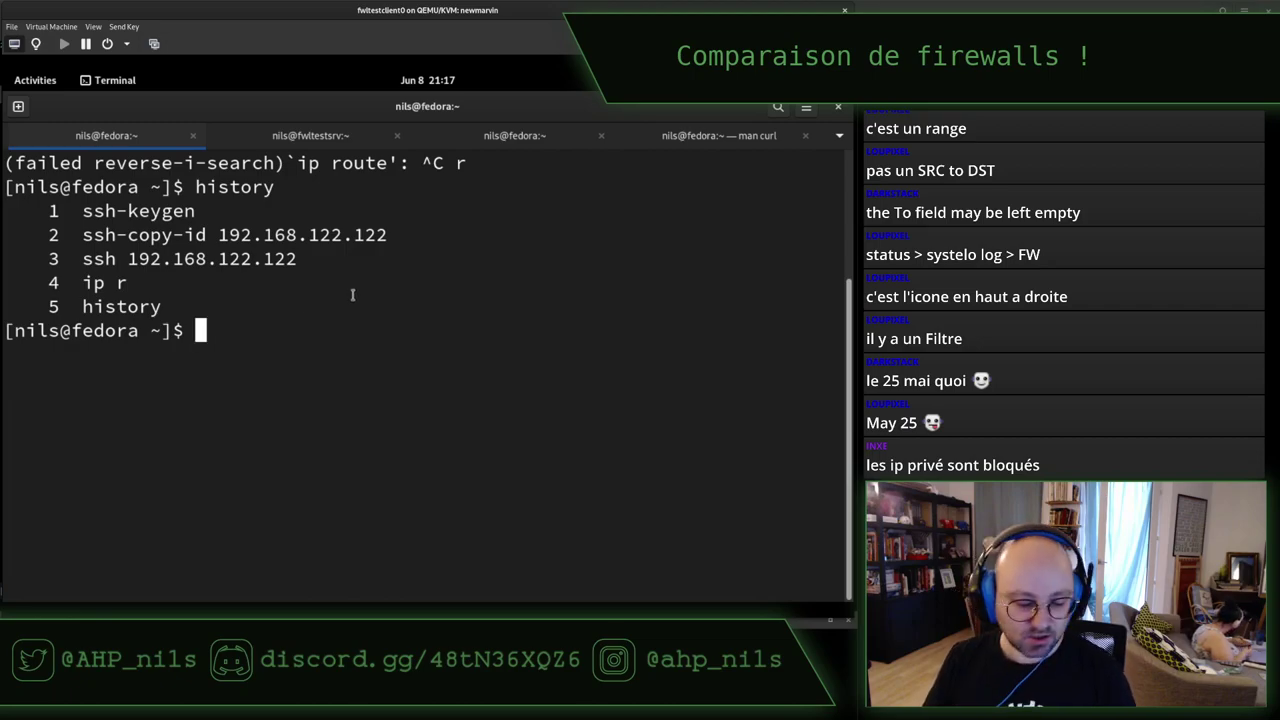
Change the wired connection's IPv4 gateway from 192.168.1.1 to 192.168.1.2 and apply it.
{"action": "left_click", "coordinate": [815, 80]}
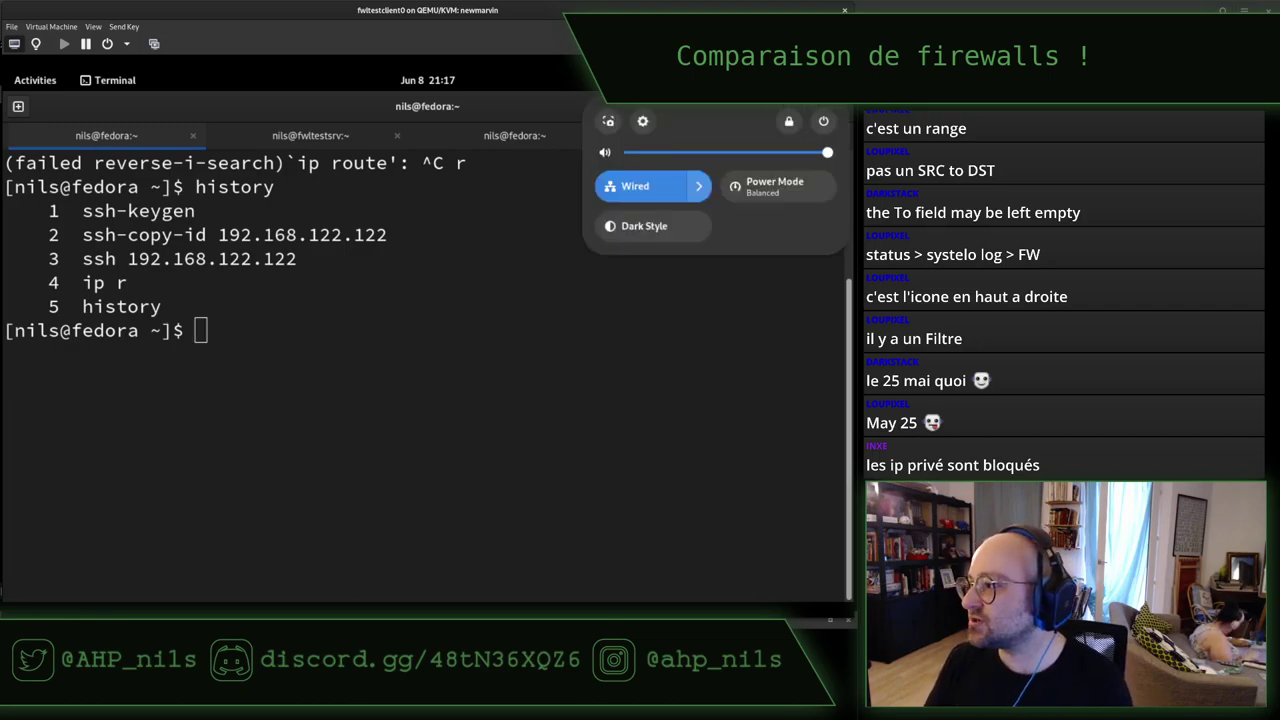
{"action": "left_click", "coordinate": [643, 121]}
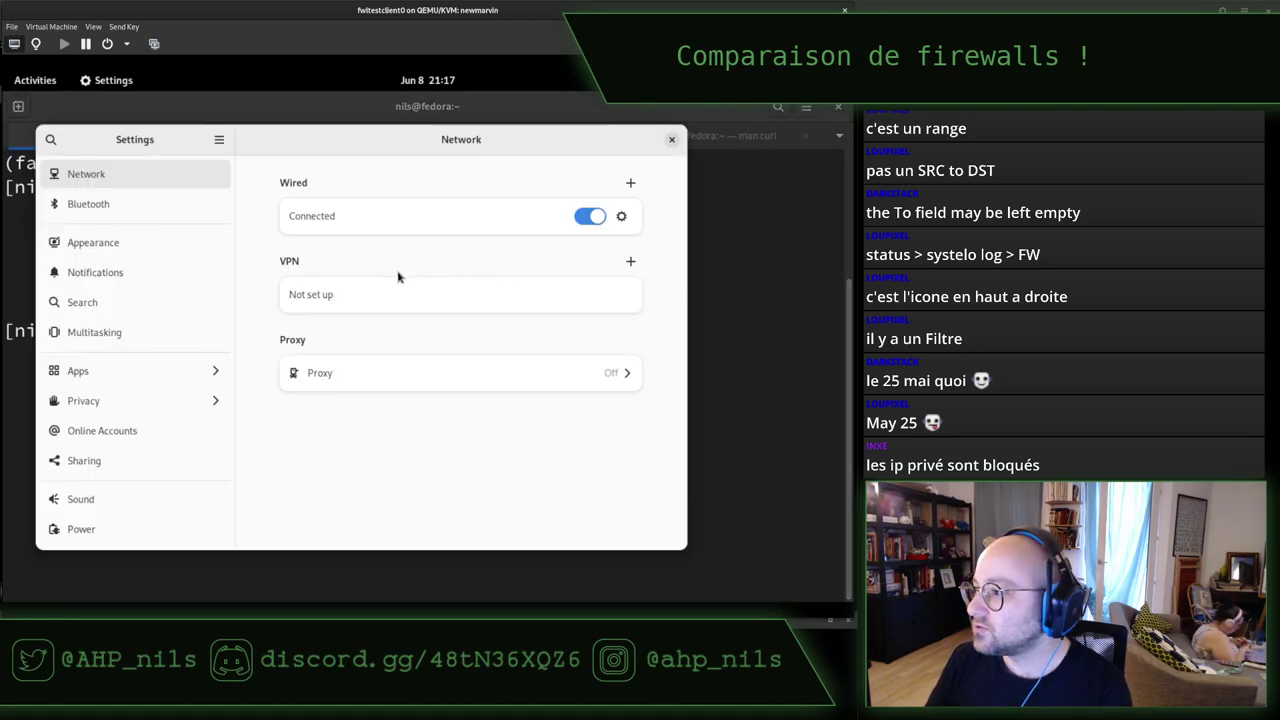
{"action": "left_click", "coordinate": [621, 217]}
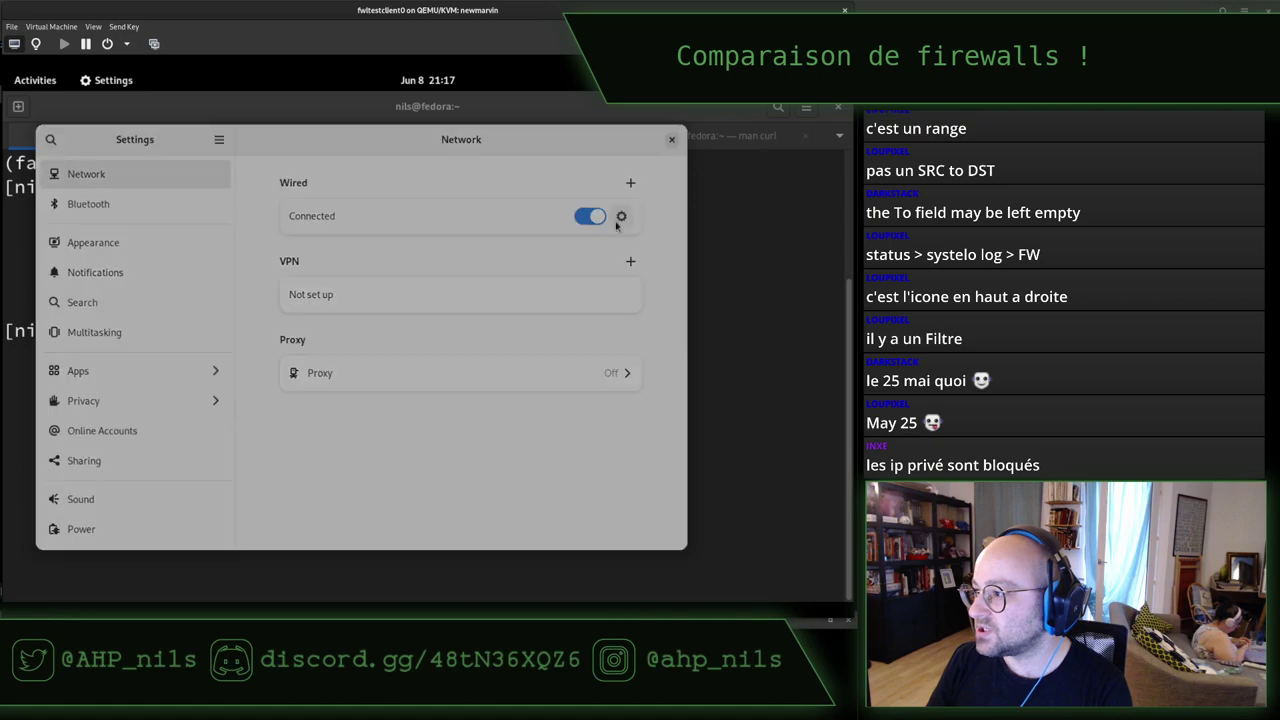
{"action": "left_click_drag", "start_coordinate": [266, 277], "coordinate": [319, 277]}
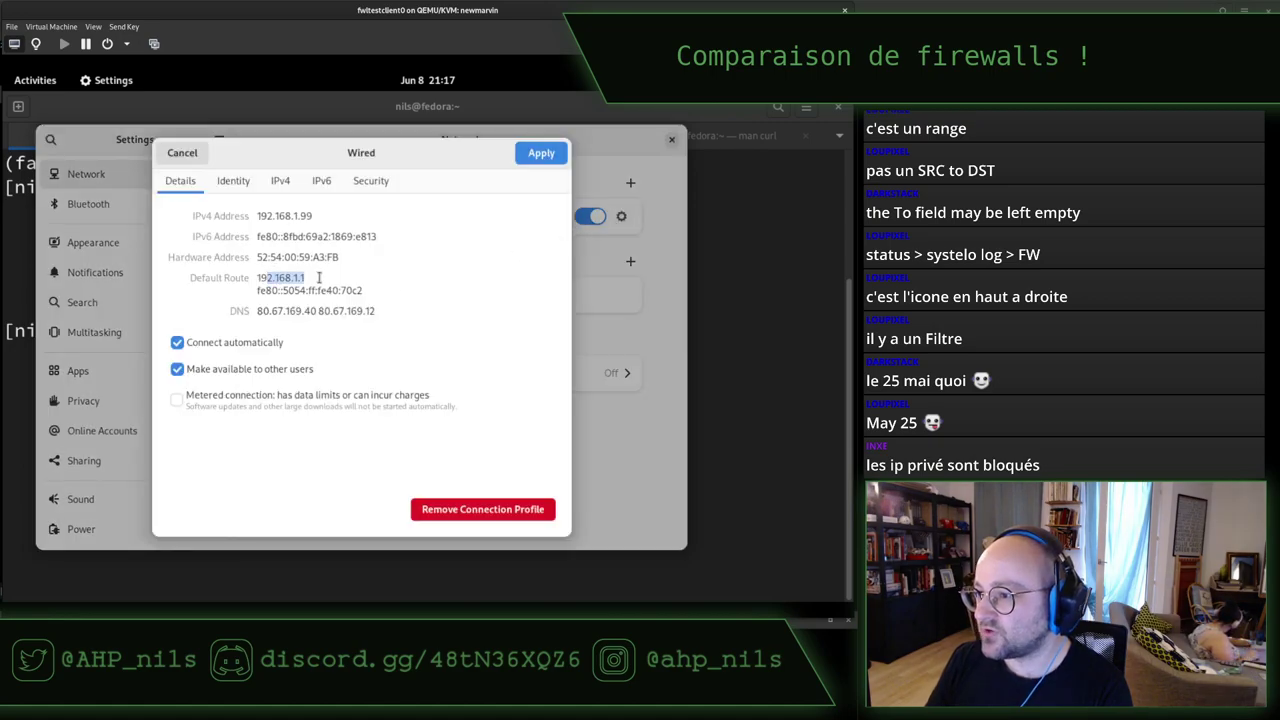
{"action": "left_click", "coordinate": [280, 180]}
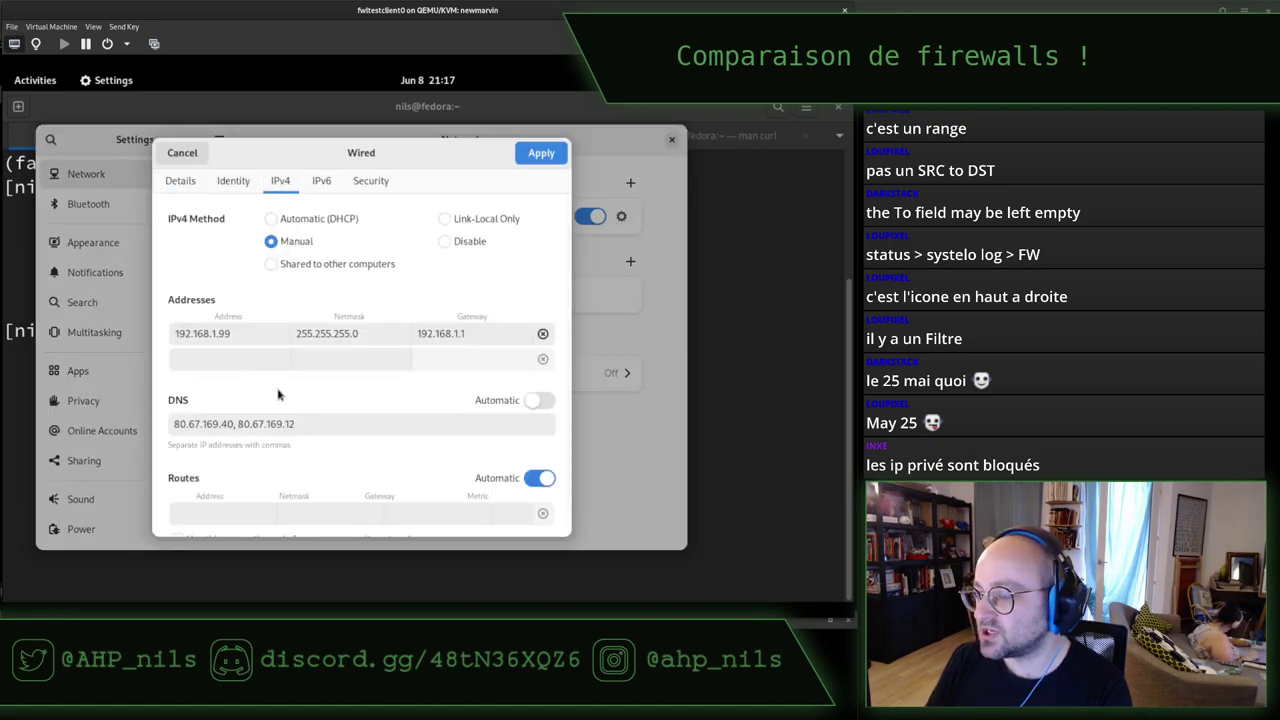
{"action": "left_click", "coordinate": [479, 343]}
{"action": "key", "text": "BackSpace"}
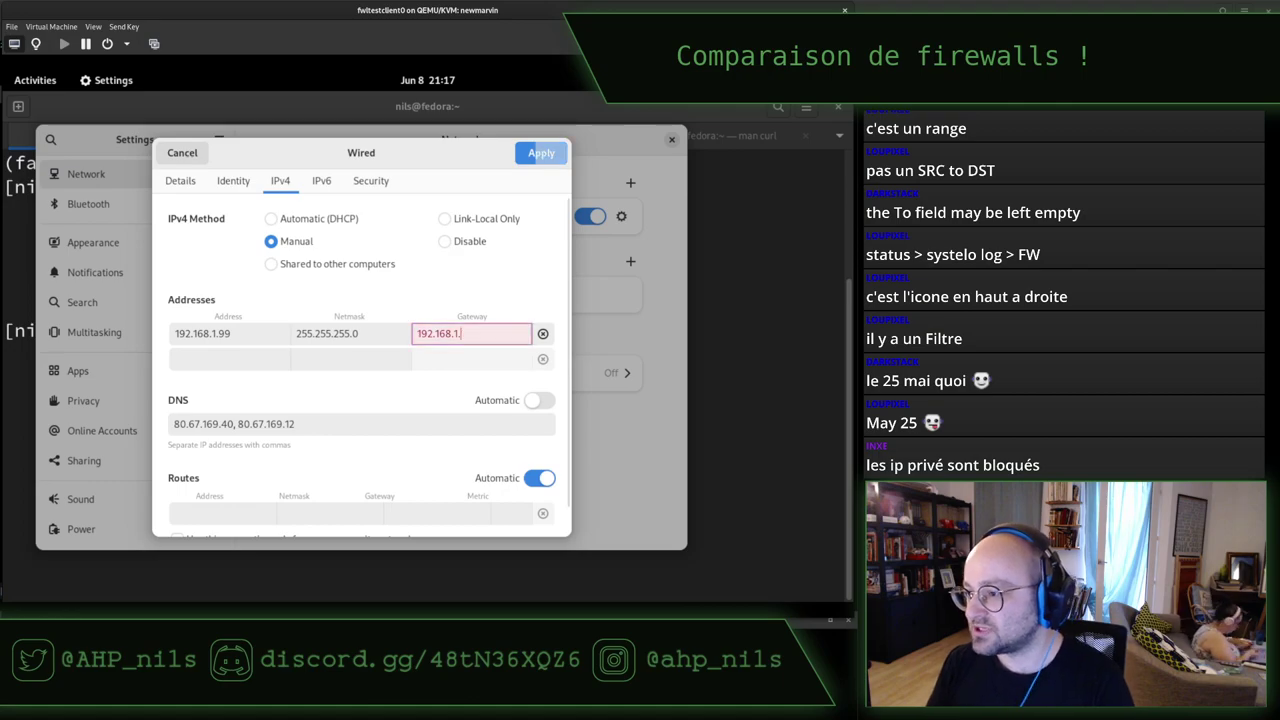
{"action": "type", "text": "2"}
{"action": "left_click", "coordinate": [533, 154]}
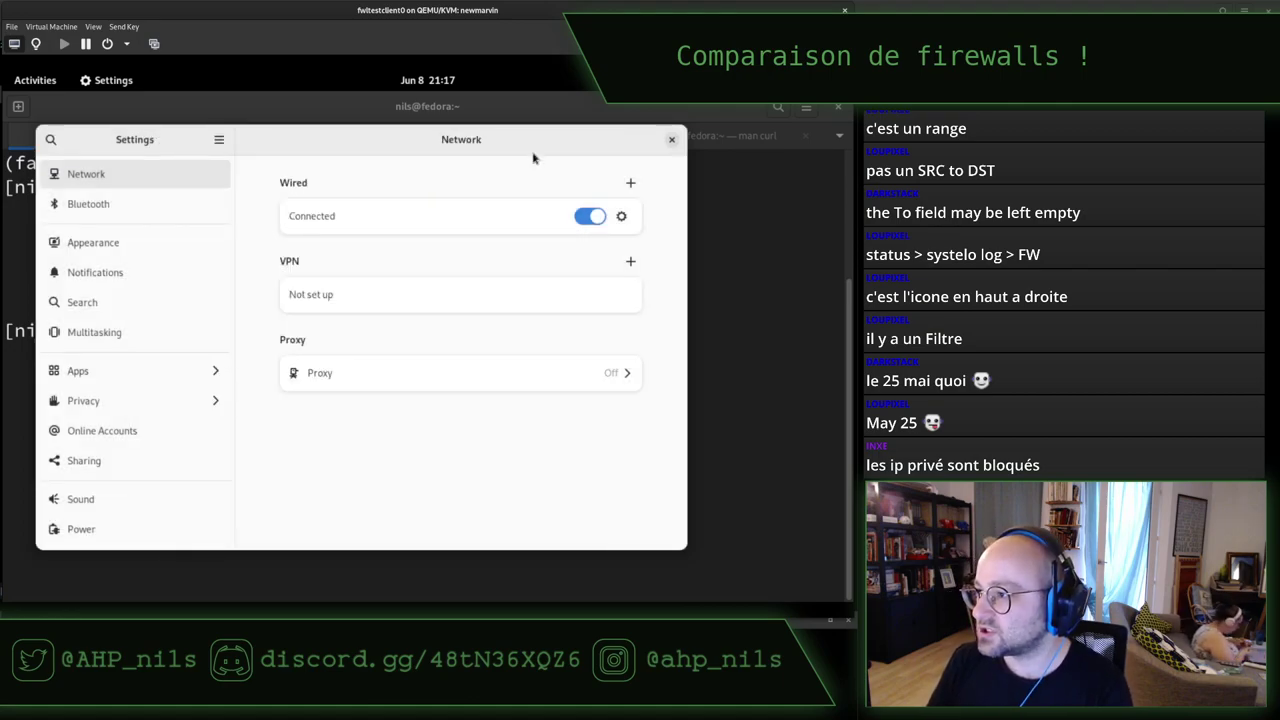
{"action": "left_click", "coordinate": [671, 140]}
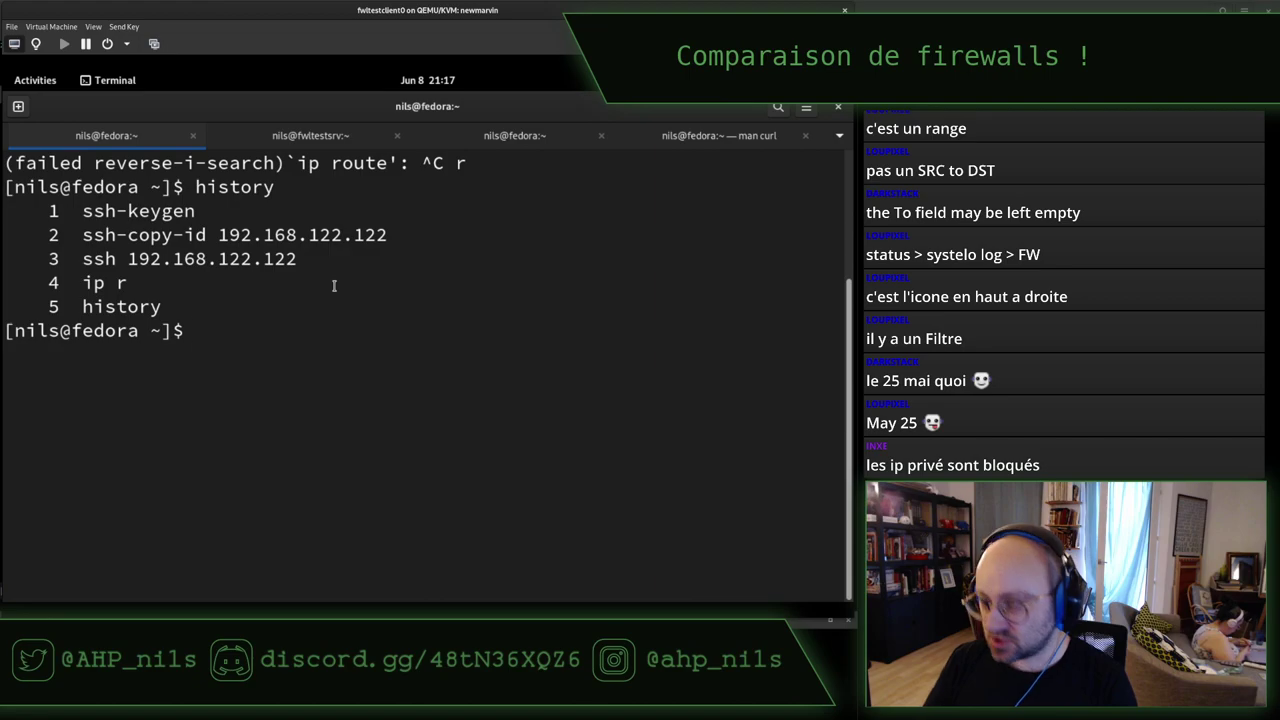
Run ip r and confirm the default route now goes via 192.168.1.2.
{"action": "key", "text": "ctrl+l"}
{"action": "type", "text": "ip r"}
{"action": "key", "text": "Return"}
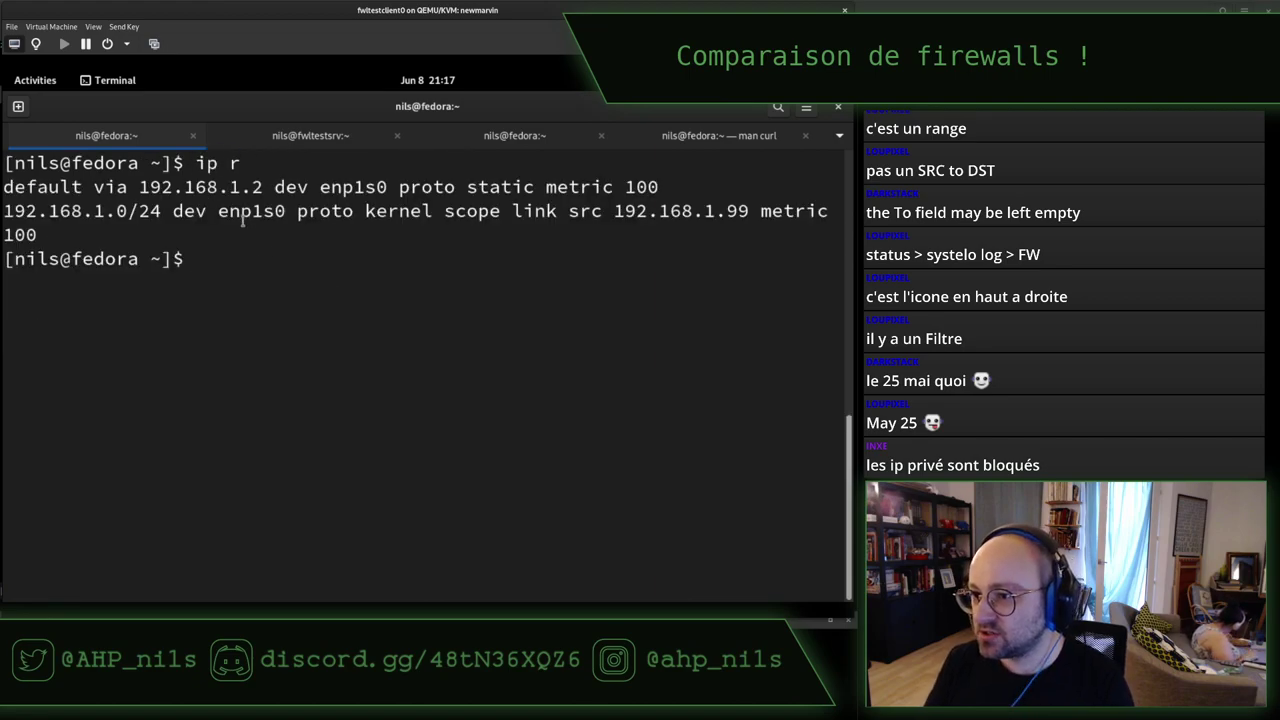
{"action": "double_click", "coordinate": [222, 187]}
{"action": "key", "text": "super"}
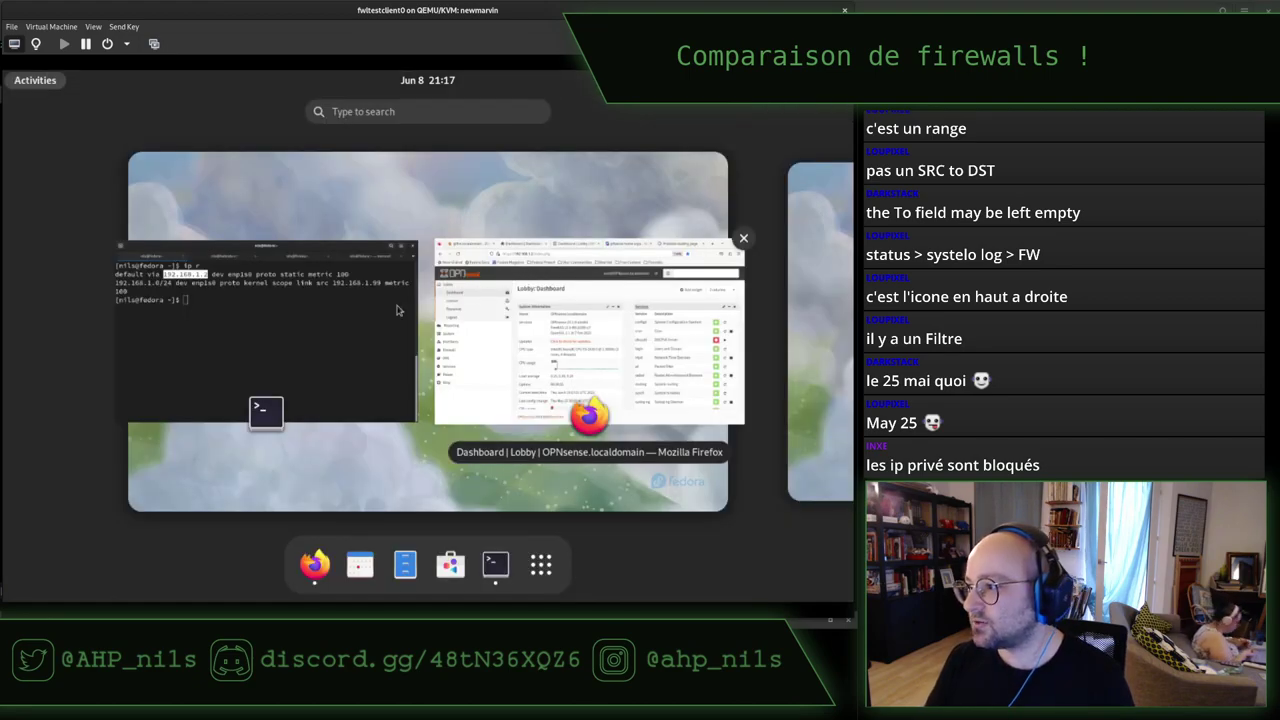
{"action": "left_click", "coordinate": [339, 263]}
Rerun the curl test against 192.168.122.122:9090 from the curl session.
{"action": "left_click", "coordinate": [689, 142]}
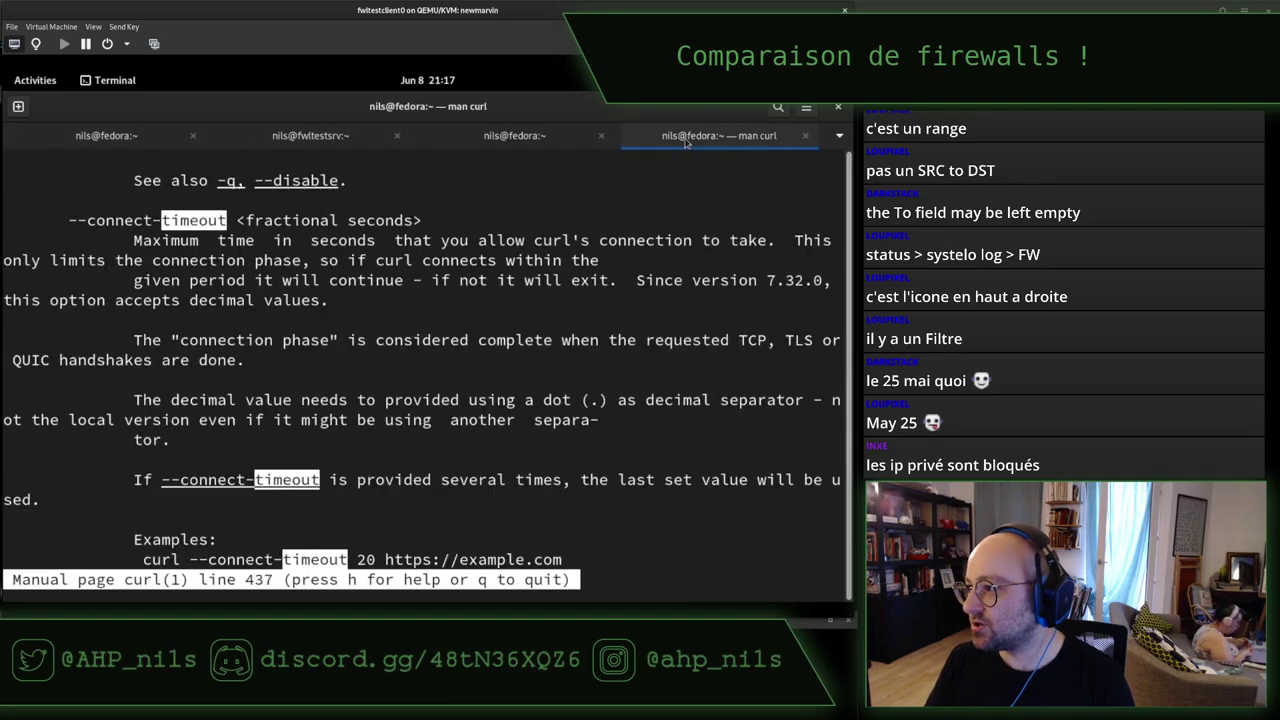
{"action": "left_click", "coordinate": [527, 140]}
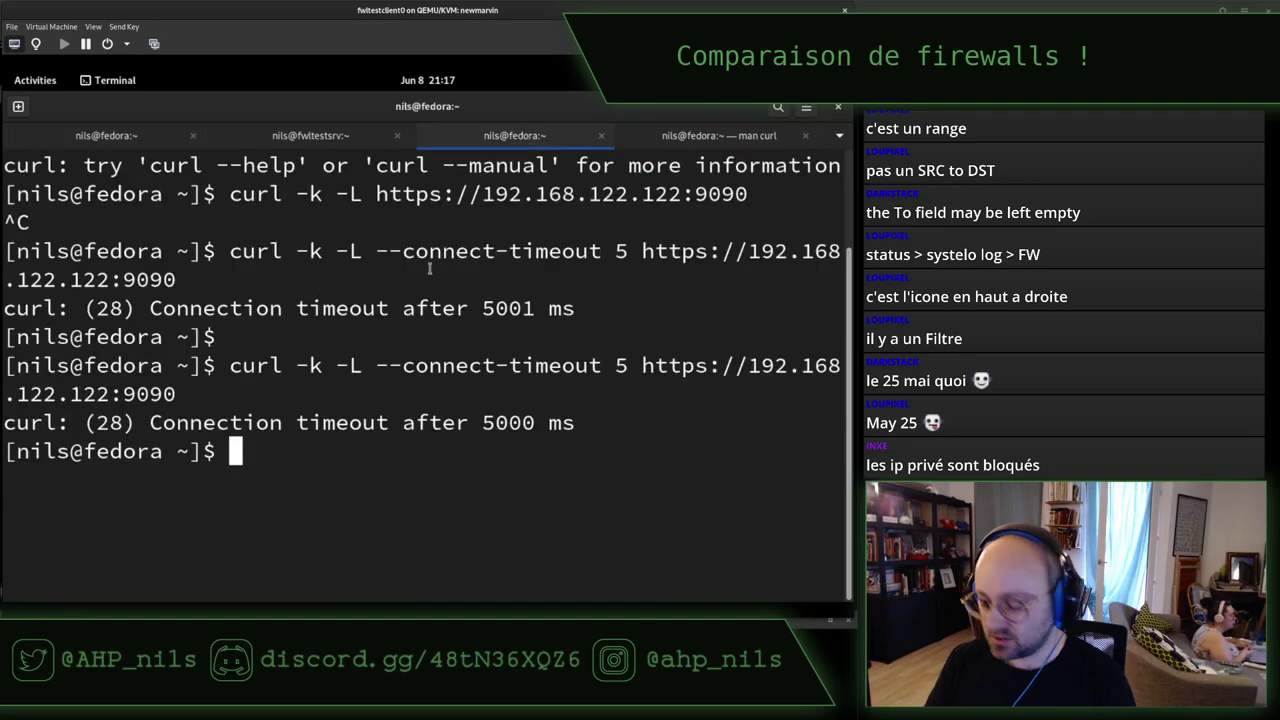
{"action": "key", "text": "ctrl+l"}
{"action": "key", "text": "ctrl+p"}
{"action": "key", "text": "Return"}
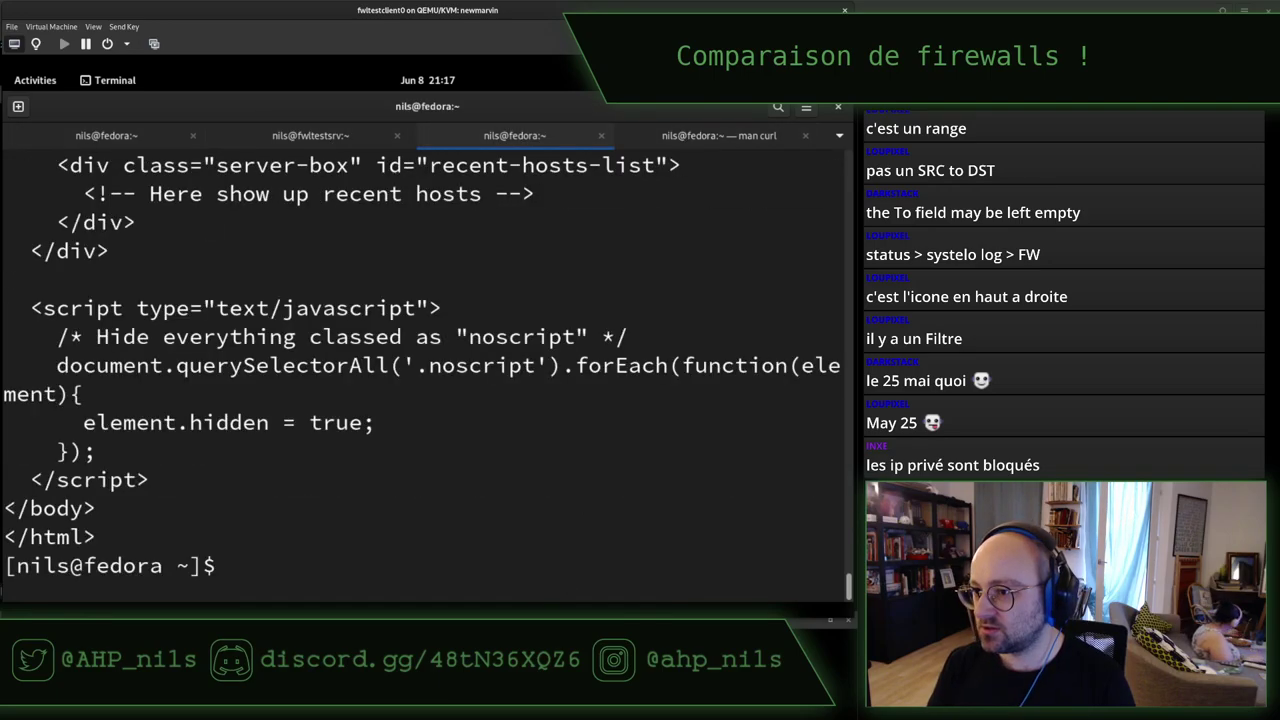
{"action": "key", "text": "ctrl+l"}
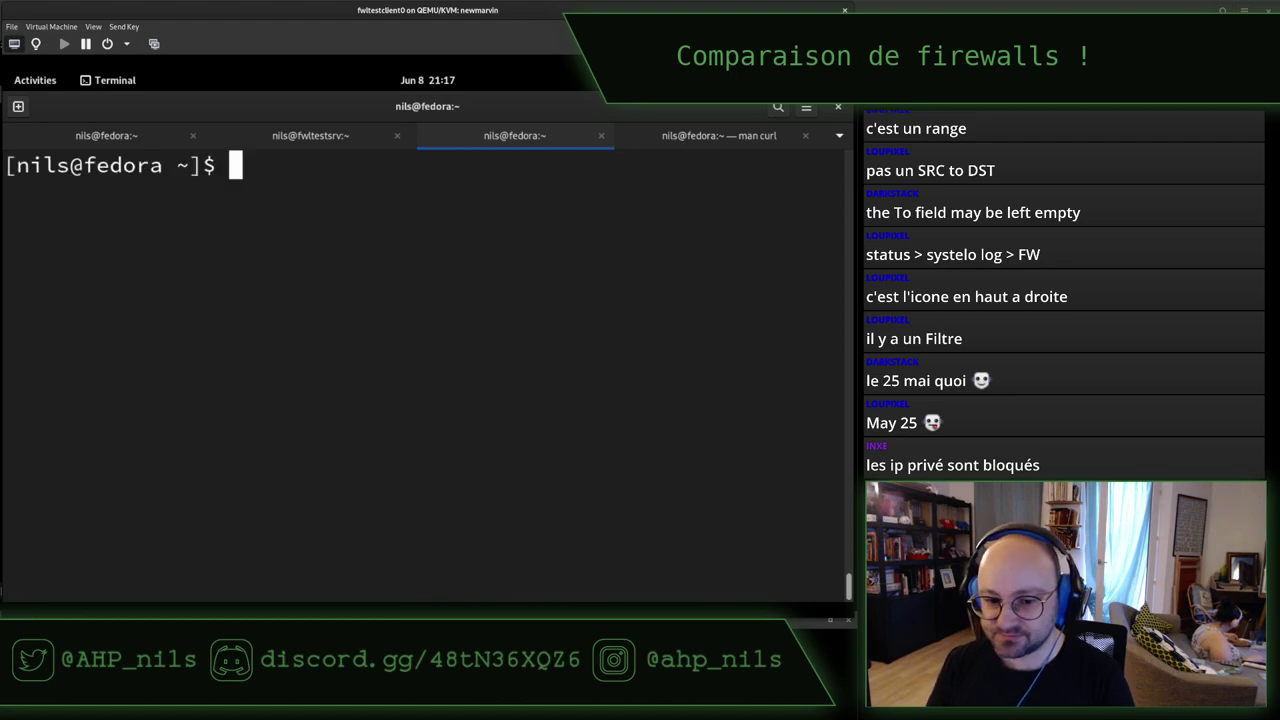
{"action": "key", "text": "alt+Tab"}
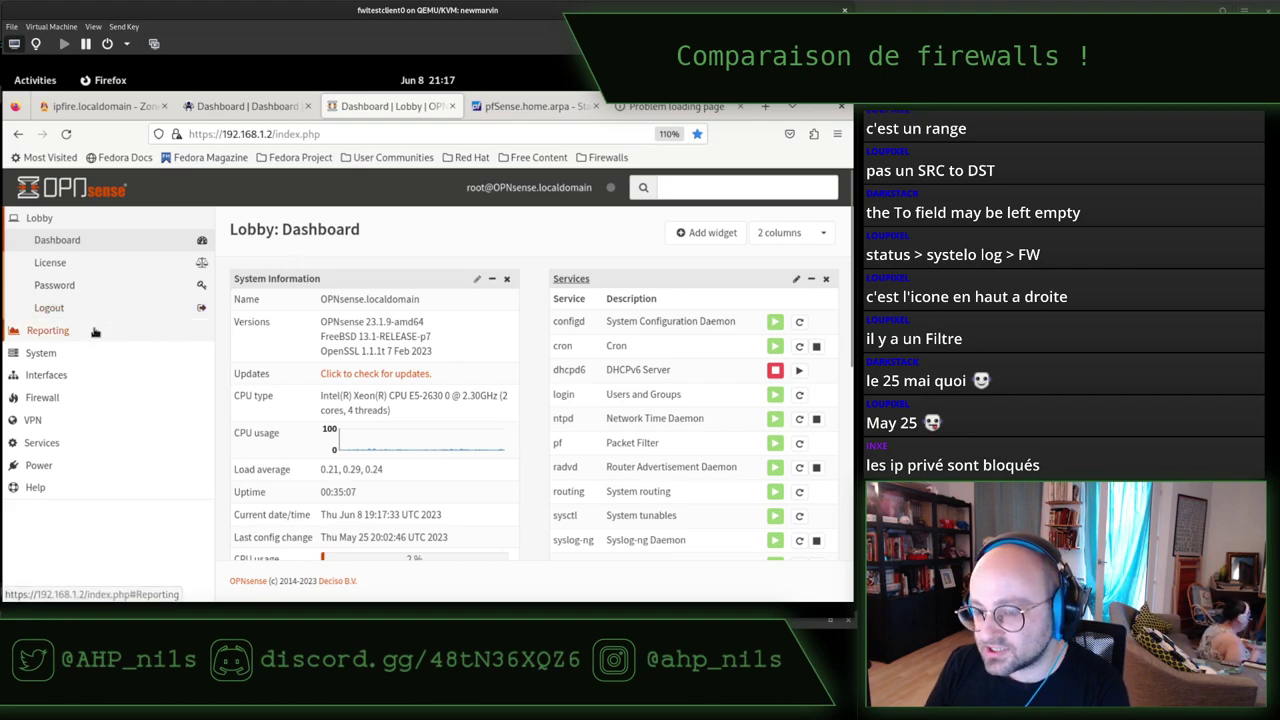
Open Firewall > Rules > LAN and start adding a new rule.
{"action": "left_click", "coordinate": [50, 397]}
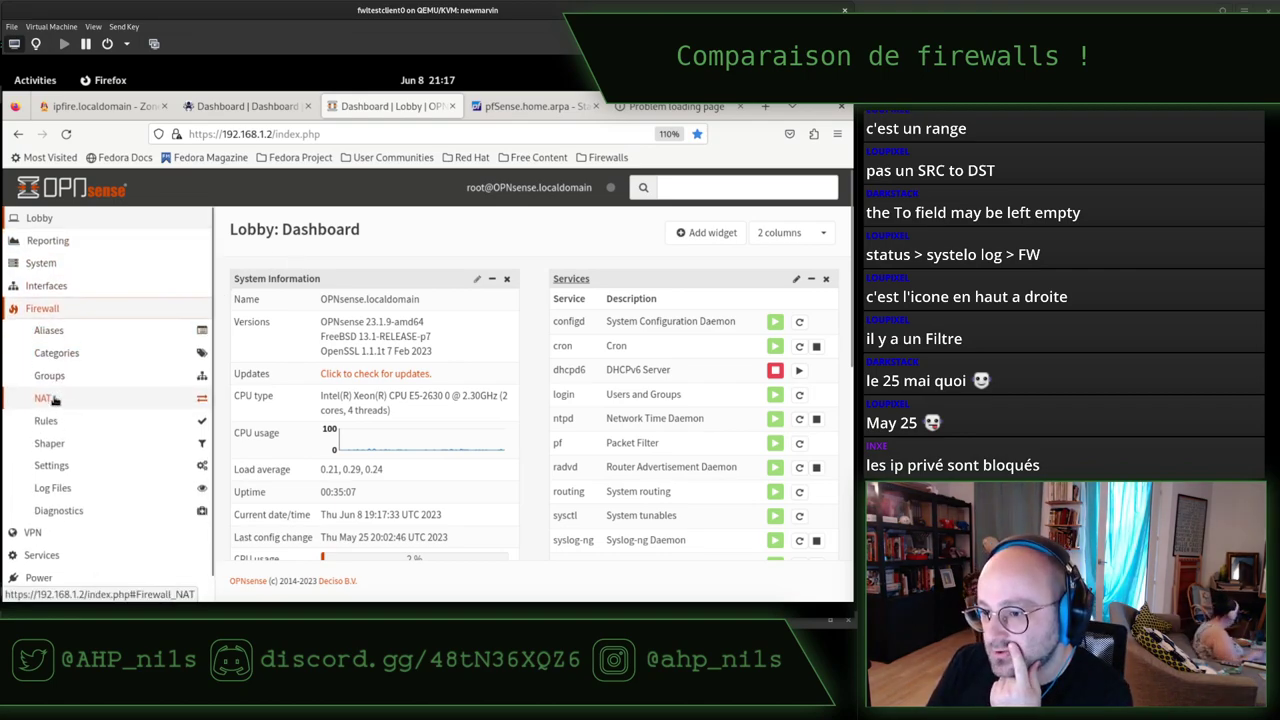
{"action": "left_click", "coordinate": [58, 420]}
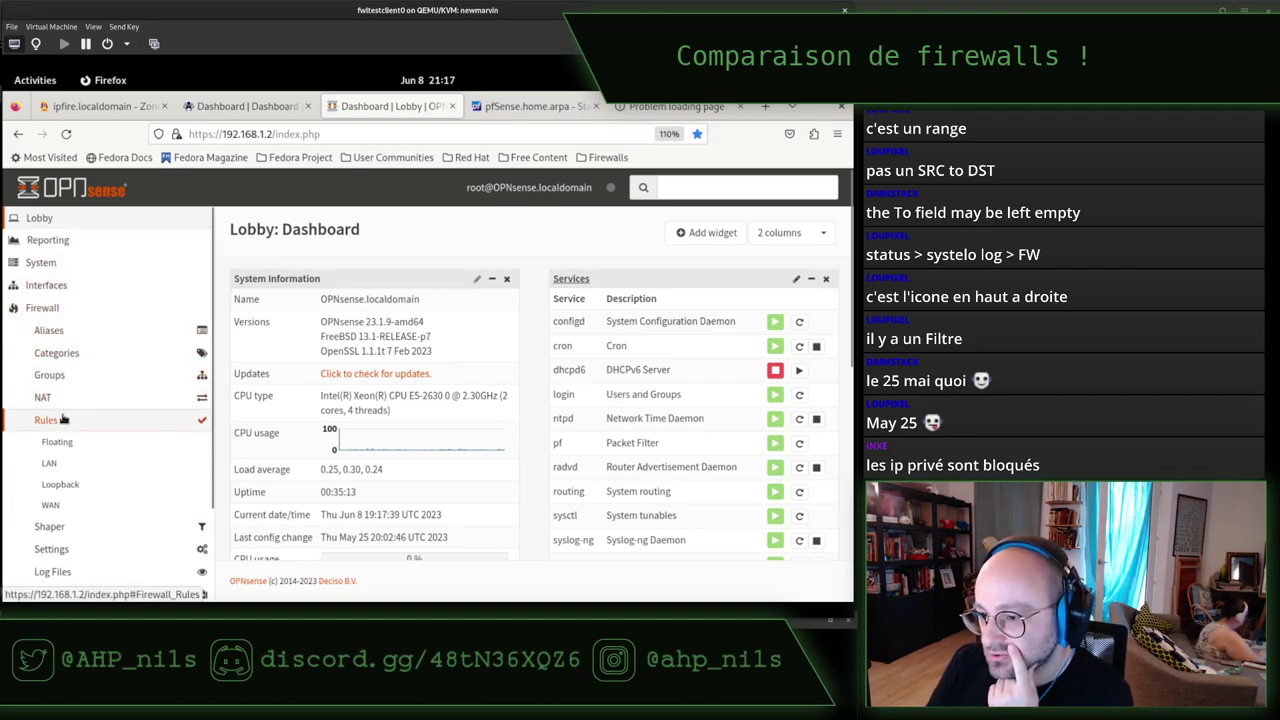
{"action": "left_click", "coordinate": [73, 468]}
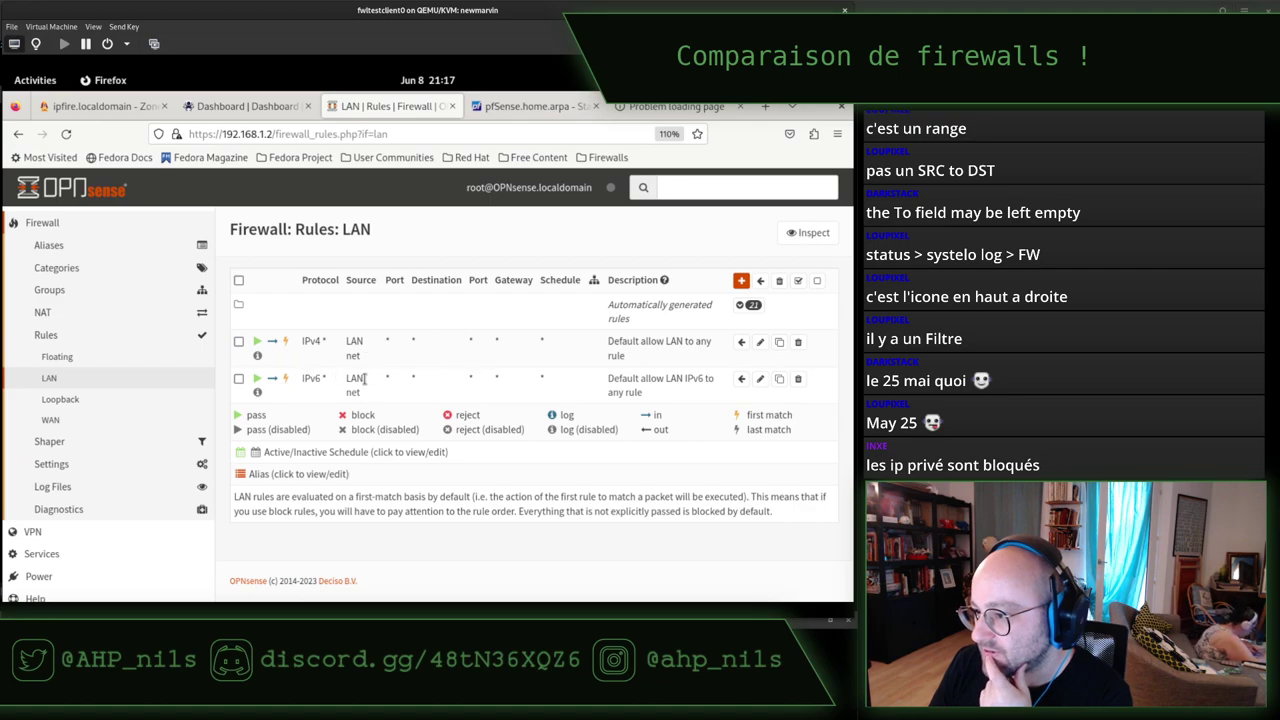
{"action": "left_click", "coordinate": [741, 281]}
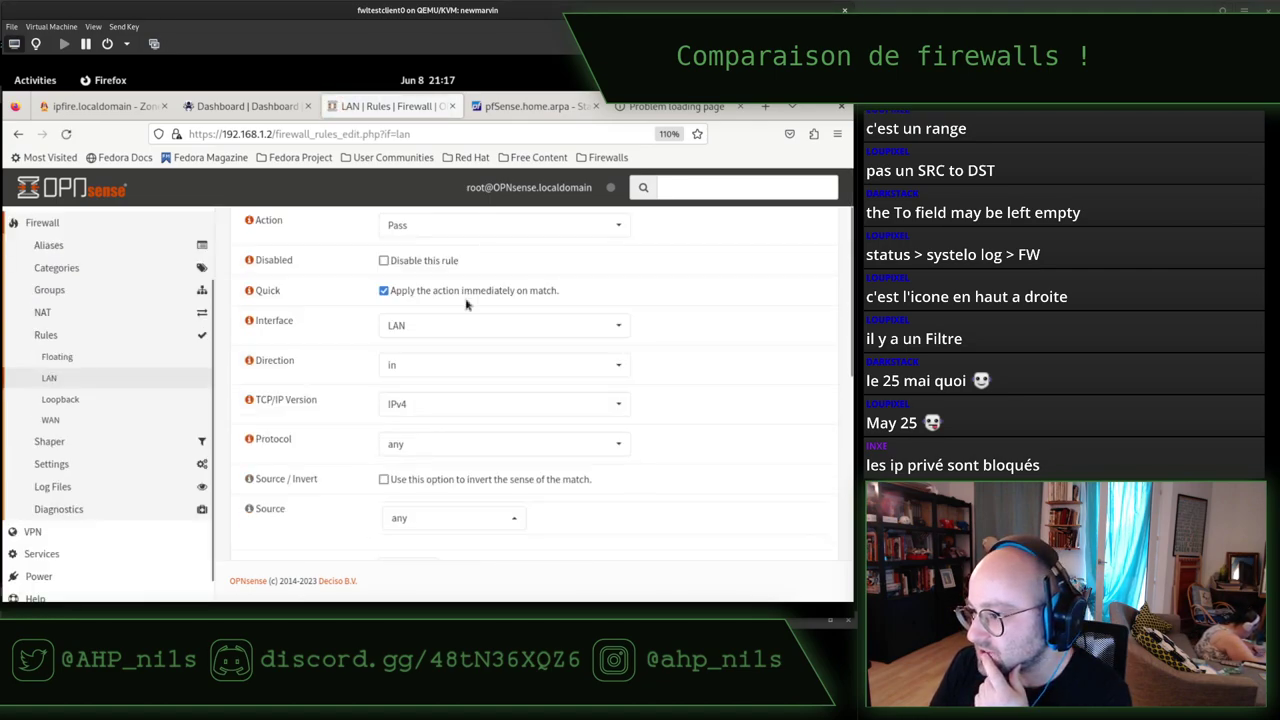
Set the rule to Block, disabled, direction out, protocol TCP.
{"action": "left_click", "coordinate": [427, 315]}
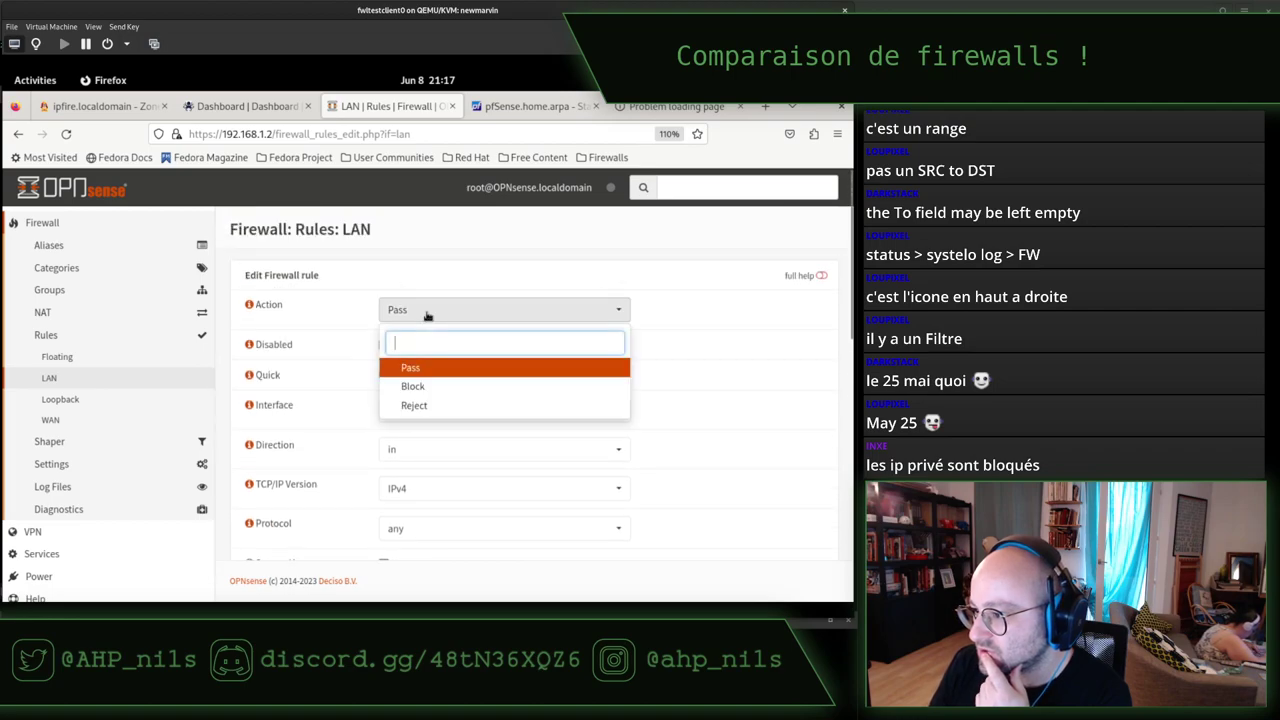
{"action": "left_click", "coordinate": [430, 389]}
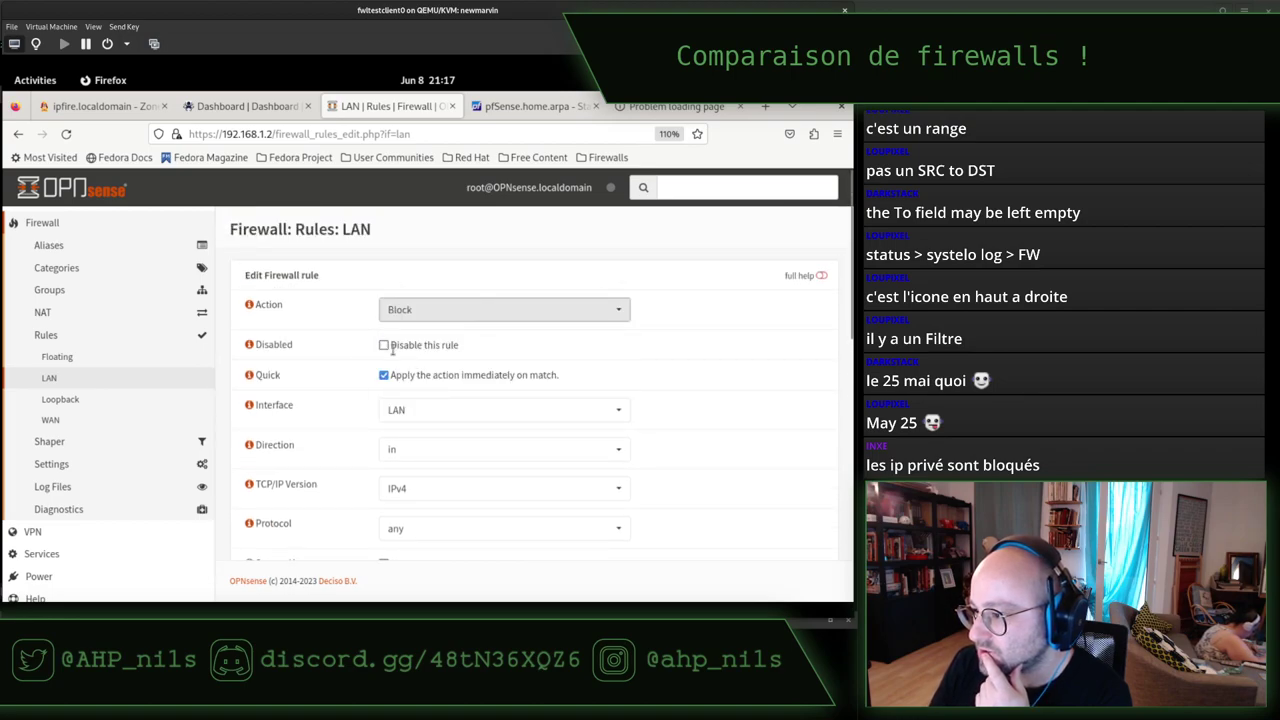
{"action": "left_click", "coordinate": [383, 346]}
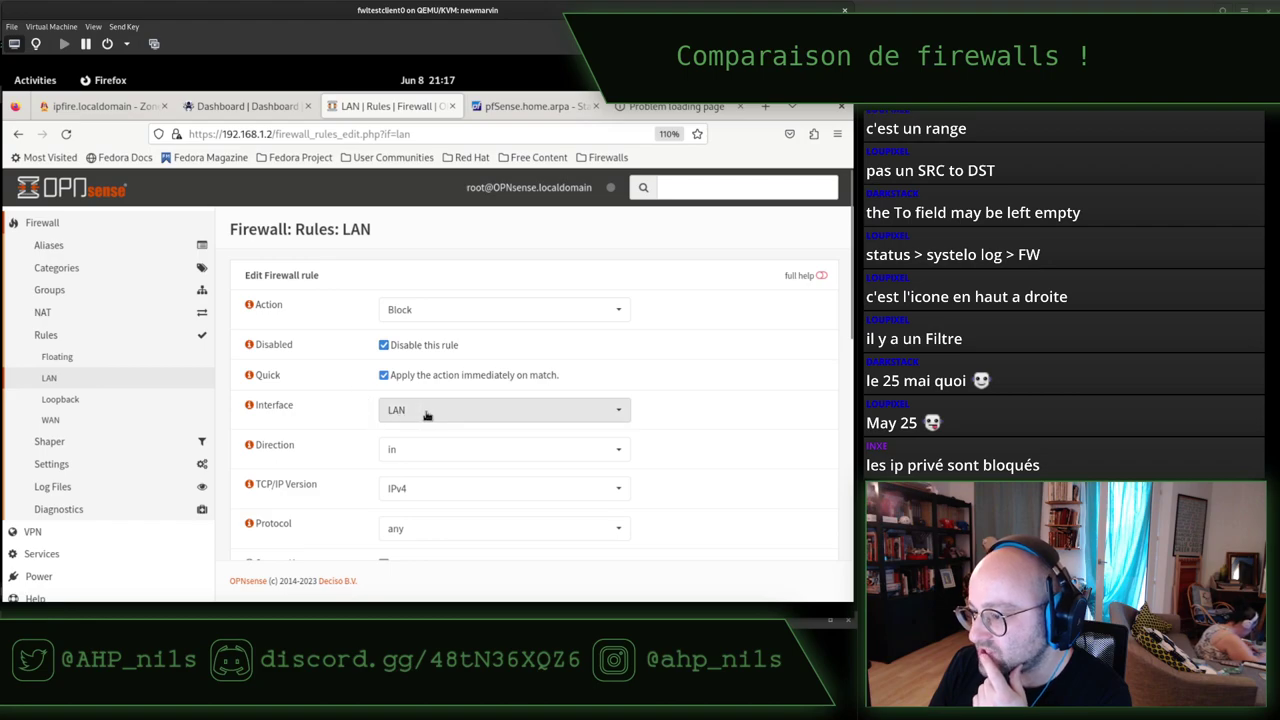
{"action": "left_click", "coordinate": [454, 451]}
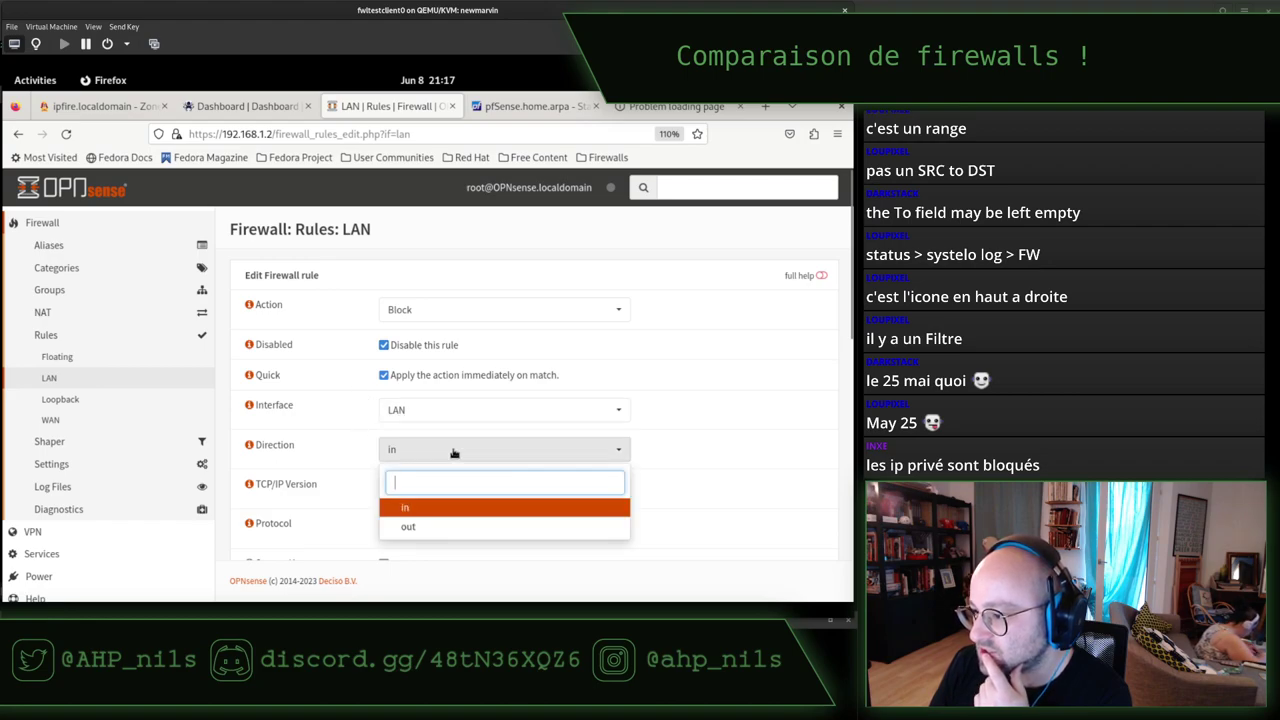
{"action": "left_click", "coordinate": [447, 527]}
{"action": "scroll", "coordinate": [372, 457], "scroll_direction": "down", "scroll_amount": 2}
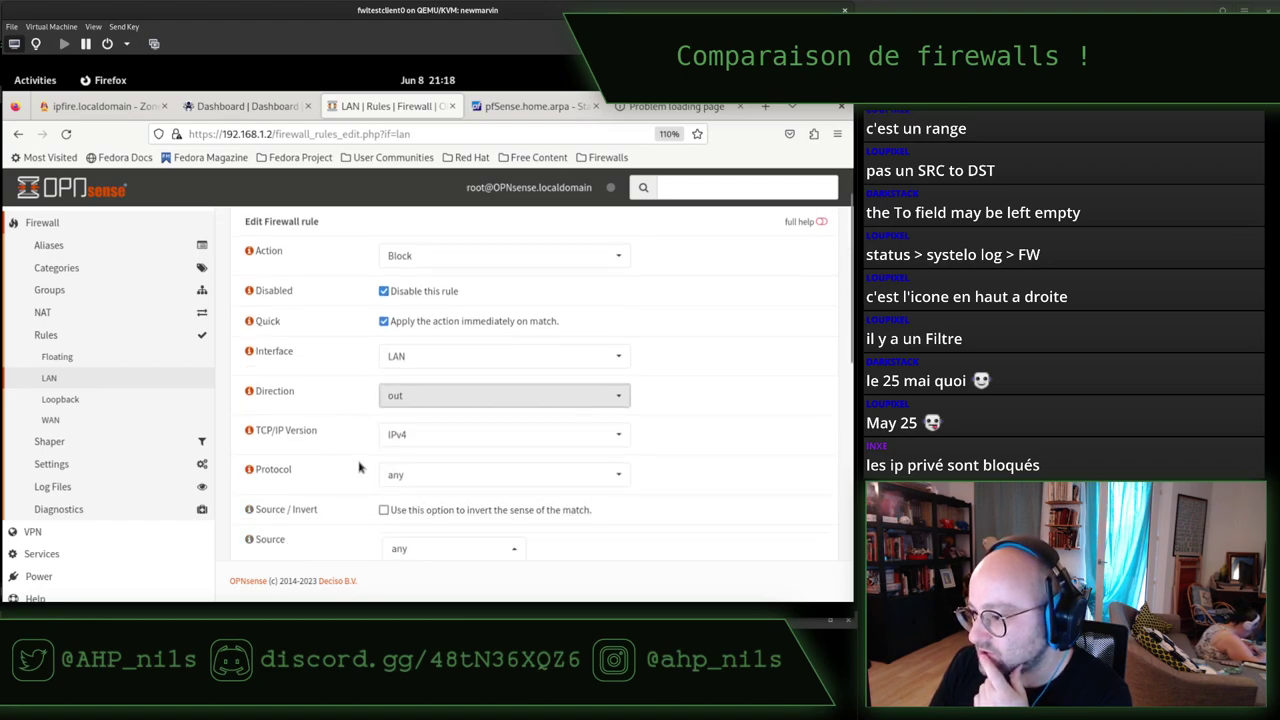
{"action": "left_click", "coordinate": [409, 434]}
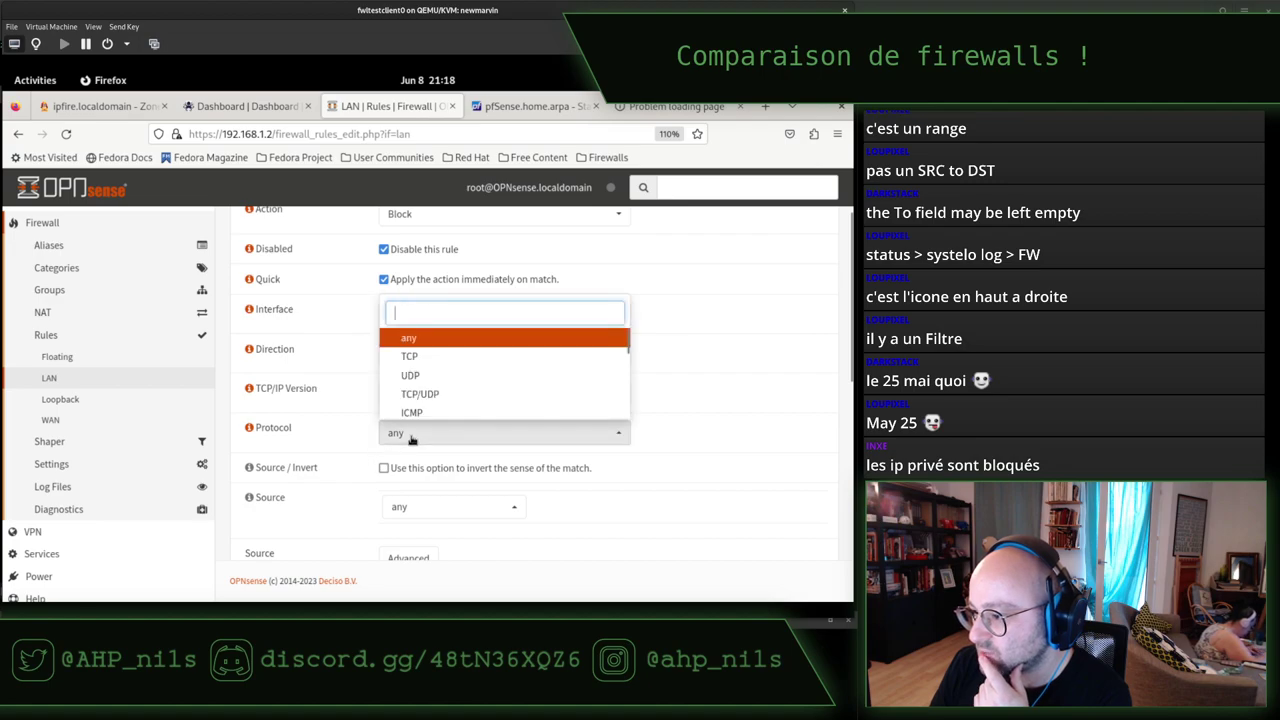
{"action": "left_click", "coordinate": [442, 357]}
{"action": "scroll", "coordinate": [340, 445], "scroll_direction": "down", "scroll_amount": 4}
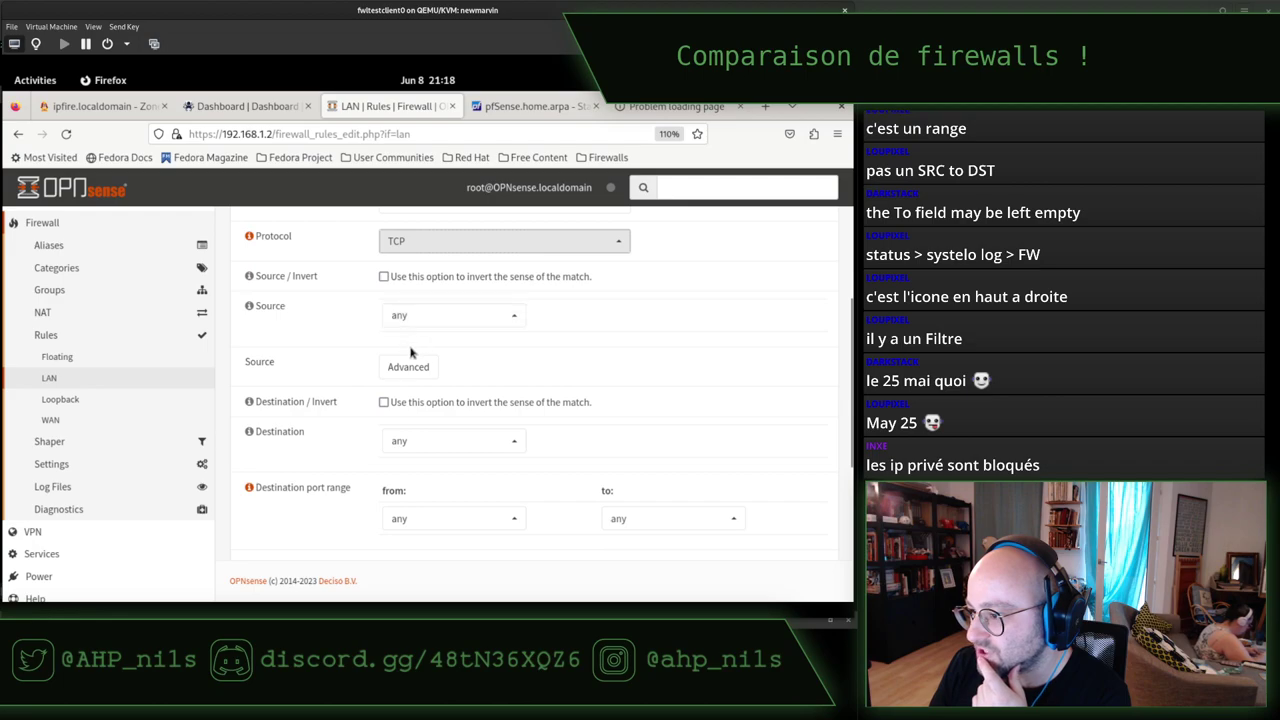
Set source to LAN net and destination to single host 192.168.122.122/32.
{"action": "left_click", "coordinate": [409, 318]}
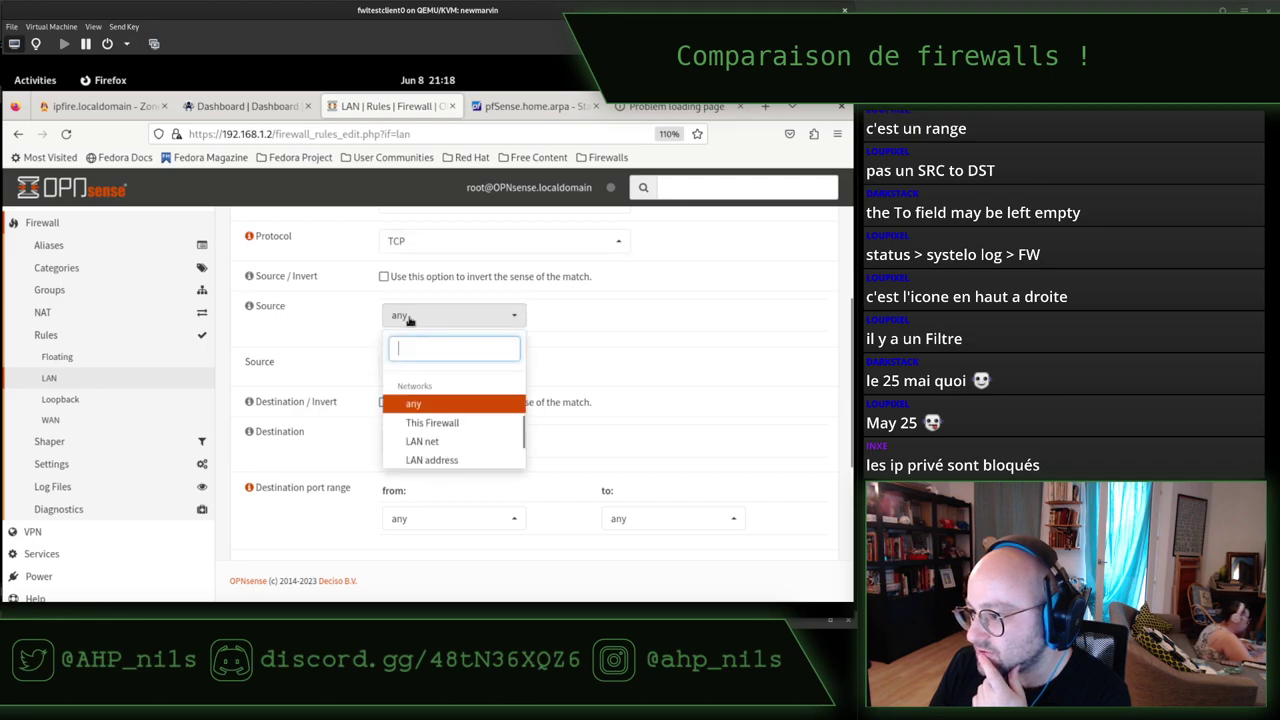
{"action": "left_click", "coordinate": [420, 441]}
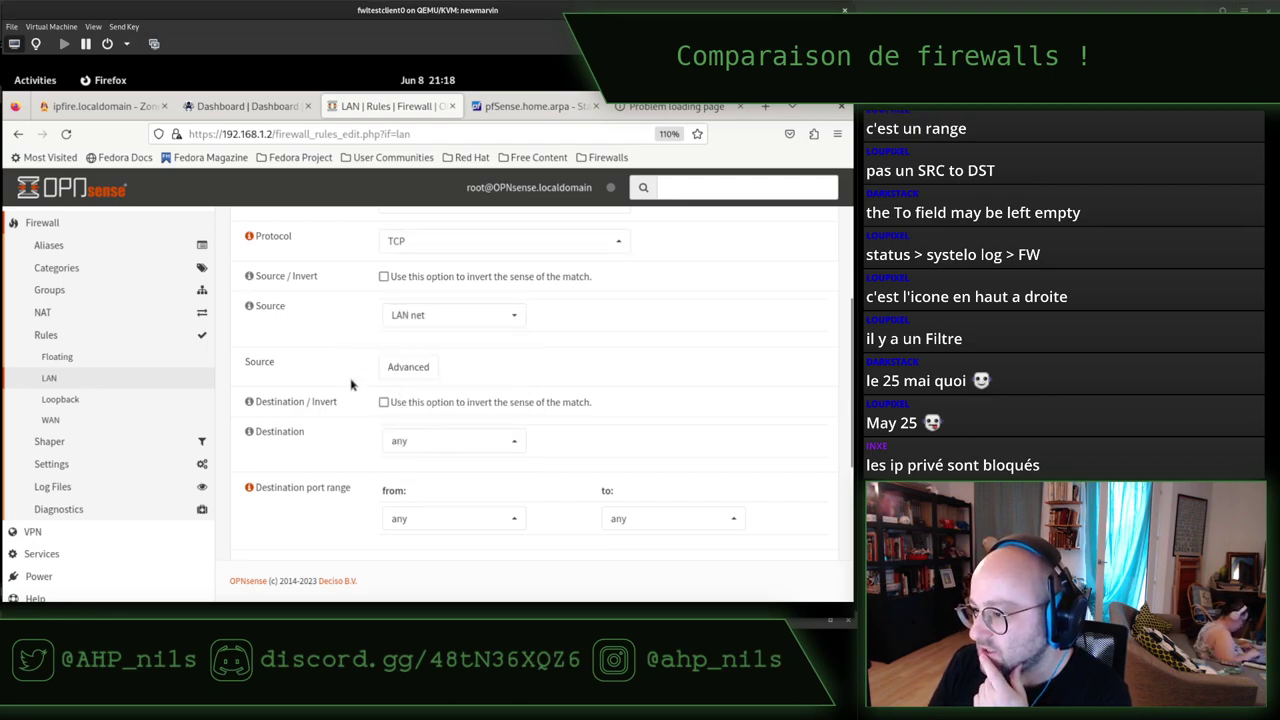
{"action": "scroll", "coordinate": [351, 385], "scroll_direction": "down", "scroll_amount": 2}
{"action": "left_click", "coordinate": [410, 347]}
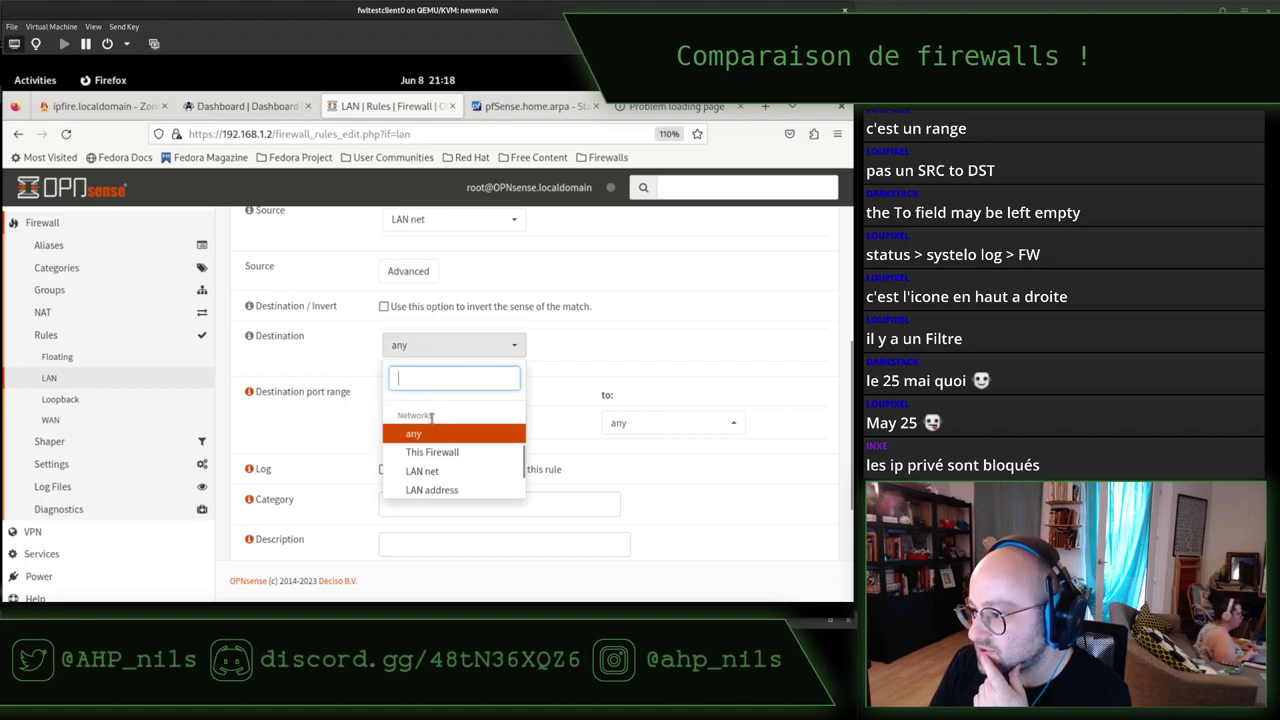
{"action": "scroll", "coordinate": [435, 465], "scroll_direction": "down", "scroll_amount": 1}
{"action": "scroll", "coordinate": [435, 465], "scroll_direction": "down", "scroll_amount": 2}
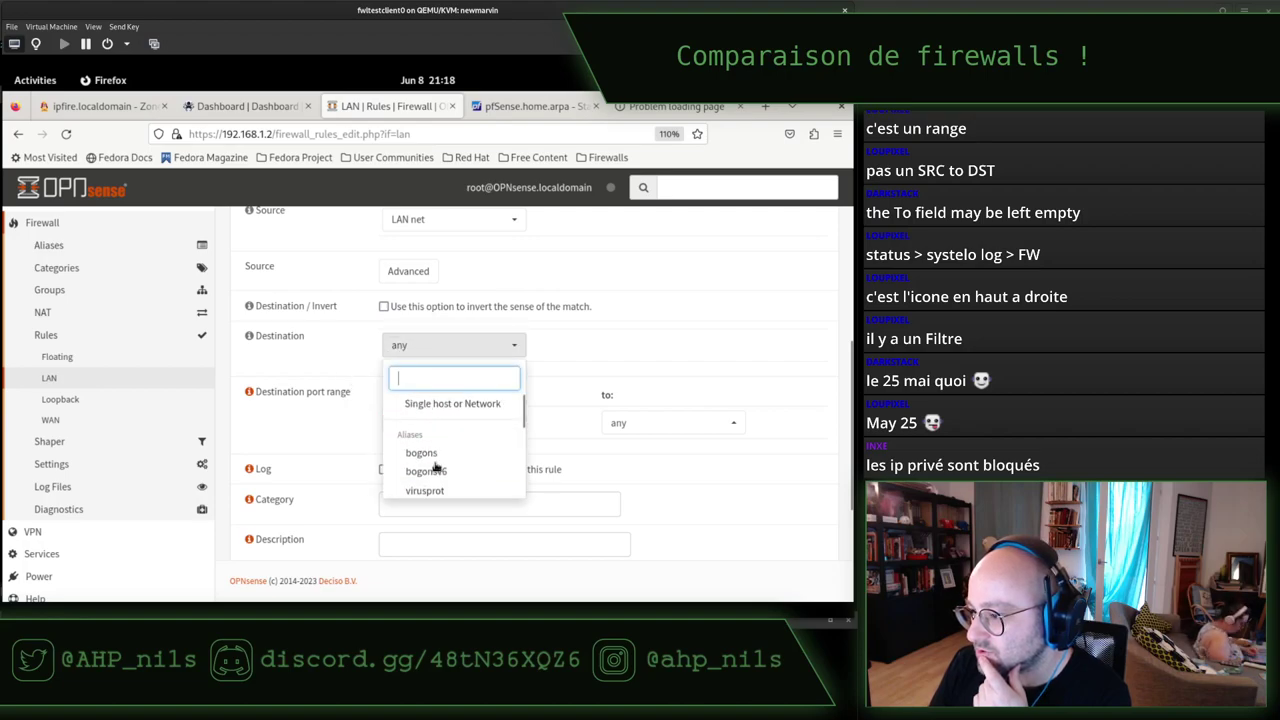
{"action": "left_click", "coordinate": [442, 406]}
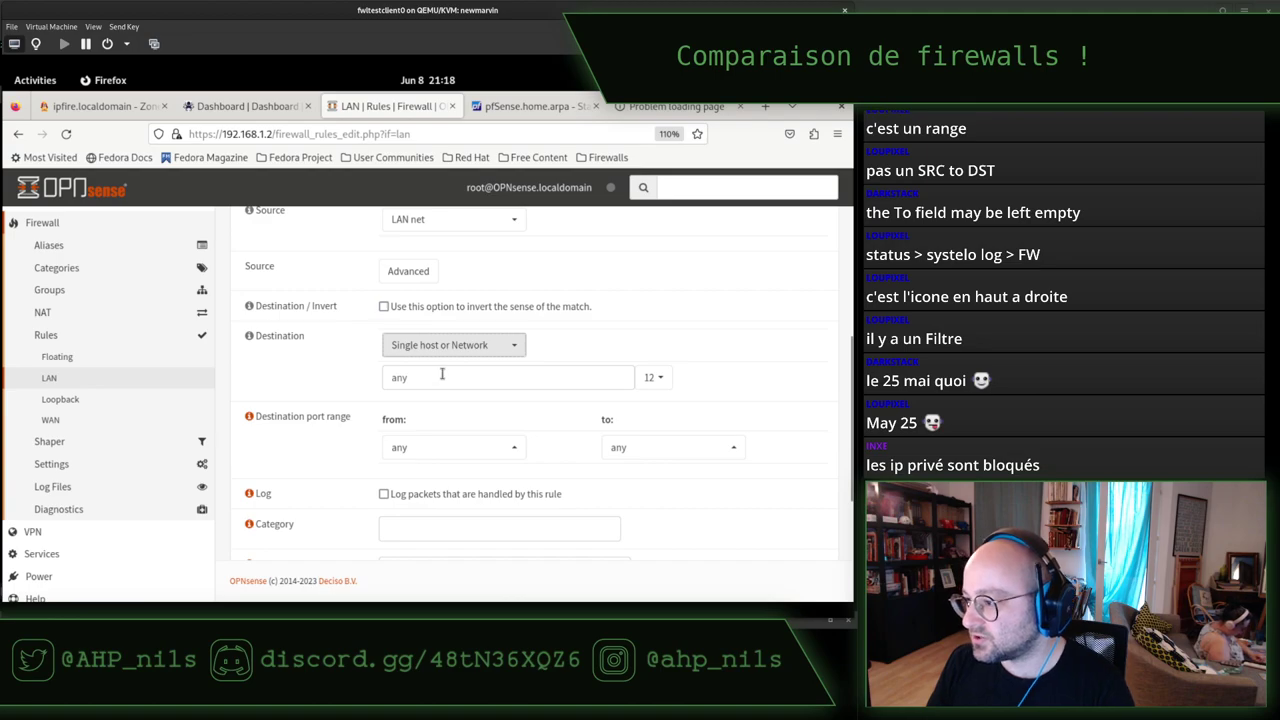
{"action": "left_click", "coordinate": [442, 377]}
{"action": "key", "text": "ctrl+a"}
{"action": "type", "text": "192.1"}
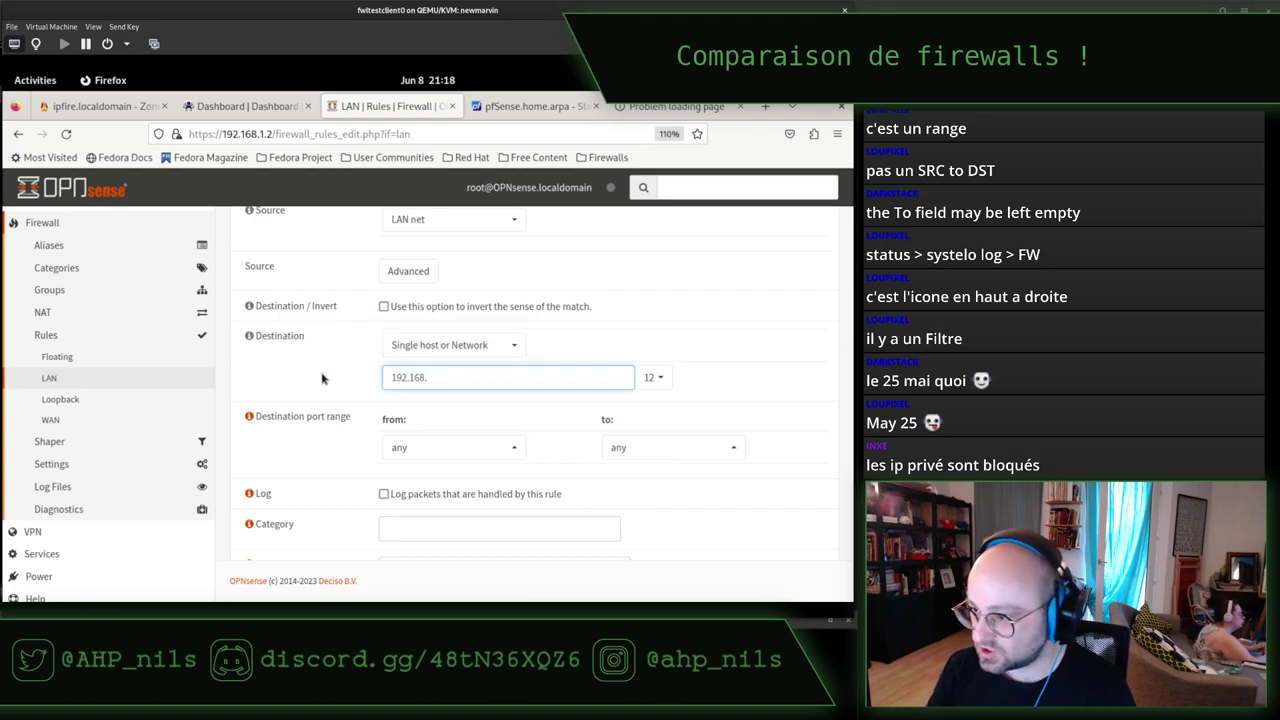
{"action": "left_click", "coordinate": [662, 376]}
{"action": "left_click", "coordinate": [662, 405]}
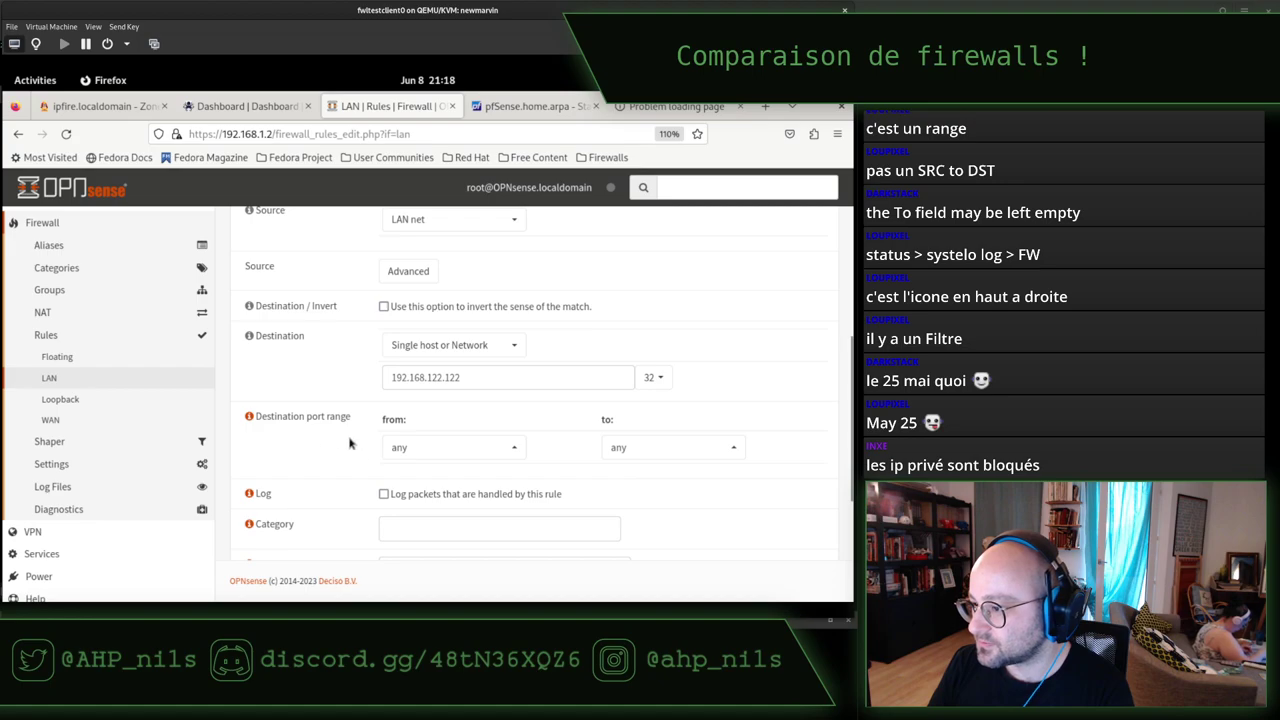
Set the destination port to 9090 and enable logging for the rule.
{"action": "left_click", "coordinate": [458, 450]}
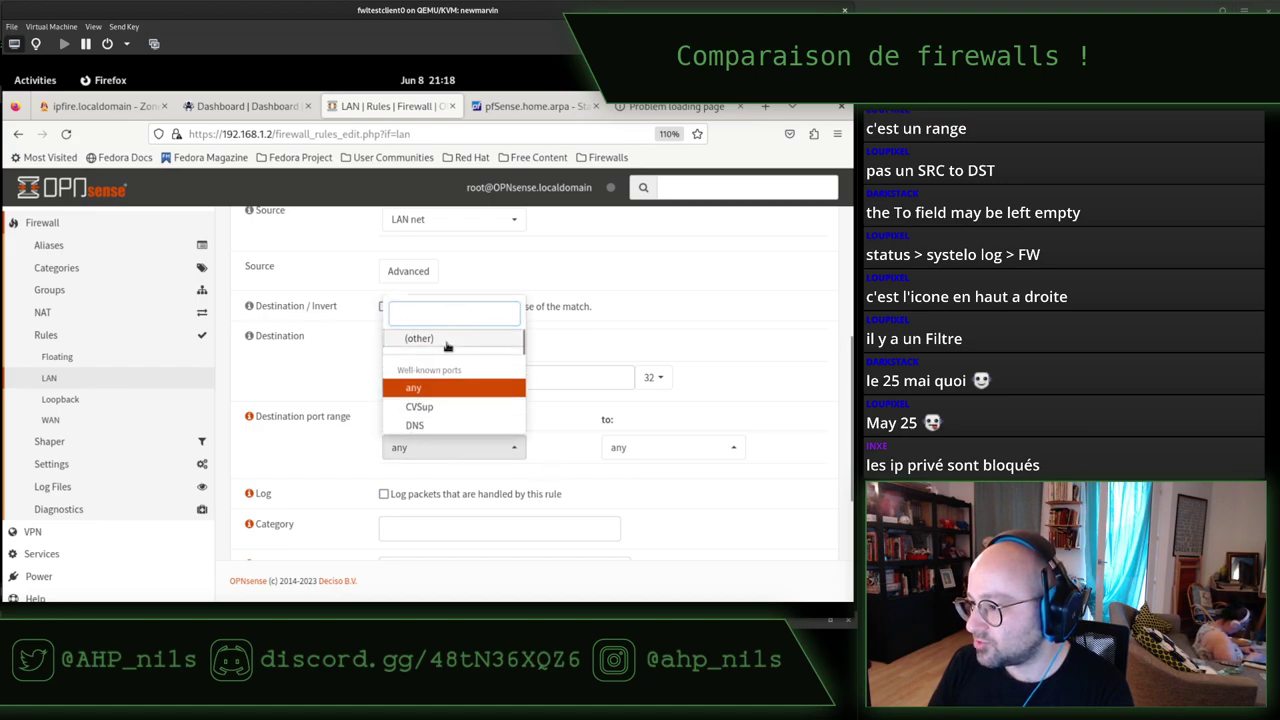
{"action": "left_click", "coordinate": [430, 336]}
{"action": "left_click", "coordinate": [430, 478]}
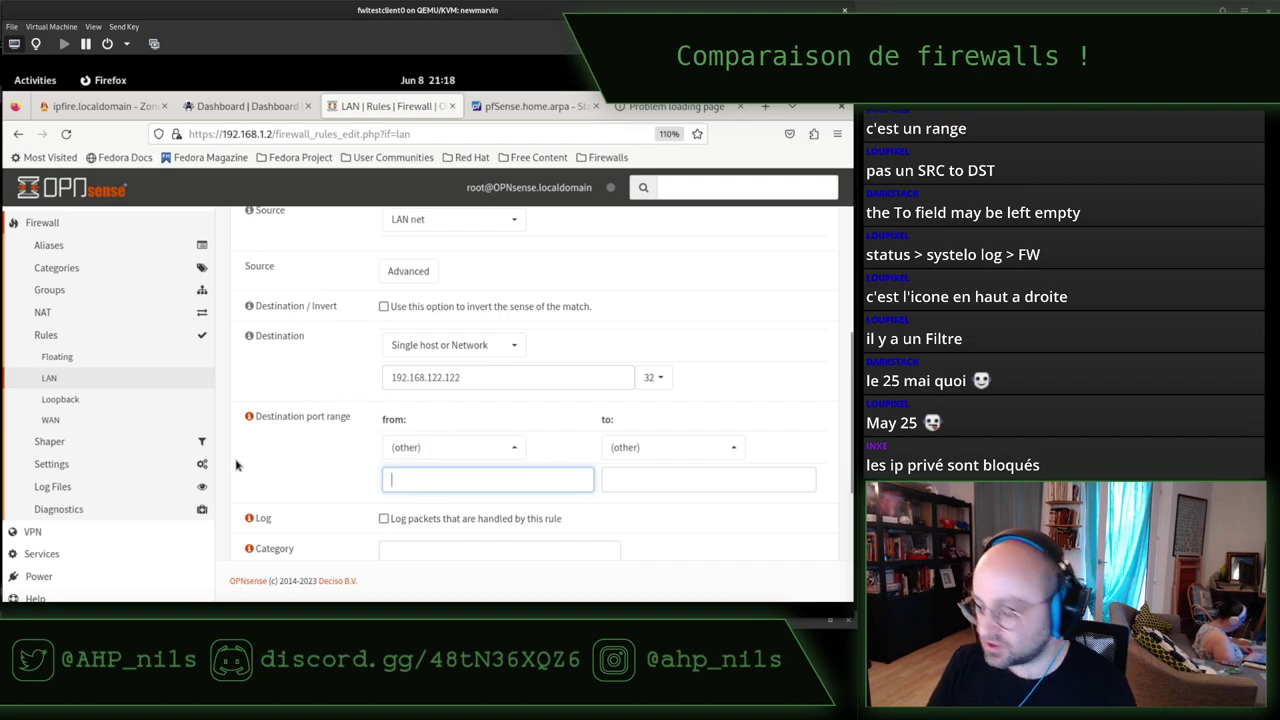
{"action": "type", "text": "9090"}
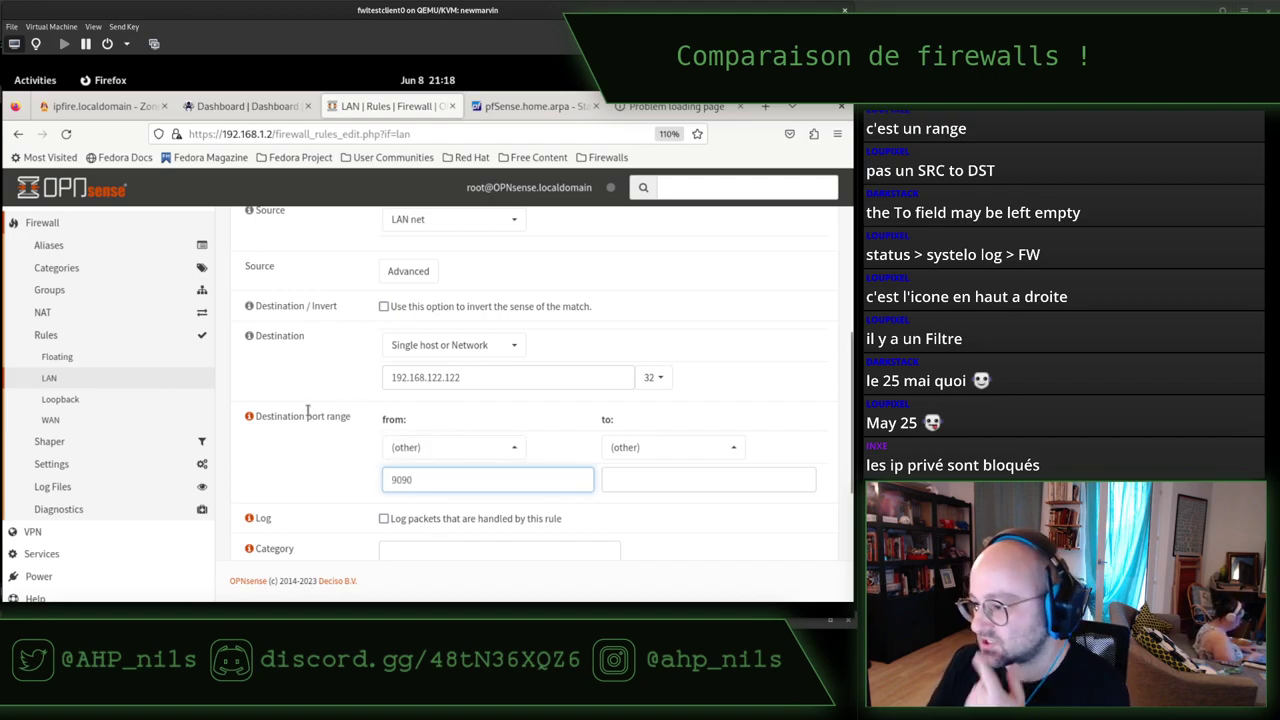
{"action": "scroll", "coordinate": [312, 418], "scroll_direction": "down", "scroll_amount": 1}
{"action": "scroll", "coordinate": [312, 418], "scroll_direction": "down", "scroll_amount": 4}
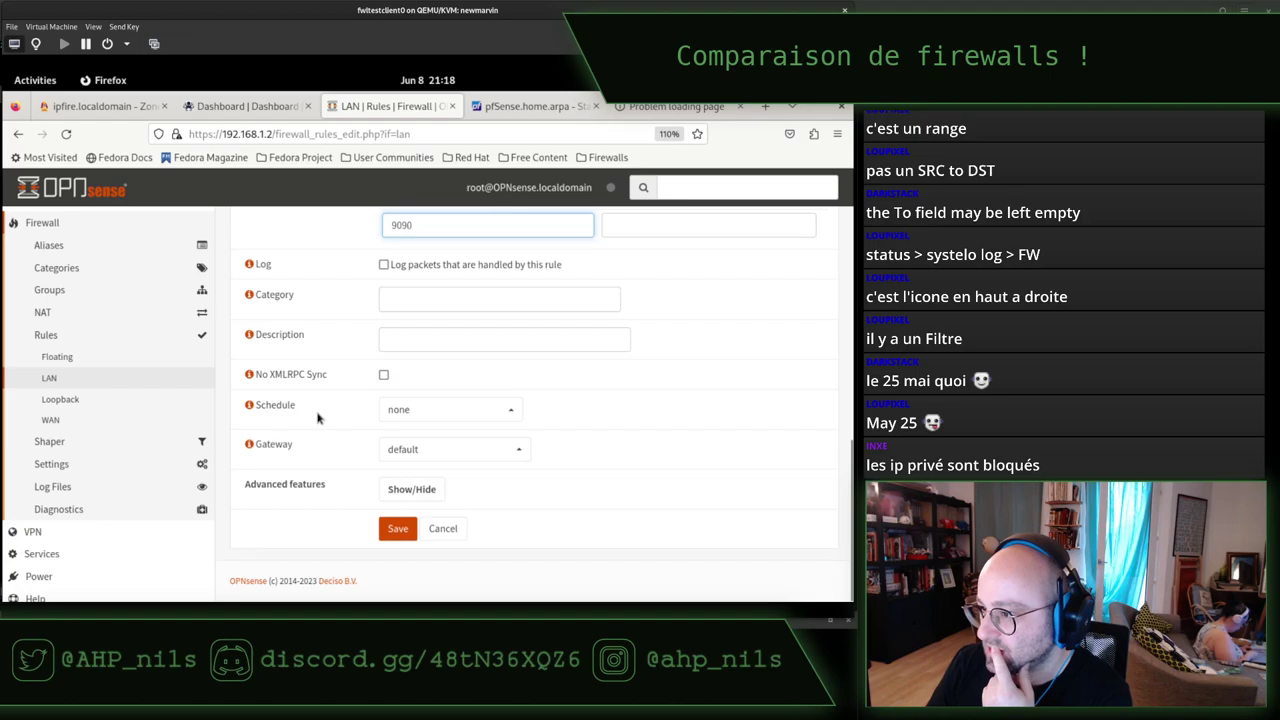
{"action": "left_click", "coordinate": [384, 265]}
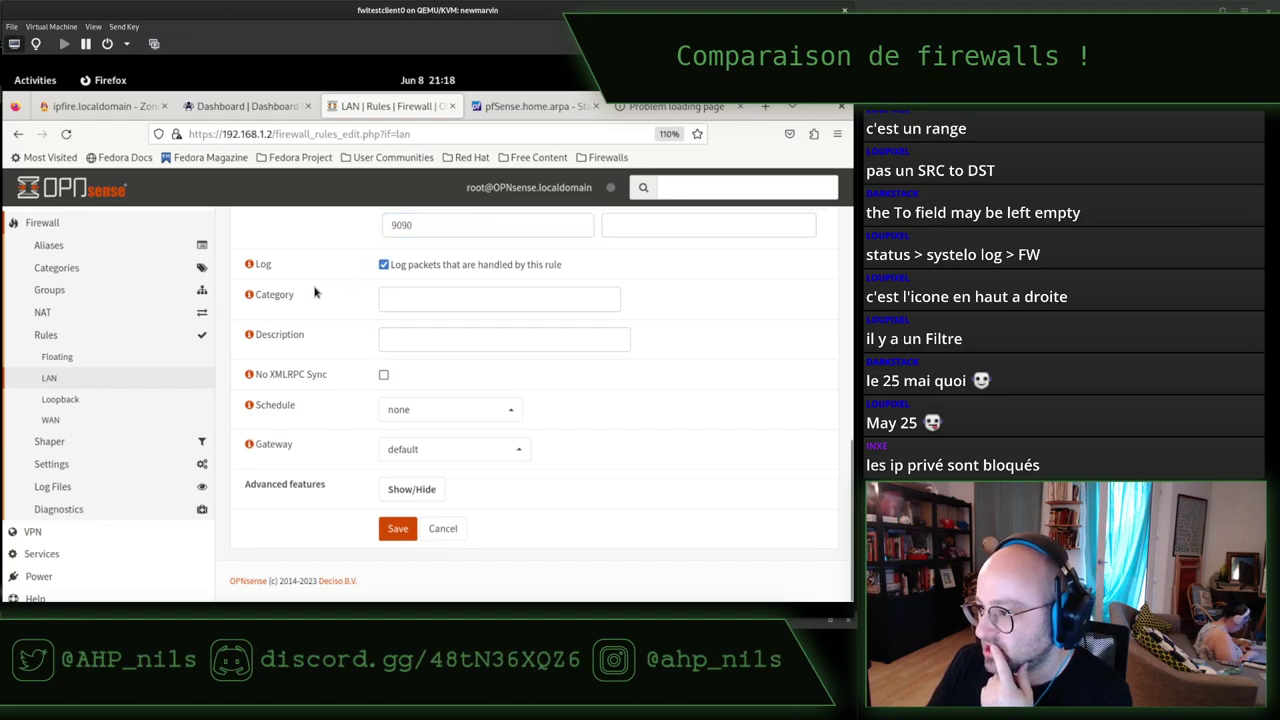
{"action": "left_click", "coordinate": [423, 302]}
{"action": "left_click", "coordinate": [417, 332]}
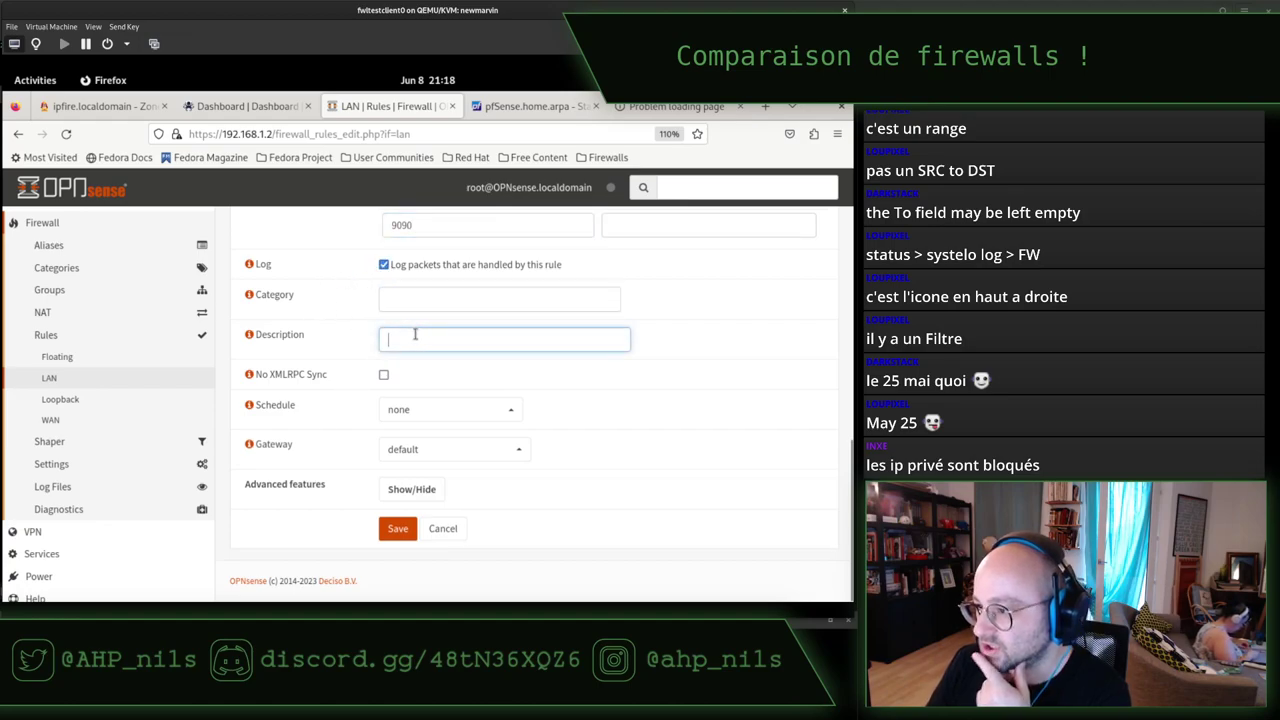
{"action": "left_click", "coordinate": [545, 108]}
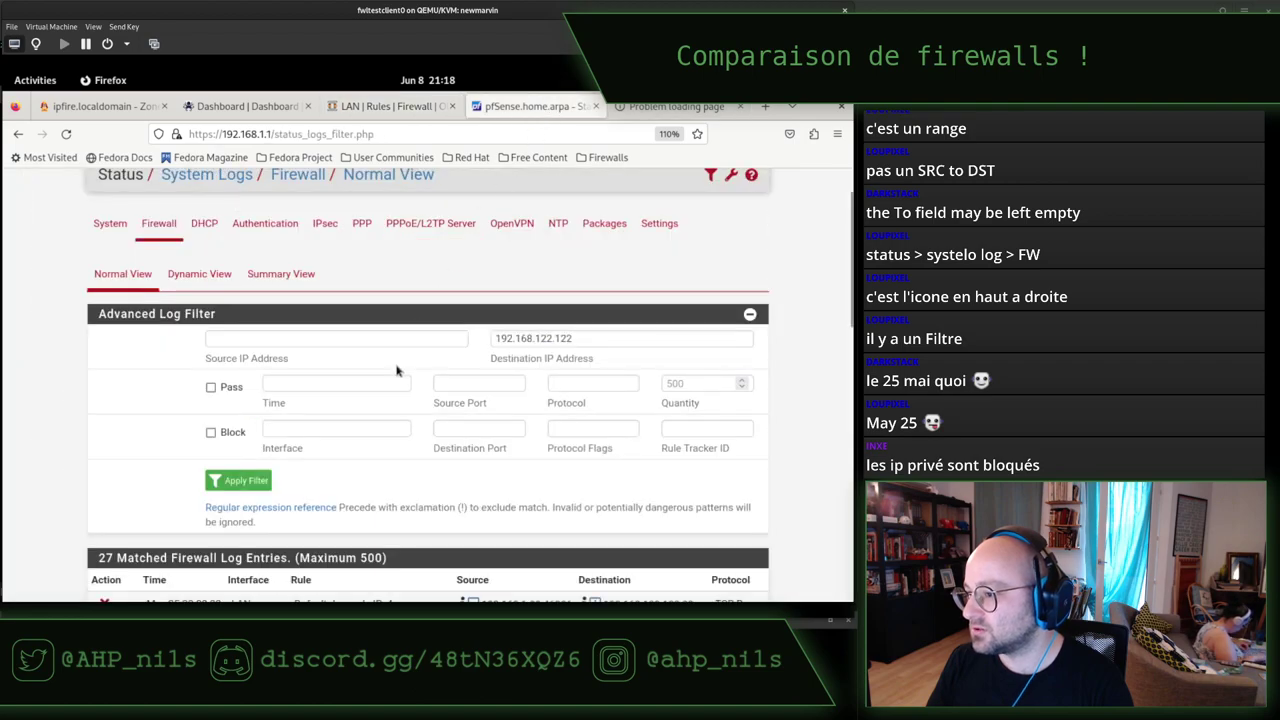
Copy the rule name from the pfSense log and enter 'Forbid Cockpit' as the OPNsense description.
{"action": "scroll", "coordinate": [383, 383], "scroll_direction": "down", "scroll_amount": 4}
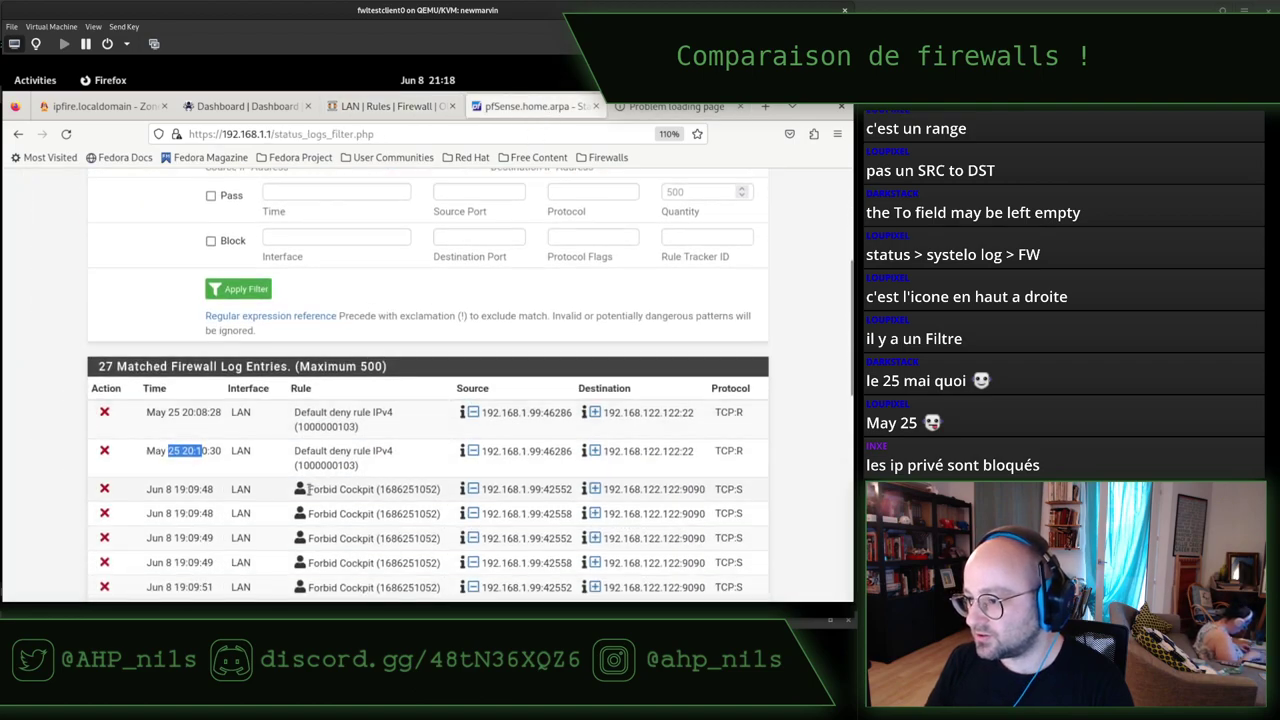
{"action": "left_click_drag", "start_coordinate": [308, 489], "coordinate": [344, 488]}
{"action": "left_click", "coordinate": [420, 106]}
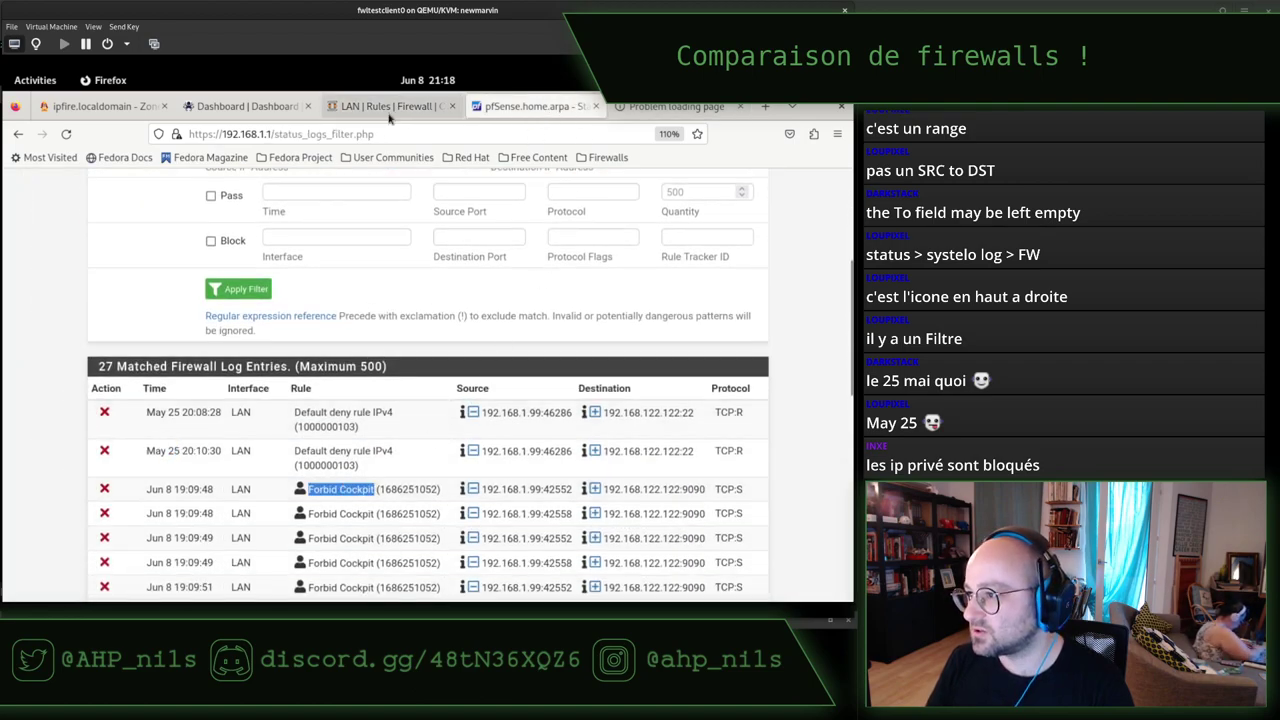
{"action": "type", "text": "Forbid Cockpit"}
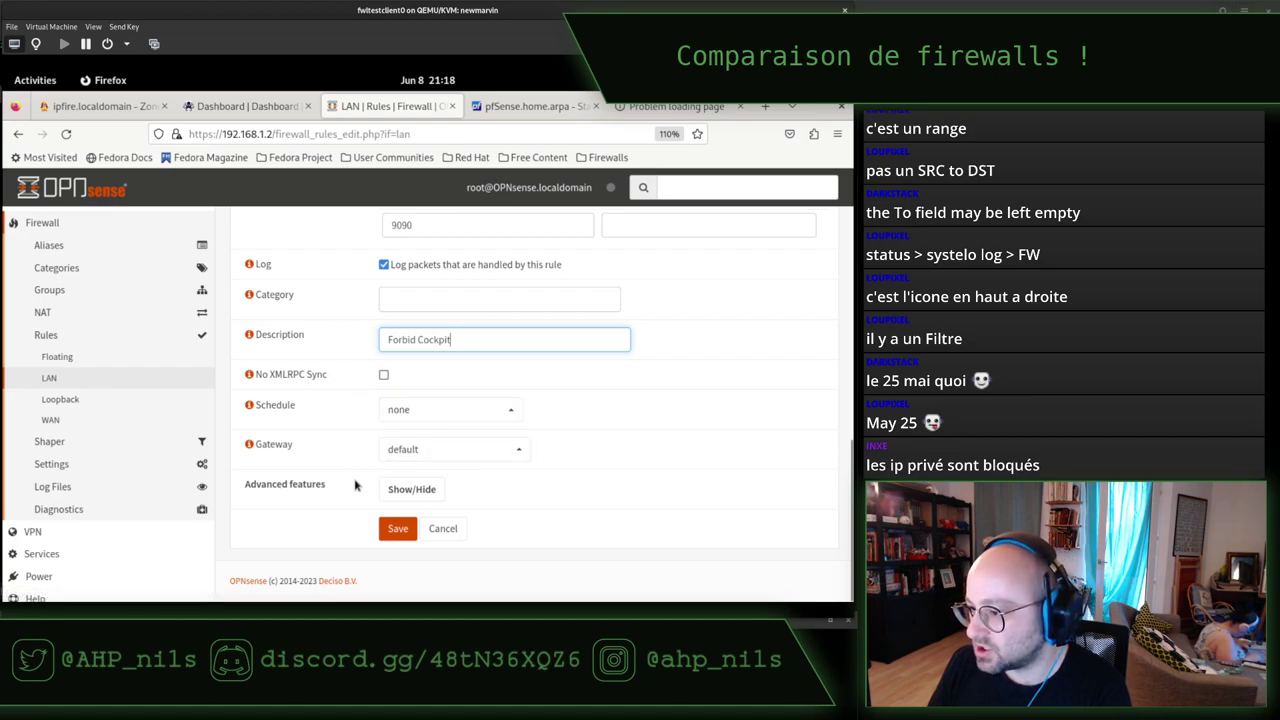
Reveal the advanced options and save the Forbid Cockpit rule into the LAN rules list.
{"action": "left_click", "coordinate": [396, 498]}
{"action": "scroll", "coordinate": [332, 395], "scroll_direction": "down", "scroll_amount": 4}
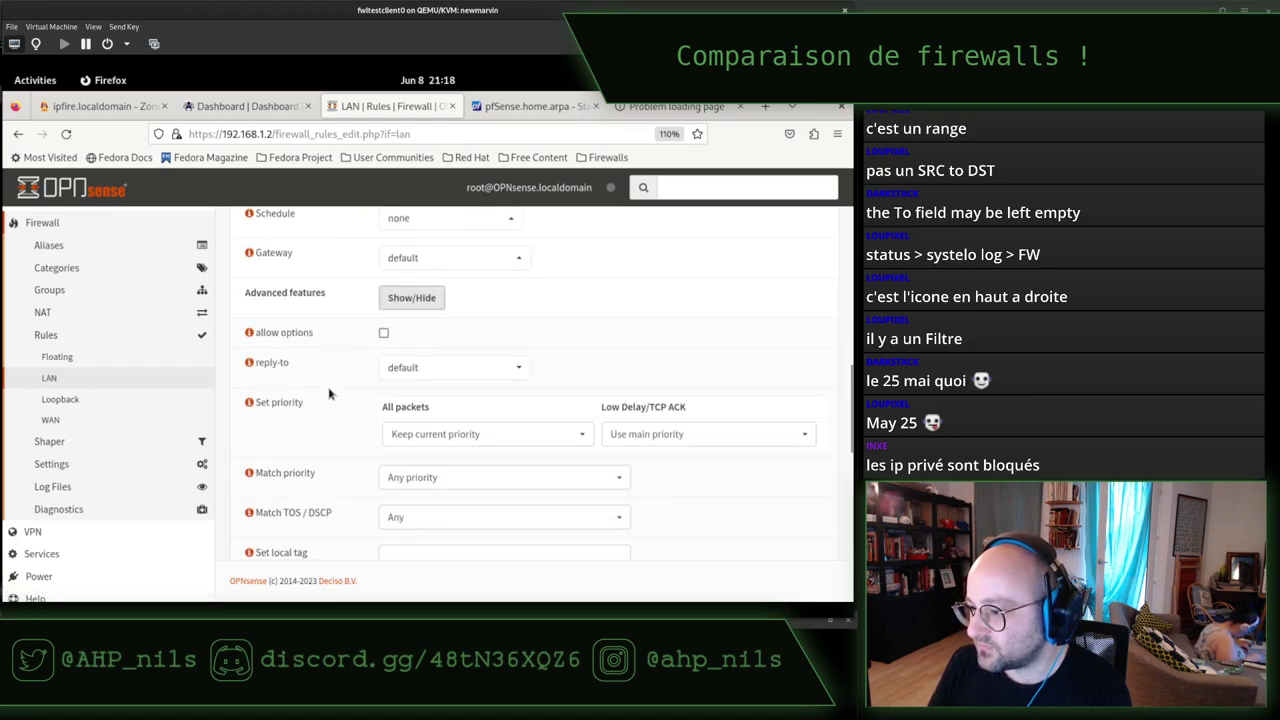
{"action": "scroll", "coordinate": [330, 393], "scroll_direction": "down", "scroll_amount": 2}
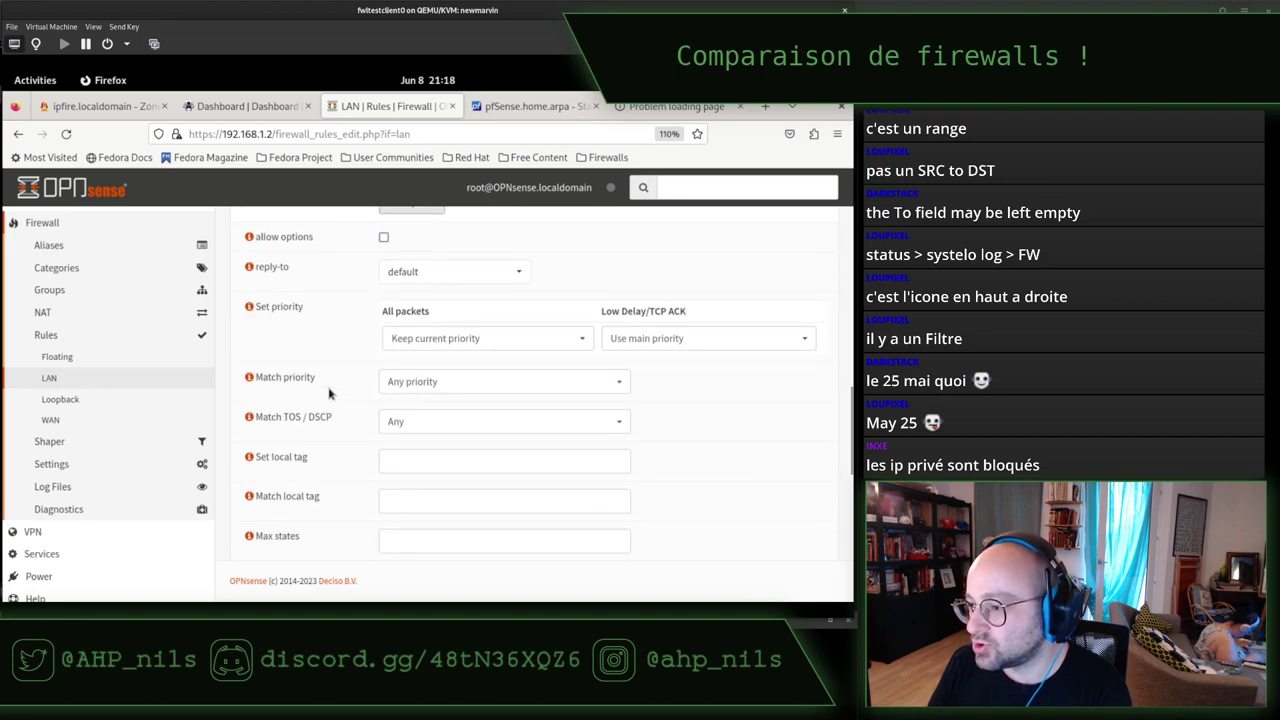
{"action": "scroll", "coordinate": [330, 393], "scroll_direction": "down", "scroll_amount": 4}
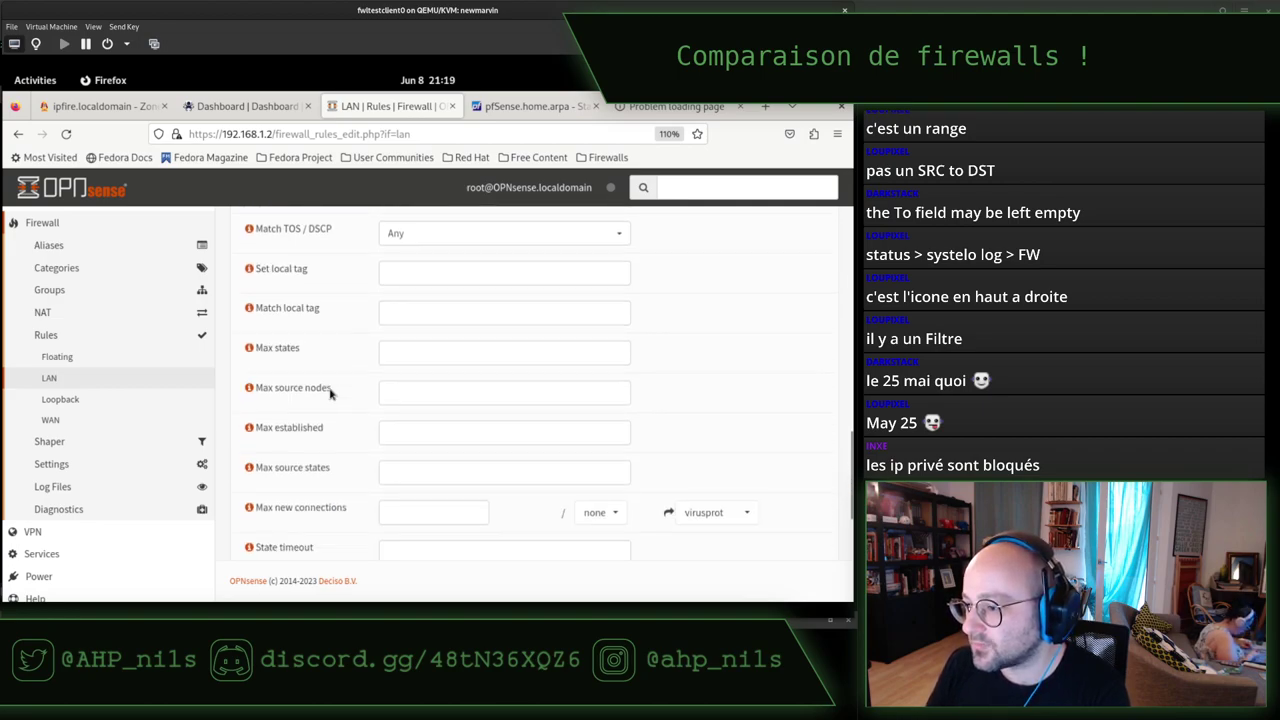
{"action": "scroll", "coordinate": [329, 390], "scroll_direction": "down", "scroll_amount": 4}
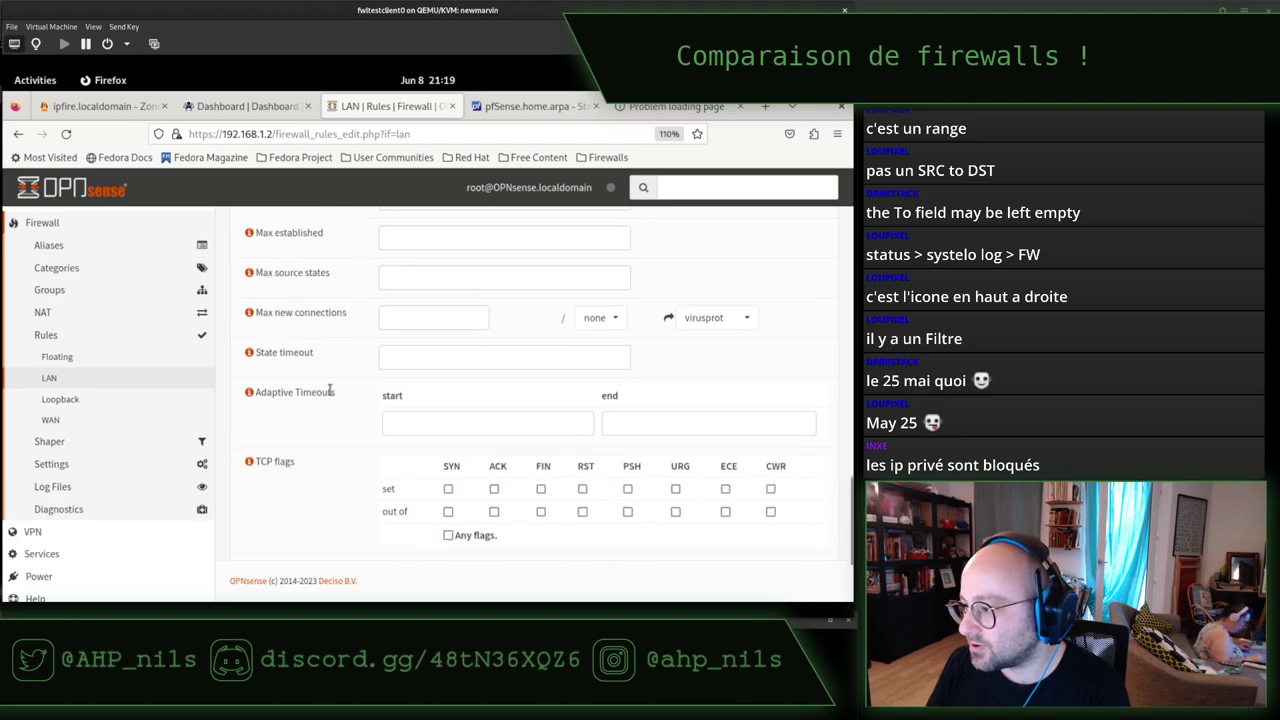
{"action": "scroll", "coordinate": [330, 391], "scroll_direction": "down", "scroll_amount": 4}
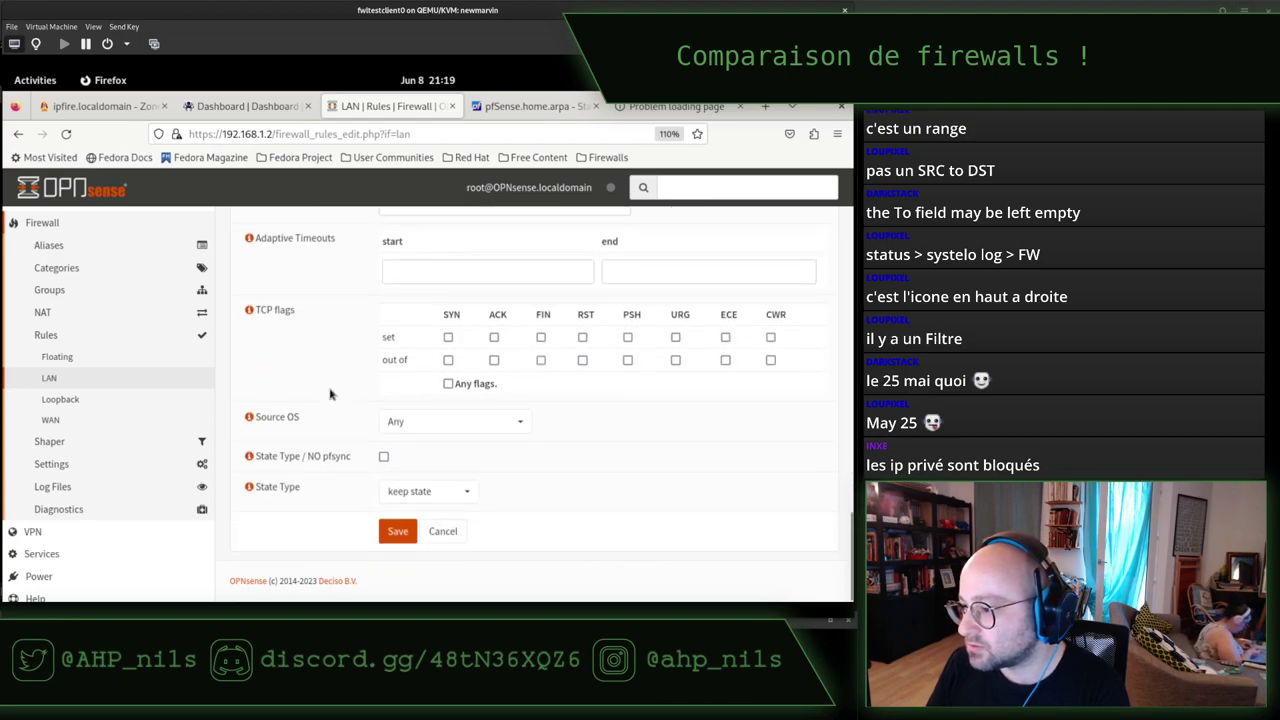
{"action": "left_click", "coordinate": [392, 530]}
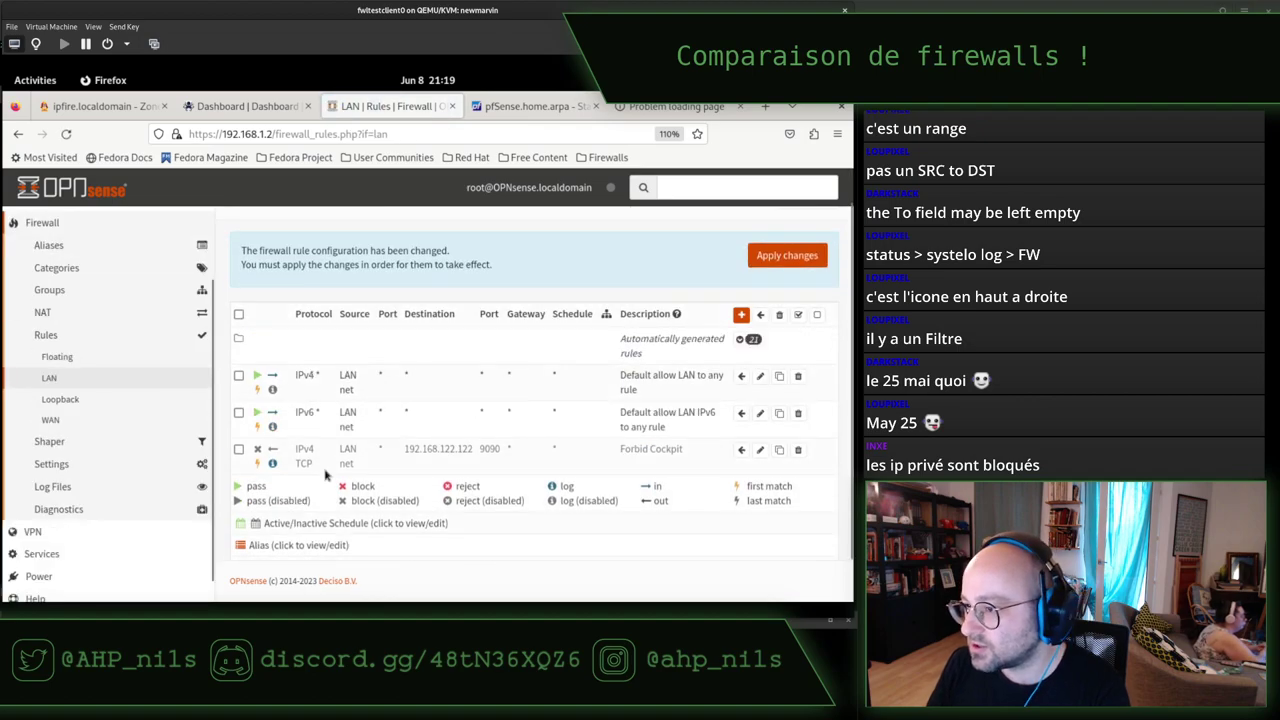
Enable the Forbid Cockpit rule and apply the firewall changes.
{"action": "left_click", "coordinate": [772, 262]}
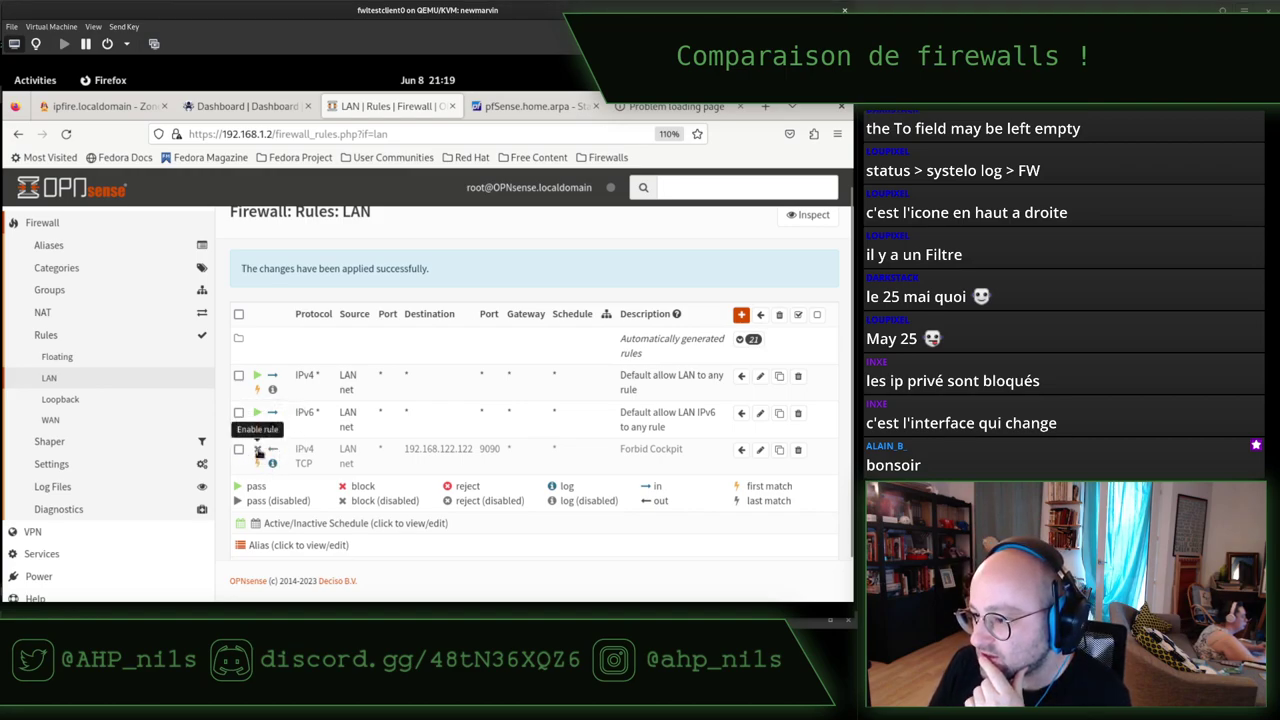
{"action": "left_click", "coordinate": [258, 451]}
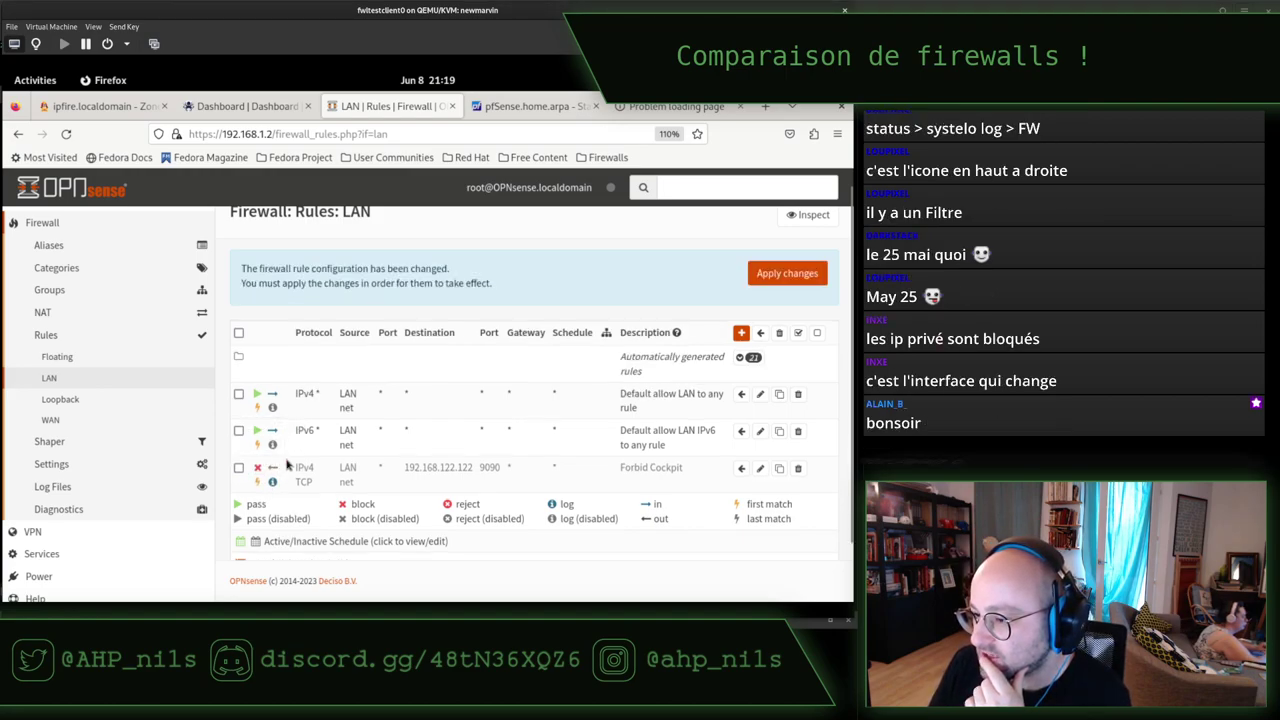
{"action": "left_click", "coordinate": [779, 278]}
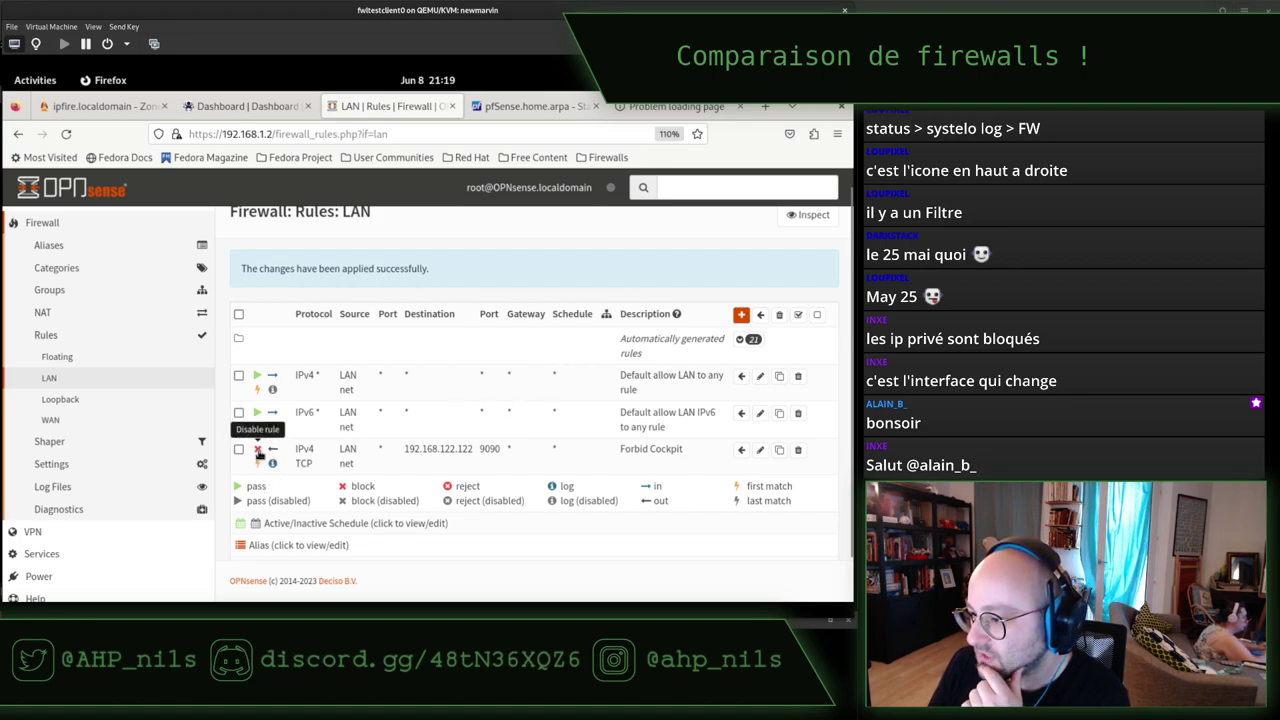
{"action": "left_click", "coordinate": [257, 450]}
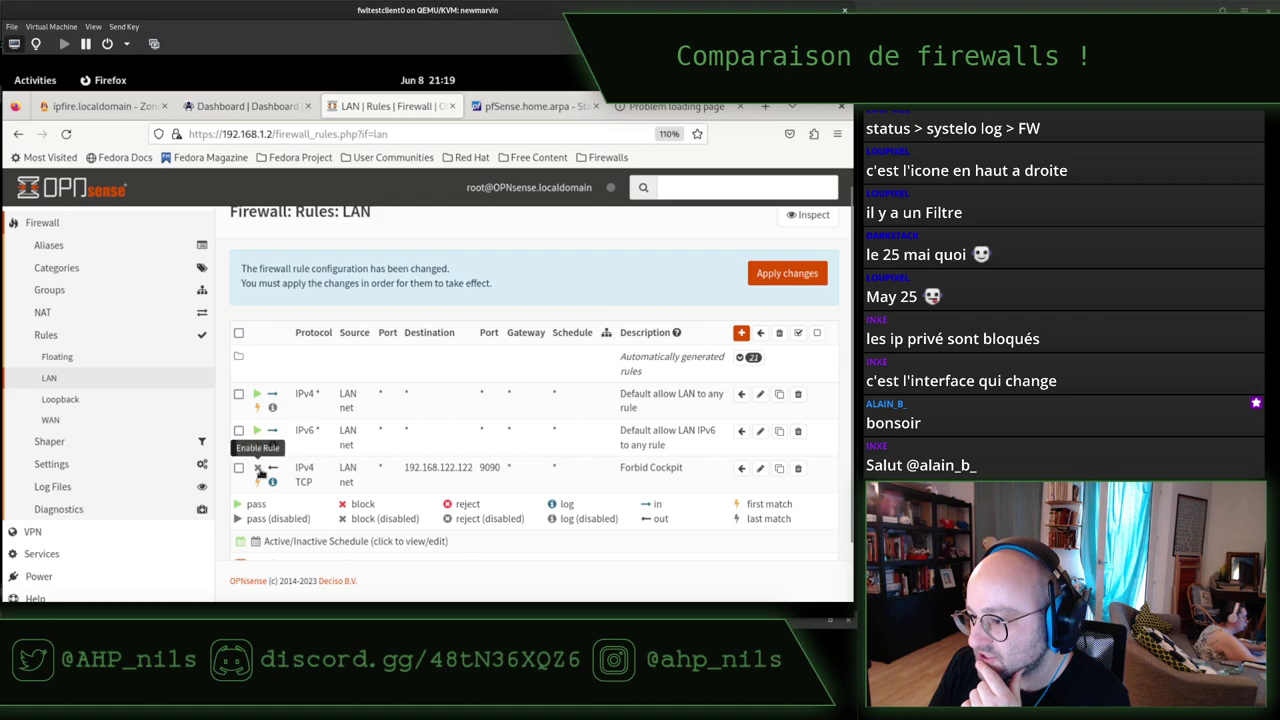
{"action": "left_click", "coordinate": [258, 467]}
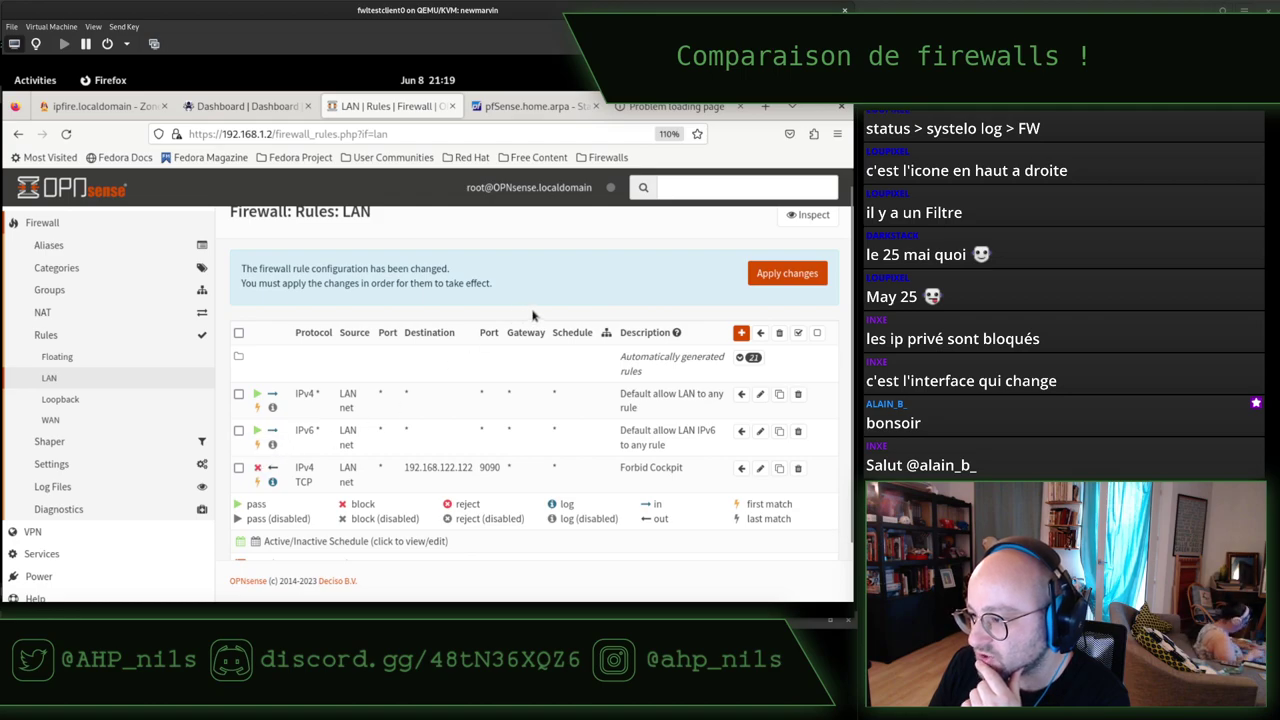
{"action": "left_click", "coordinate": [772, 277]}
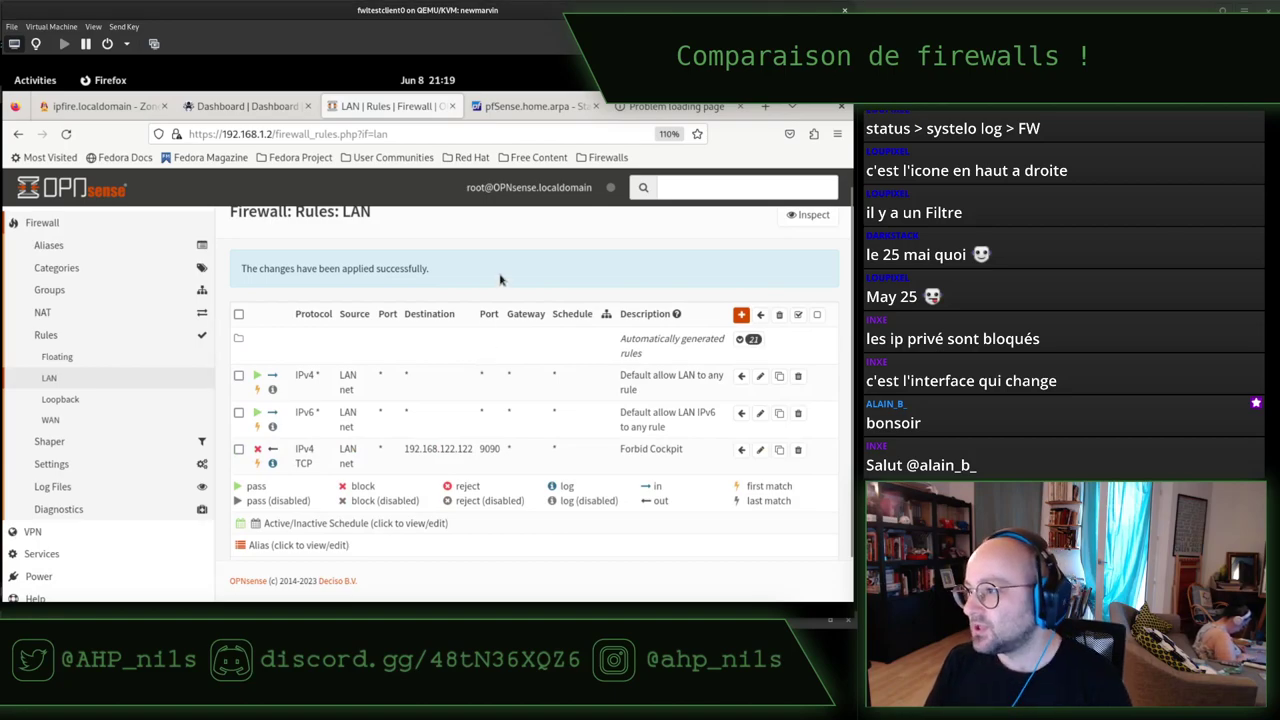
{"action": "key", "text": "alt+Tab"}
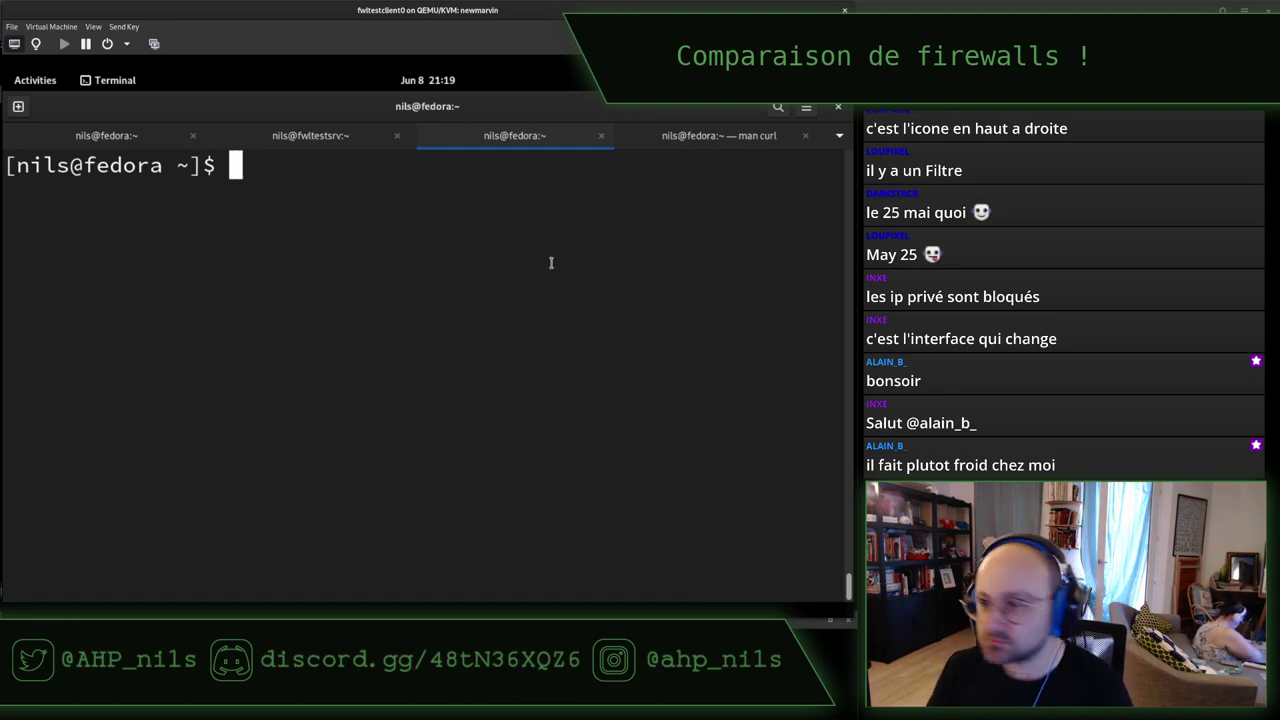
Rerun curl to 192.168.122.122:9090 and see it still returns the page HTML.
{"action": "key", "text": "Up"}
{"action": "key", "text": "Return"}
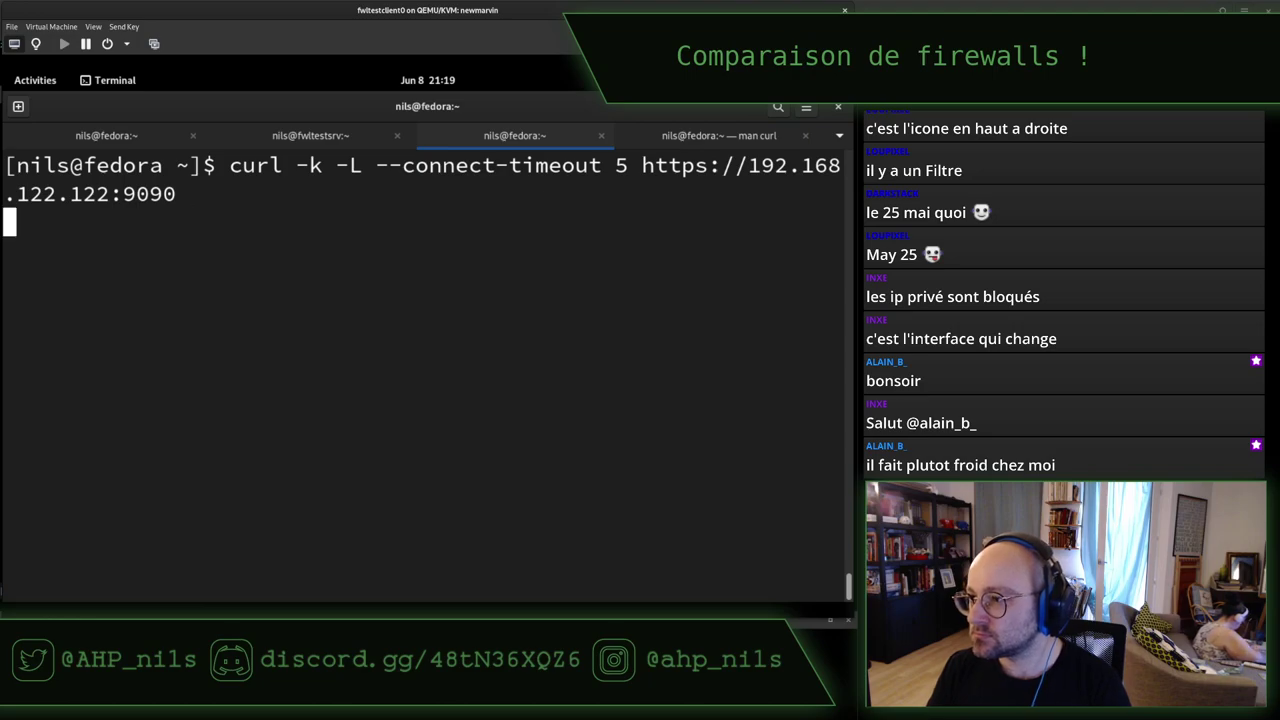
{"action": "key", "text": "Up"}
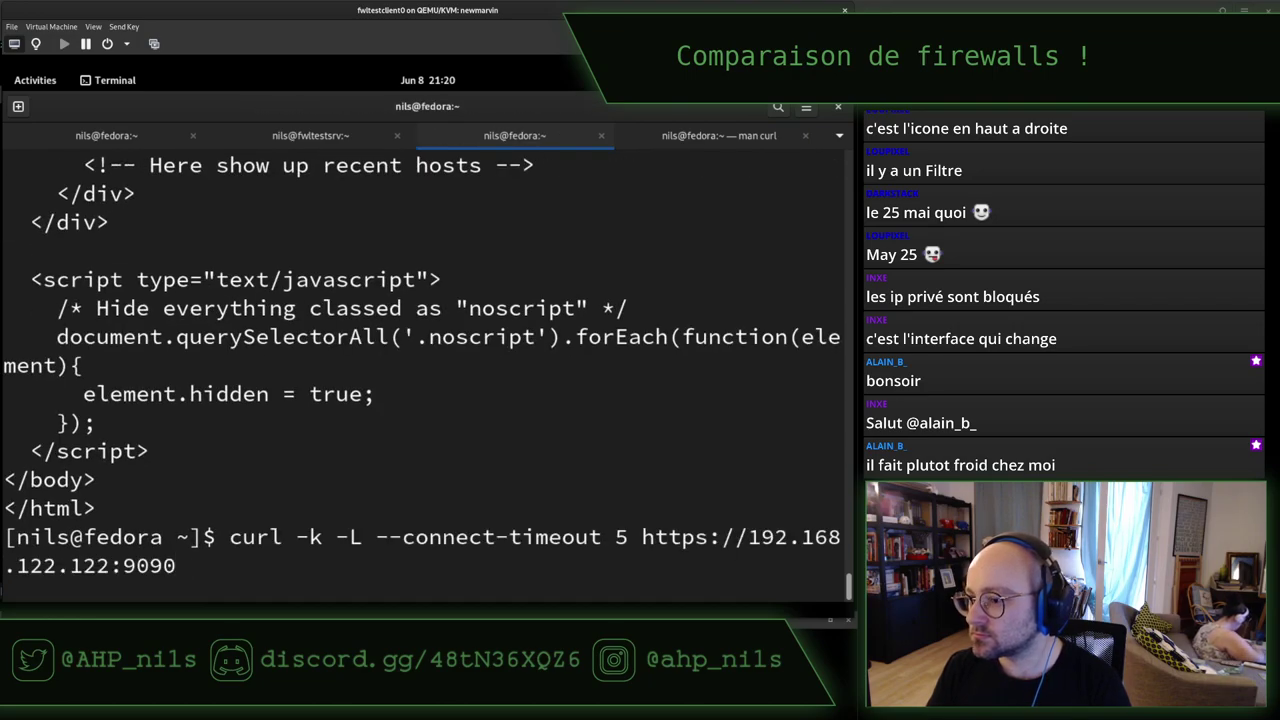
{"action": "key", "text": "ctrl+c"}
{"action": "key", "text": "ctrl+l"}
{"action": "key", "text": "Up"}
{"action": "key", "text": "Return"}
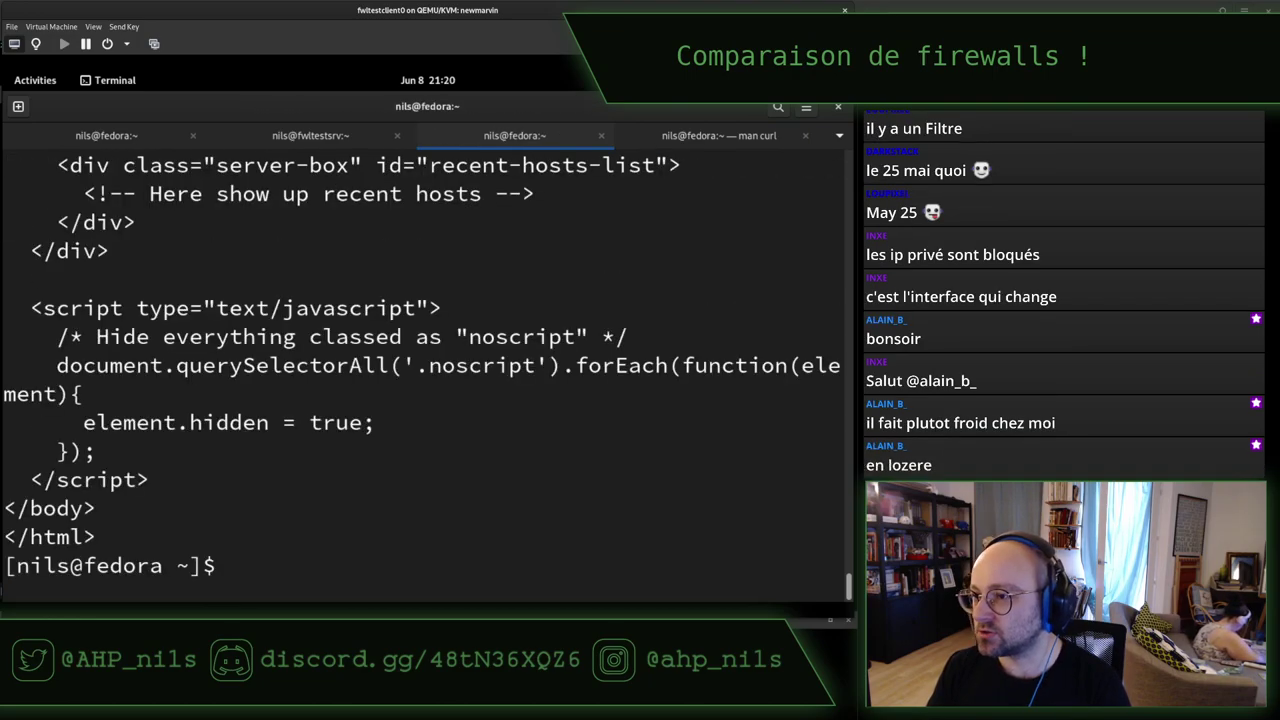
{"action": "key", "text": "alt+Tab"}
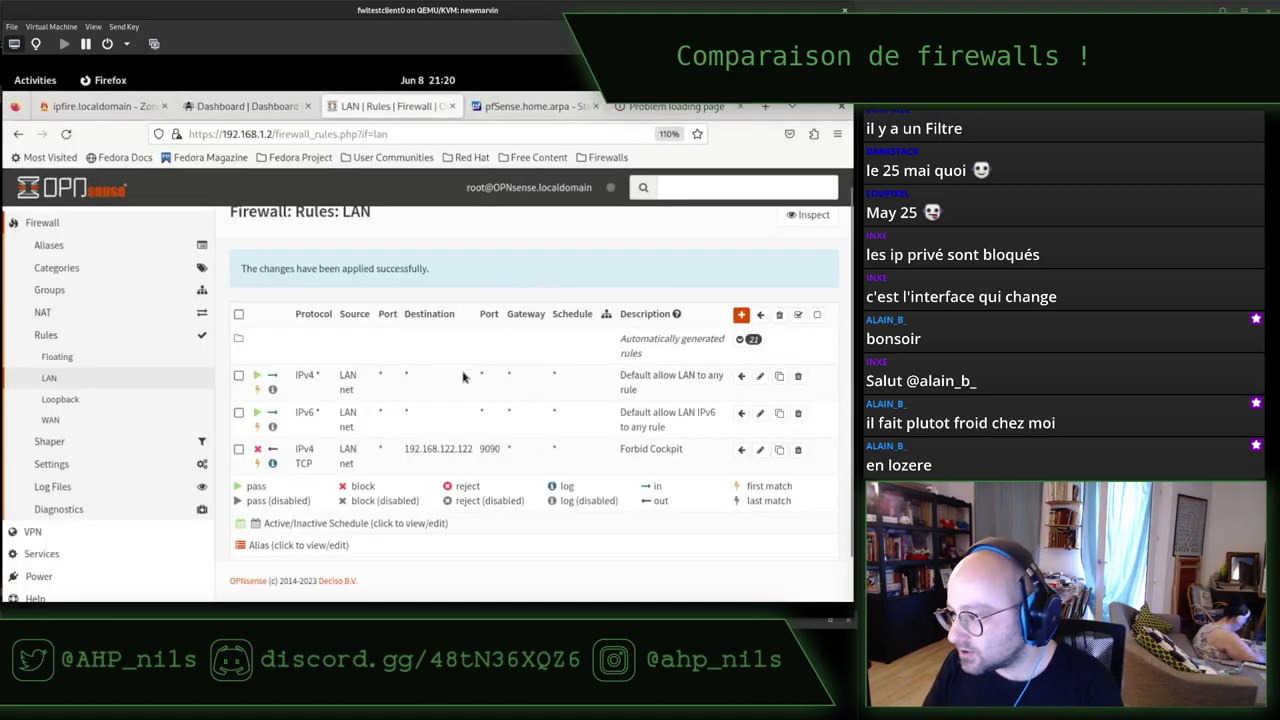
{"action": "left_click", "coordinate": [369, 349]}
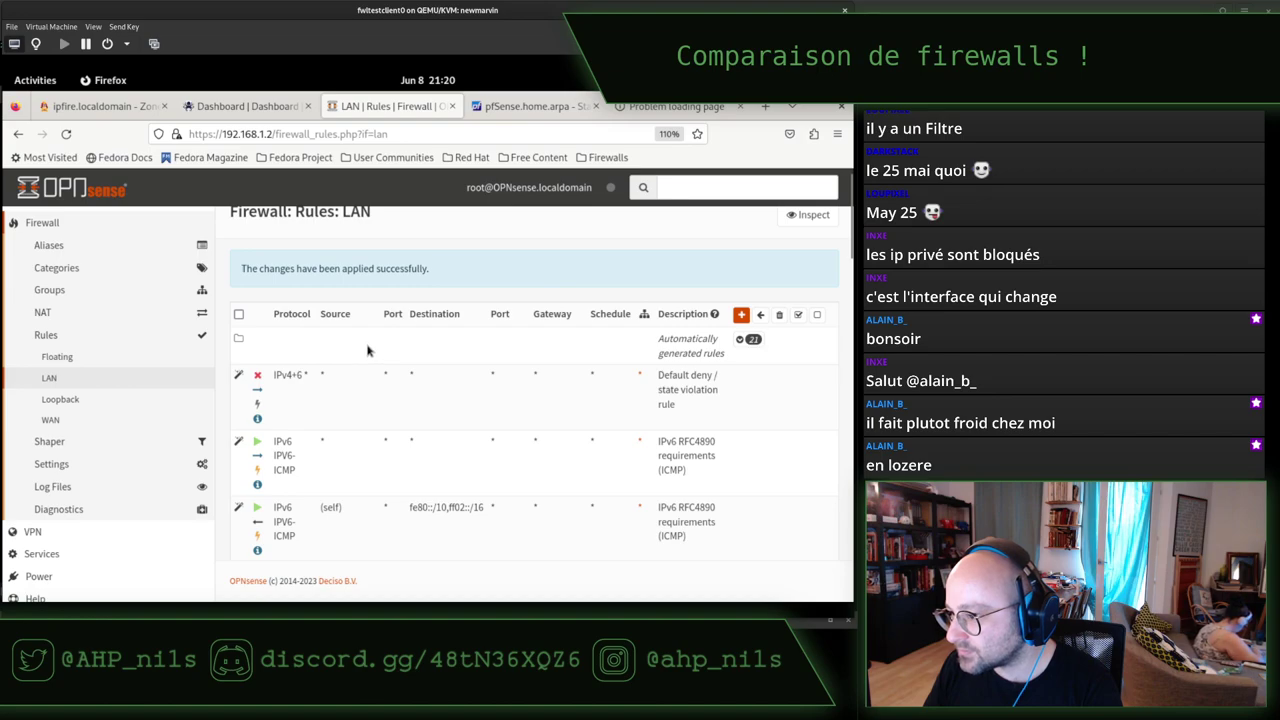
{"action": "left_click", "coordinate": [94, 382]}
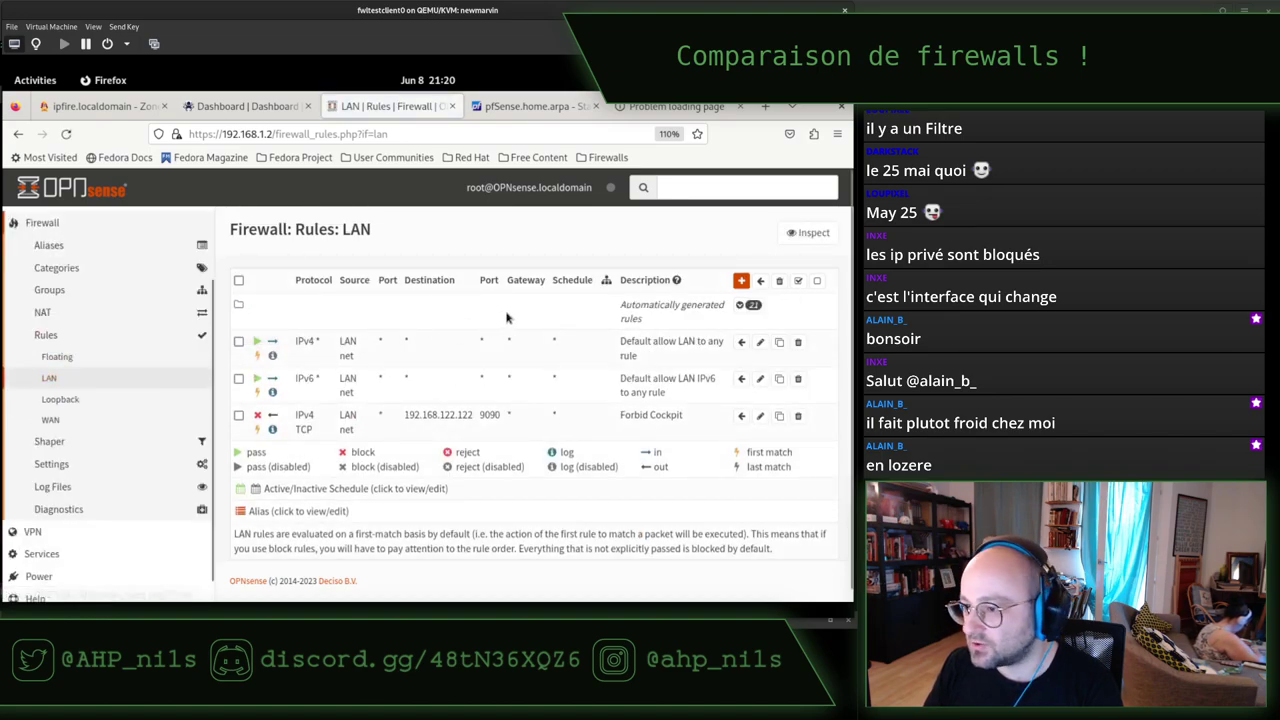
{"action": "left_click", "coordinate": [748, 305]}
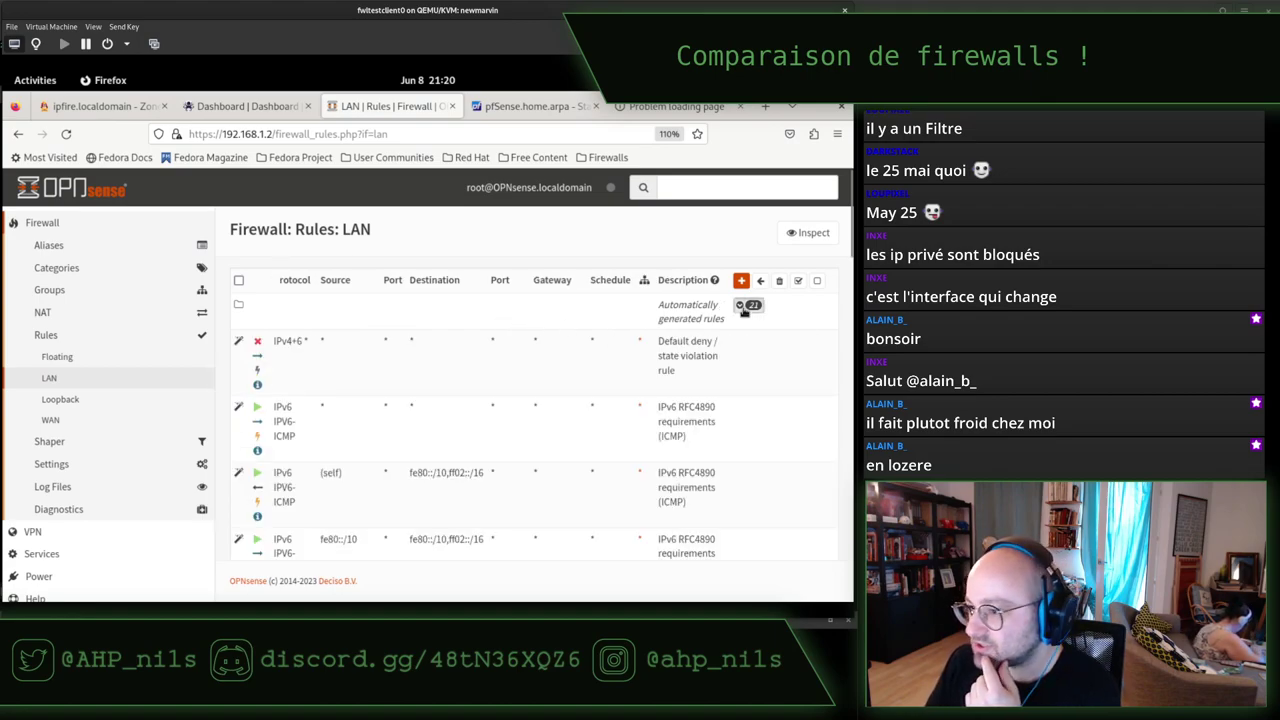
{"action": "left_click", "coordinate": [746, 306]}
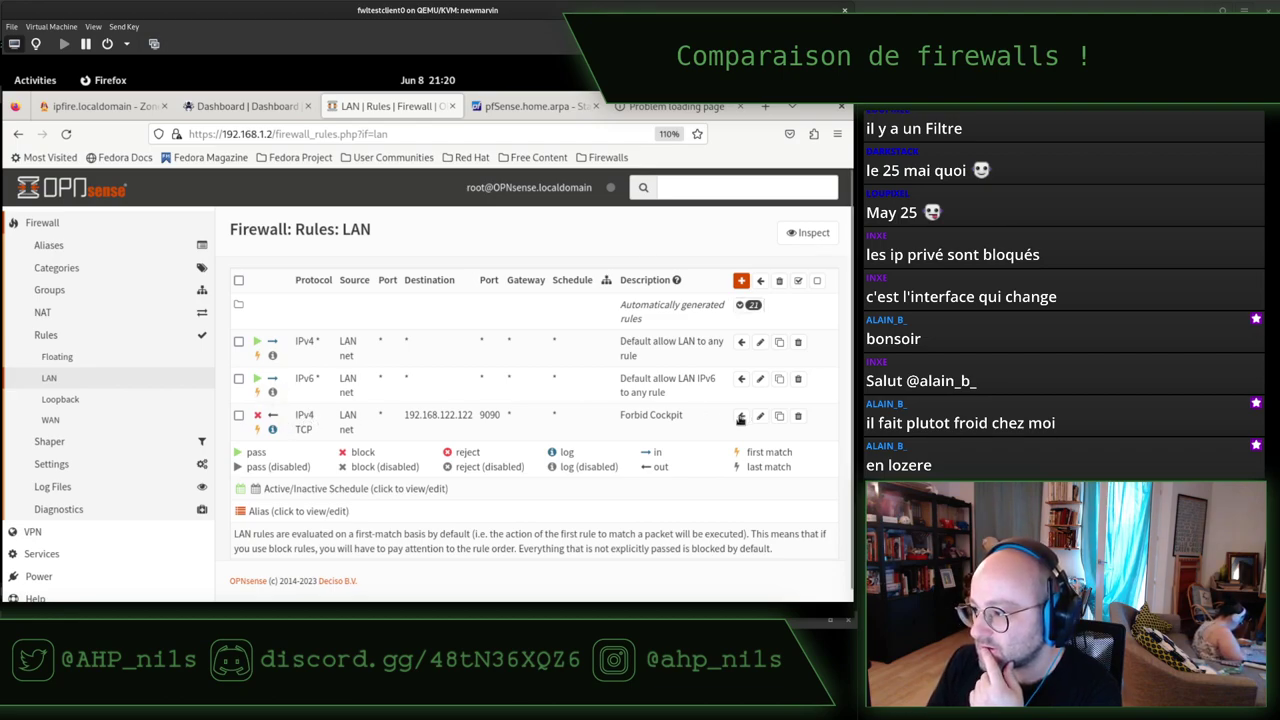
Edit Forbid Cockpit to match direction 'in' instead of out, and save it.
{"action": "left_click", "coordinate": [760, 415]}
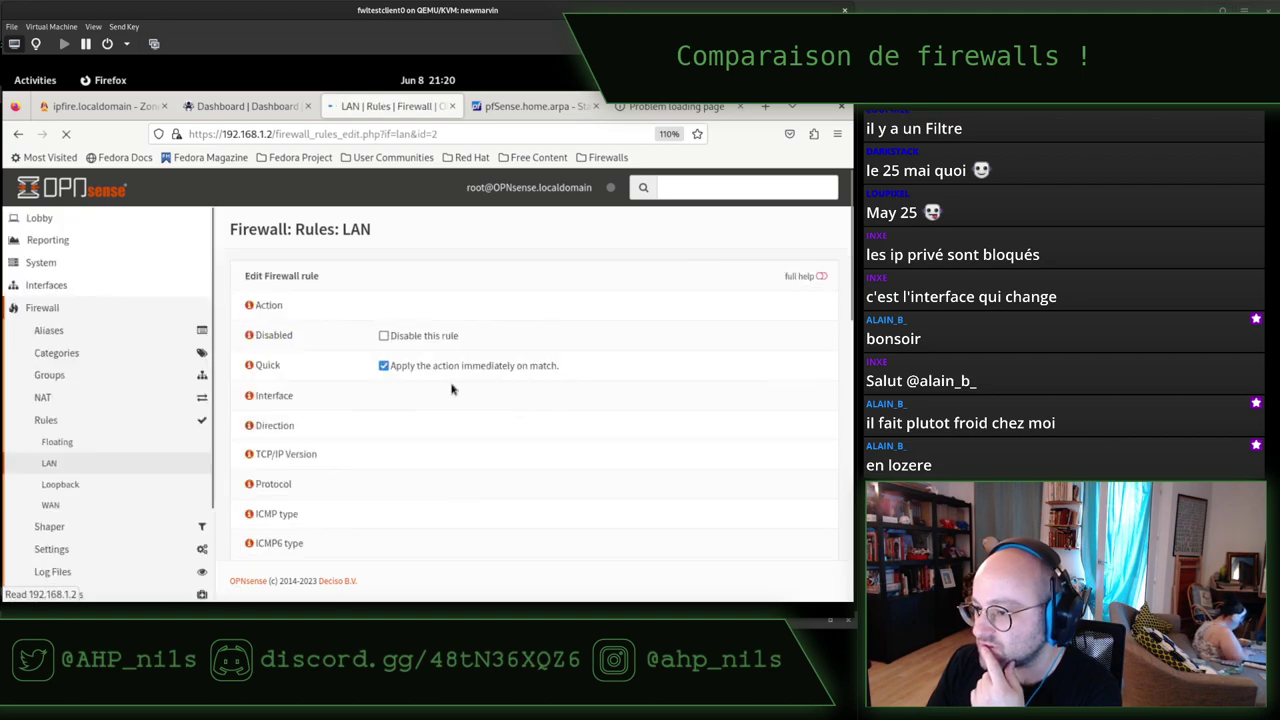
{"action": "scroll", "coordinate": [400, 432], "scroll_direction": "down", "scroll_amount": 5}
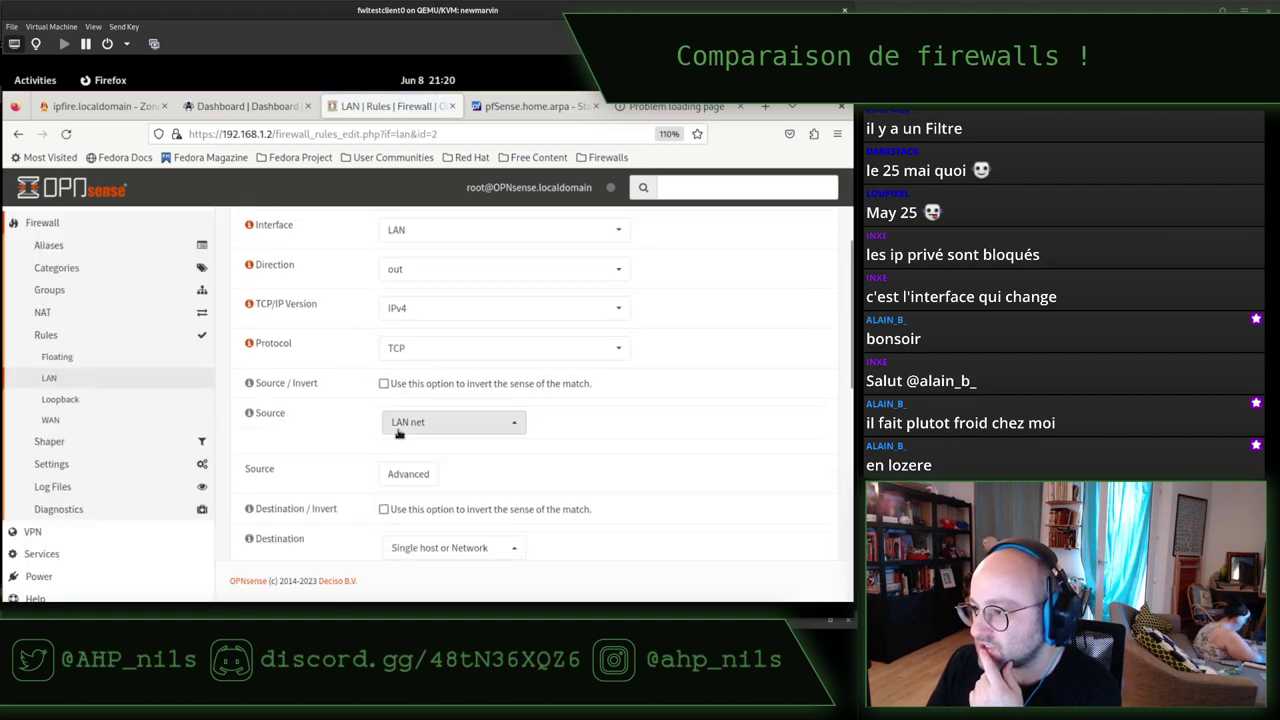
{"action": "left_click", "coordinate": [415, 268]}
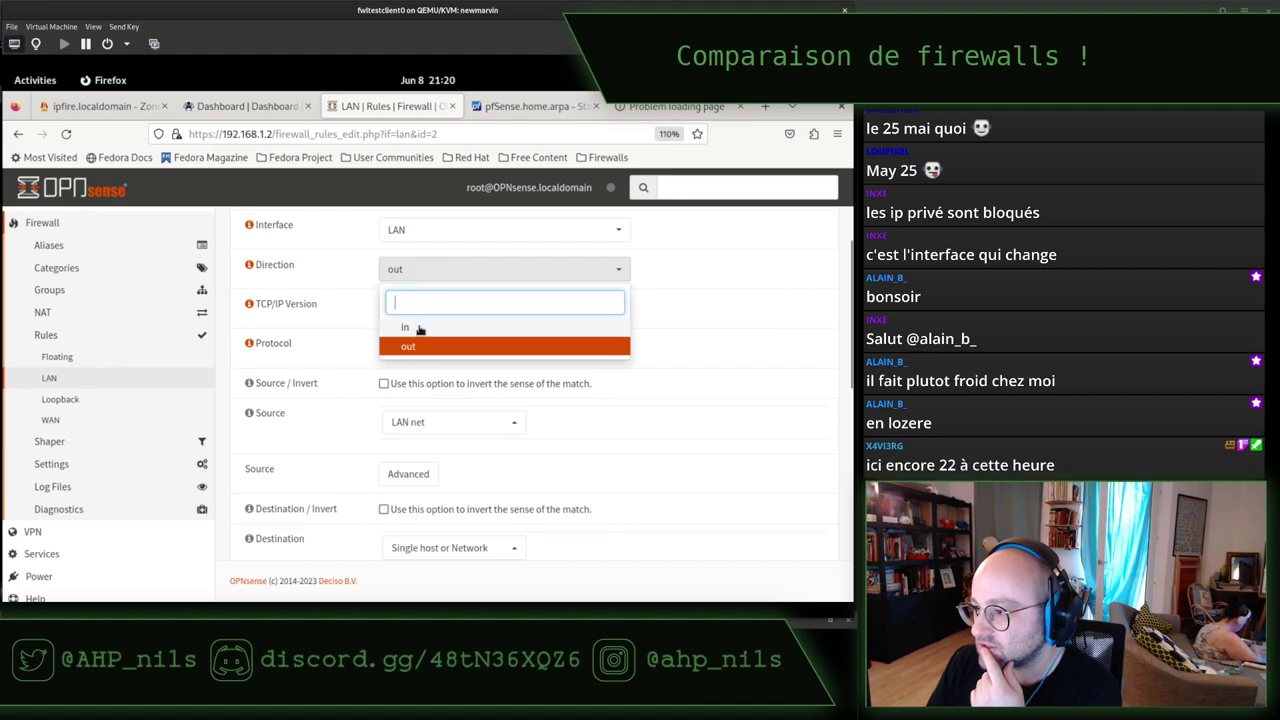
{"action": "left_click", "coordinate": [418, 328]}
{"action": "scroll", "coordinate": [716, 420], "scroll_direction": "up", "scroll_amount": 3}
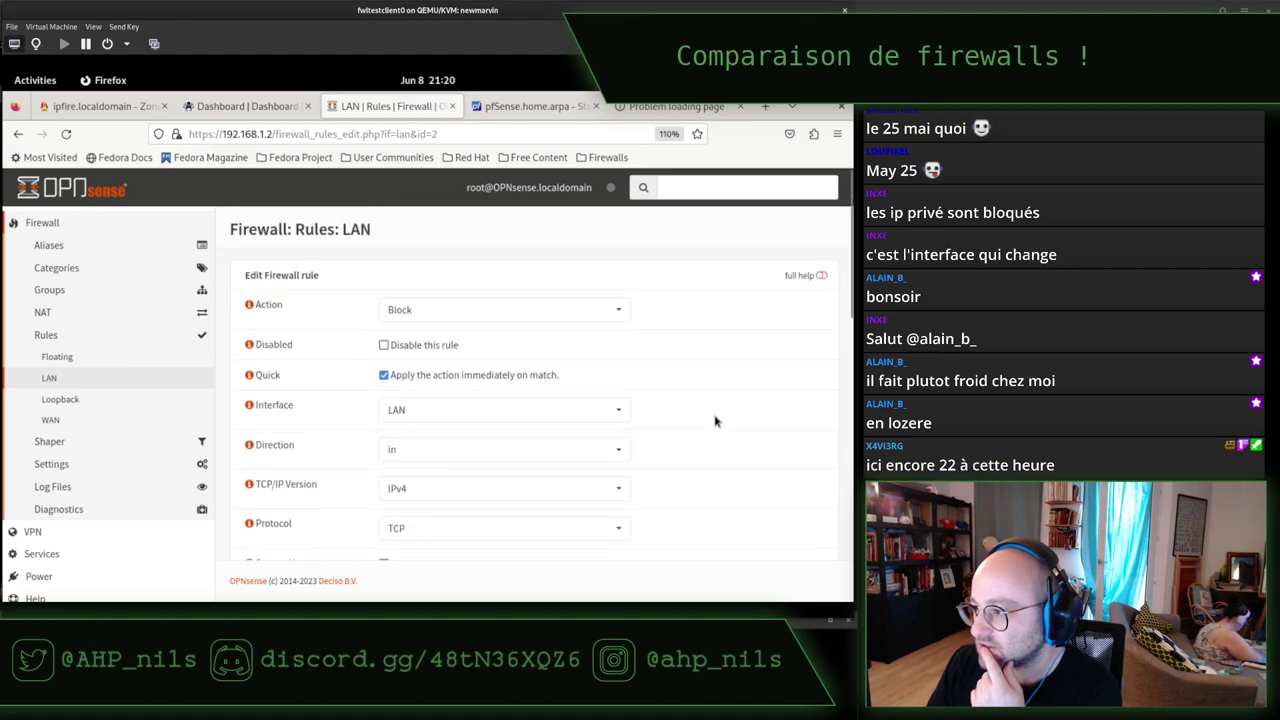
{"action": "scroll", "coordinate": [715, 421], "scroll_direction": "down", "scroll_amount": 10}
{"action": "left_click", "coordinate": [395, 527]}
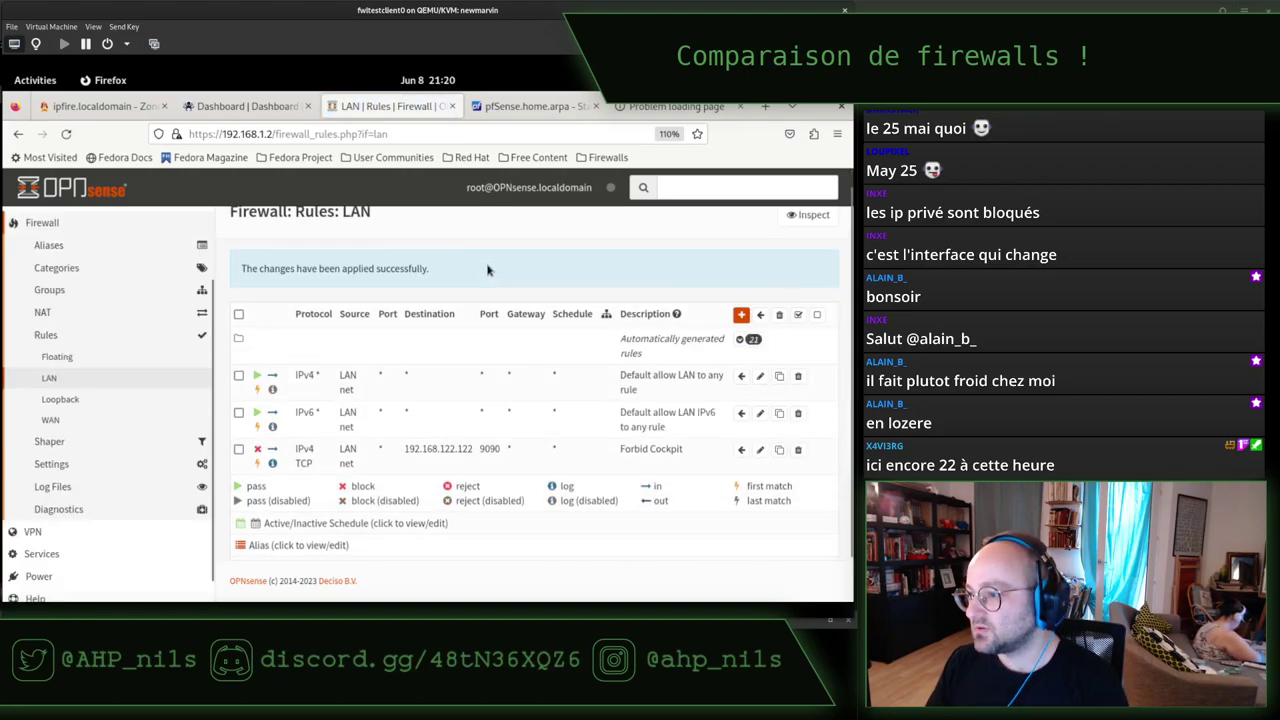
{"action": "key", "text": "alt+Tab"}
Rerun the curl test to 192.168.122.122:9090 twice; it still answers with HTML.
{"action": "key", "text": "ctrl+l"}
{"action": "key", "text": "Up"}
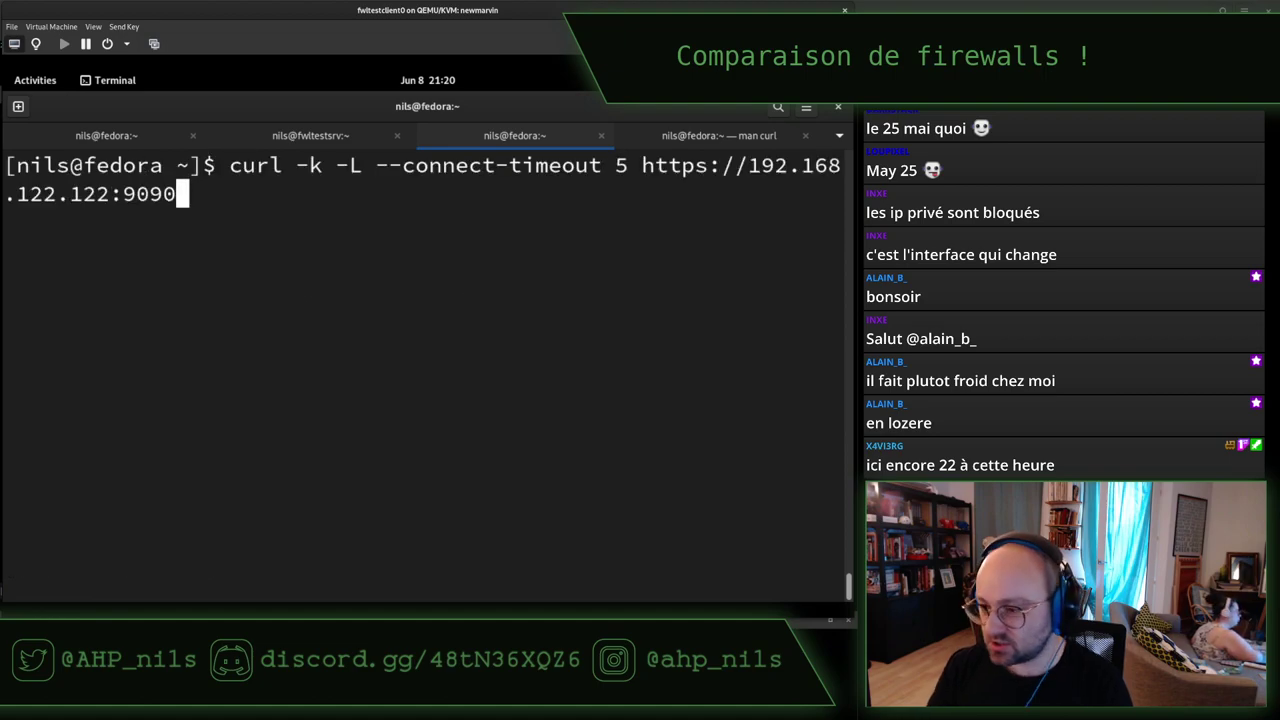
{"action": "key", "text": "Return"}
{"action": "key", "text": "ctrl+l"}
{"action": "key", "text": "Up"}
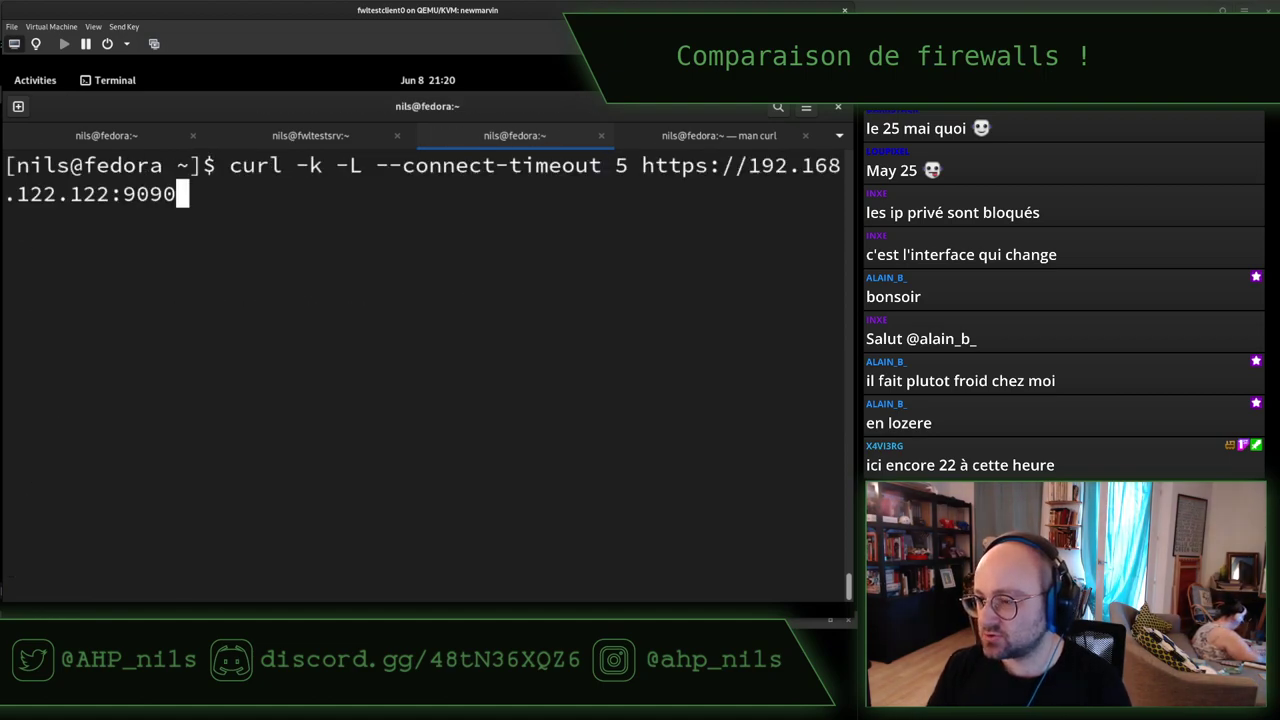
{"action": "key", "text": "Return"}
List the client's routes with ip r, showing routes via 192.168.1.2, then return to Firefox.
{"action": "type", "text": "ip r"}
{"action": "key", "text": "Return"}
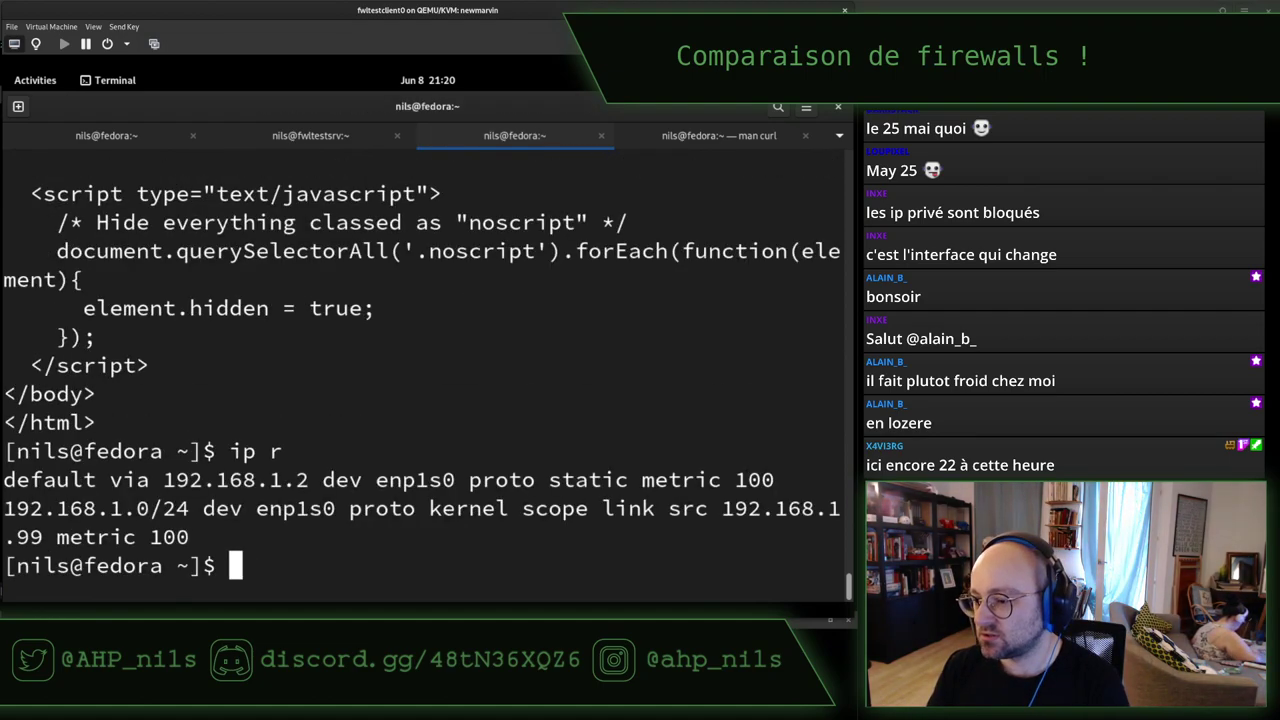
{"action": "key", "text": "alt+Tab"}
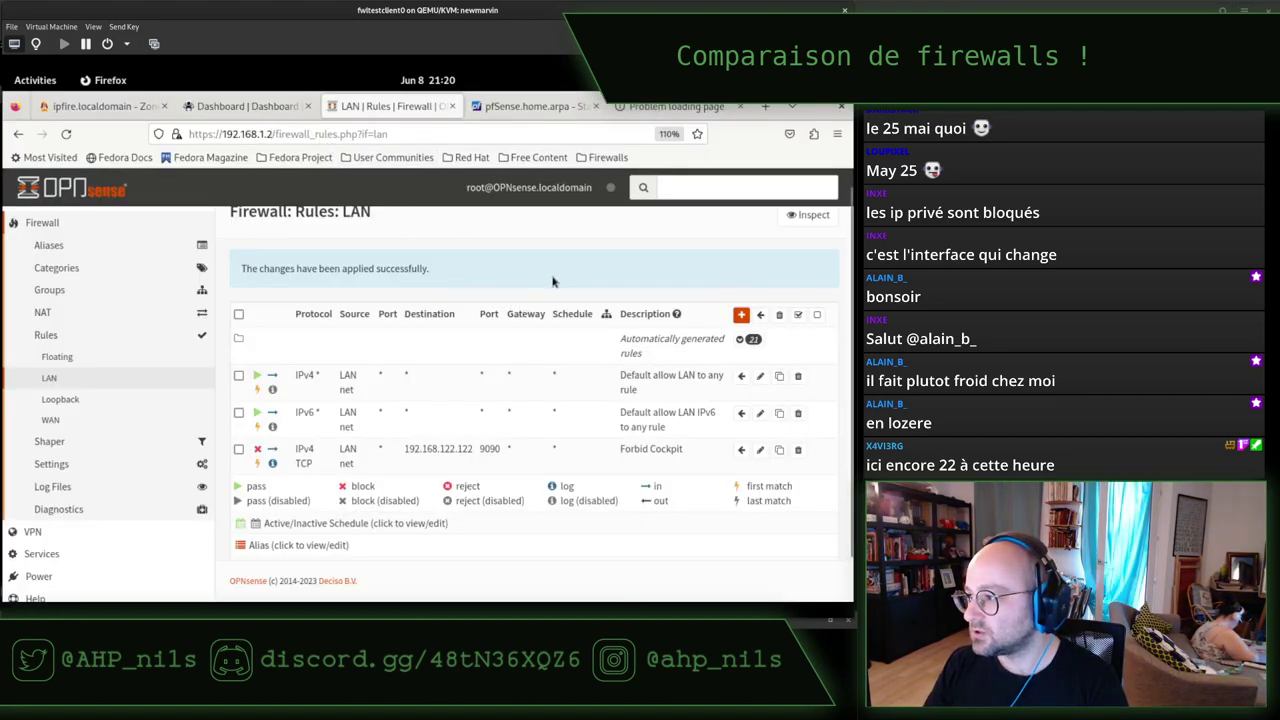
Scroll up through pfSense's firewall log filtered for 192.168.122.122, showing Forbid Cockpit blocks on port 9090.
{"action": "scroll", "coordinate": [532, 382], "scroll_direction": "up", "scroll_amount": 1}
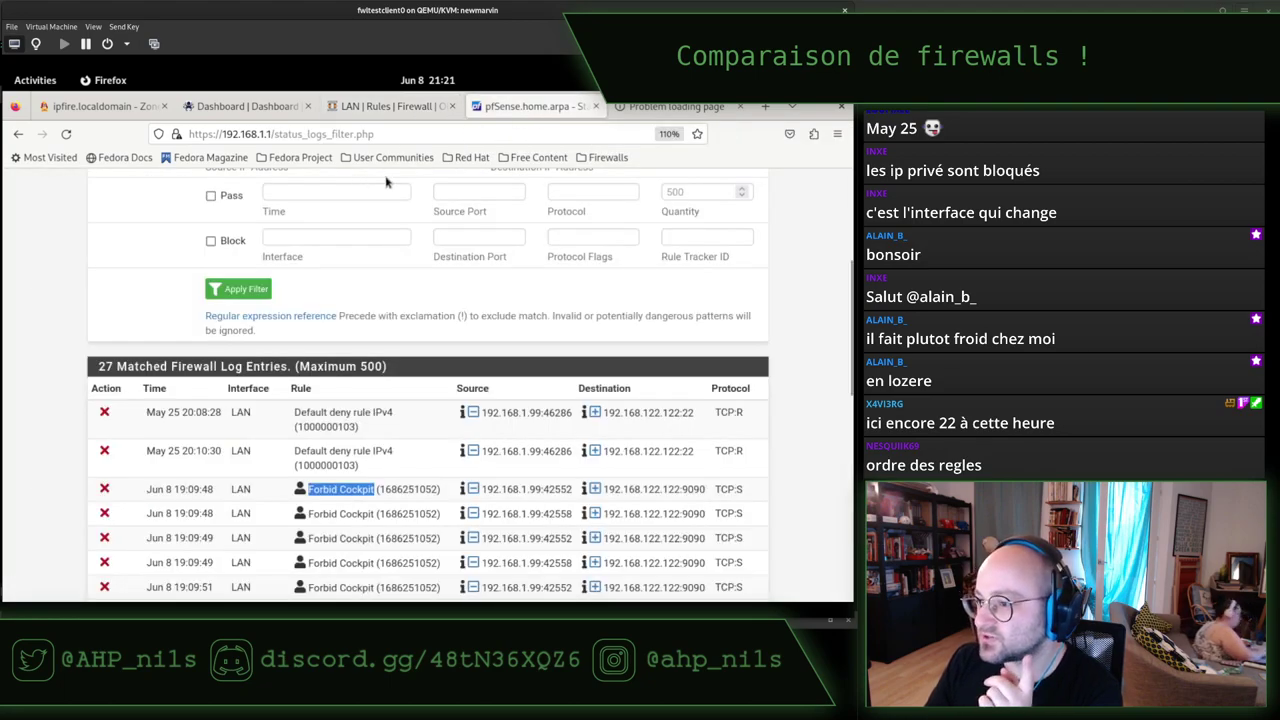
Open pfSense's Firewall > Rules > LAN, compare with OPNsense, and edit the Forbid Cockpit rule.
{"action": "scroll", "coordinate": [270, 280], "scroll_direction": "up", "scroll_amount": 3}
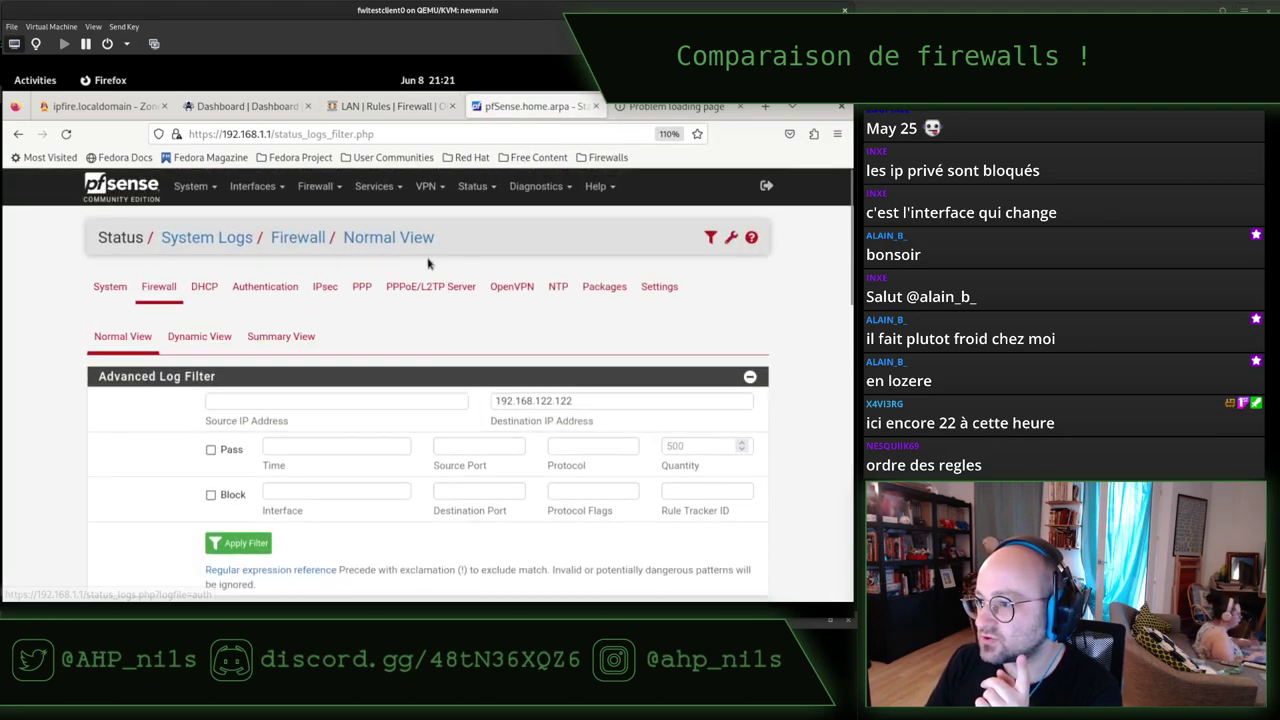
{"action": "left_click", "coordinate": [318, 186]}
{"action": "left_click", "coordinate": [319, 263]}
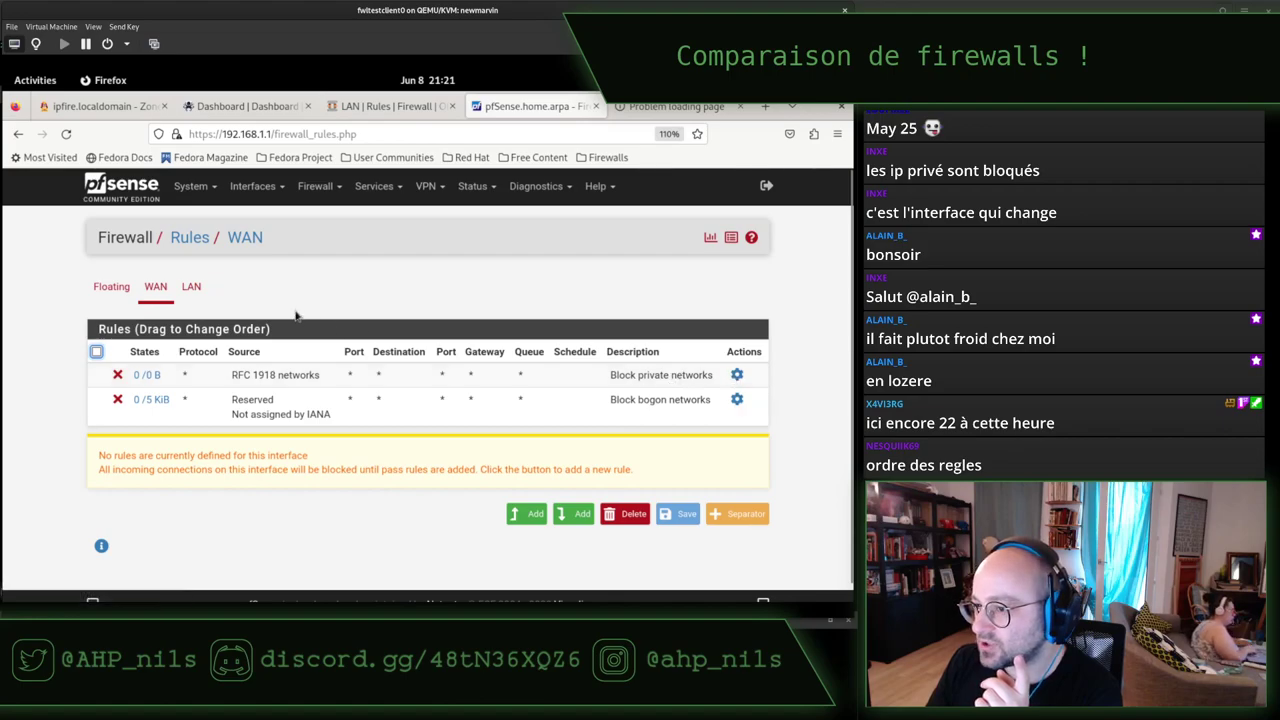
{"action": "left_click", "coordinate": [191, 286]}
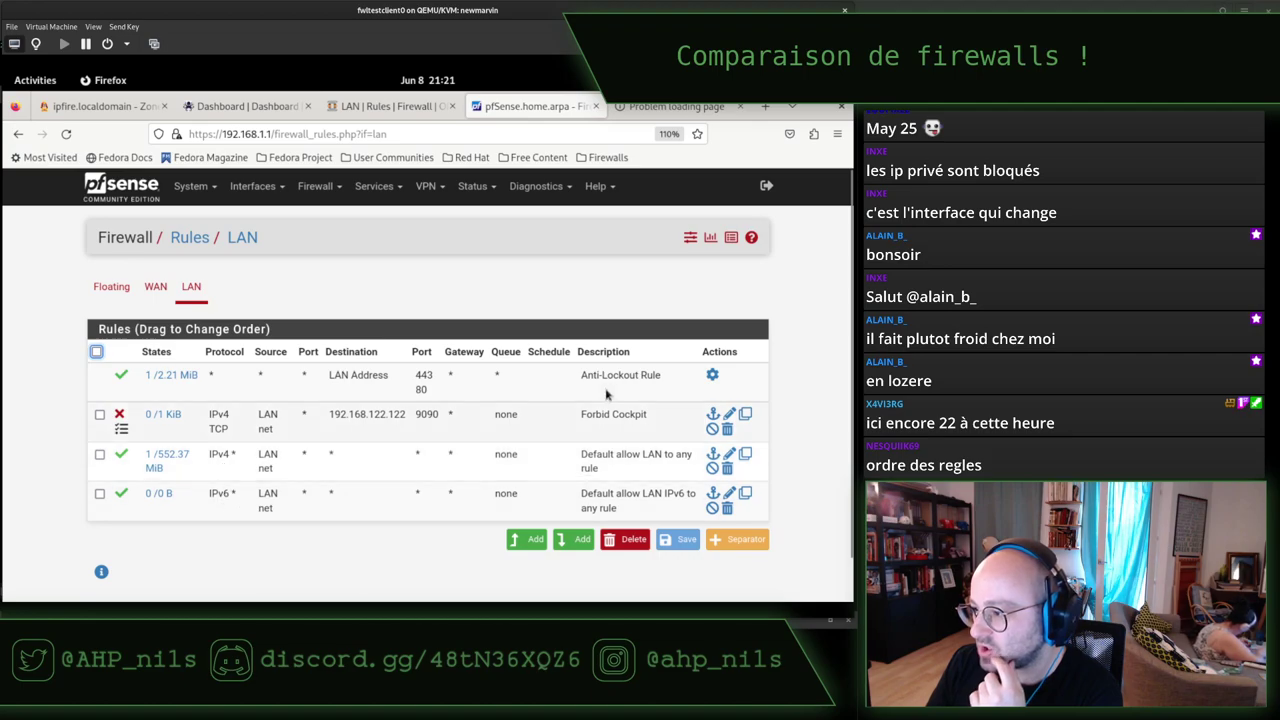
{"action": "left_click", "coordinate": [393, 108]}
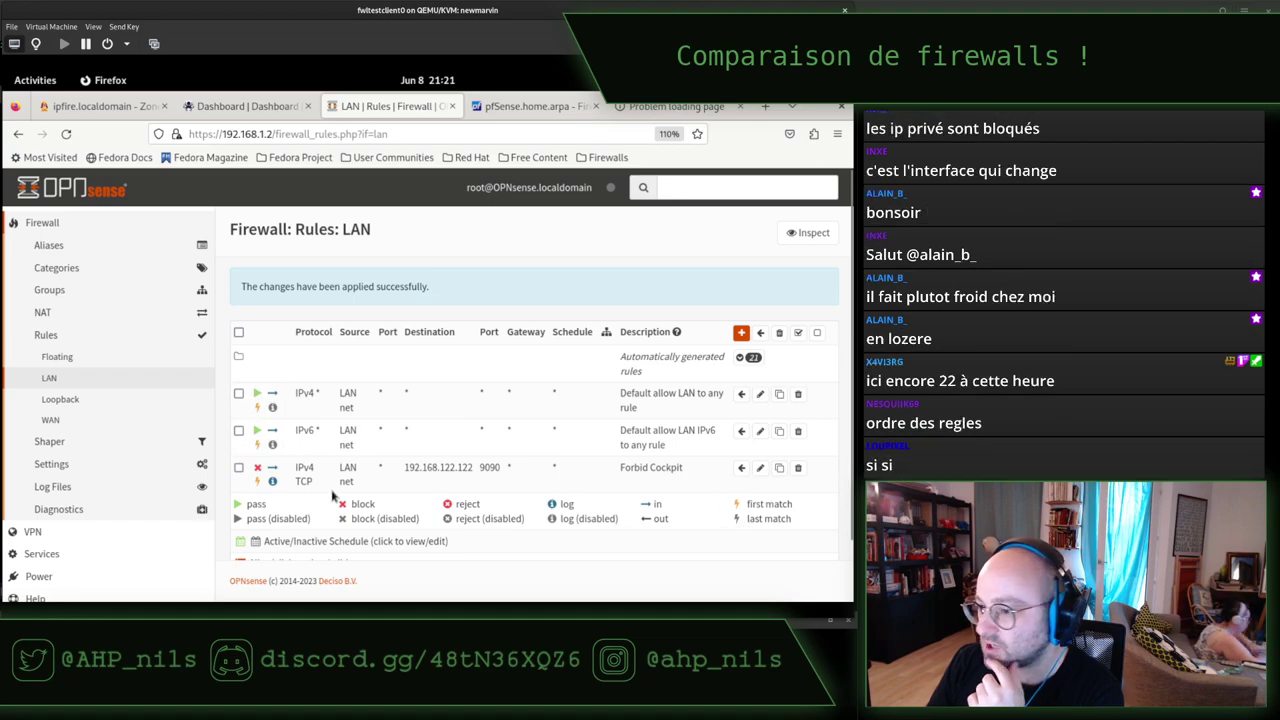
{"action": "left_click", "coordinate": [530, 106]}
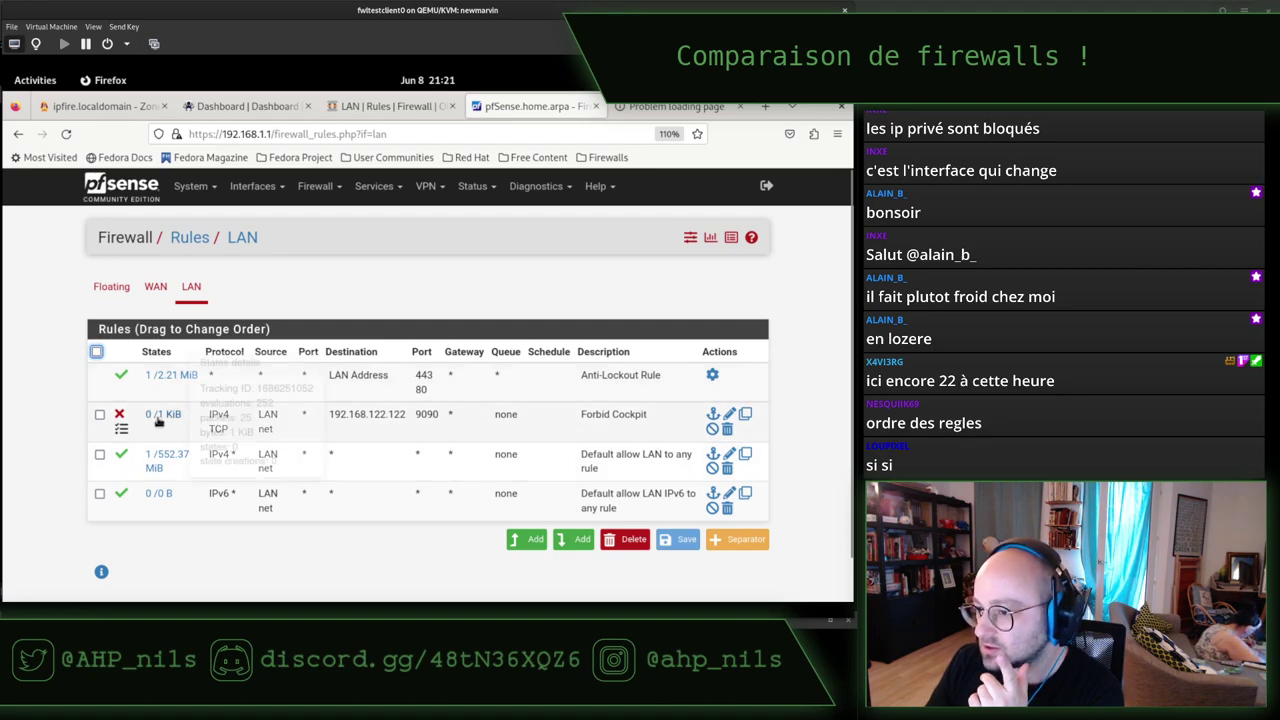
{"action": "mouse_move", "coordinate": [157, 422]}
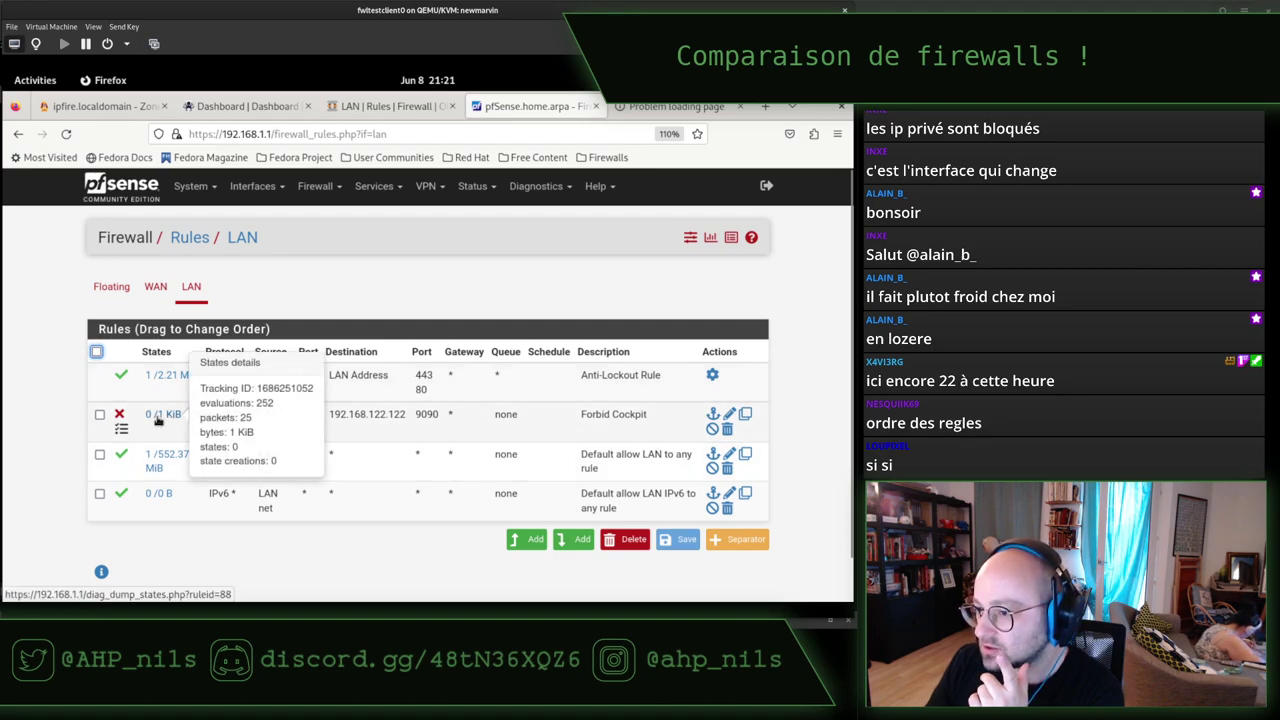
{"action": "left_click", "coordinate": [729, 414]}
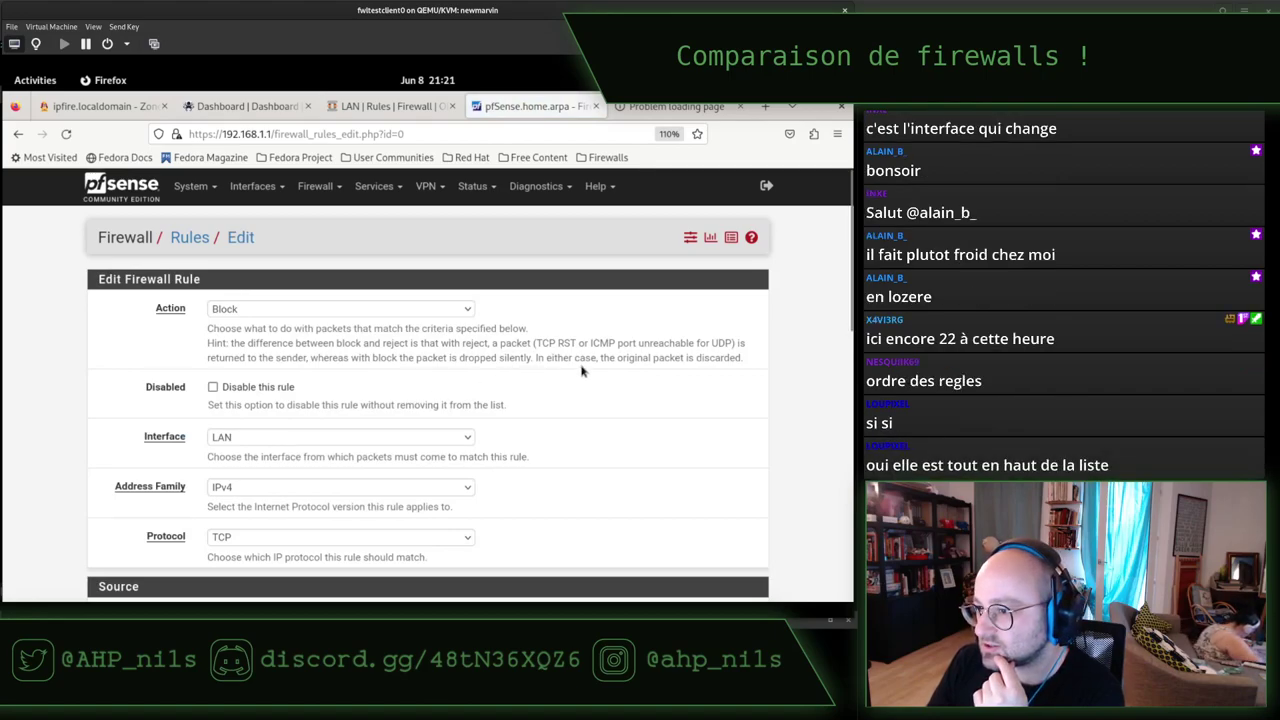
Keep the Forbid Cockpit rule's action as Block and scroll through its settings.
{"action": "left_click", "coordinate": [258, 312]}
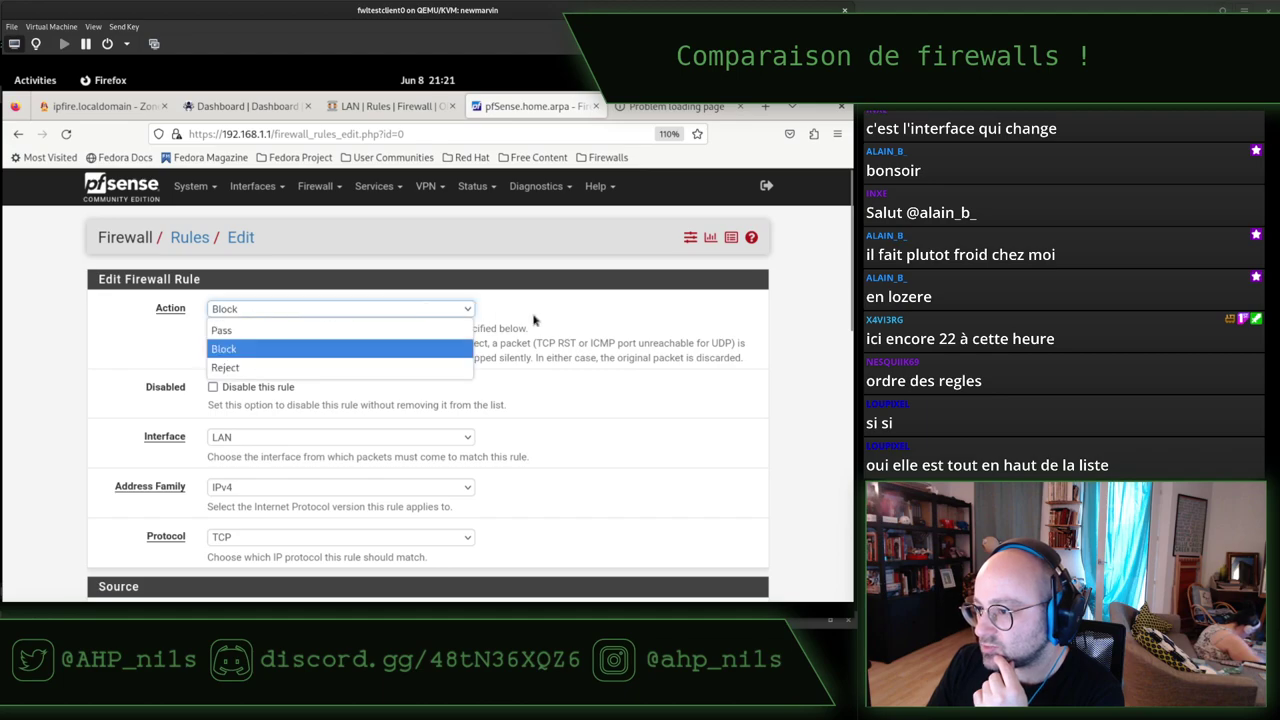
{"action": "left_click", "coordinate": [558, 344]}
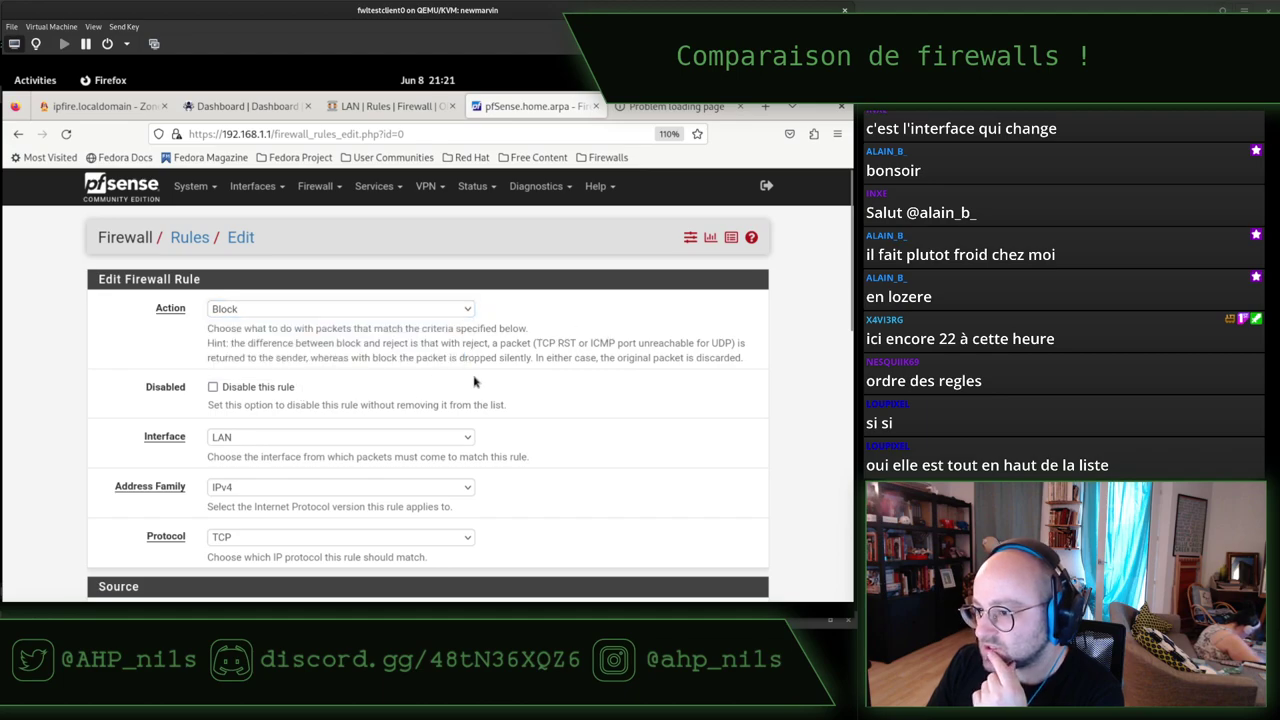
{"action": "scroll", "coordinate": [634, 374], "scroll_direction": "down", "scroll_amount": 3}
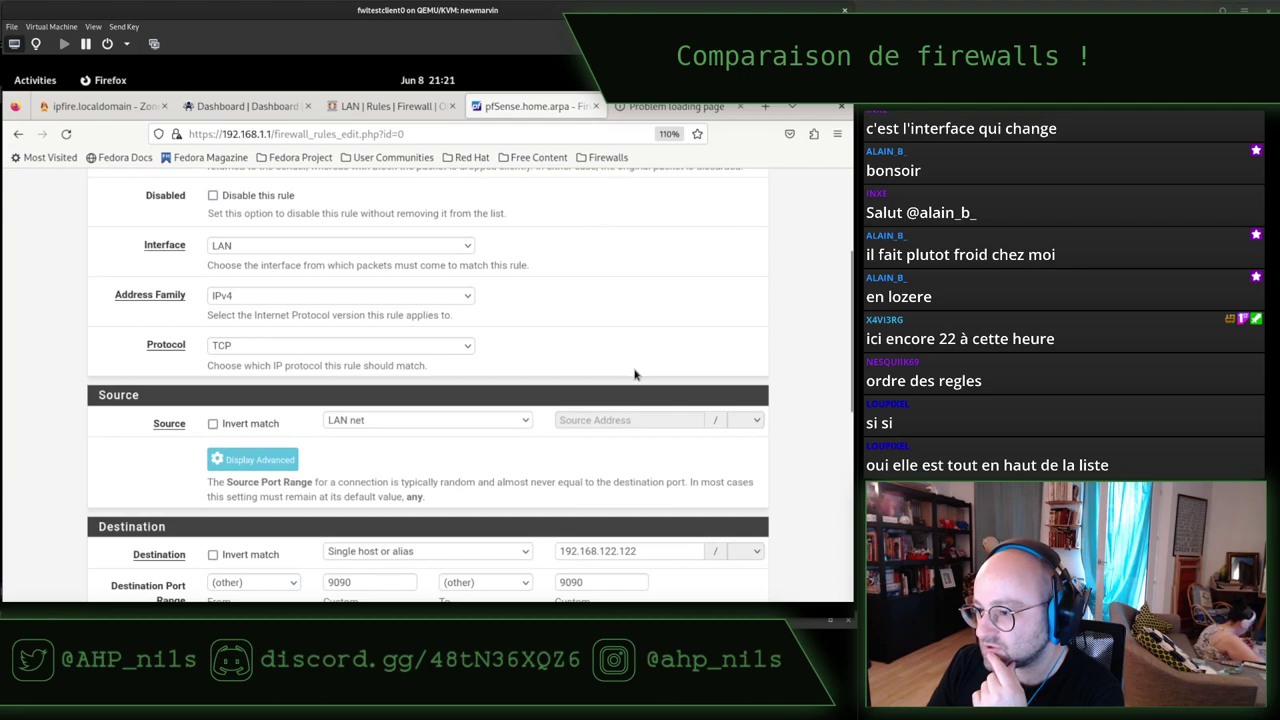
{"action": "scroll", "coordinate": [608, 364], "scroll_direction": "down", "scroll_amount": 5}
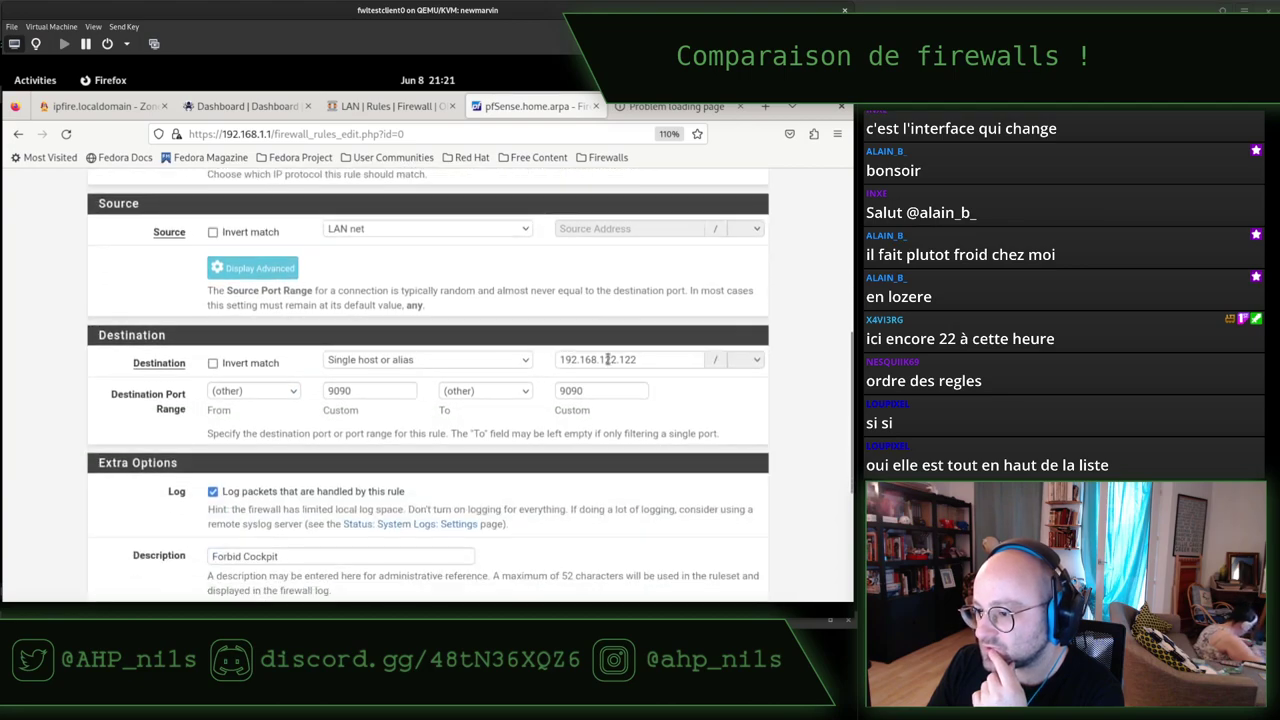
{"action": "scroll", "coordinate": [608, 364], "scroll_direction": "down", "scroll_amount": 2}
{"action": "scroll", "coordinate": [608, 364], "scroll_direction": "down", "scroll_amount": 1}
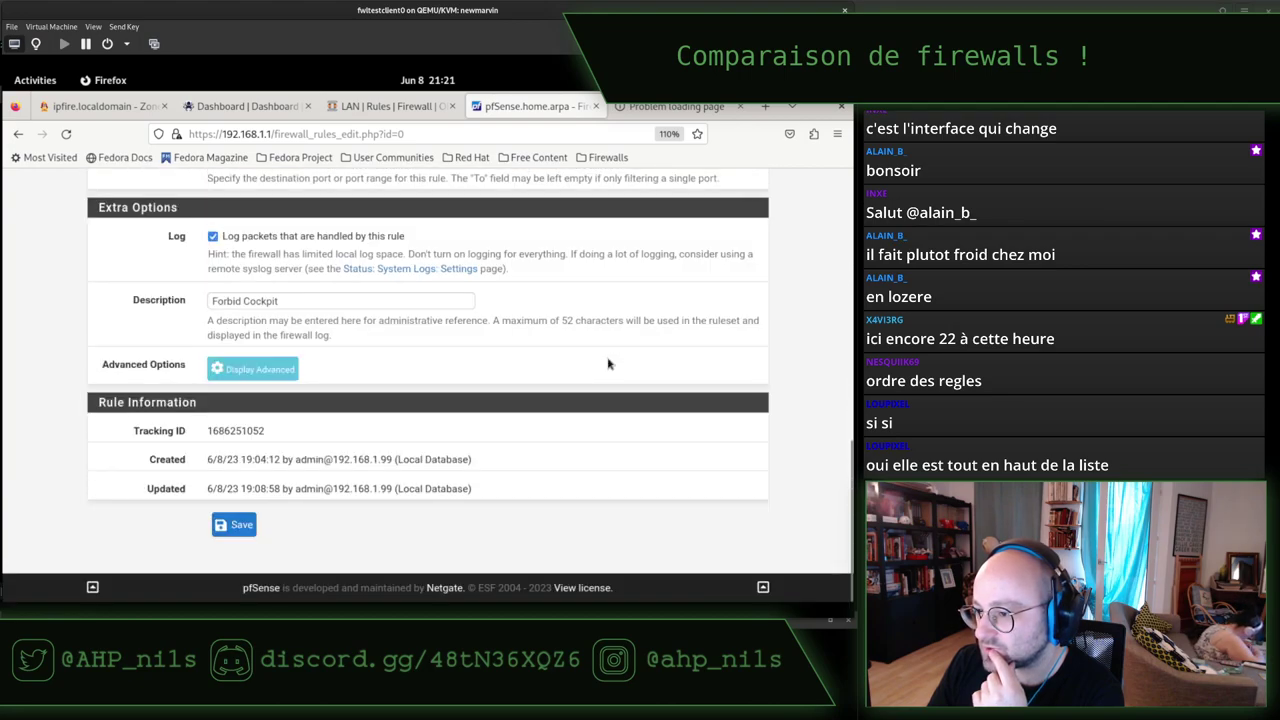
Display the rule's advanced options and look them over, then switch to OPNsense's LAN rules.
{"action": "left_click", "coordinate": [262, 368]}
{"action": "scroll", "coordinate": [687, 422], "scroll_direction": "down", "scroll_amount": 3}
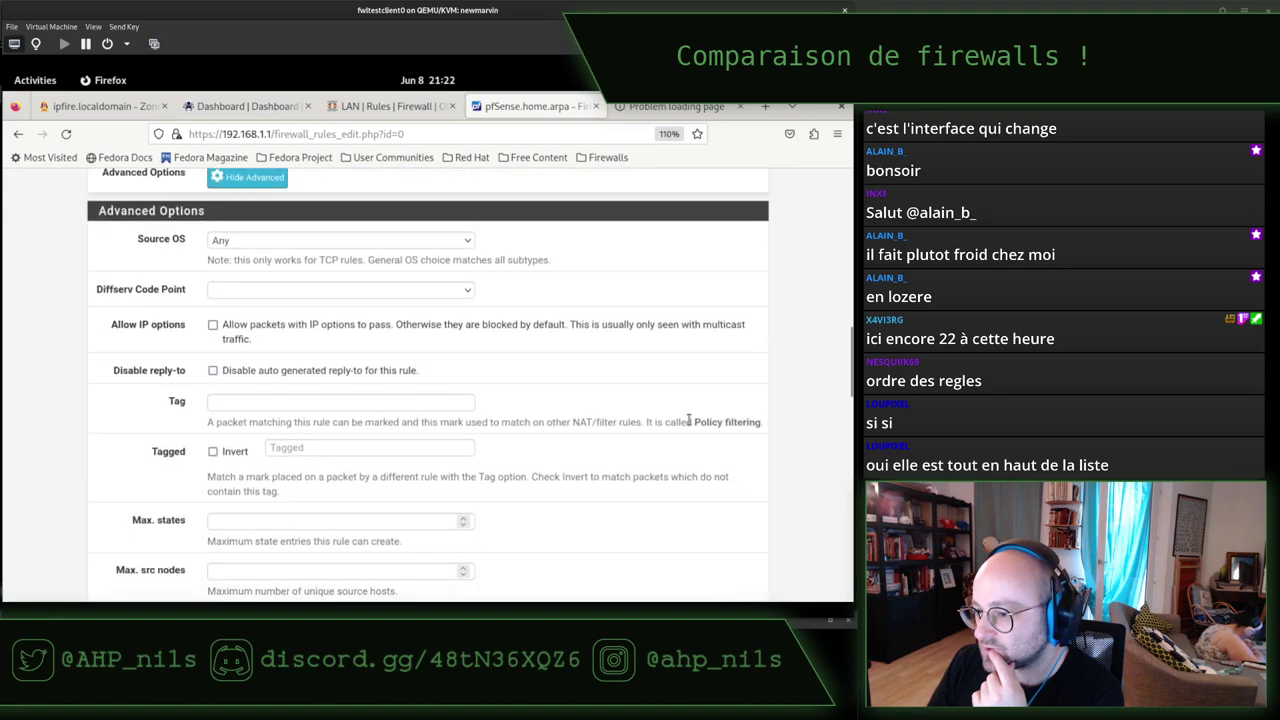
{"action": "scroll", "coordinate": [688, 422], "scroll_direction": "up", "scroll_amount": 15}
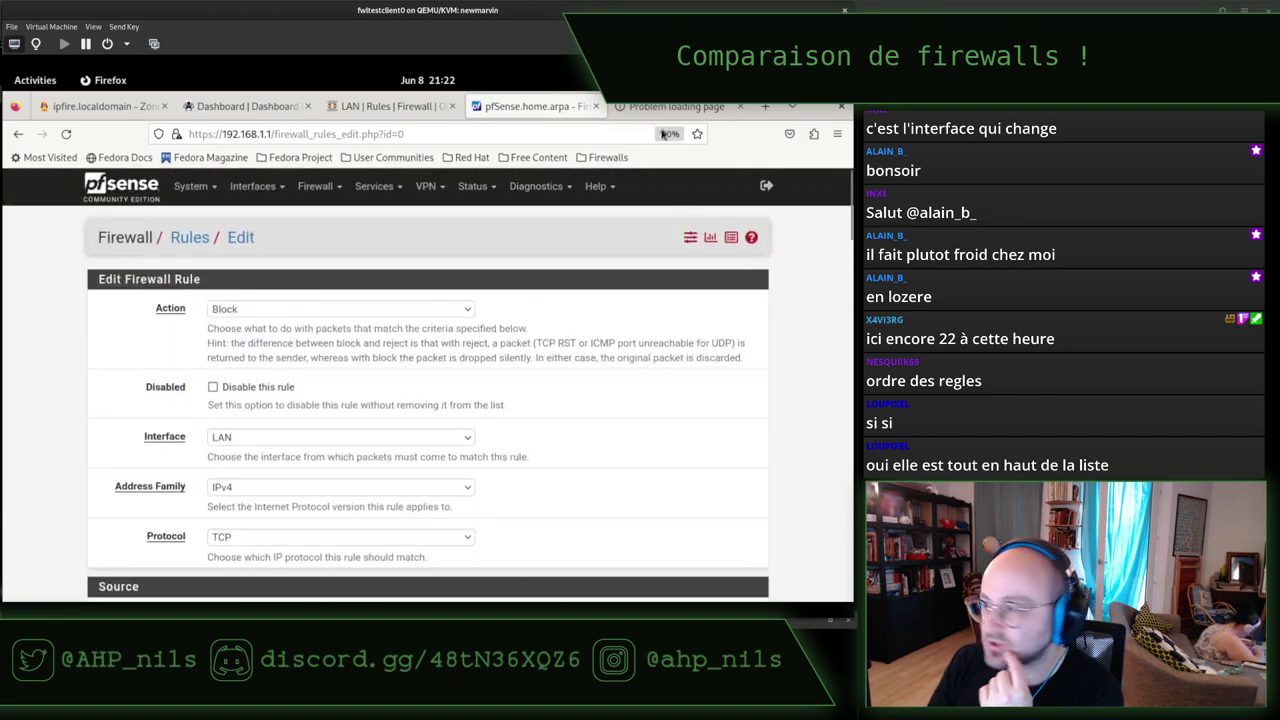
{"action": "left_click", "coordinate": [385, 106]}
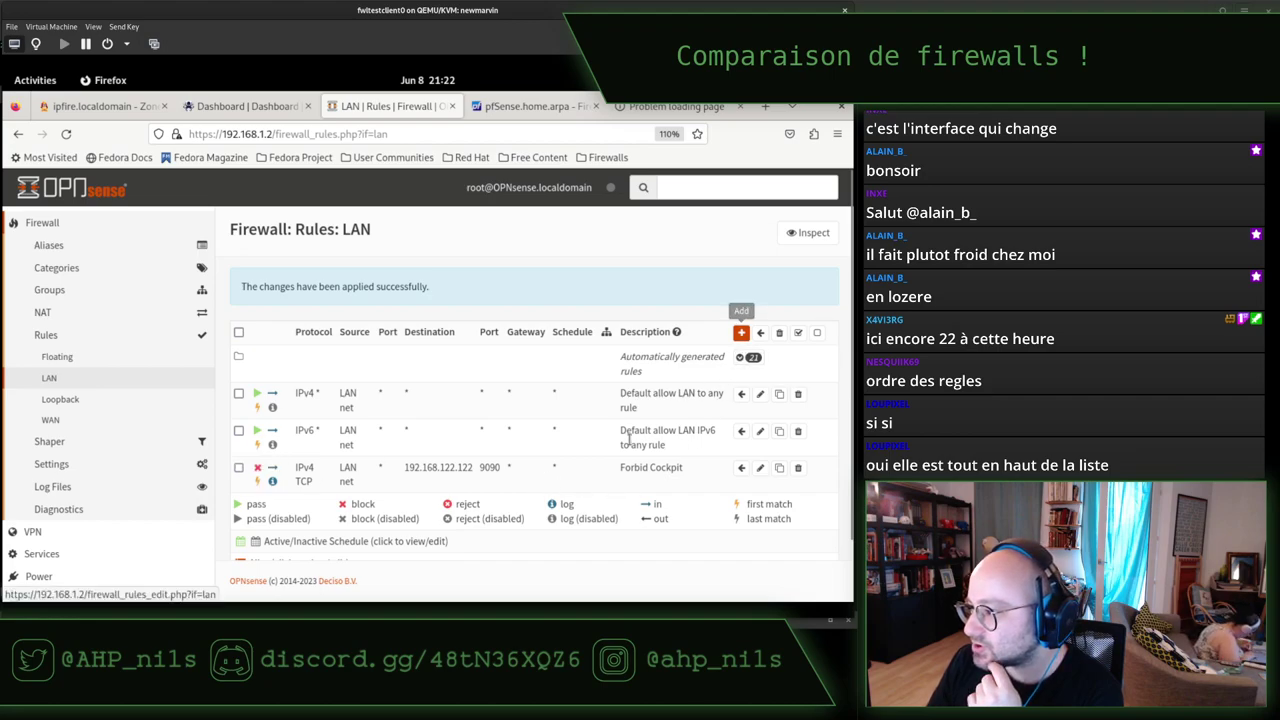
Move the Forbid Cockpit rule above both default allow LAN rules and apply the change.
{"action": "left_click", "coordinate": [238, 468]}
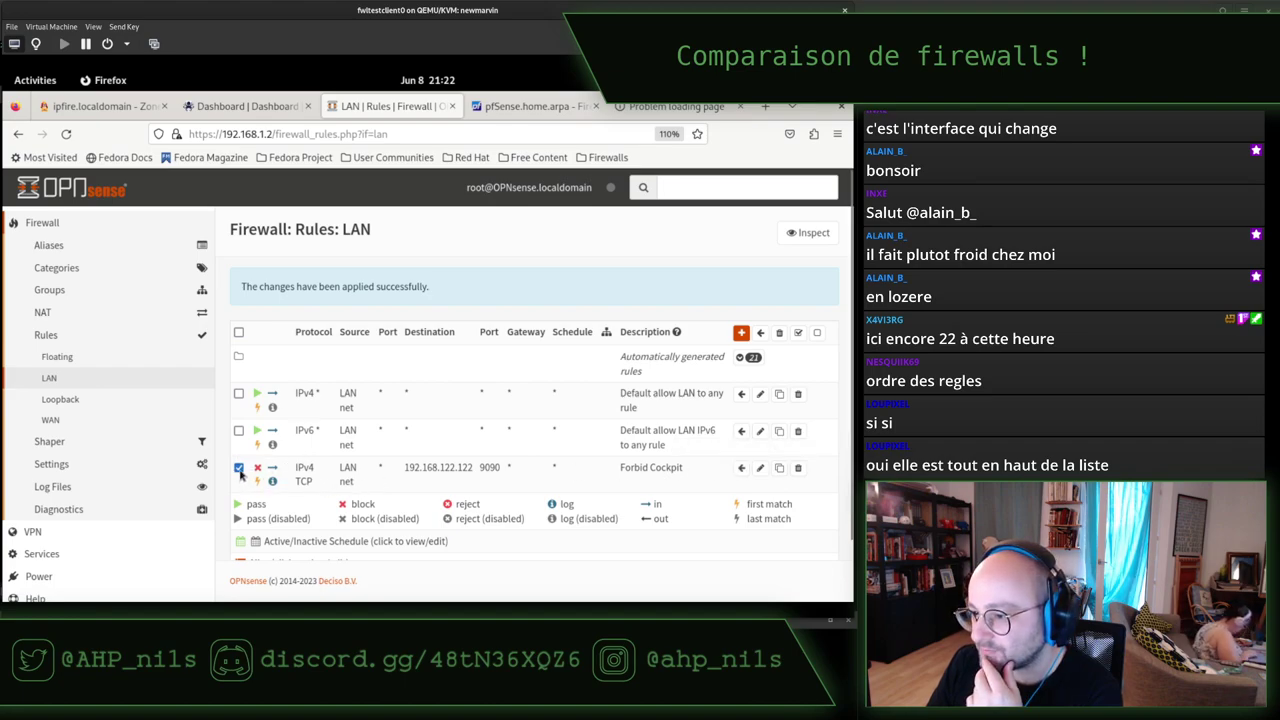
{"action": "left_click", "coordinate": [742, 396]}
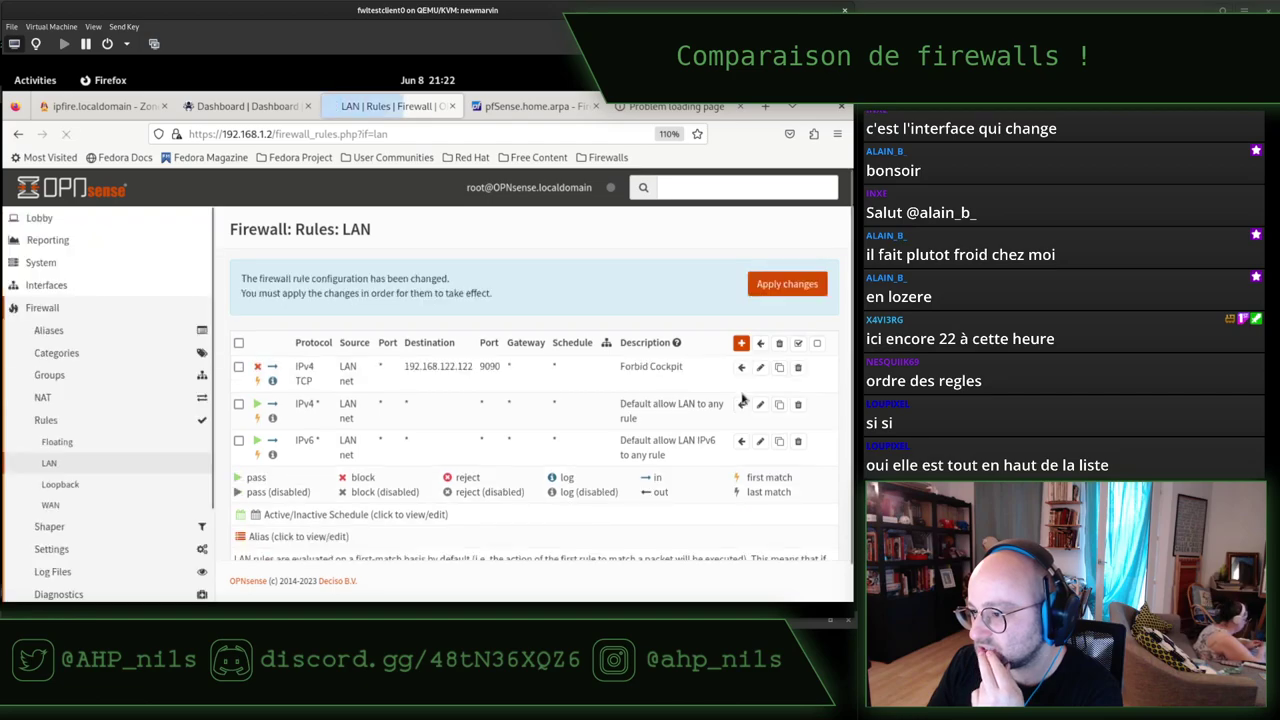
{"action": "left_click", "coordinate": [756, 291]}
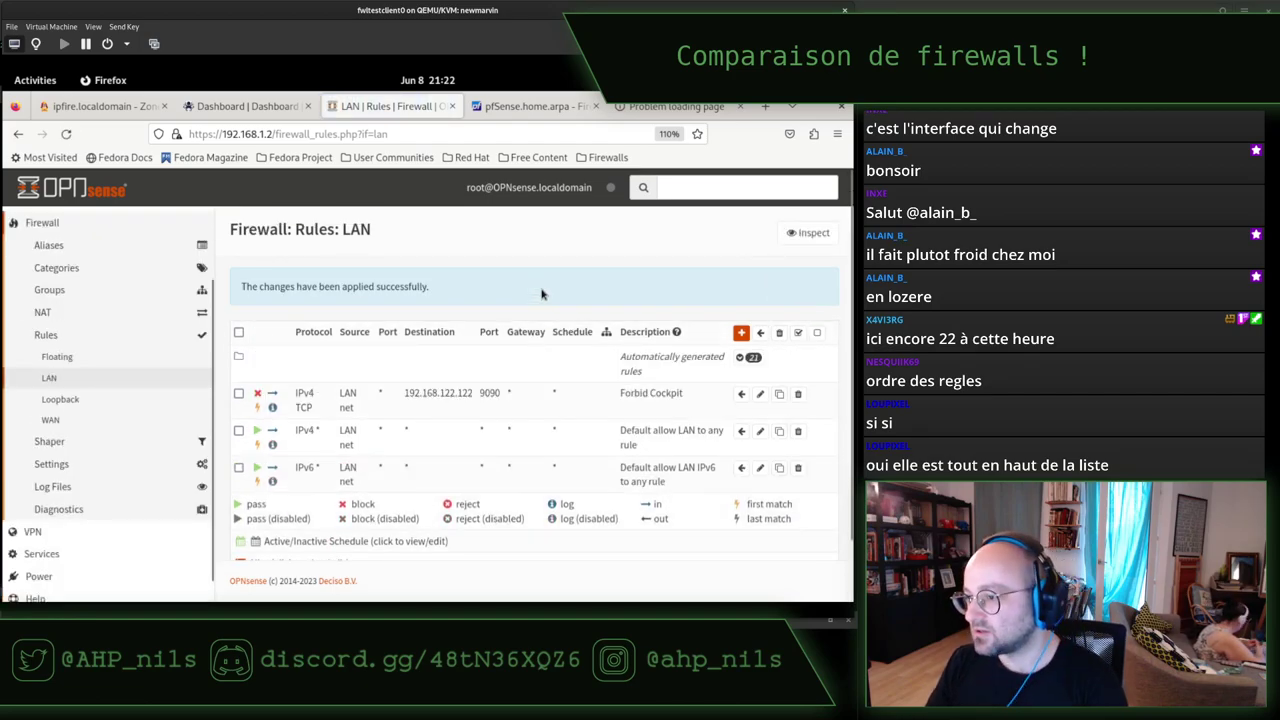
In the client terminal, rerun ip r and the curl --connect-timeout 5 test to 192.168.122.122:9090; no reply comes.
{"action": "key", "text": "alt+Tab"}
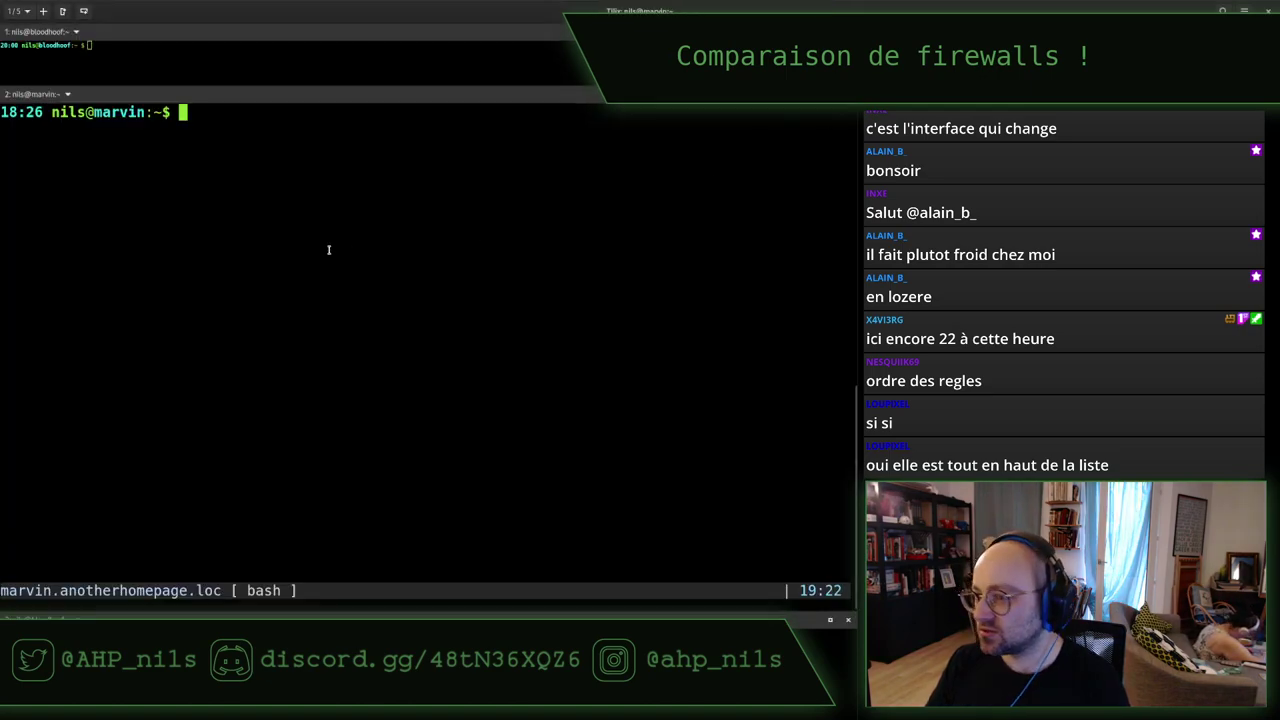
{"action": "key", "text": "alt+Tab"}
{"action": "key", "text": "alt+Tab"}
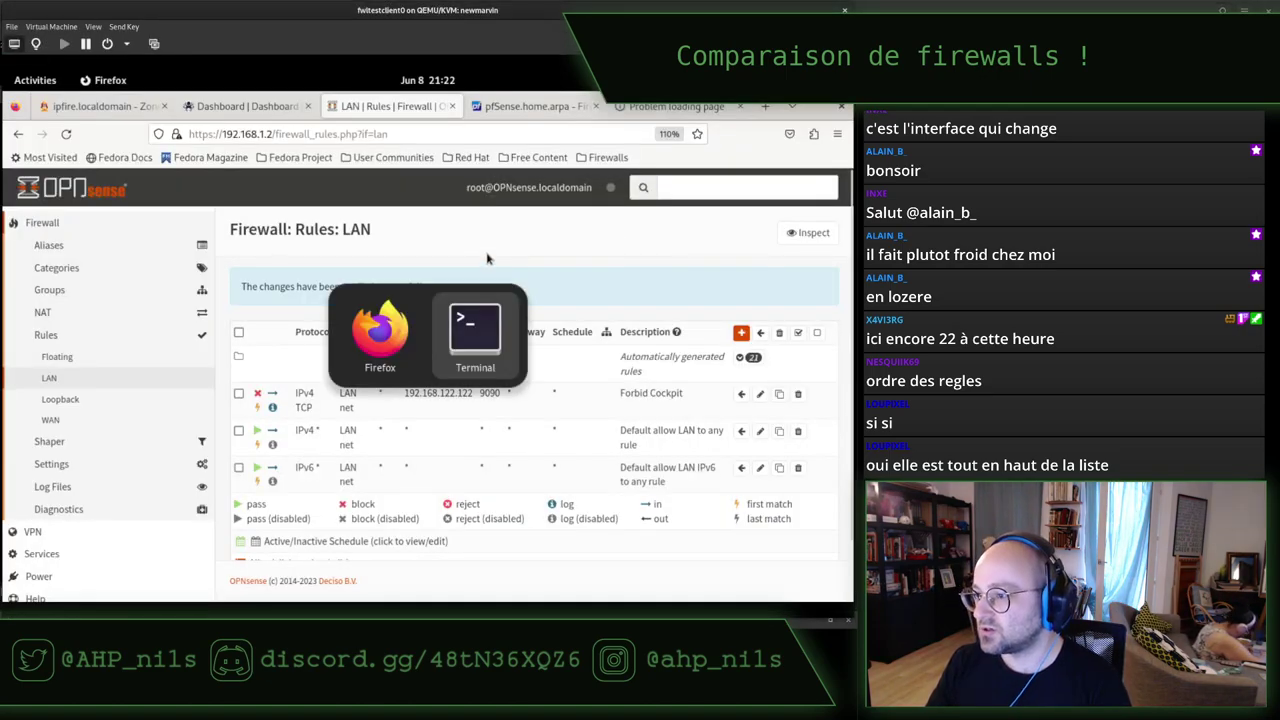
{"action": "key", "text": "ctrl+l"}
{"action": "key", "text": "Up"}
{"action": "key", "text": "Return"}
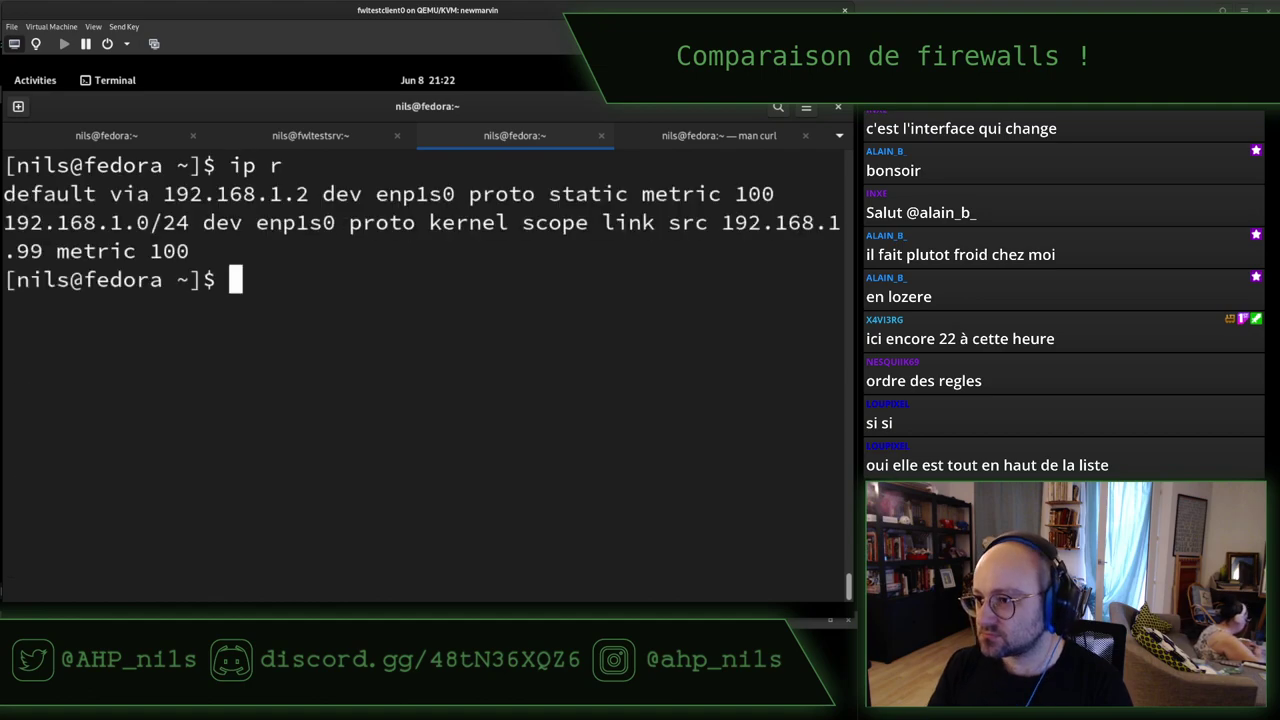
{"action": "key", "text": "Up"}
{"action": "key", "text": "Up"}
{"action": "key", "text": "Return"}
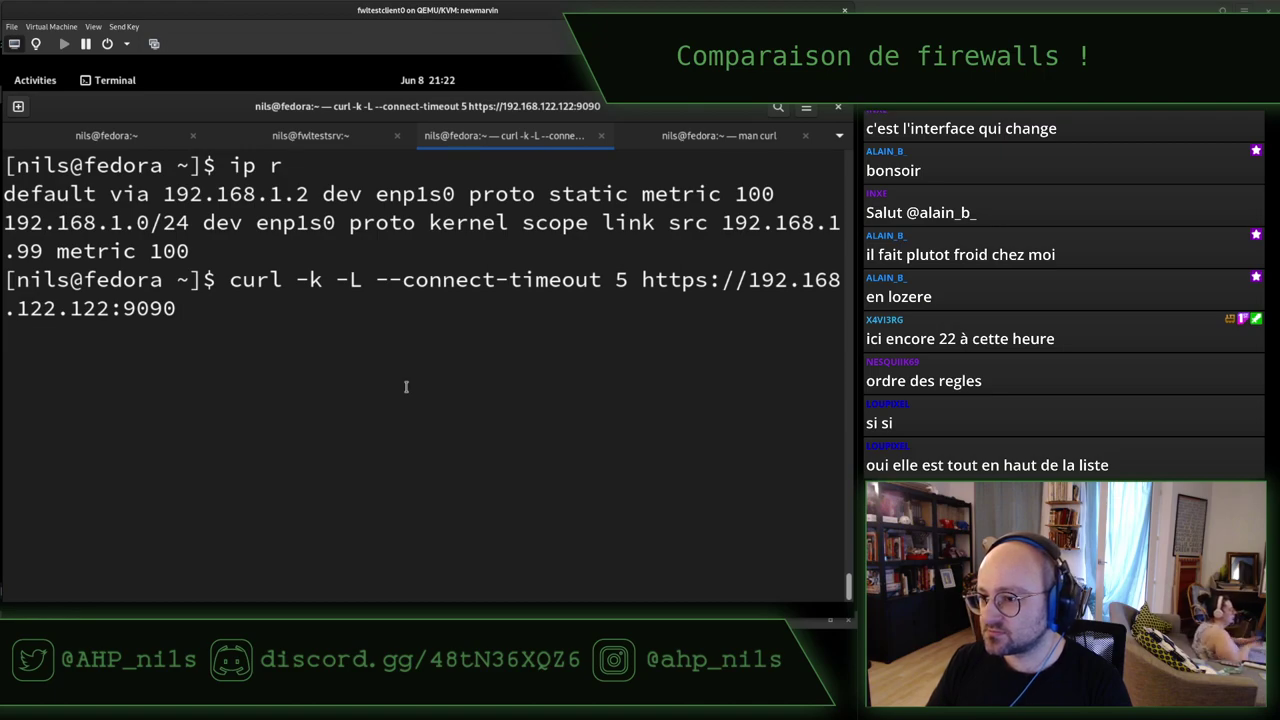
{"action": "key", "text": "alt+Tab"}
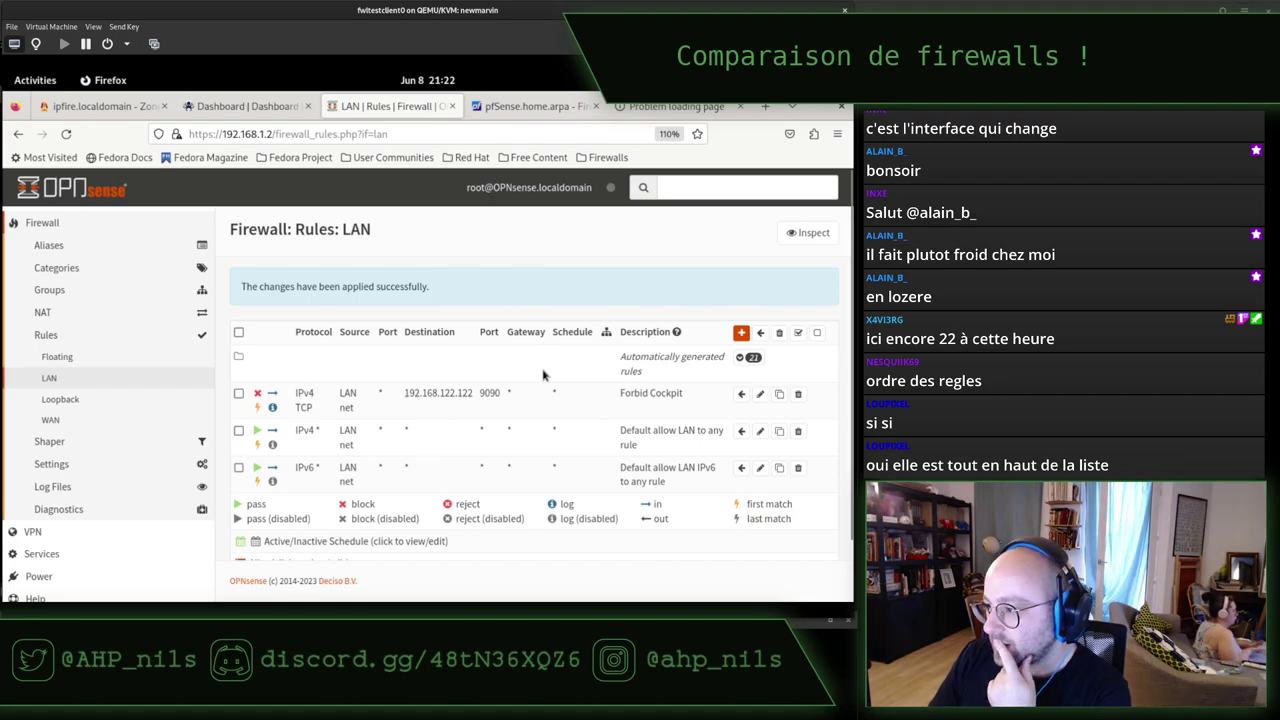
Return to pfSense's Forbid Cockpit edit page and scroll down to the pipe settings.
{"action": "left_click", "coordinate": [533, 106]}
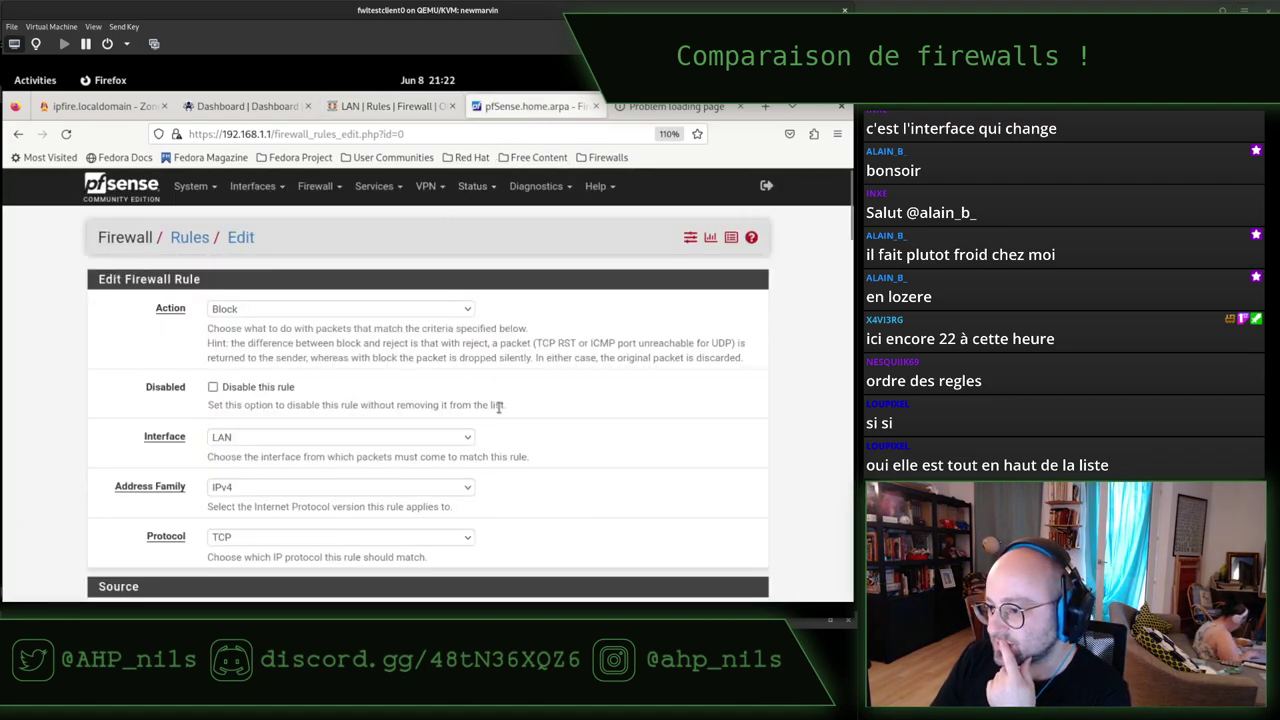
{"action": "scroll", "coordinate": [498, 407], "scroll_direction": "down", "scroll_amount": 15}
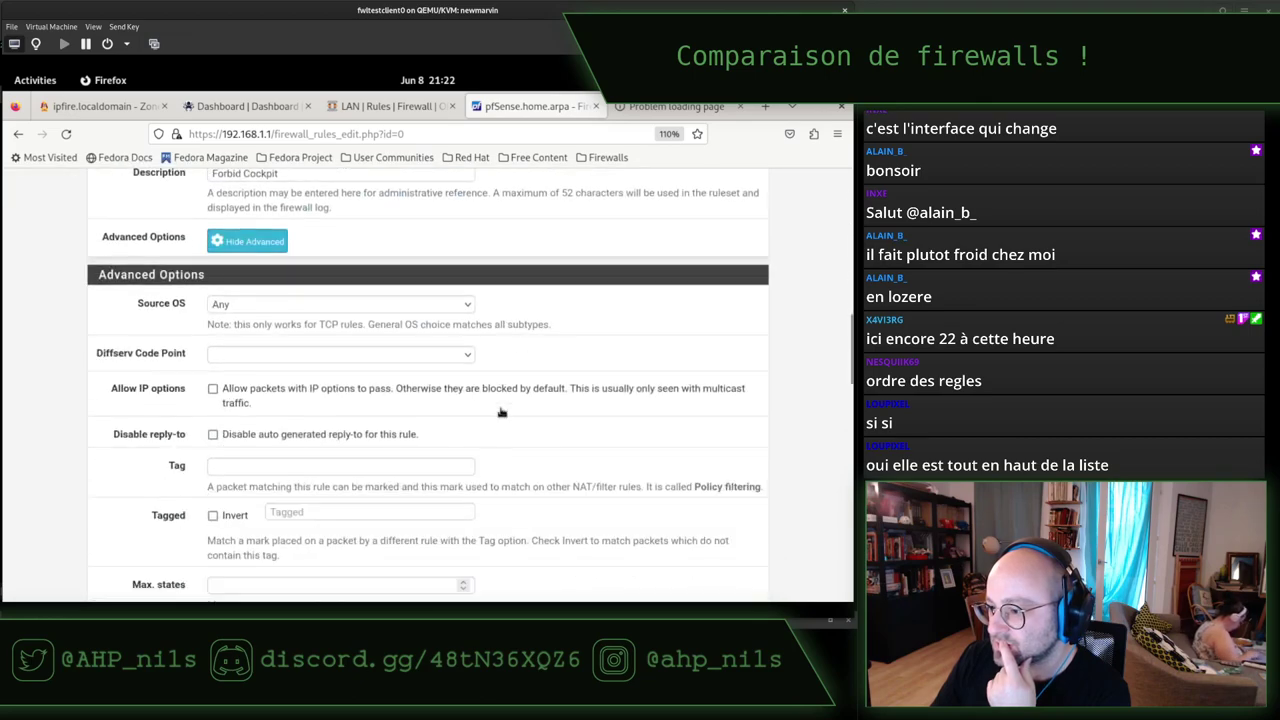
{"action": "scroll", "coordinate": [502, 413], "scroll_direction": "down", "scroll_amount": 10}
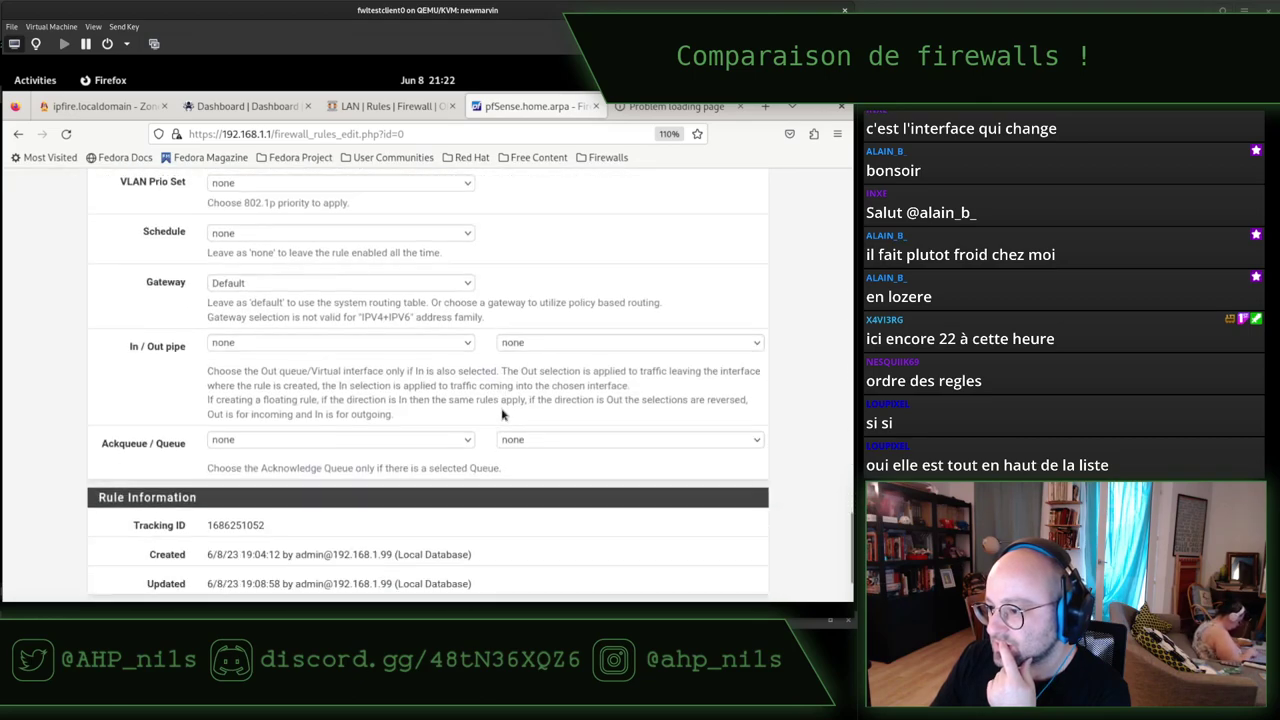
{"action": "scroll", "coordinate": [92, 455], "scroll_direction": "down", "scroll_amount": 3}
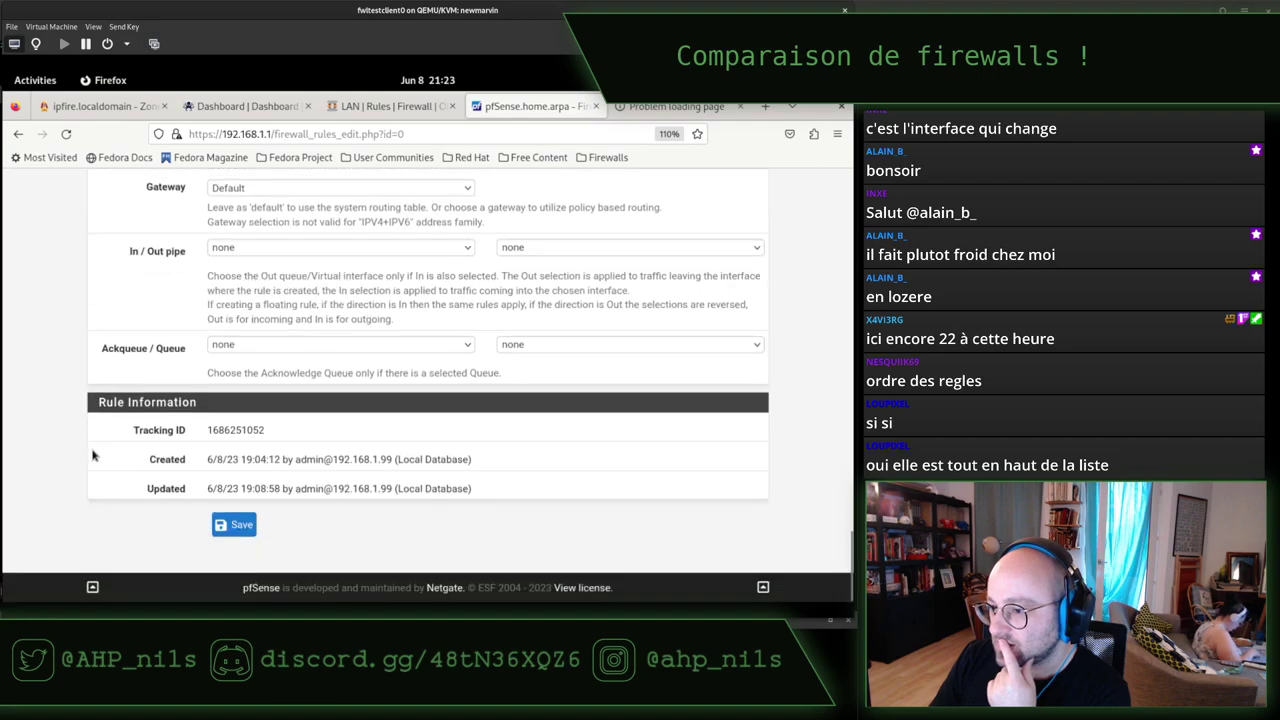
{"action": "scroll", "coordinate": [92, 455], "scroll_direction": "up", "scroll_amount": 2}
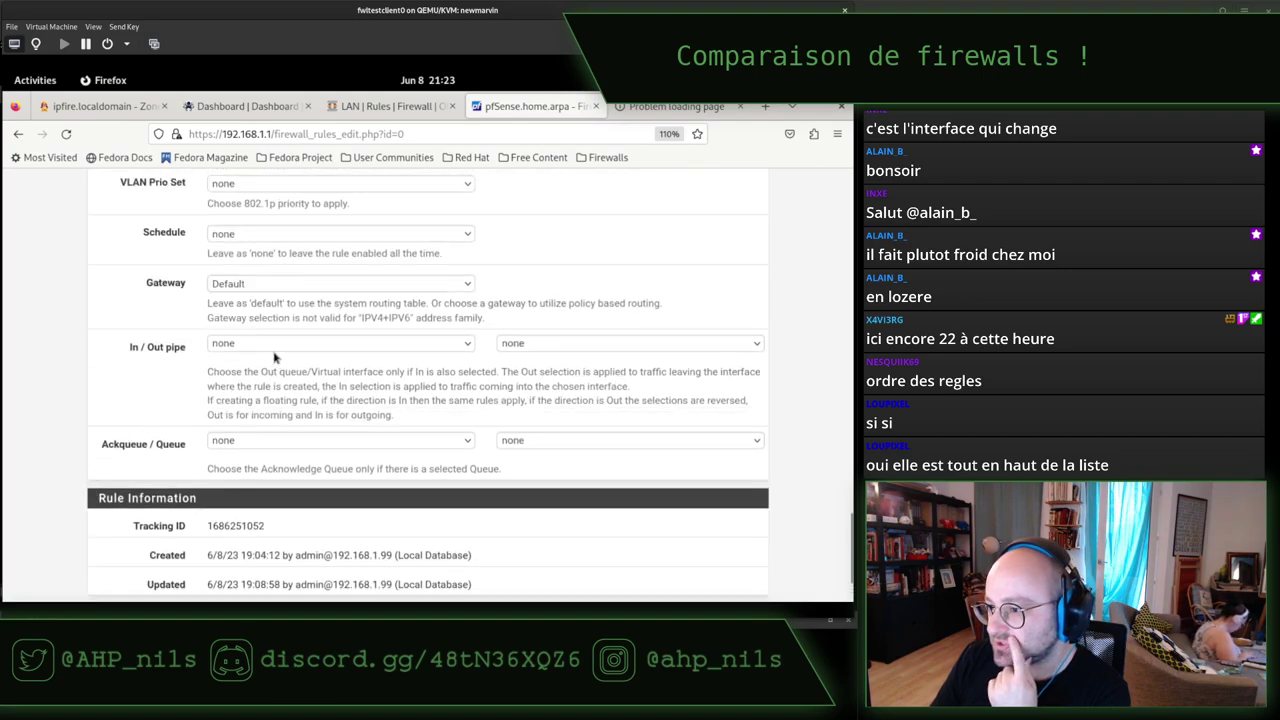
{"action": "left_click_drag", "start_coordinate": [237, 370], "coordinate": [381, 373]}
Inspect the In and Out pipe choices without changing them, then scroll back to the top.
{"action": "left_click", "coordinate": [366, 350]}
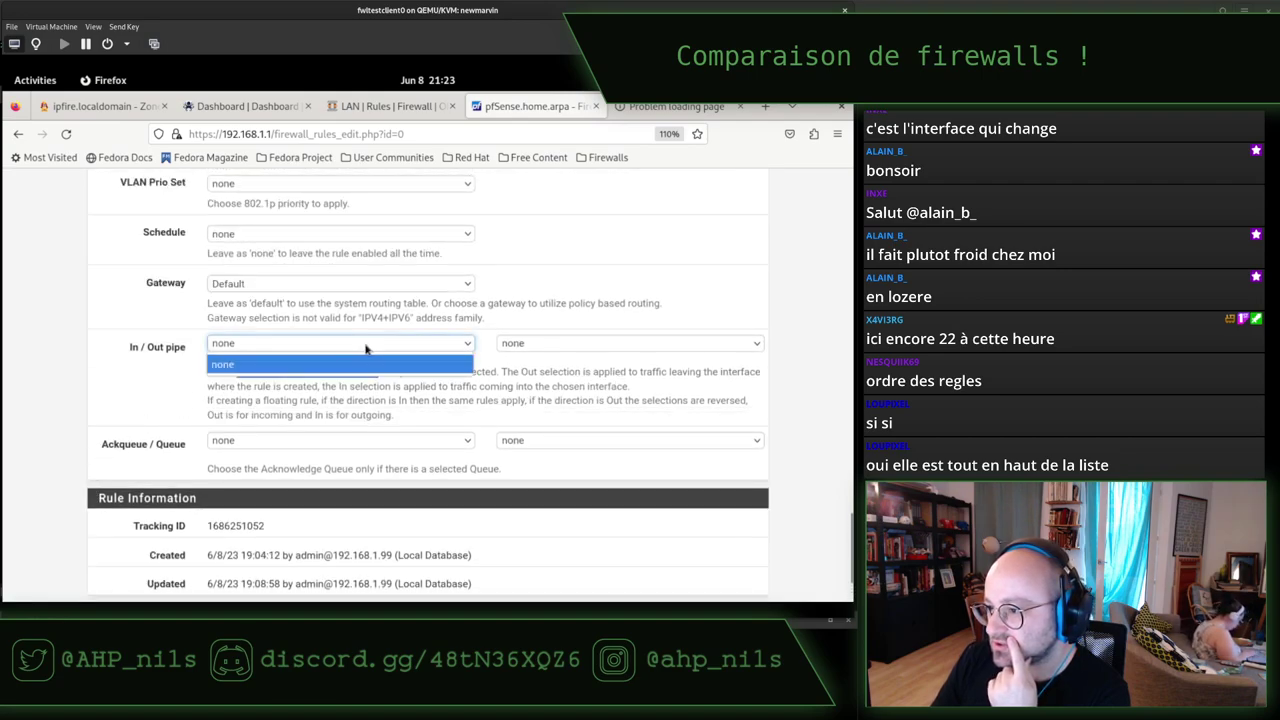
{"action": "left_click", "coordinate": [366, 349]}
{"action": "left_click", "coordinate": [527, 348]}
{"action": "left_click", "coordinate": [529, 349]}
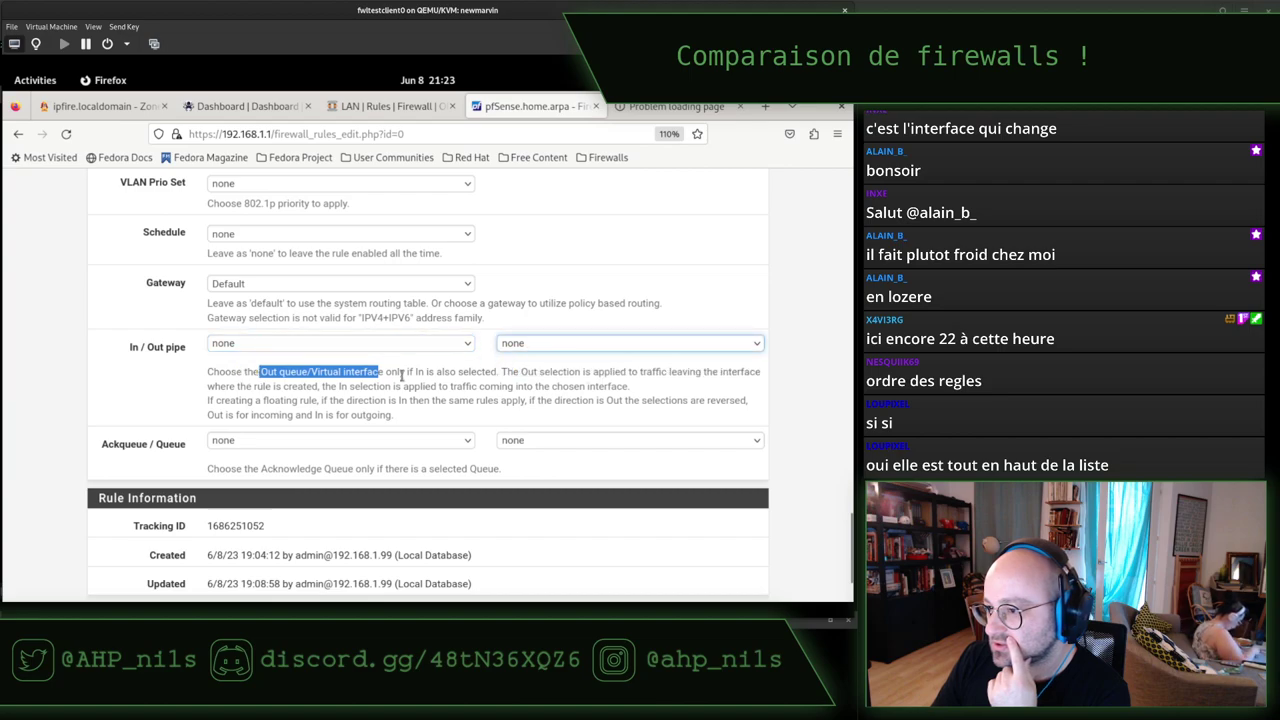
{"action": "left_click", "coordinate": [133, 390]}
{"action": "scroll", "coordinate": [145, 390], "scroll_direction": "up", "scroll_amount": 1}
{"action": "scroll", "coordinate": [145, 390], "scroll_direction": "up", "scroll_amount": 3}
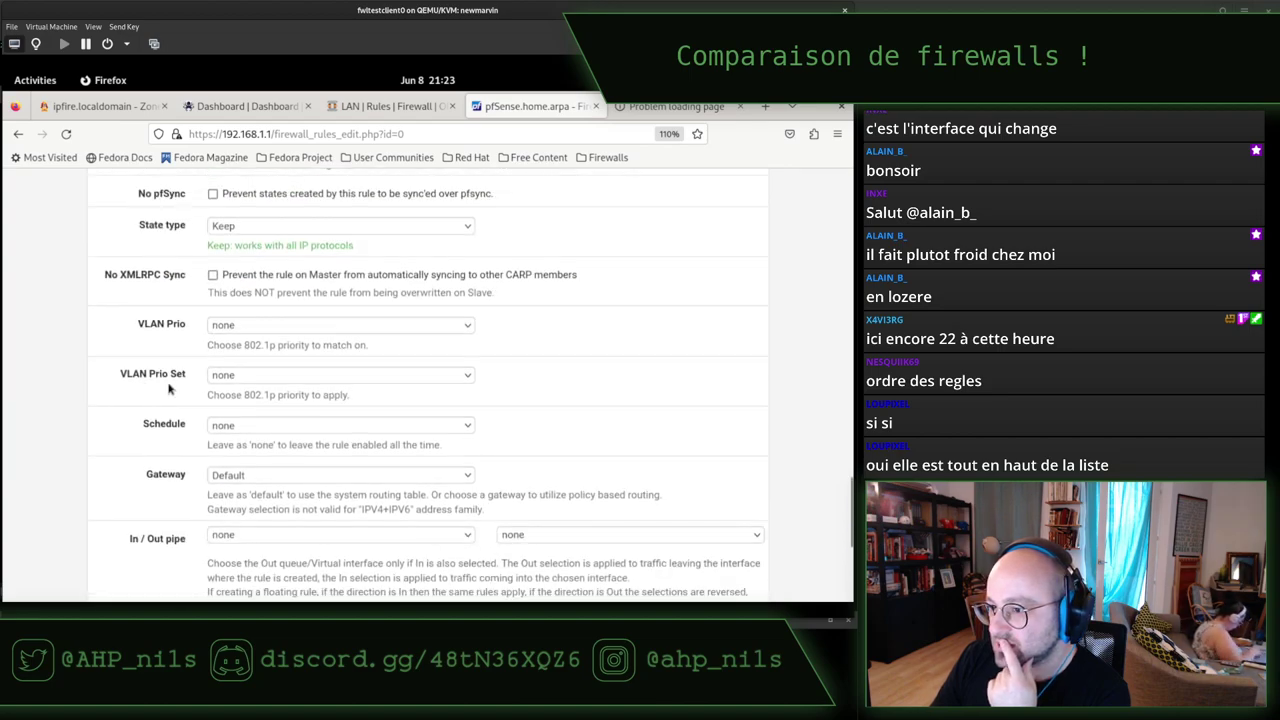
{"action": "scroll", "coordinate": [149, 394], "scroll_direction": "up", "scroll_amount": 6}
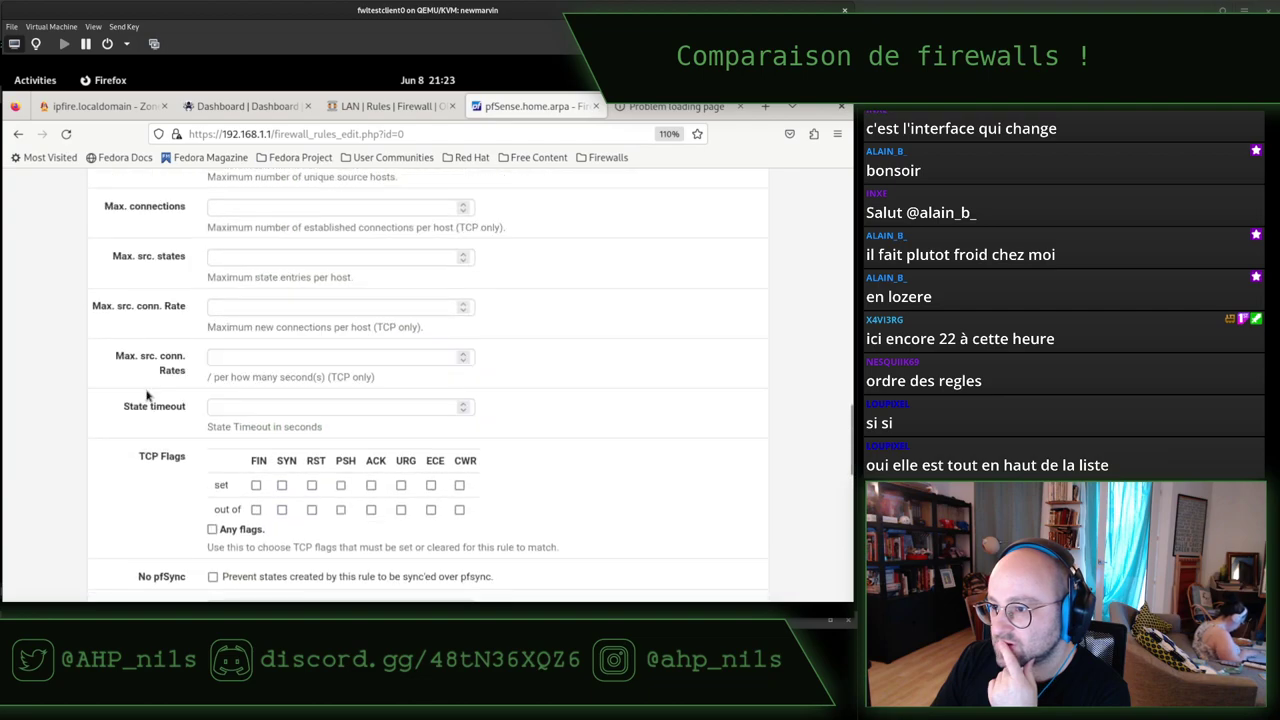
{"action": "scroll", "coordinate": [147, 397], "scroll_direction": "down", "scroll_amount": 2}
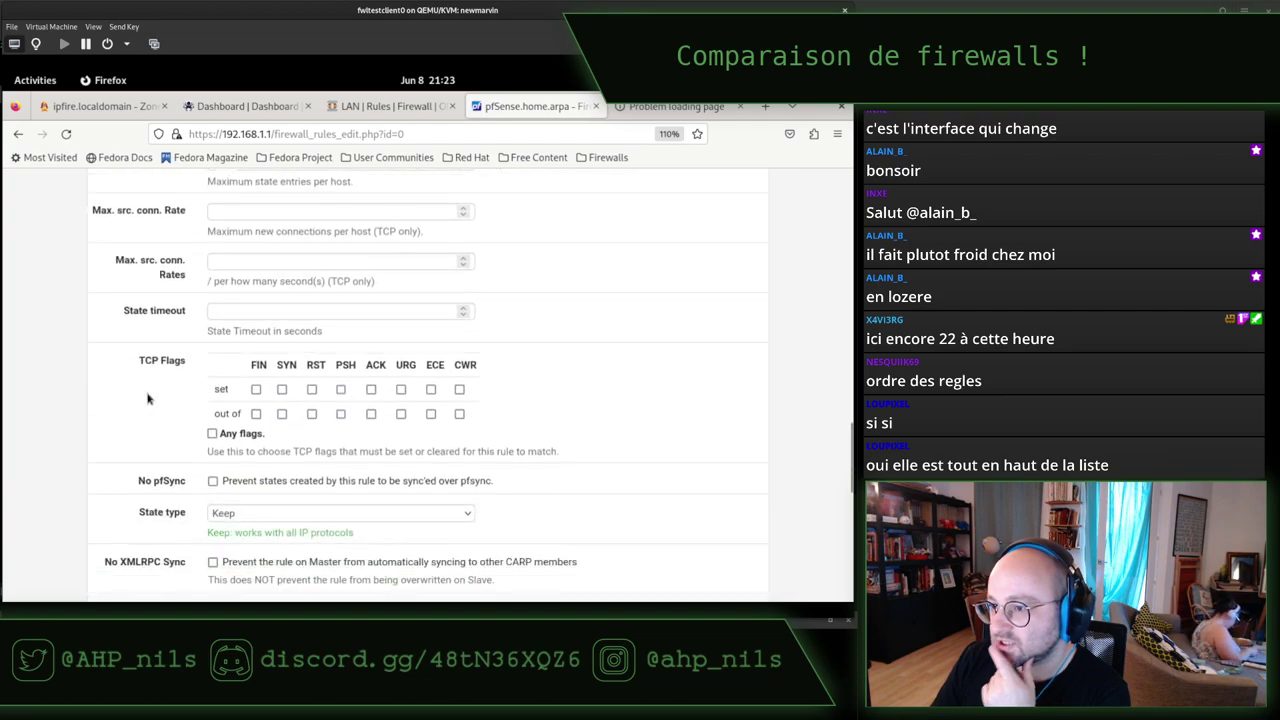
{"action": "scroll", "coordinate": [147, 398], "scroll_direction": "up", "scroll_amount": 4}
{"action": "scroll", "coordinate": [147, 398], "scroll_direction": "up", "scroll_amount": 5}
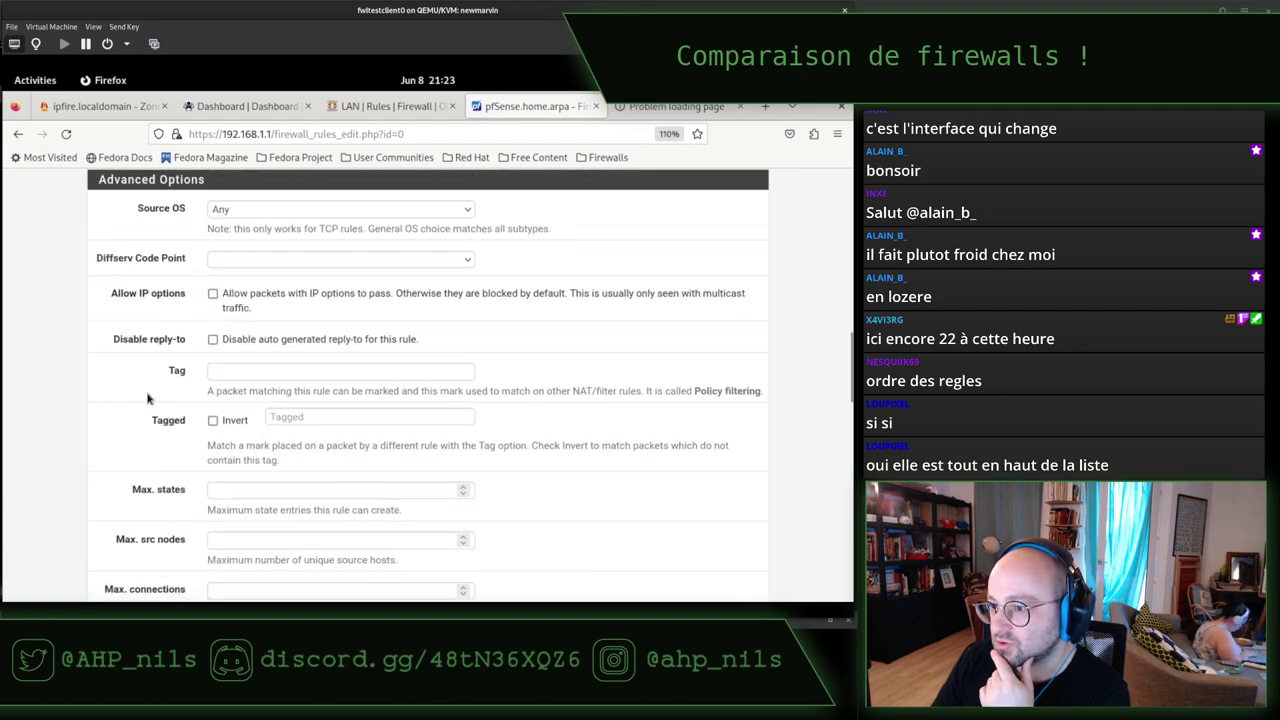
{"action": "scroll", "coordinate": [147, 398], "scroll_direction": "up", "scroll_amount": 6}
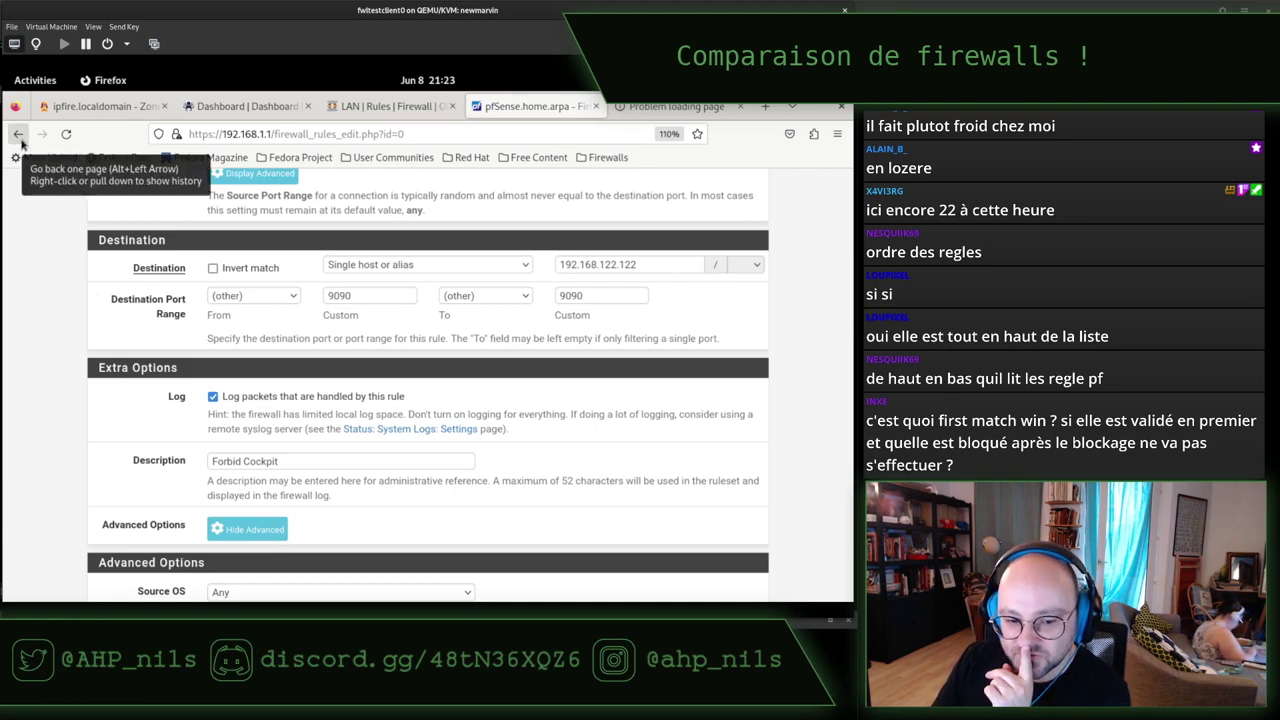
Go back to pfSense's LAN rules list with Forbid Cockpit on top, then view OPNsense's LAN rules.
{"action": "left_click", "coordinate": [18, 134]}
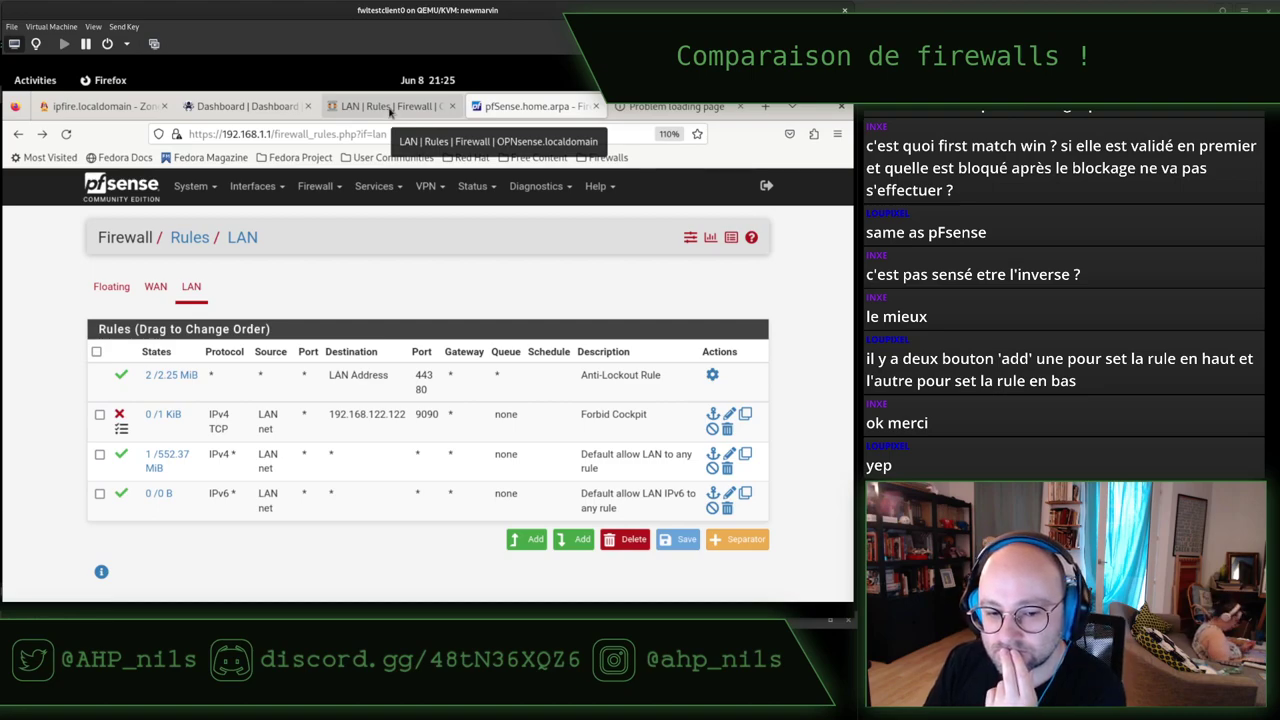
{"action": "left_click", "coordinate": [390, 108]}
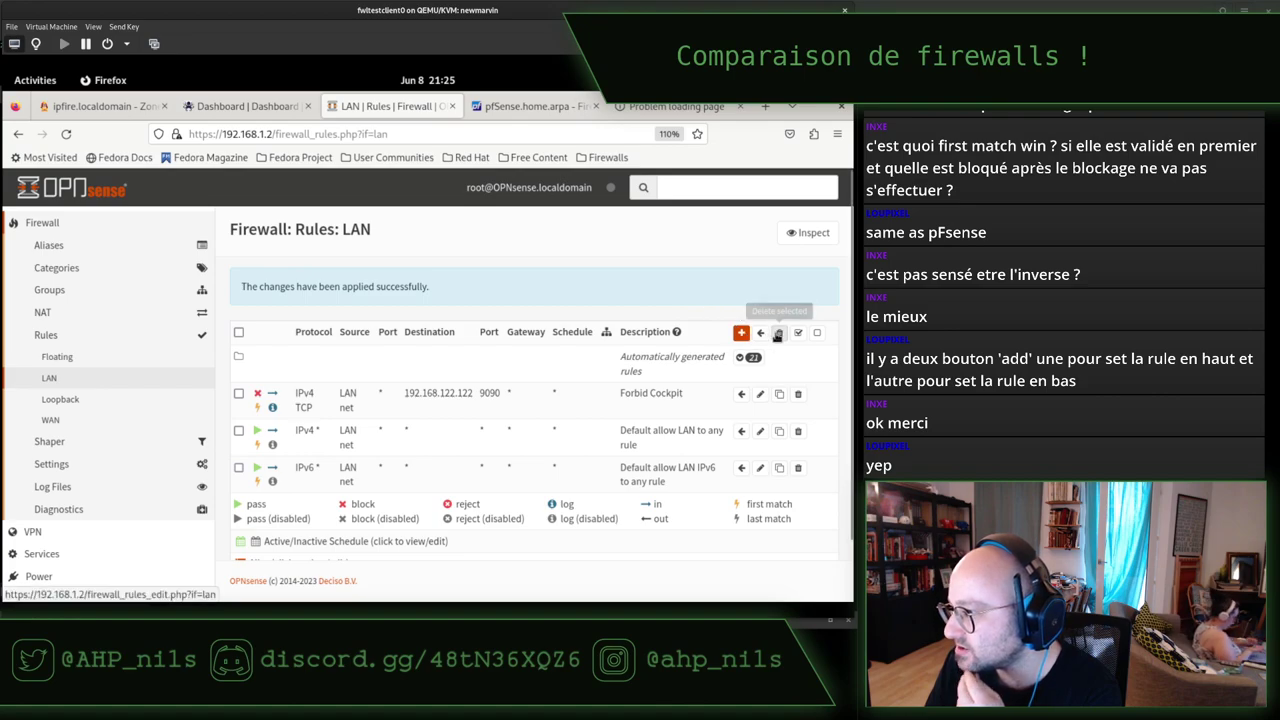
{"action": "scroll", "coordinate": [445, 390], "scroll_direction": "down", "scroll_amount": 1}
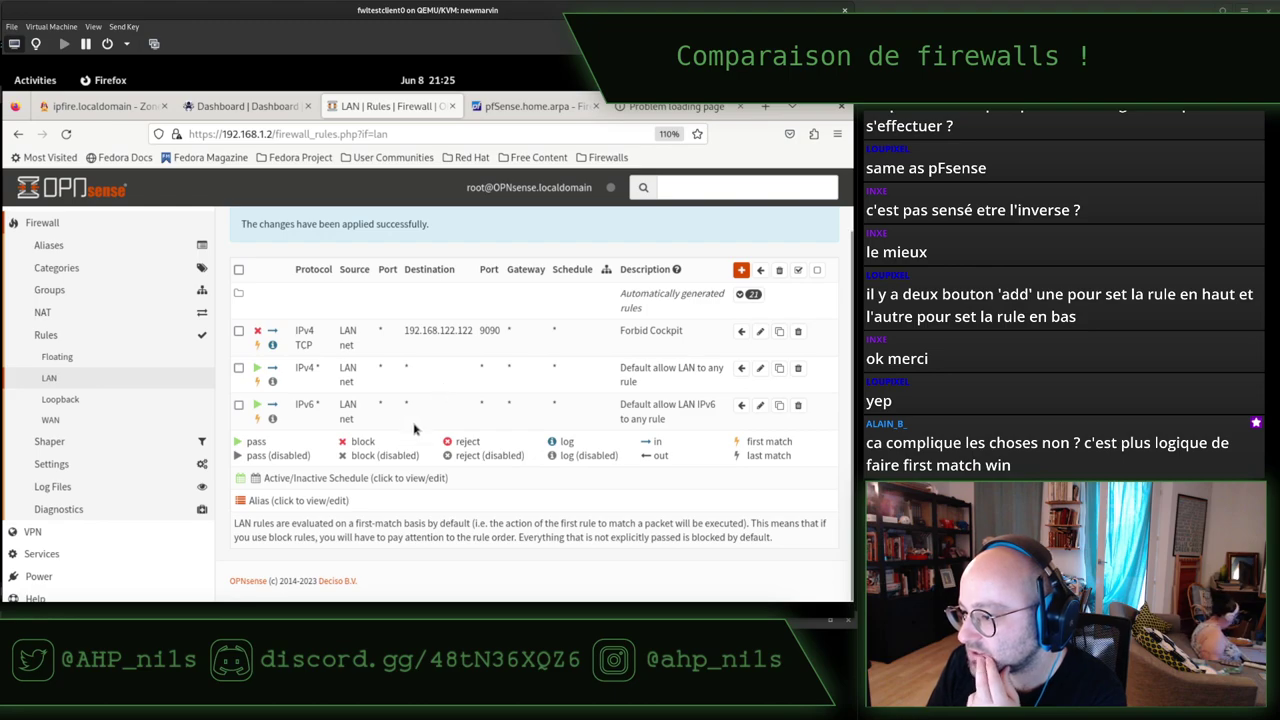
{"action": "left_click_drag", "start_coordinate": [236, 523], "coordinate": [496, 535]}
{"action": "left_click", "coordinate": [496, 535]}
{"action": "scroll", "coordinate": [430, 517], "scroll_direction": "up", "scroll_amount": 1}
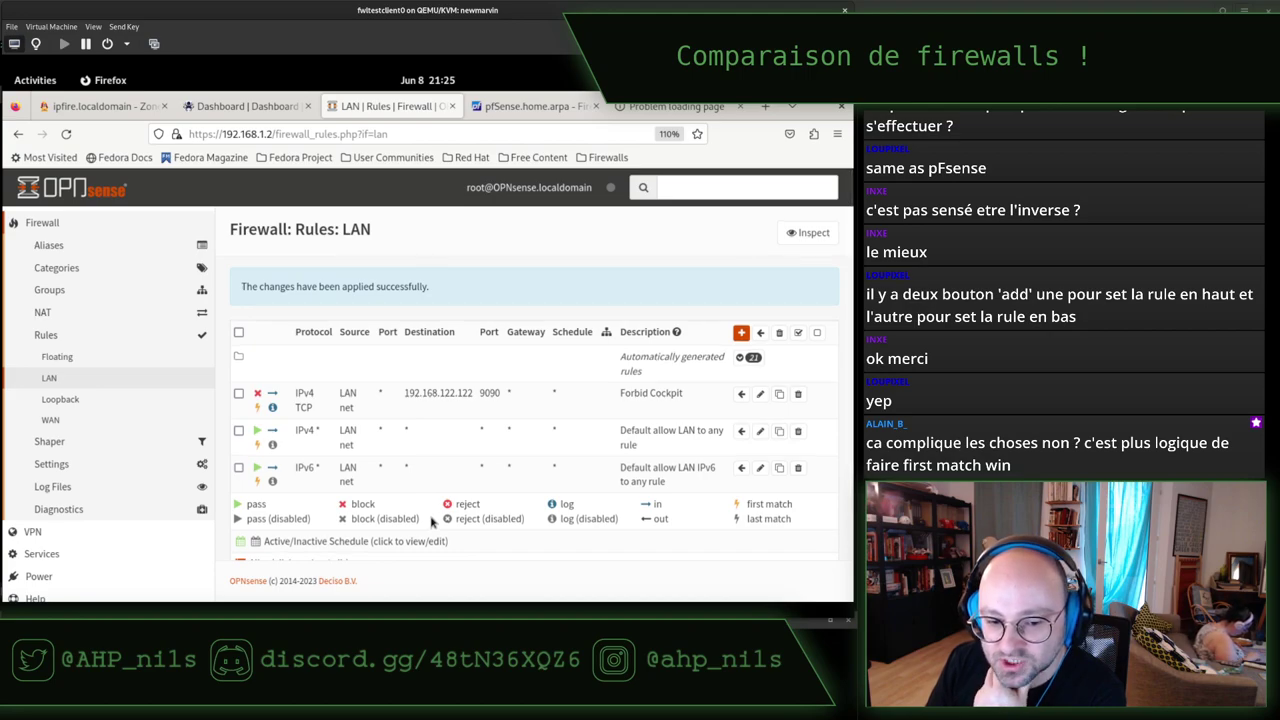
{"action": "scroll", "coordinate": [488, 493], "scroll_direction": "down", "scroll_amount": 1}
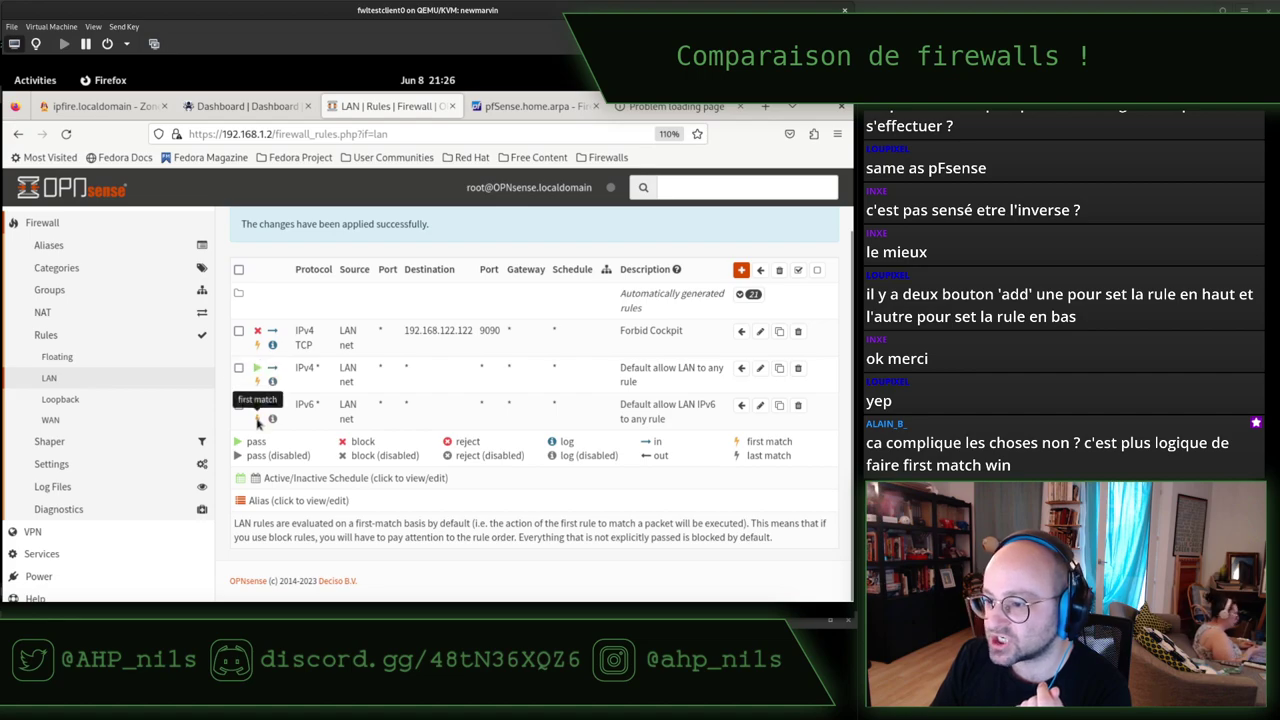
{"action": "left_click", "coordinate": [749, 295]}
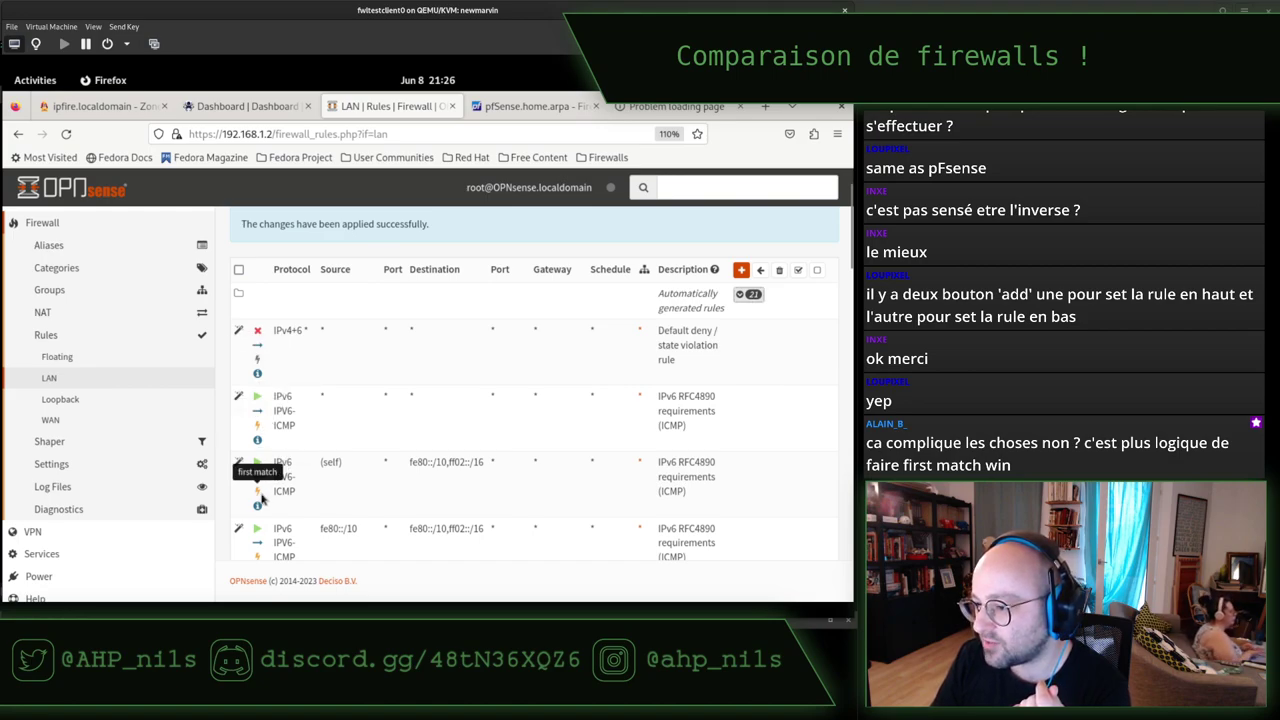
{"action": "scroll", "coordinate": [365, 436], "scroll_direction": "down", "scroll_amount": 2}
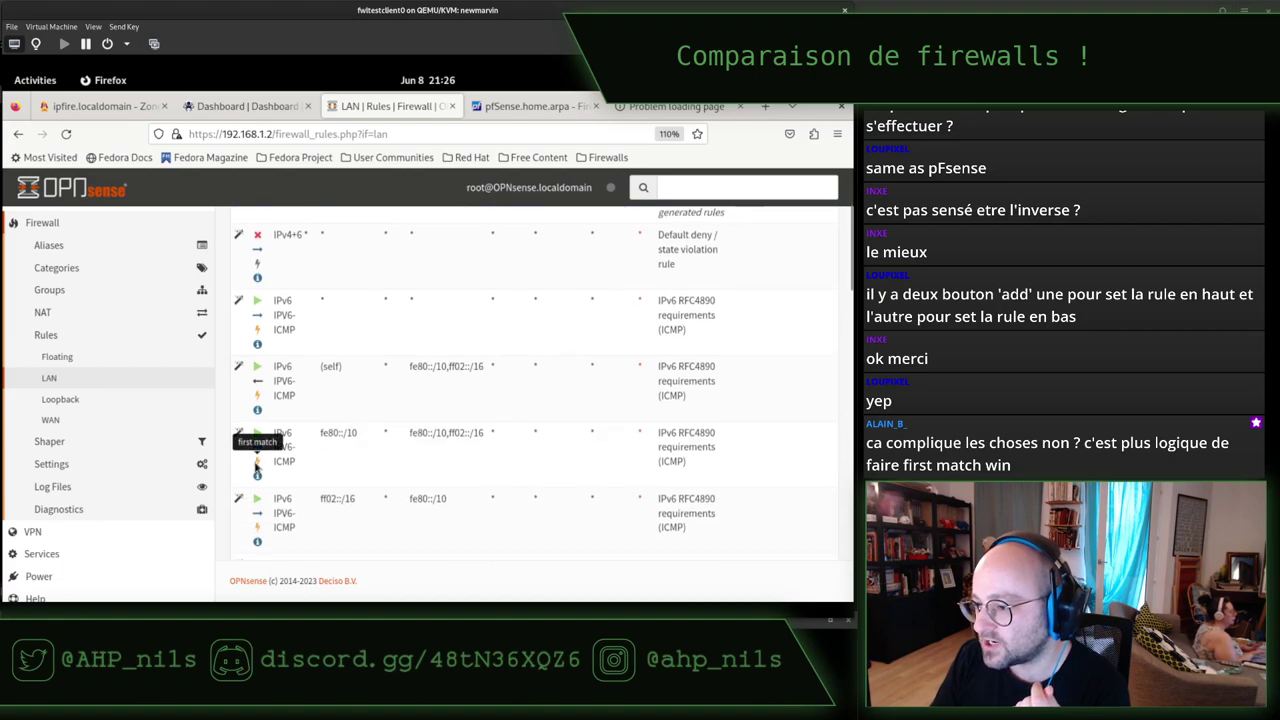
{"action": "scroll", "coordinate": [427, 467], "scroll_direction": "down", "scroll_amount": 2}
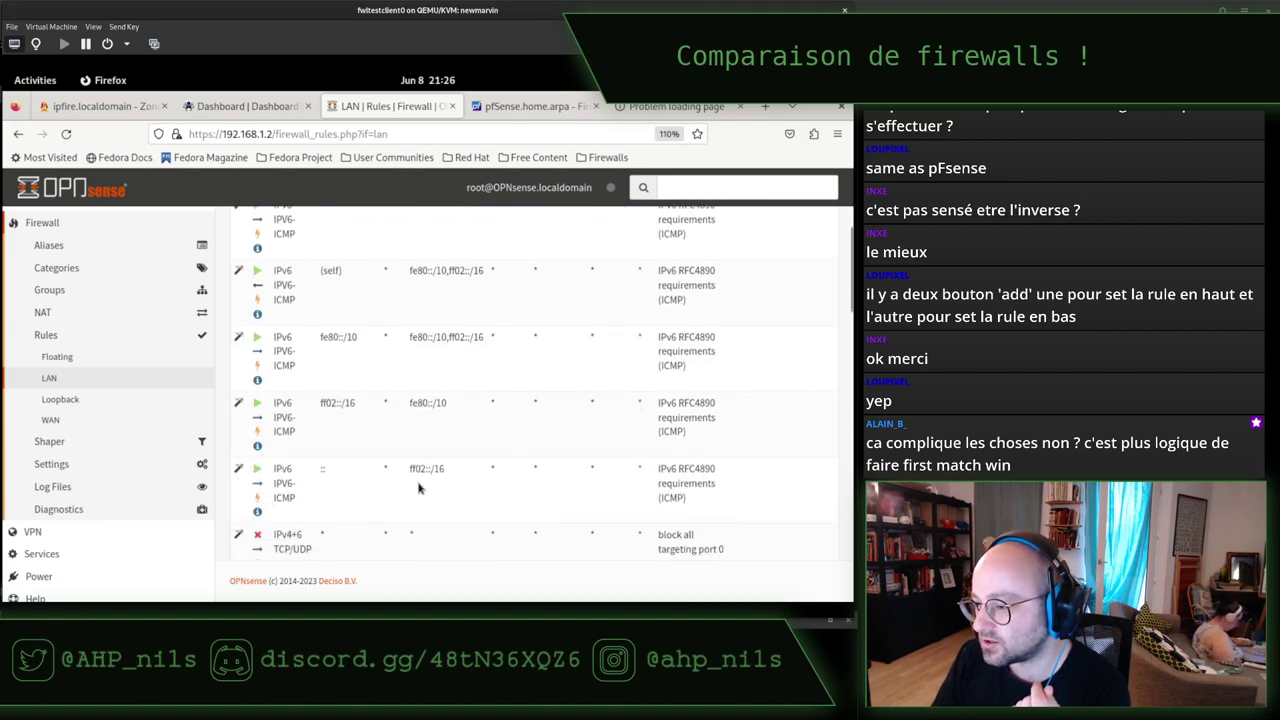
{"action": "scroll", "coordinate": [420, 487], "scroll_direction": "down", "scroll_amount": 2}
{"action": "scroll", "coordinate": [437, 487], "scroll_direction": "up", "scroll_amount": 10}
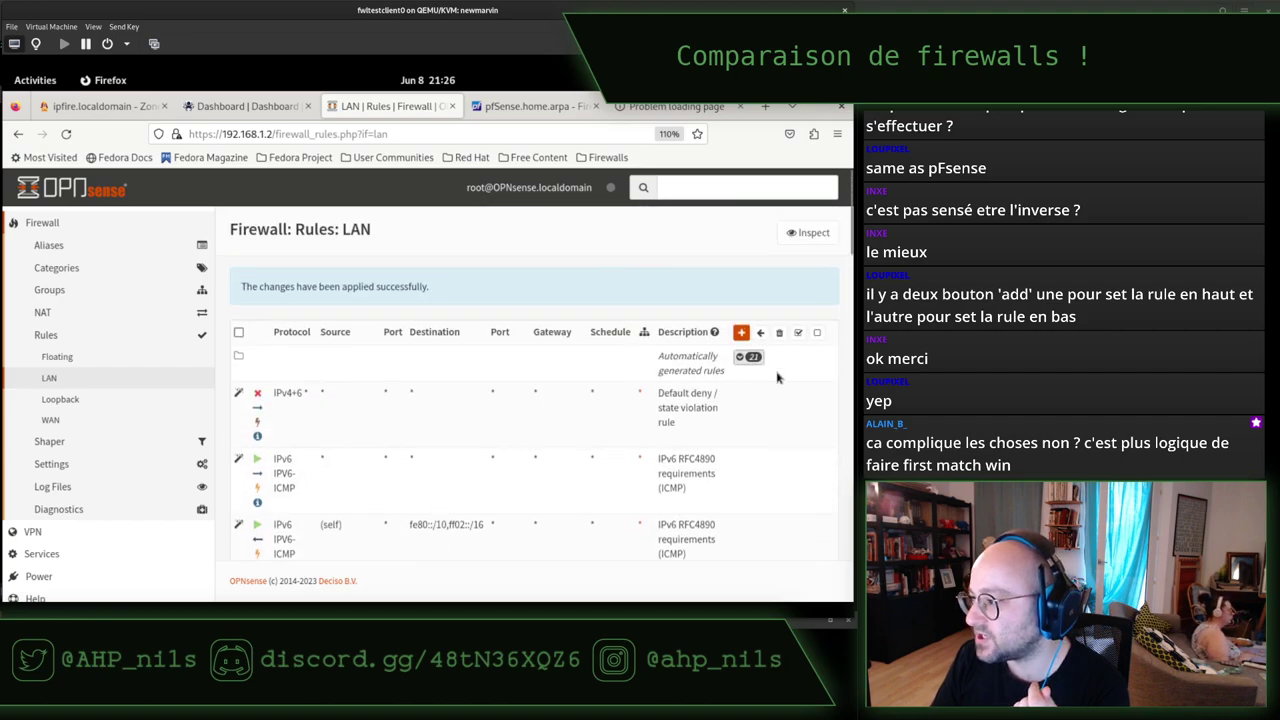
{"action": "left_click", "coordinate": [755, 358]}
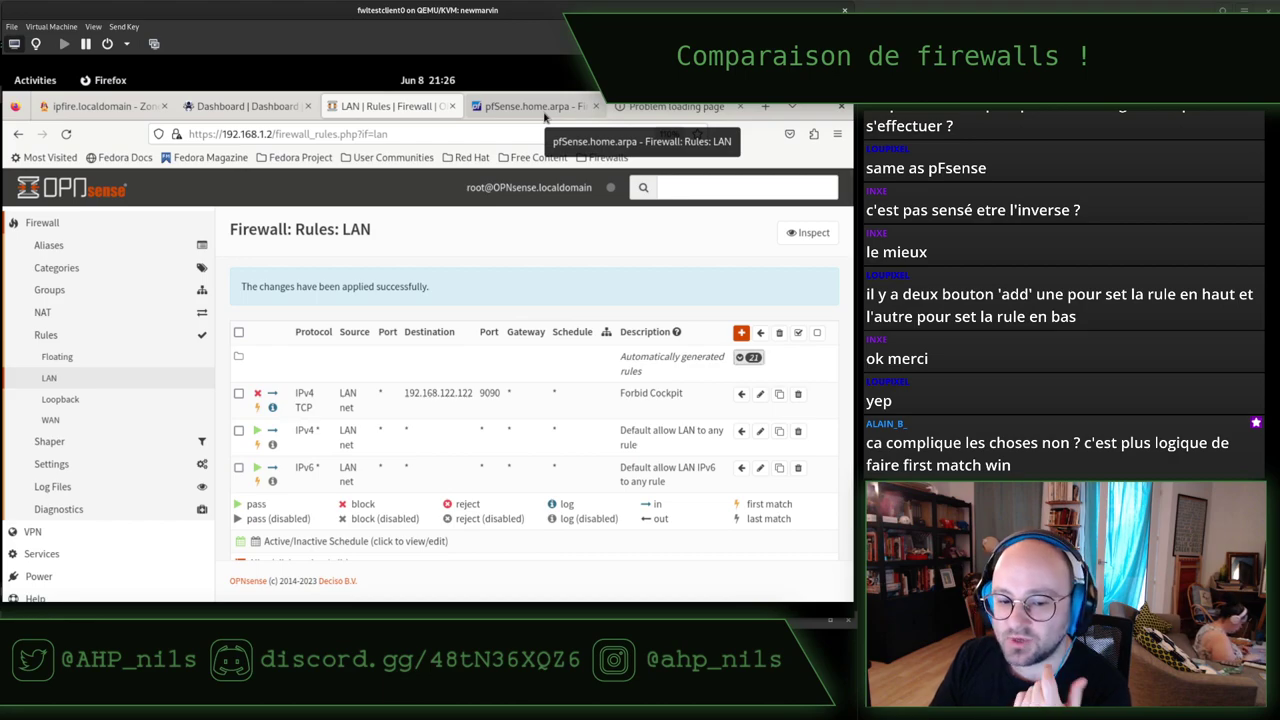
After glancing at pfSense, open DynFi's Firewall > Rules > LAN, listing only the two default allow rules.
{"action": "left_click", "coordinate": [545, 113]}
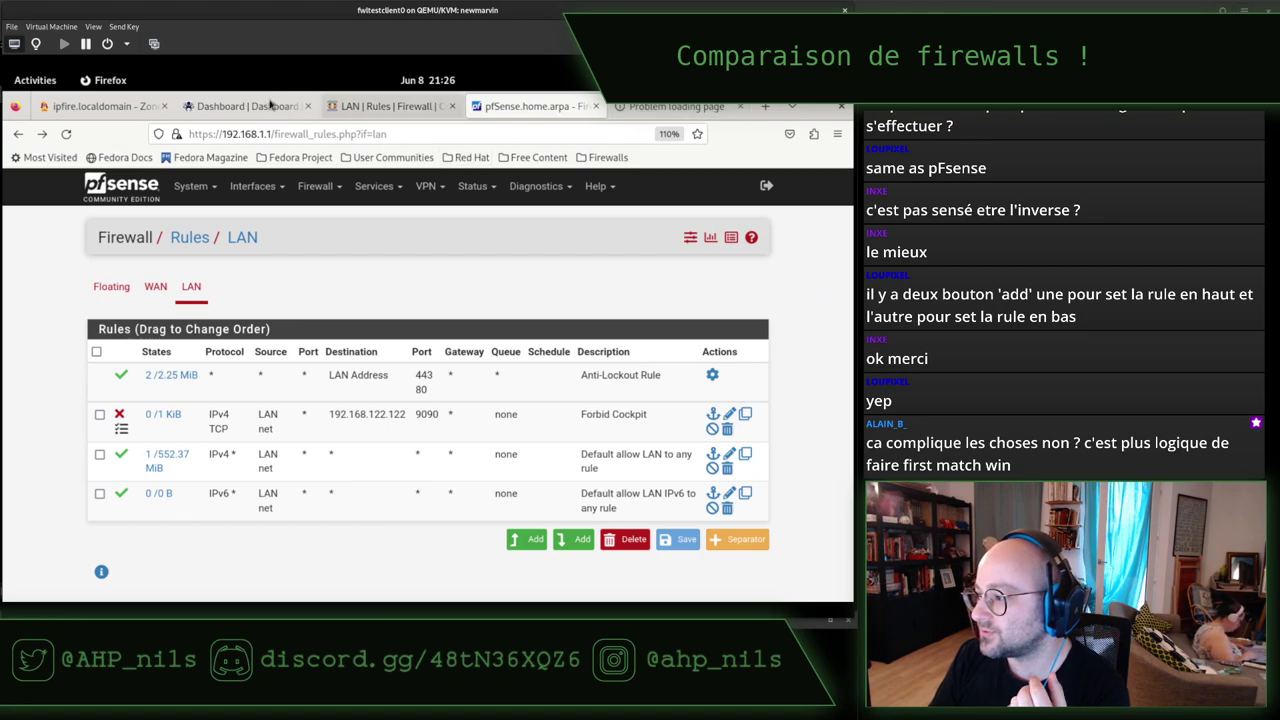
{"action": "left_click", "coordinate": [232, 106]}
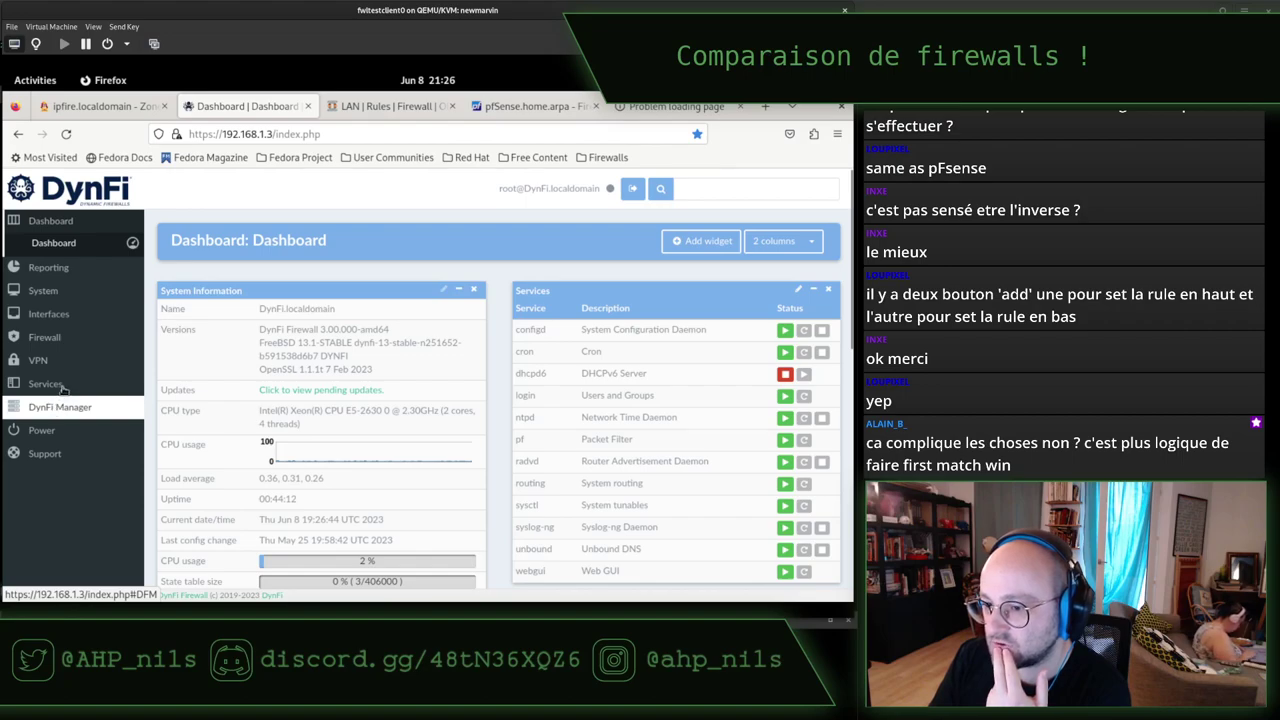
{"action": "left_click", "coordinate": [62, 339]}
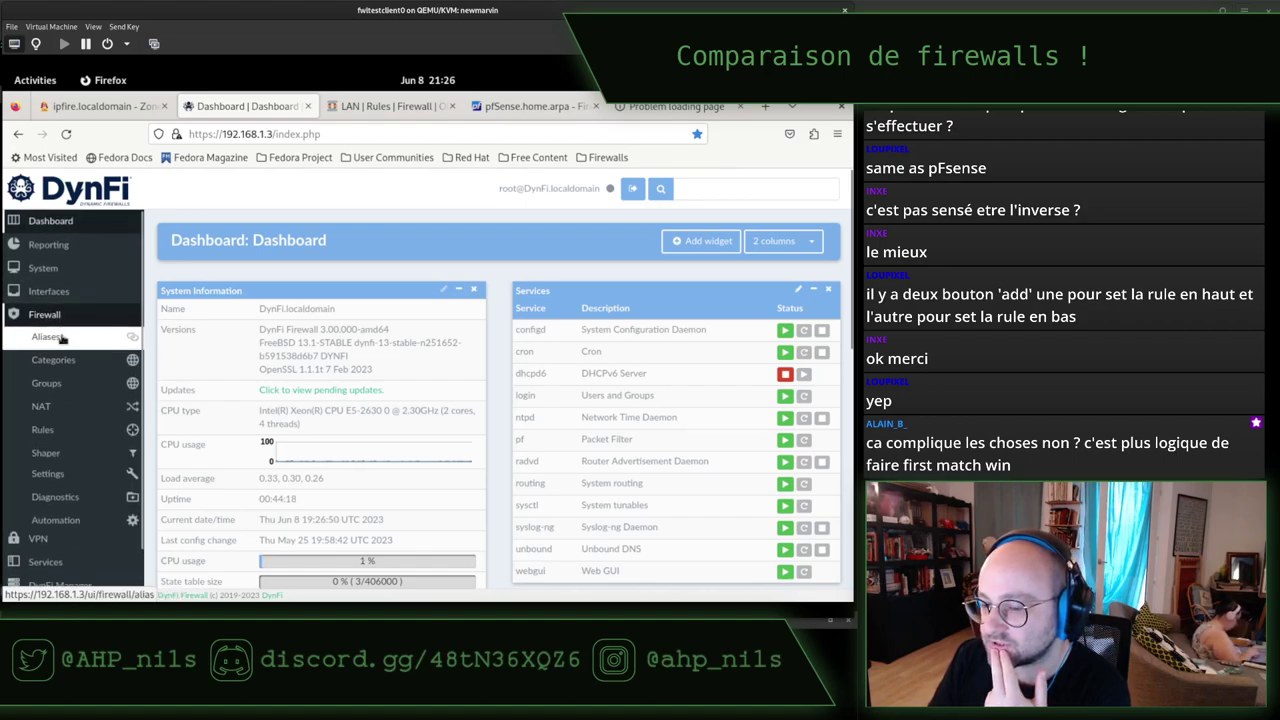
{"action": "left_click", "coordinate": [63, 428]}
{"action": "left_click", "coordinate": [84, 477]}
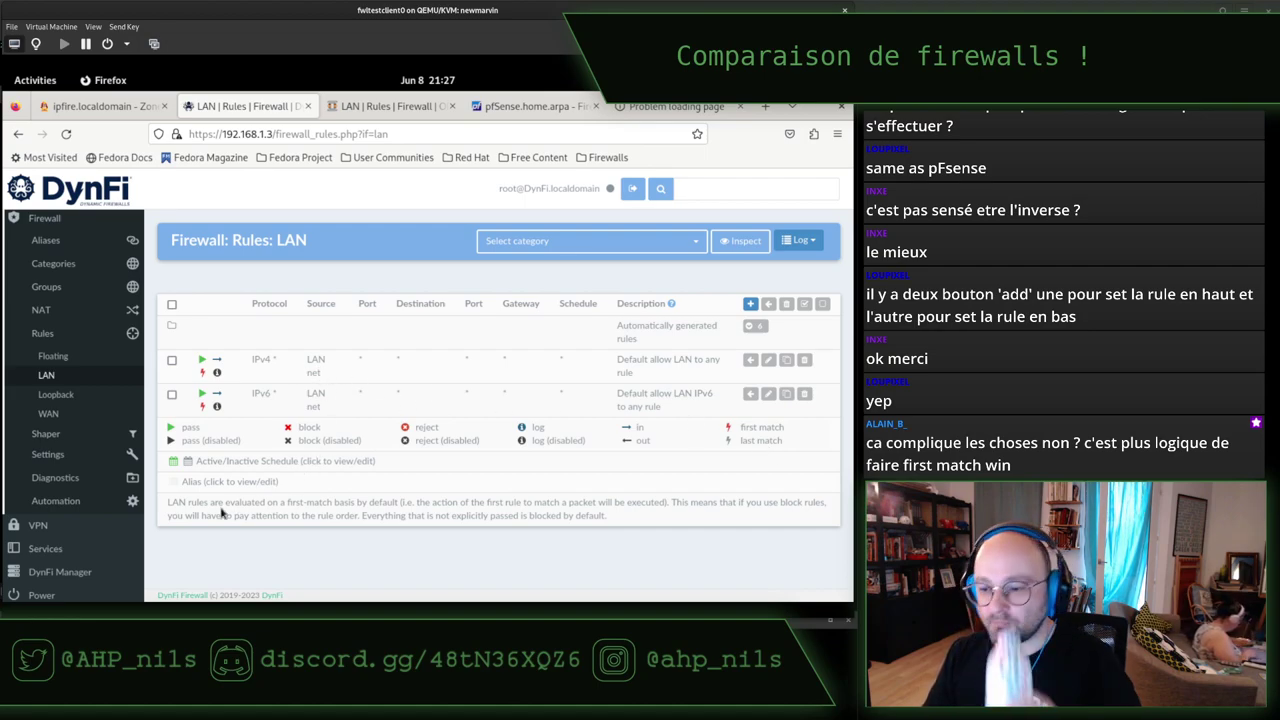
Zoom in and highlight DynFi's first-match note on LAN rules, then return to the OPNsense tab.
{"action": "left_click_drag", "start_coordinate": [169, 507], "coordinate": [346, 505]}
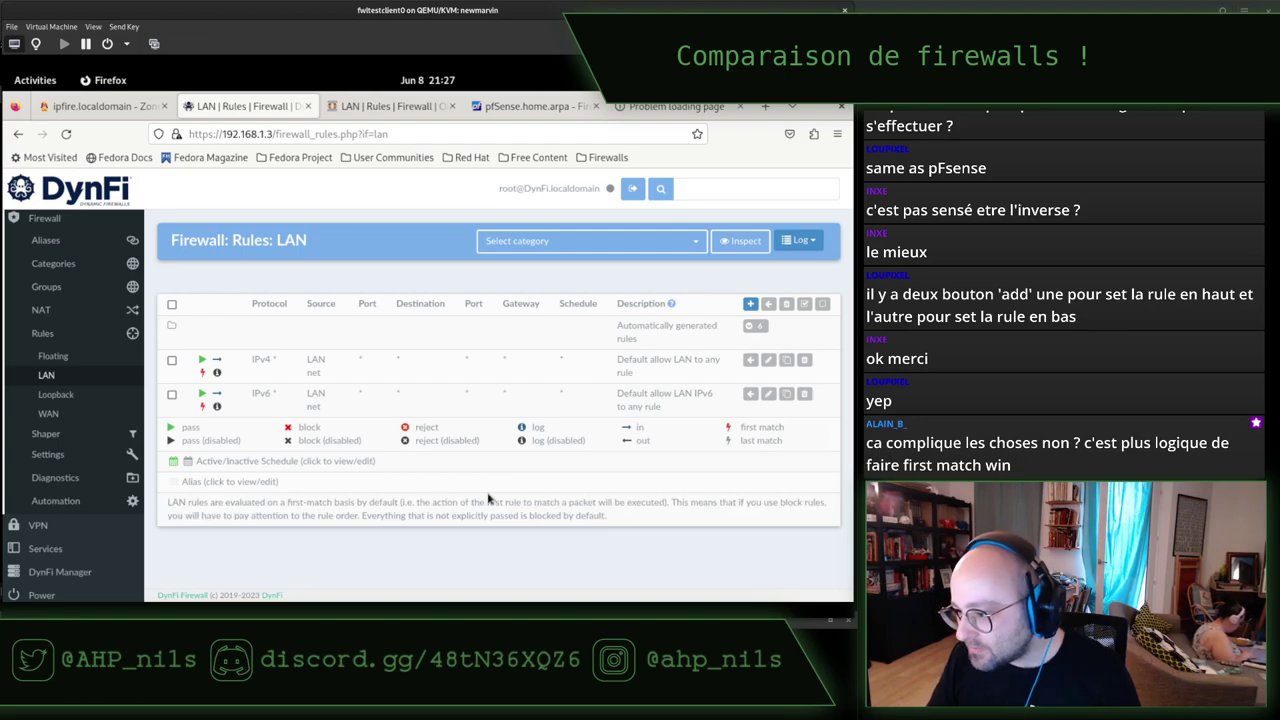
{"action": "triple_click", "coordinate": [648, 516]}
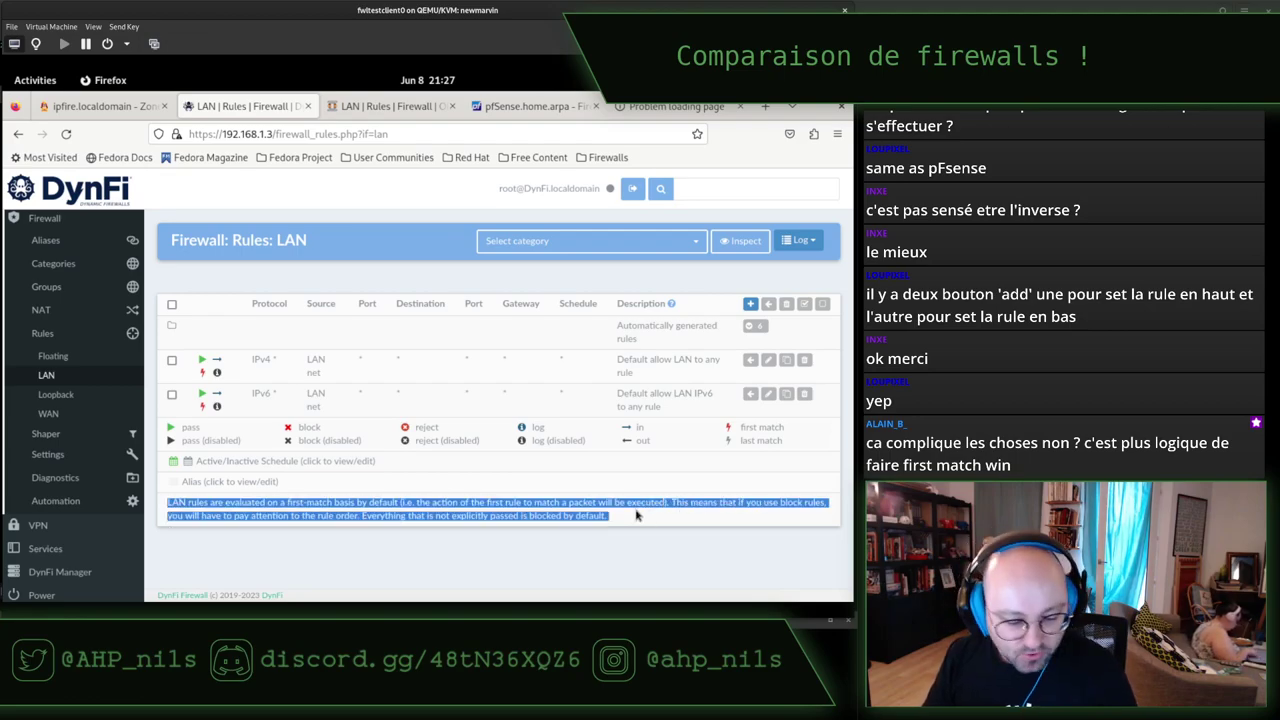
{"action": "key", "text": "ctrl+plus"}
{"action": "key", "text": "ctrl+plus"}
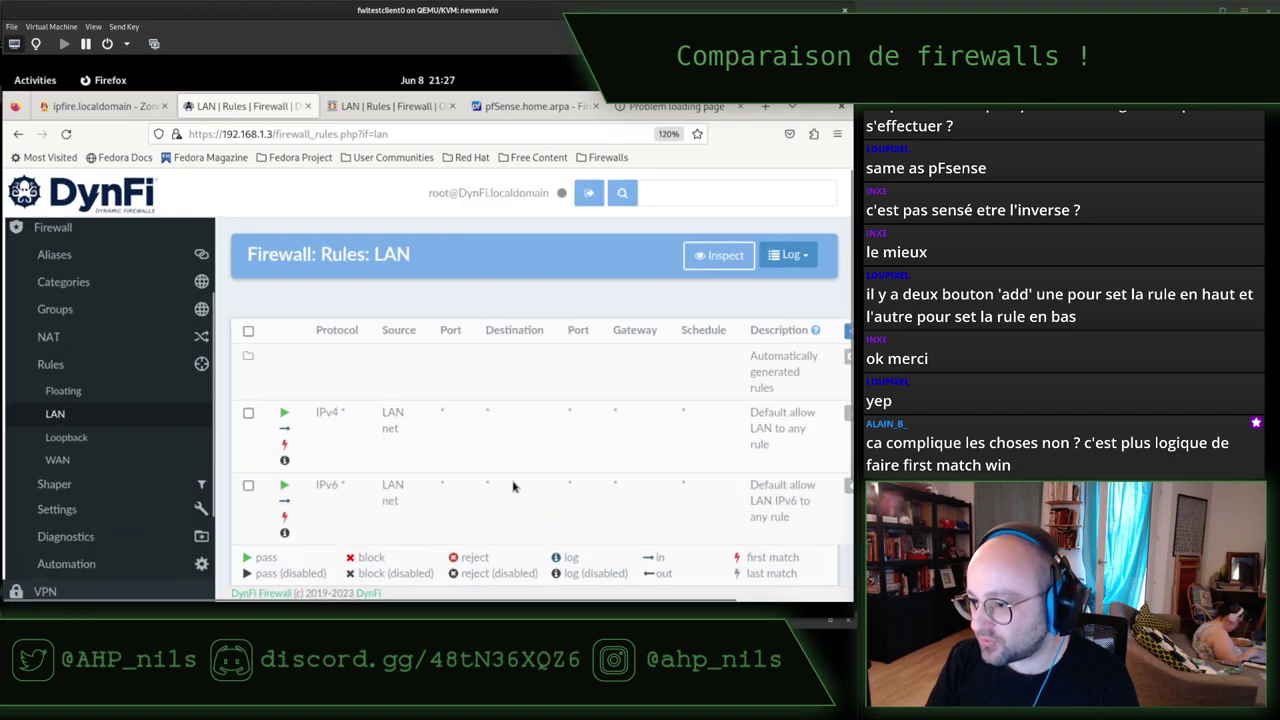
{"action": "scroll", "coordinate": [535, 385], "scroll_direction": "down", "scroll_amount": 3}
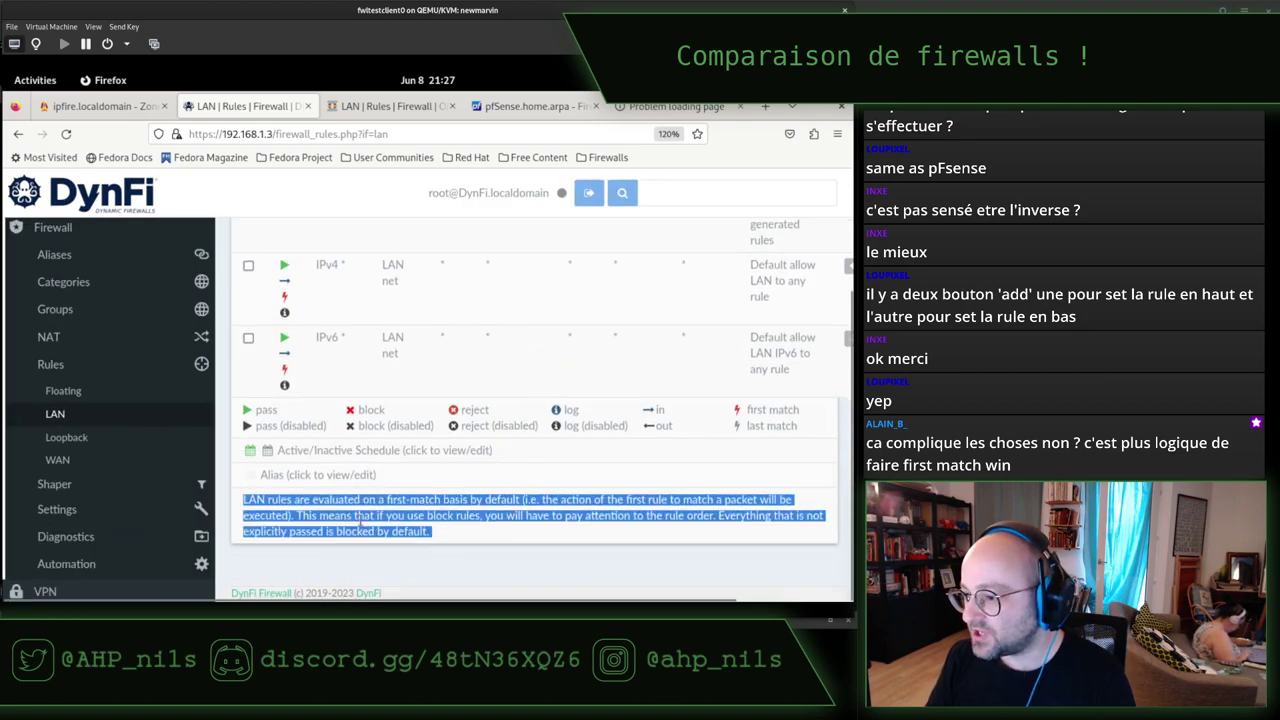
{"action": "left_click", "coordinate": [277, 512]}
{"action": "left_click_drag", "start_coordinate": [277, 500], "coordinate": [576, 500]}
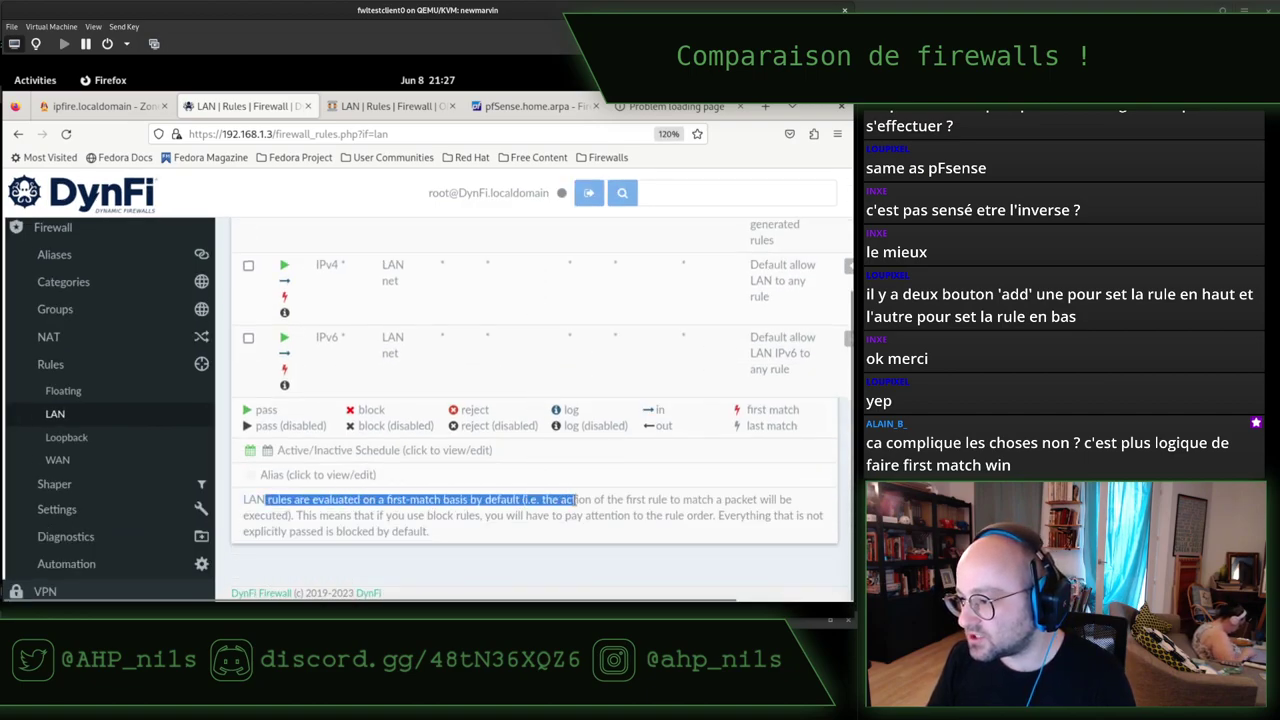
{"action": "left_click", "coordinate": [532, 513]}
{"action": "key", "text": "ctrl+Tab"}
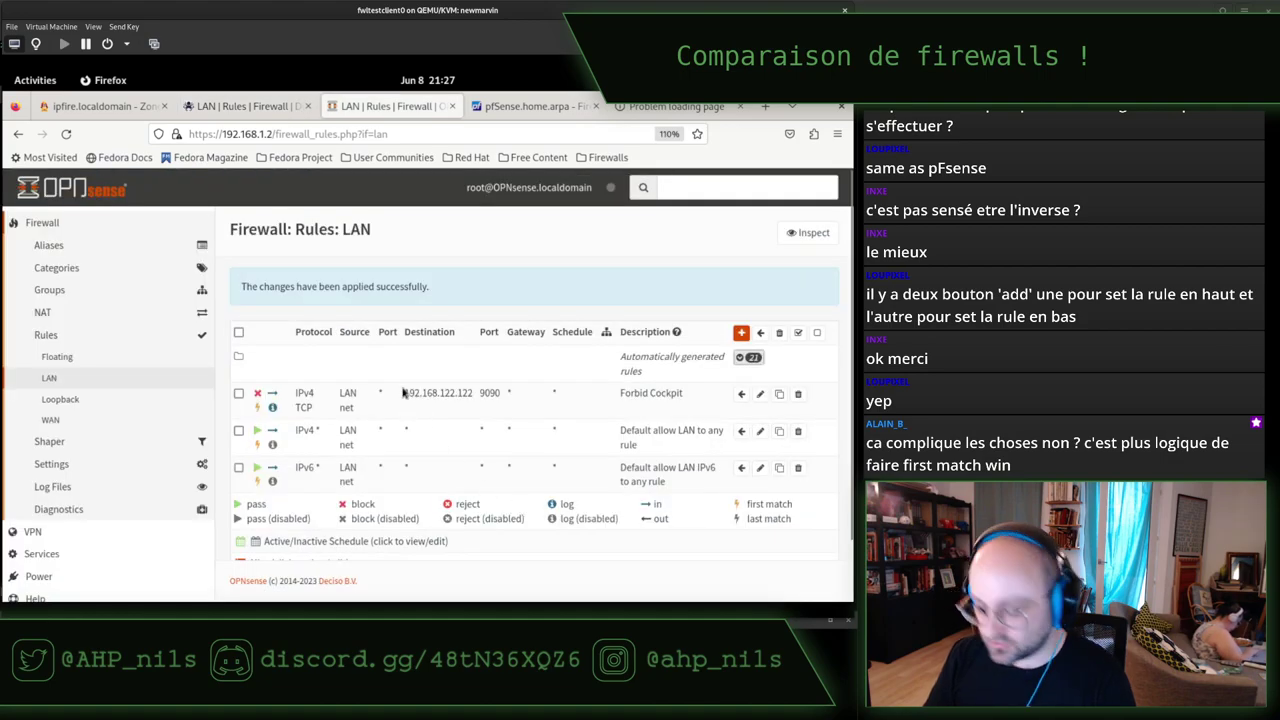
Zoom in and read OPNsense's first-match explanation paragraph, then return to DynFi's LAN rules.
{"action": "key", "text": "ctrl+plus"}
{"action": "key", "text": "ctrl+plus"}
{"action": "key", "text": "ctrl+plus"}
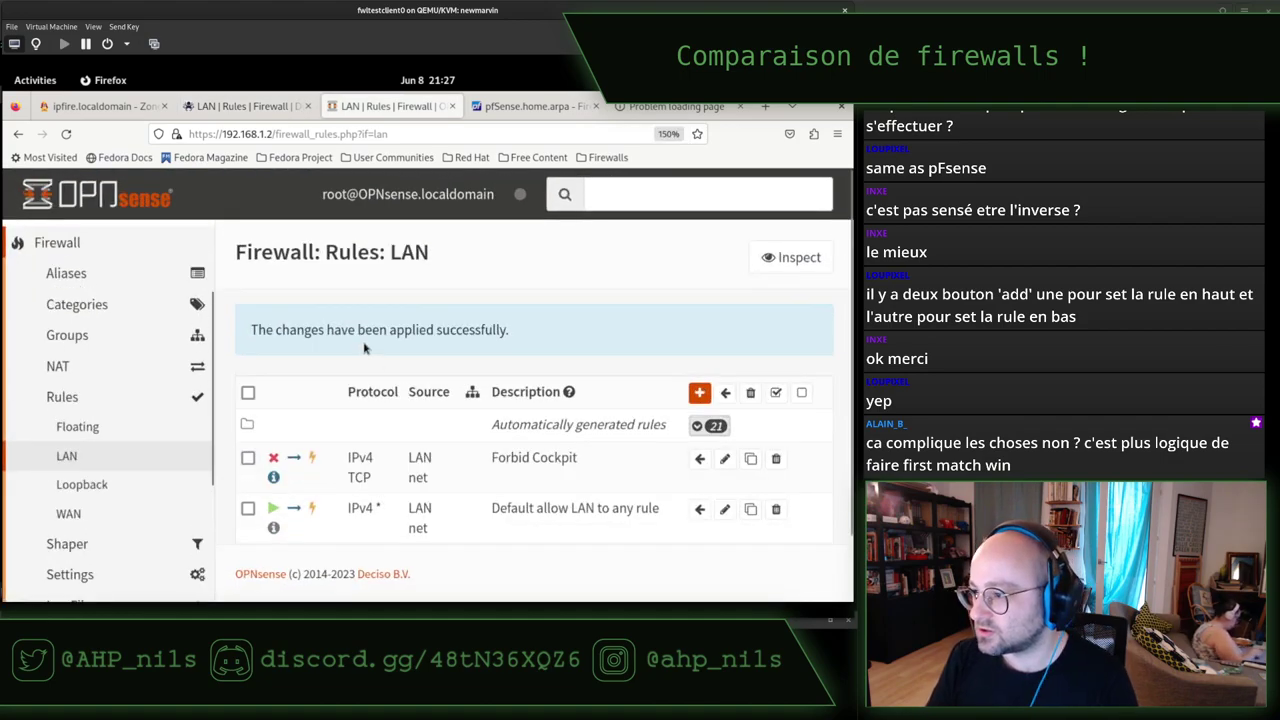
{"action": "scroll", "coordinate": [364, 347], "scroll_direction": "down", "scroll_amount": 1}
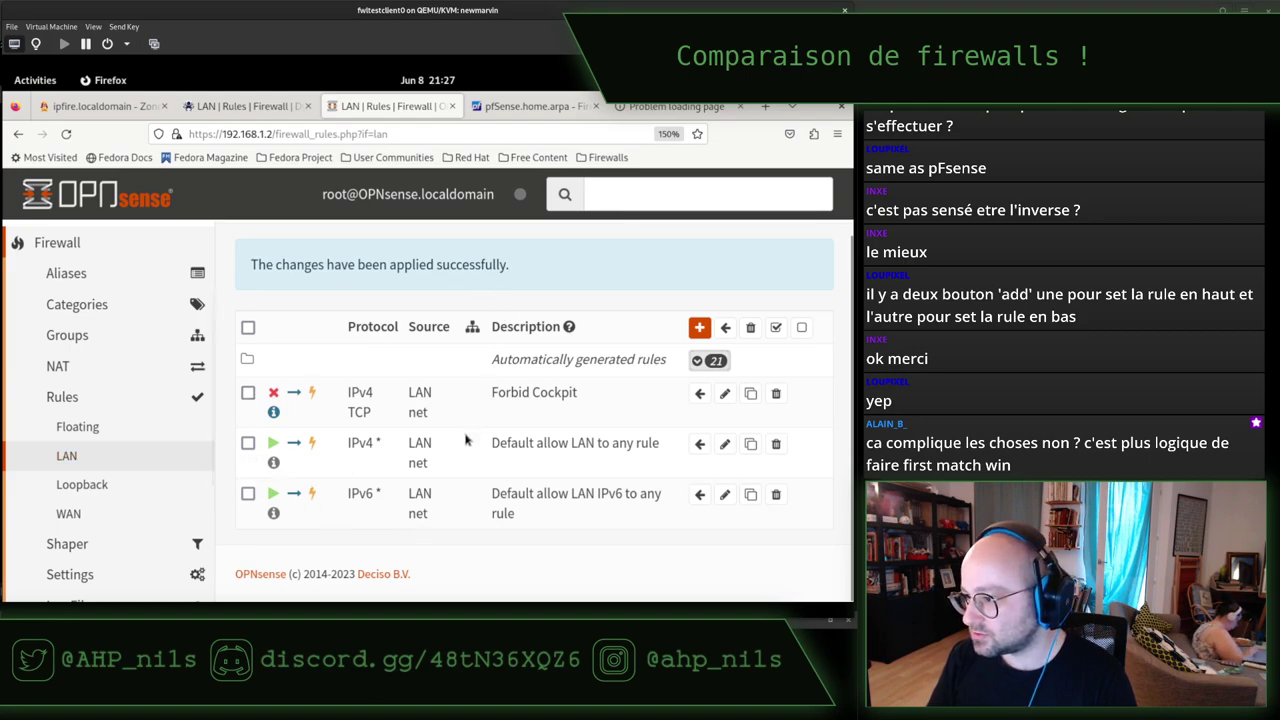
{"action": "key", "text": "ctrl+0"}
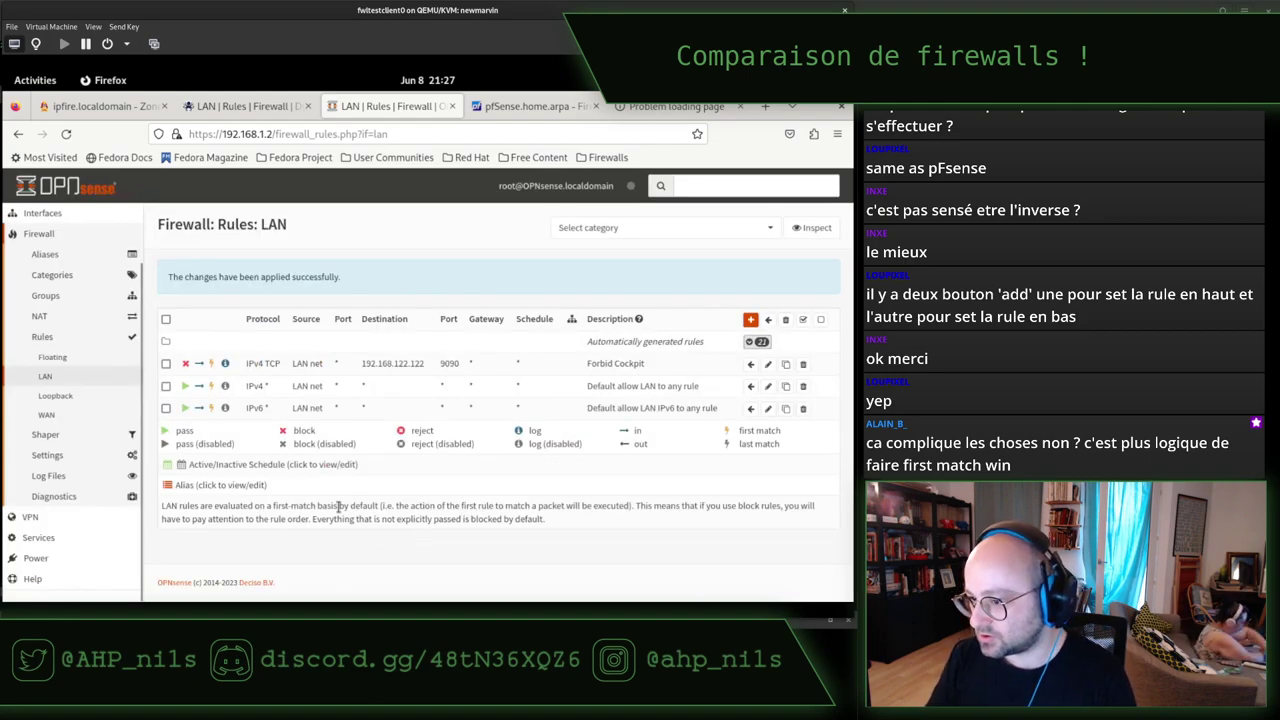
{"action": "triple_click", "coordinate": [338, 506]}
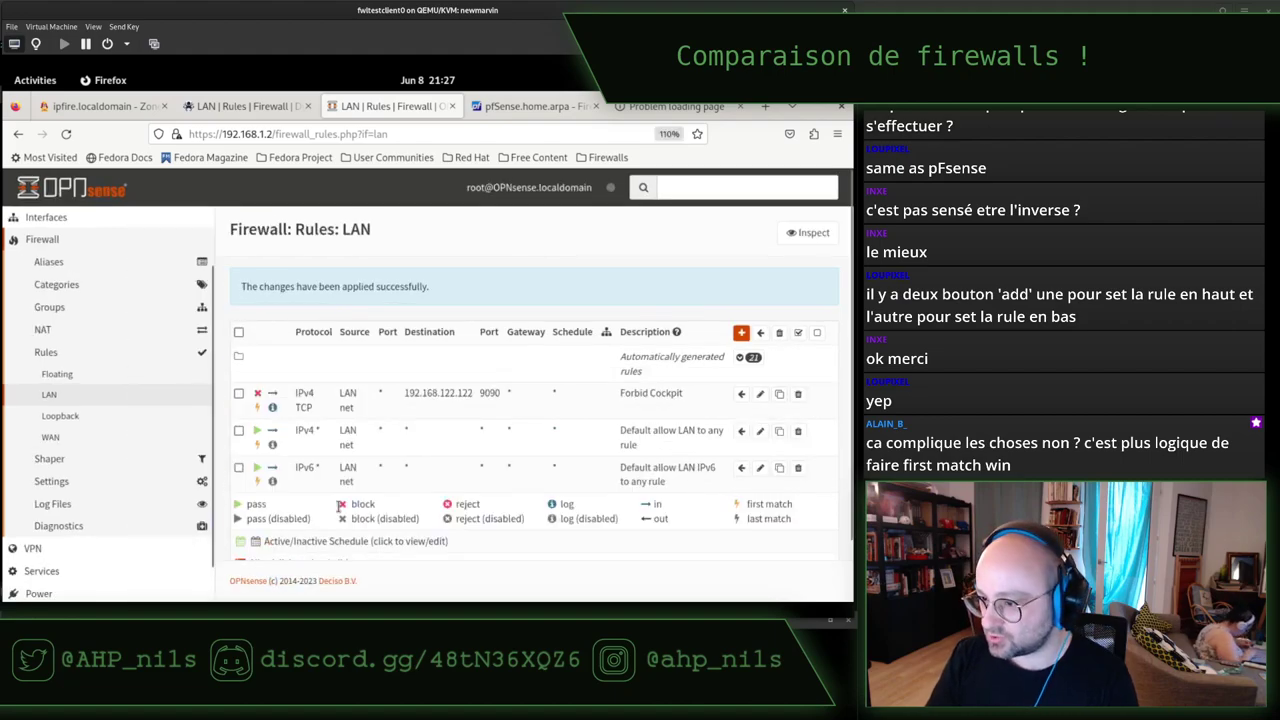
{"action": "key", "text": "ctrl+plus"}
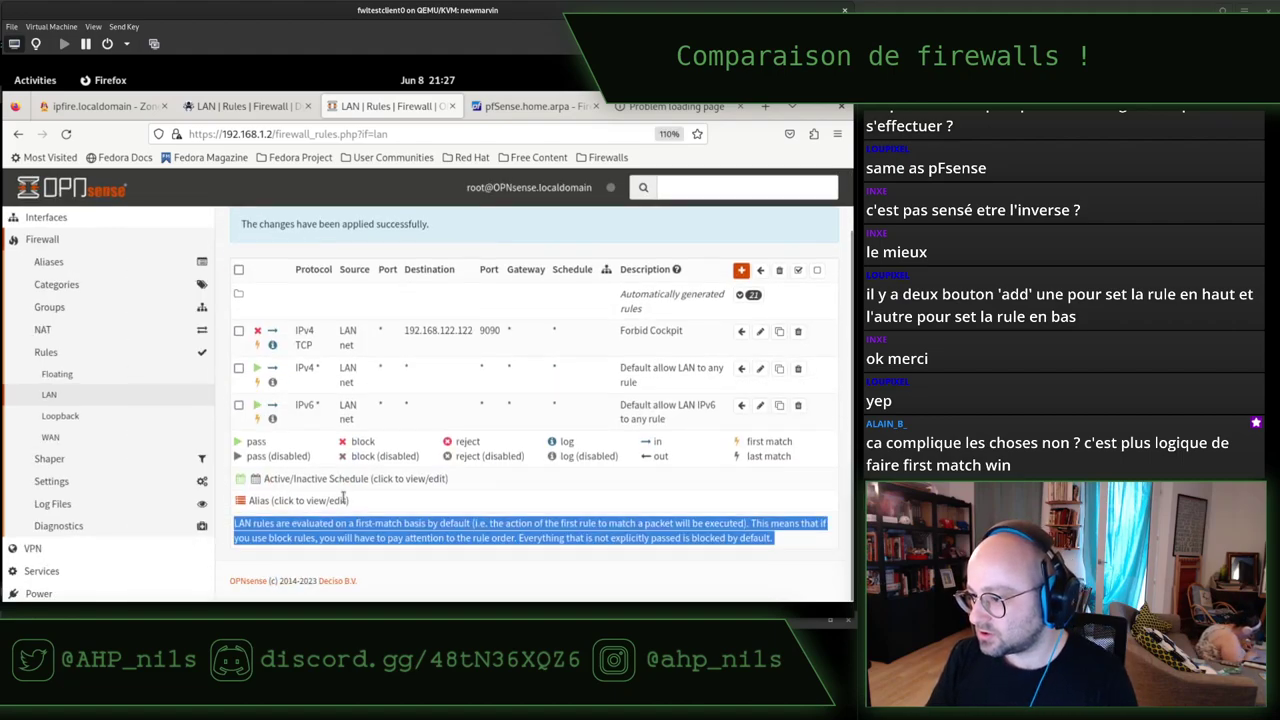
{"action": "key", "text": "ctrl+plus"}
{"action": "scroll", "coordinate": [349, 489], "scroll_direction": "down", "scroll_amount": 3}
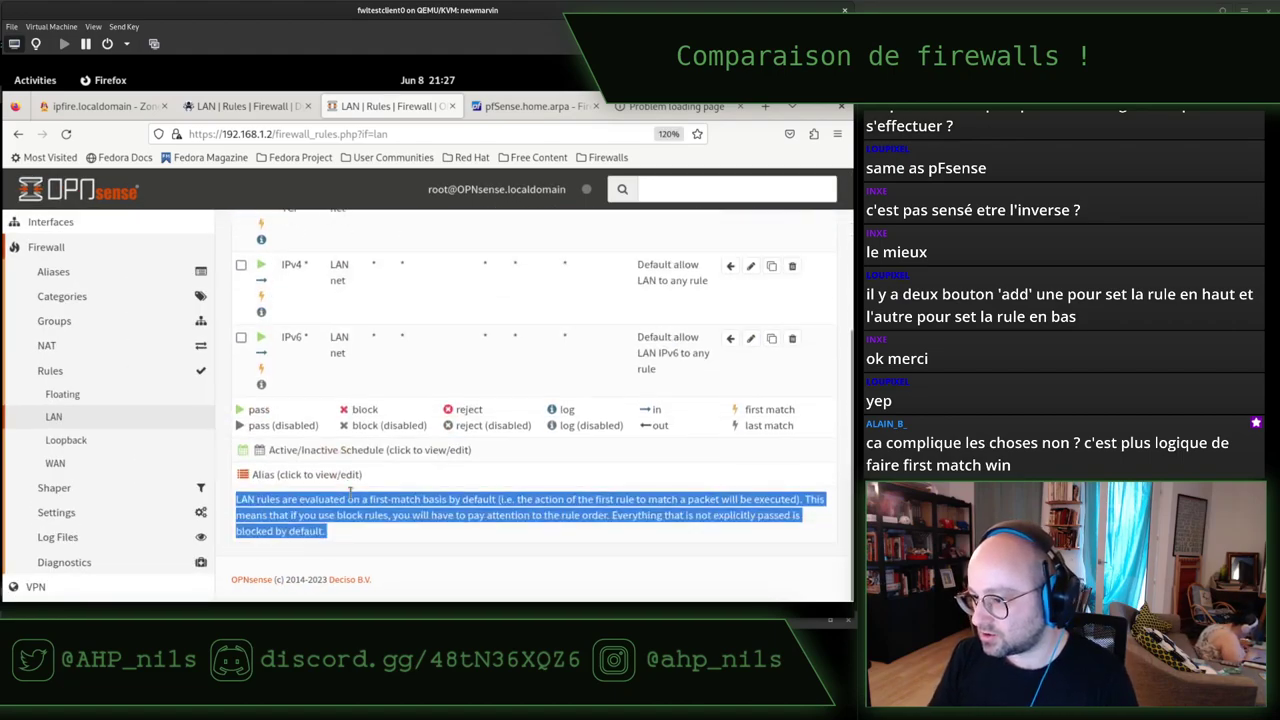
{"action": "left_click", "coordinate": [380, 534]}
{"action": "triple_click", "coordinate": [381, 515]}
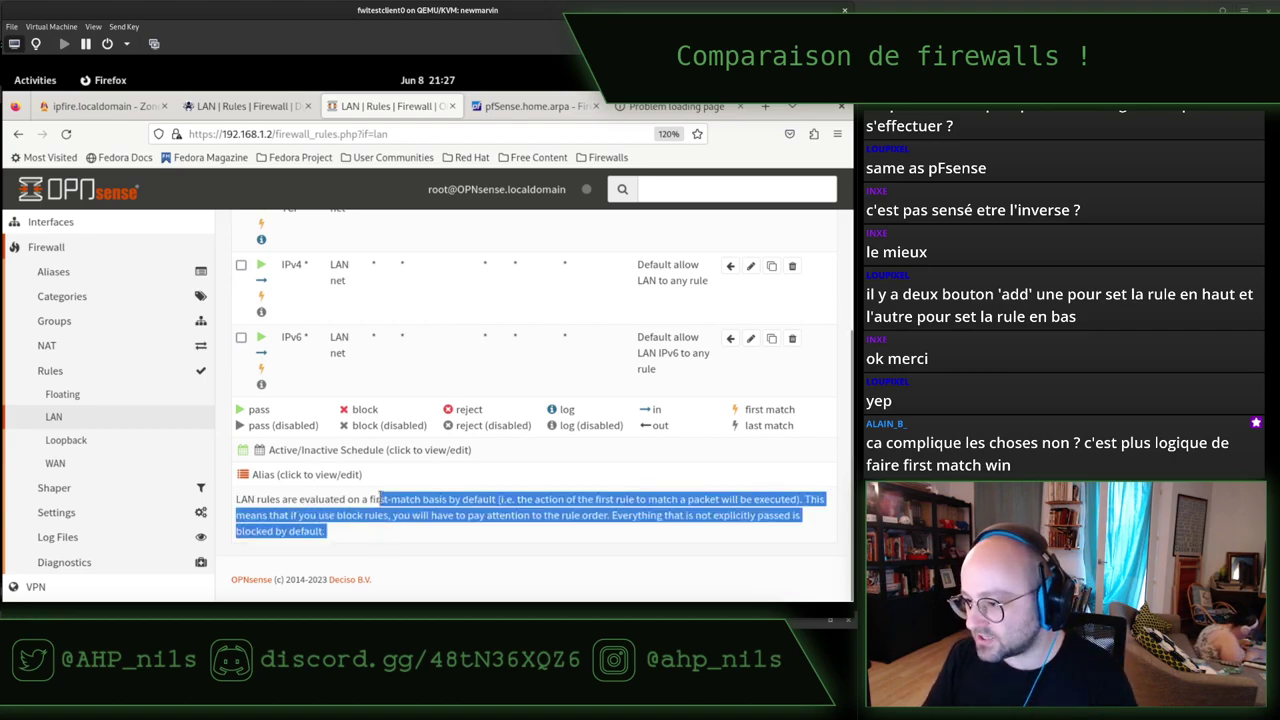
{"action": "left_click", "coordinate": [245, 105]}
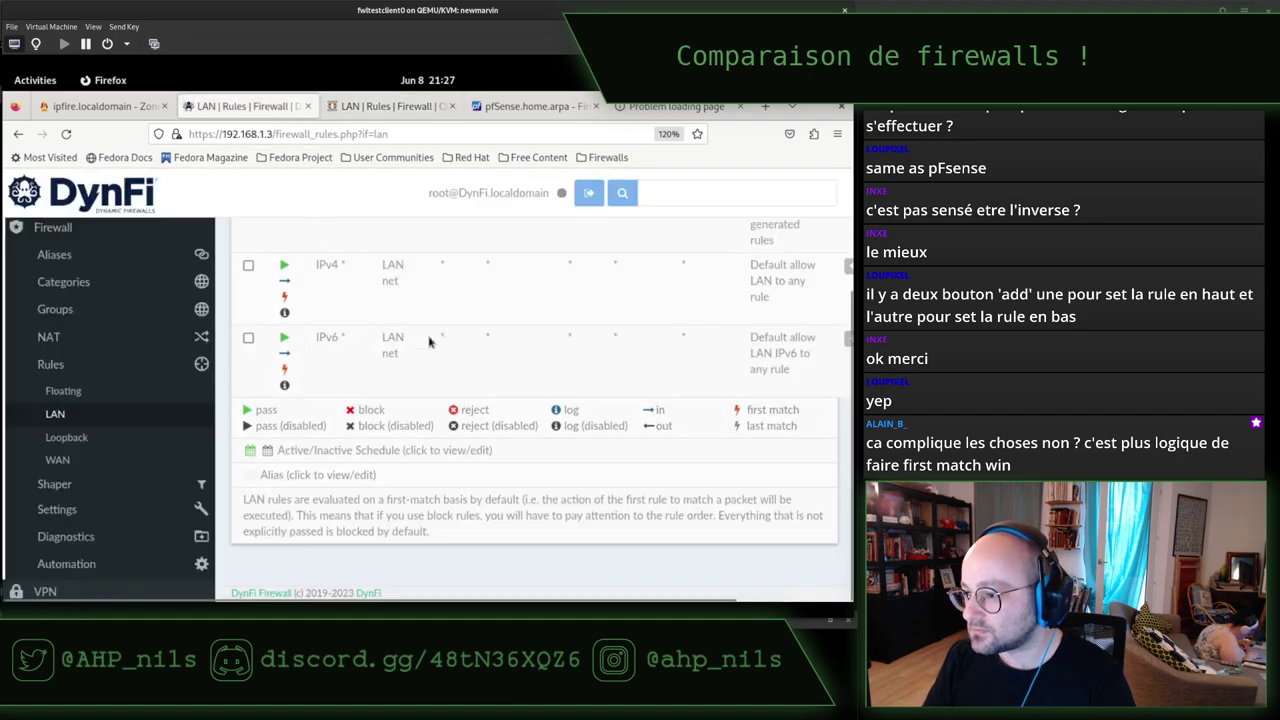
{"action": "mouse_move", "coordinate": [458, 537]}
{"action": "left_mouse_down"}
{"action": "mouse_move", "coordinate": [458, 487]}
{"action": "mouse_move", "coordinate": [460, 532]}
{"action": "left_mouse_up"}
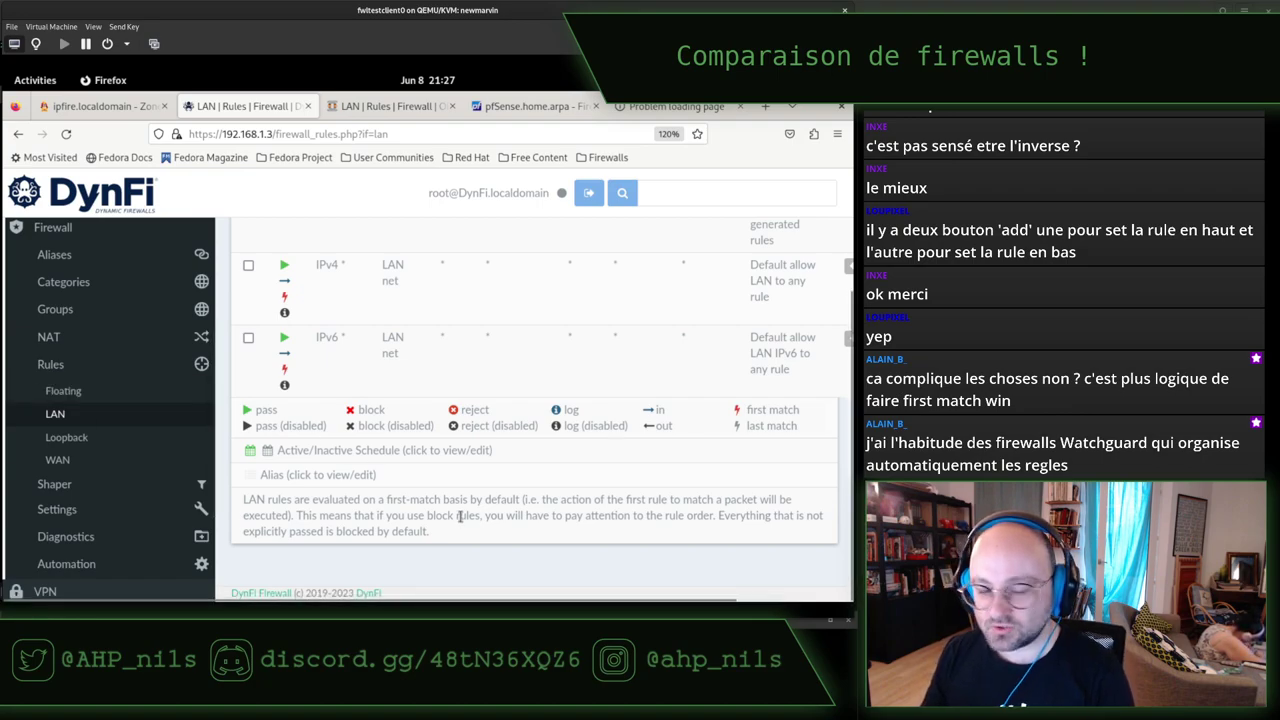
{"action": "scroll", "coordinate": [428, 517], "scroll_direction": "up", "scroll_amount": 3}
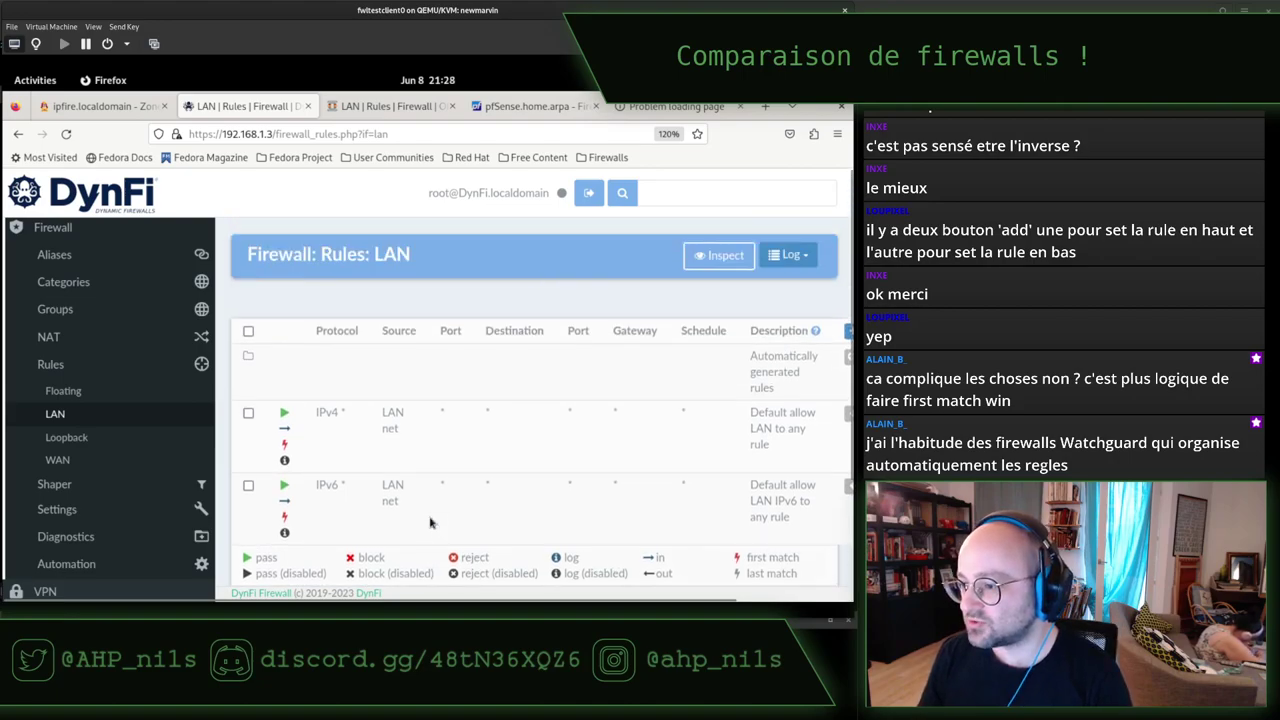
{"action": "scroll", "coordinate": [430, 521], "scroll_direction": "down", "scroll_amount": 3}
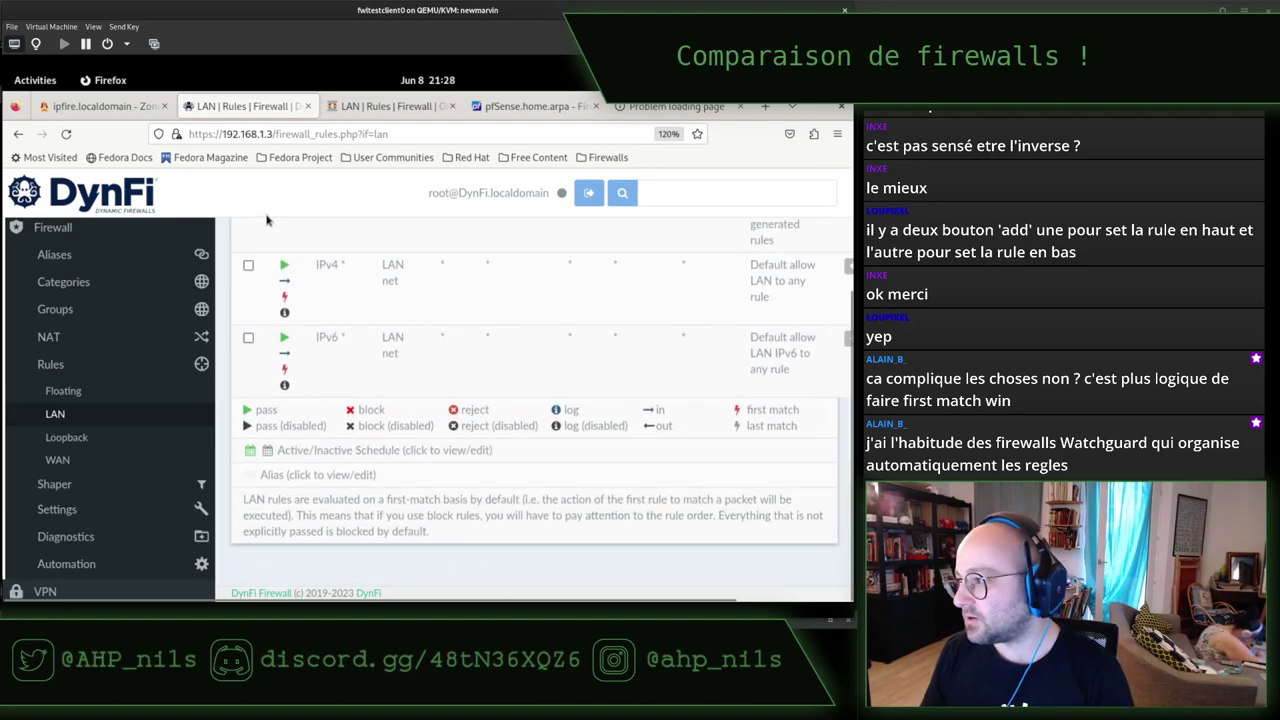
Change the wired connection's IPv4 gateway to 192.168.1.3 and apply it.
{"action": "left_click", "coordinate": [830, 80]}
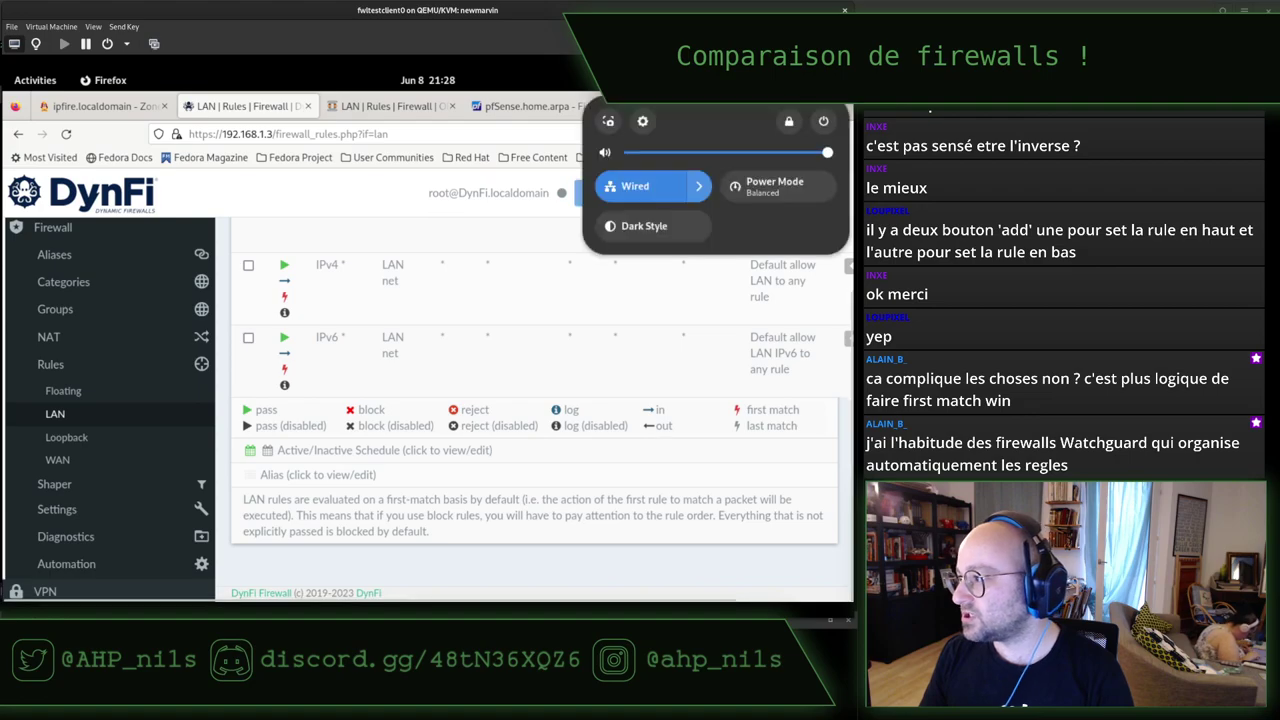
{"action": "left_click", "coordinate": [642, 122]}
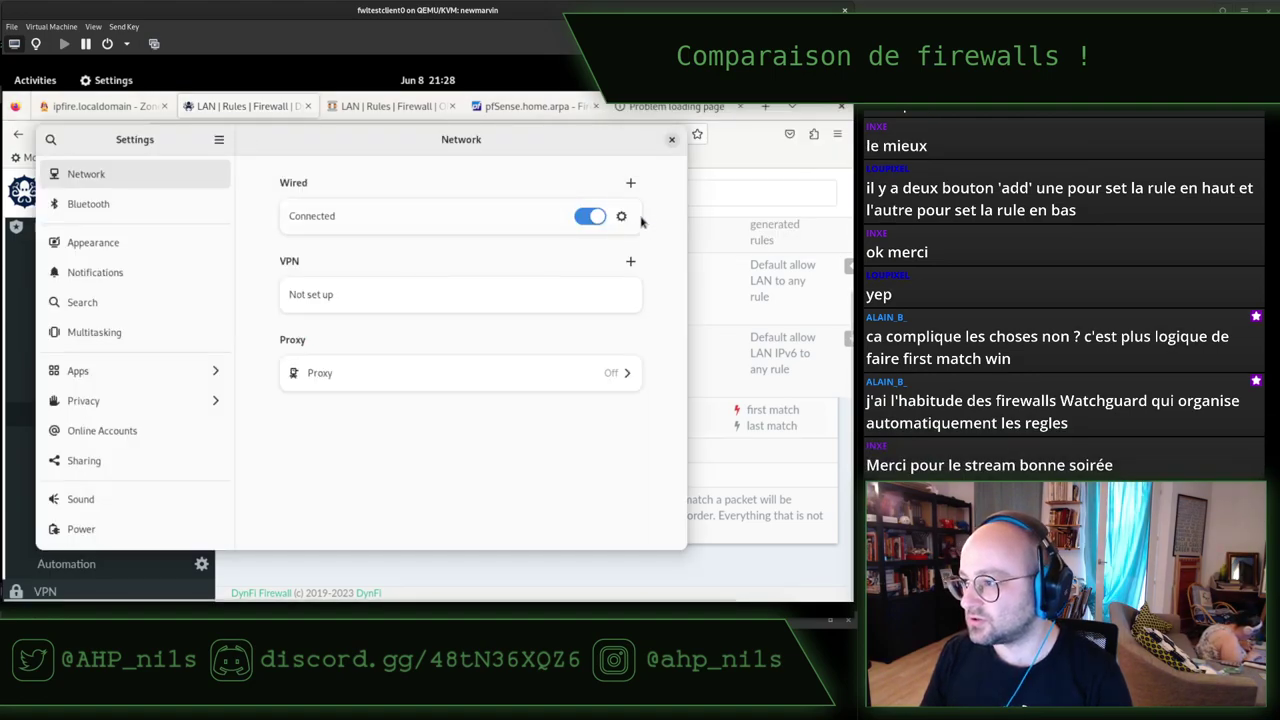
{"action": "left_click", "coordinate": [621, 216]}
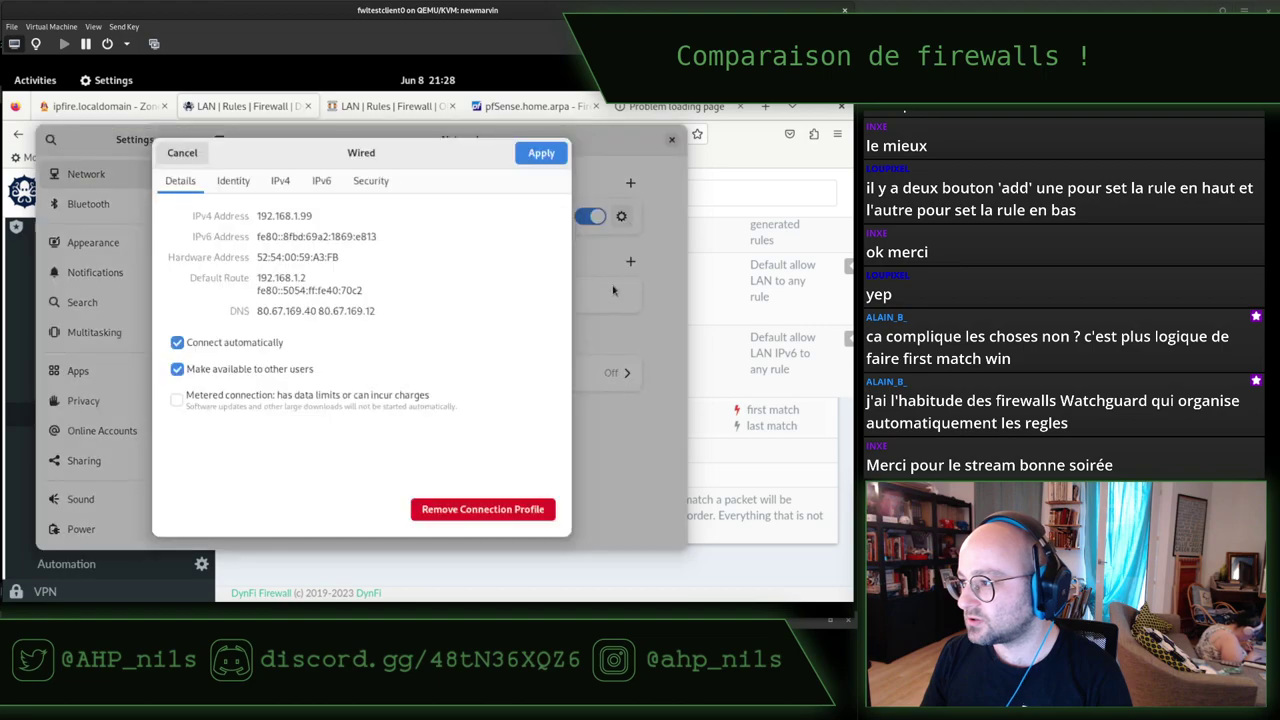
{"action": "left_click", "coordinate": [279, 181]}
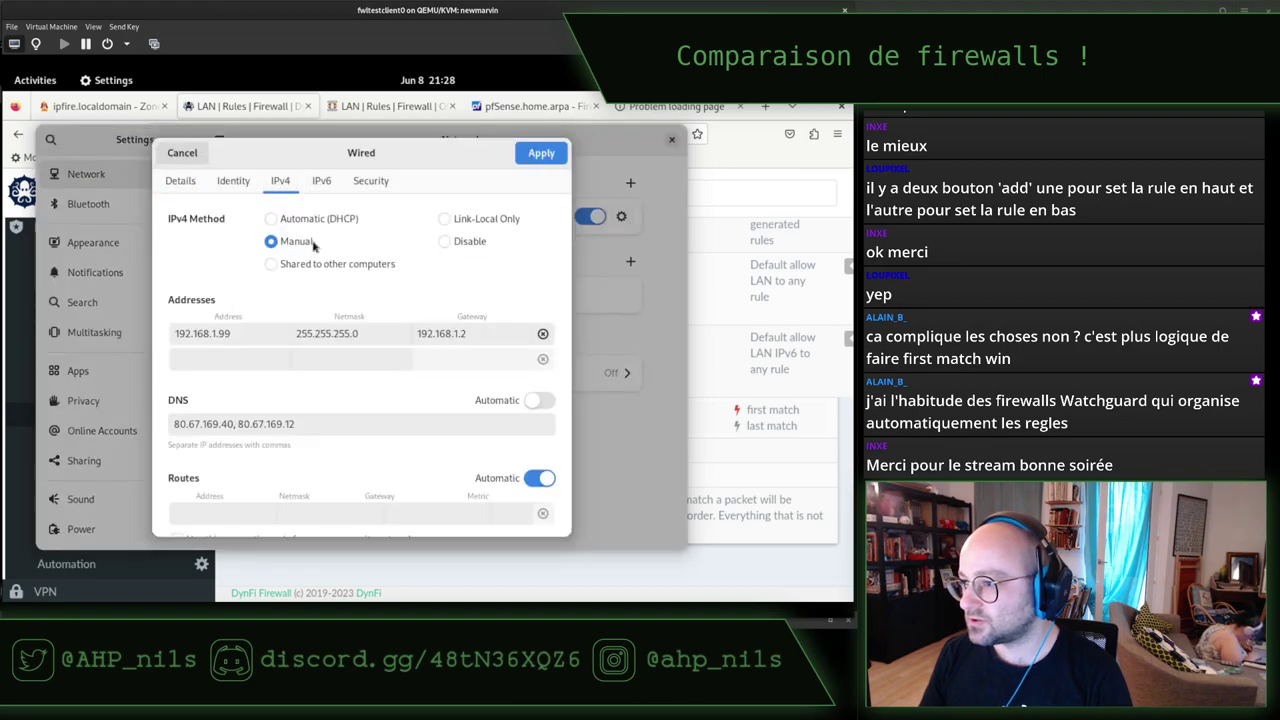
{"action": "left_click", "coordinate": [481, 333]}
{"action": "type", "text": "3"}
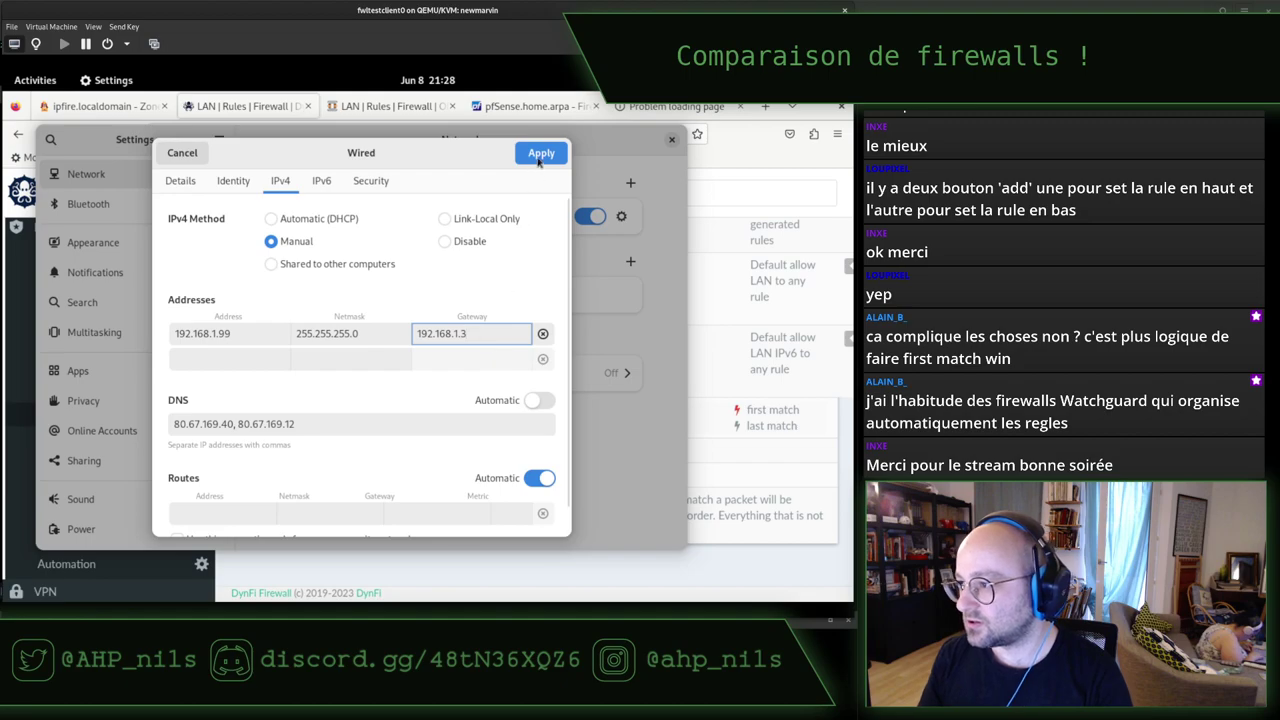
{"action": "left_click", "coordinate": [538, 156]}
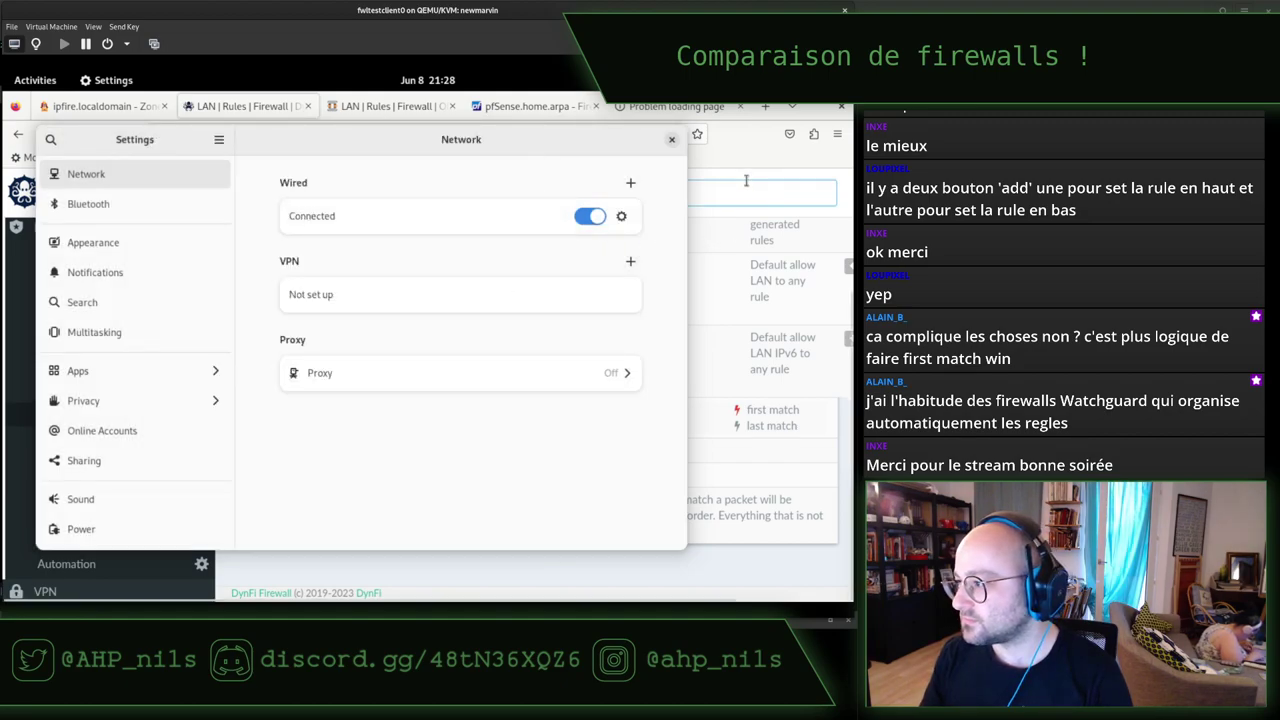
Glance at the DynFi rules page in the browser, then switch to the terminal.
{"action": "key", "text": "alt+Tab"}
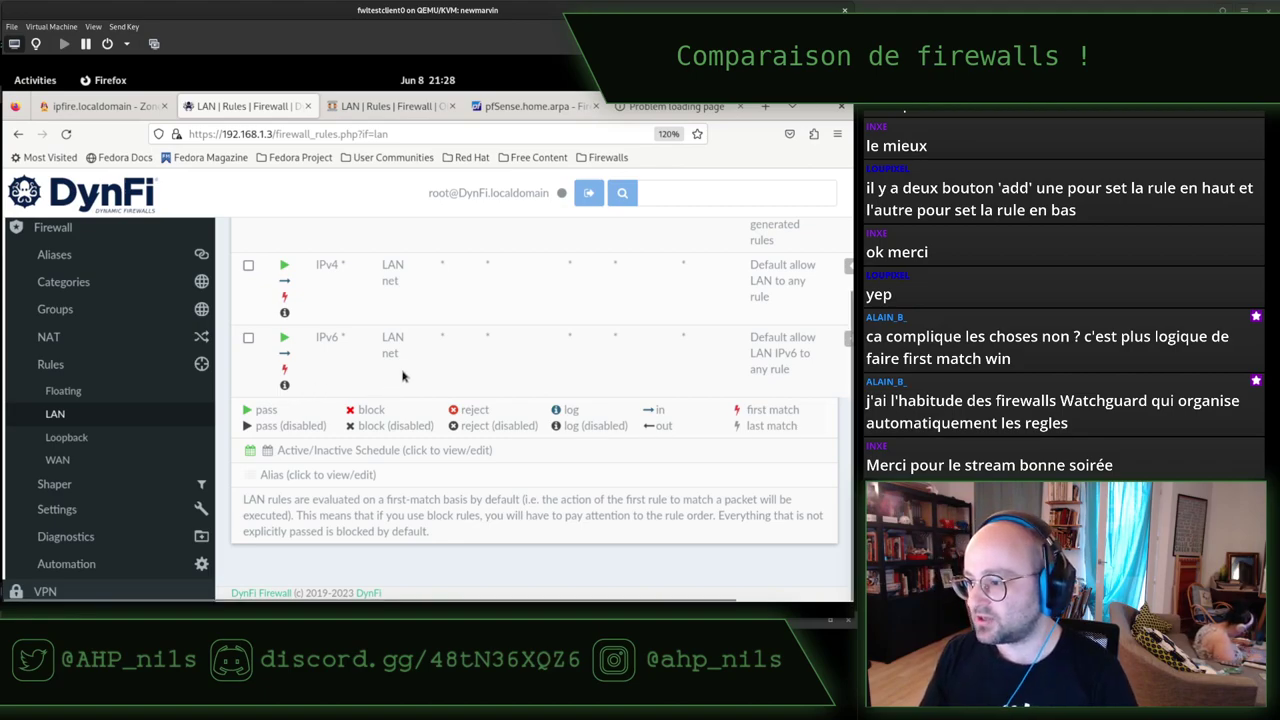
{"action": "scroll", "coordinate": [404, 376], "scroll_direction": "up", "scroll_amount": 3}
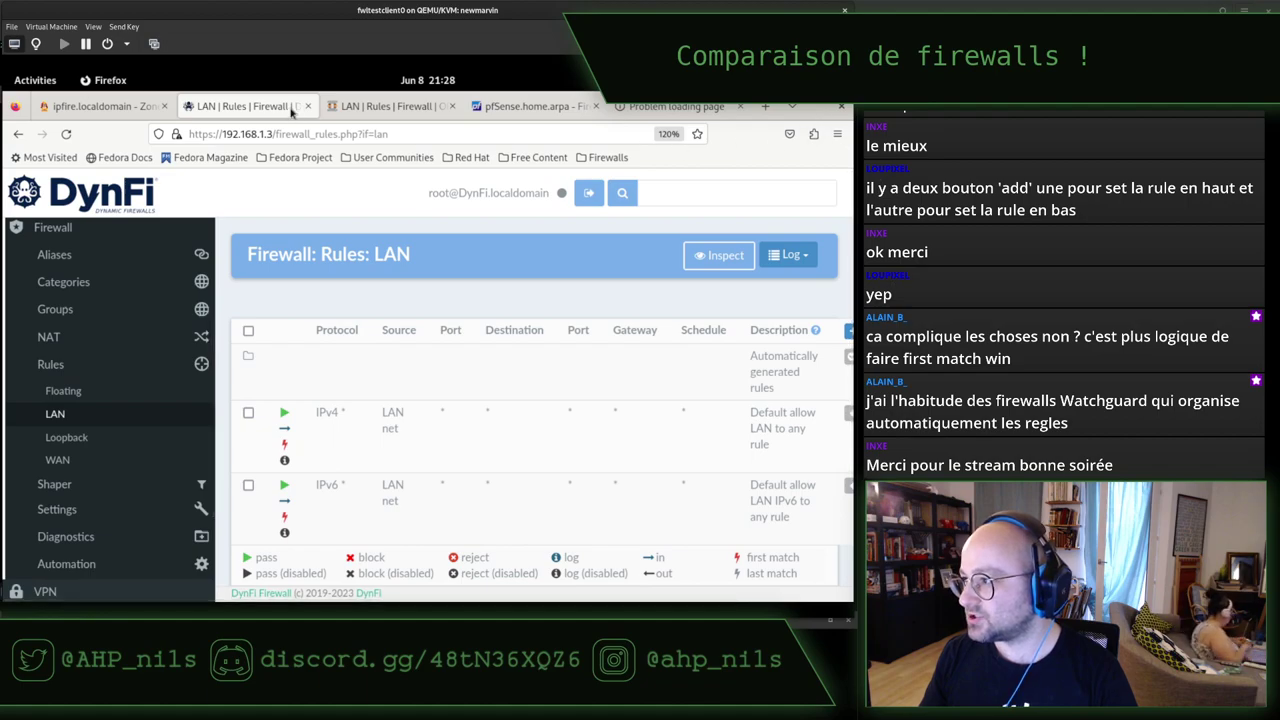
{"action": "key", "text": "alt+Tab"}
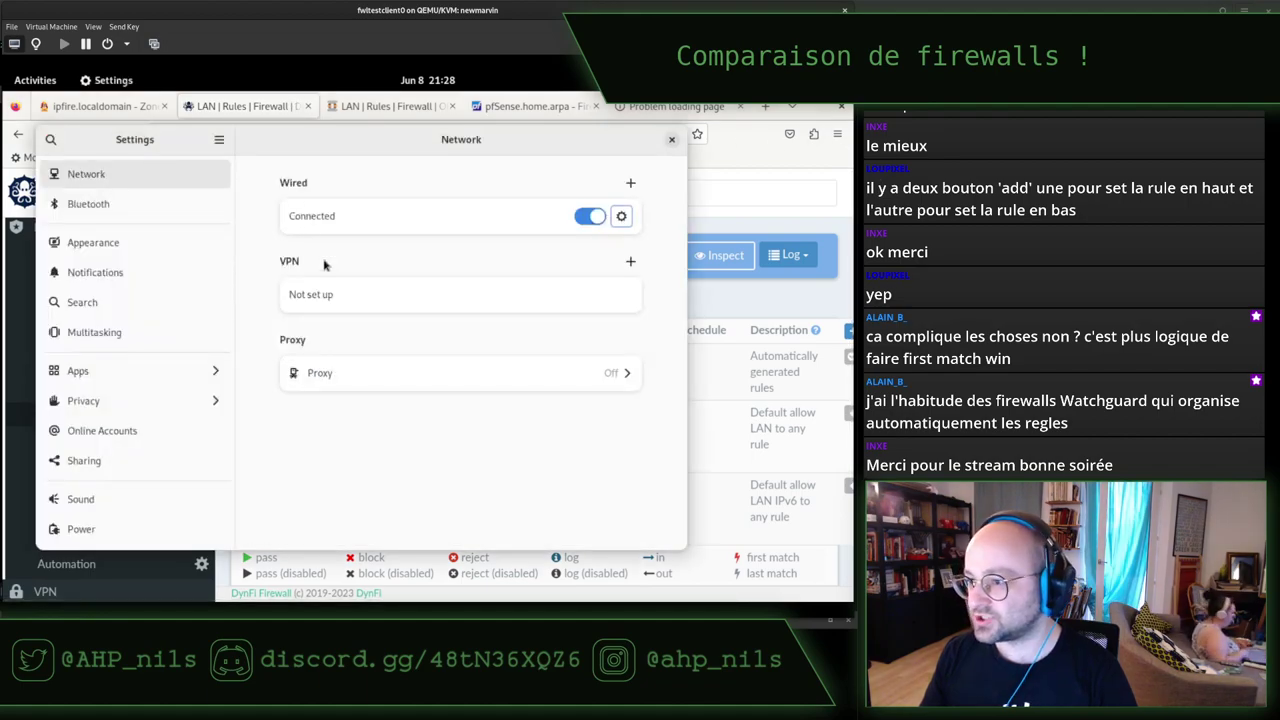
{"action": "key", "text": "alt+Tab"}
{"action": "key", "text": "alt+Tab"}
Rerun ip r to confirm the 192.168.1.3 default route, then rerun curl to 192.168.122.122:9090.
{"action": "key", "text": "Up"}
{"action": "key", "text": "Up"}
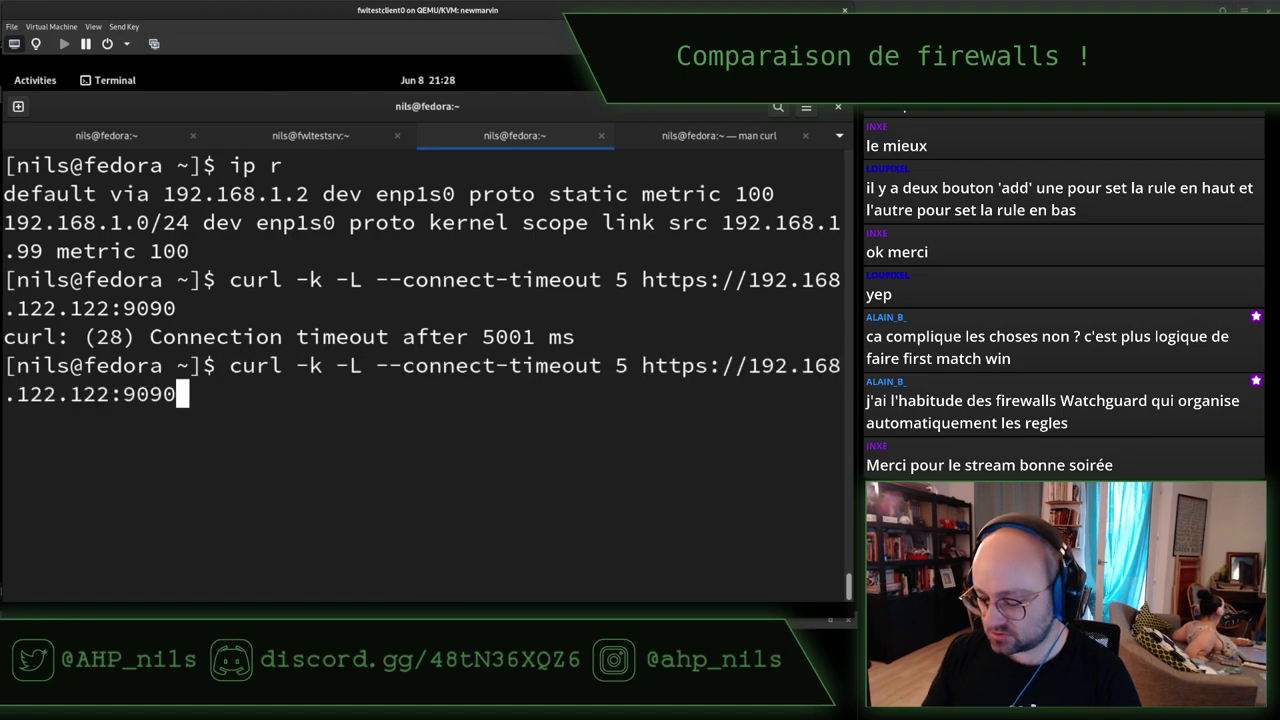
{"action": "key", "text": "Return"}
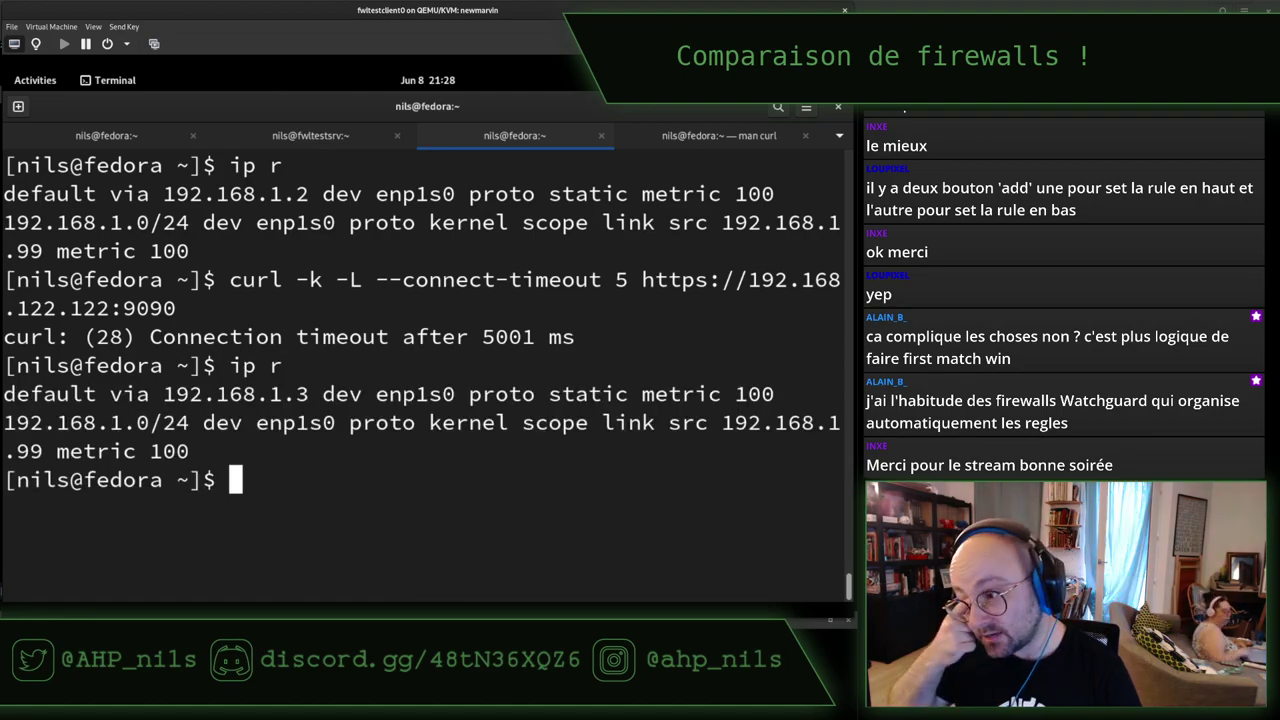
{"action": "key", "text": "Up"}
{"action": "key", "text": "Up"}
{"action": "key", "text": "Return"}
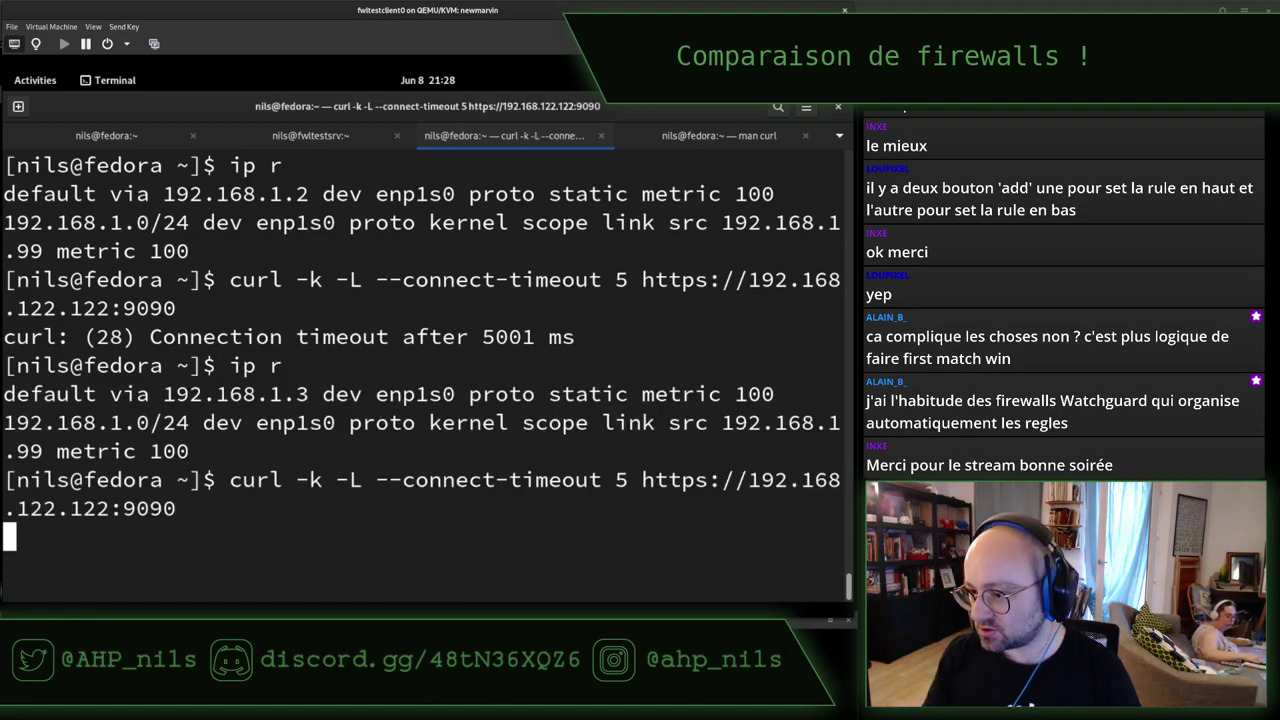
{"action": "key", "text": "alt+Tab"}
{"action": "key", "text": "alt+Tab"}
{"action": "key", "text": "alt+Tab"}
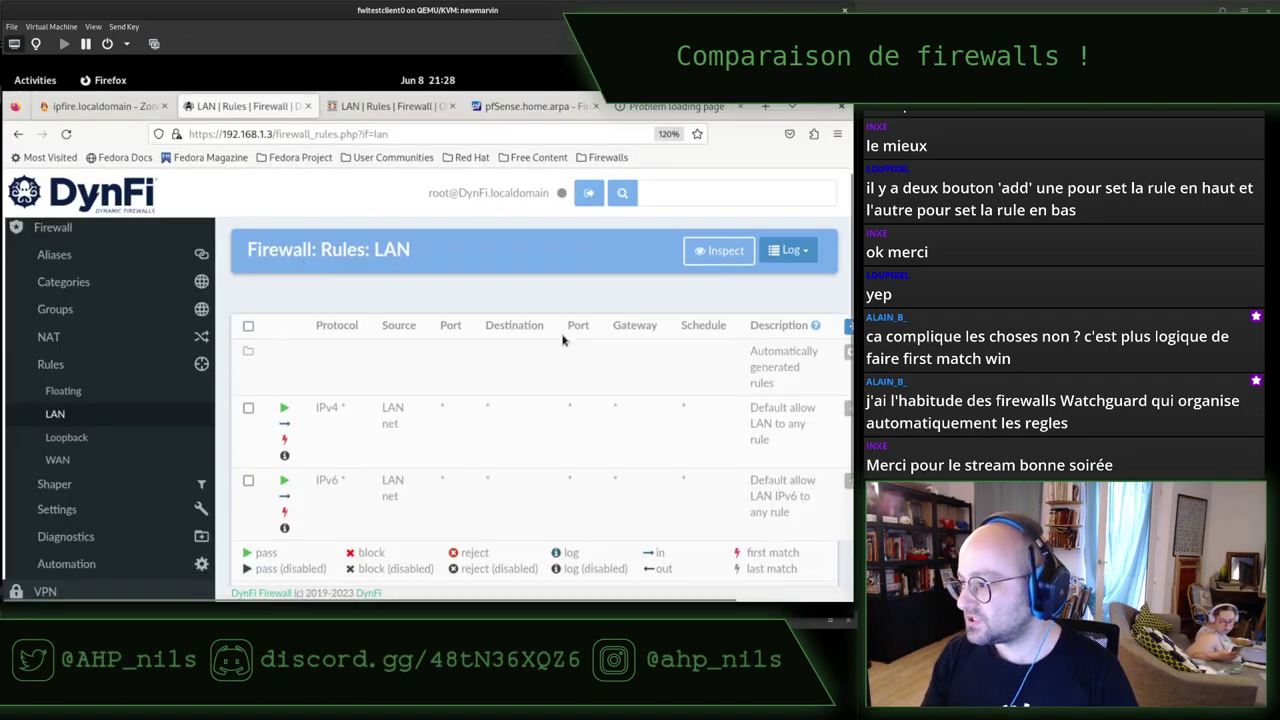
Reset the browser zoom and set it to 110% on DynFi's LAN rules page.
{"action": "scroll", "coordinate": [562, 340], "scroll_direction": "down", "scroll_amount": 2}
{"action": "scroll", "coordinate": [490, 419], "scroll_direction": "up", "scroll_amount": 2}
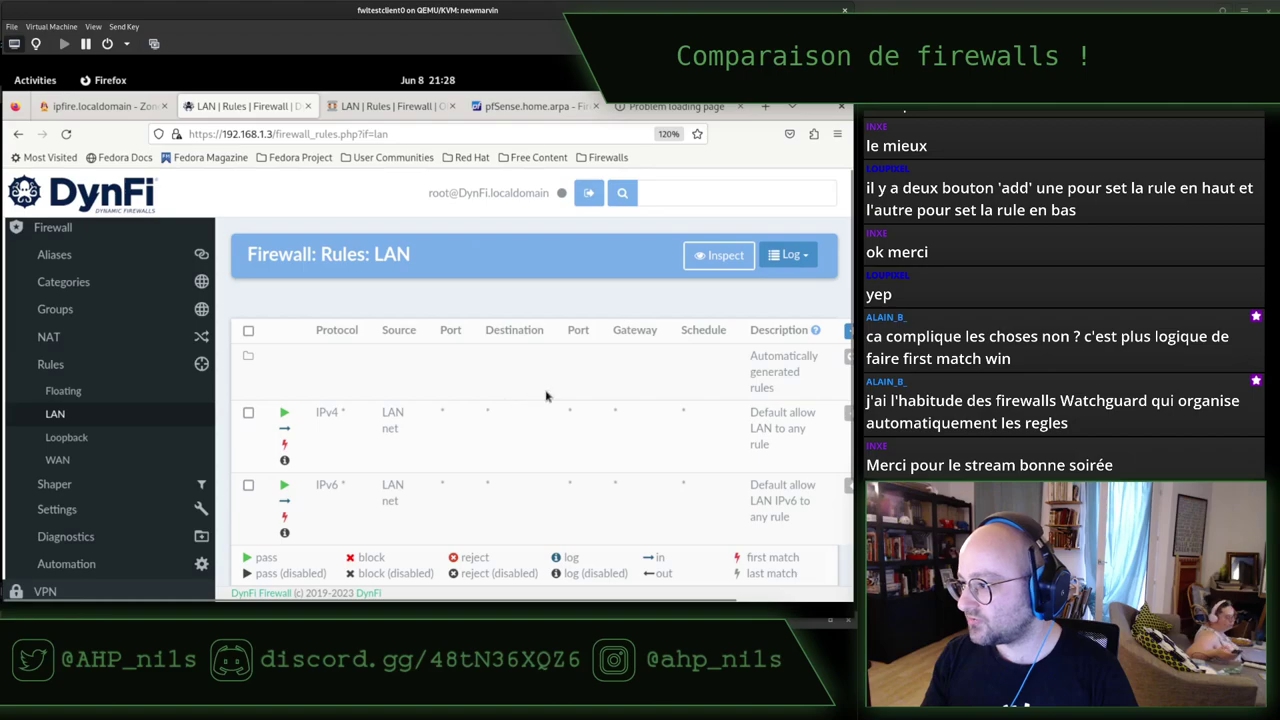
{"action": "key", "text": "ctrl+0"}
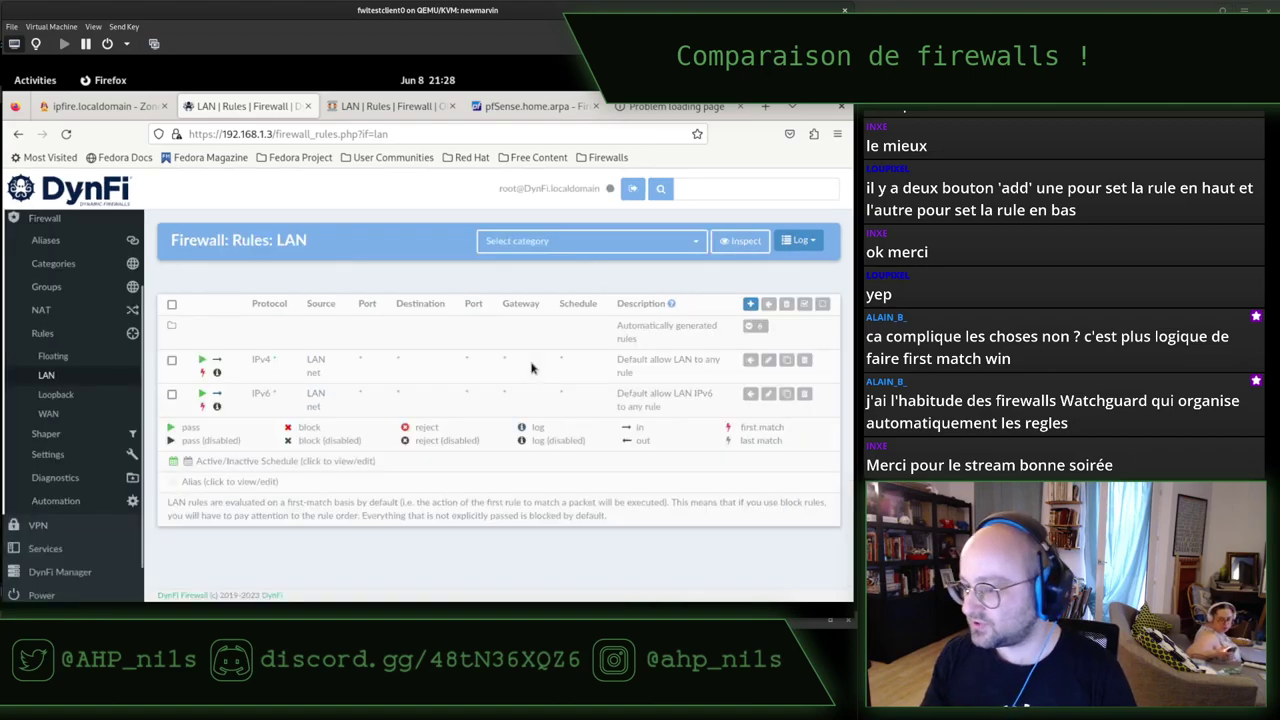
{"action": "key", "text": "ctrl+plus"}
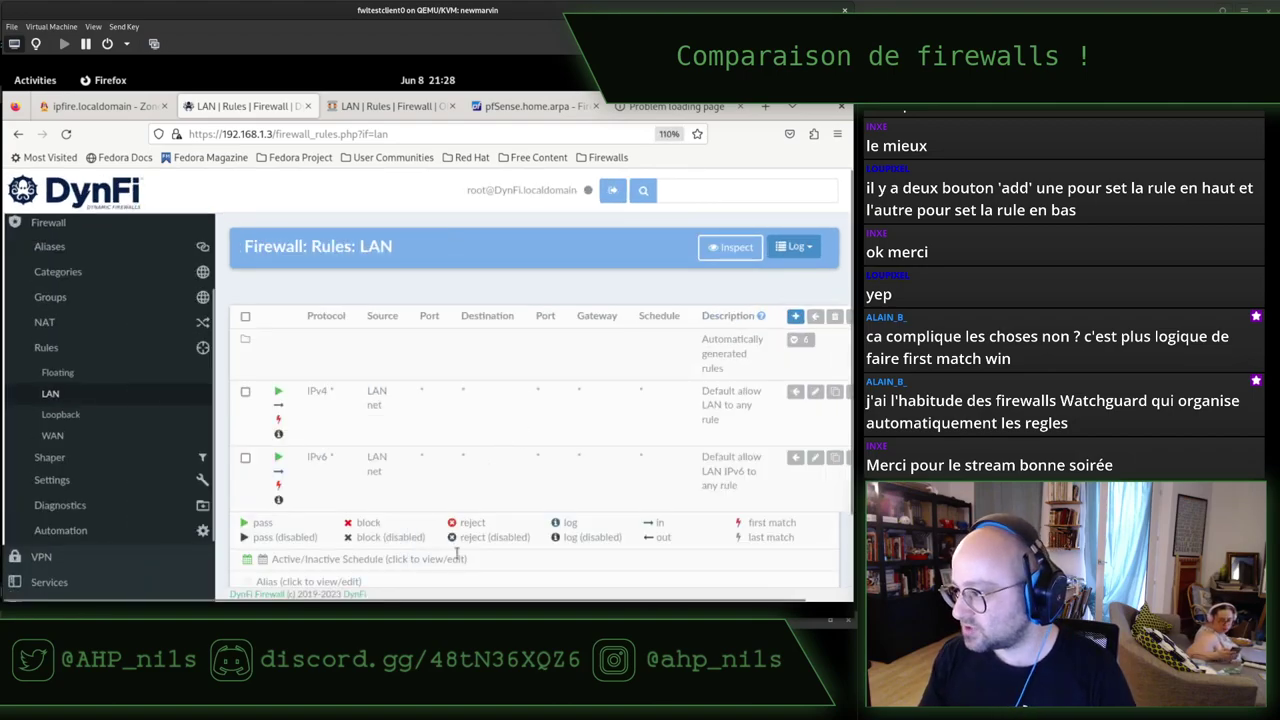
{"action": "scroll", "coordinate": [457, 560], "scroll_direction": "right", "scroll_amount": 1}
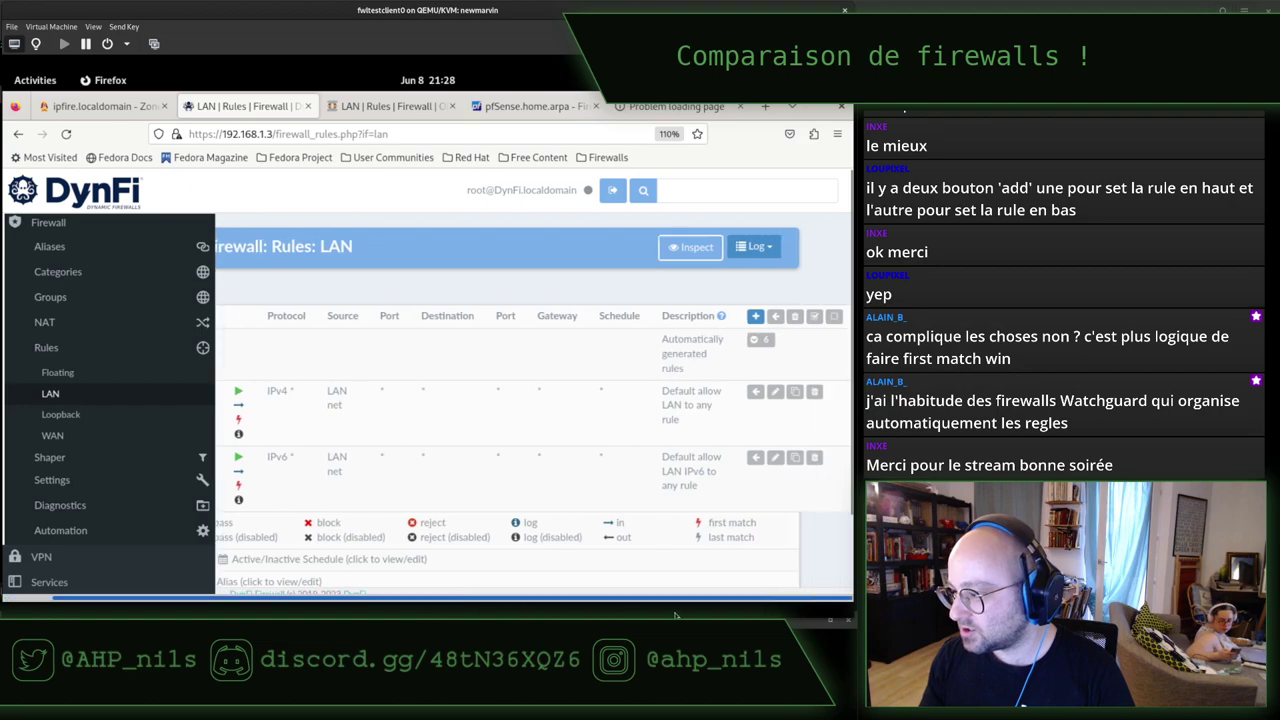
Add a new LAN firewall rule and set its action to Block.
{"action": "left_click", "coordinate": [757, 318]}
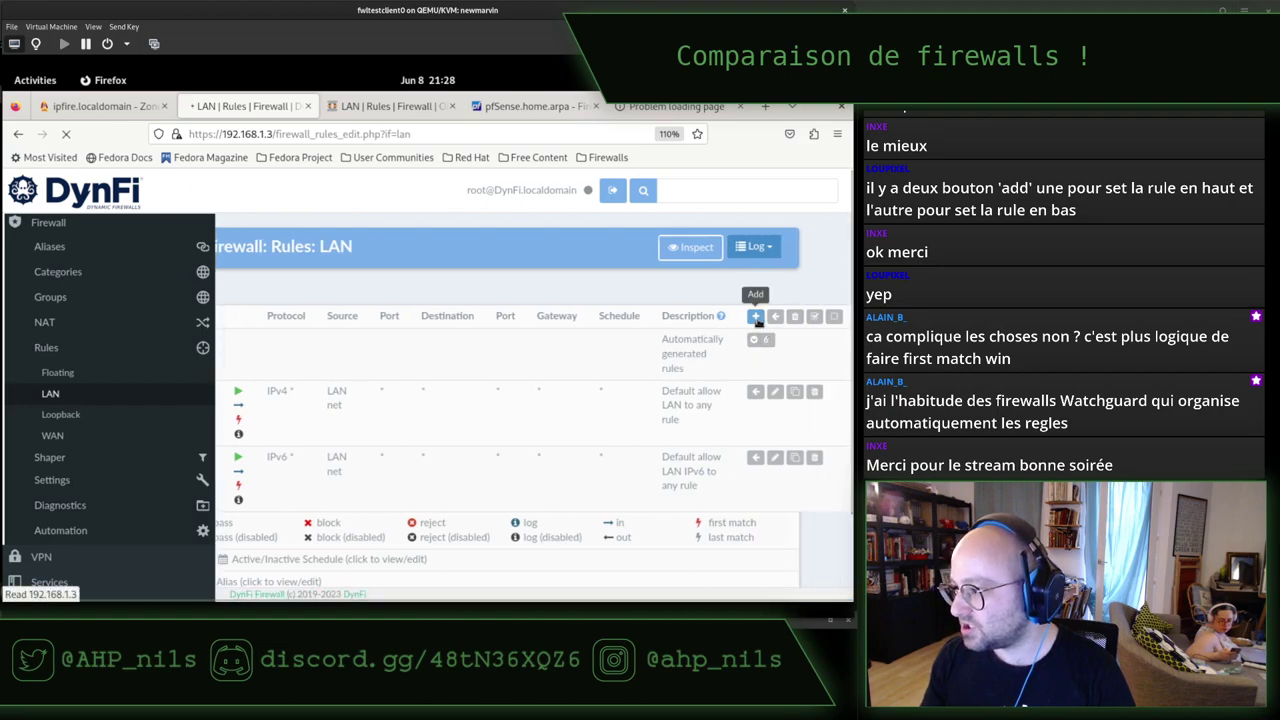
{"action": "scroll", "coordinate": [420, 337], "scroll_direction": "down", "scroll_amount": 3}
{"action": "scroll", "coordinate": [362, 338], "scroll_direction": "up", "scroll_amount": 3}
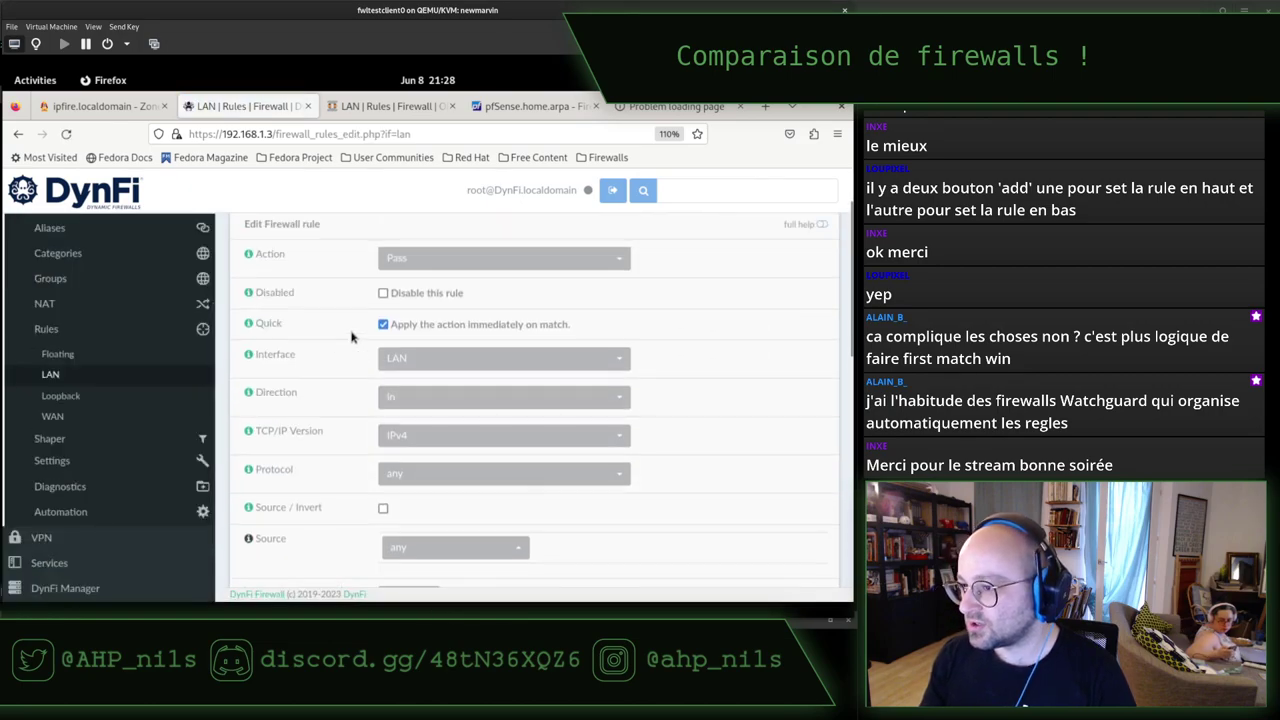
{"action": "left_click", "coordinate": [417, 338]}
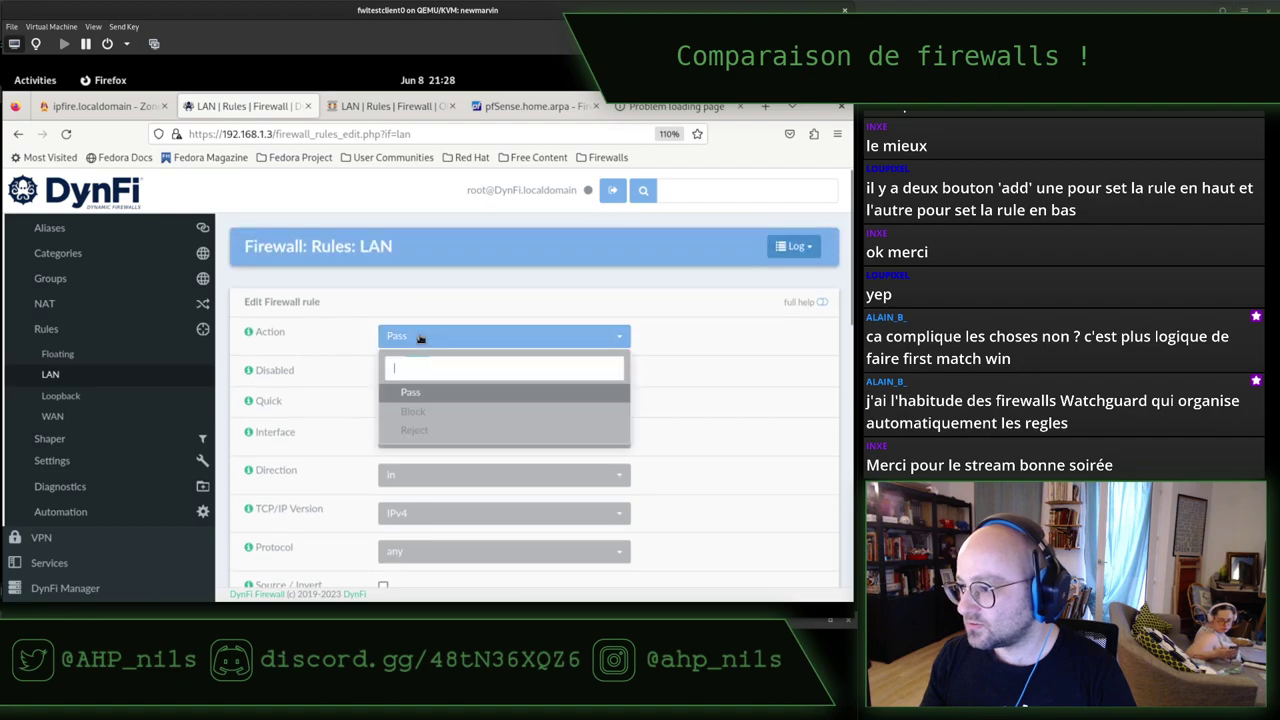
{"action": "left_click", "coordinate": [436, 413]}
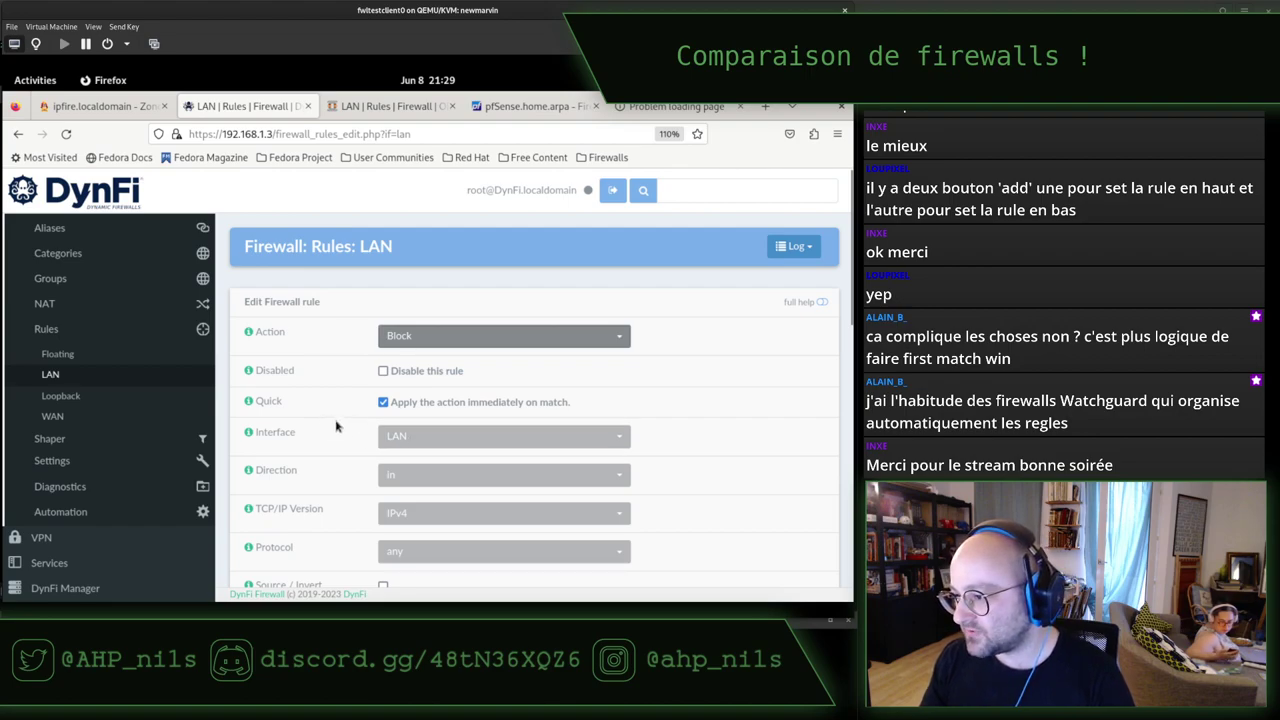
Set the rule's protocol to TCP and its source to LAN net.
{"action": "scroll", "coordinate": [352, 460], "scroll_direction": "down", "scroll_amount": 2}
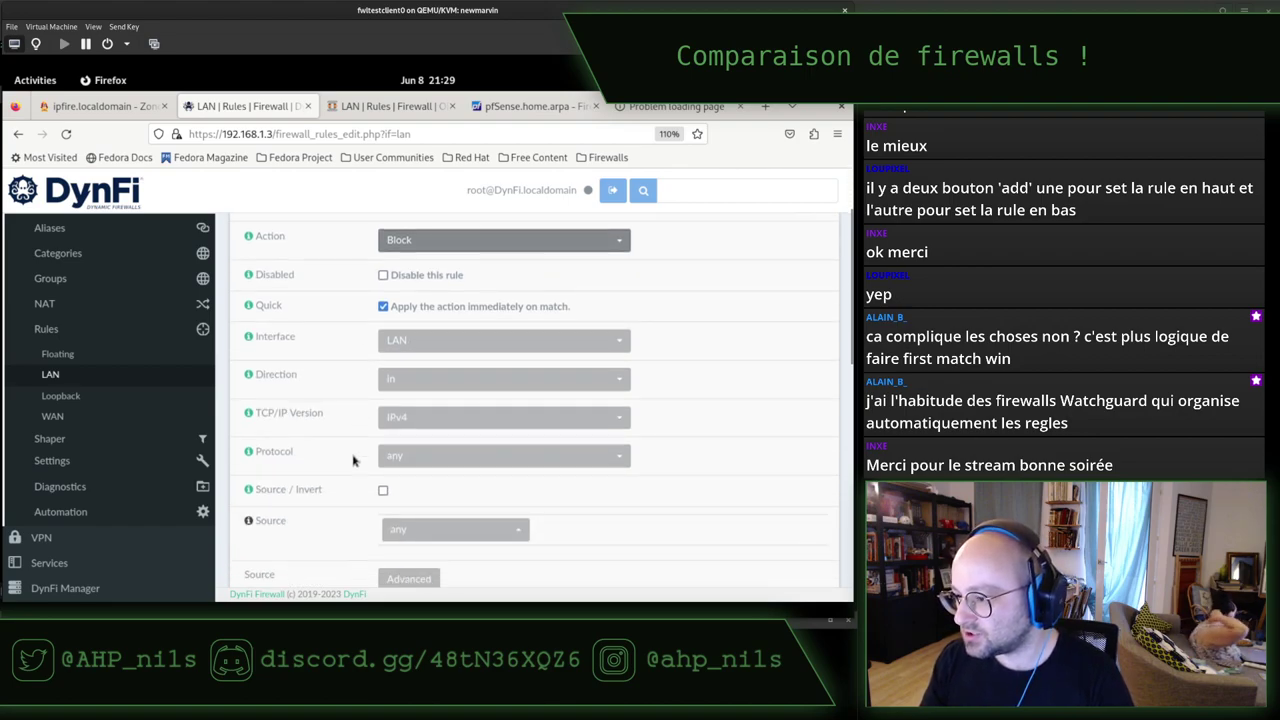
{"action": "scroll", "coordinate": [360, 432], "scroll_direction": "down", "scroll_amount": 2}
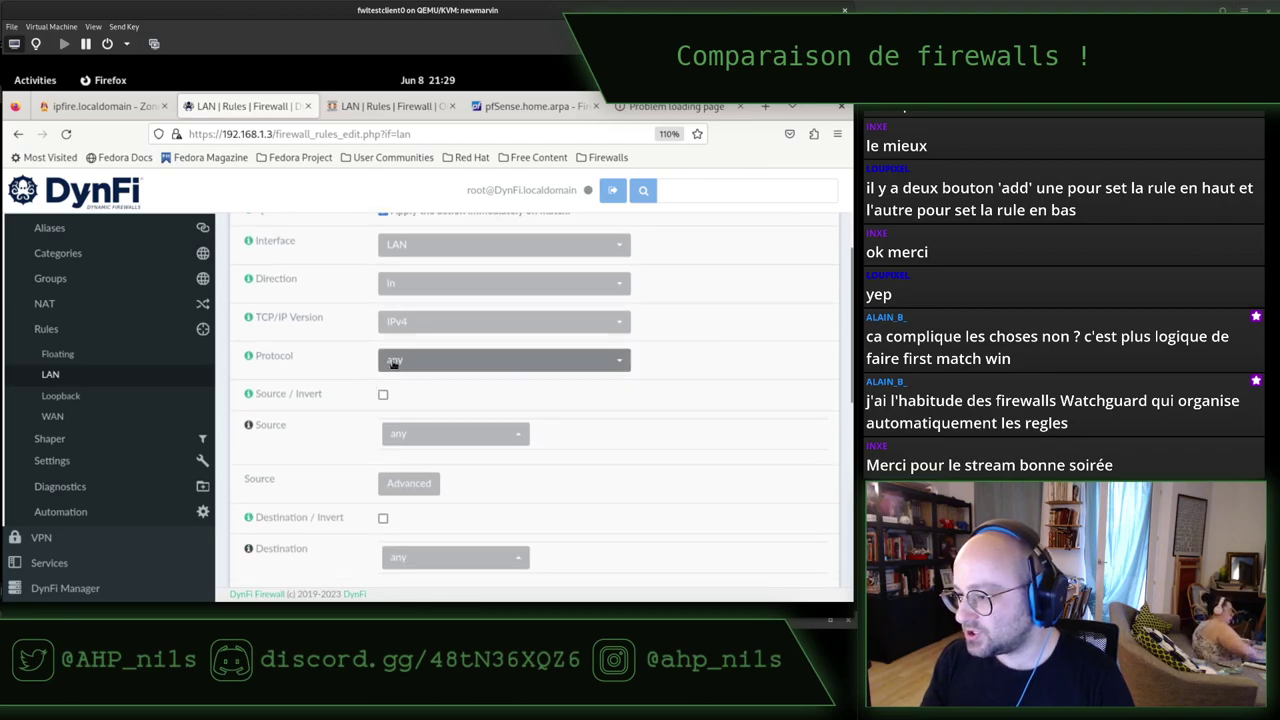
{"action": "left_click", "coordinate": [392, 362]}
{"action": "left_click", "coordinate": [362, 446]}
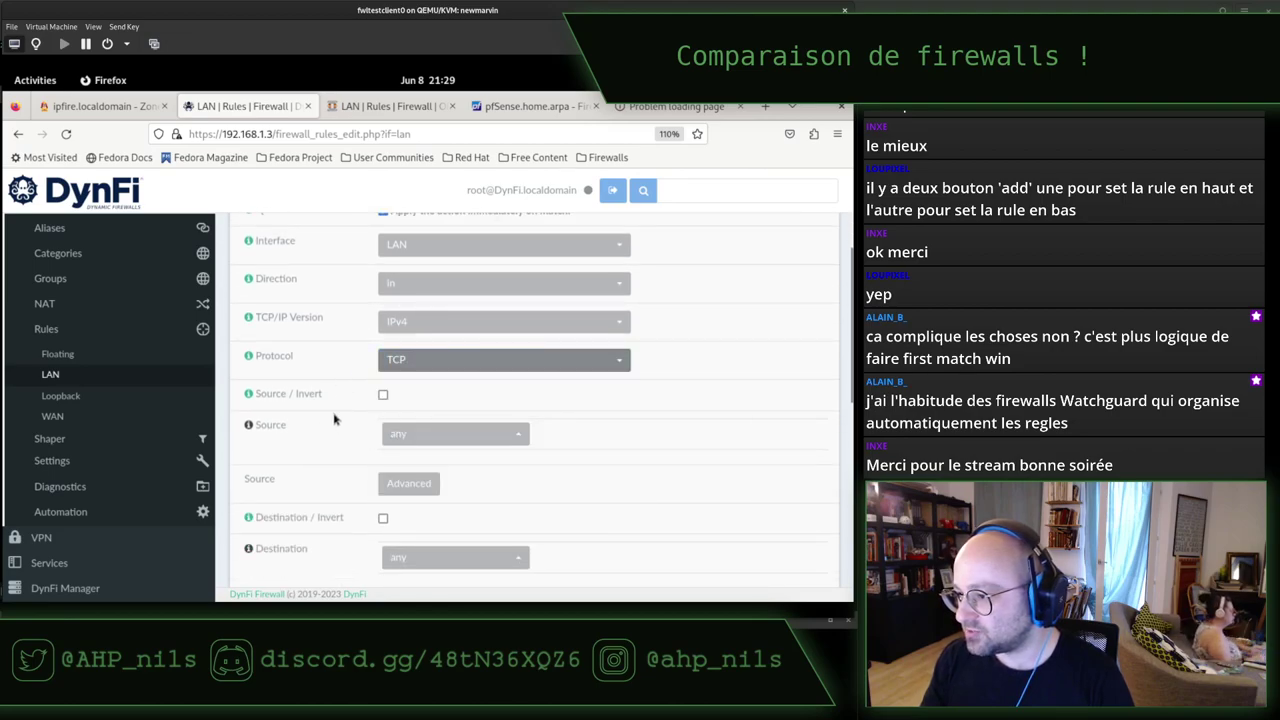
{"action": "left_click", "coordinate": [413, 438]}
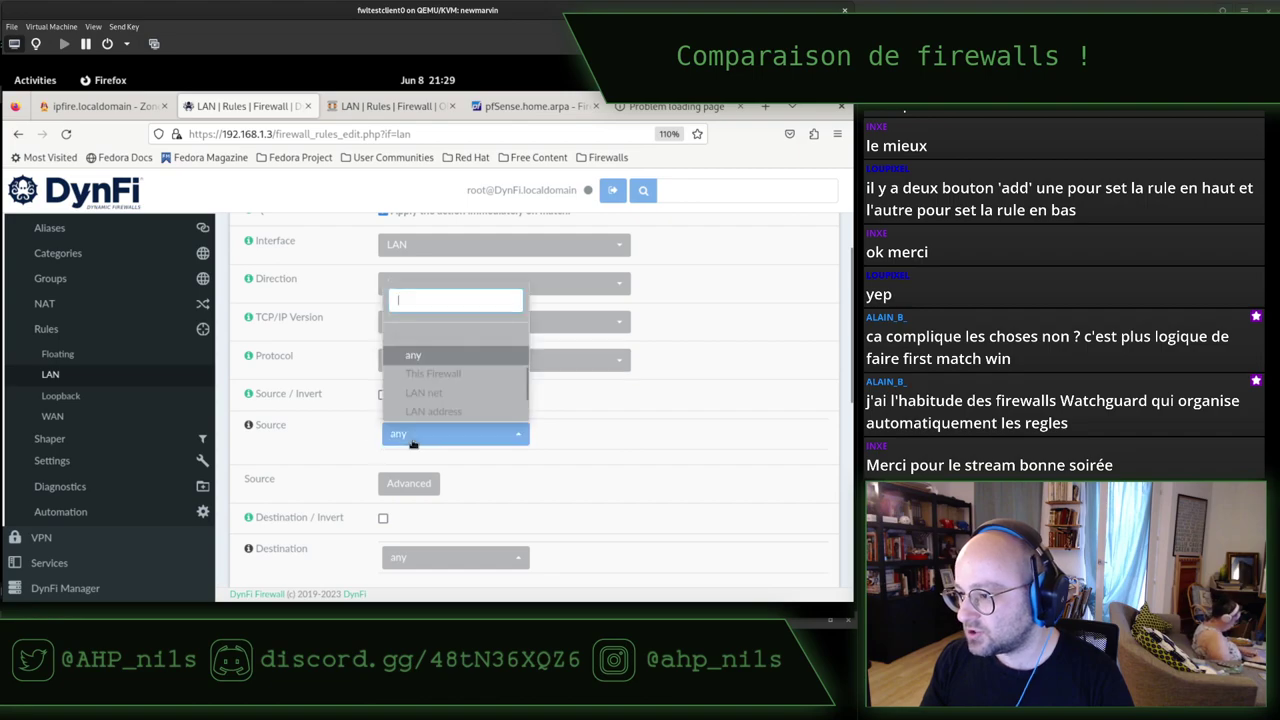
{"action": "left_click", "coordinate": [424, 392]}
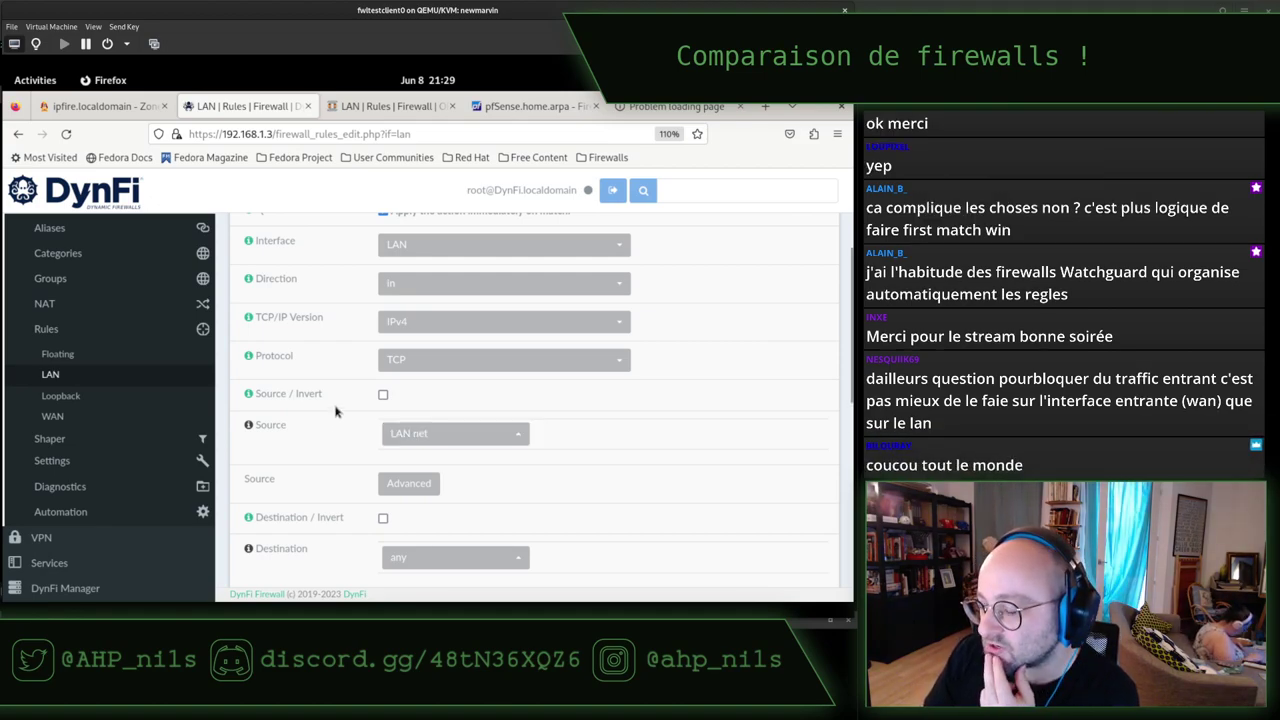
Scroll down the new rule form and open the Destination choices.
{"action": "scroll", "coordinate": [336, 411], "scroll_direction": "down", "scroll_amount": 2}
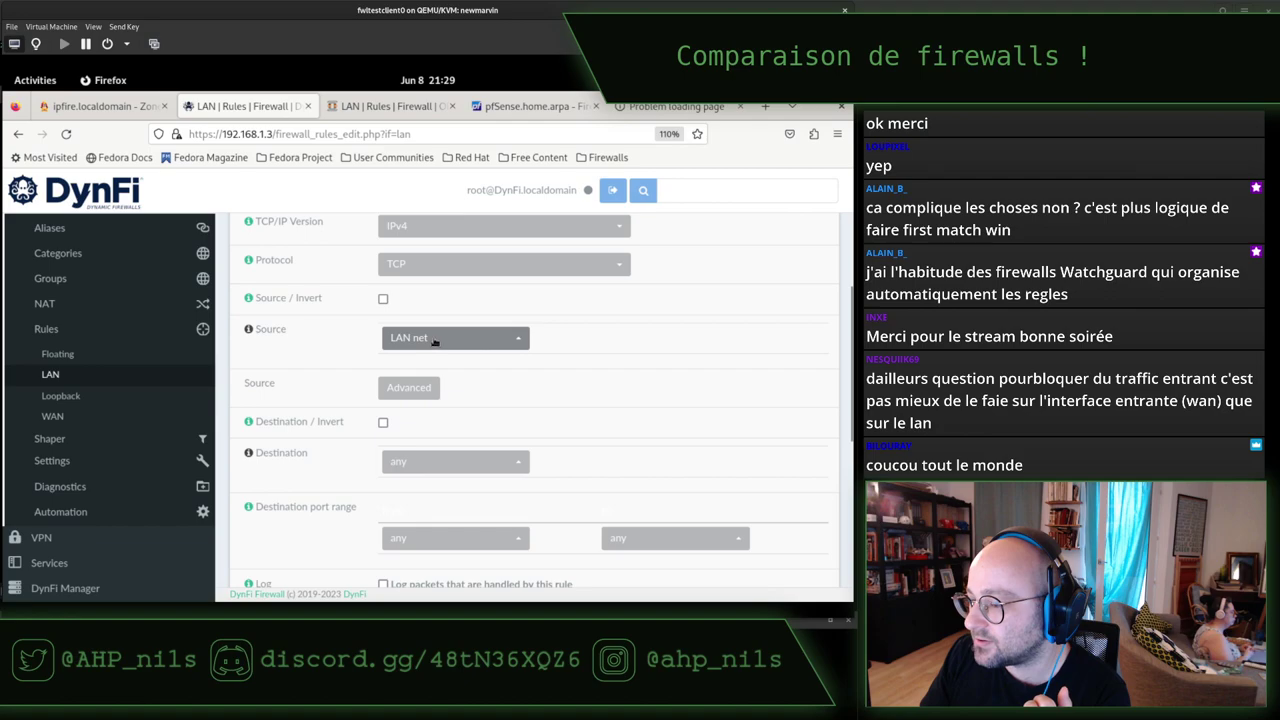
{"action": "scroll", "coordinate": [345, 393], "scroll_direction": "down", "scroll_amount": 1}
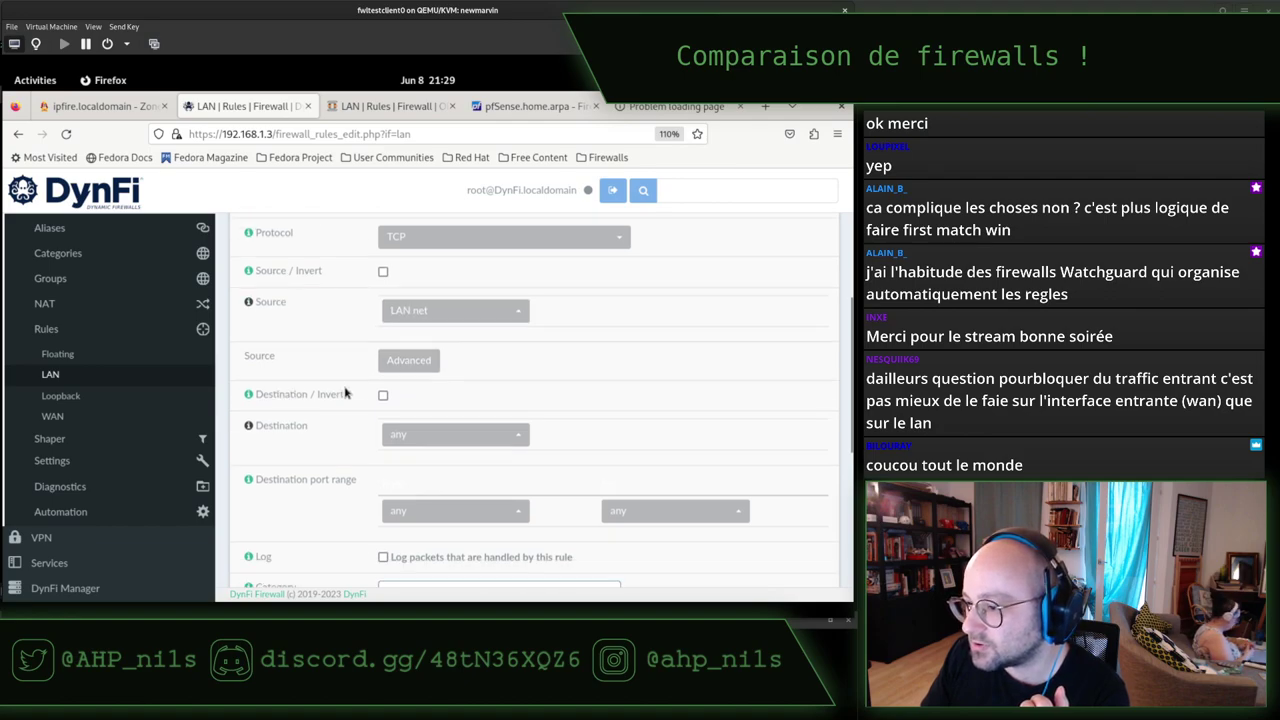
{"action": "scroll", "coordinate": [345, 390], "scroll_direction": "down", "scroll_amount": 1}
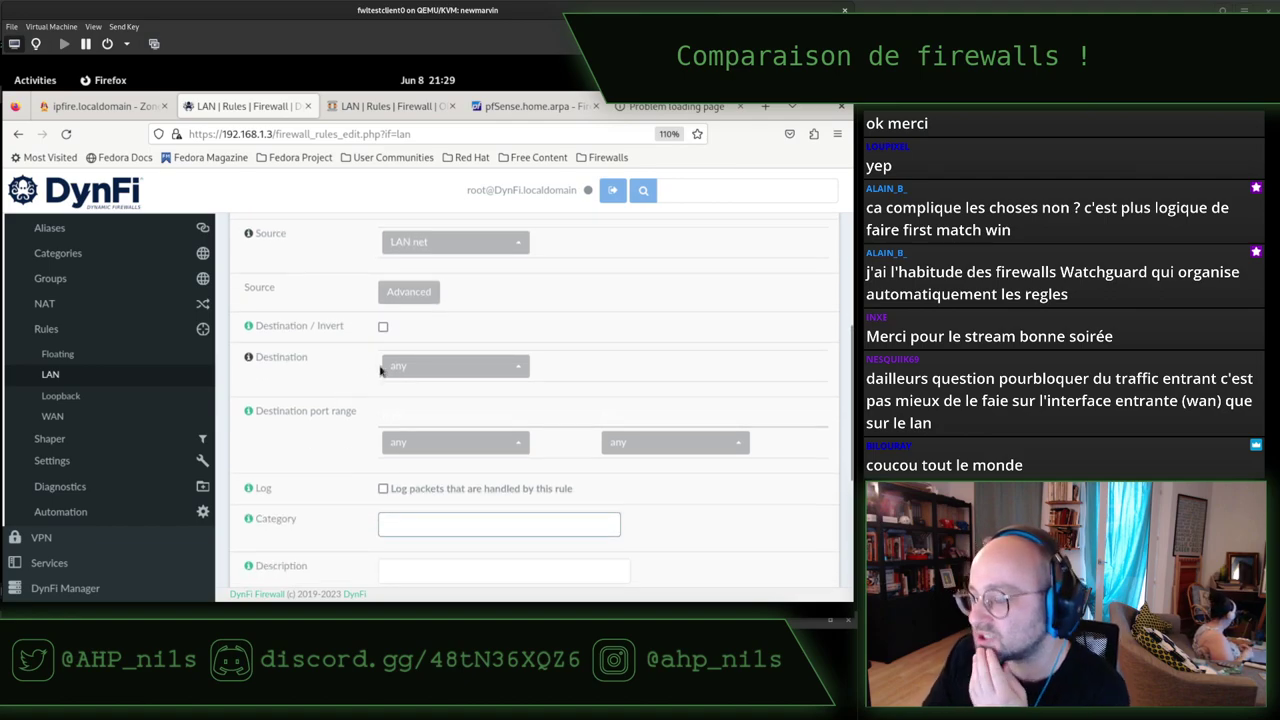
{"action": "left_click", "coordinate": [420, 370]}
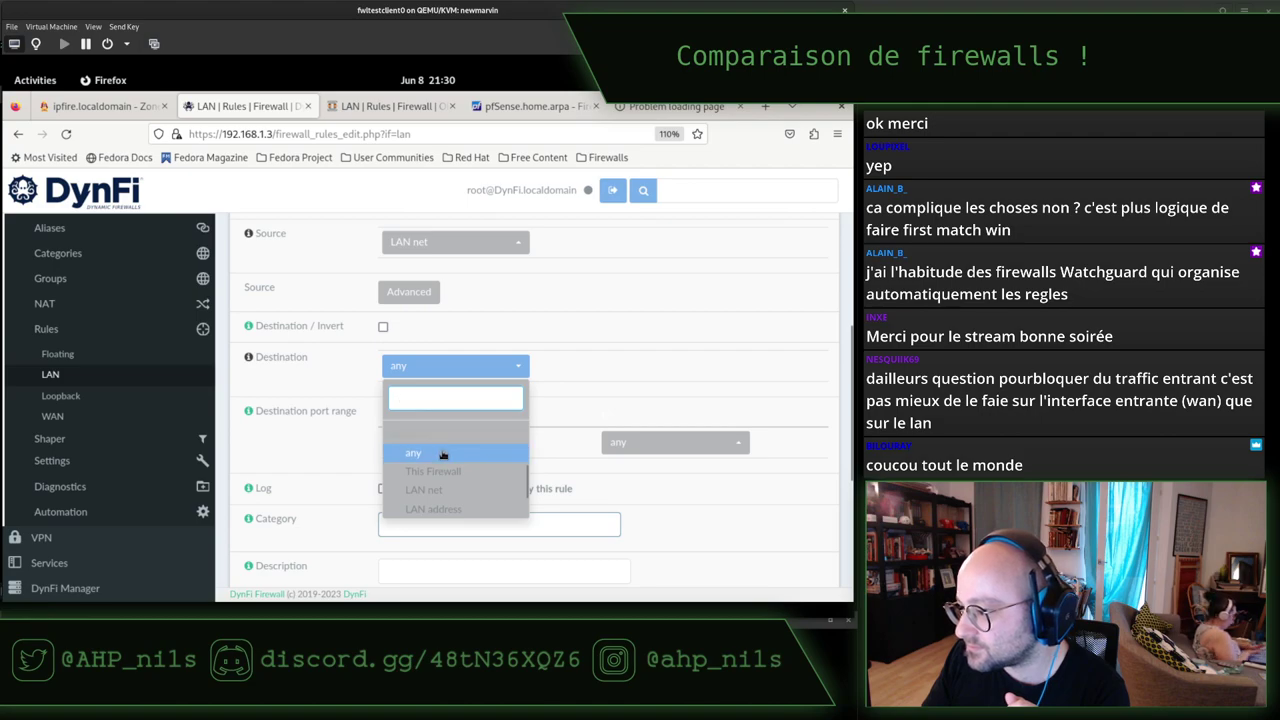
Set the destination to the single host 192.168.122.122 with a /32 prefix.
{"action": "scroll", "coordinate": [446, 440], "scroll_direction": "down", "scroll_amount": 2}
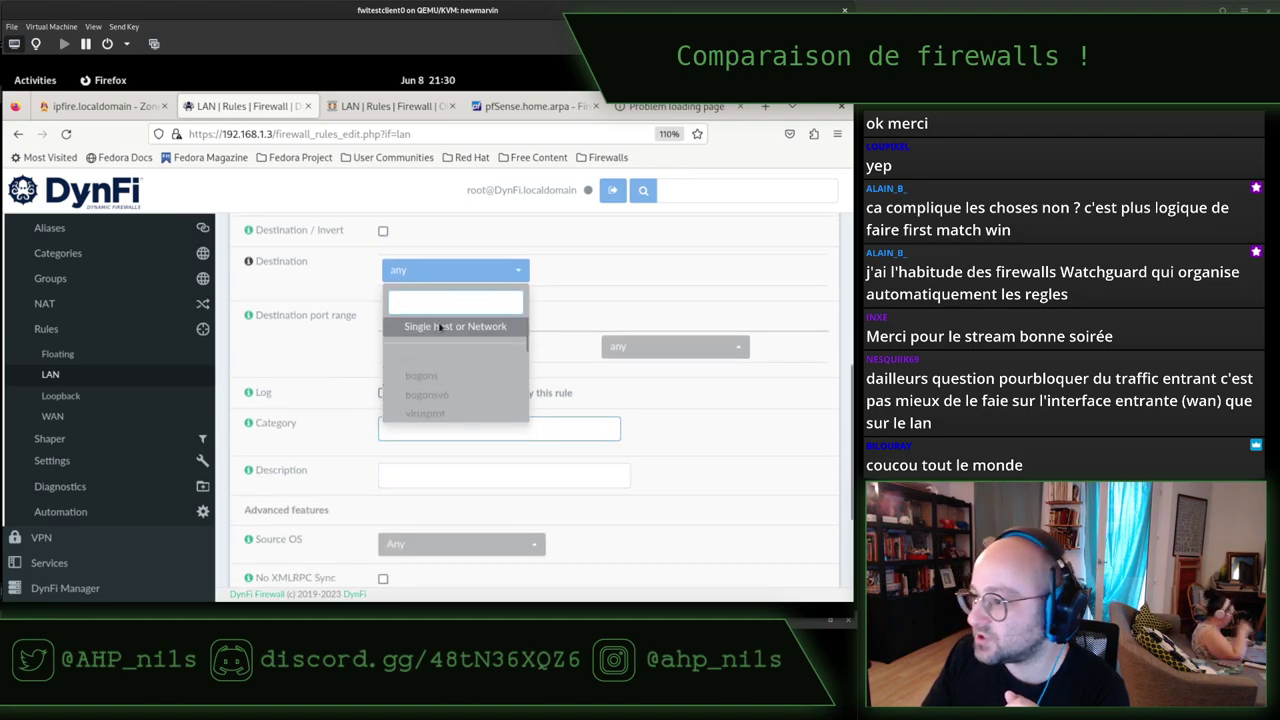
{"action": "left_click", "coordinate": [441, 327]}
{"action": "left_click", "coordinate": [423, 300]}
{"action": "double_click", "coordinate": [423, 300]}
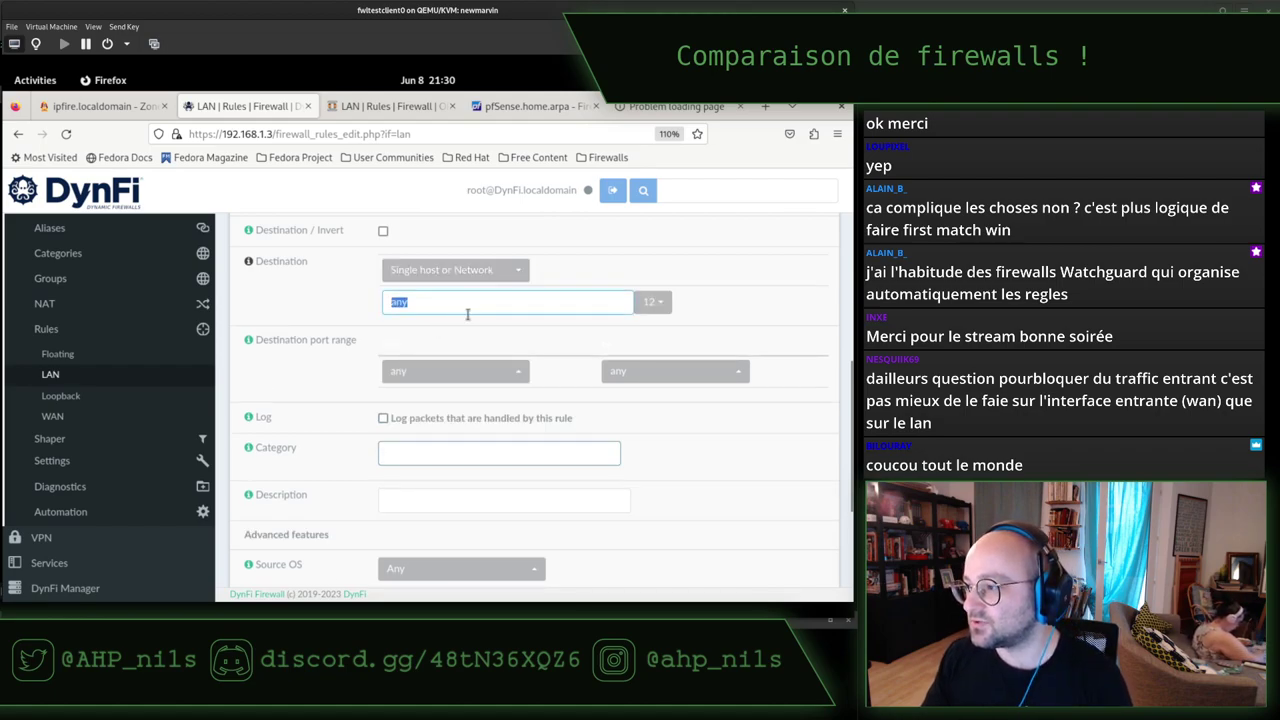
{"action": "type", "text": "192"}
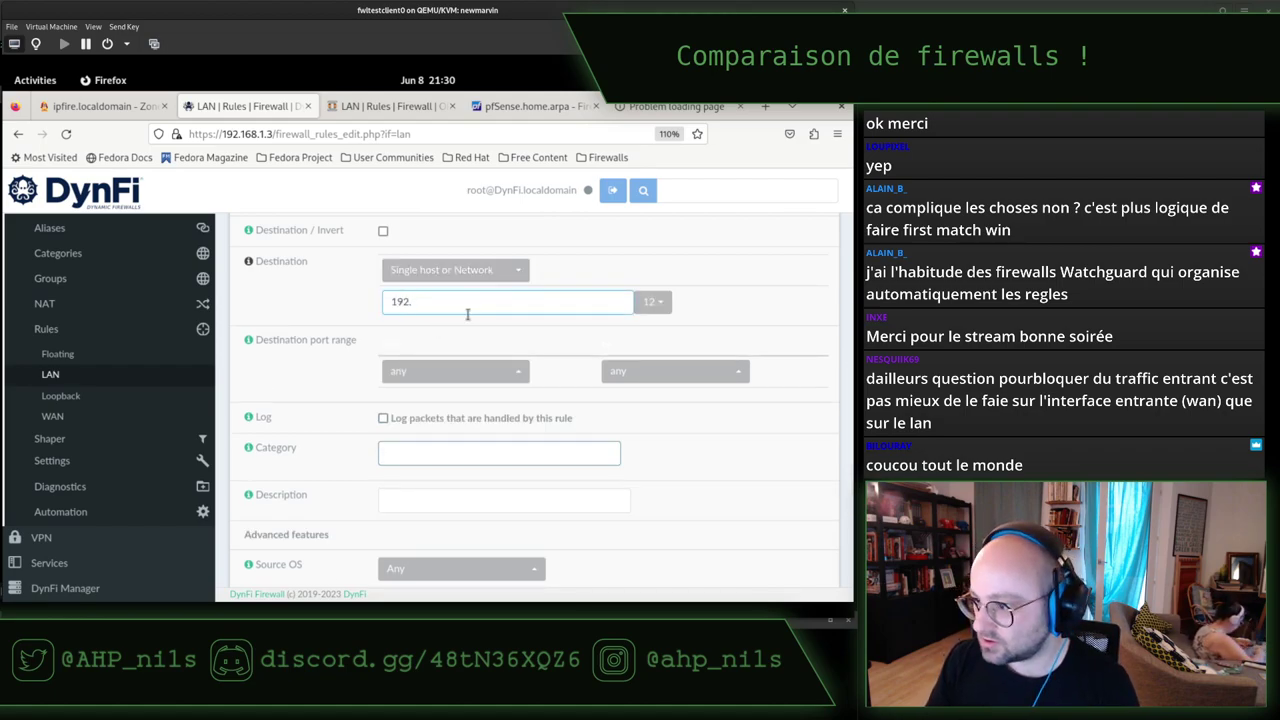
{"action": "type", "text": ".168.122.122"}
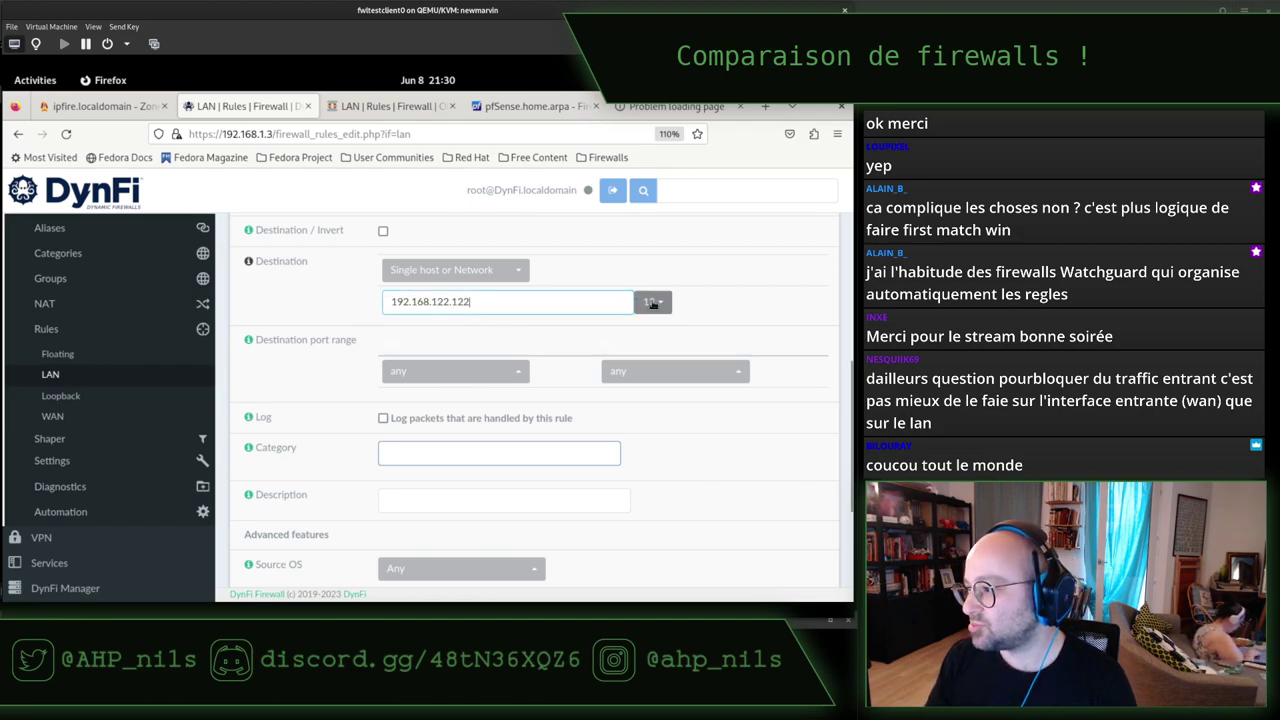
{"action": "left_click", "coordinate": [651, 302]}
{"action": "left_click", "coordinate": [653, 330]}
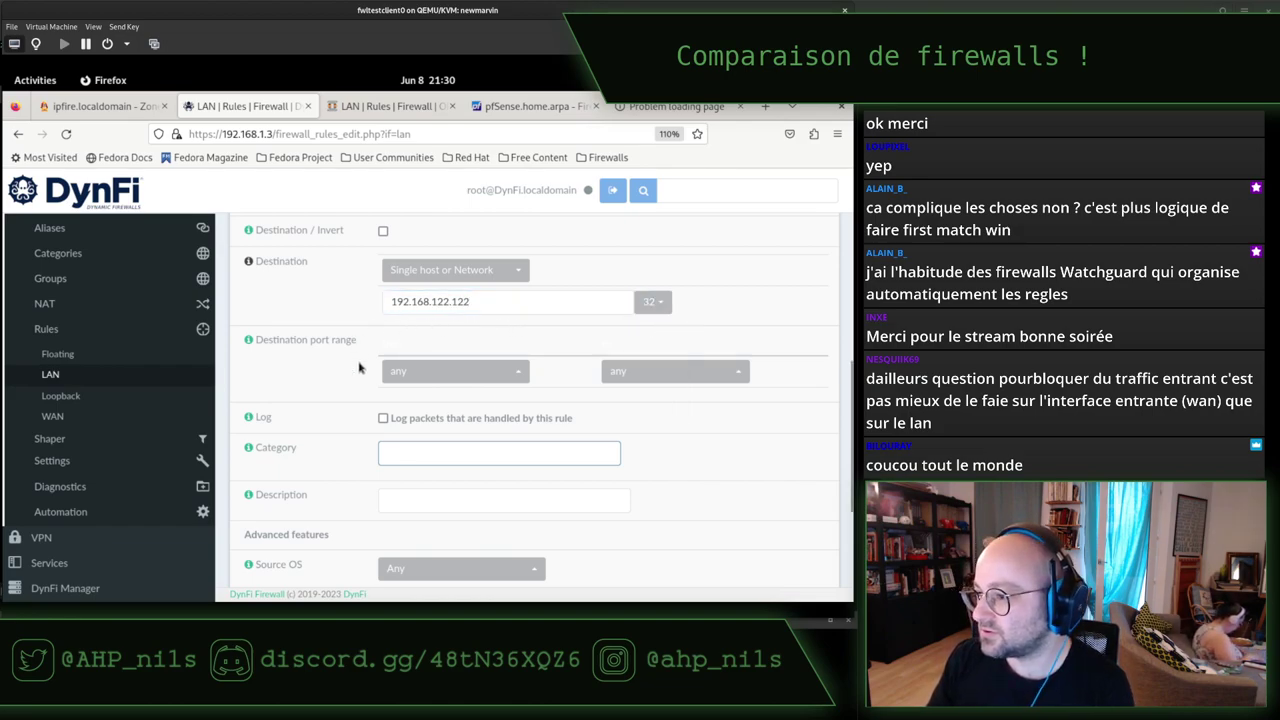
Inspect the hidden from/to labels above the destination port range fields.
{"action": "left_click", "coordinate": [422, 372]}
{"action": "left_click", "coordinate": [409, 346]}
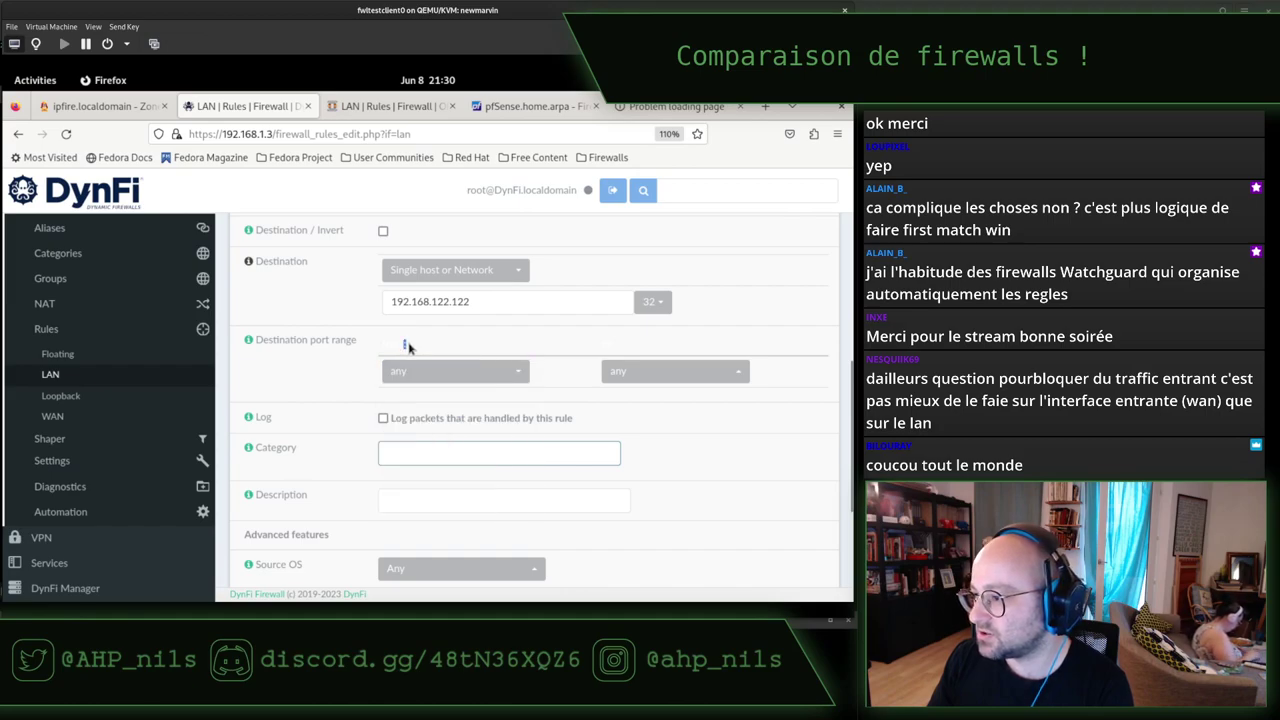
{"action": "double_click", "coordinate": [400, 343]}
{"action": "left_click", "coordinate": [636, 342]}
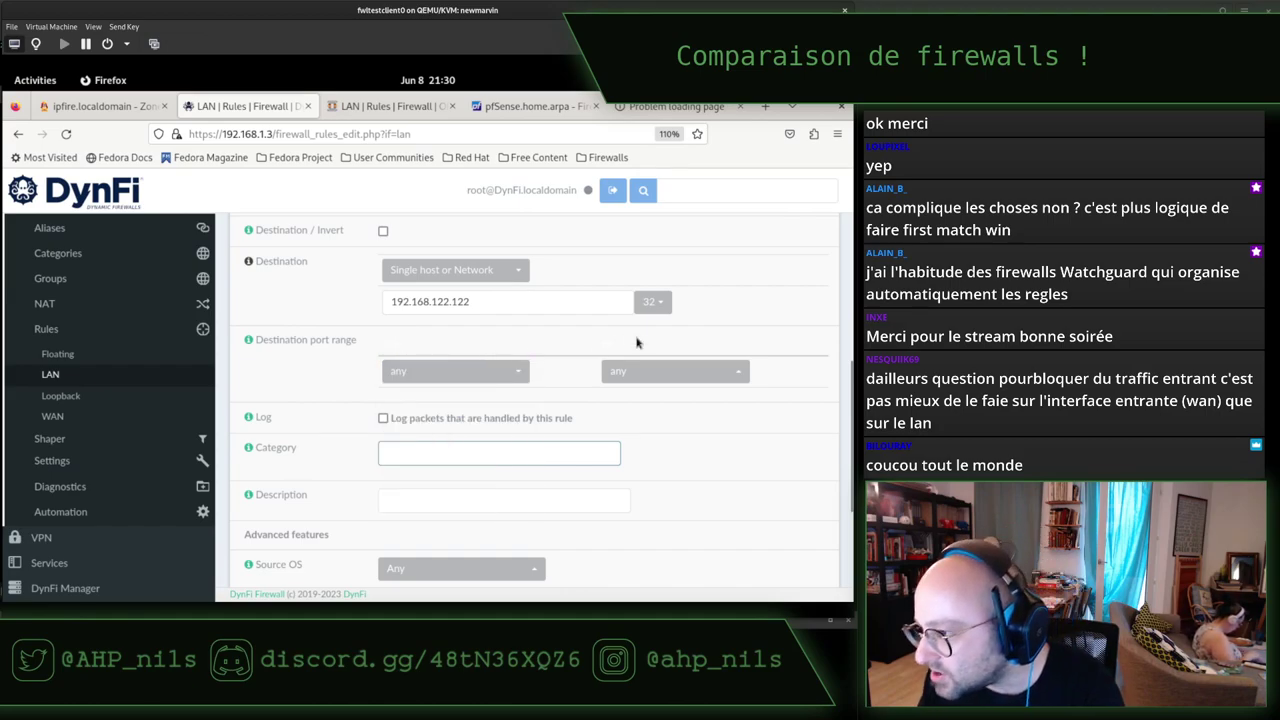
{"action": "double_click", "coordinate": [607, 344]}
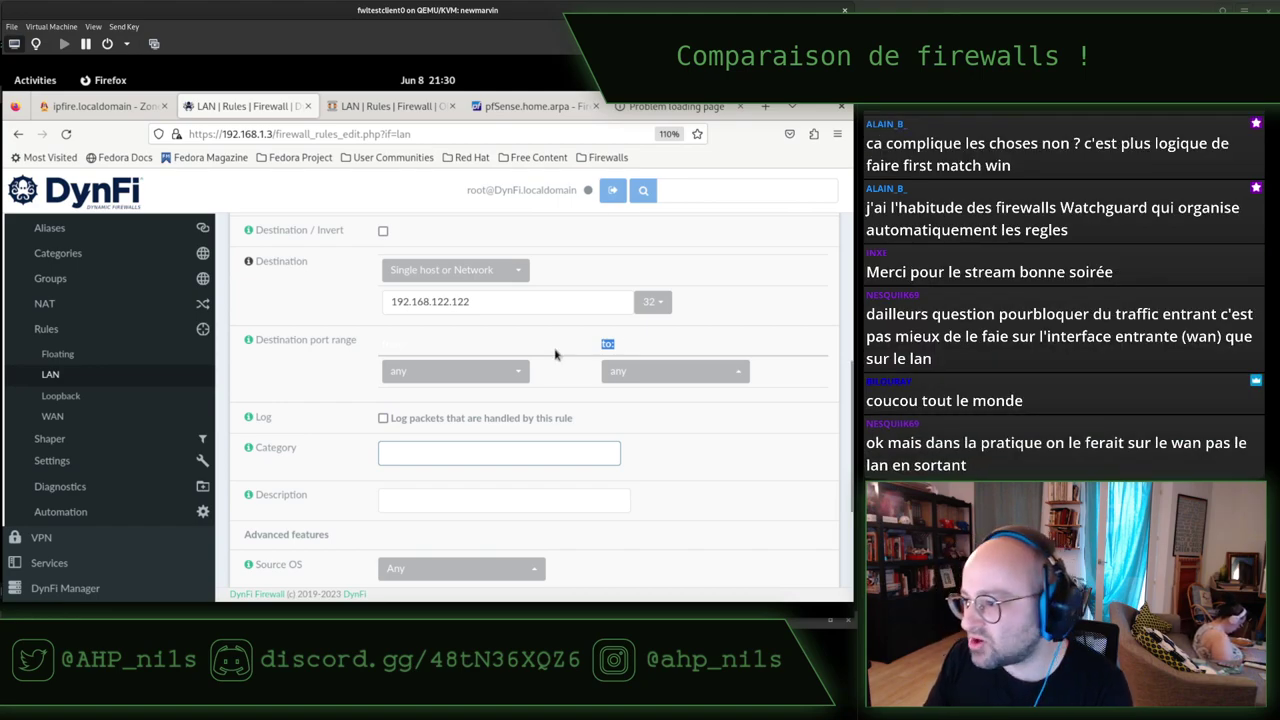
{"action": "double_click", "coordinate": [430, 348]}
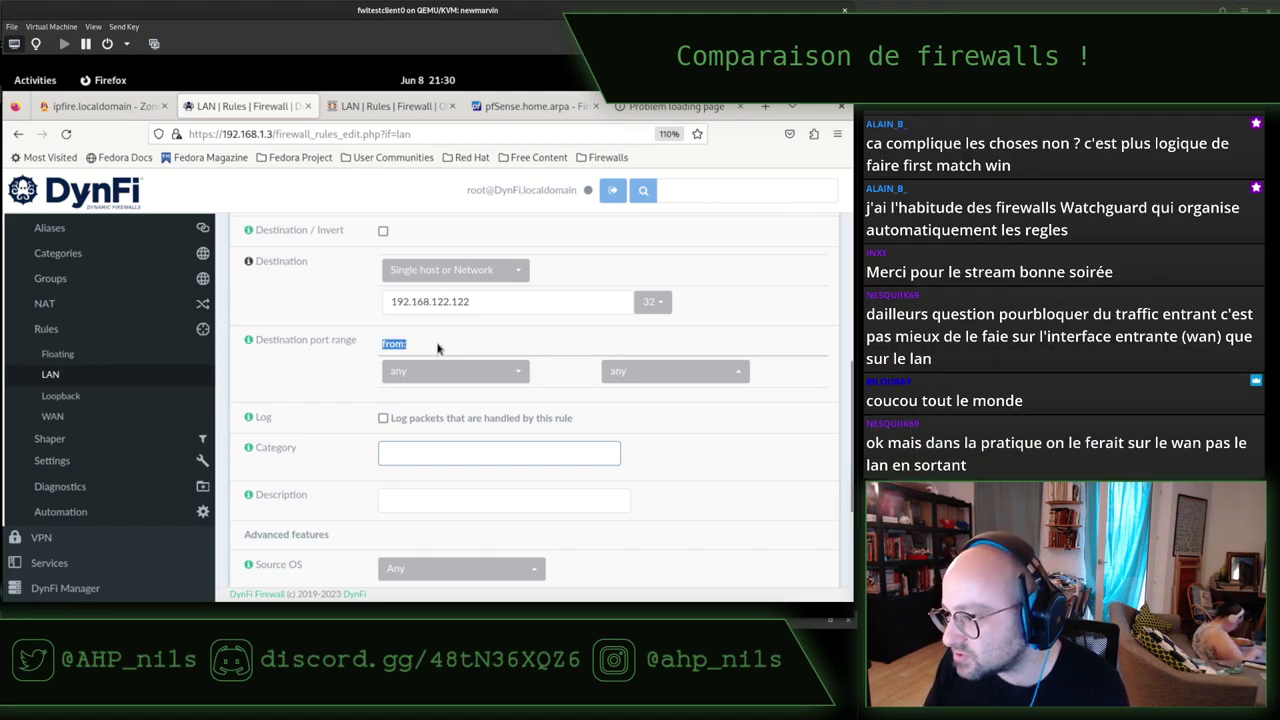
{"action": "left_click", "coordinate": [421, 233]}
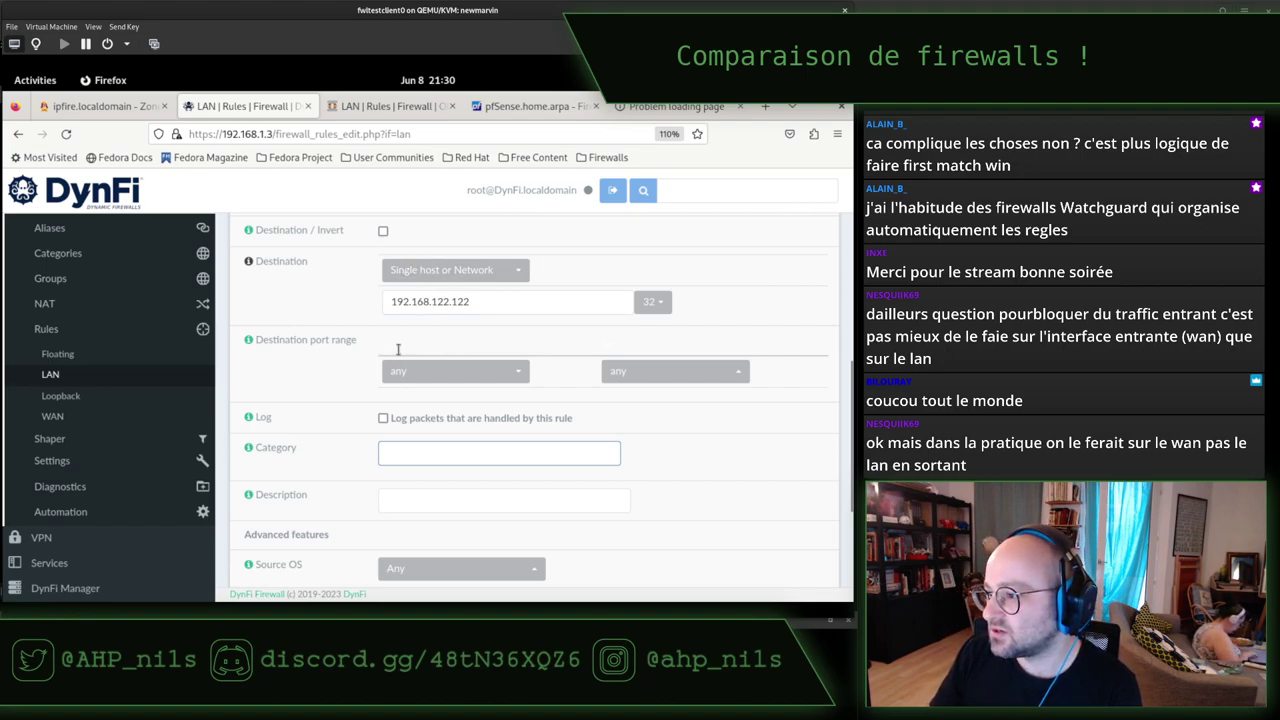
{"action": "double_click", "coordinate": [397, 345]}
{"action": "double_click", "coordinate": [605, 343]}
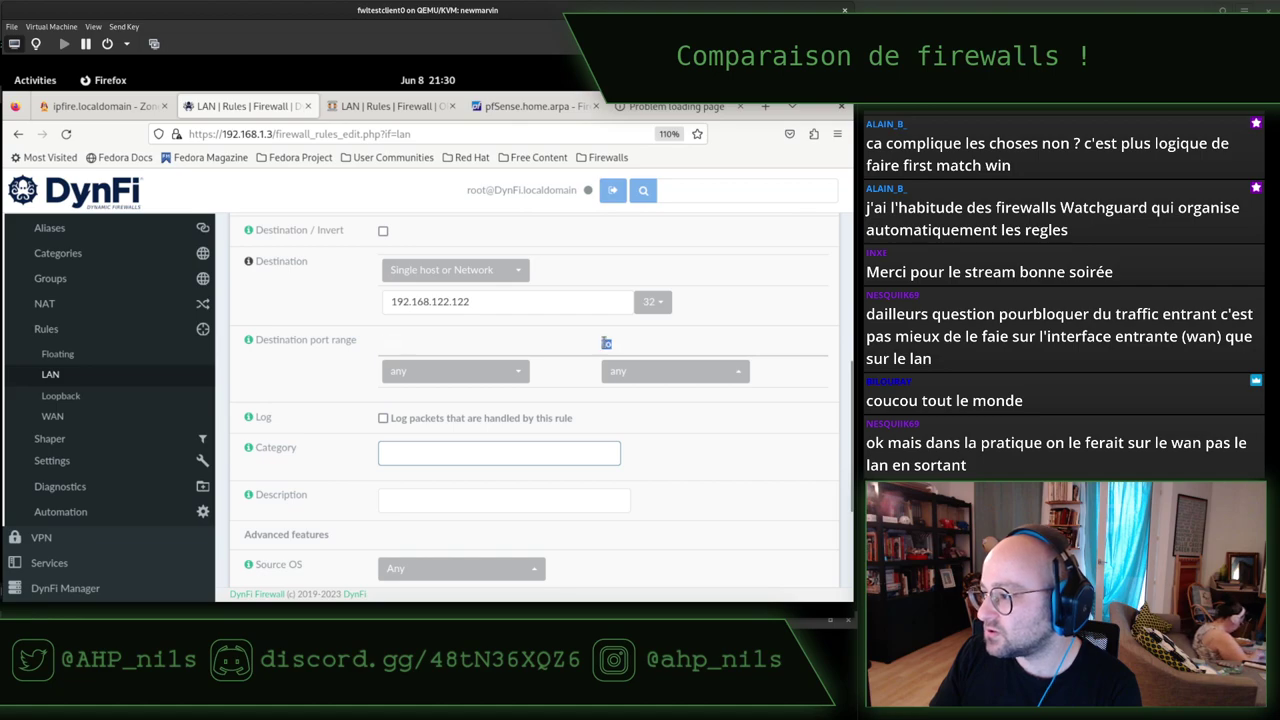
Set the destination port range start to the custom value 9090.
{"action": "left_click", "coordinate": [463, 374]}
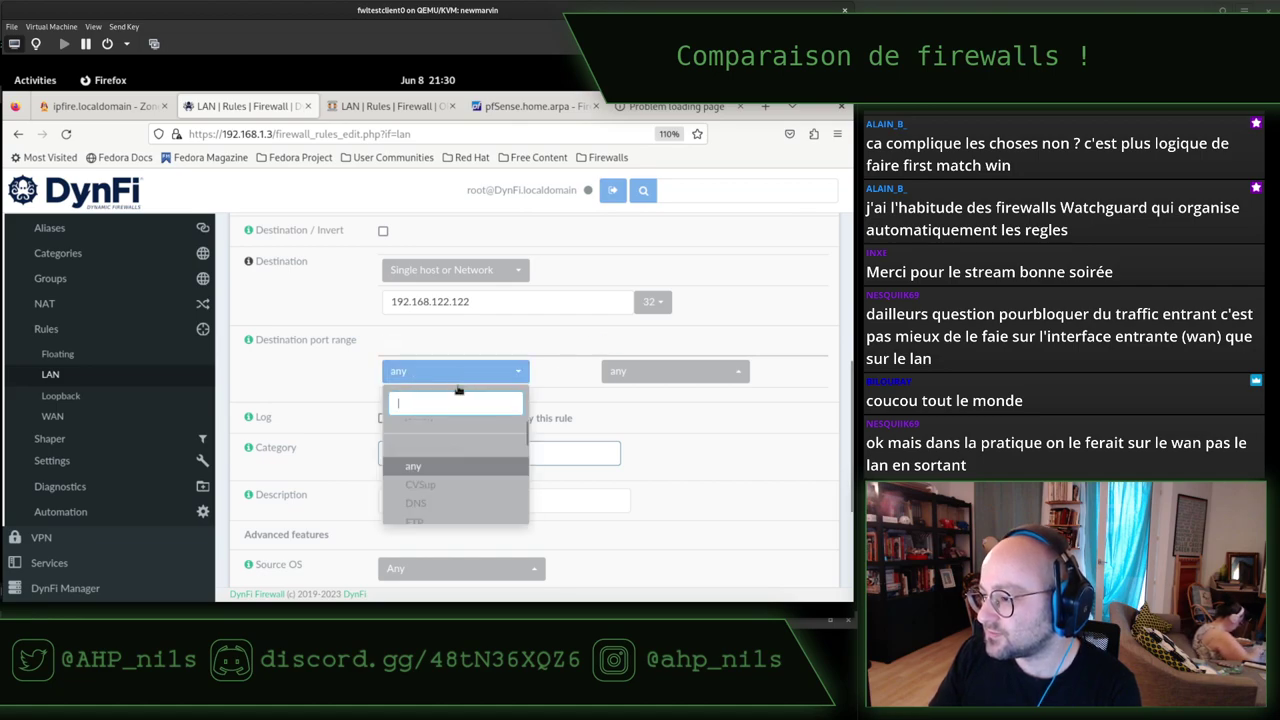
{"action": "scroll", "coordinate": [450, 450], "scroll_direction": "up", "scroll_amount": 2}
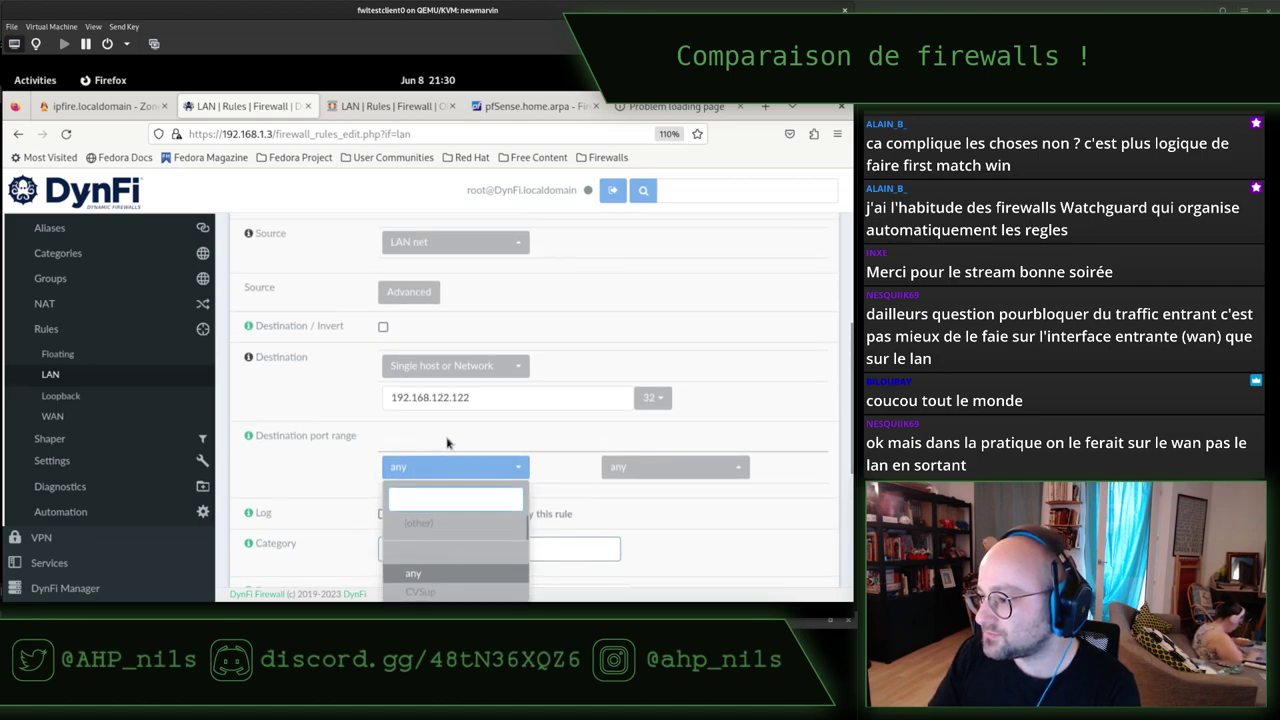
{"action": "left_click", "coordinate": [449, 525]}
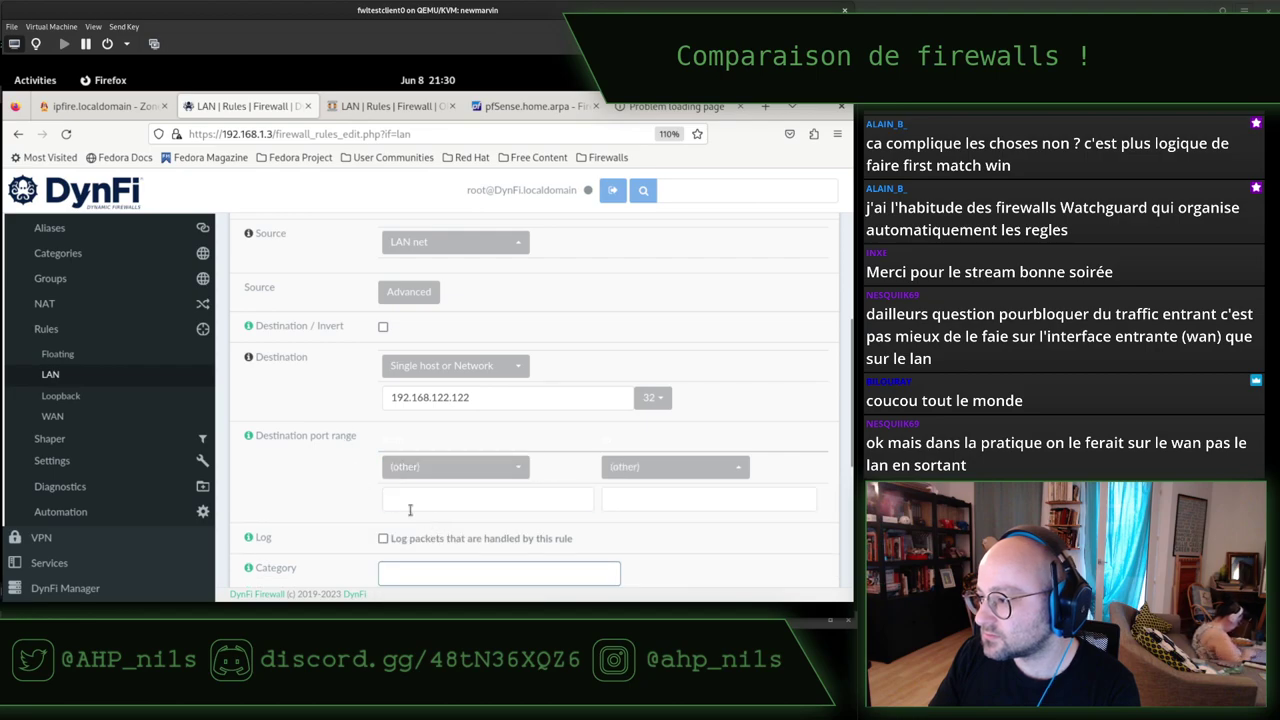
{"action": "left_click", "coordinate": [425, 503]}
{"action": "type", "text": "9090"}
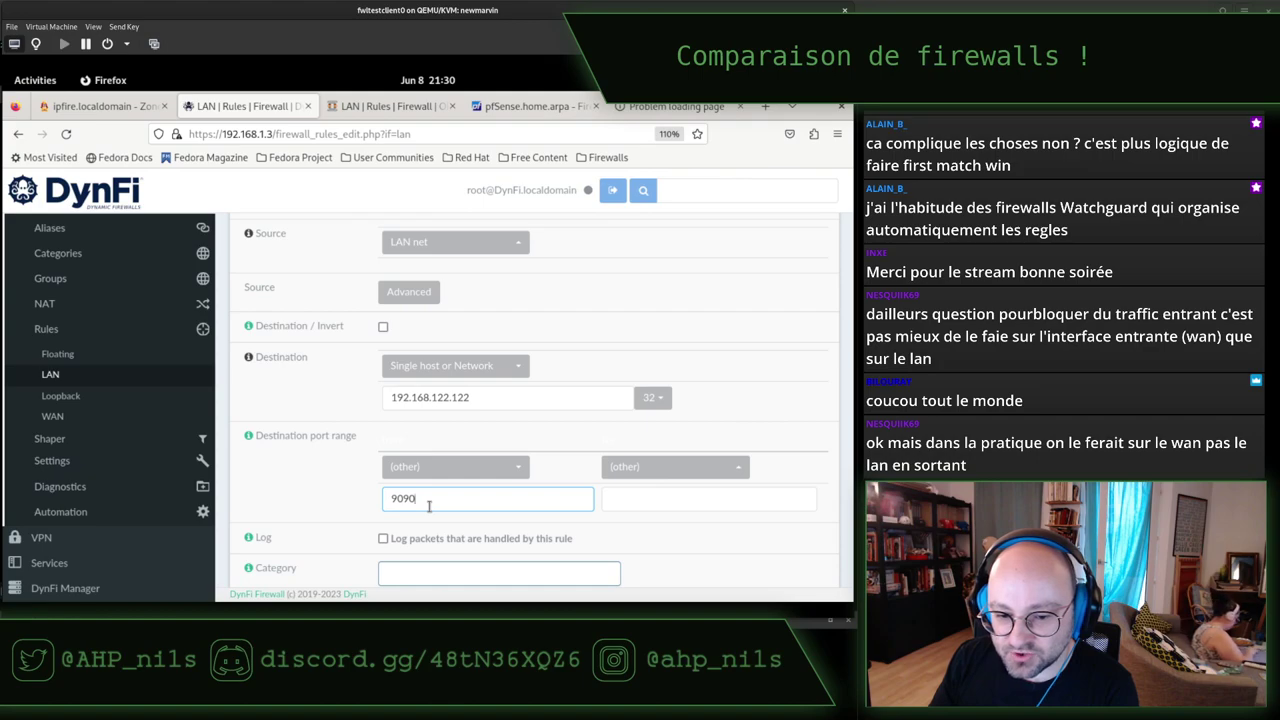
{"action": "left_click", "coordinate": [318, 490]}
{"action": "scroll", "coordinate": [323, 486], "scroll_direction": "down", "scroll_amount": 2}
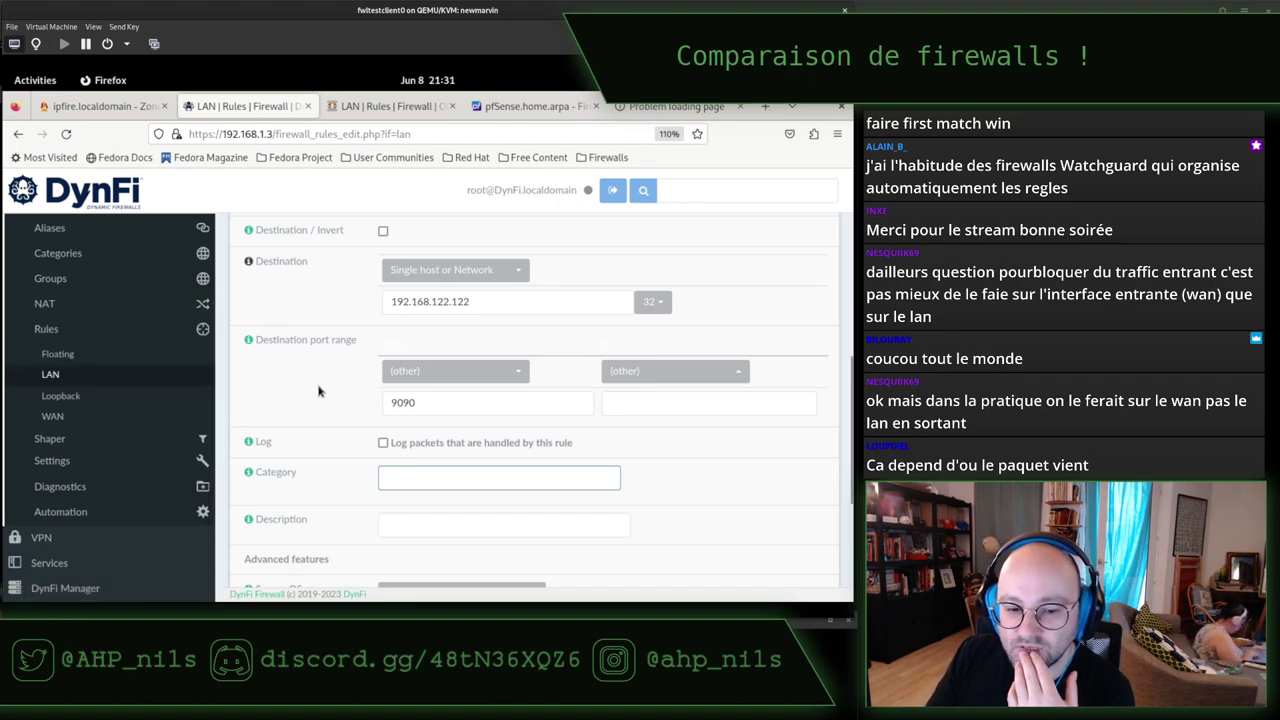
{"action": "scroll", "coordinate": [316, 397], "scroll_direction": "down", "scroll_amount": 2}
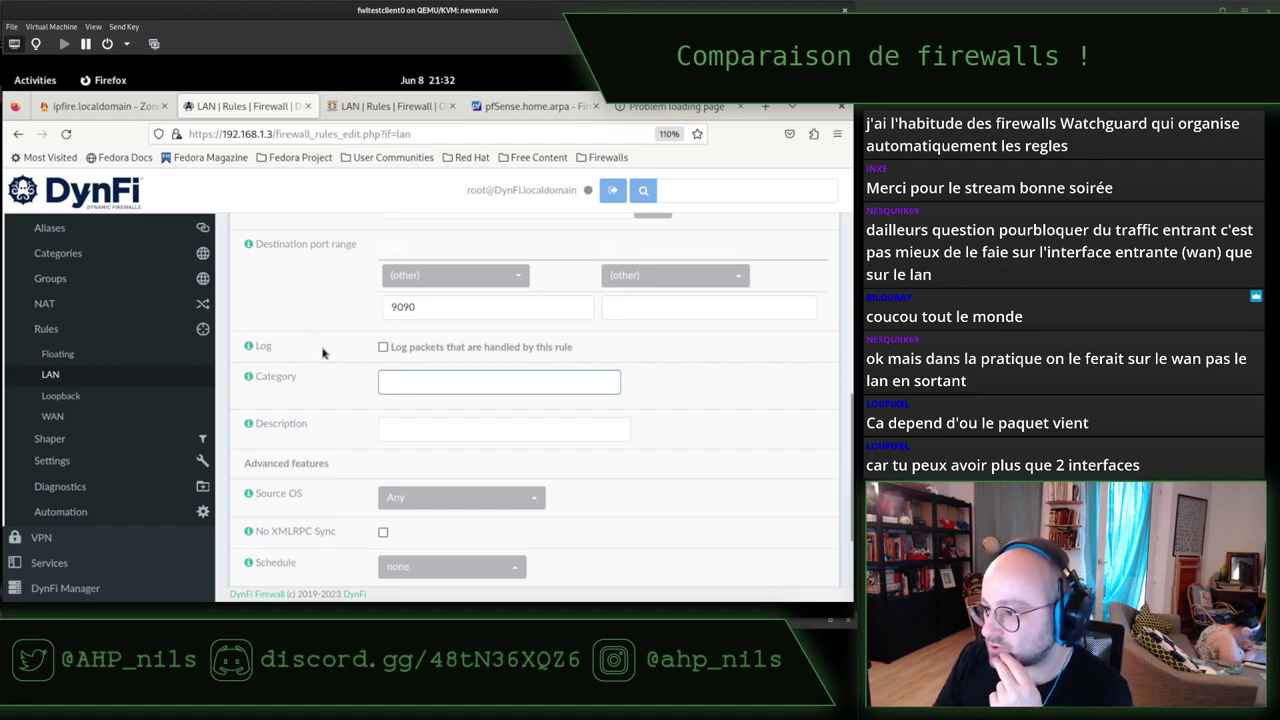
Enable logging of packets handled by the new block rule.
{"action": "left_click", "coordinate": [383, 348]}
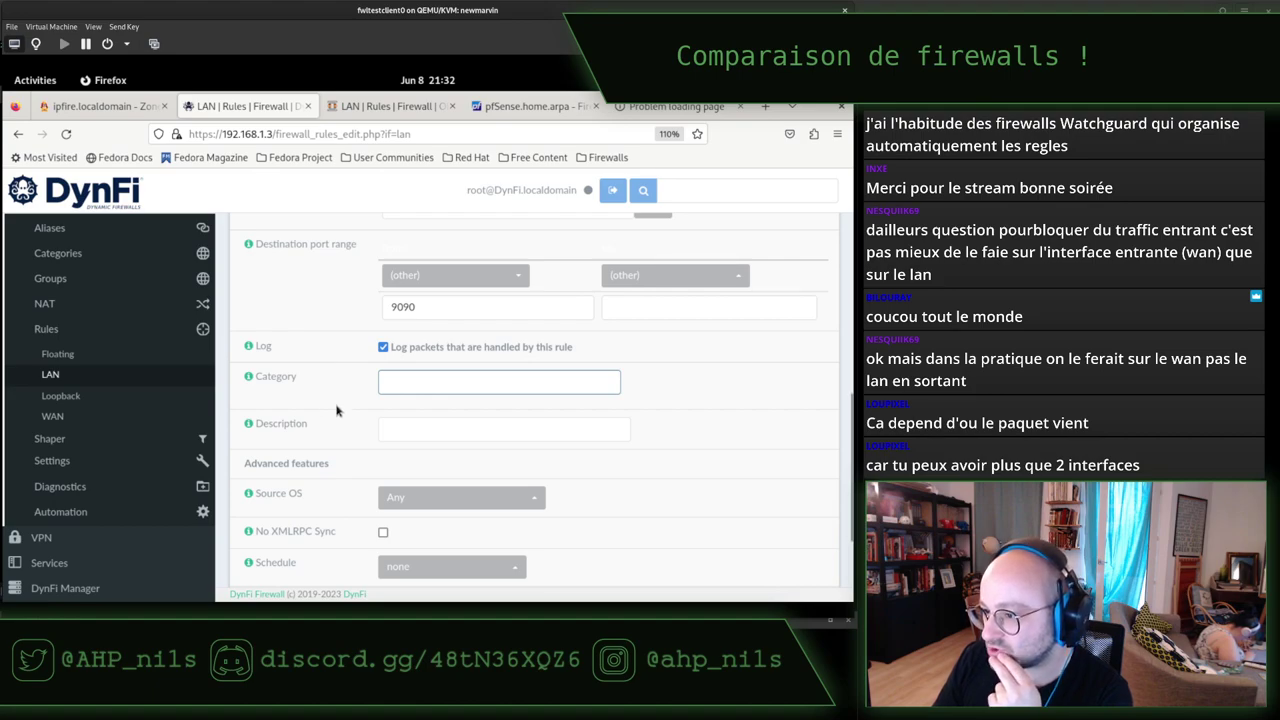
{"action": "scroll", "coordinate": [336, 410], "scroll_direction": "down", "scroll_amount": 2}
{"action": "scroll", "coordinate": [336, 410], "scroll_direction": "down", "scroll_amount": 1}
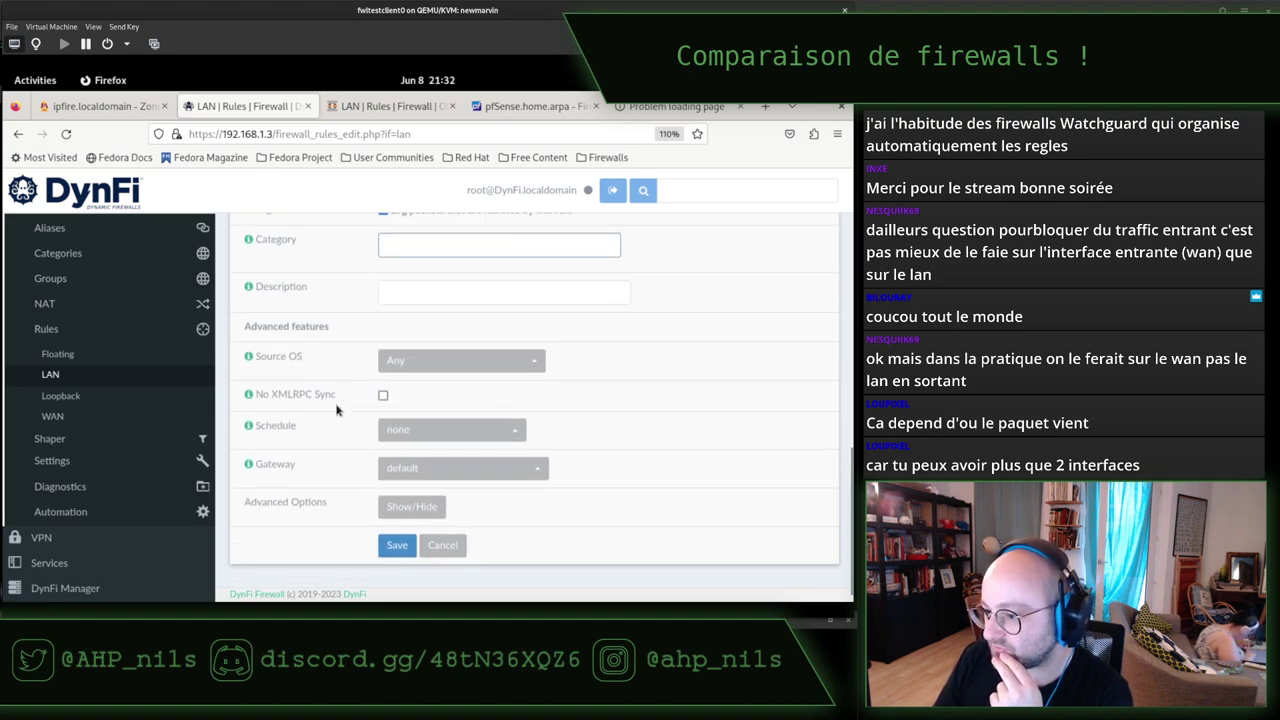
{"action": "scroll", "coordinate": [333, 430], "scroll_direction": "down", "scroll_amount": 5}
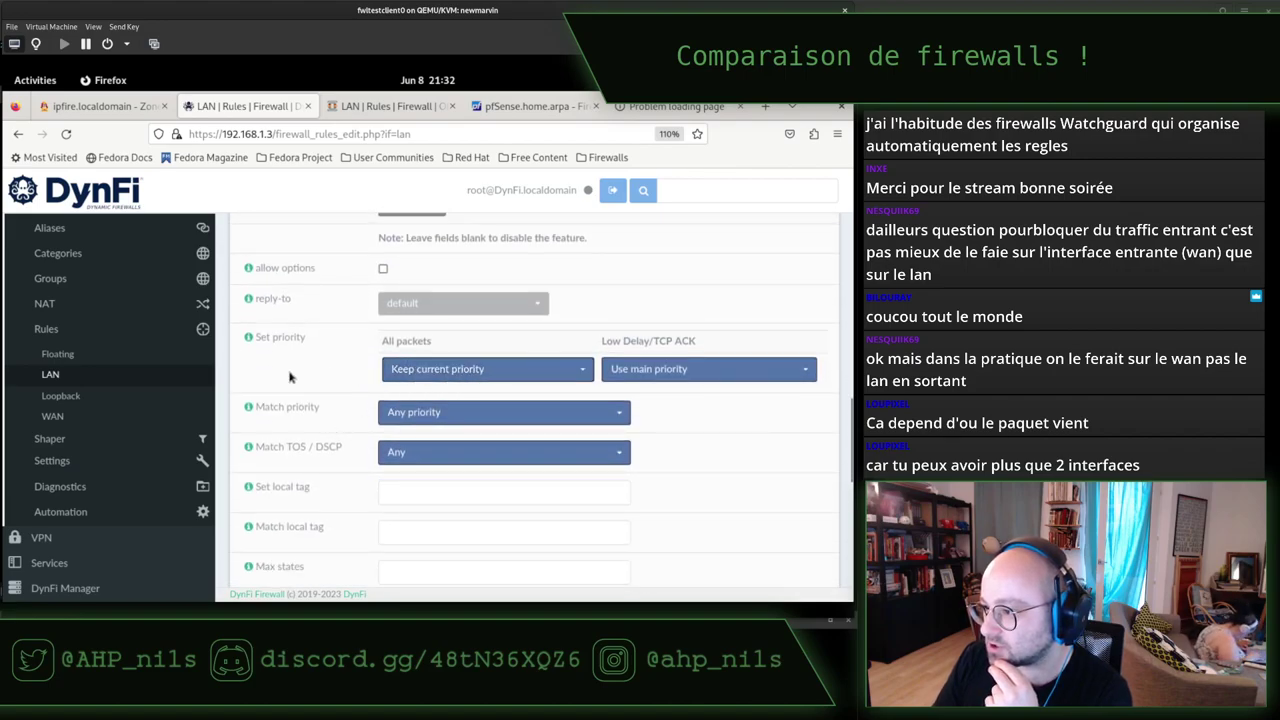
{"action": "scroll", "coordinate": [333, 428], "scroll_direction": "up", "scroll_amount": 8}
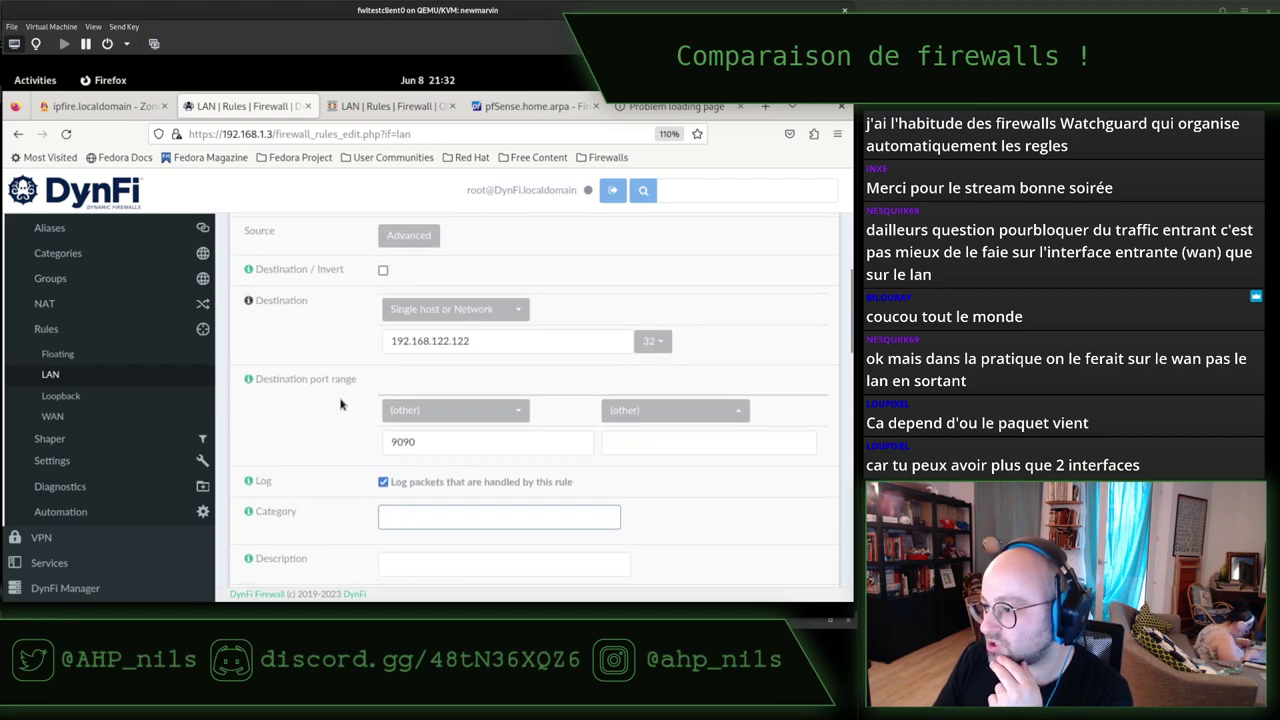
{"action": "double_click", "coordinate": [389, 383]}
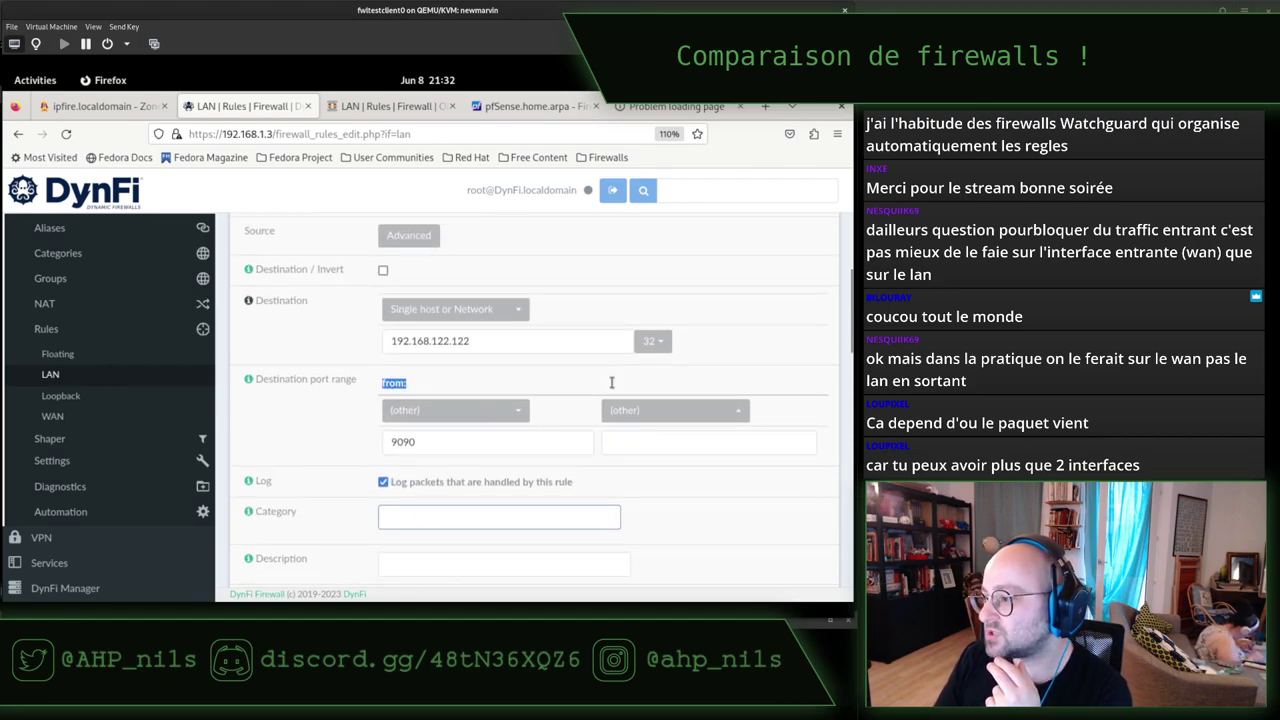
{"action": "double_click", "coordinate": [608, 382]}
{"action": "left_click", "coordinate": [306, 418]}
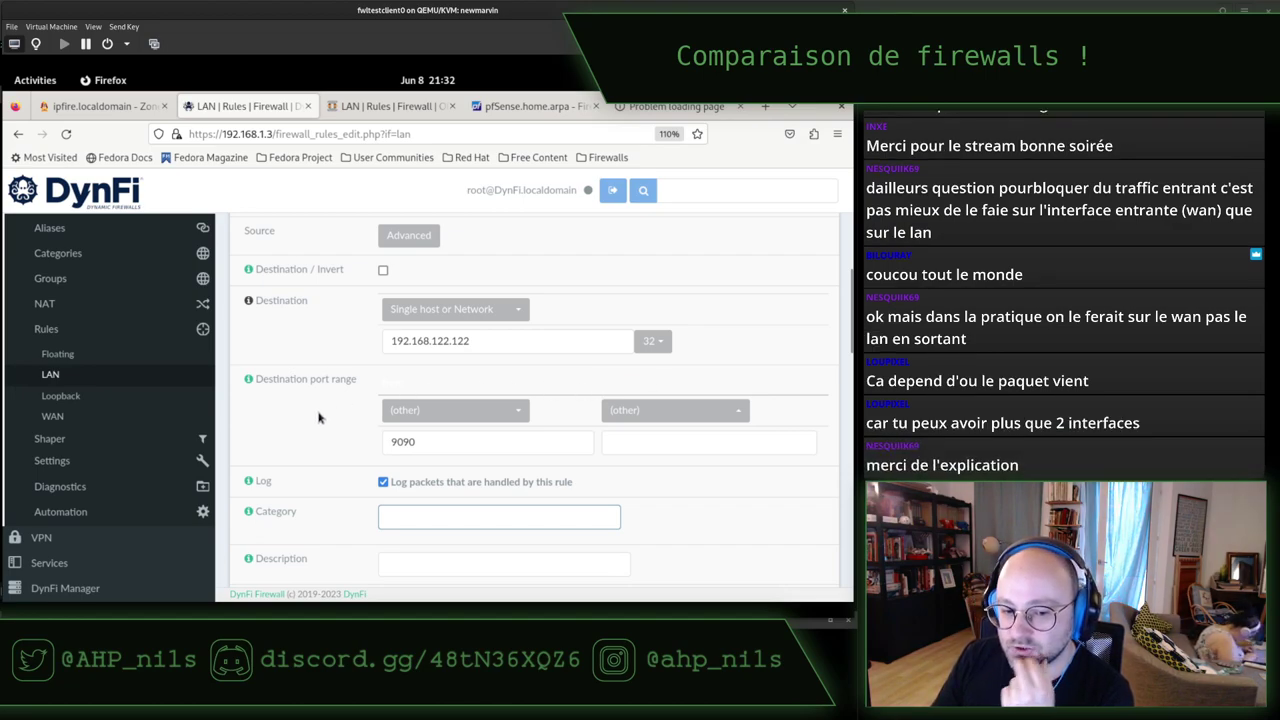
Save the new block rule to the LAN rules.
{"action": "scroll", "coordinate": [340, 418], "scroll_direction": "down", "scroll_amount": 6}
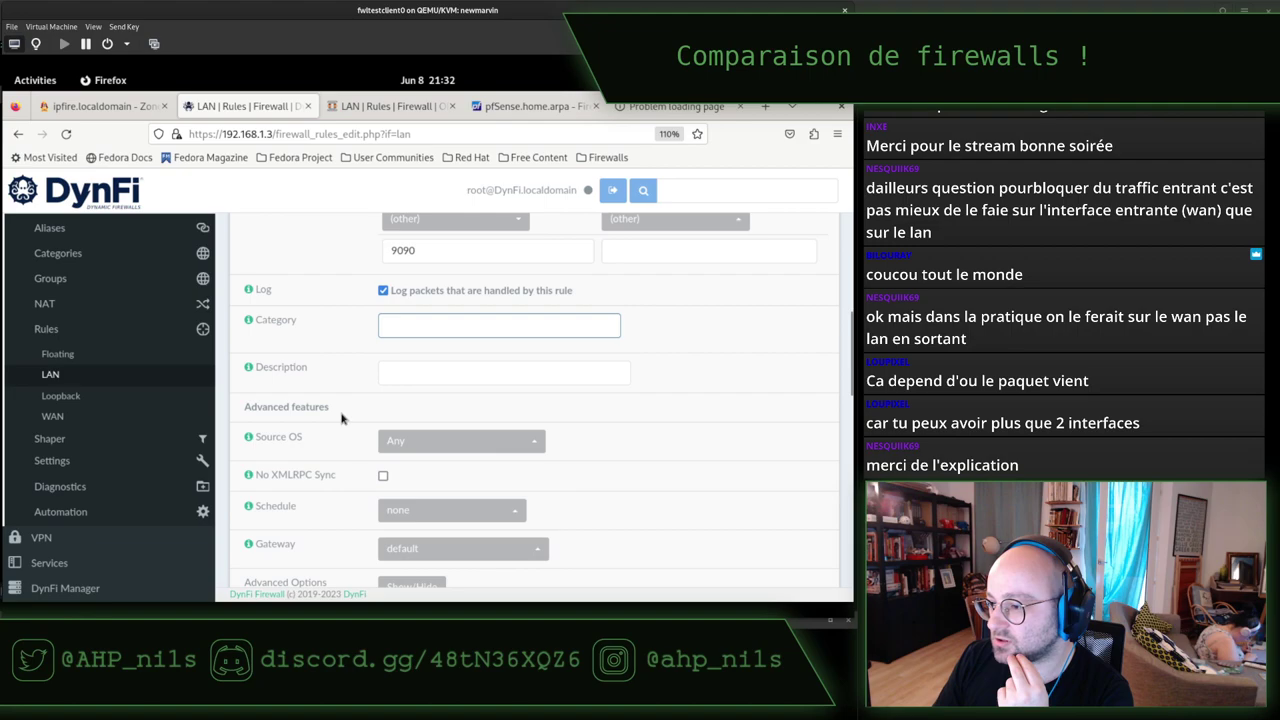
{"action": "scroll", "coordinate": [340, 418], "scroll_direction": "down", "scroll_amount": 10}
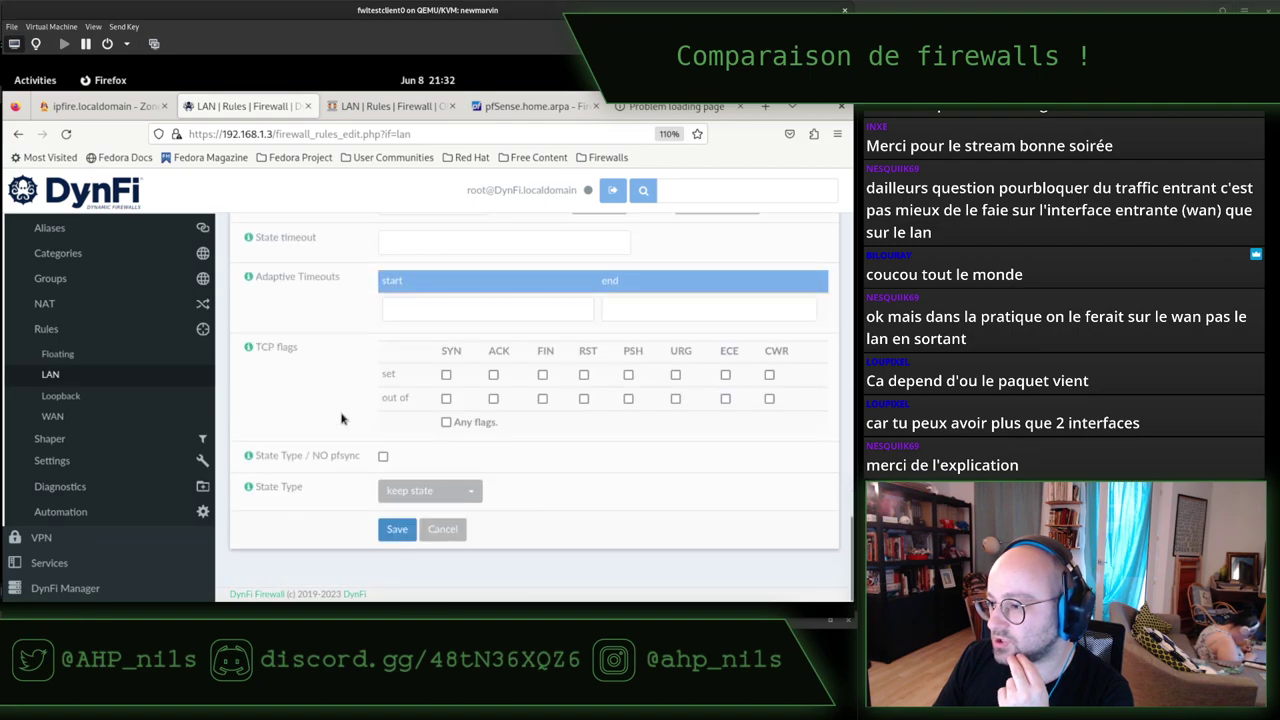
{"action": "left_click", "coordinate": [397, 532]}
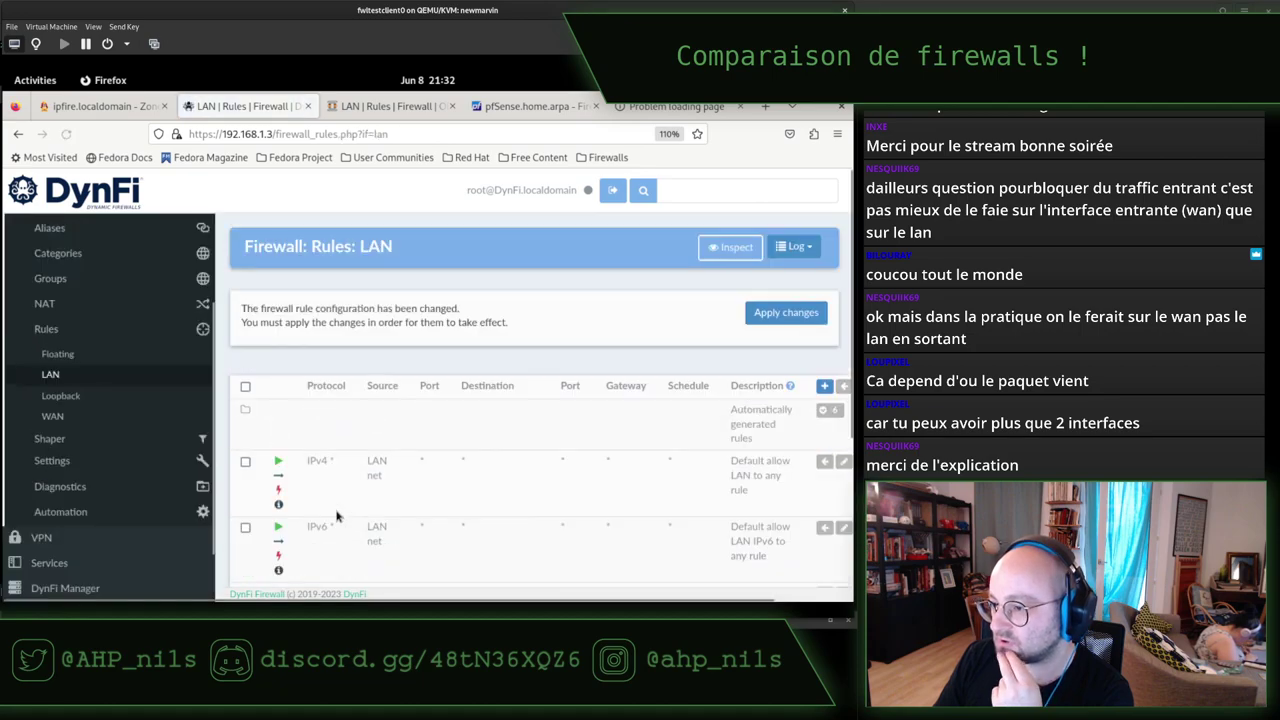
Check the terminal and network settings windows, then return to DynFi's LAN rules.
{"action": "scroll", "coordinate": [420, 444], "scroll_direction": "down", "scroll_amount": 3}
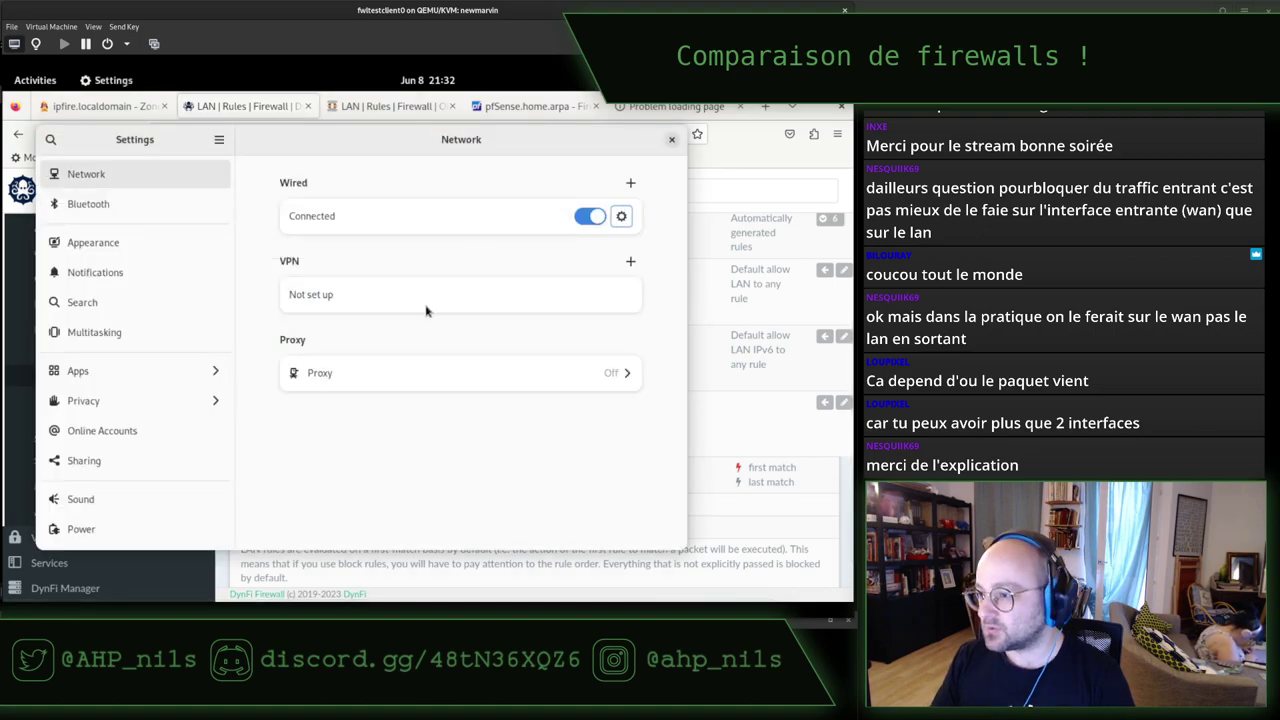
{"action": "key", "text": "alt+Tab"}
{"action": "key", "text": "alt+Tab"}
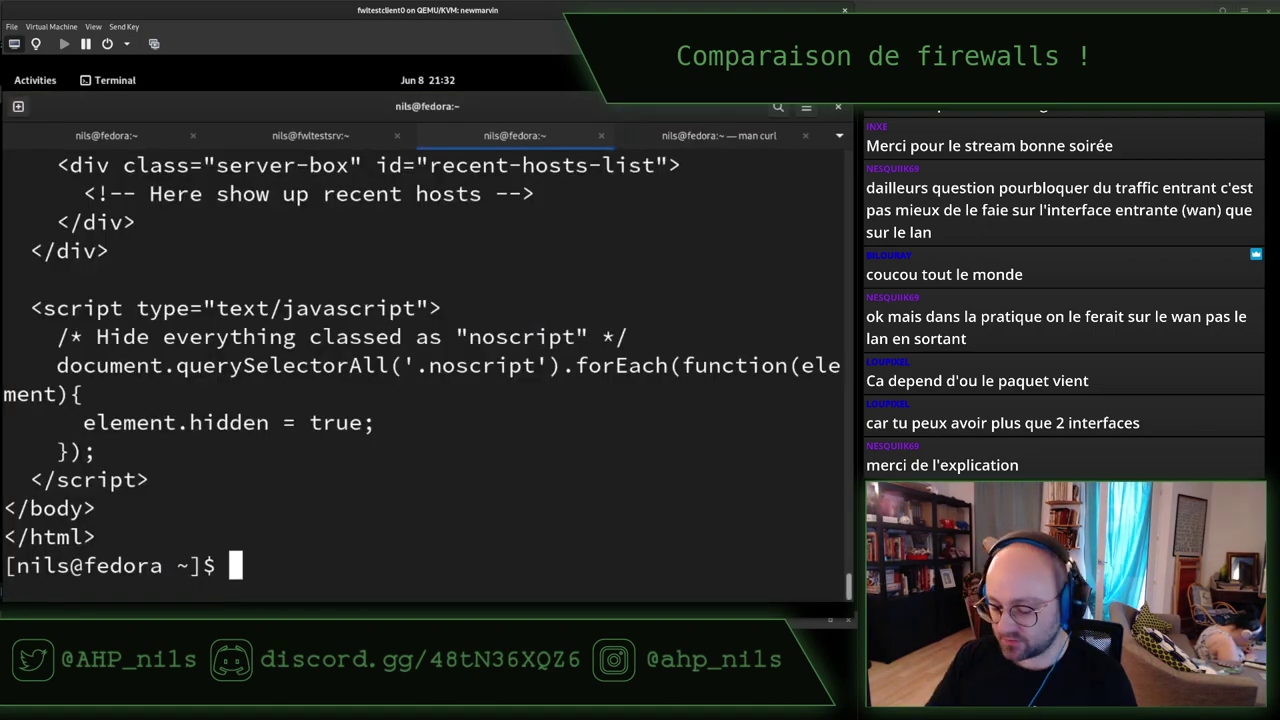
{"action": "key", "text": "alt+Tab"}
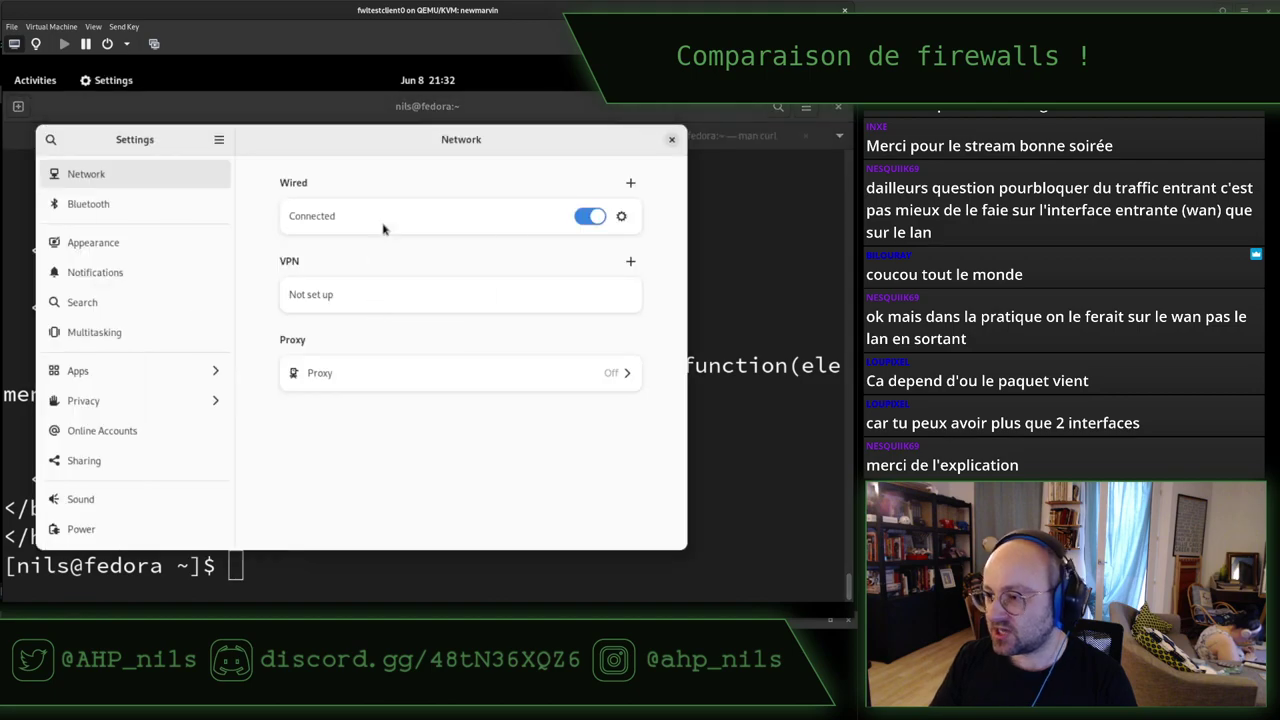
{"action": "key", "text": "alt+Tab"}
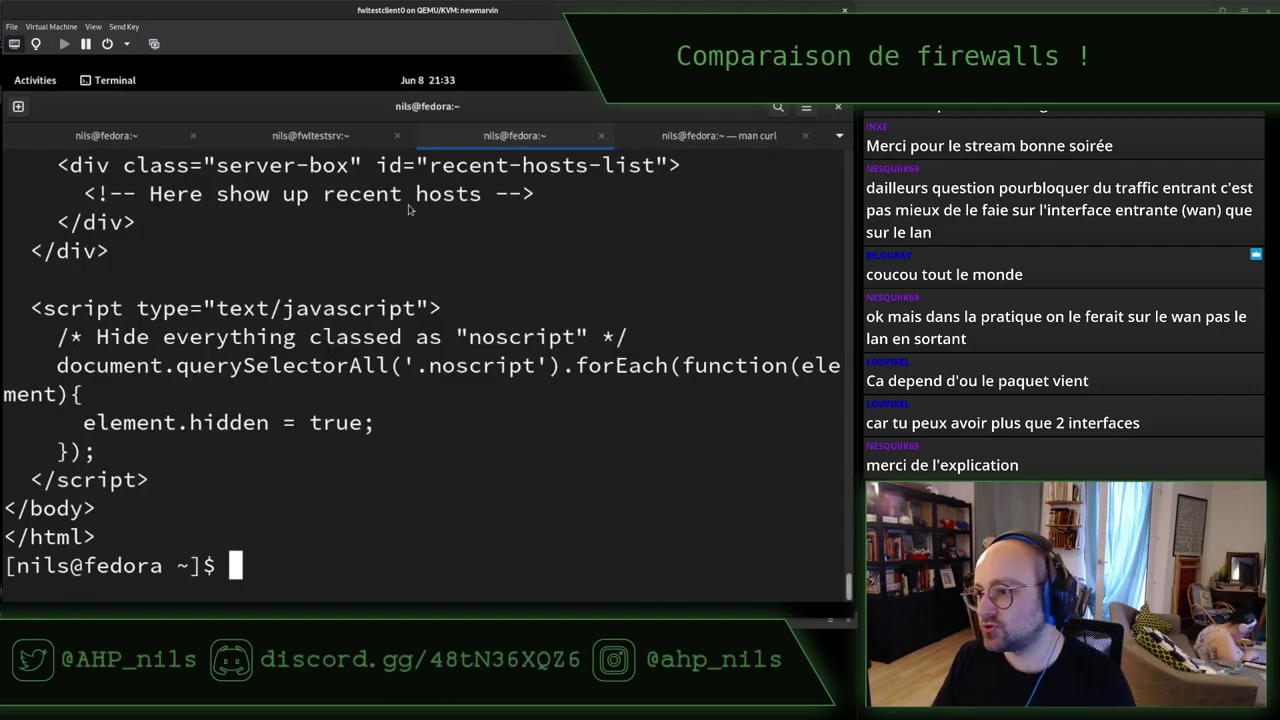
{"action": "key", "text": "alt+Tab"}
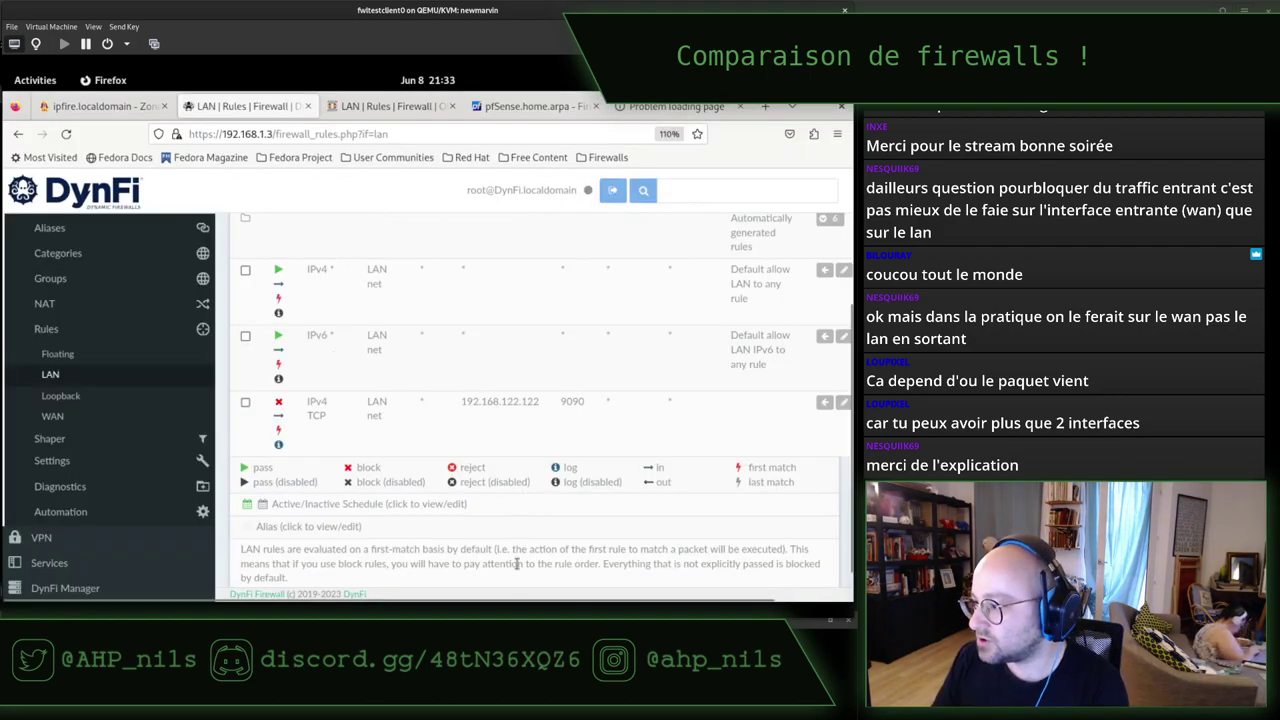
Move the port 9090 block rule to the top, above the default allow rules.
{"action": "scroll", "coordinate": [421, 404], "scroll_direction": "up", "scroll_amount": 2}
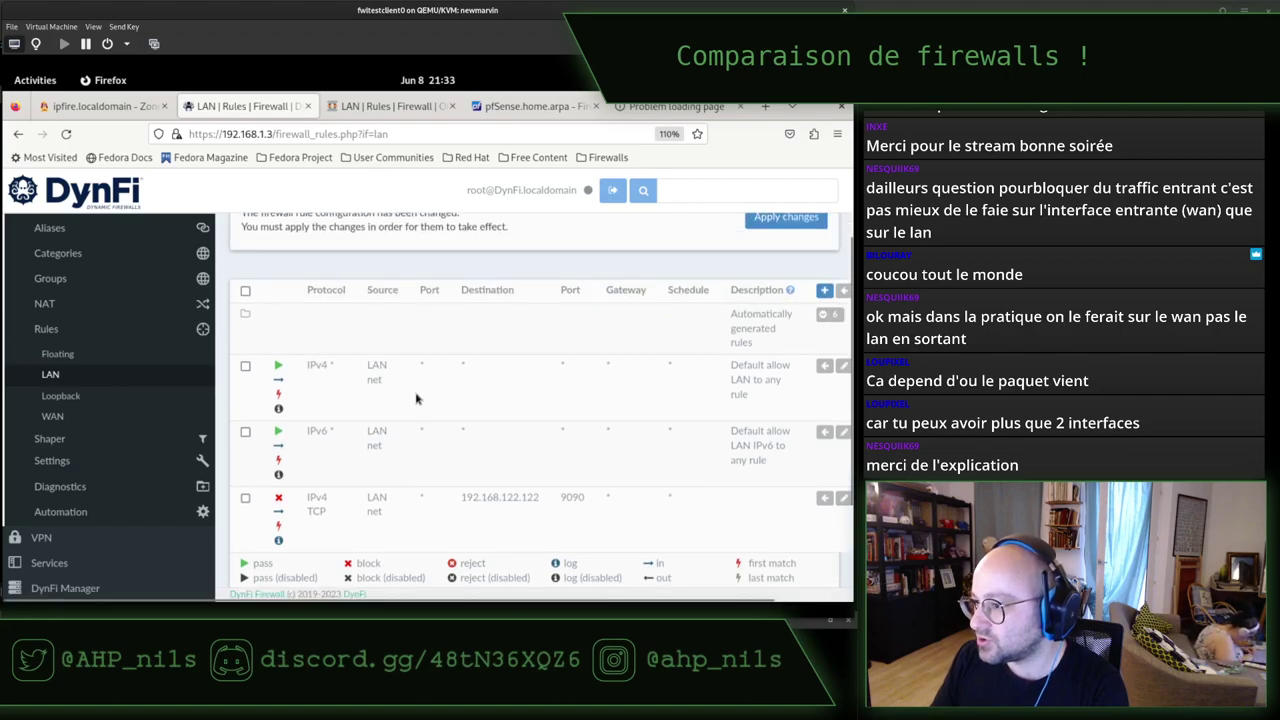
{"action": "left_click", "coordinate": [246, 368]}
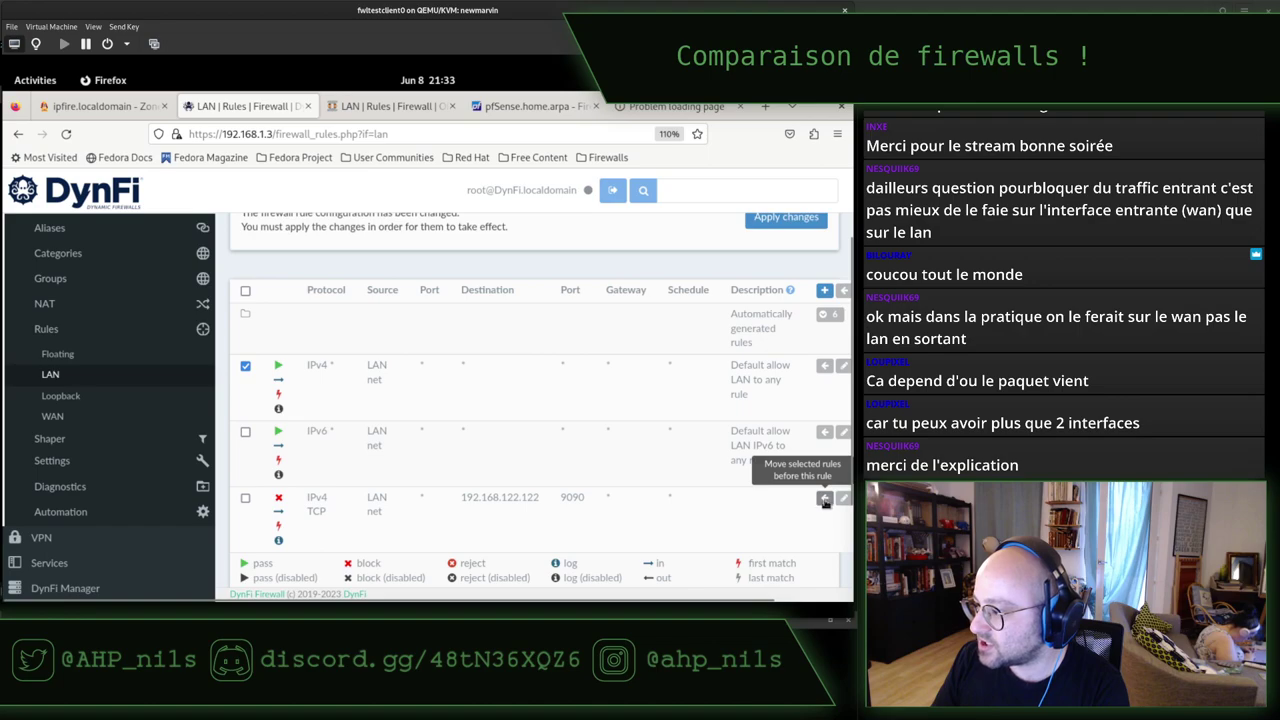
{"action": "left_click", "coordinate": [246, 368]}
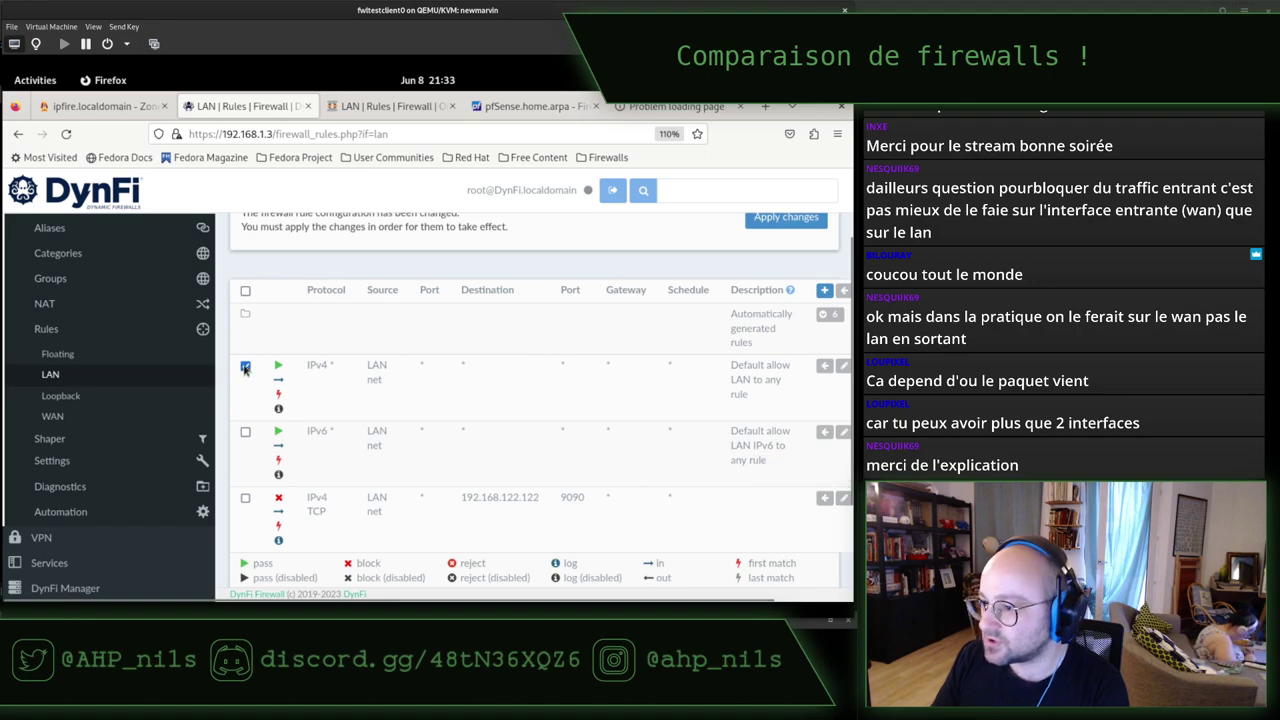
{"action": "left_click", "coordinate": [246, 500]}
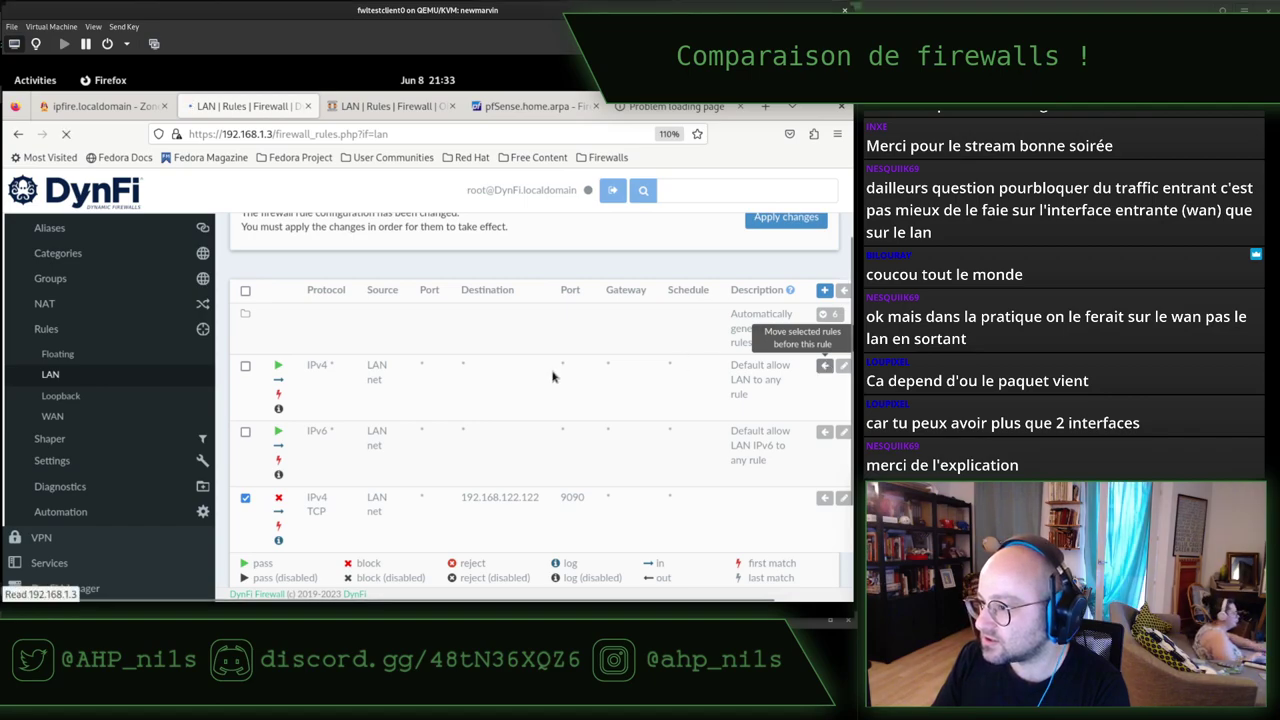
{"action": "left_click", "coordinate": [824, 366]}
{"action": "scroll", "coordinate": [505, 385], "scroll_direction": "up", "scroll_amount": 2}
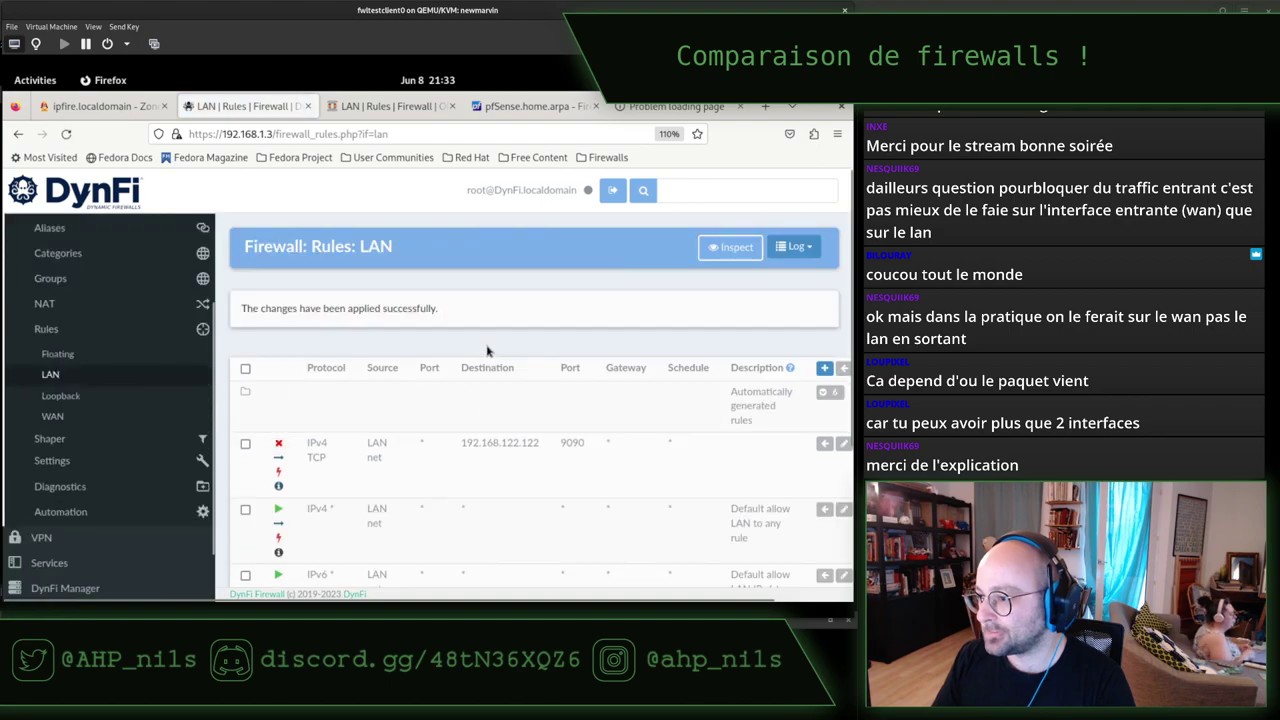
Clear the terminal and rerun curl to 192.168.122.122:9090, which now times out after 5000 ms.
{"action": "scroll", "coordinate": [487, 345], "scroll_direction": "down", "scroll_amount": 2}
{"action": "key", "text": "alt+Tab"}
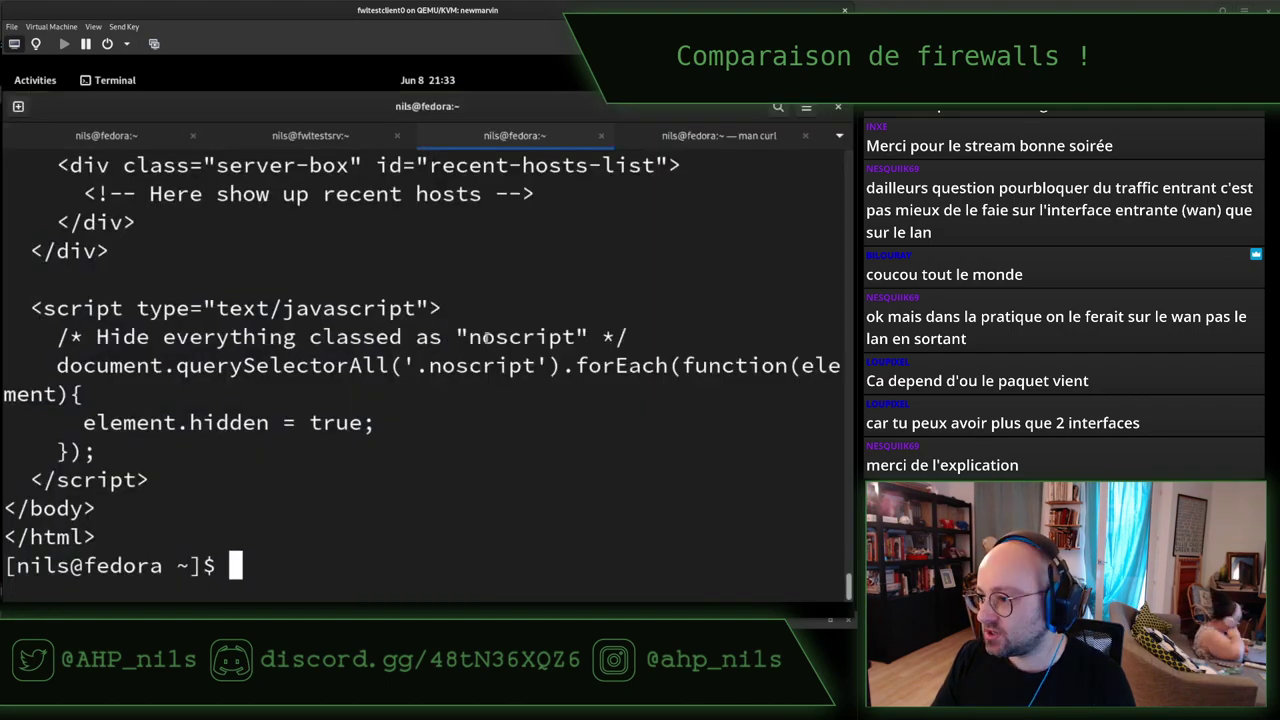
{"action": "key", "text": "ctrl+l"}
{"action": "key", "text": "Up"}
{"action": "key", "text": "Return"}
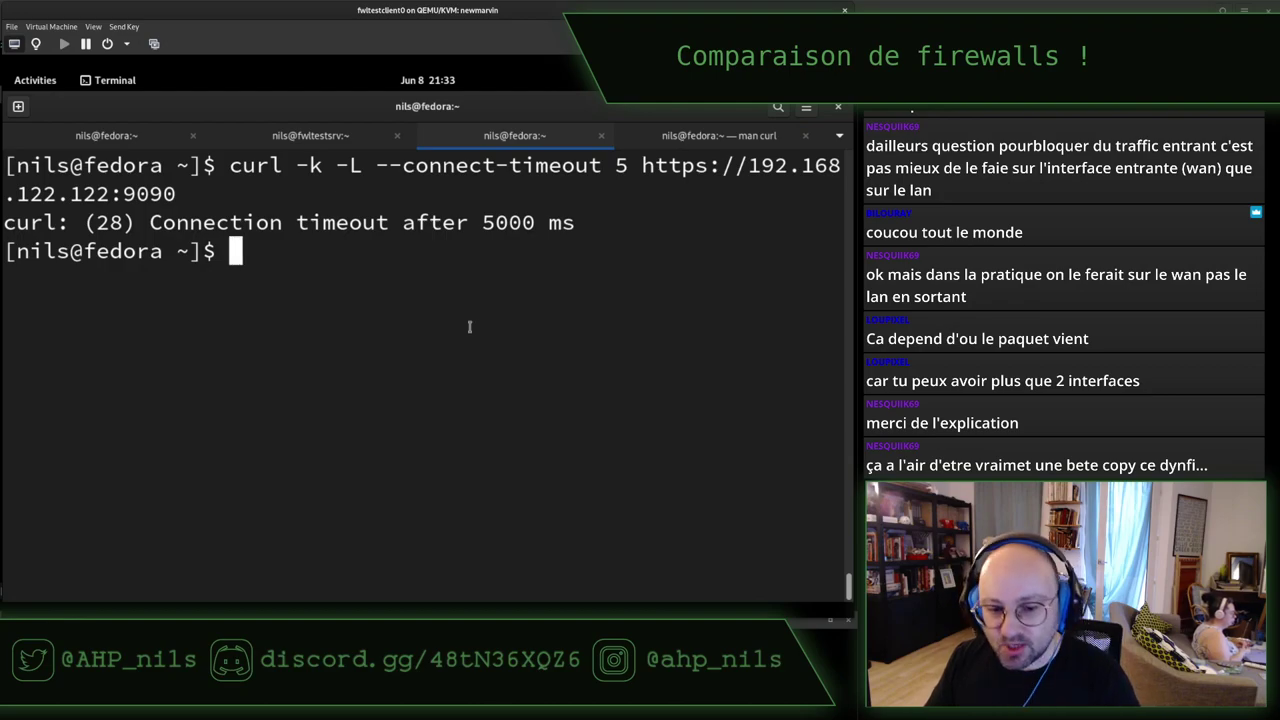
{"action": "key", "text": "alt+Tab"}
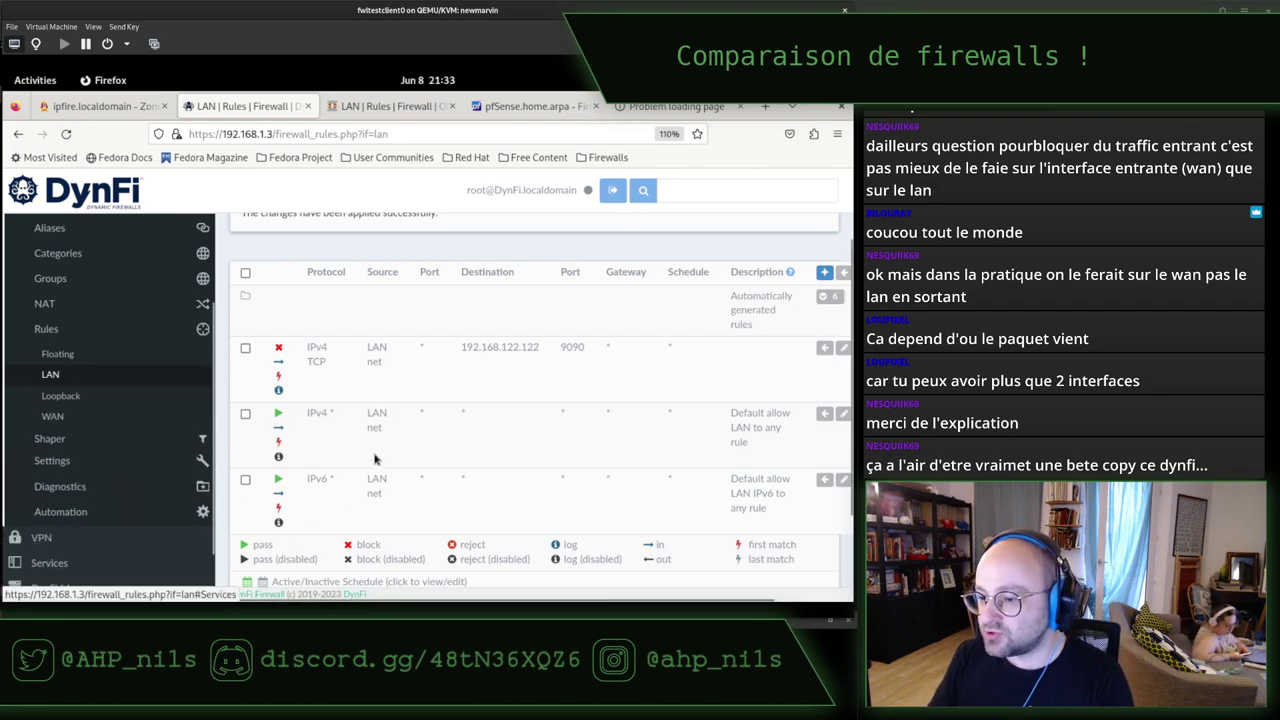
Search 'DYNFI manager' in a new tab and open the DynFi Manager product page.
{"action": "key", "text": "ctrl+t"}
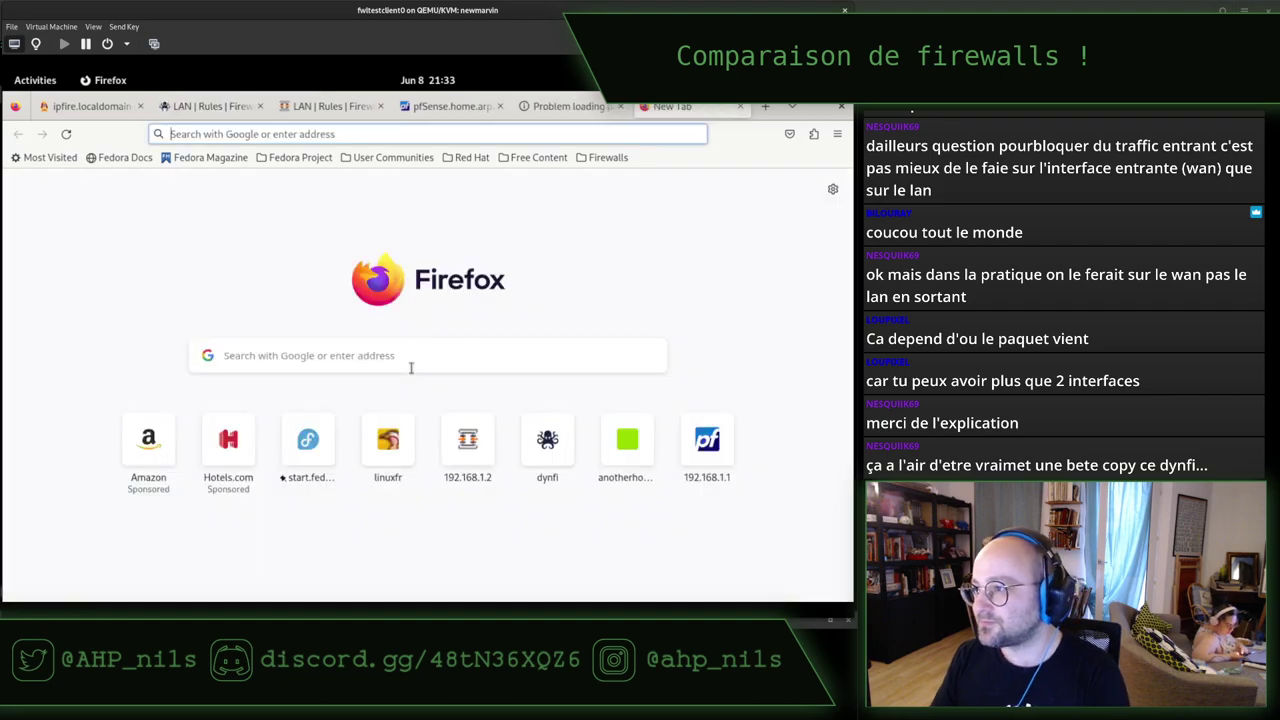
{"action": "left_click", "coordinate": [410, 367]}
{"action": "type", "text": "DYNFIO"}
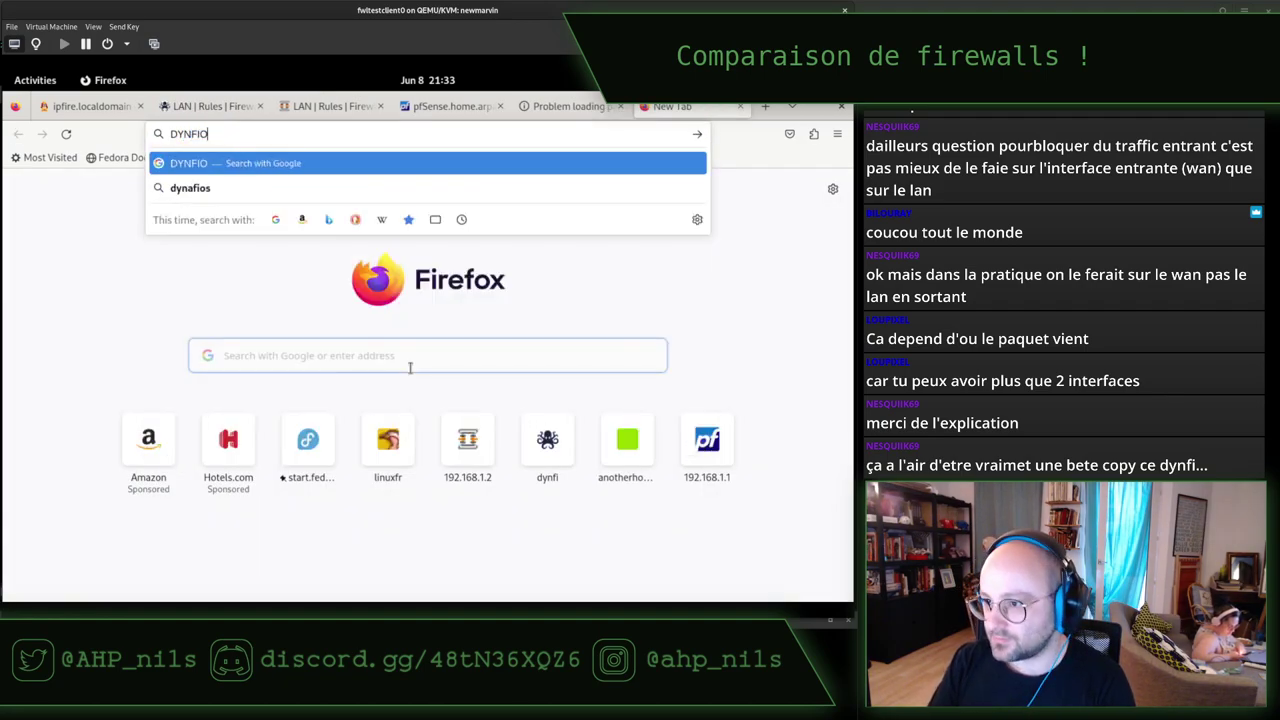
{"action": "key", "text": "BackSpace"}
{"action": "type", "text": "manager"}
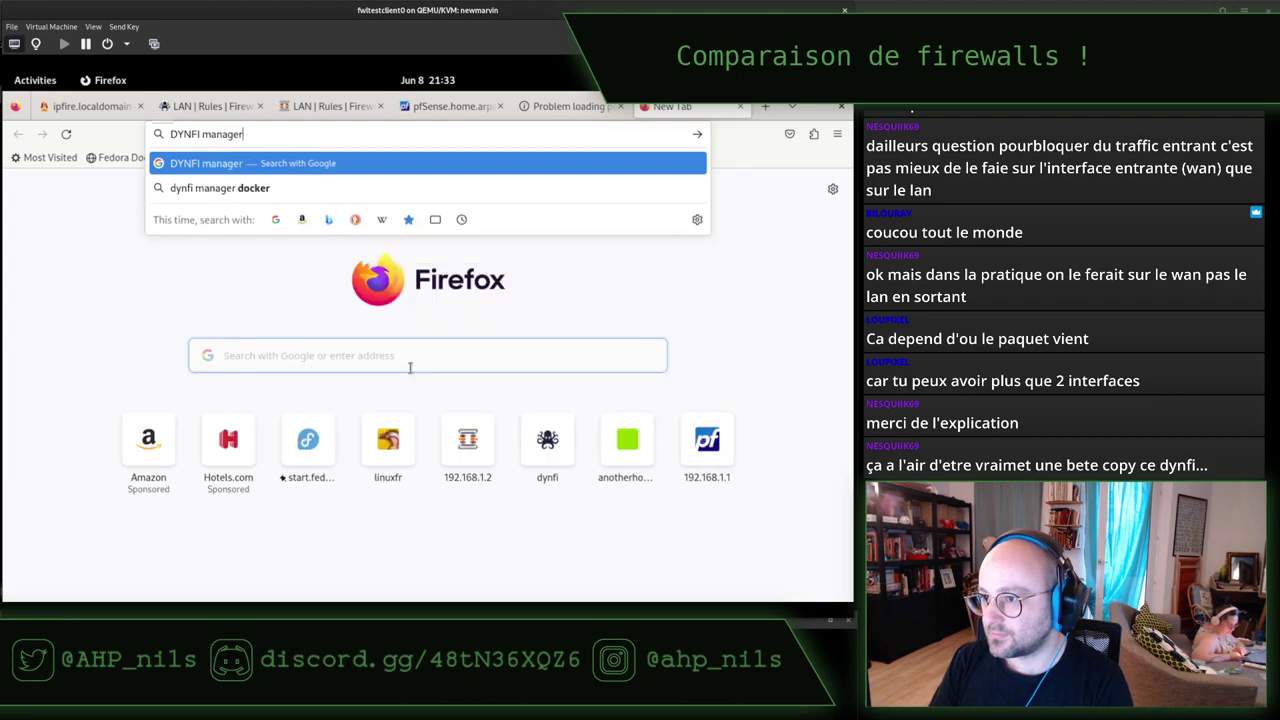
{"action": "key", "text": "Return"}
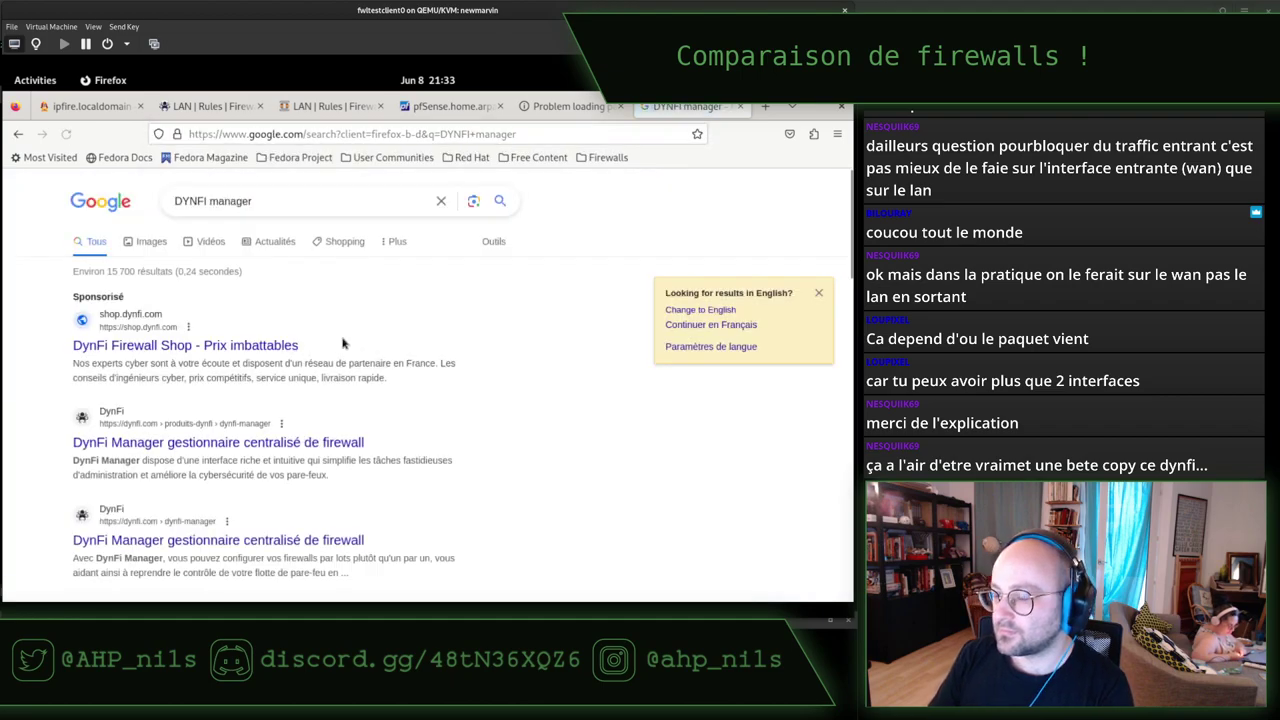
{"action": "left_click", "coordinate": [177, 444]}
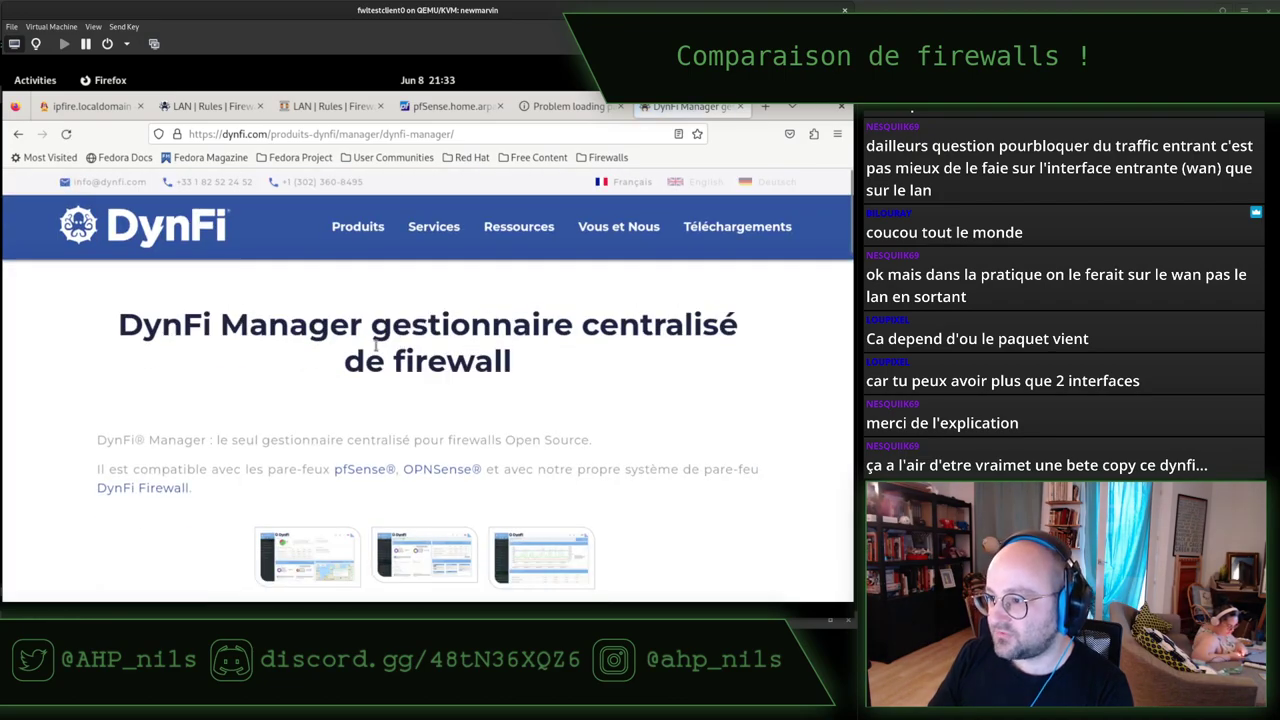
Read the page title, the compatible firewalls list and the DynFi Manager description.
{"action": "left_click_drag", "start_coordinate": [178, 330], "coordinate": [588, 352]}
{"action": "left_click", "coordinate": [427, 368]}
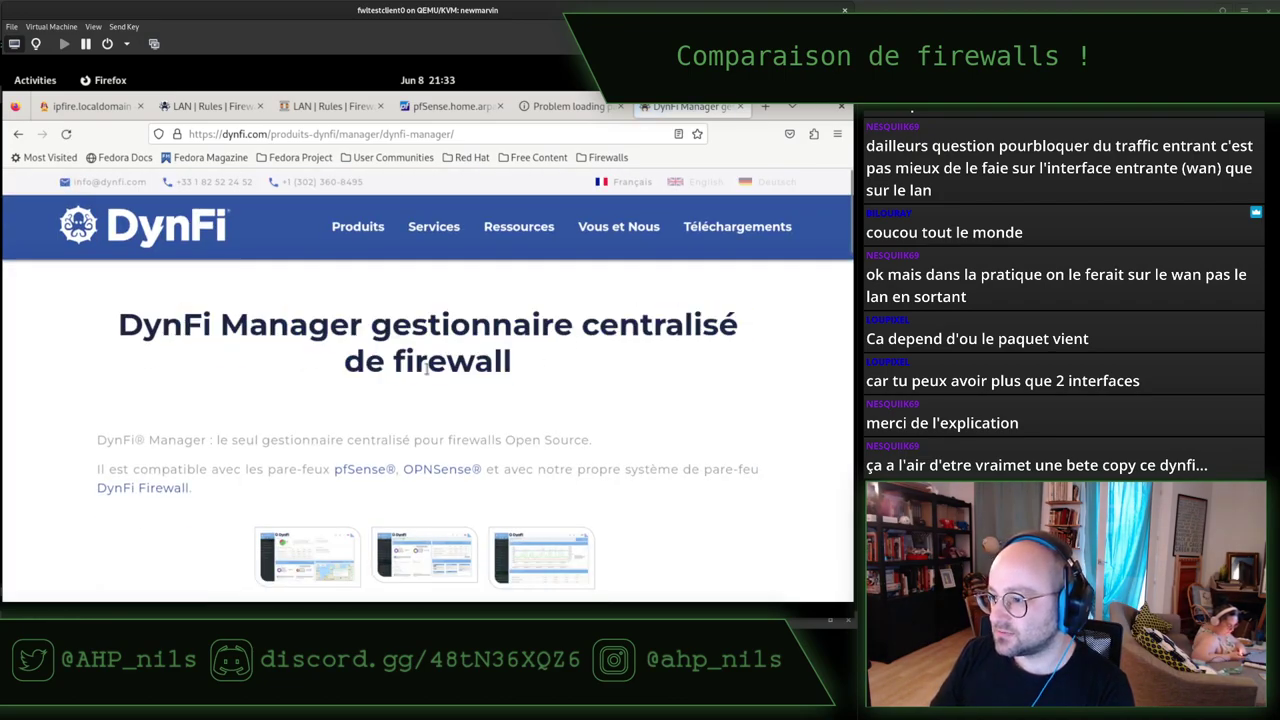
{"action": "scroll", "coordinate": [277, 413], "scroll_direction": "down", "scroll_amount": 3}
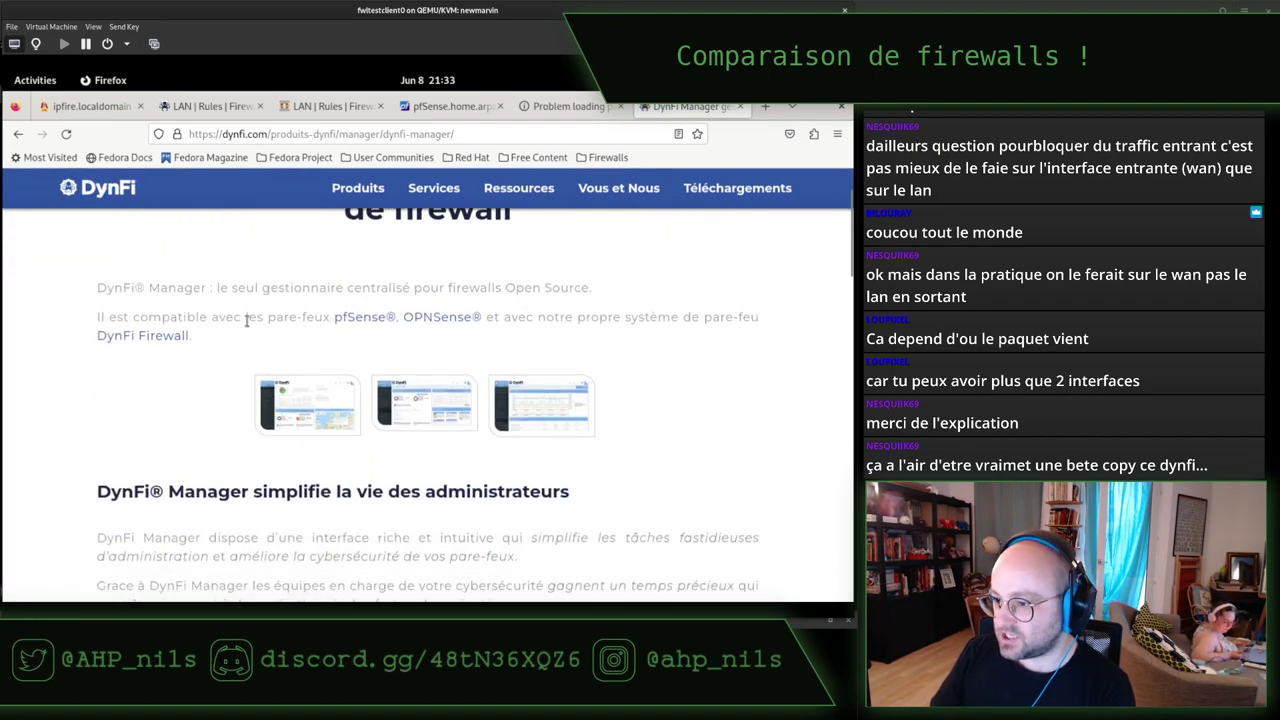
{"action": "left_click_drag", "start_coordinate": [243, 318], "coordinate": [574, 318]}
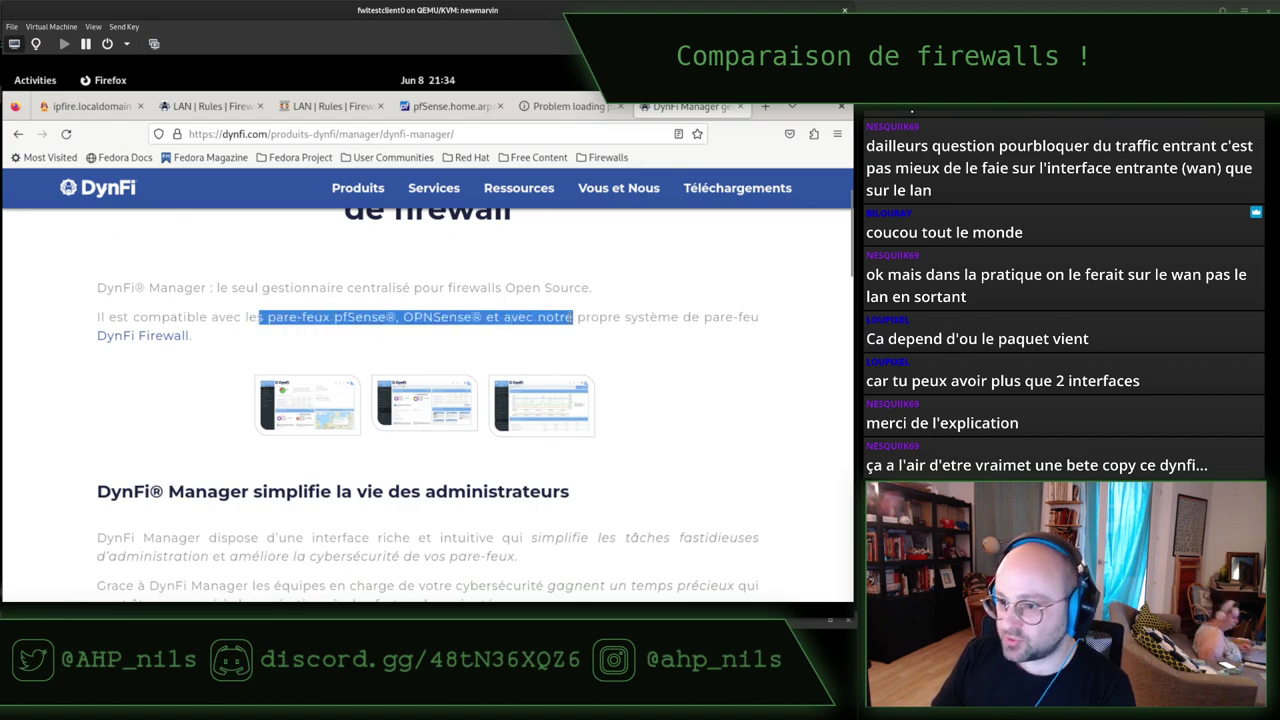
{"action": "left_click", "coordinate": [622, 334]}
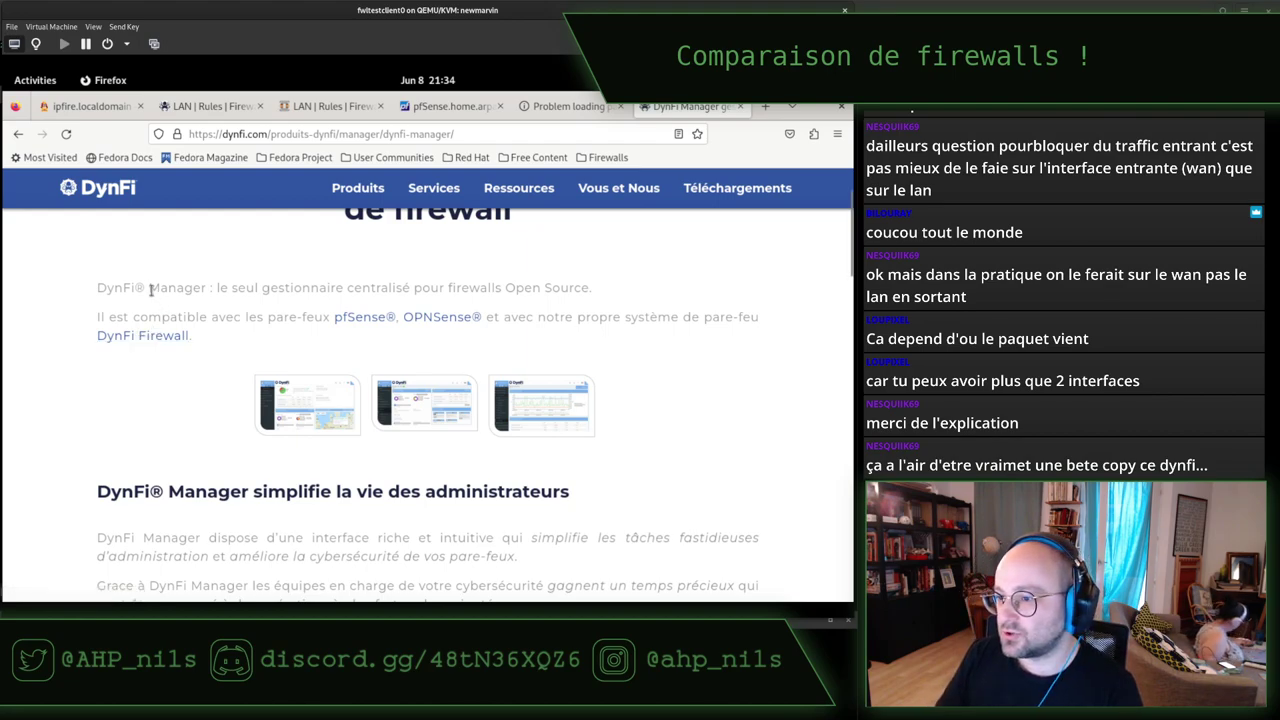
{"action": "left_click_drag", "start_coordinate": [149, 288], "coordinate": [498, 288]}
{"action": "left_click", "coordinate": [605, 290]}
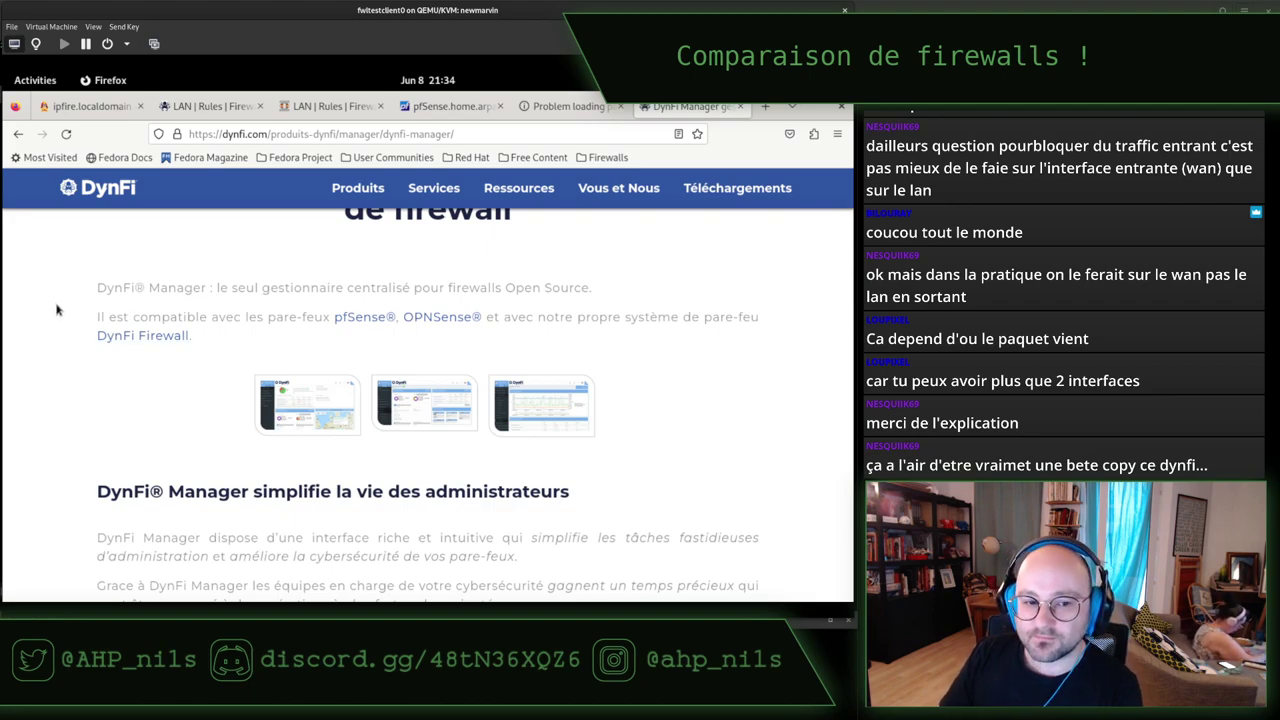
{"action": "scroll", "coordinate": [57, 310], "scroll_direction": "down", "scroll_amount": 2}
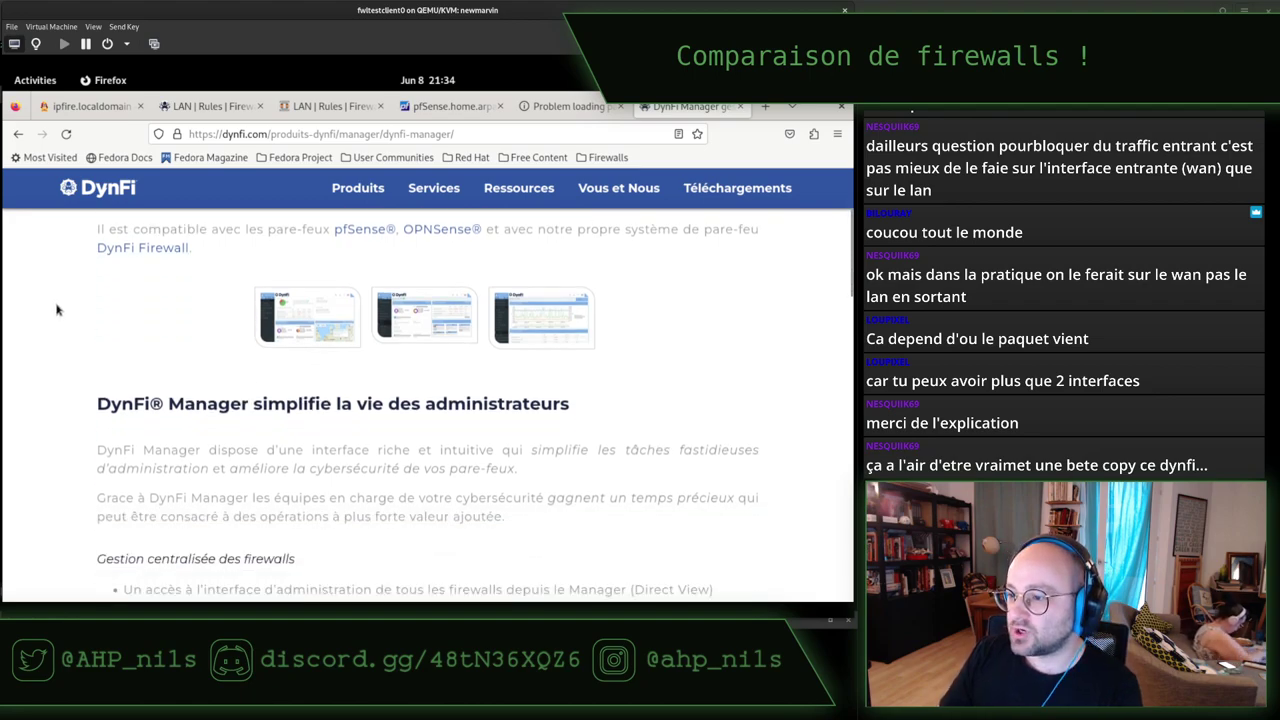
{"action": "scroll", "coordinate": [57, 310], "scroll_direction": "up", "scroll_amount": 5}
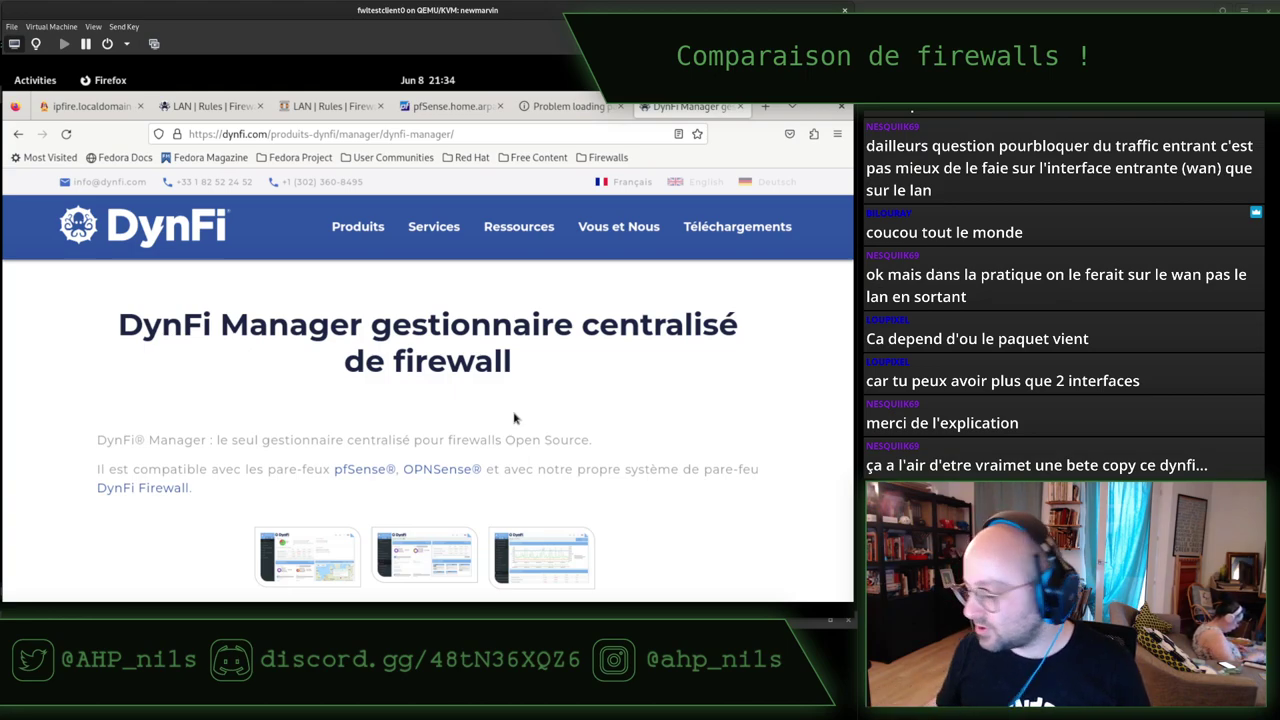
Highlight the DynFi Manager tagline, then return to the DynFi LAN rules tab.
{"action": "triple_click", "coordinate": [442, 440]}
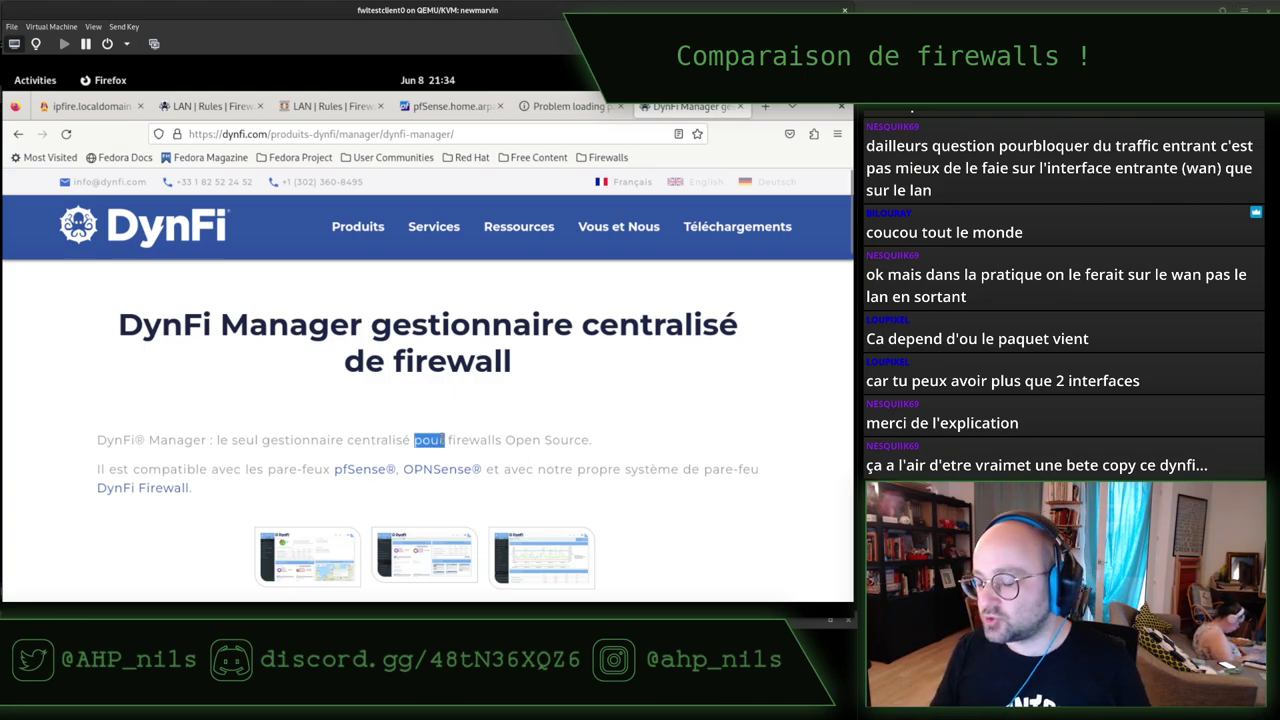
{"action": "left_click", "coordinate": [441, 440]}
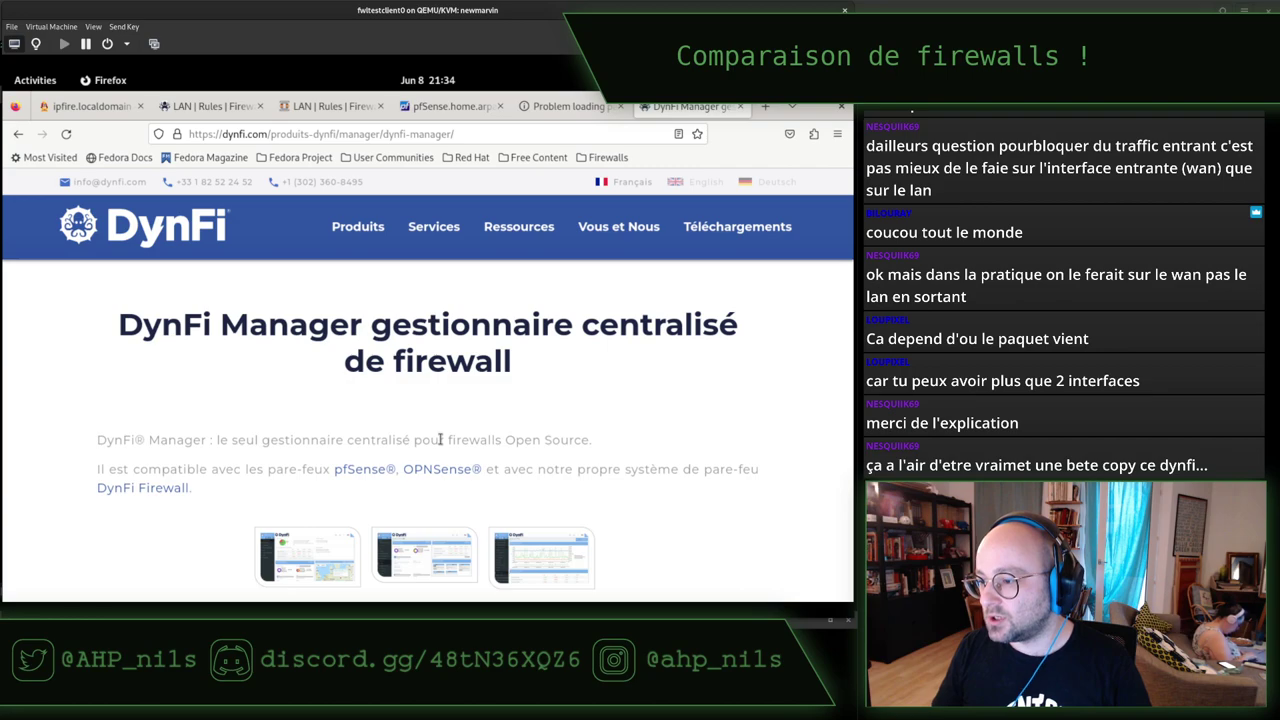
{"action": "left_click_drag", "start_coordinate": [442, 440], "coordinate": [97, 440]}
{"action": "left_click", "coordinate": [340, 437]}
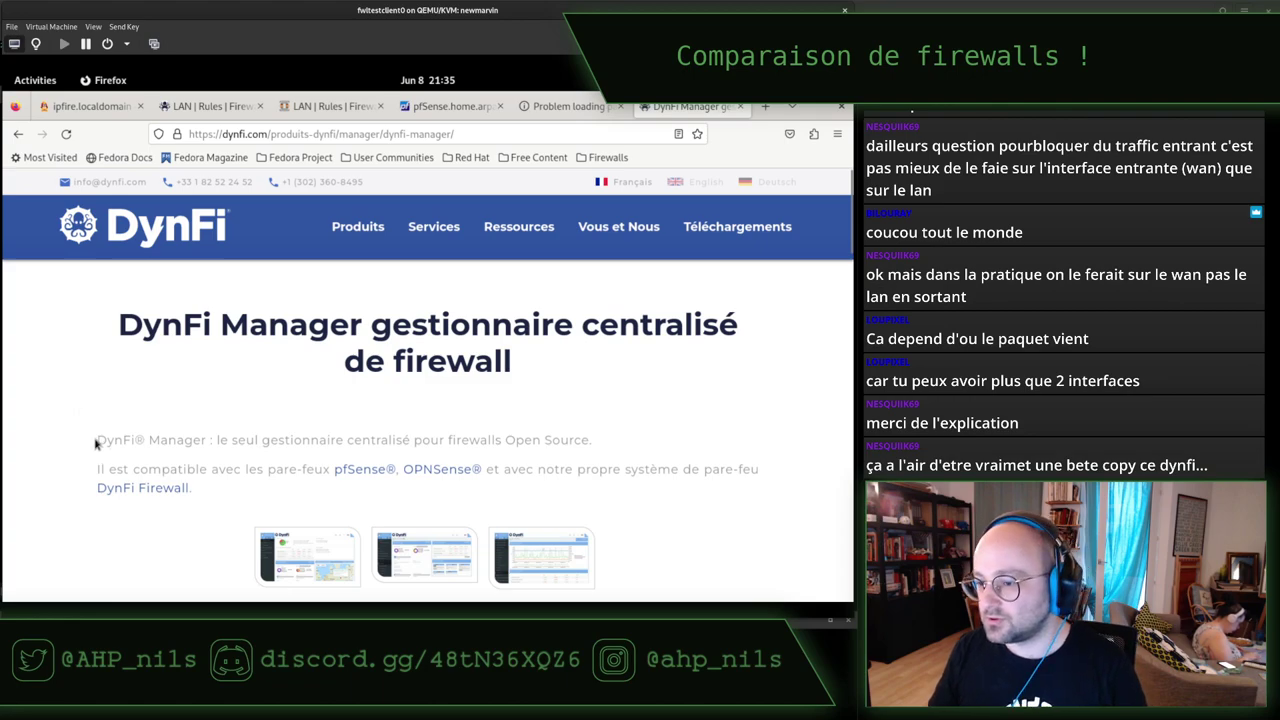
{"action": "left_click_drag", "start_coordinate": [96, 440], "coordinate": [256, 447]}
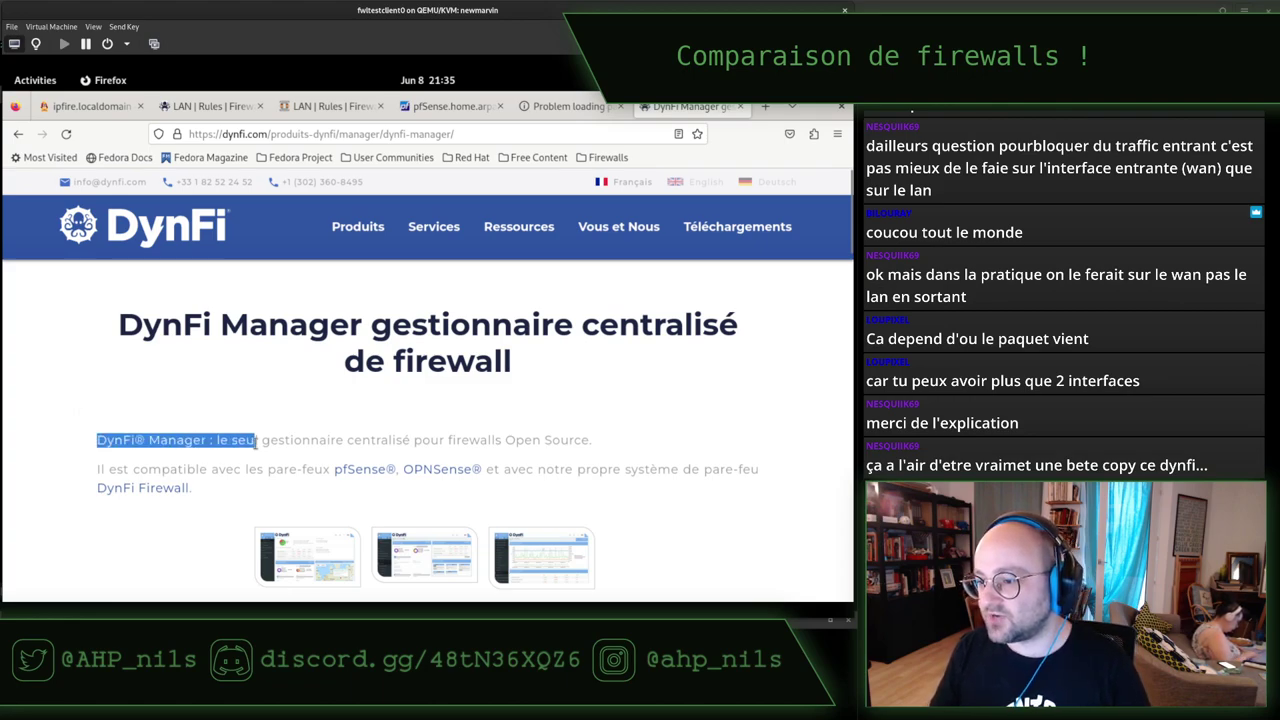
{"action": "left_click", "coordinate": [255, 447]}
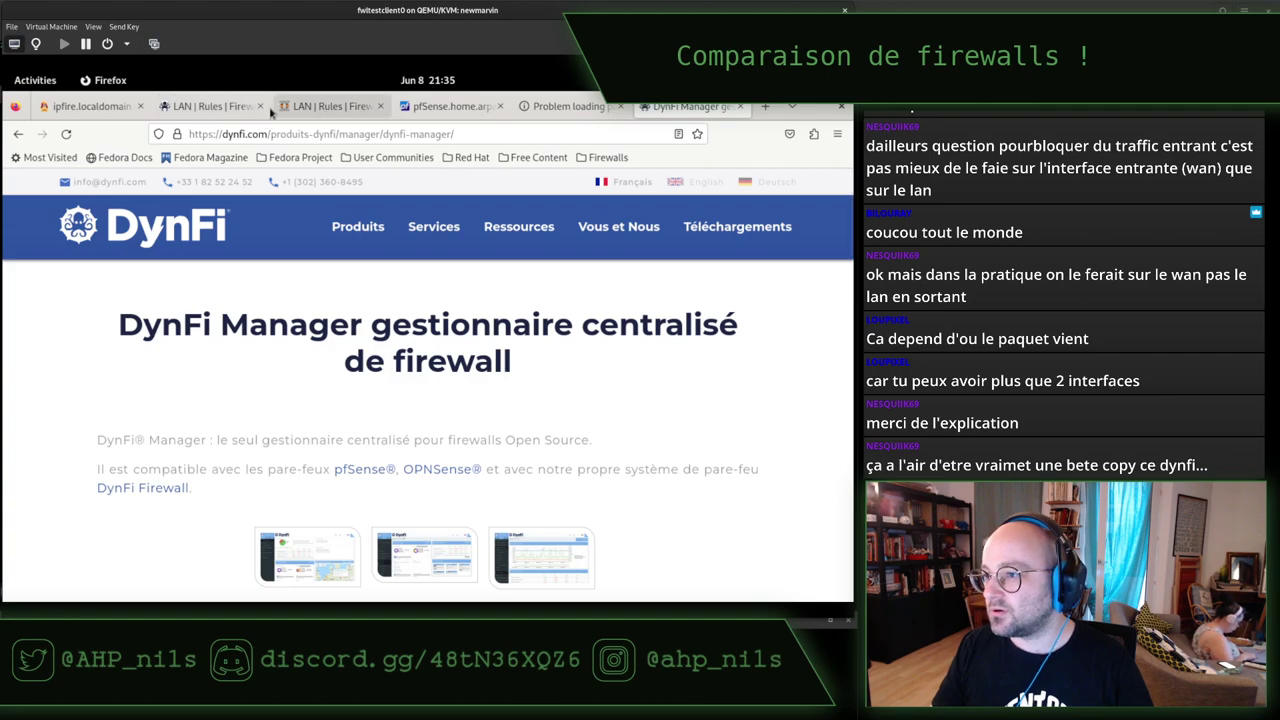
{"action": "left_click", "coordinate": [196, 108]}
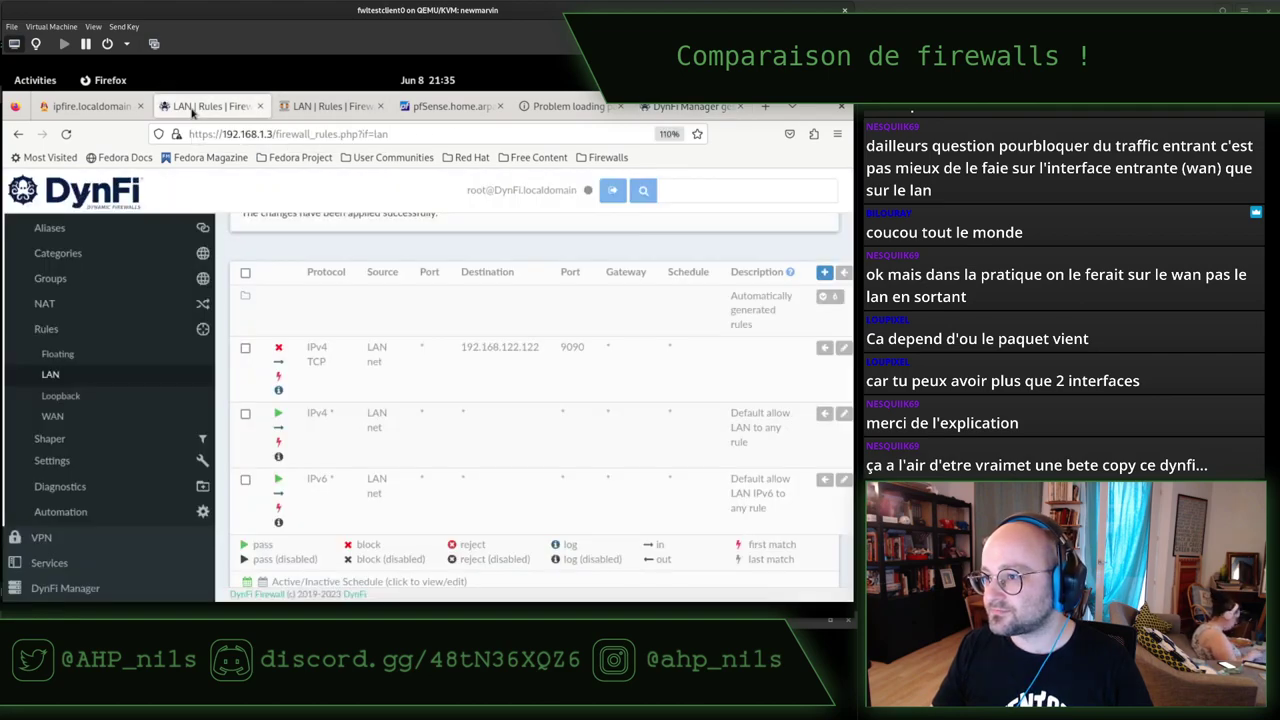
Switch back to the DynFi Manager product page tab.
{"action": "left_click", "coordinate": [665, 108]}
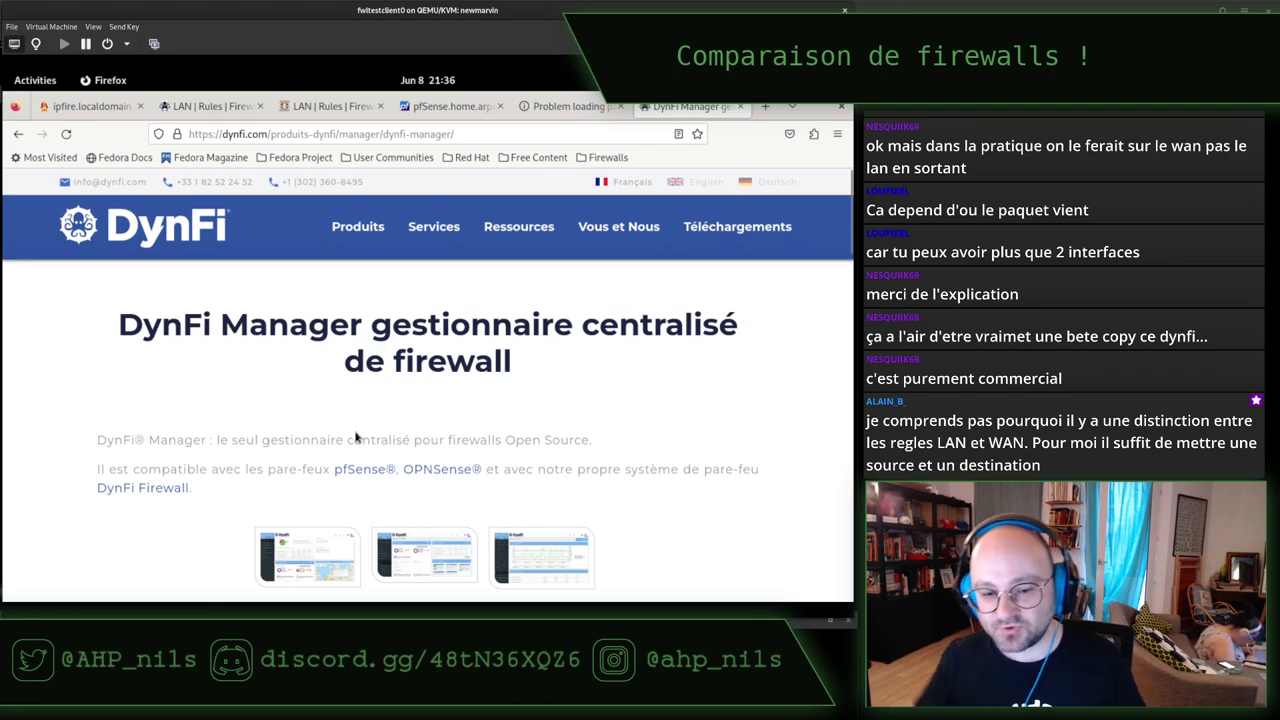
Cycle through the pfSense and OPNsense LAN rule tabs, ending on DynFi's LAN rules.
{"action": "left_click", "coordinate": [452, 108]}
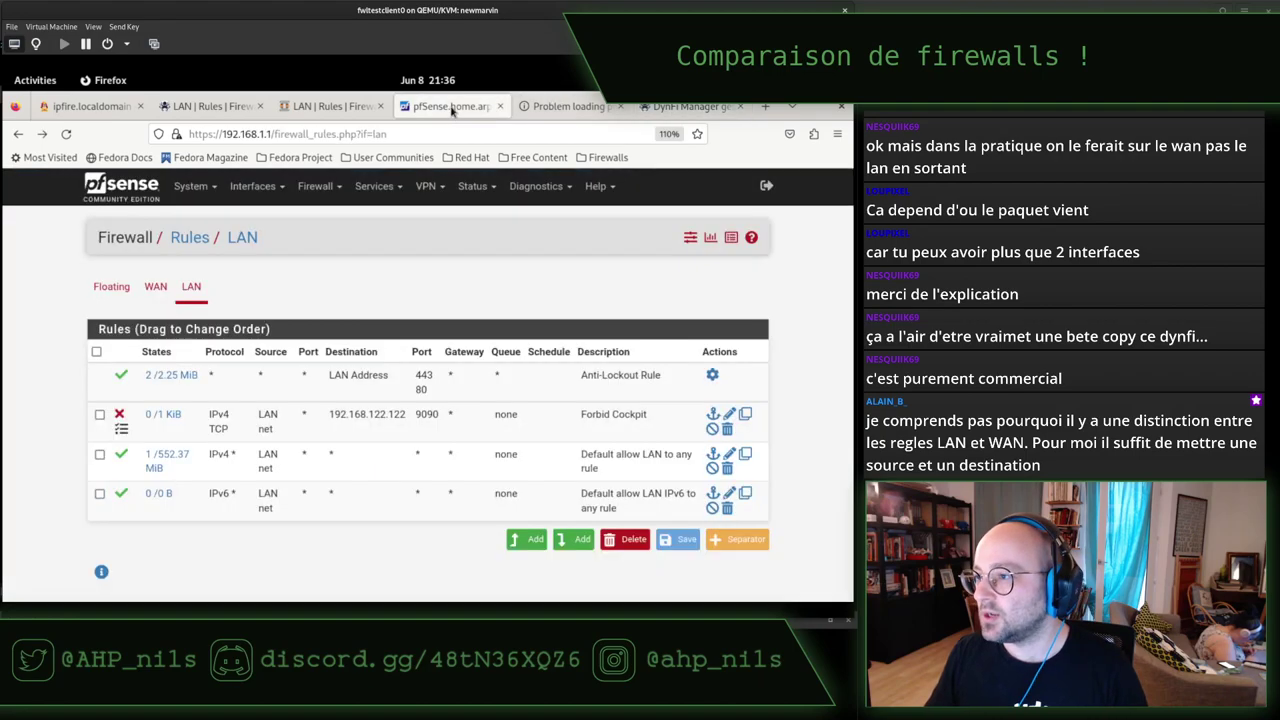
{"action": "left_click", "coordinate": [333, 107]}
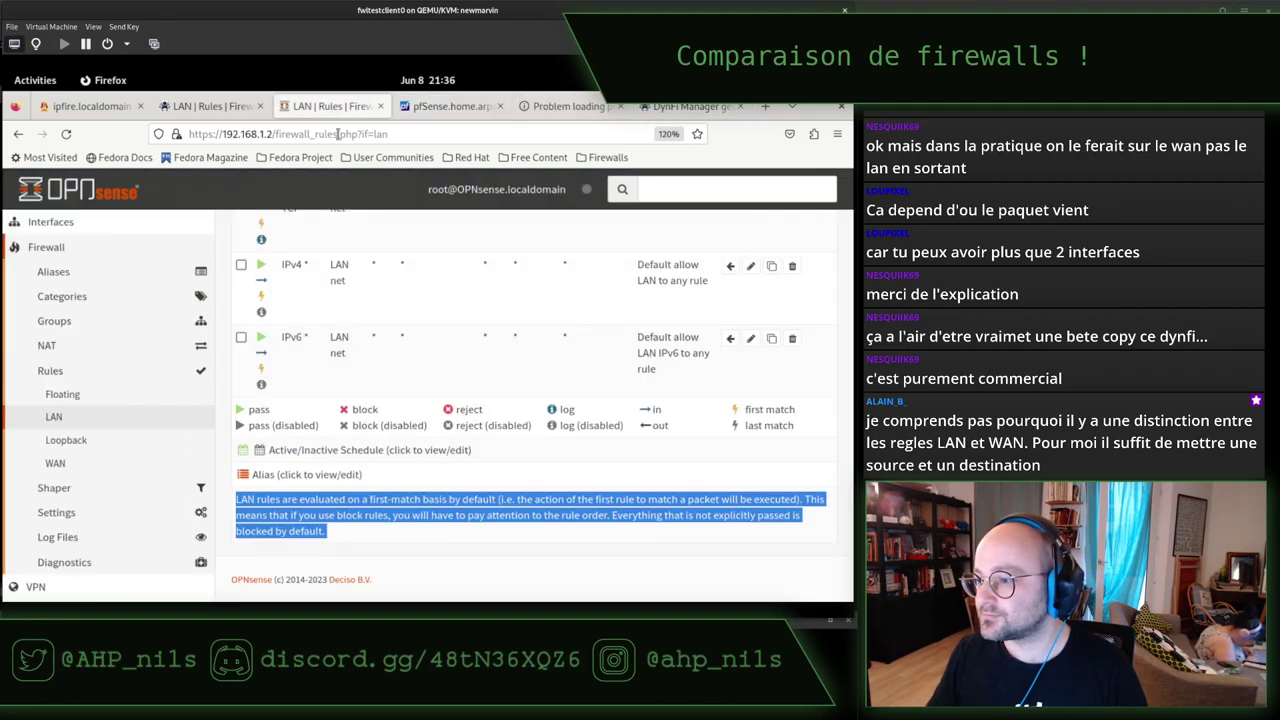
{"action": "left_click", "coordinate": [455, 114]}
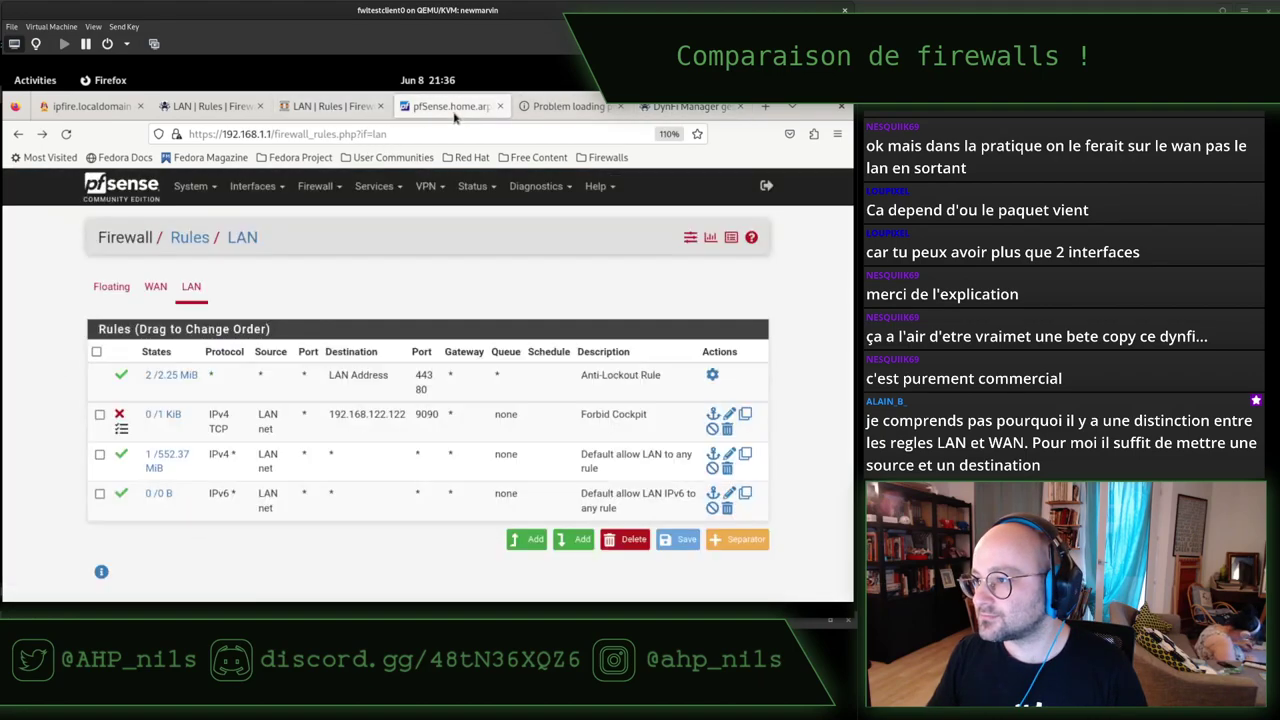
{"action": "left_click", "coordinate": [218, 108]}
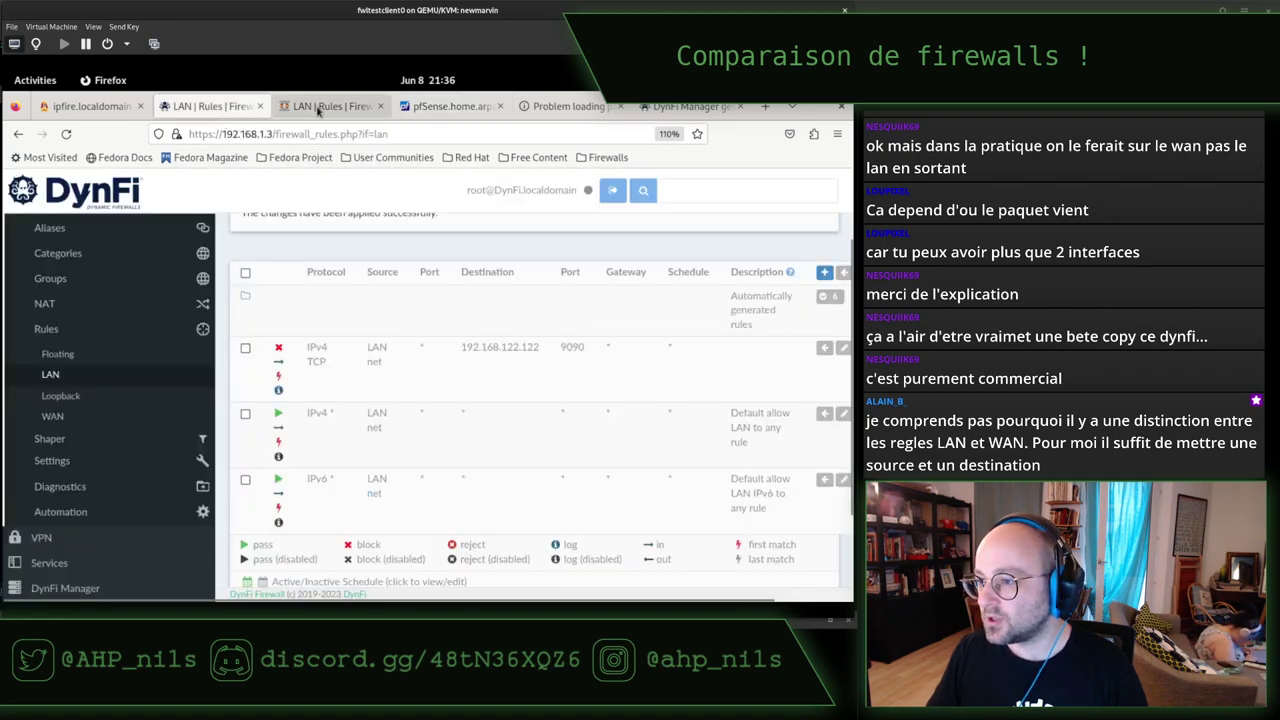
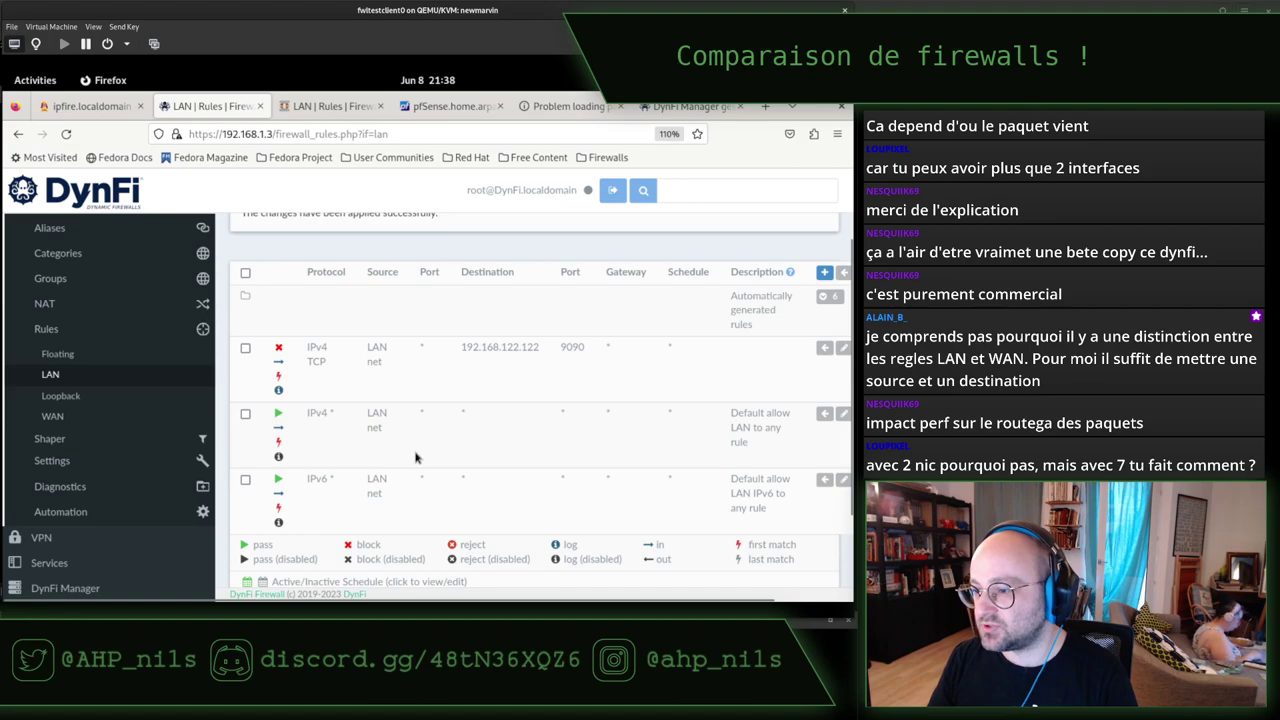
Leave the DynFi LAN rules for the IPFire tab, then bring the desktop Network settings forward.
{"action": "scroll", "coordinate": [416, 457], "scroll_direction": "up", "scroll_amount": 2}
{"action": "scroll", "coordinate": [416, 457], "scroll_direction": "down", "scroll_amount": 5}
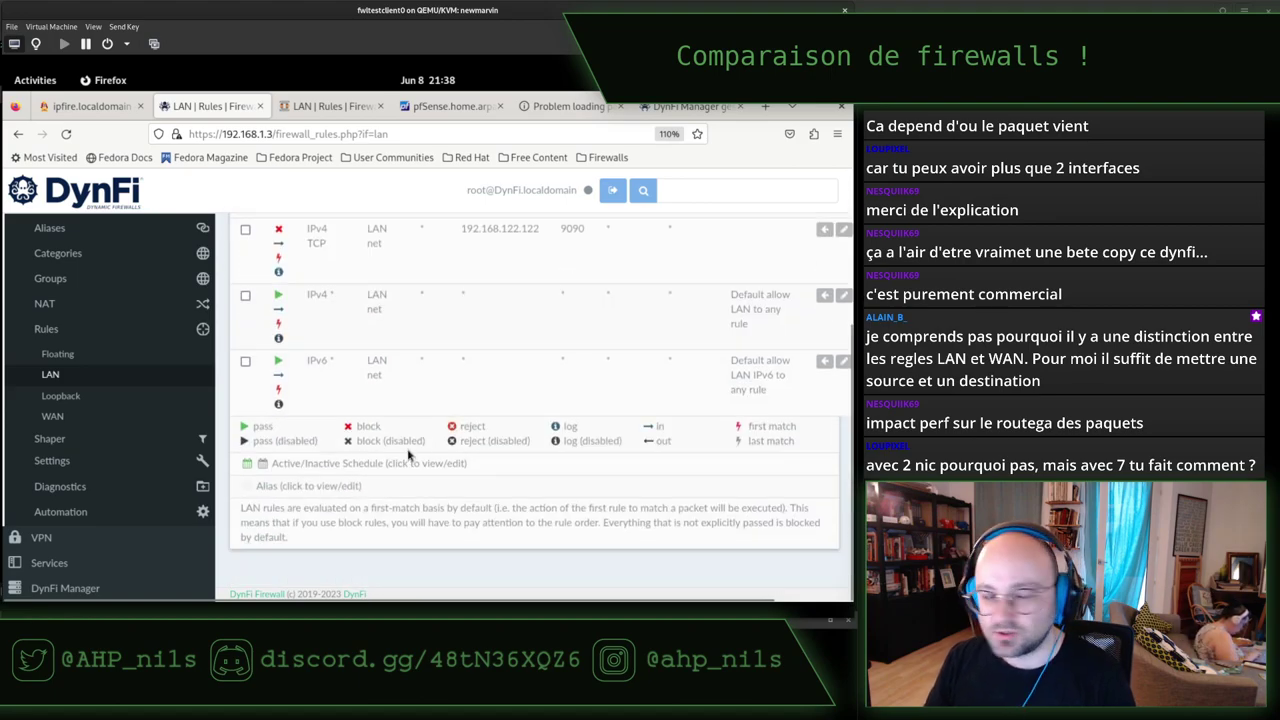
{"action": "scroll", "coordinate": [408, 455], "scroll_direction": "up", "scroll_amount": 5}
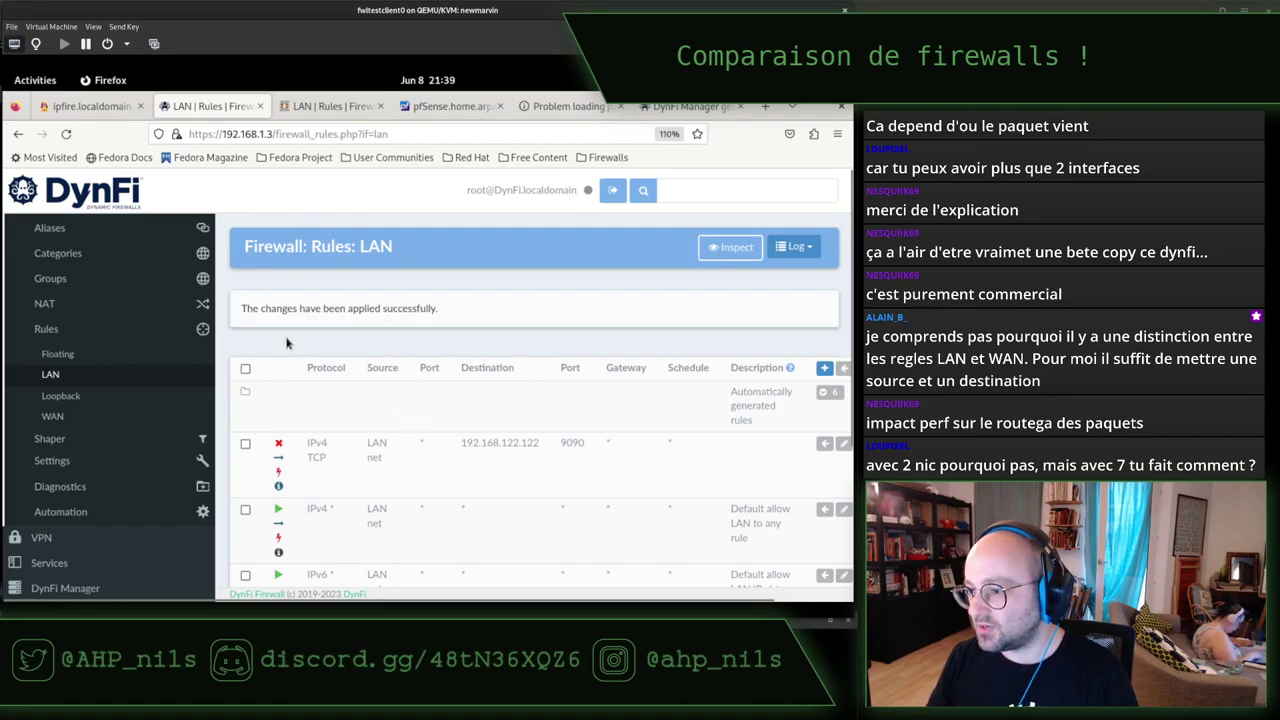
{"action": "left_click", "coordinate": [88, 107]}
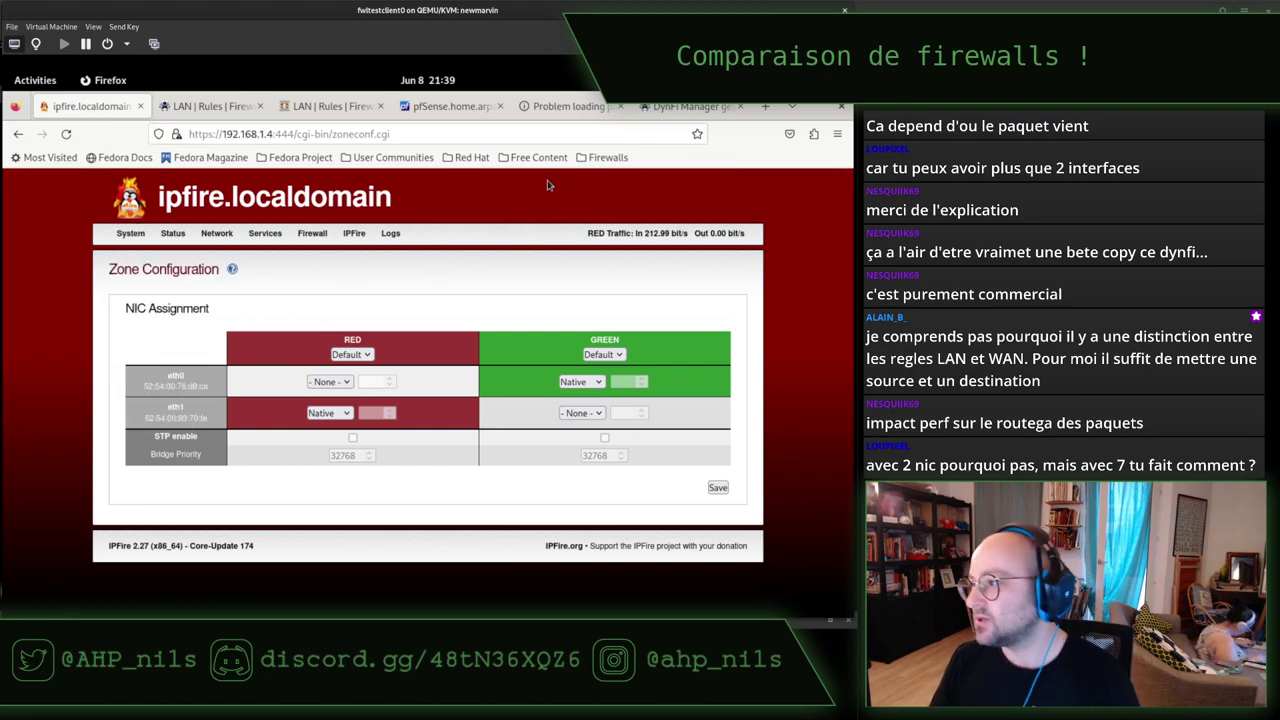
{"action": "key", "text": "alt+Tab"}
{"action": "key", "text": "alt+Tab"}
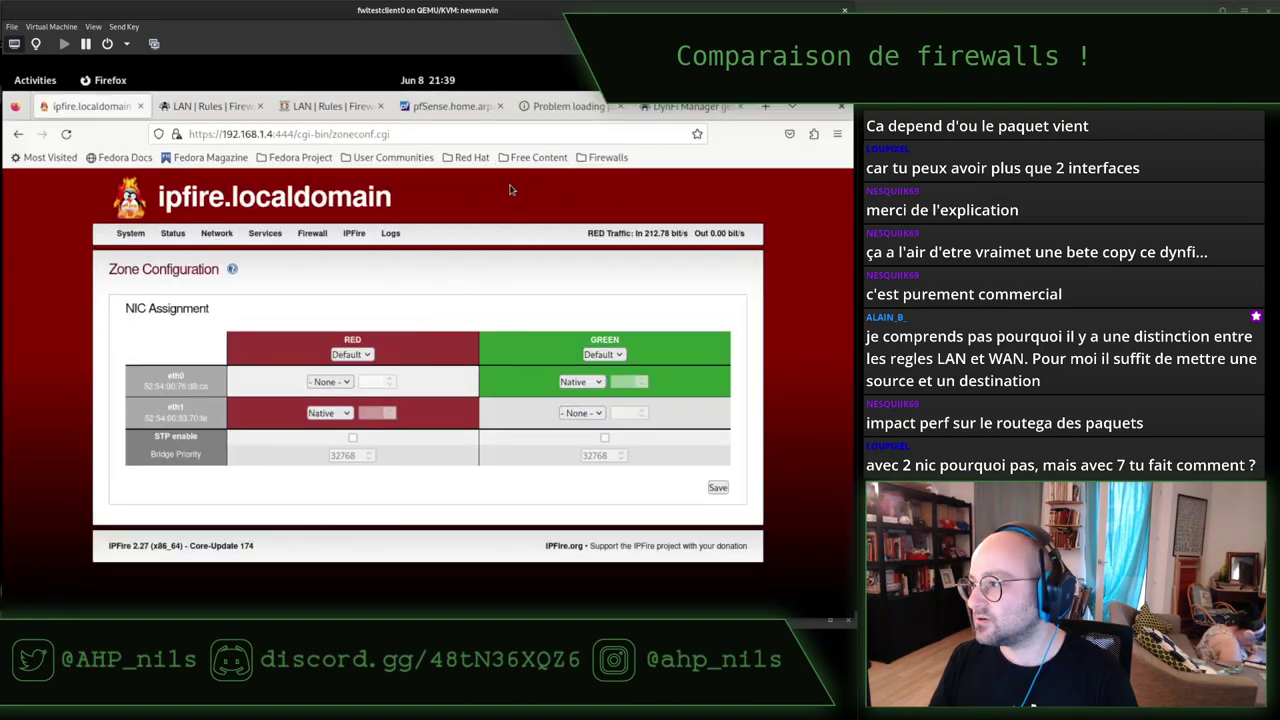
{"action": "key", "text": "alt+Tab"}
{"action": "key", "text": "Tab"}
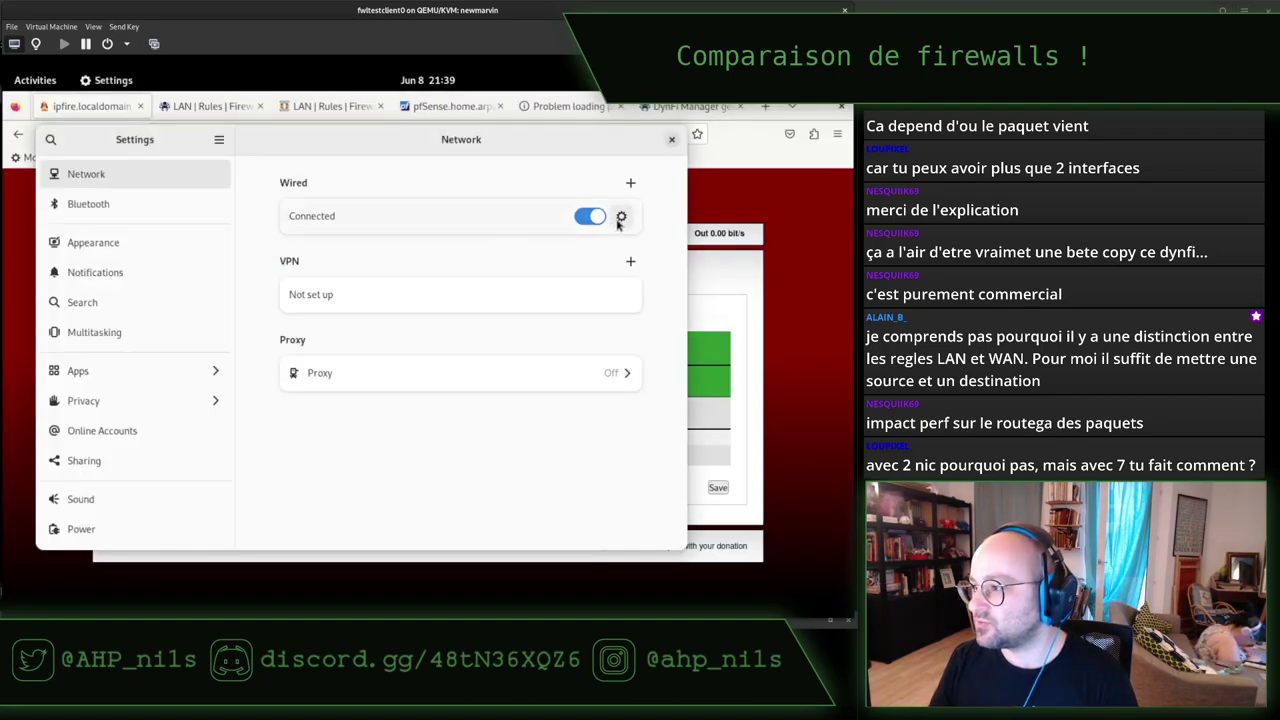
Change the wired connection's IPv4 gateway from 192.168.1.3 to 192.168.1.4 and apply it.
{"action": "left_click", "coordinate": [621, 216]}
{"action": "left_click", "coordinate": [230, 188]}
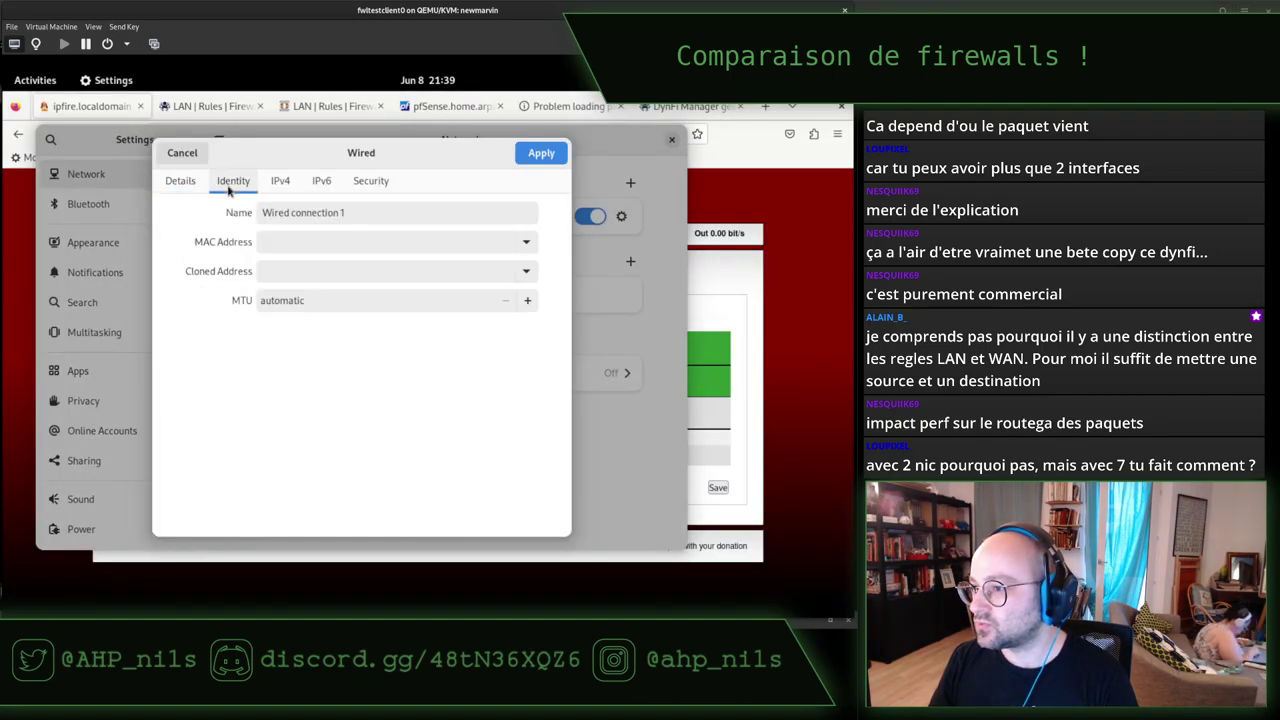
{"action": "left_click", "coordinate": [281, 195]}
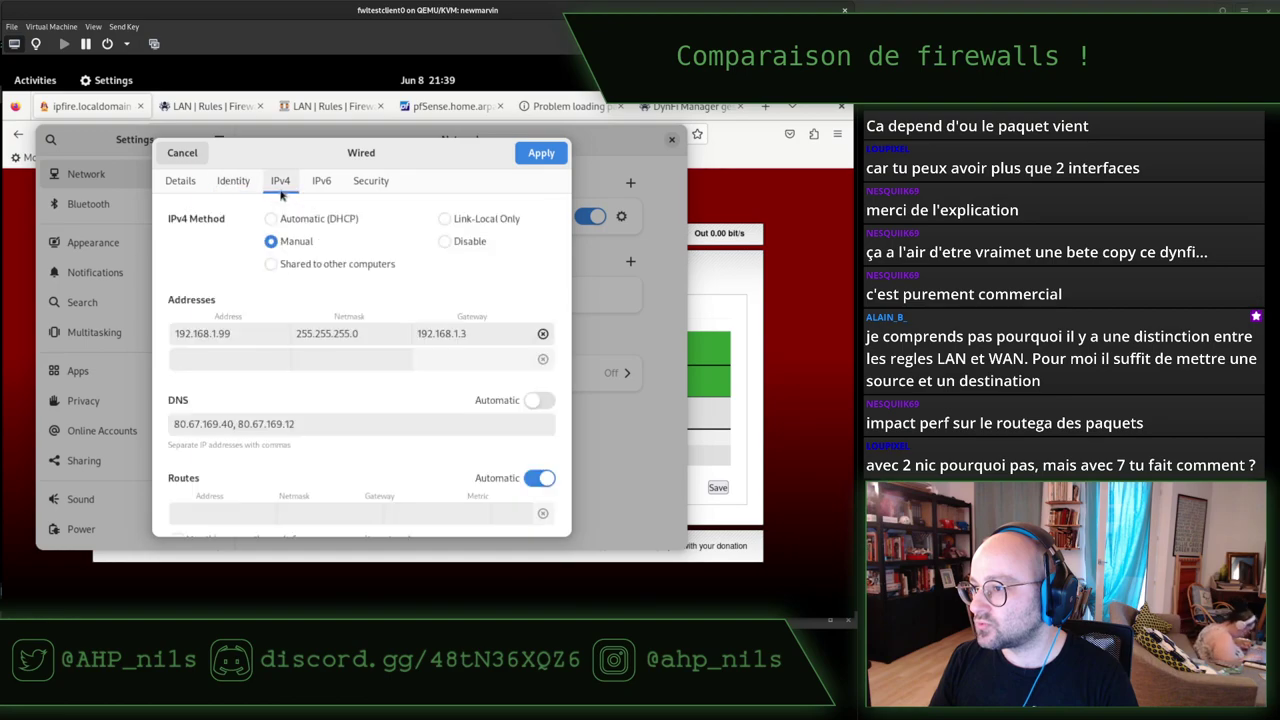
{"action": "left_click", "coordinate": [486, 333]}
{"action": "key", "text": "BackSpace"}
{"action": "type", "text": "4"}
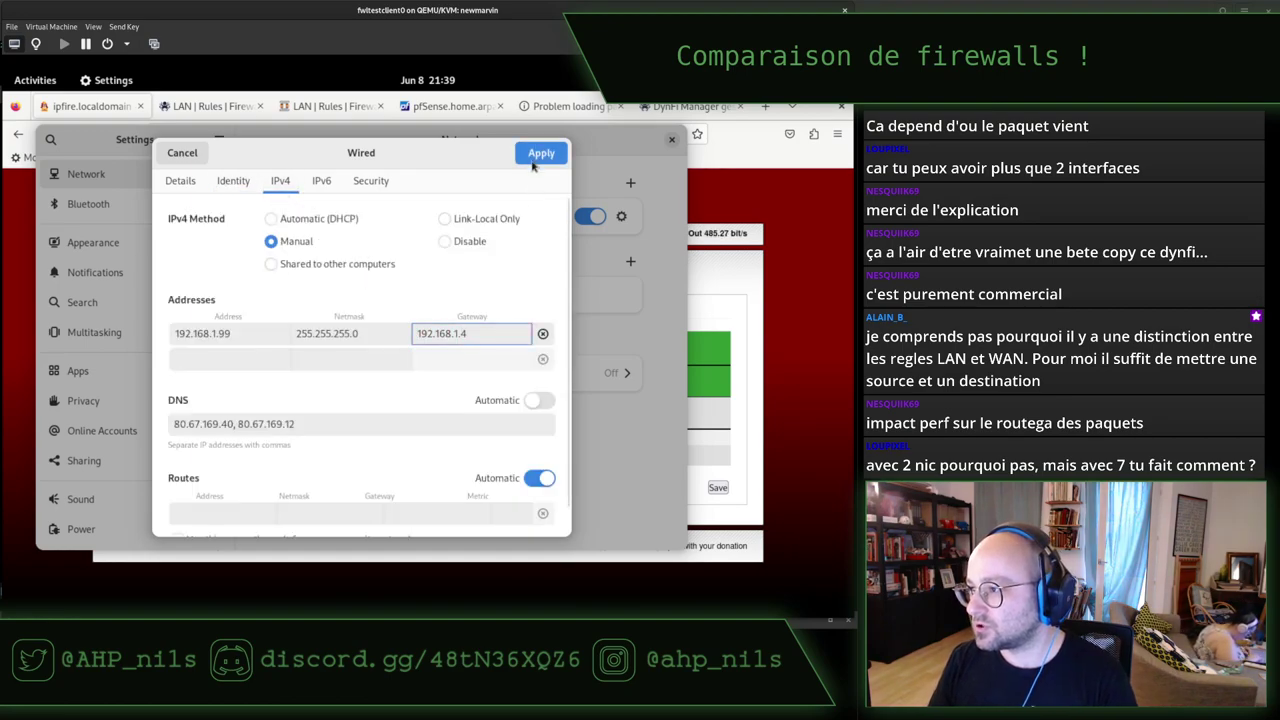
{"action": "left_click", "coordinate": [538, 154]}
Rerun the curl test to port 9090 in the Terminal.
{"action": "key", "text": "alt+Tab"}
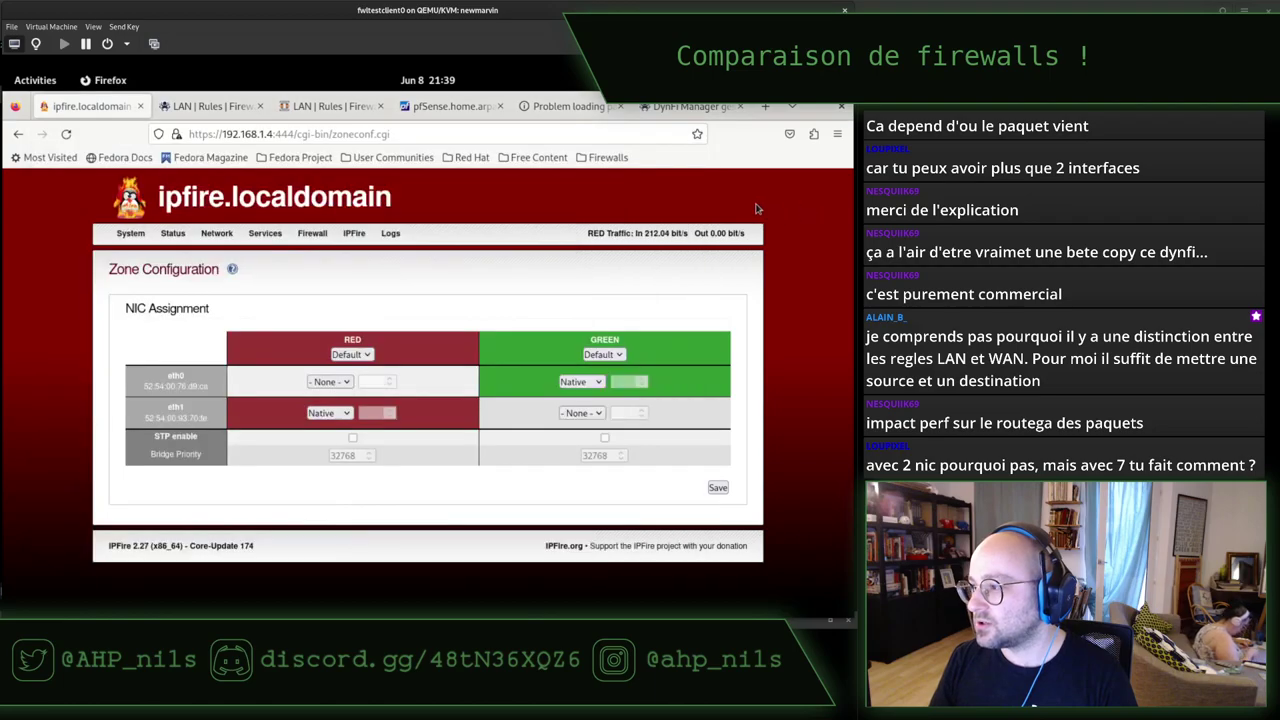
{"action": "key", "text": "alt+Tab"}
{"action": "key", "text": "alt+Tab"}
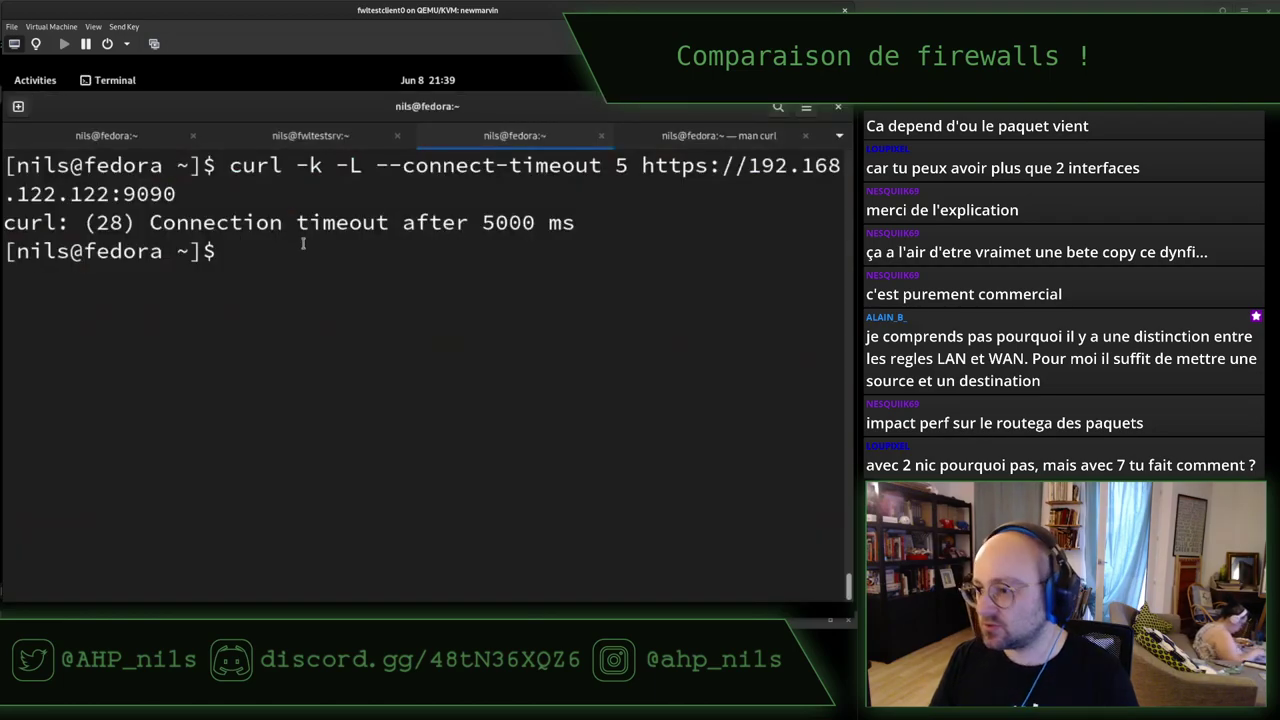
{"action": "key", "text": "ctrl+l"}
{"action": "key", "text": "Up"}
{"action": "key", "text": "Return"}
{"action": "key", "text": "alt+Tab"}
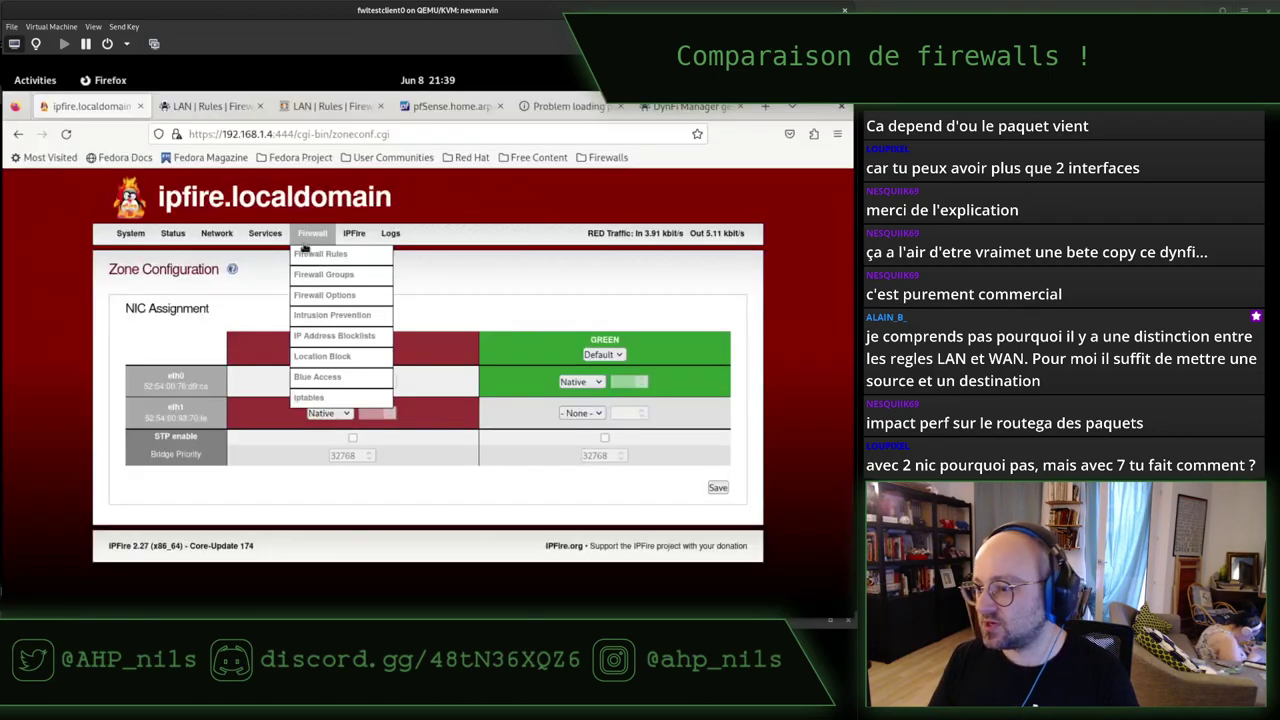
Open IPFire's Firewall Rules page, then read the wiki.ipfire.org firewall documentation in a new tab.
{"action": "left_click", "coordinate": [310, 254]}
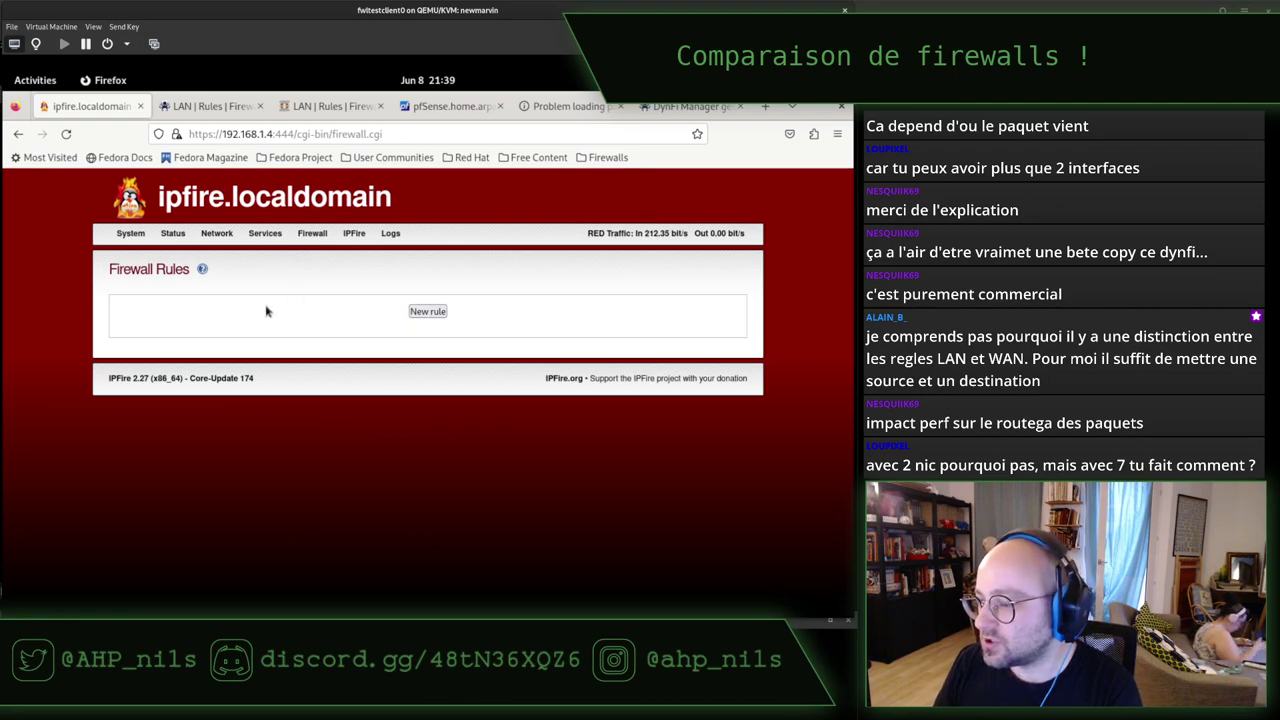
{"action": "key", "text": "ctrl+t"}
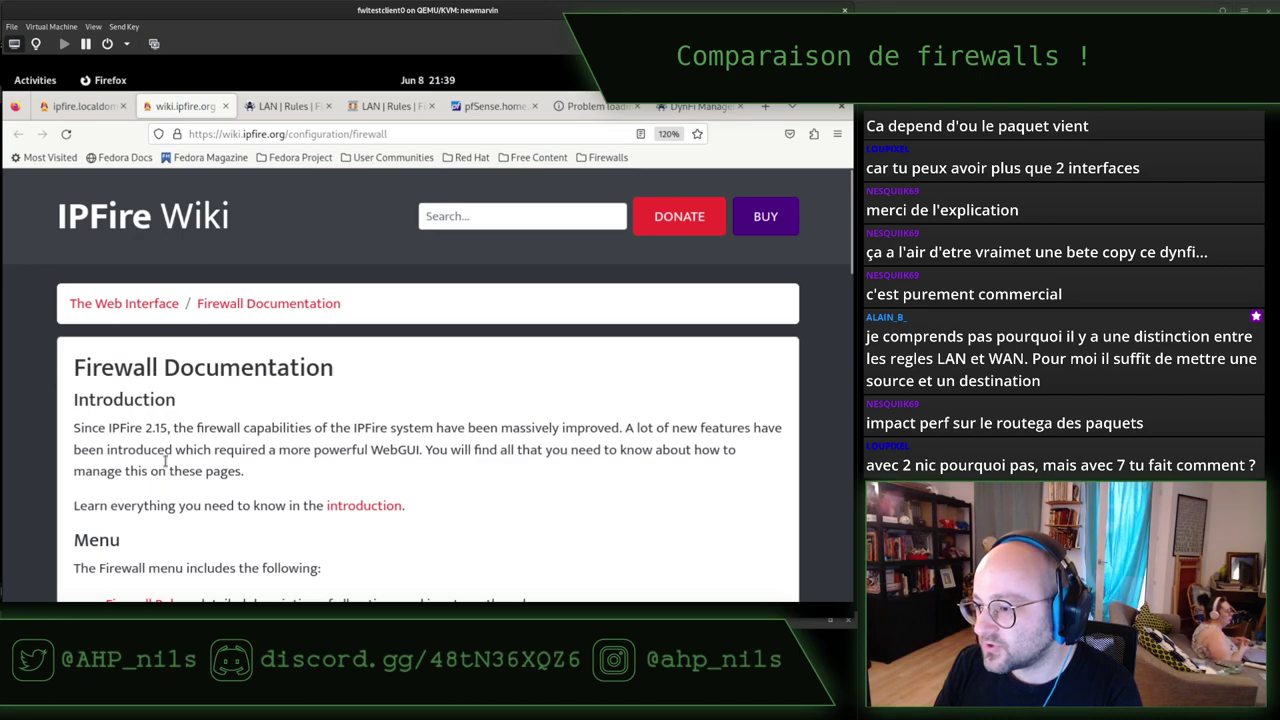
{"action": "scroll", "coordinate": [165, 458], "scroll_direction": "down", "scroll_amount": 2}
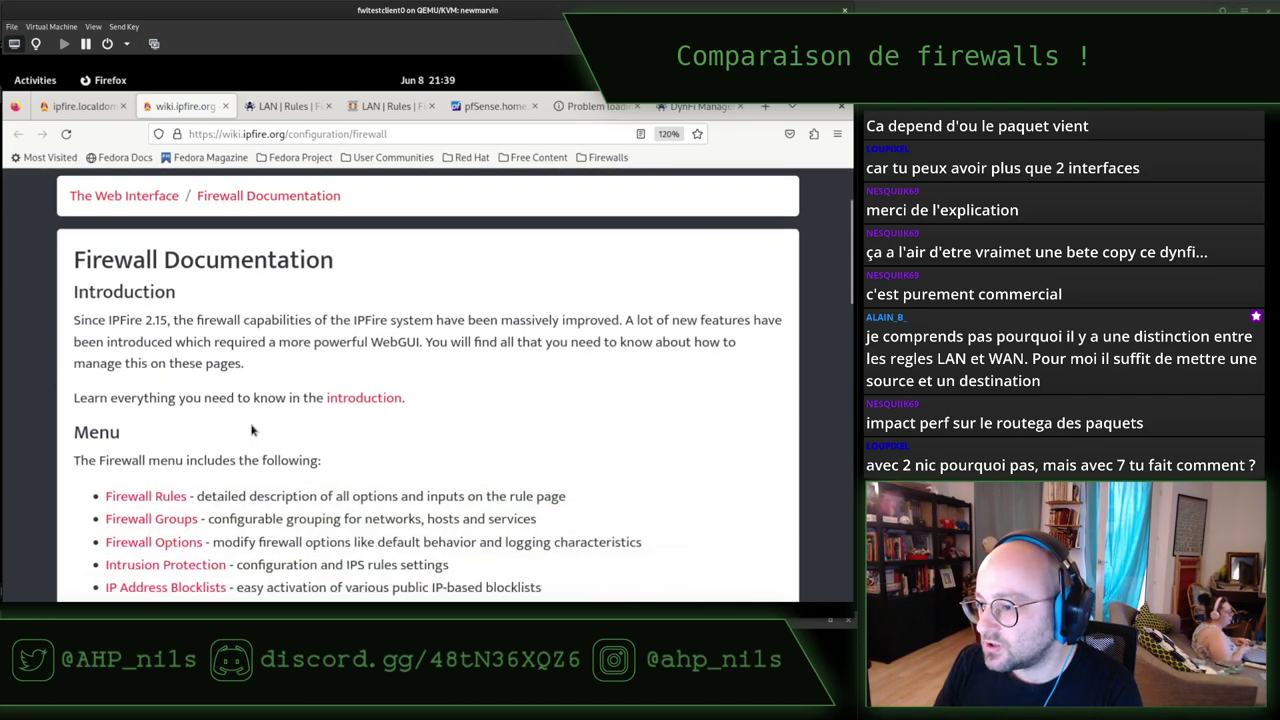
{"action": "scroll", "coordinate": [282, 447], "scroll_direction": "down", "scroll_amount": 4}
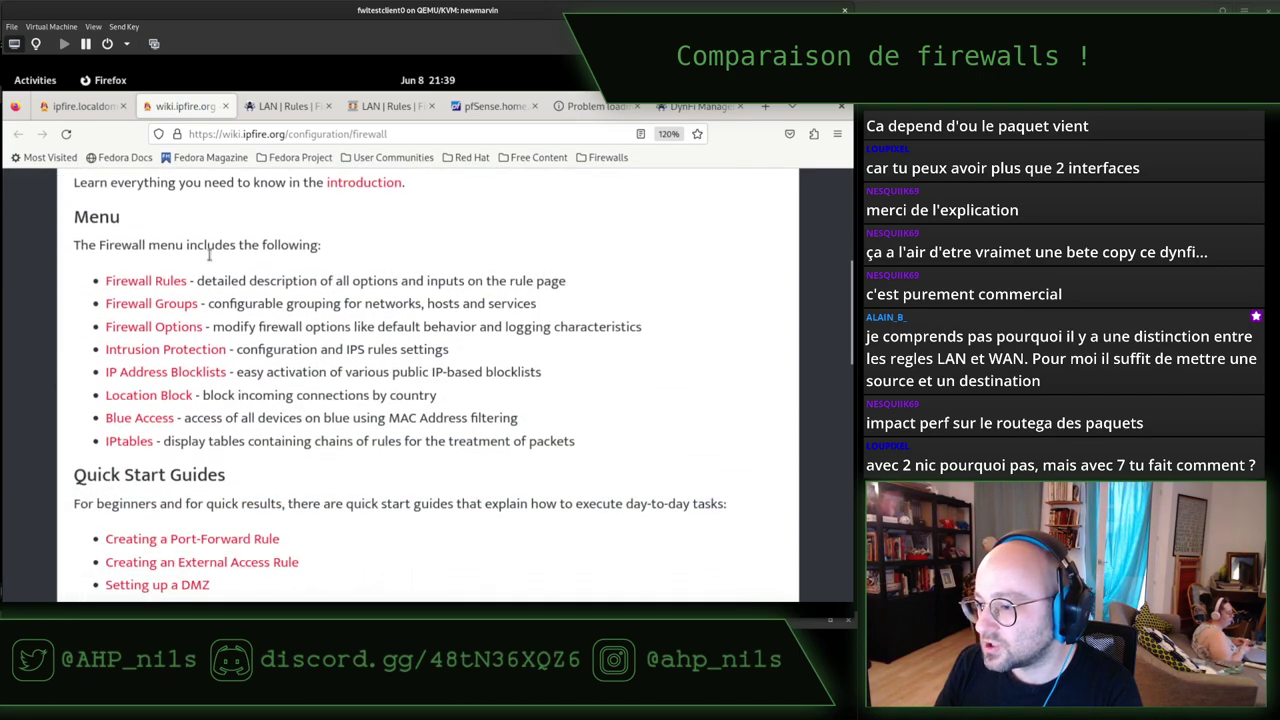
{"action": "left_click", "coordinate": [82, 106]}
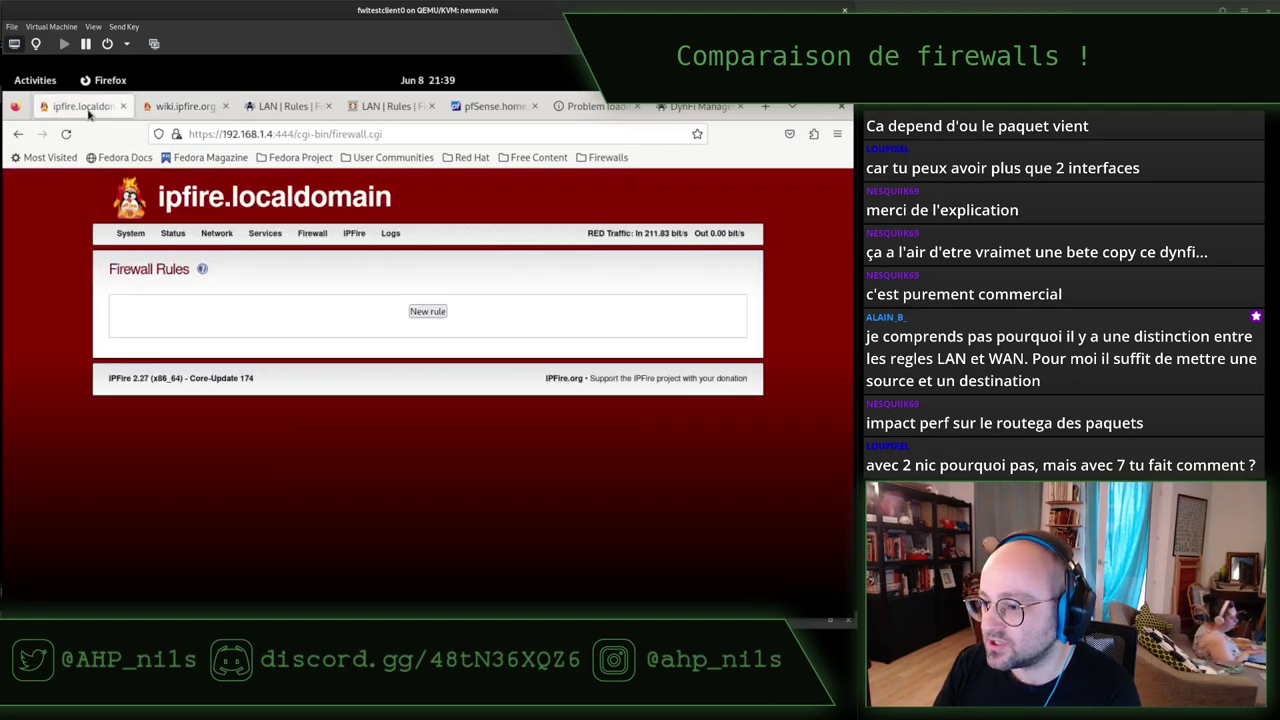
Start a new firewall rule with source GREEN network 192.168.1.0/24.
{"action": "left_click", "coordinate": [428, 311]}
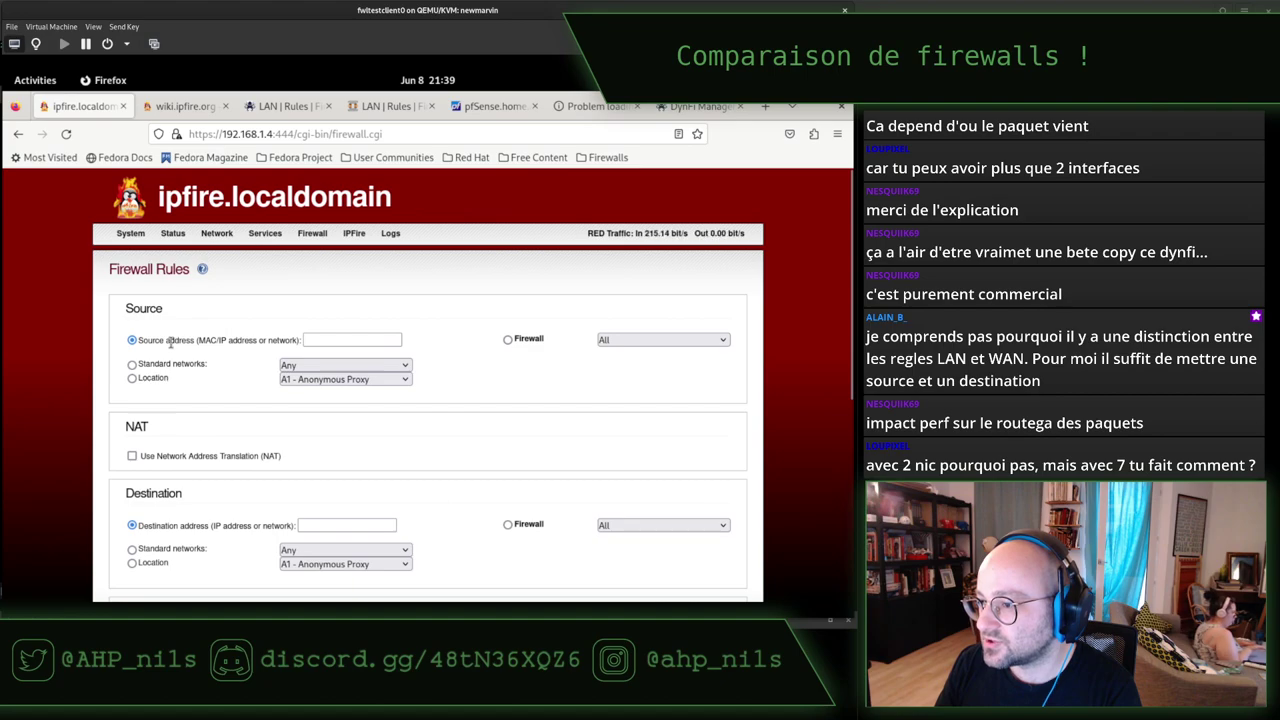
{"action": "left_click_drag", "start_coordinate": [181, 340], "coordinate": [246, 341]}
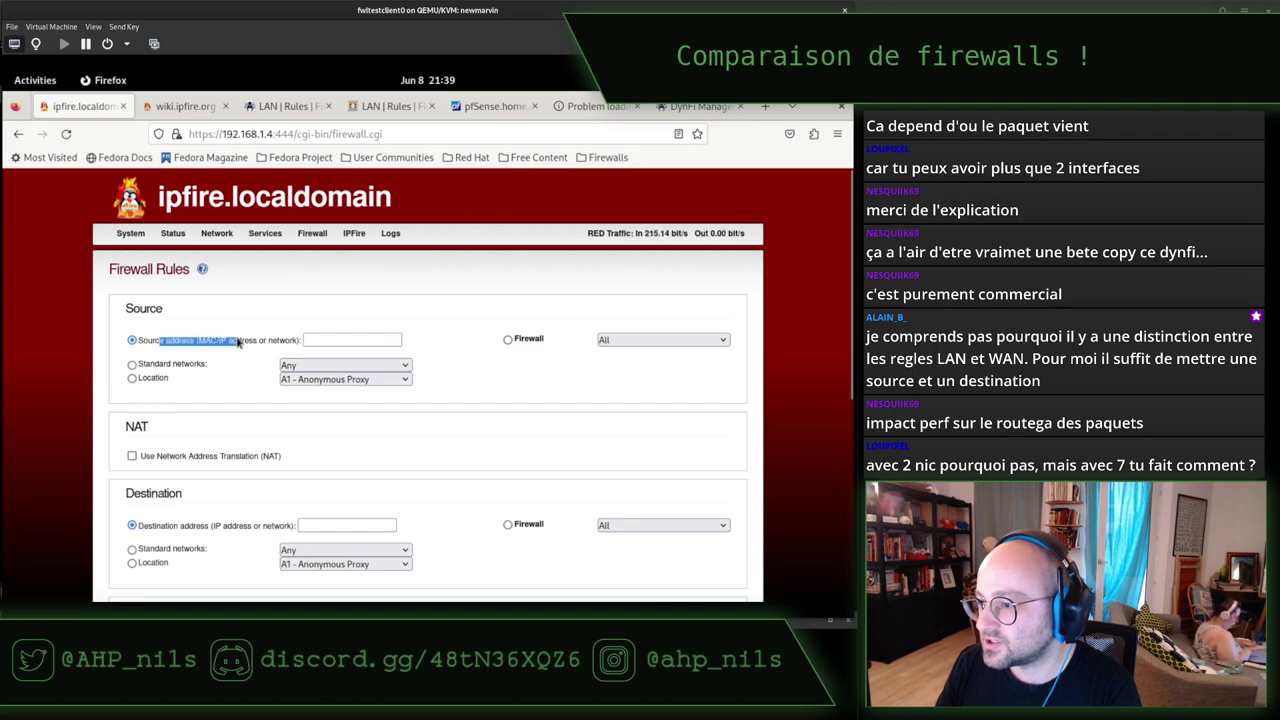
{"action": "left_click", "coordinate": [326, 343]}
{"action": "left_click", "coordinate": [636, 340]}
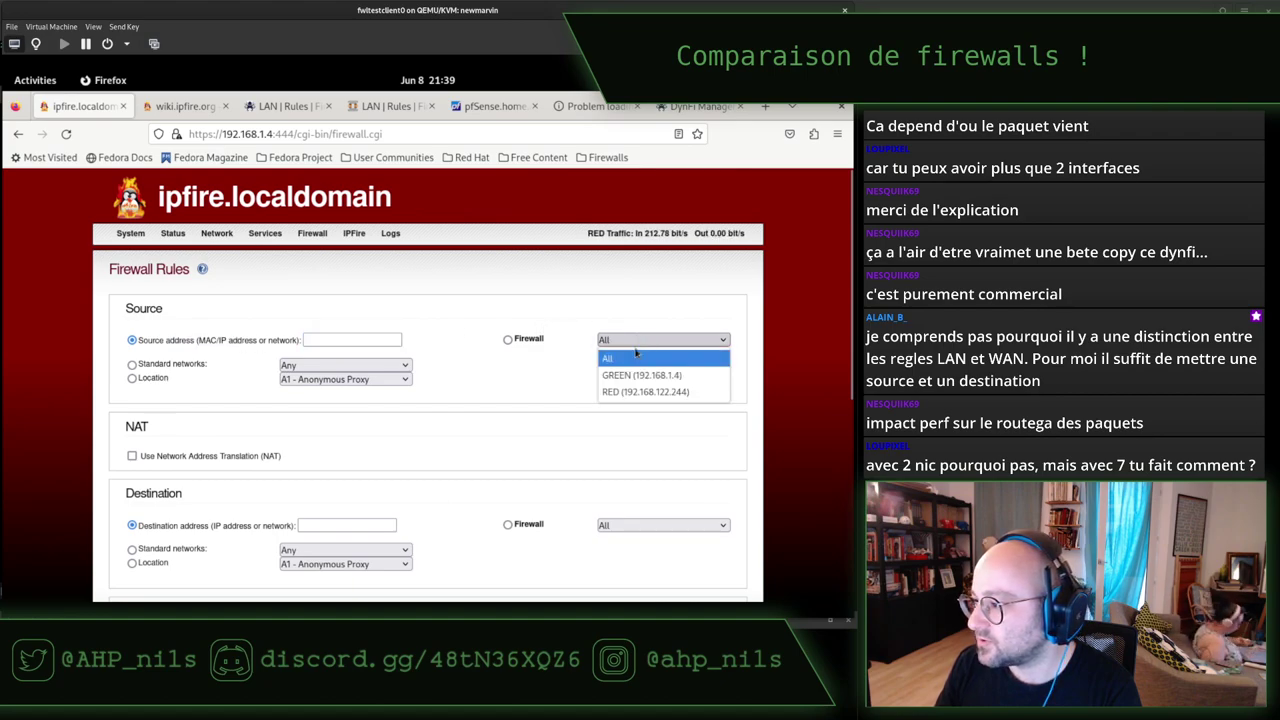
{"action": "left_click", "coordinate": [633, 376]}
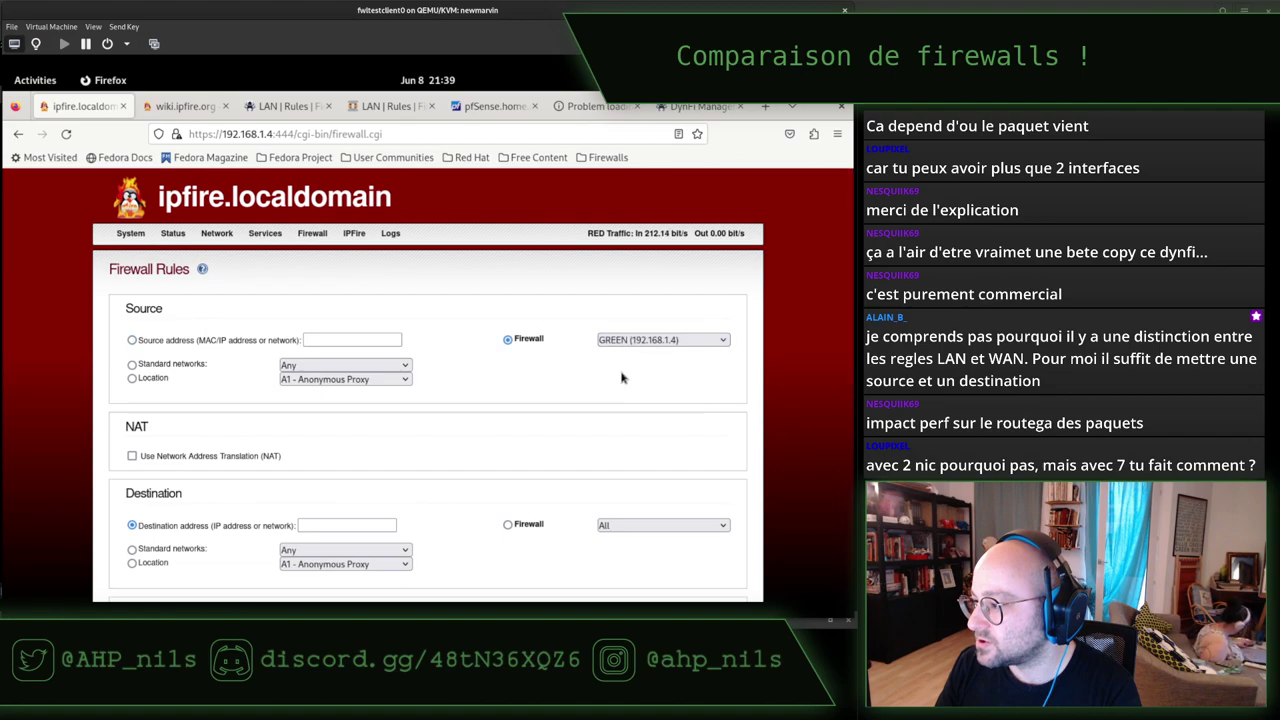
{"action": "left_click", "coordinate": [298, 368]}
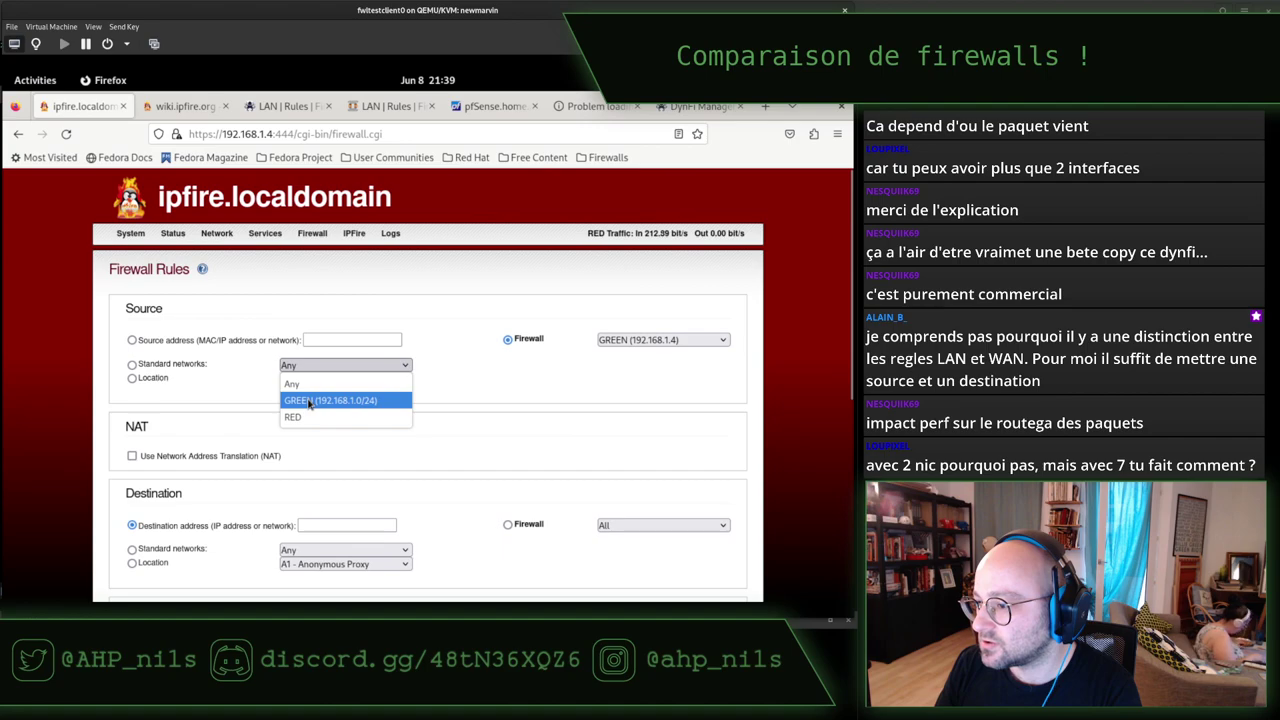
{"action": "left_click", "coordinate": [310, 400]}
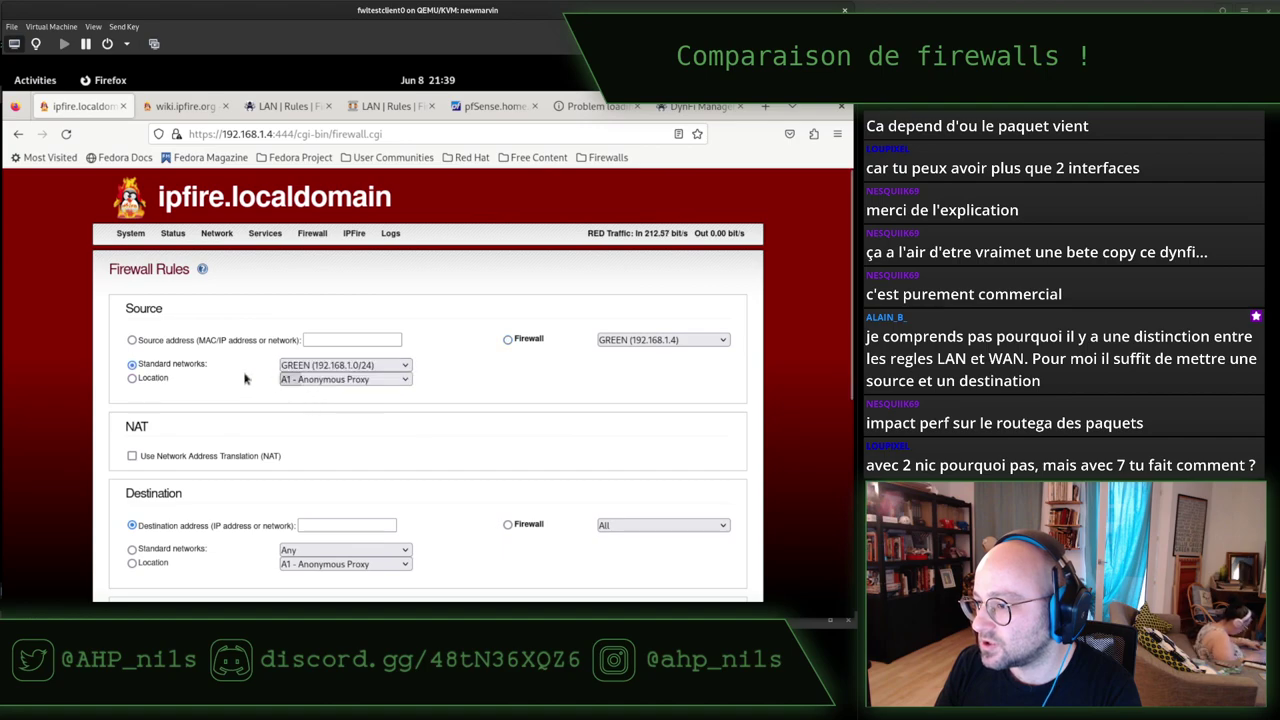
{"action": "left_click", "coordinate": [340, 381]}
{"action": "left_click", "coordinate": [219, 392]}
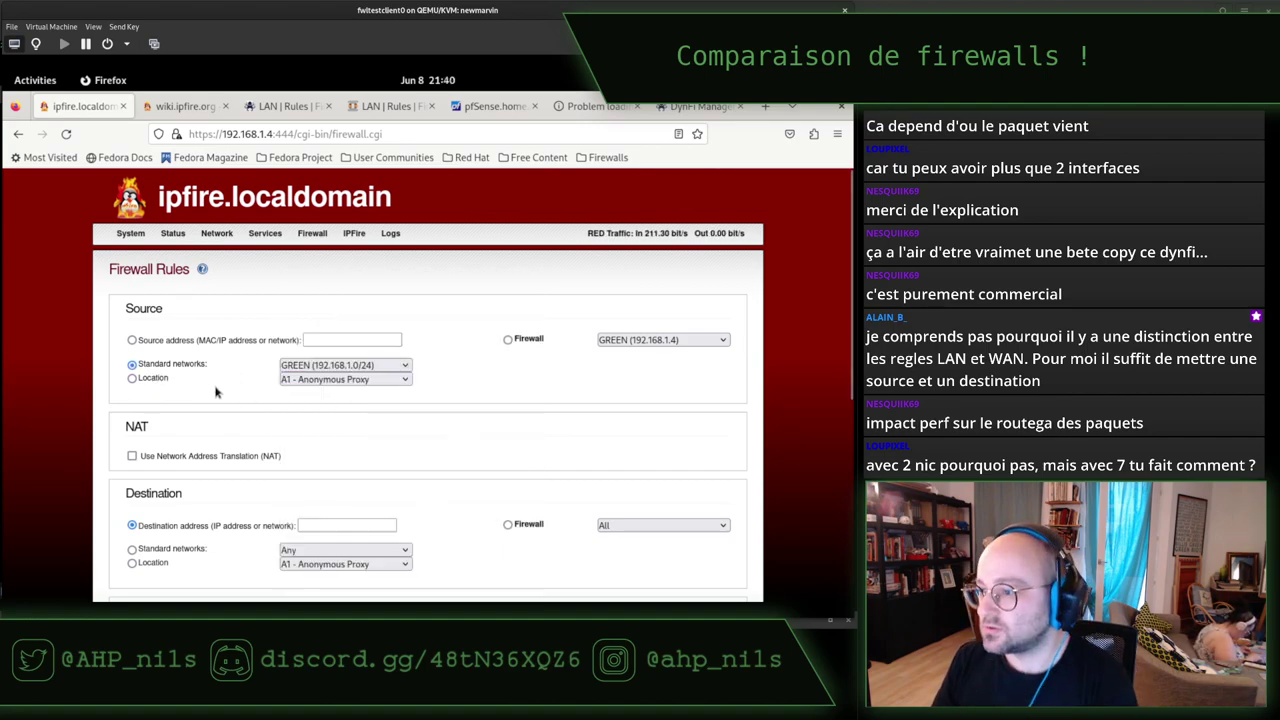
Set the rule's destination to the specific address 192.168.122.122.
{"action": "scroll", "coordinate": [268, 405], "scroll_direction": "down", "scroll_amount": 2}
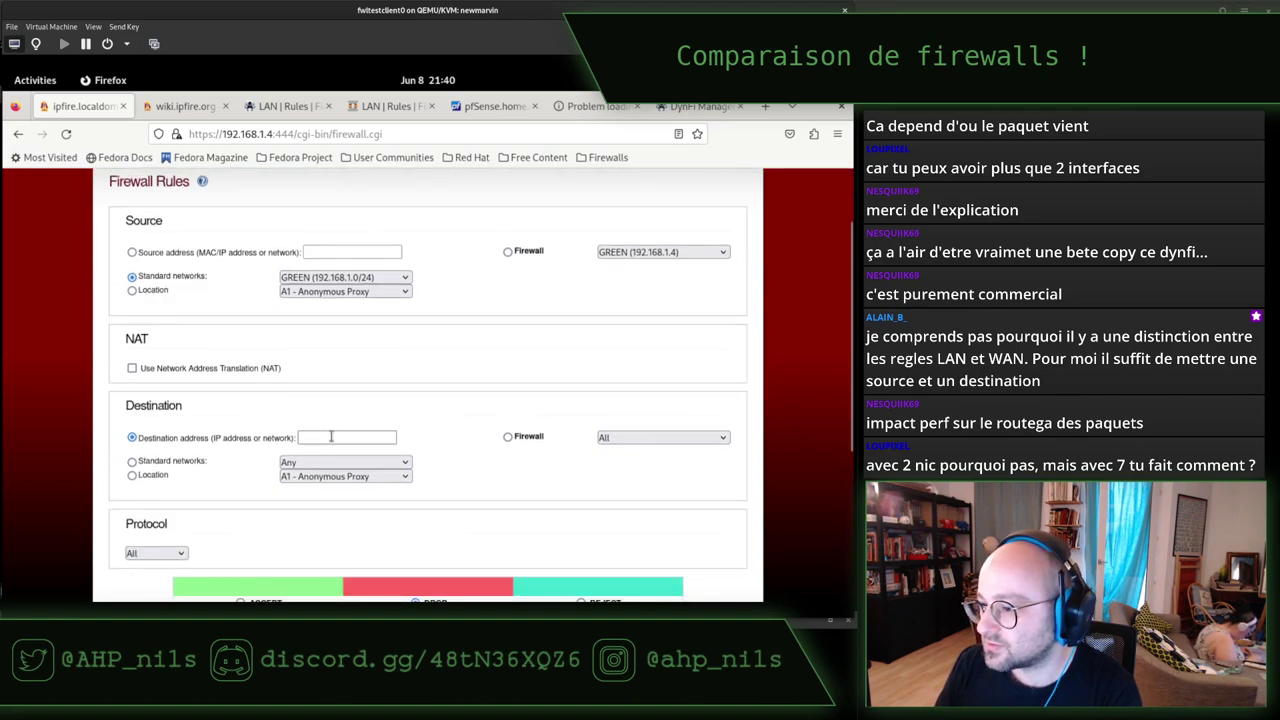
{"action": "scroll", "coordinate": [236, 437], "scroll_direction": "down", "scroll_amount": 2}
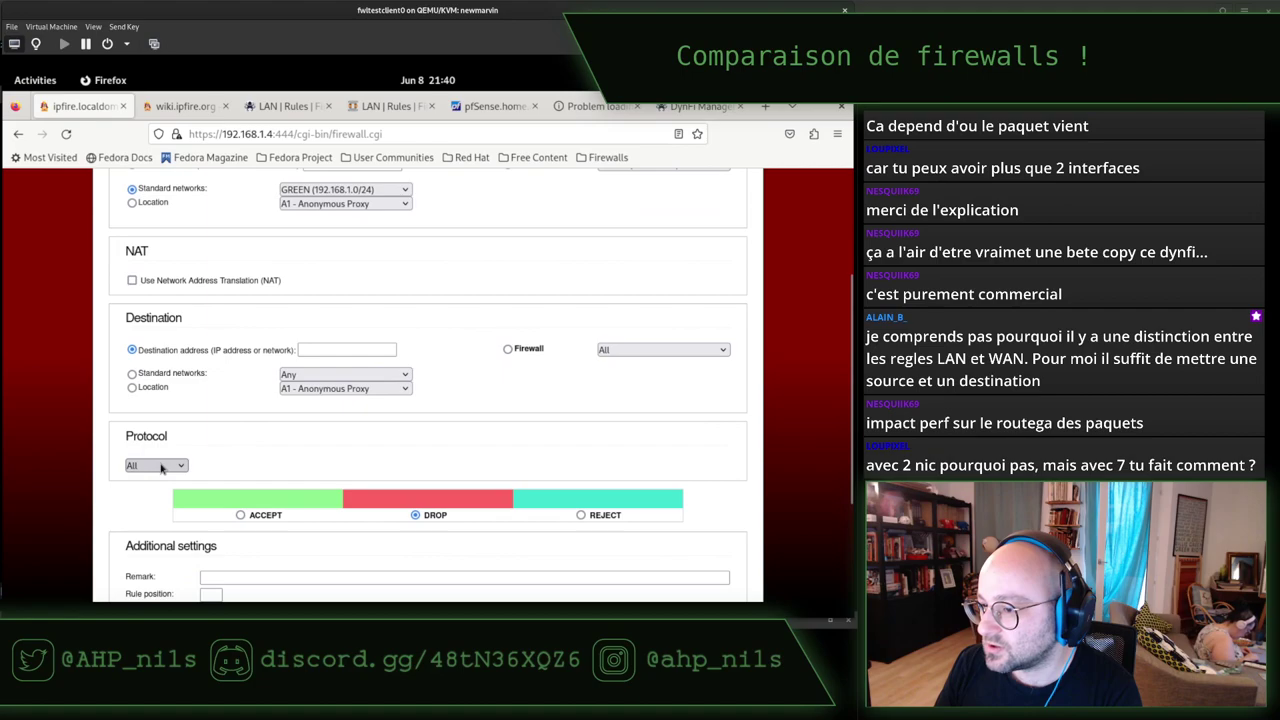
{"action": "left_click", "coordinate": [165, 466]}
{"action": "left_click", "coordinate": [343, 457]}
{"action": "scroll", "coordinate": [277, 420], "scroll_direction": "up", "scroll_amount": 4}
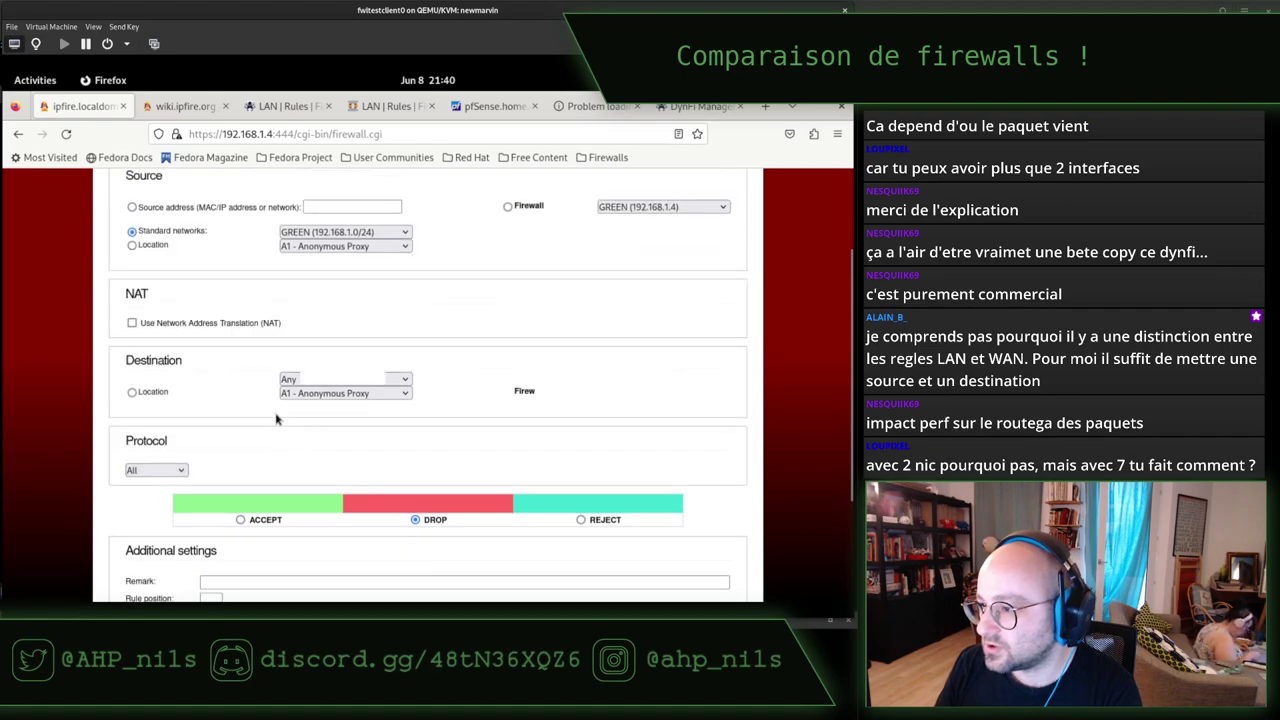
{"action": "scroll", "coordinate": [277, 420], "scroll_direction": "down", "scroll_amount": 2}
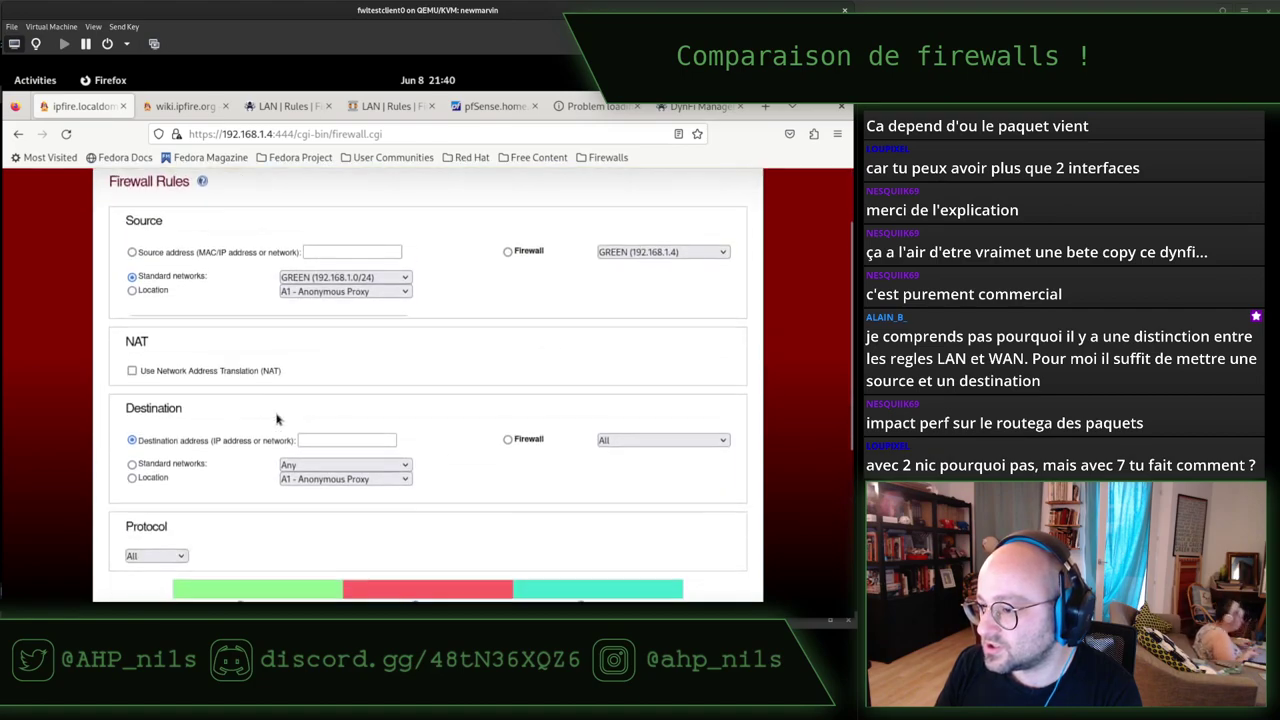
{"action": "left_click", "coordinate": [331, 437]}
{"action": "left_click", "coordinate": [637, 440]}
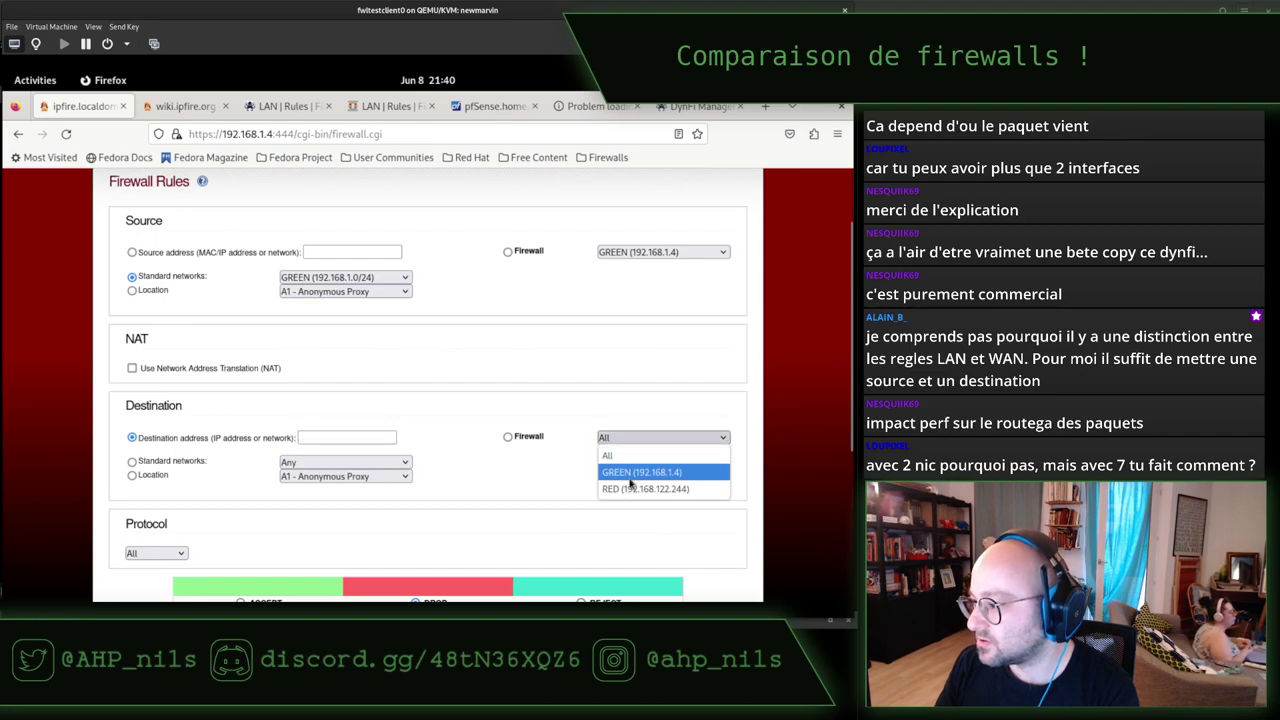
{"action": "left_click", "coordinate": [629, 488]}
{"action": "left_click", "coordinate": [344, 437]}
{"action": "type", "text": "1"}
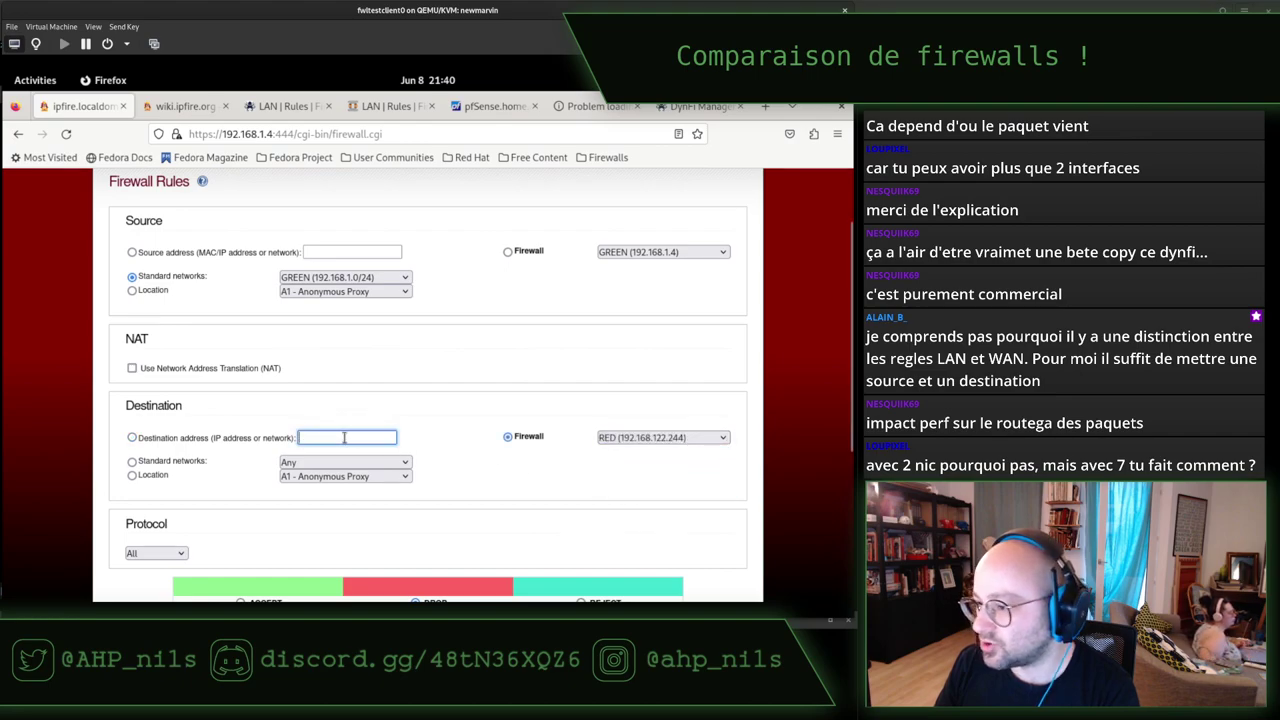
{"action": "type", "text": "92.168"}
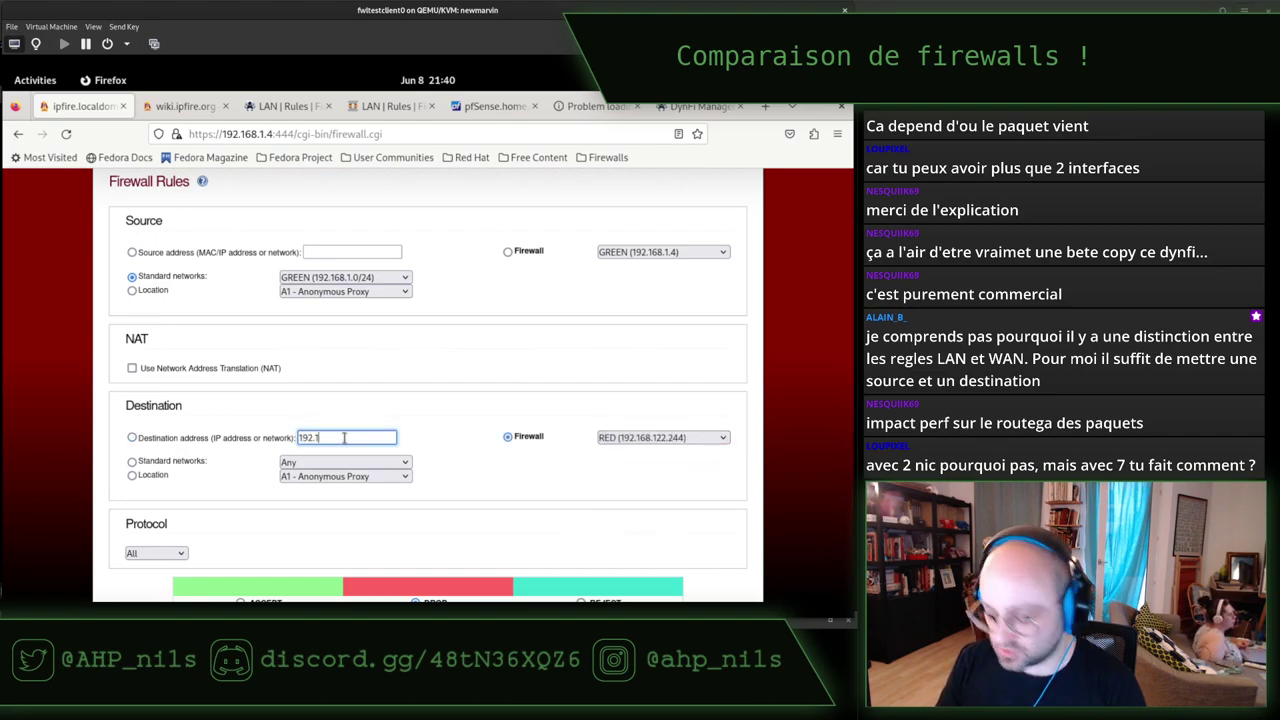
{"action": "left_click", "coordinate": [132, 437]}
{"action": "left_click", "coordinate": [345, 437]}
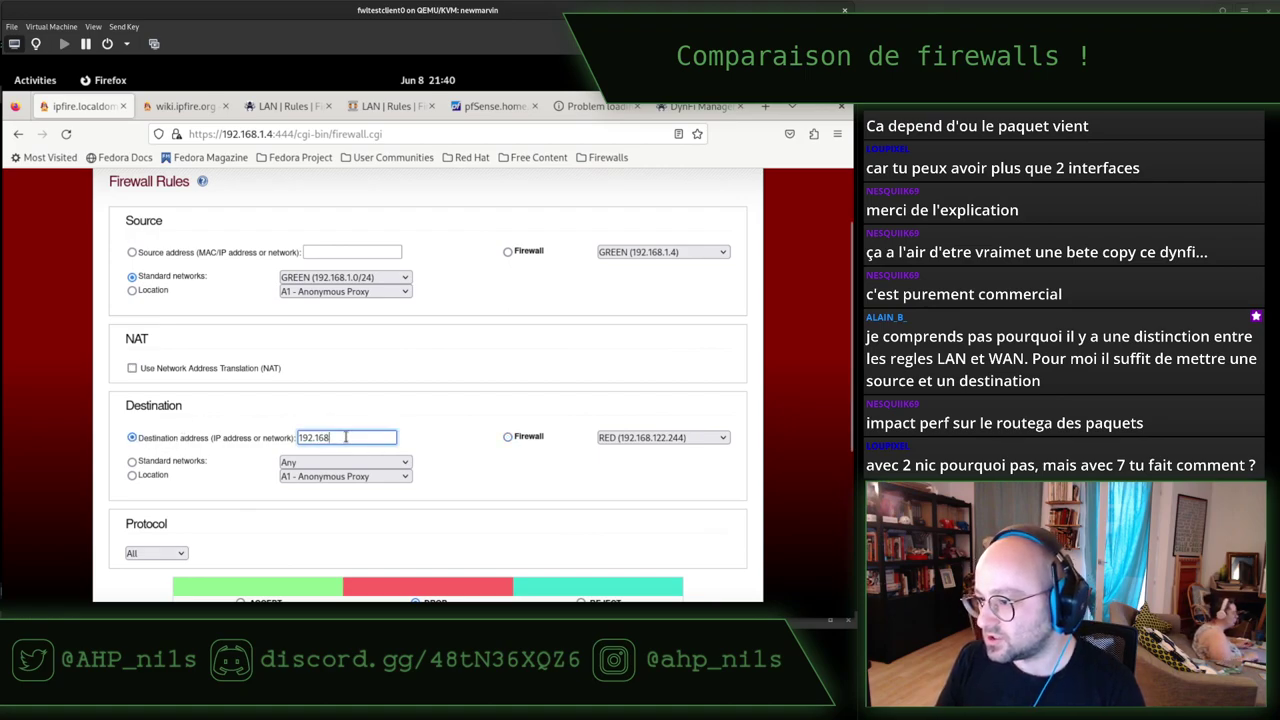
{"action": "type", "text": ".122.122"}
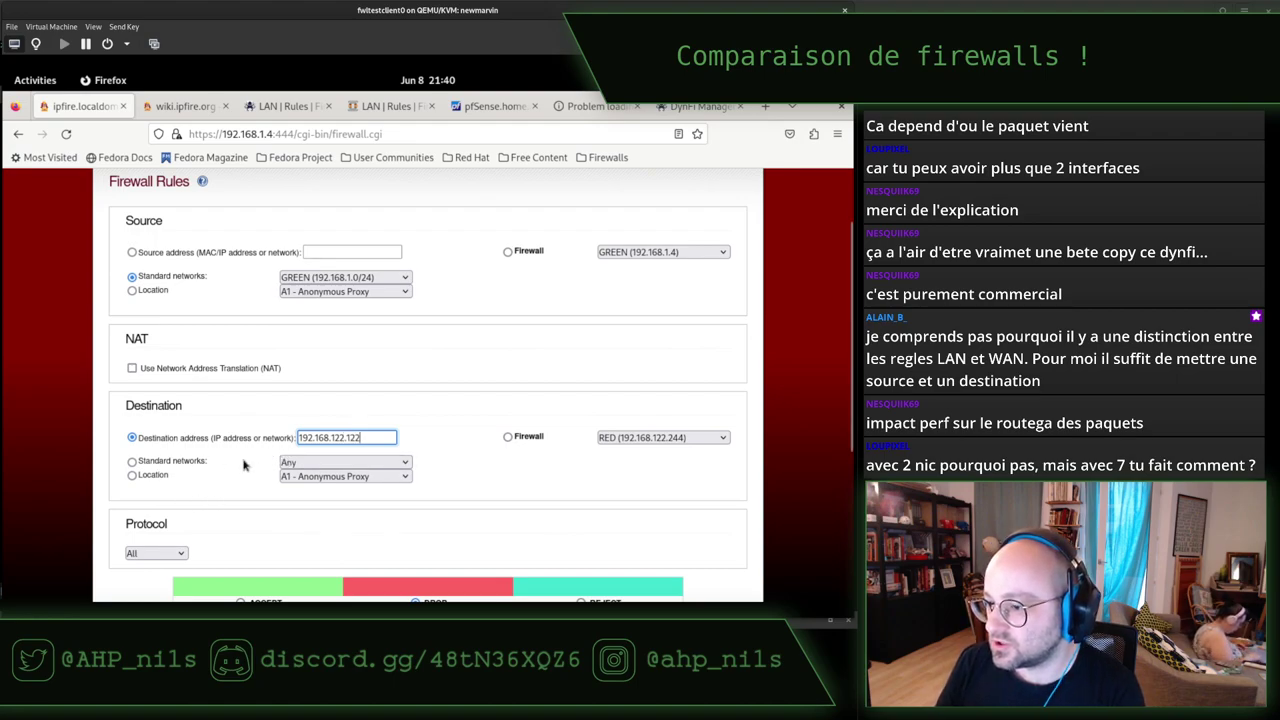
Restrict the rule to TCP port 9090, enable logging, and add the DROP rule.
{"action": "scroll", "coordinate": [245, 455], "scroll_direction": "down", "scroll_amount": 2}
{"action": "scroll", "coordinate": [245, 455], "scroll_direction": "up", "scroll_amount": 4}
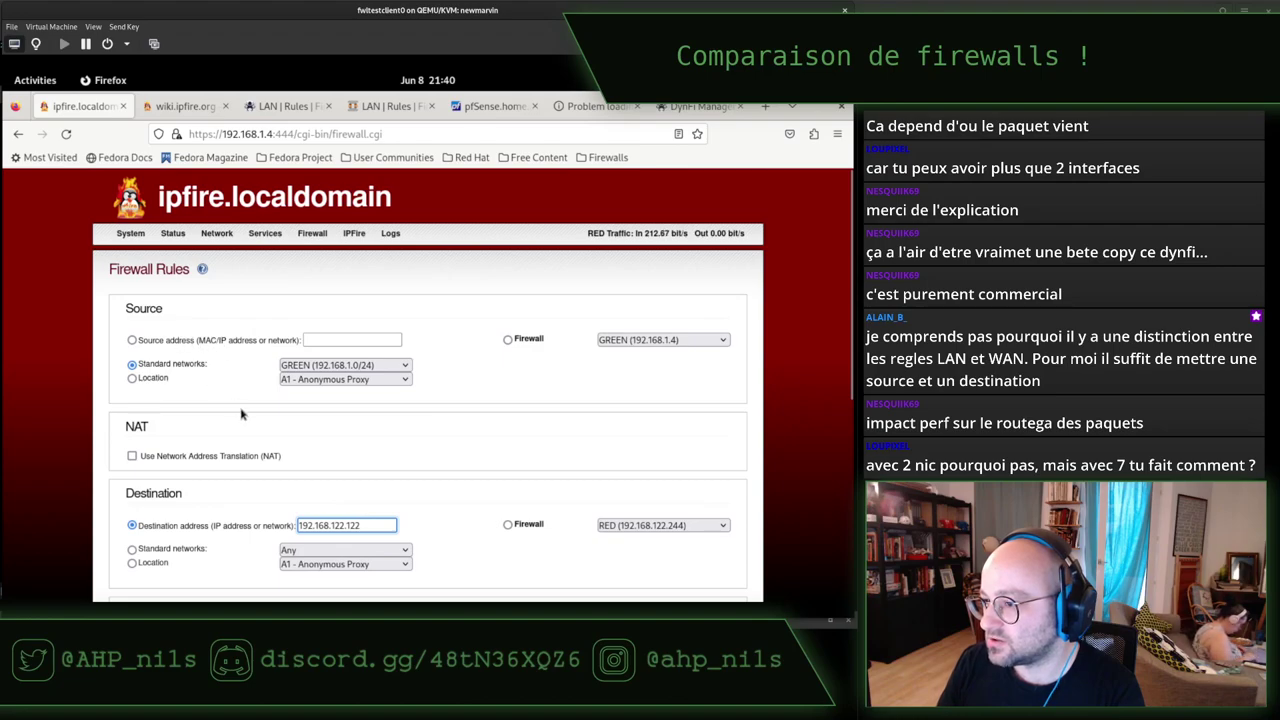
{"action": "scroll", "coordinate": [240, 412], "scroll_direction": "down", "scroll_amount": 4}
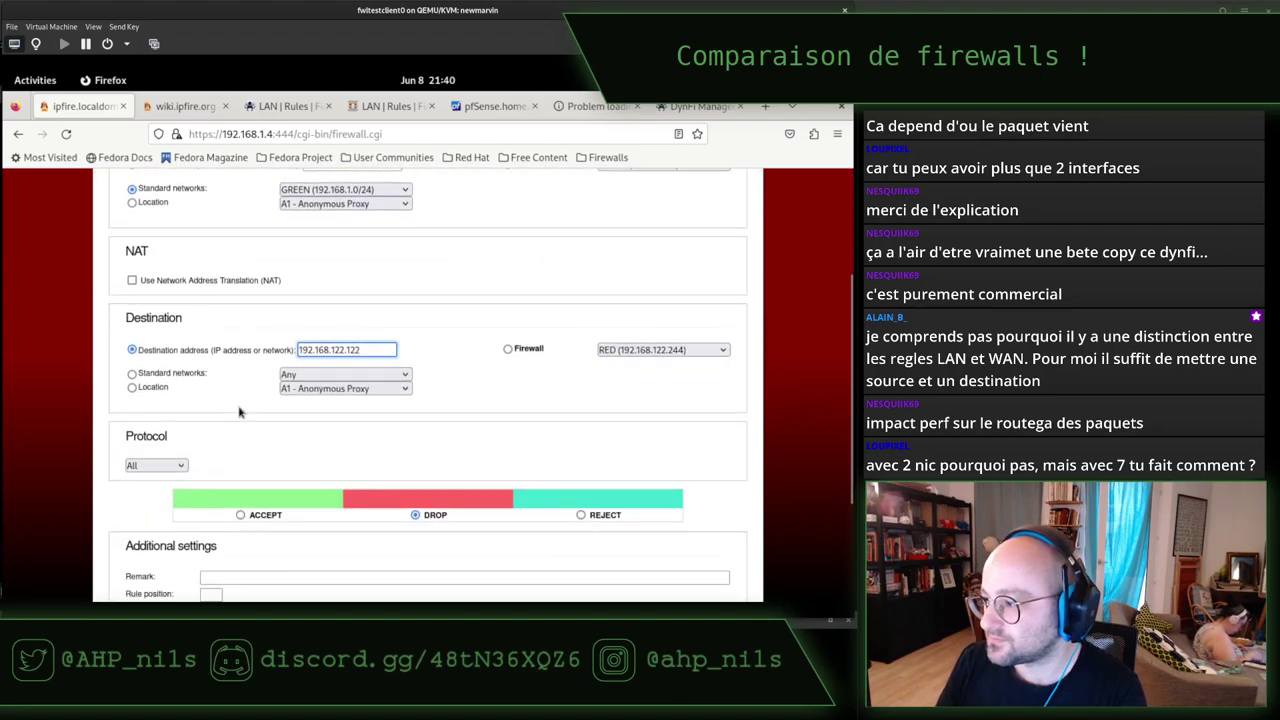
{"action": "left_click", "coordinate": [176, 464]}
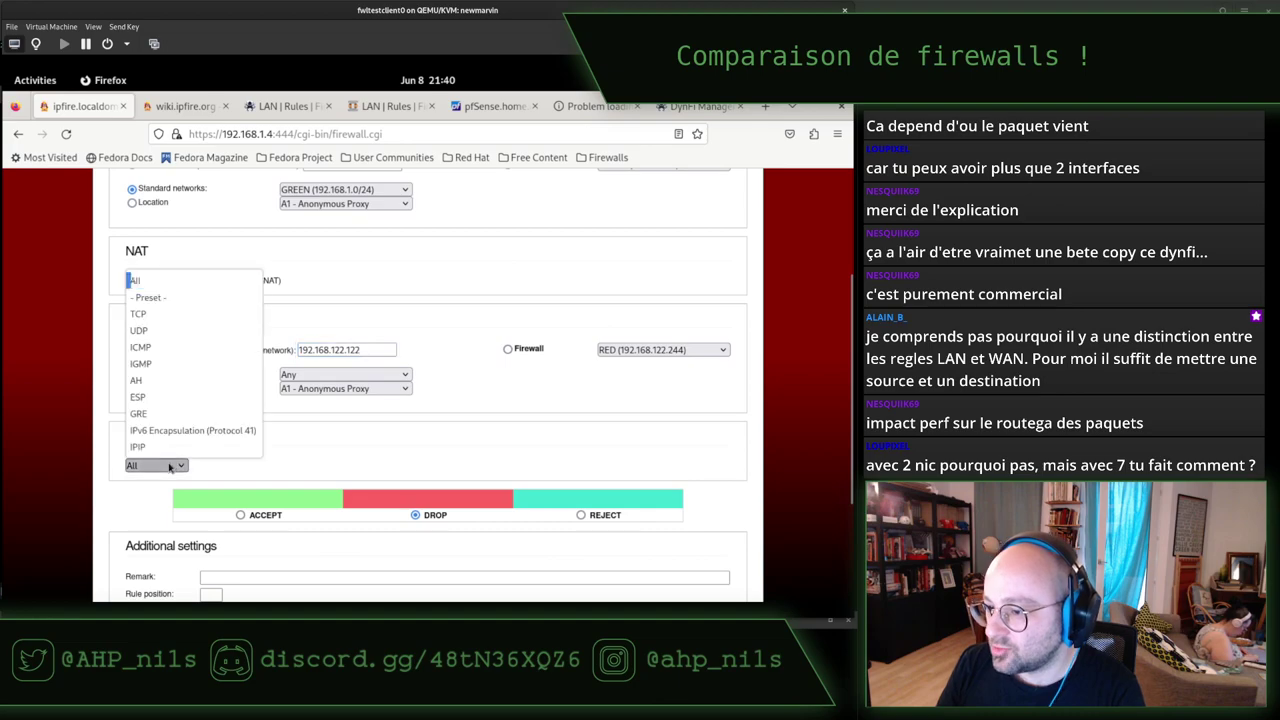
{"action": "left_click", "coordinate": [176, 316]}
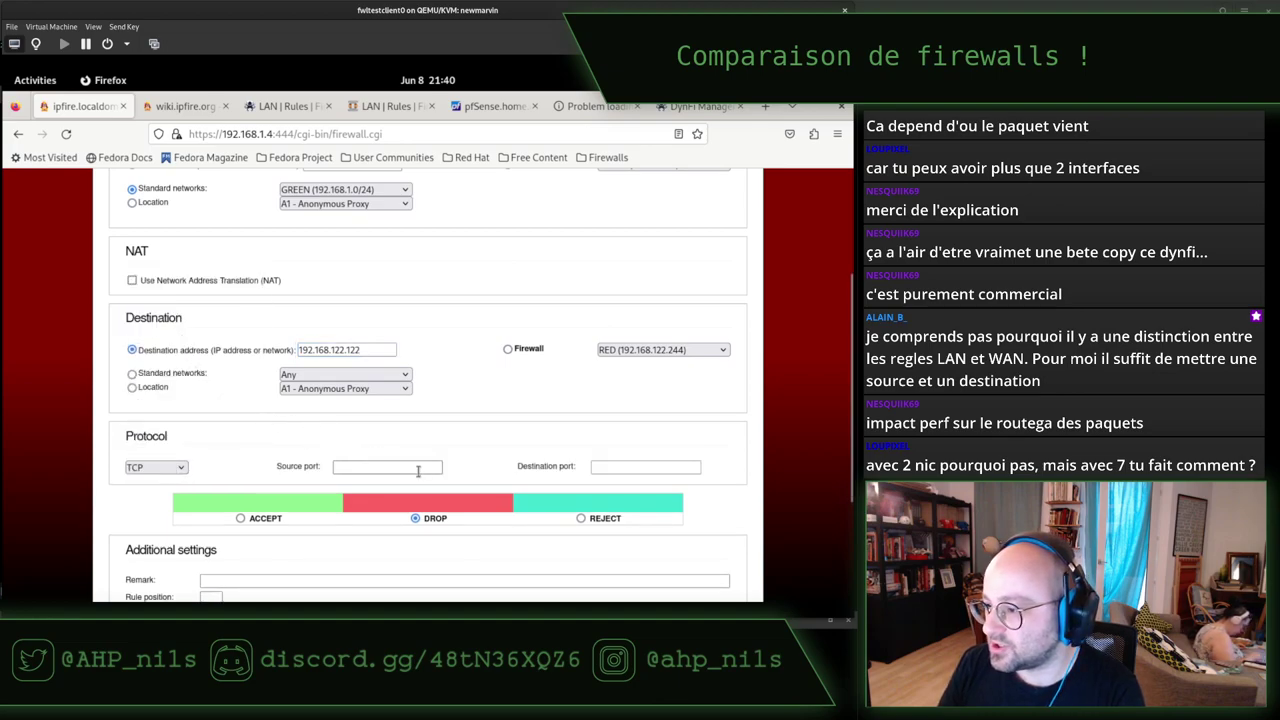
{"action": "left_click", "coordinate": [604, 466]}
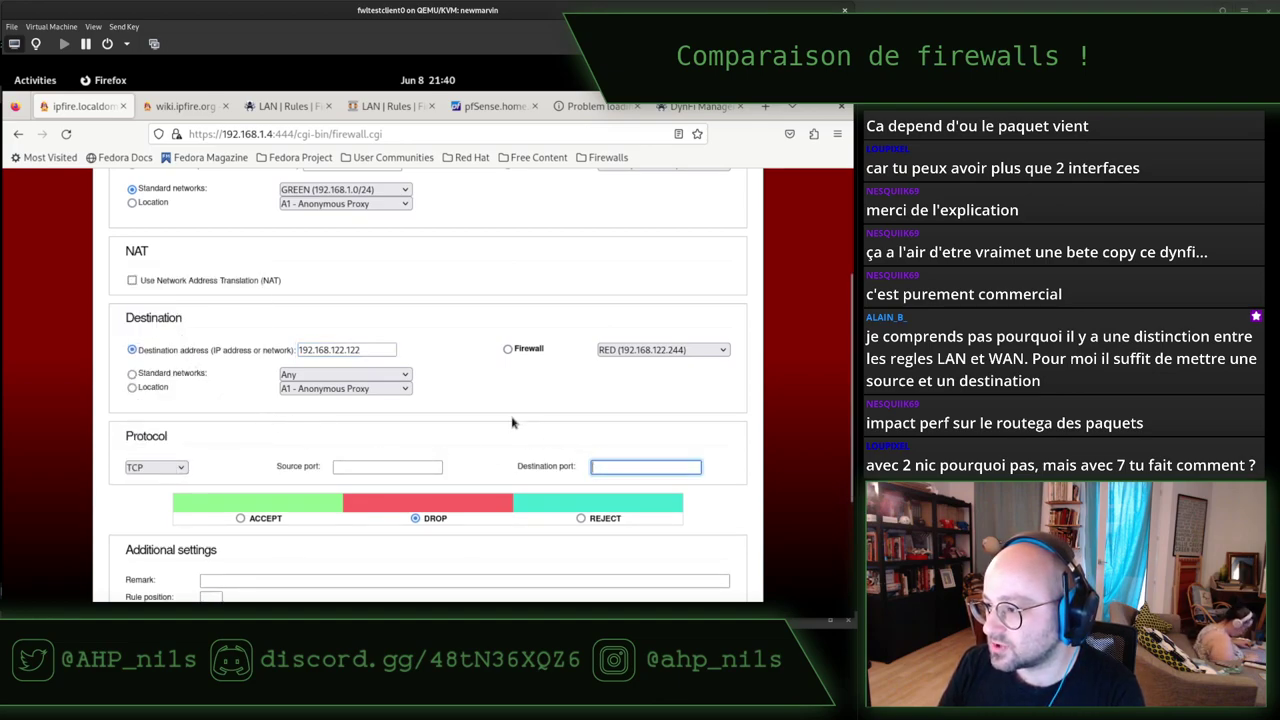
{"action": "scroll", "coordinate": [513, 420], "scroll_direction": "down", "scroll_amount": 4}
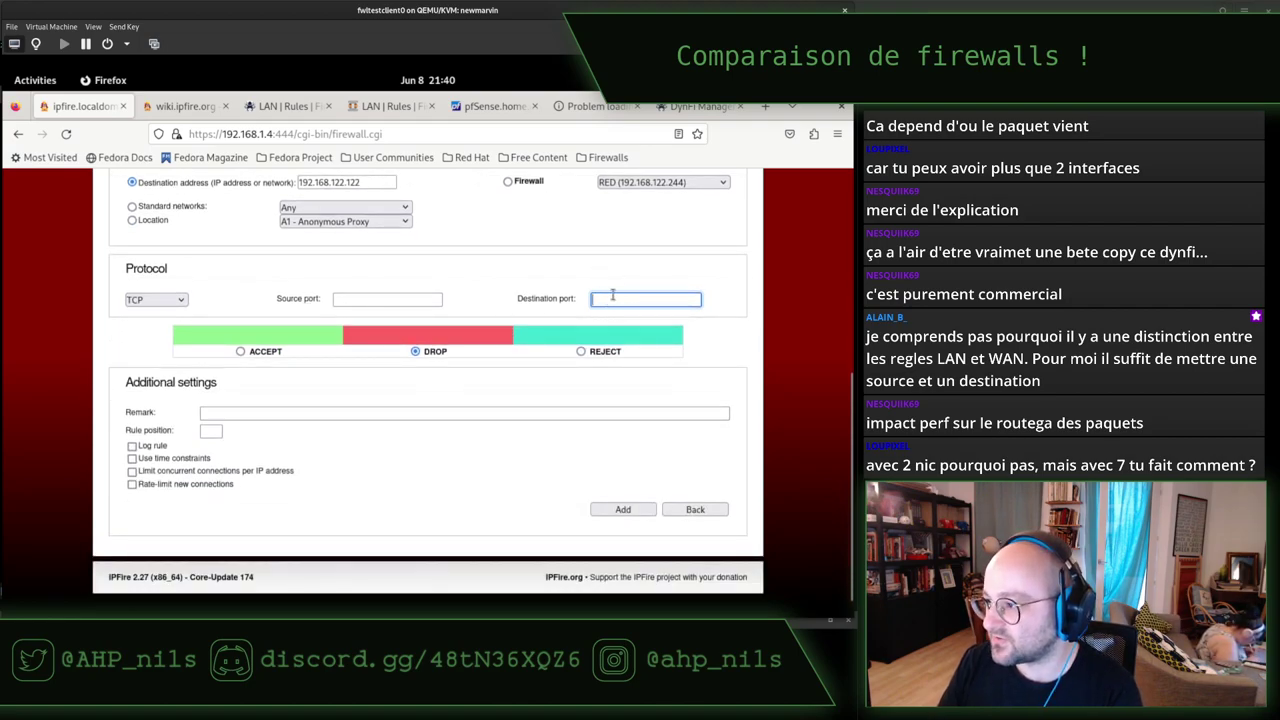
{"action": "type", "text": "9090"}
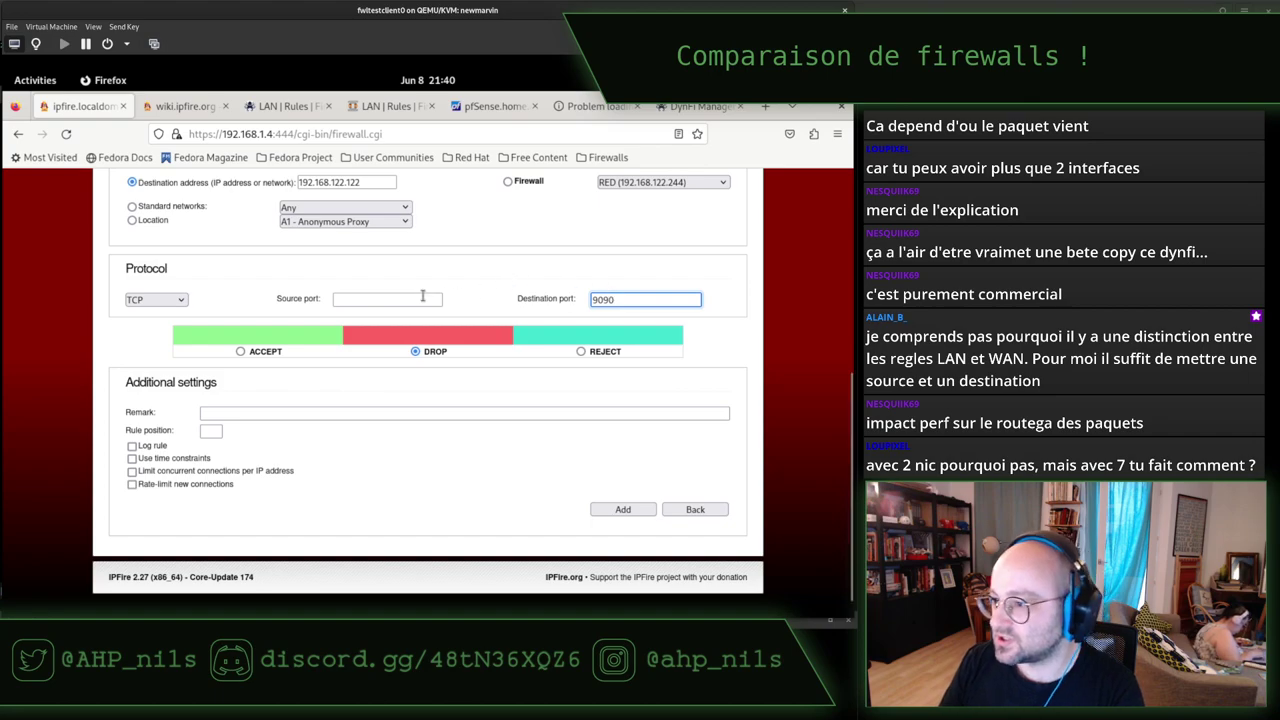
{"action": "left_click", "coordinate": [420, 298]}
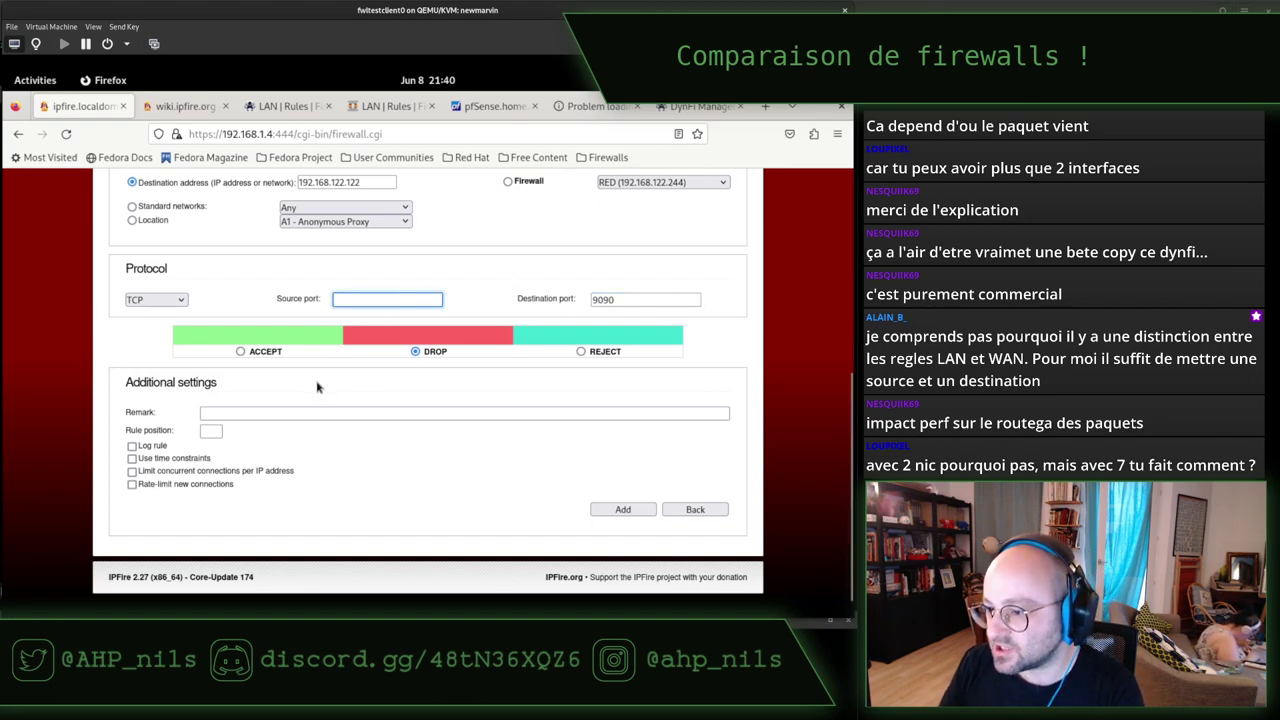
{"action": "left_click", "coordinate": [132, 446]}
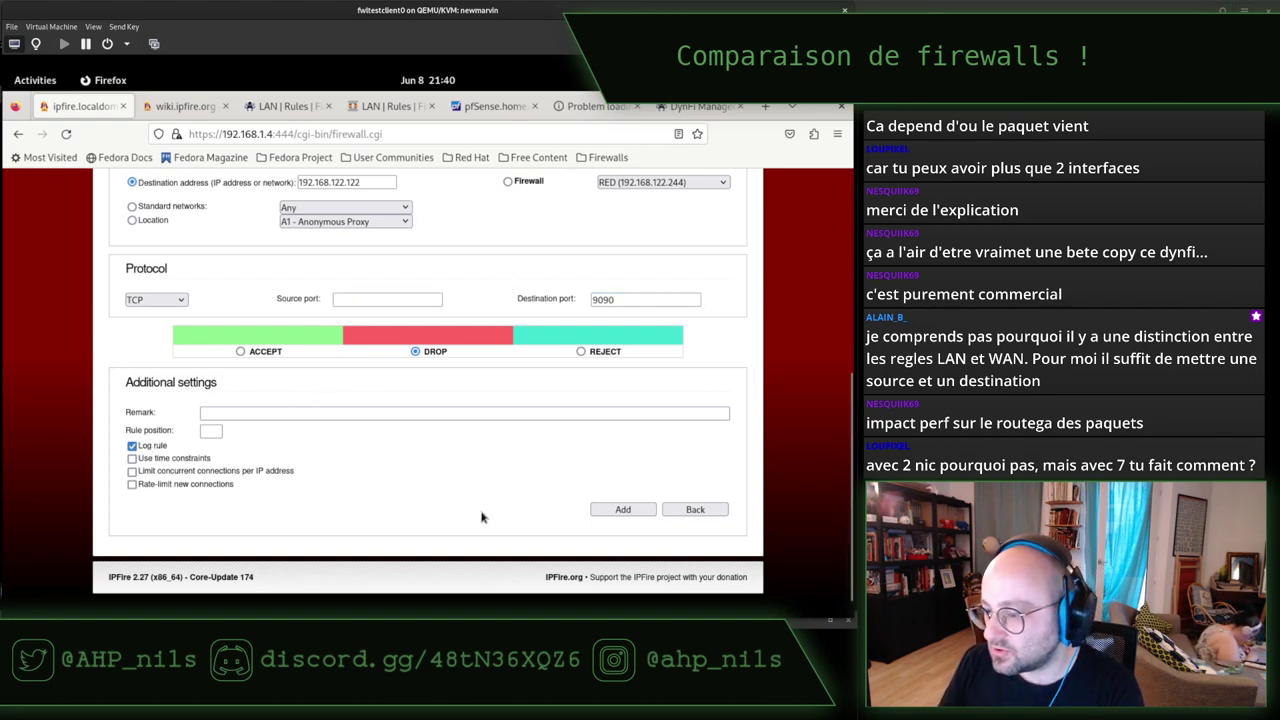
{"action": "left_click", "coordinate": [621, 510]}
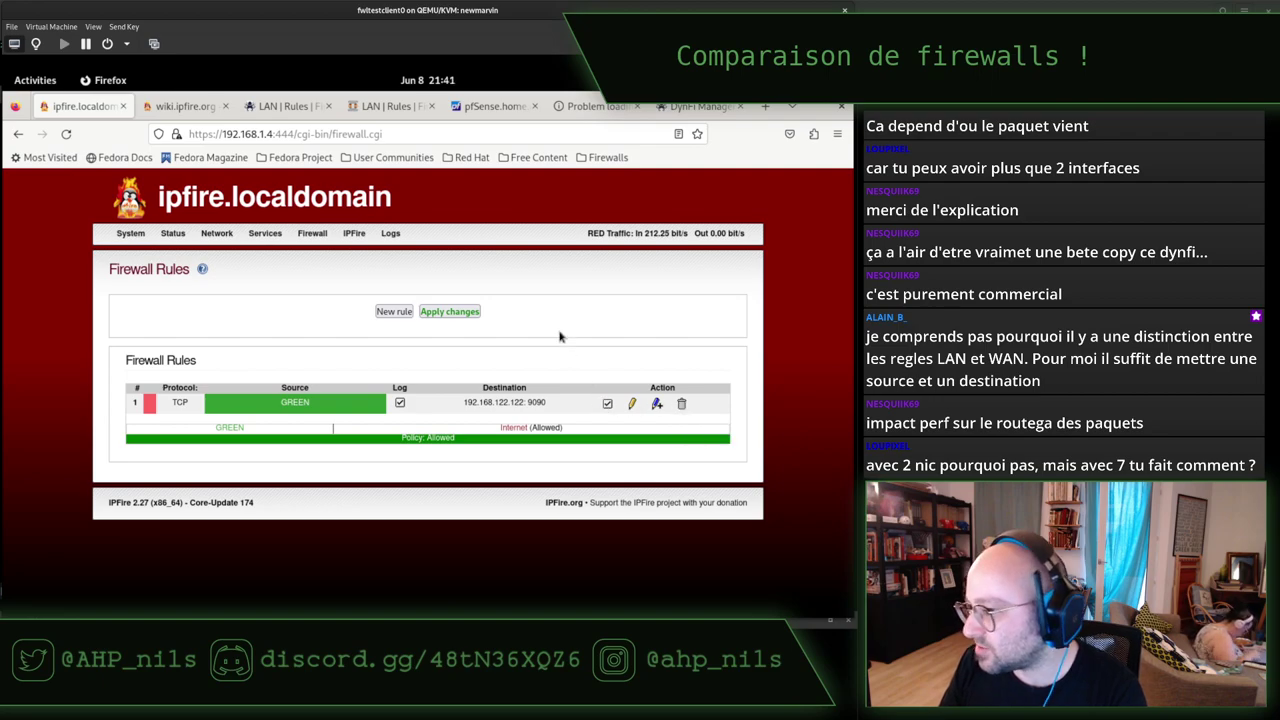
Apply the IPFire rule changes and rerun curl to 192.168.122.122:9090, which now times out.
{"action": "left_click", "coordinate": [444, 312]}
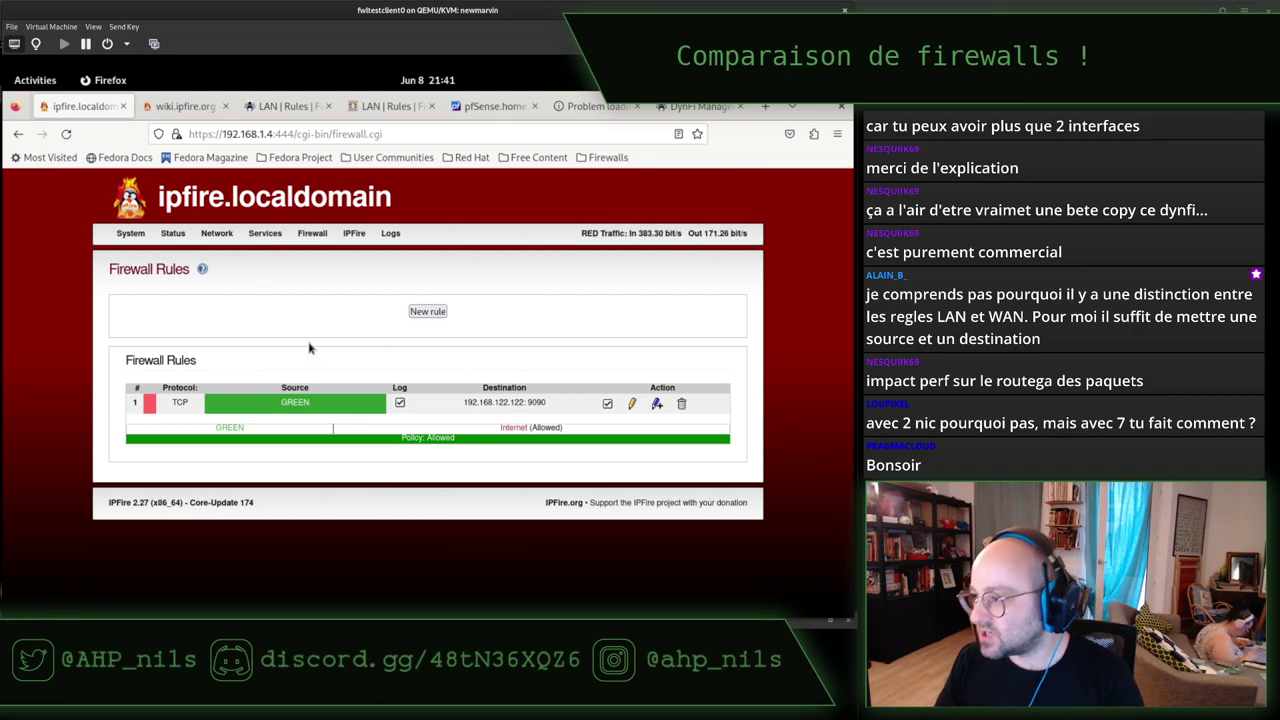
{"action": "key", "text": "alt+Tab"}
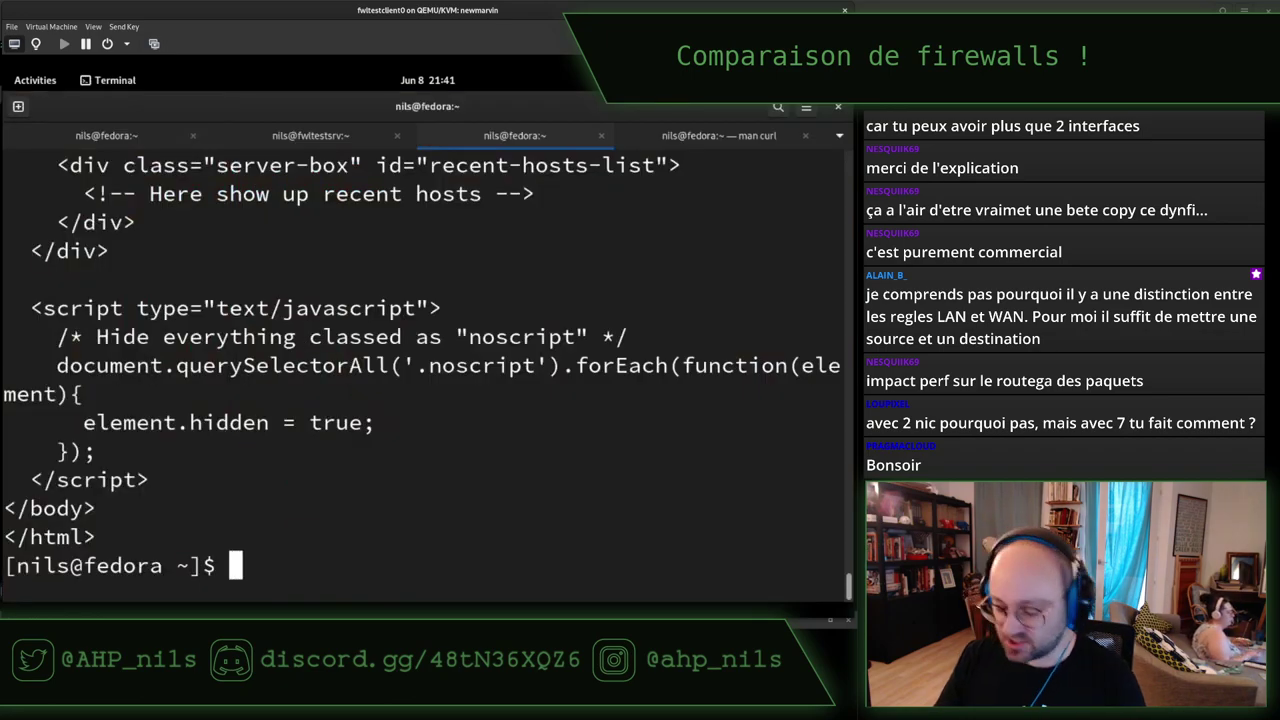
{"action": "key", "text": "ctrl+l"}
{"action": "key", "text": "Up"}
{"action": "key", "text": "Return"}
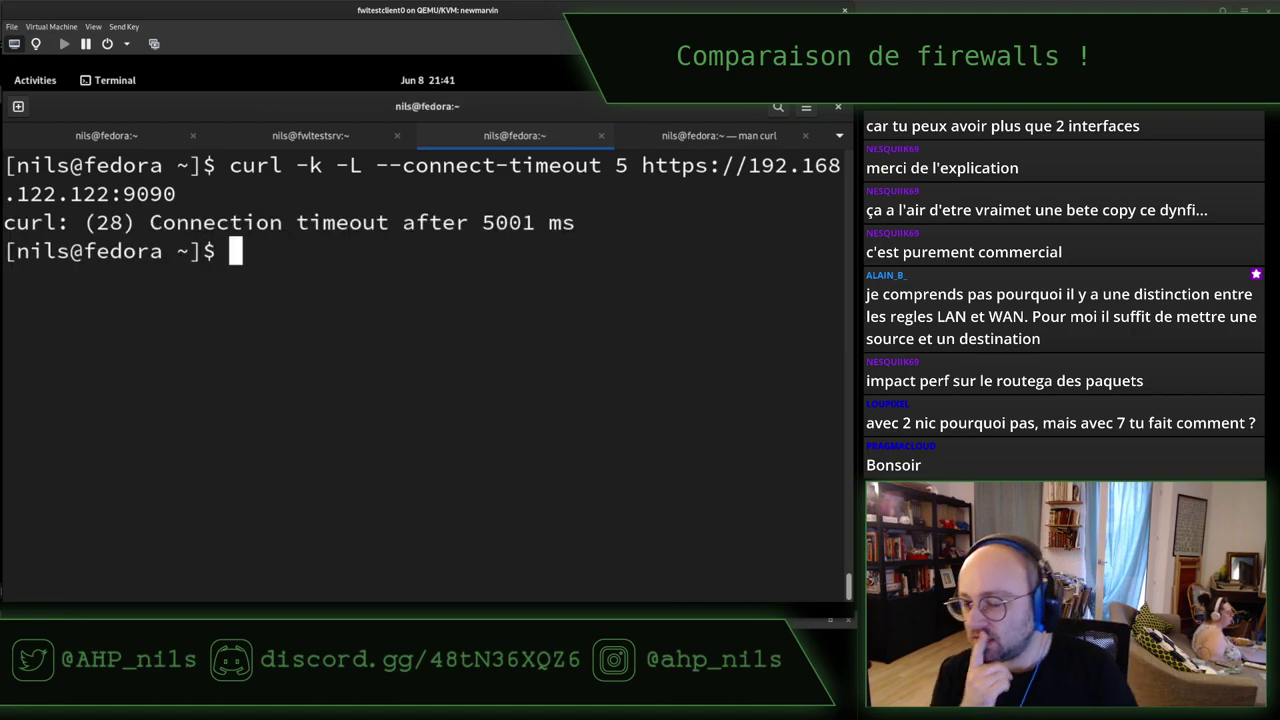
Return to IPFire, open Logs > Log Summary, and refresh it.
{"action": "key", "text": "alt+Tab"}
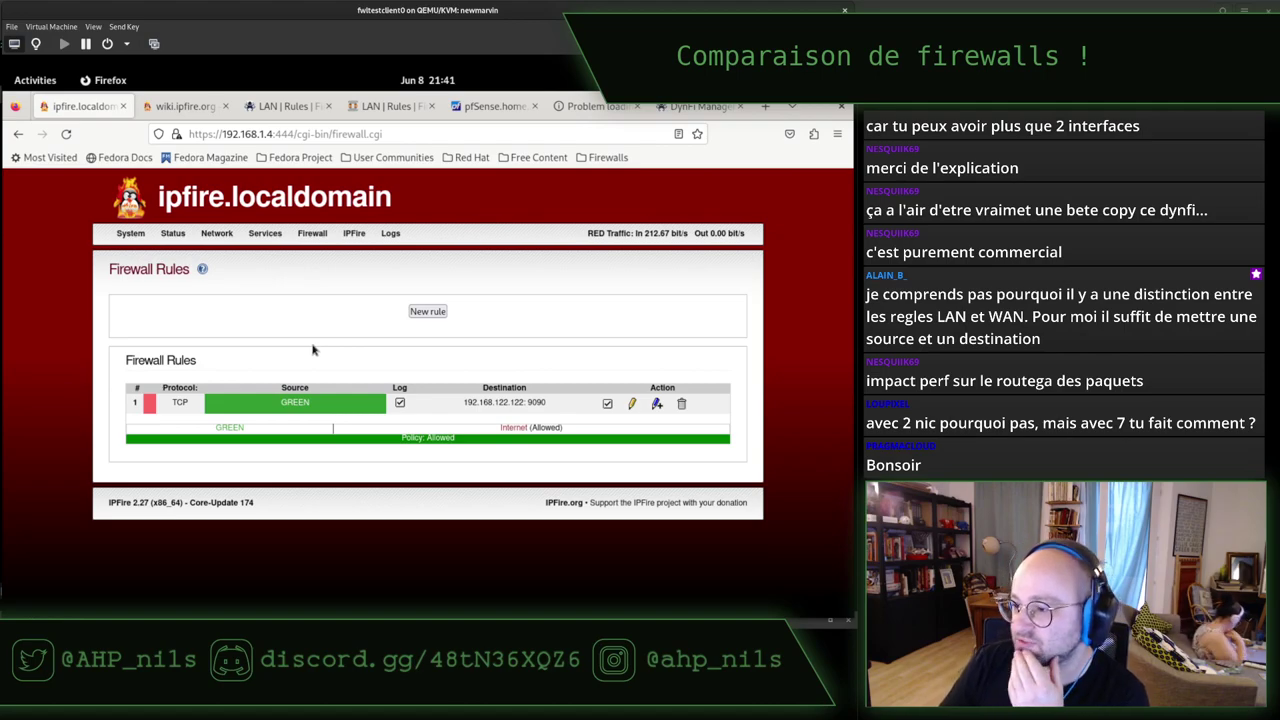
{"action": "mouse_move", "coordinate": [320, 237]}
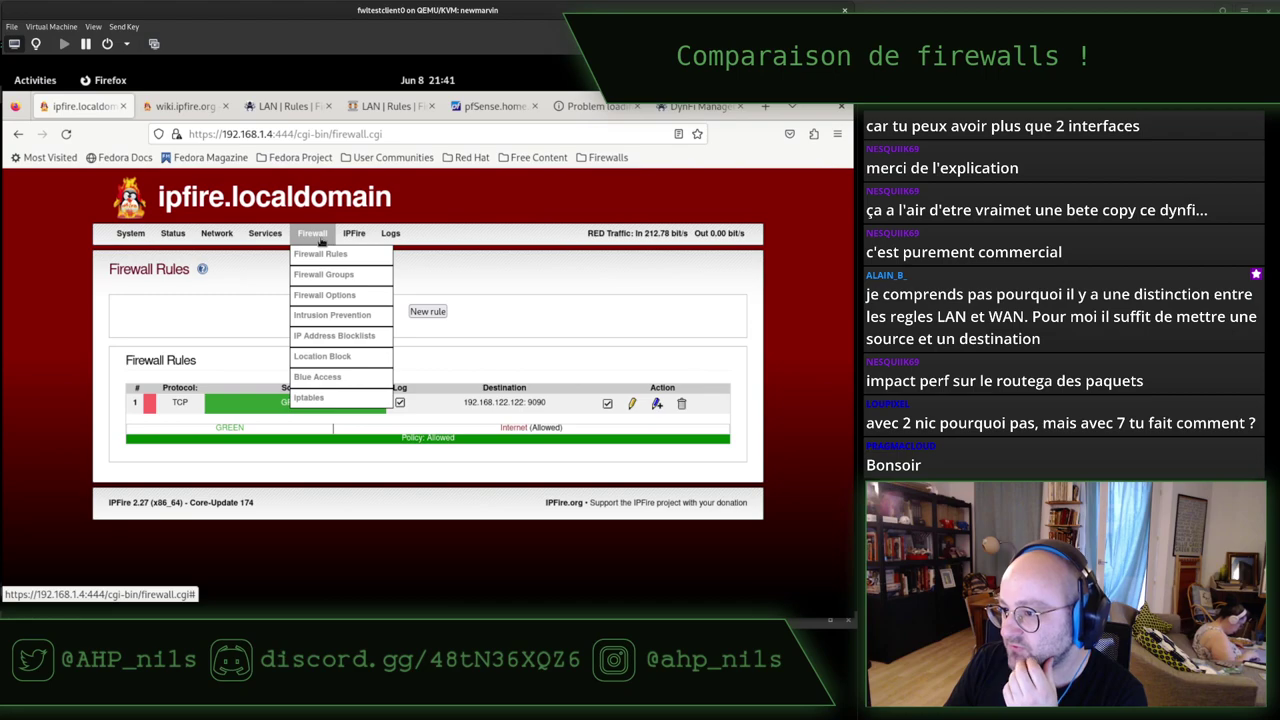
{"action": "mouse_move", "coordinate": [360, 235]}
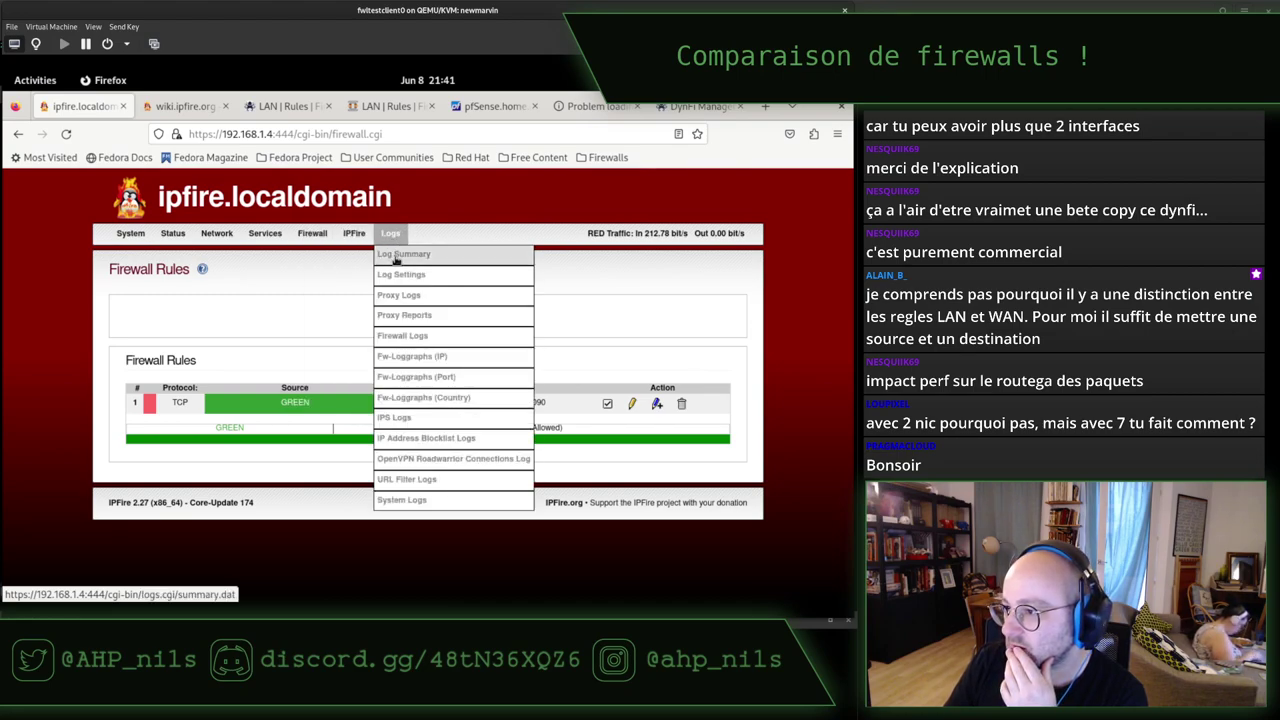
{"action": "left_click", "coordinate": [396, 259]}
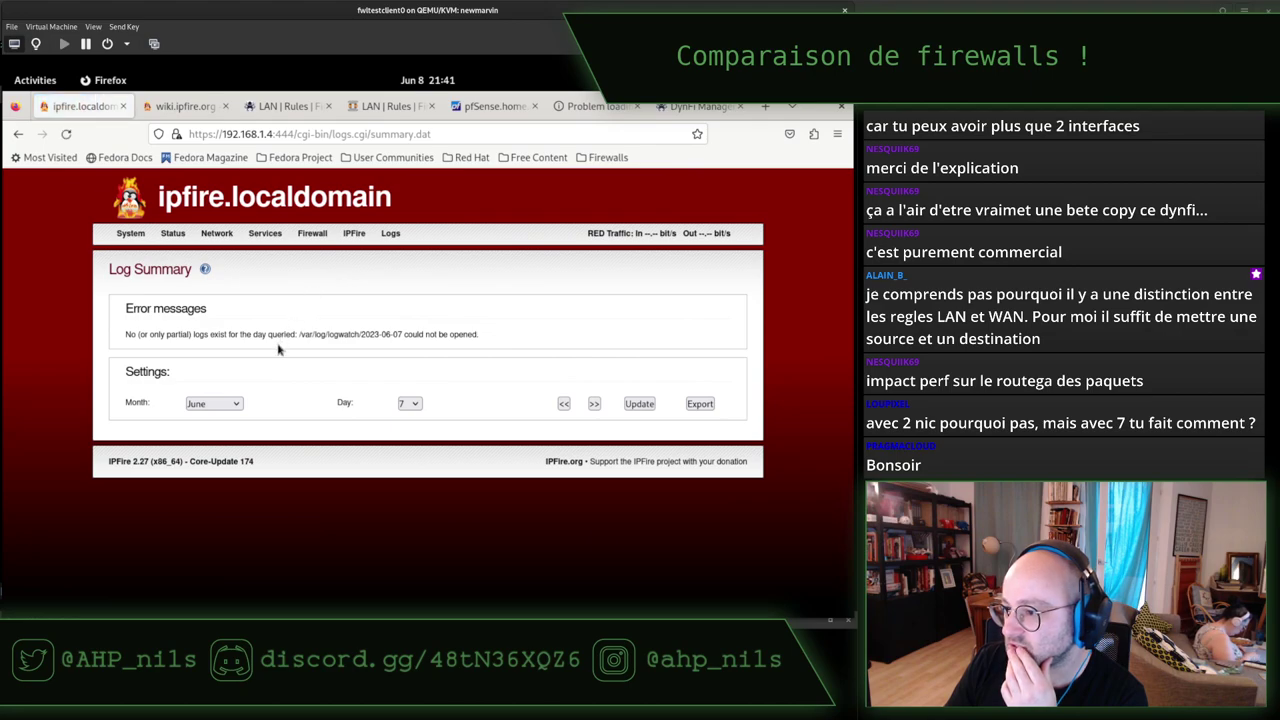
{"action": "left_click", "coordinate": [640, 404]}
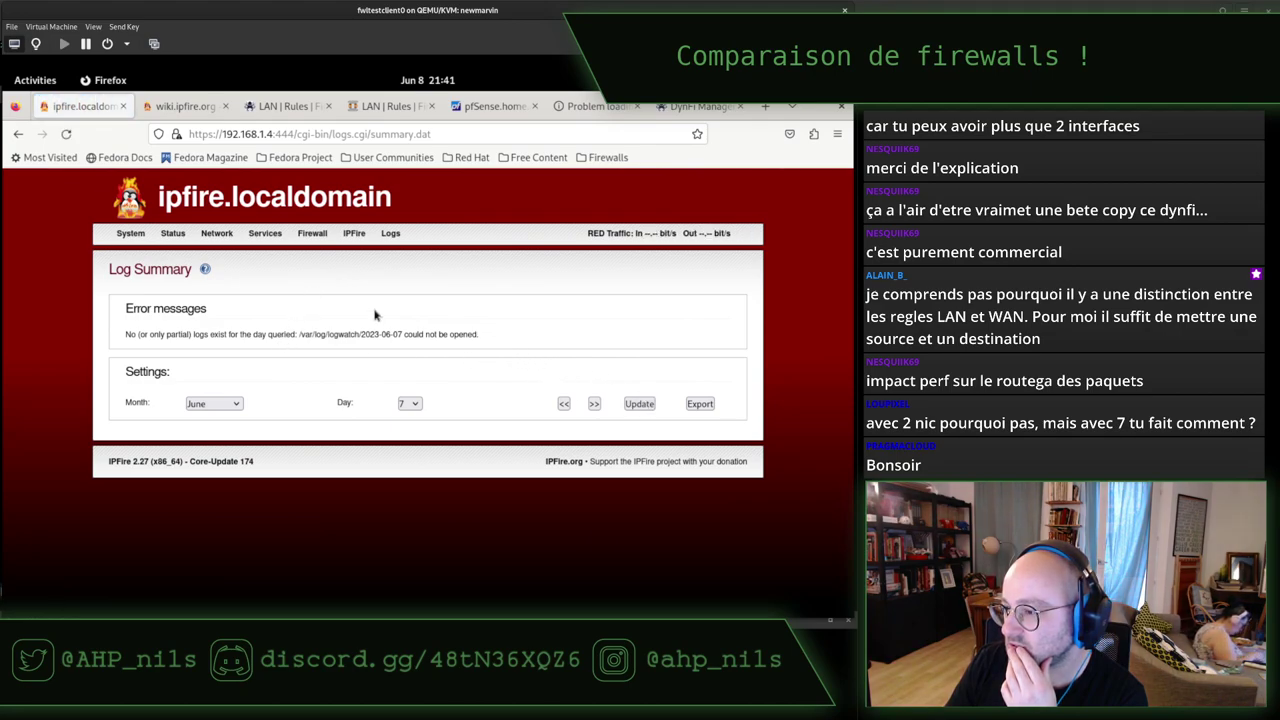
{"action": "mouse_move", "coordinate": [390, 233]}
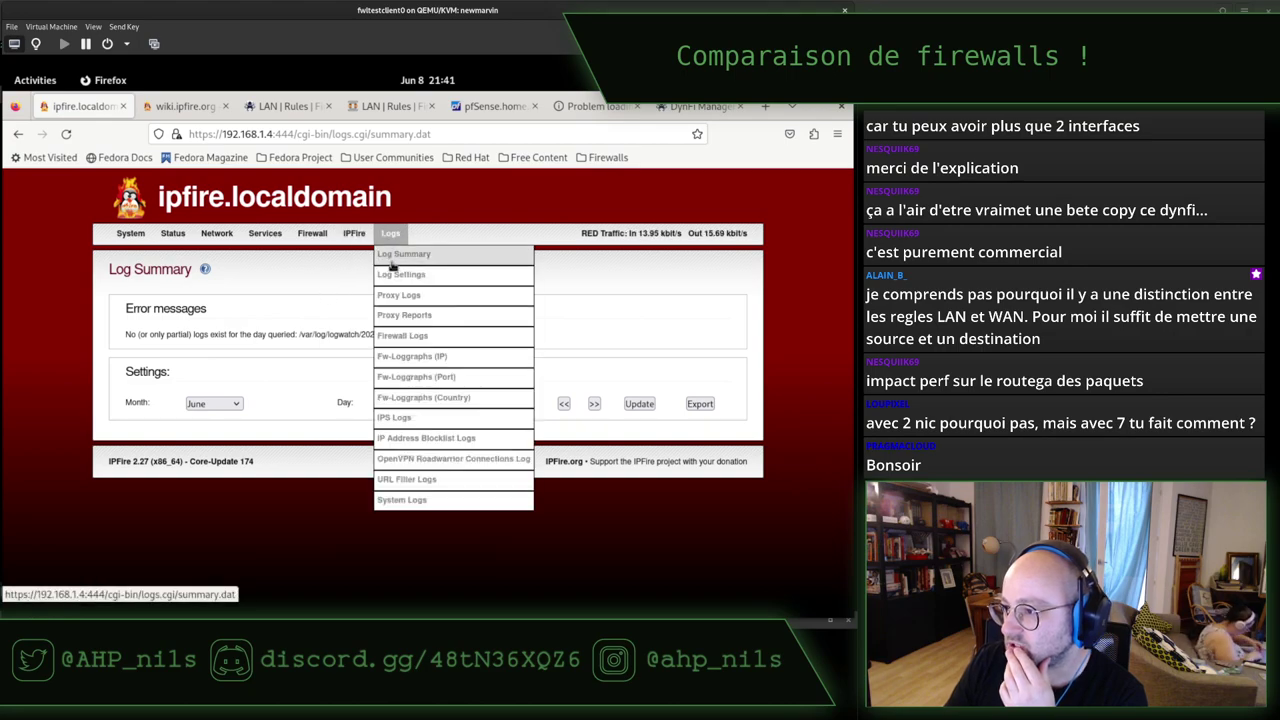
Open the Firewall log and highlight the FORWARDFW, green0, TCP and port 9090 fields of the latest drop.
{"action": "left_click", "coordinate": [404, 335]}
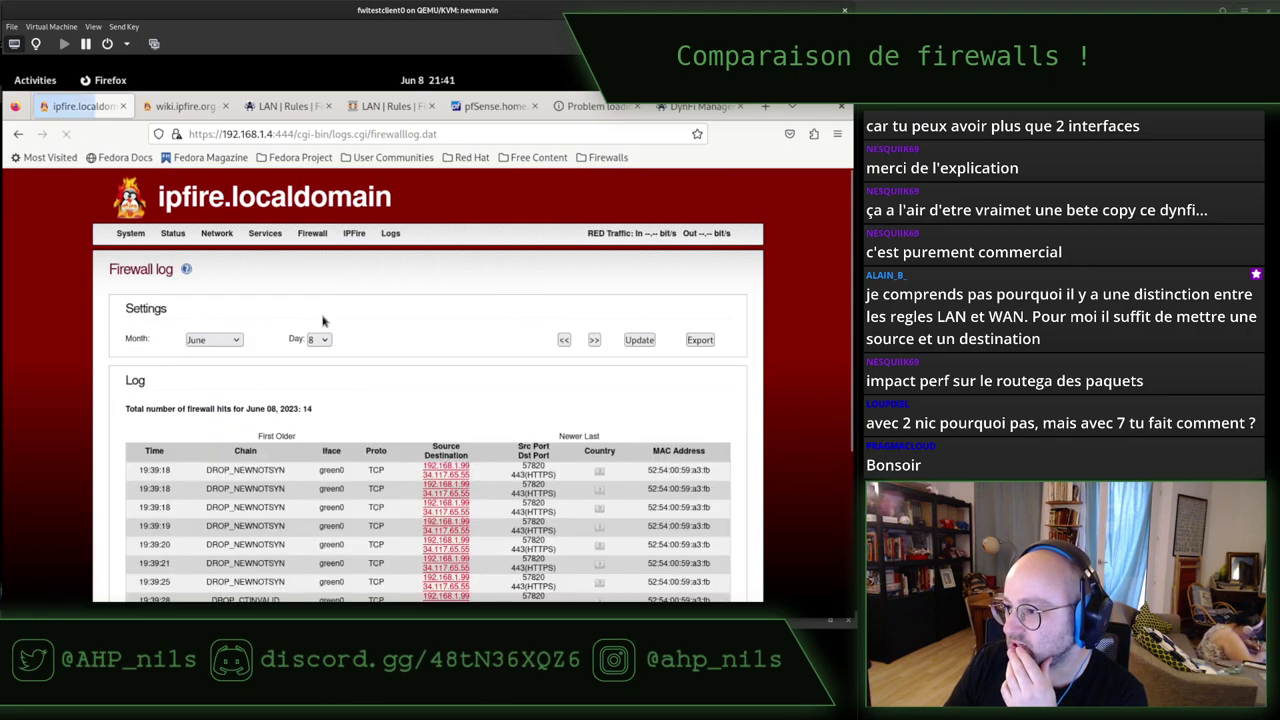
{"action": "scroll", "coordinate": [376, 364], "scroll_direction": "down", "scroll_amount": 2}
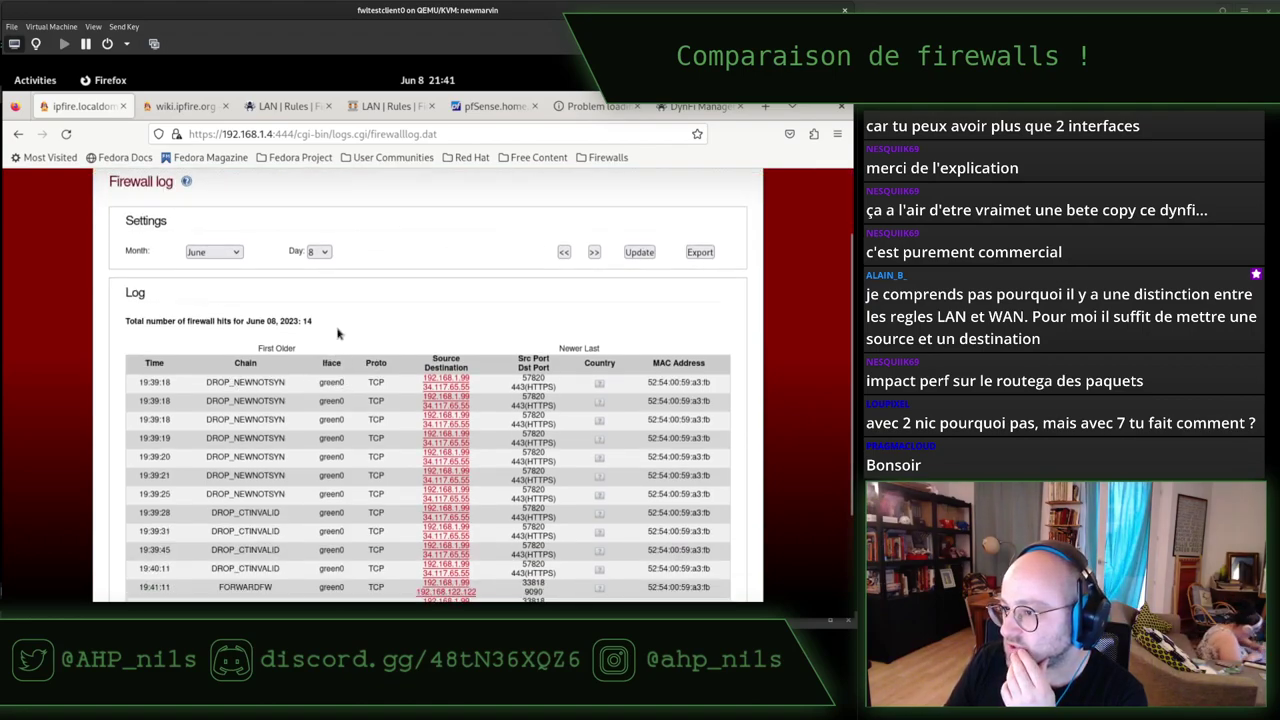
{"action": "scroll", "coordinate": [338, 334], "scroll_direction": "up", "scroll_amount": 2}
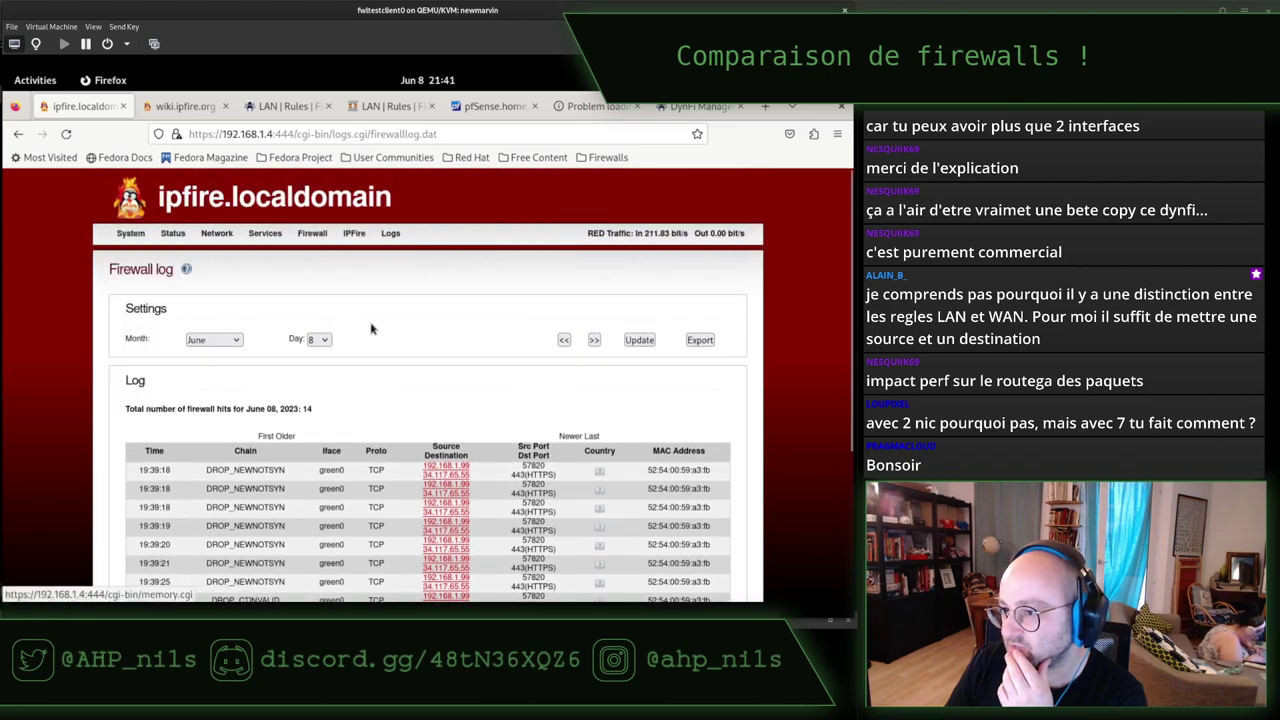
{"action": "scroll", "coordinate": [358, 328], "scroll_direction": "down", "scroll_amount": 5}
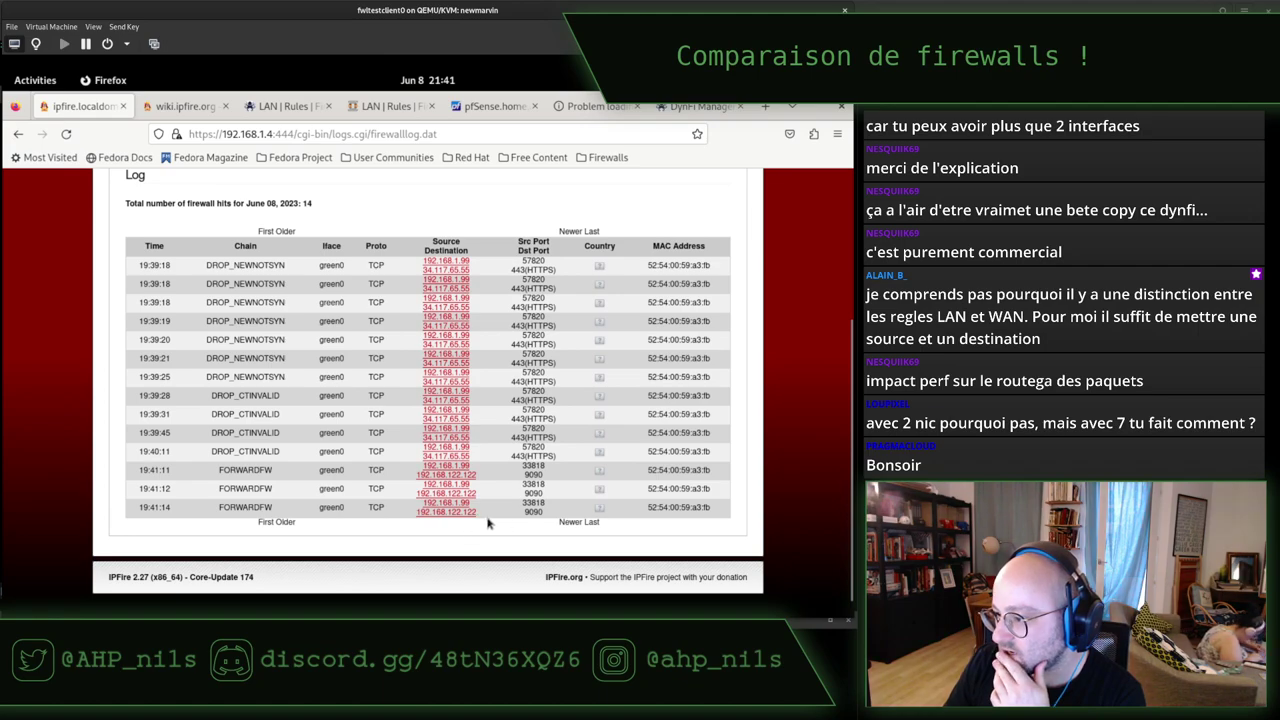
{"action": "double_click", "coordinate": [533, 511]}
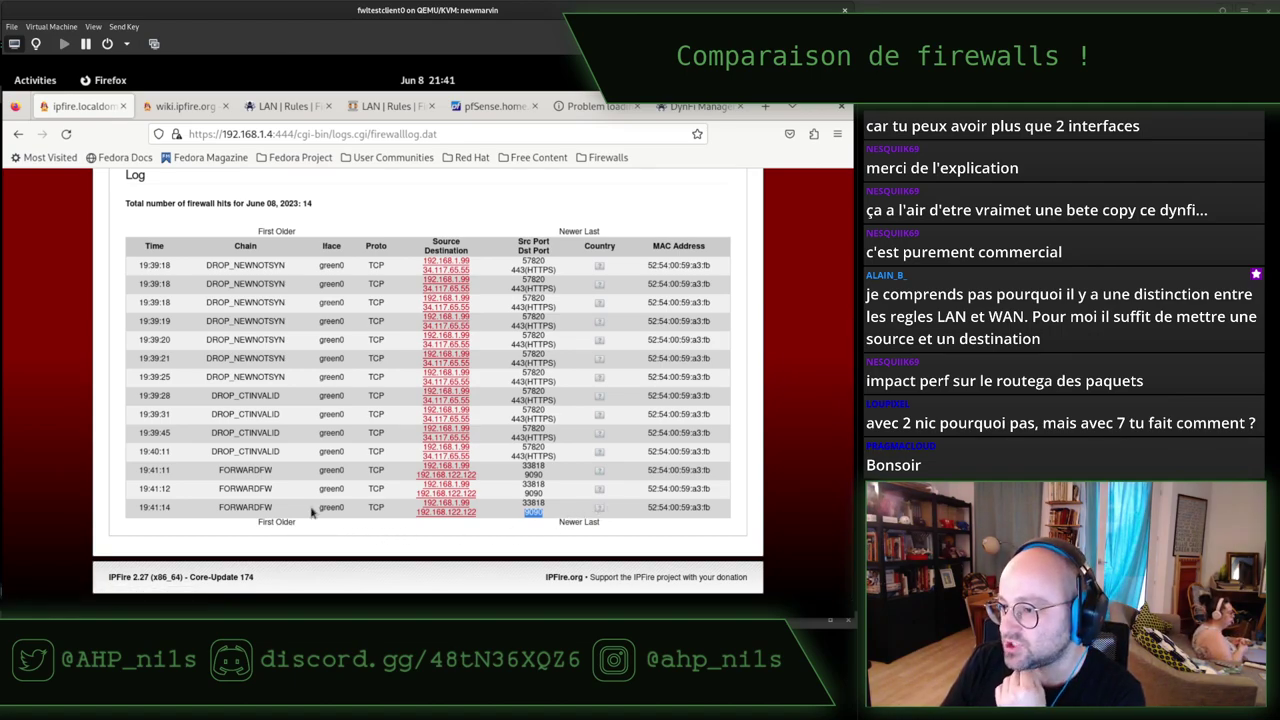
{"action": "double_click", "coordinate": [236, 507]}
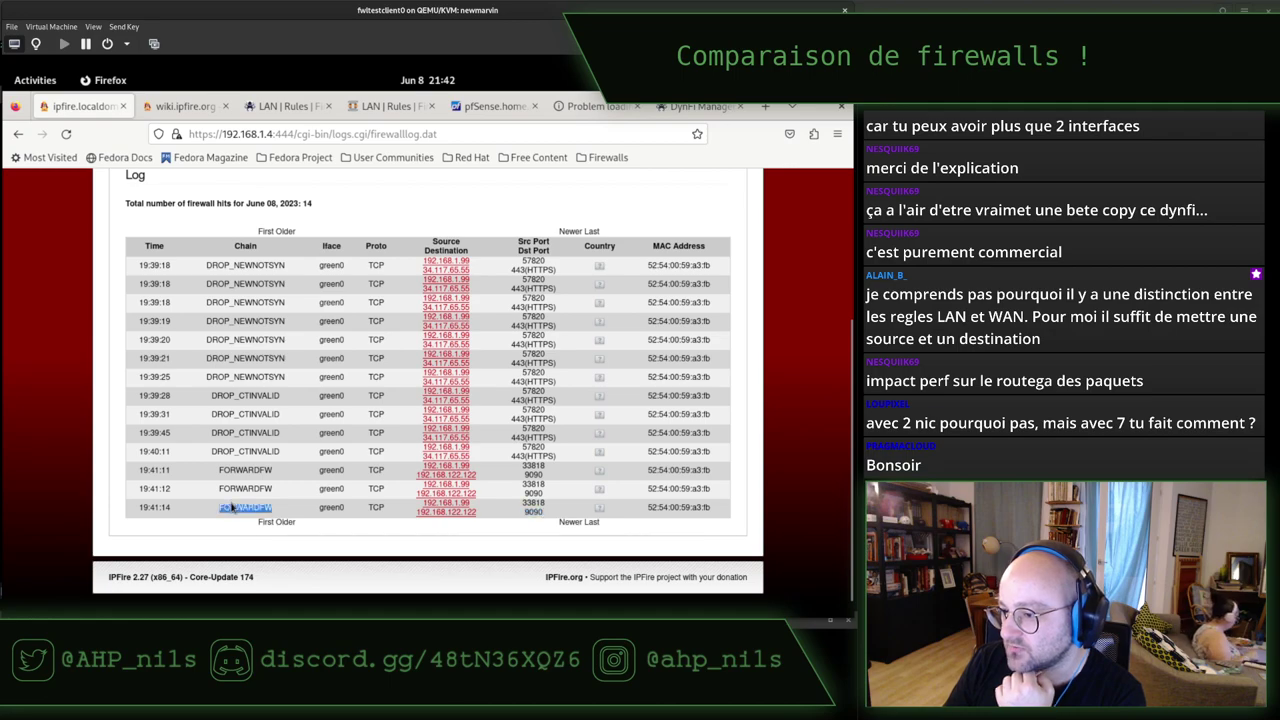
{"action": "left_click", "coordinate": [279, 511]}
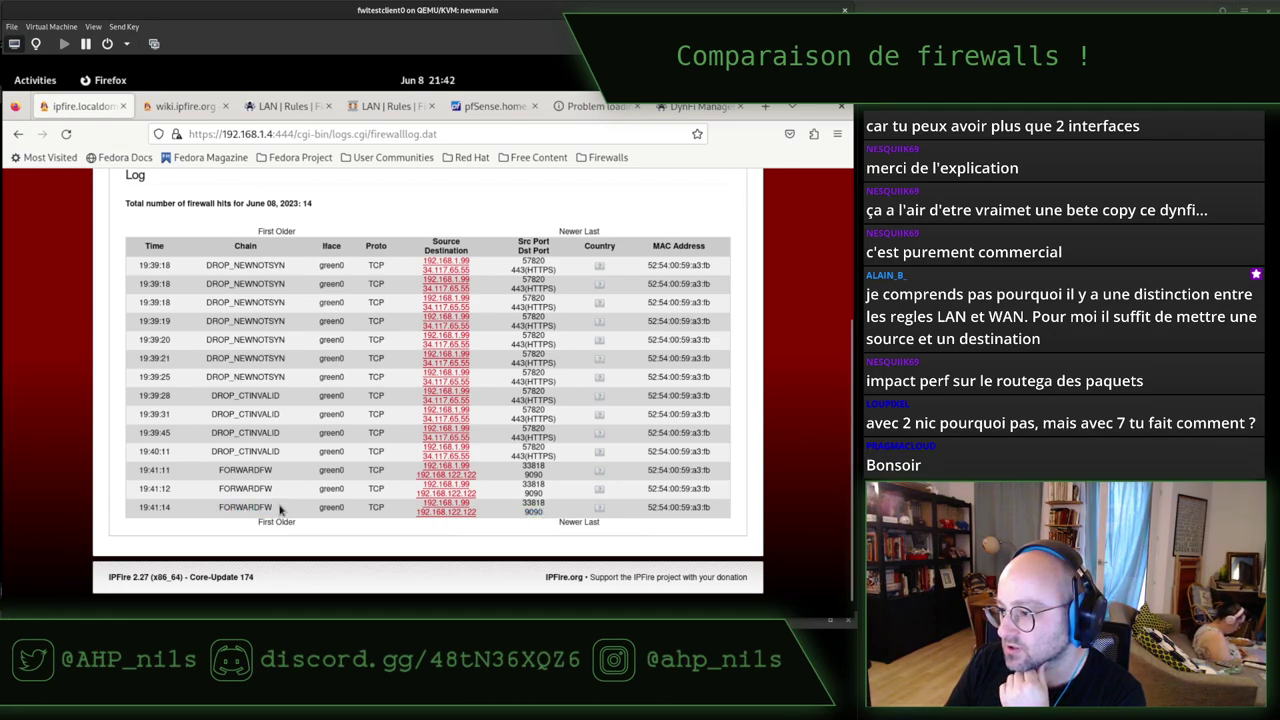
{"action": "double_click", "coordinate": [330, 507]}
{"action": "left_click_drag", "start_coordinate": [390, 511], "coordinate": [340, 511]}
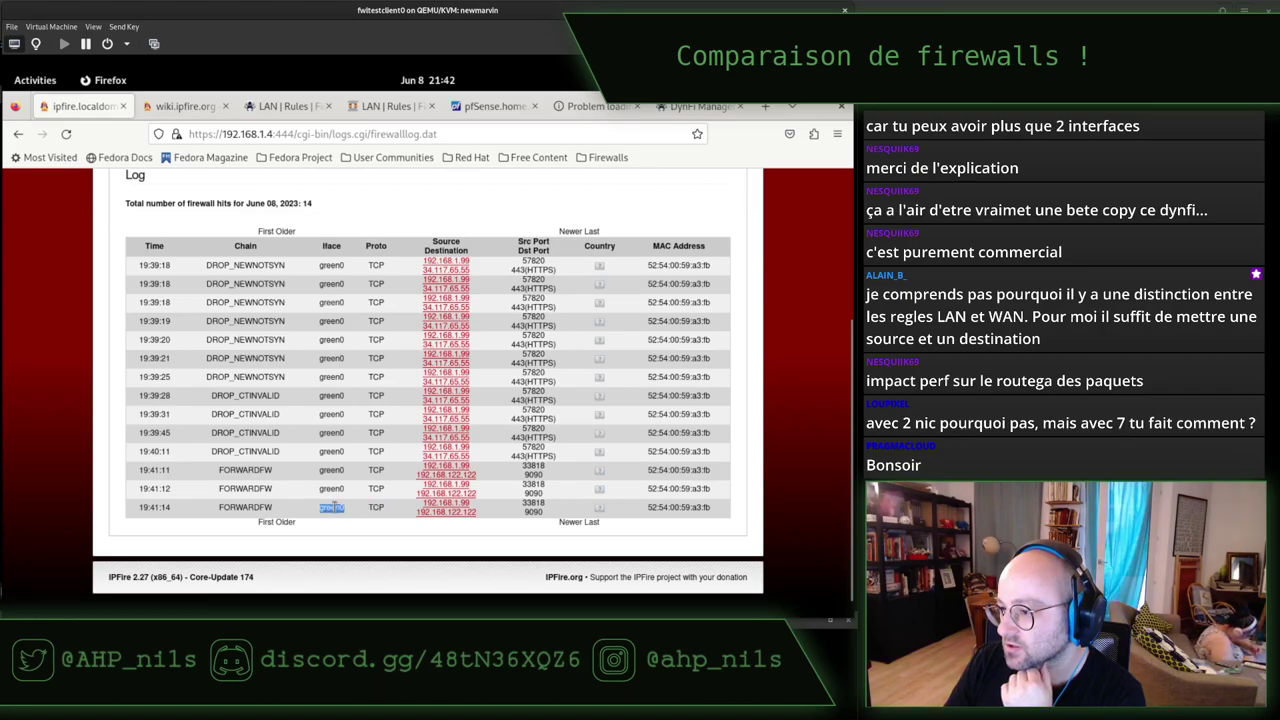
{"action": "left_click", "coordinate": [336, 508]}
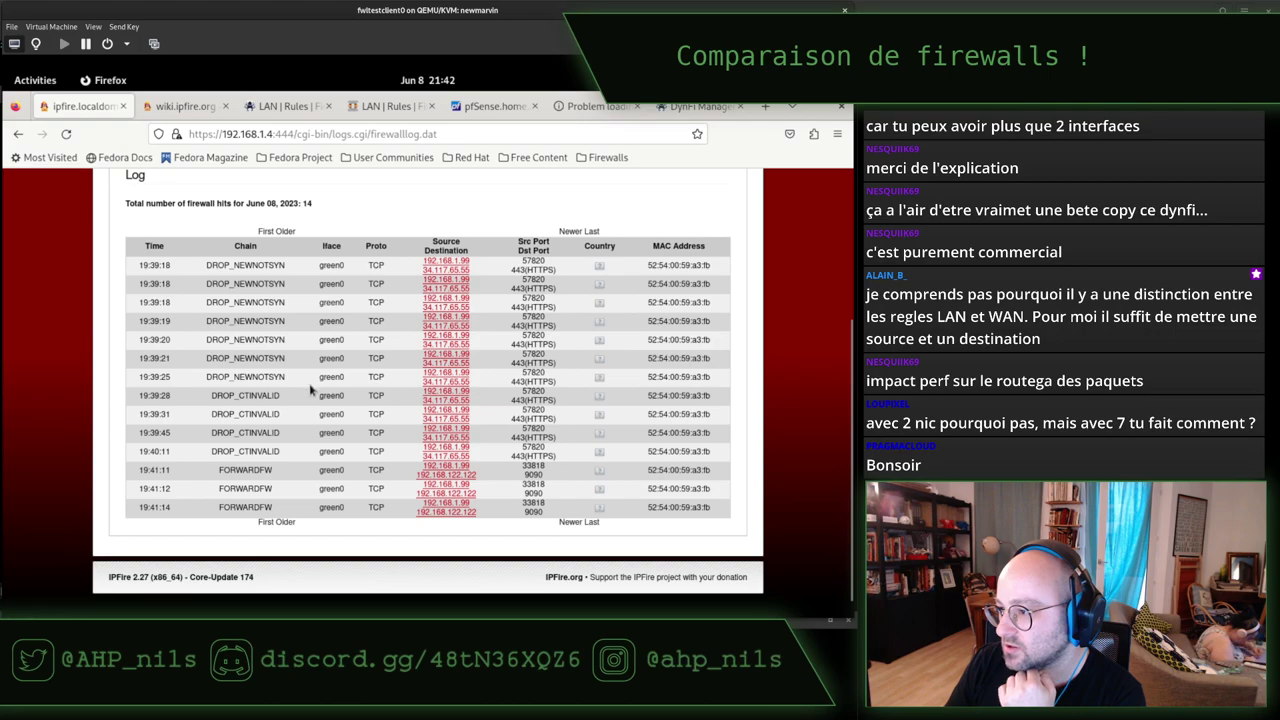
{"action": "scroll", "coordinate": [306, 428], "scroll_direction": "up", "scroll_amount": 4}
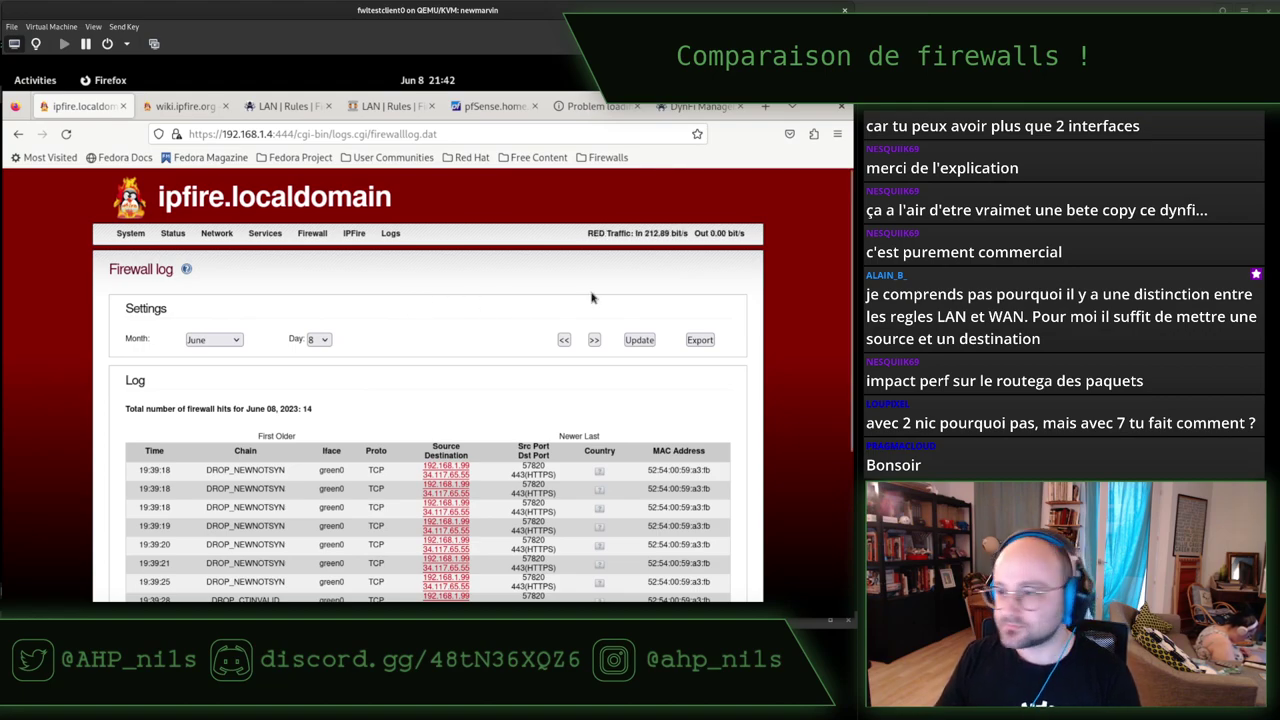
Close the 'Problem loading' and DynFi tabs, returning to pfSense's LAN rules.
{"action": "left_click", "coordinate": [703, 108]}
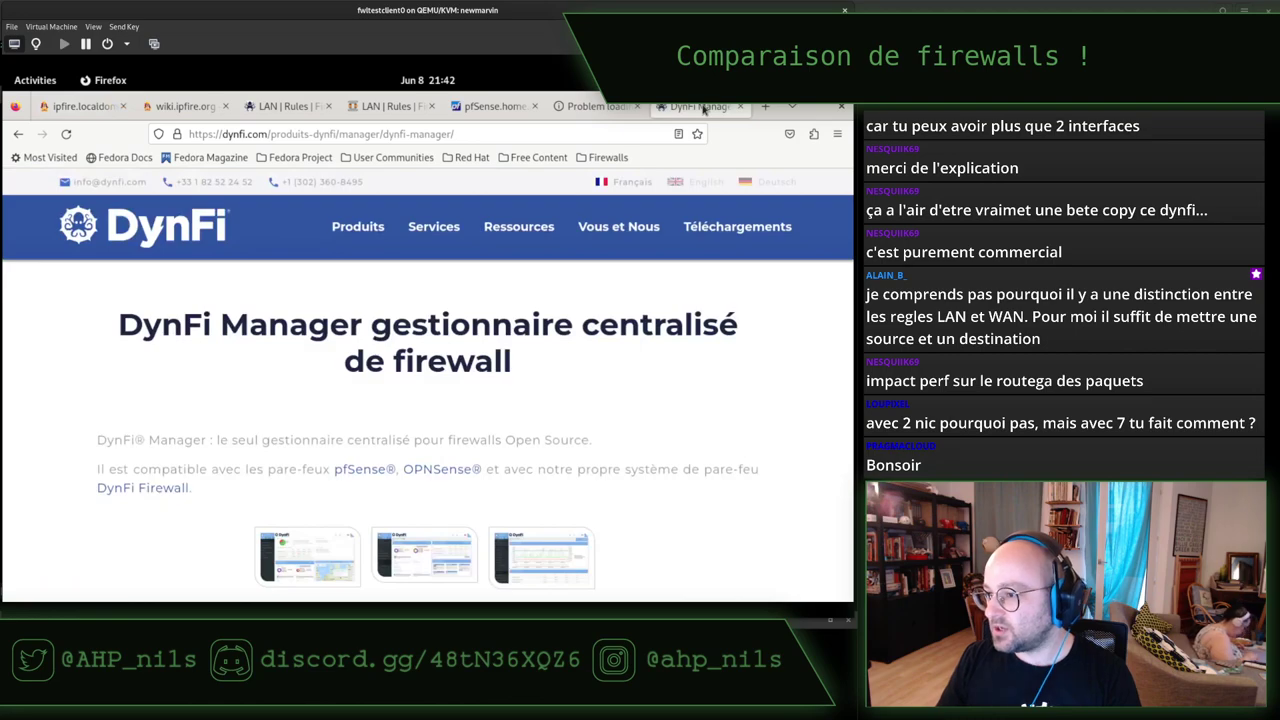
{"action": "left_click", "coordinate": [597, 107]}
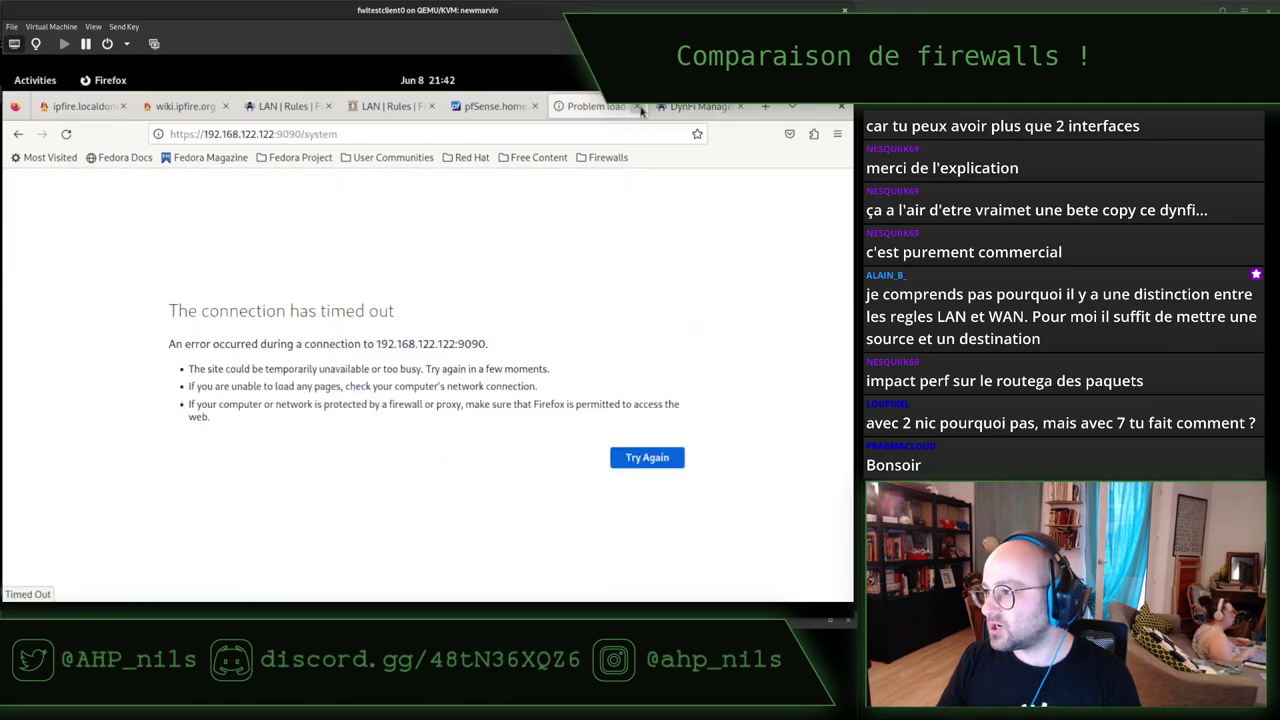
{"action": "left_click", "coordinate": [636, 106]}
{"action": "left_click", "coordinate": [636, 106]}
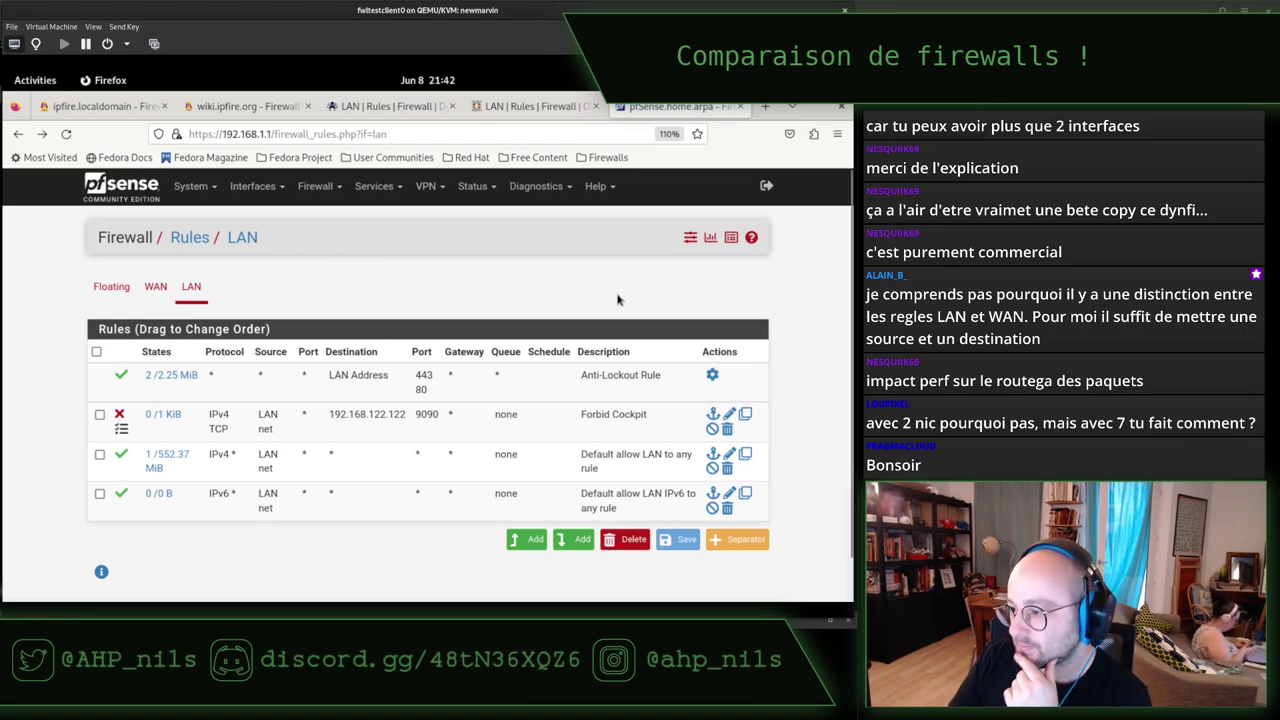
Open System > Advanced in pfSense and scroll through the Admin Access settings.
{"action": "left_click", "coordinate": [190, 186]}
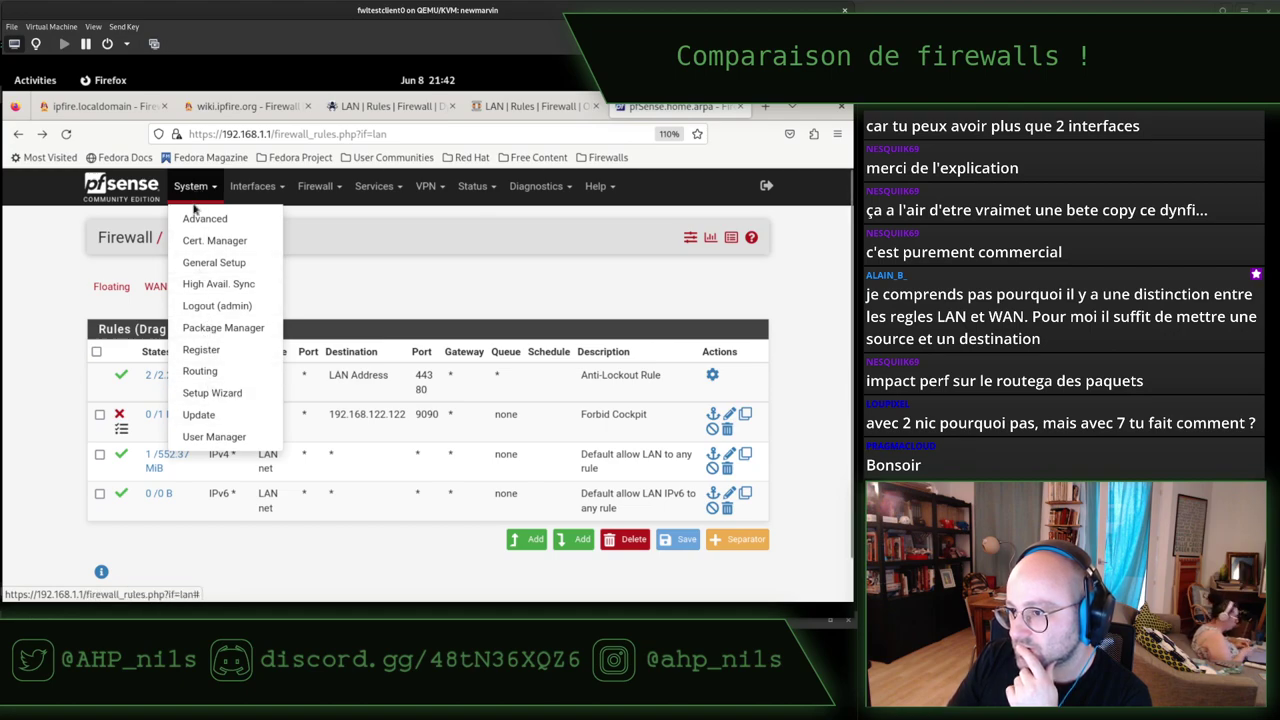
{"action": "left_click", "coordinate": [255, 187]}
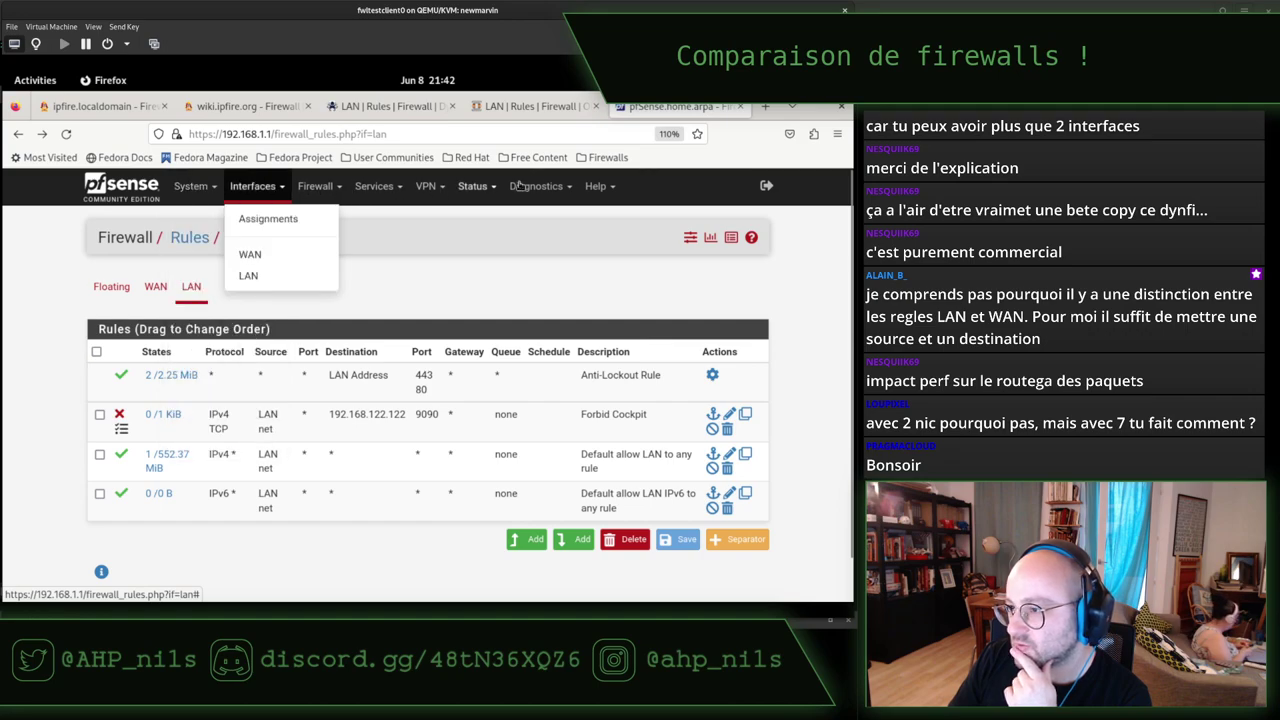
{"action": "left_click", "coordinate": [193, 187]}
{"action": "left_click", "coordinate": [205, 218]}
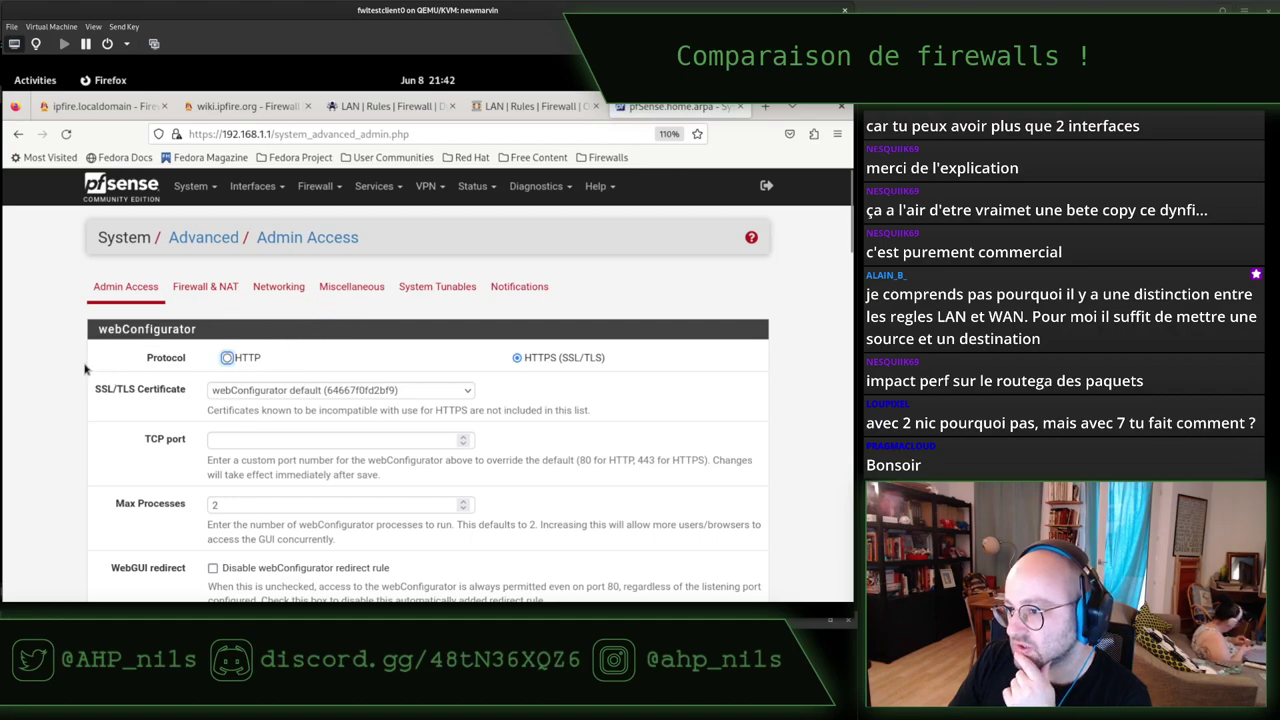
{"action": "scroll", "coordinate": [53, 358], "scroll_direction": "down", "scroll_amount": 10}
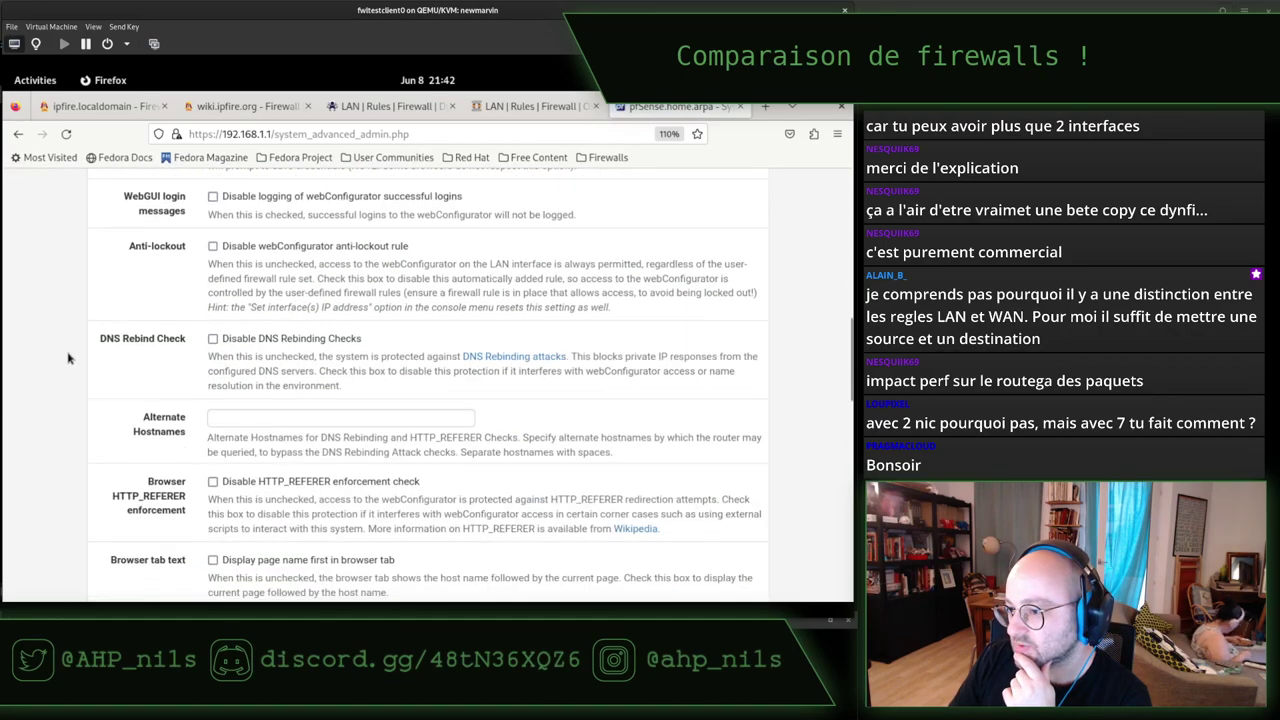
{"action": "scroll", "coordinate": [75, 357], "scroll_direction": "down", "scroll_amount": 10}
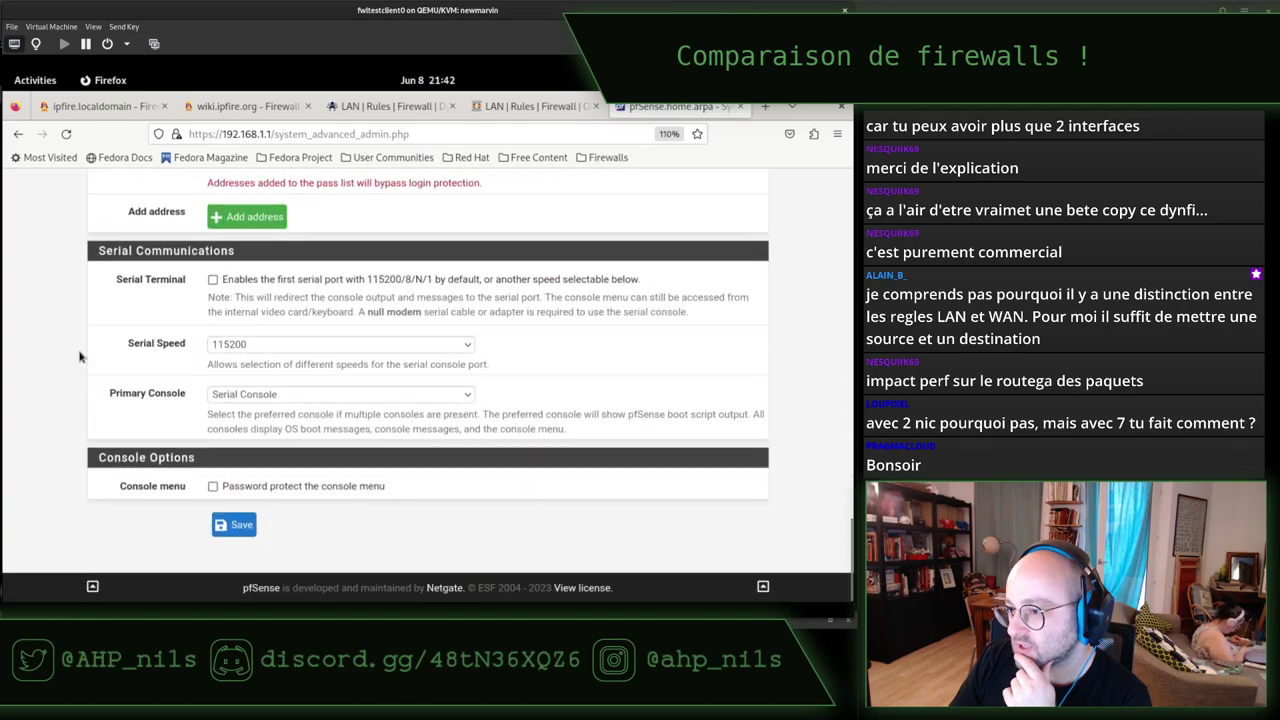
{"action": "scroll", "coordinate": [80, 357], "scroll_direction": "up", "scroll_amount": 20}
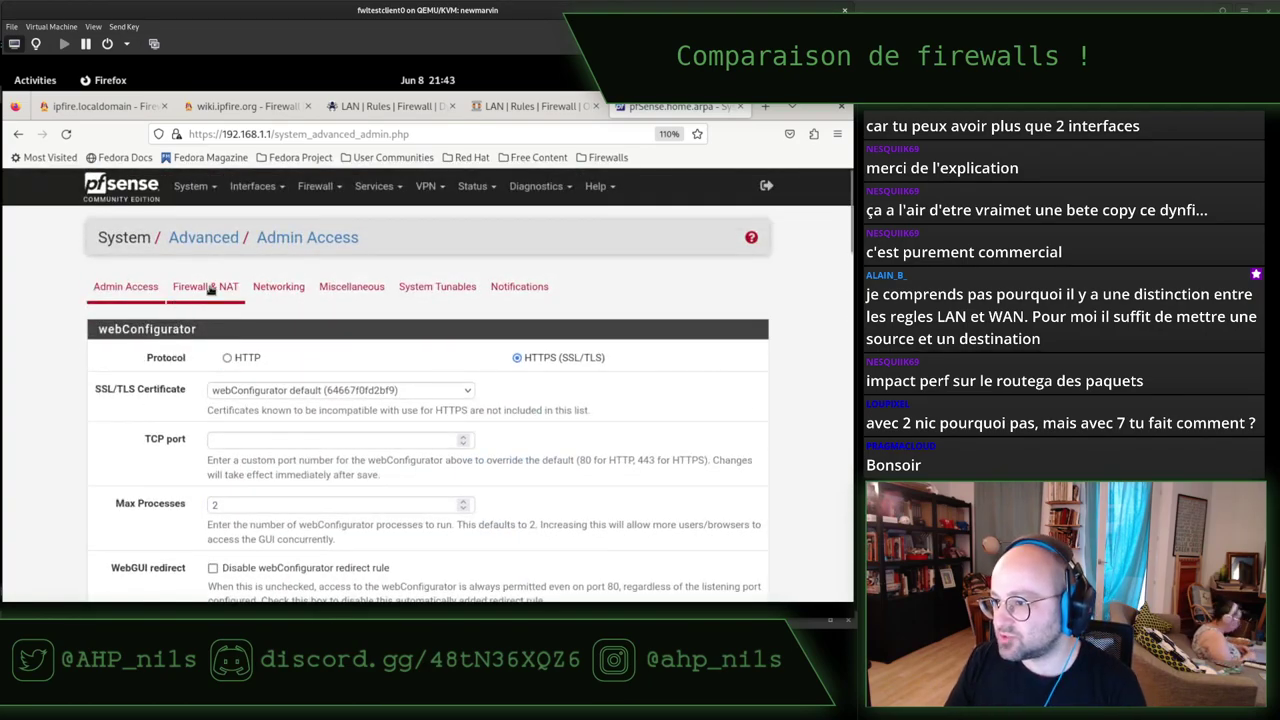
Review the Miscellaneous tab, then go back to Admin Access.
{"action": "left_click", "coordinate": [350, 286]}
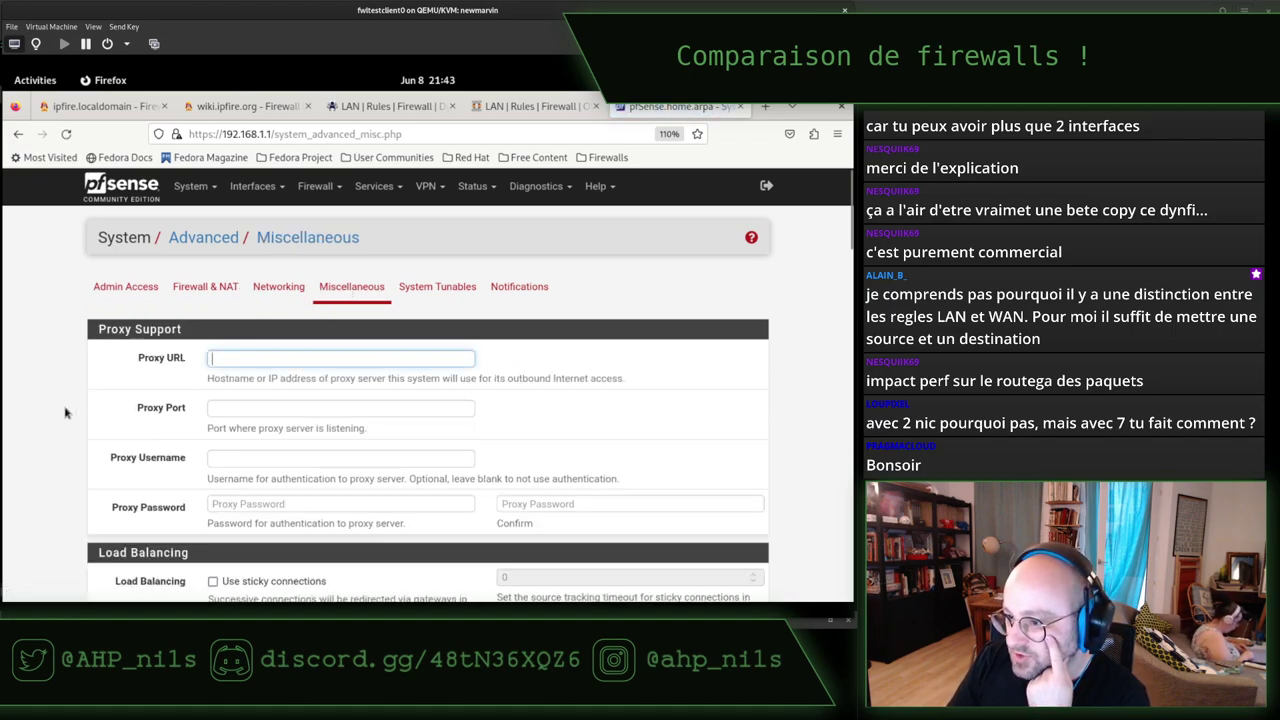
{"action": "scroll", "coordinate": [64, 411], "scroll_direction": "down", "scroll_amount": 3}
{"action": "scroll", "coordinate": [66, 411], "scroll_direction": "down", "scroll_amount": 15}
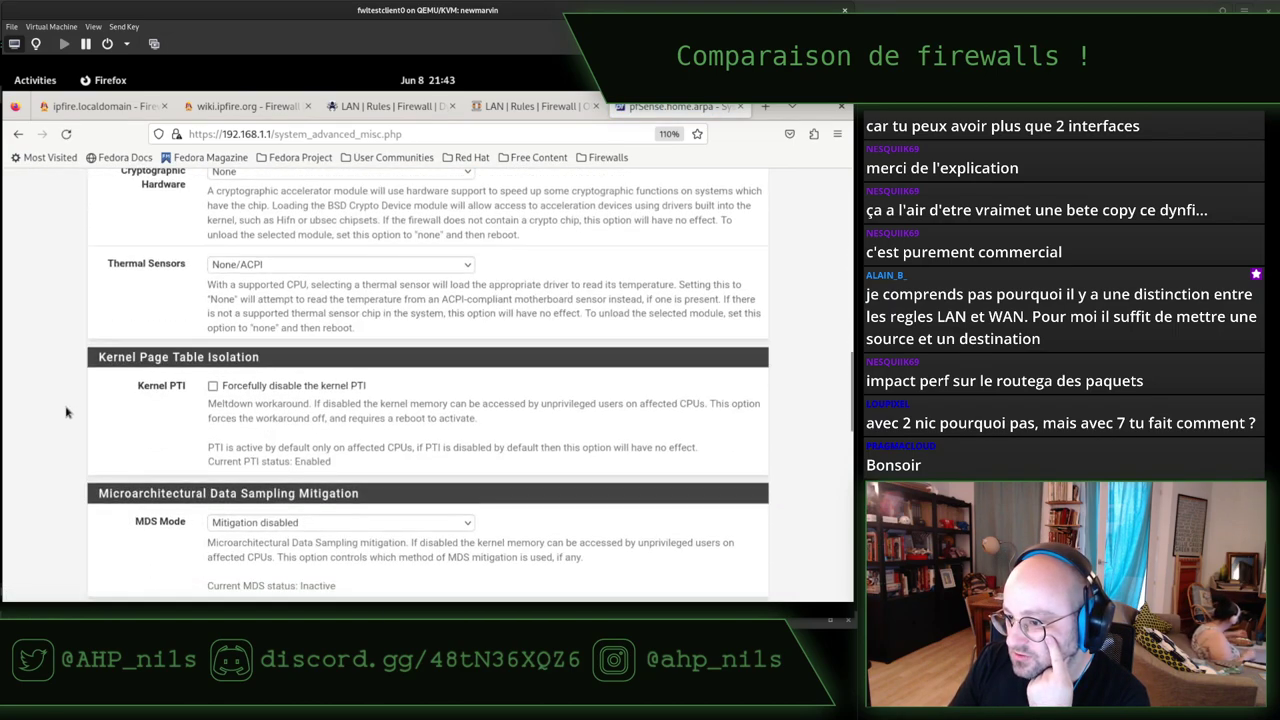
{"action": "scroll", "coordinate": [74, 414], "scroll_direction": "up", "scroll_amount": 20}
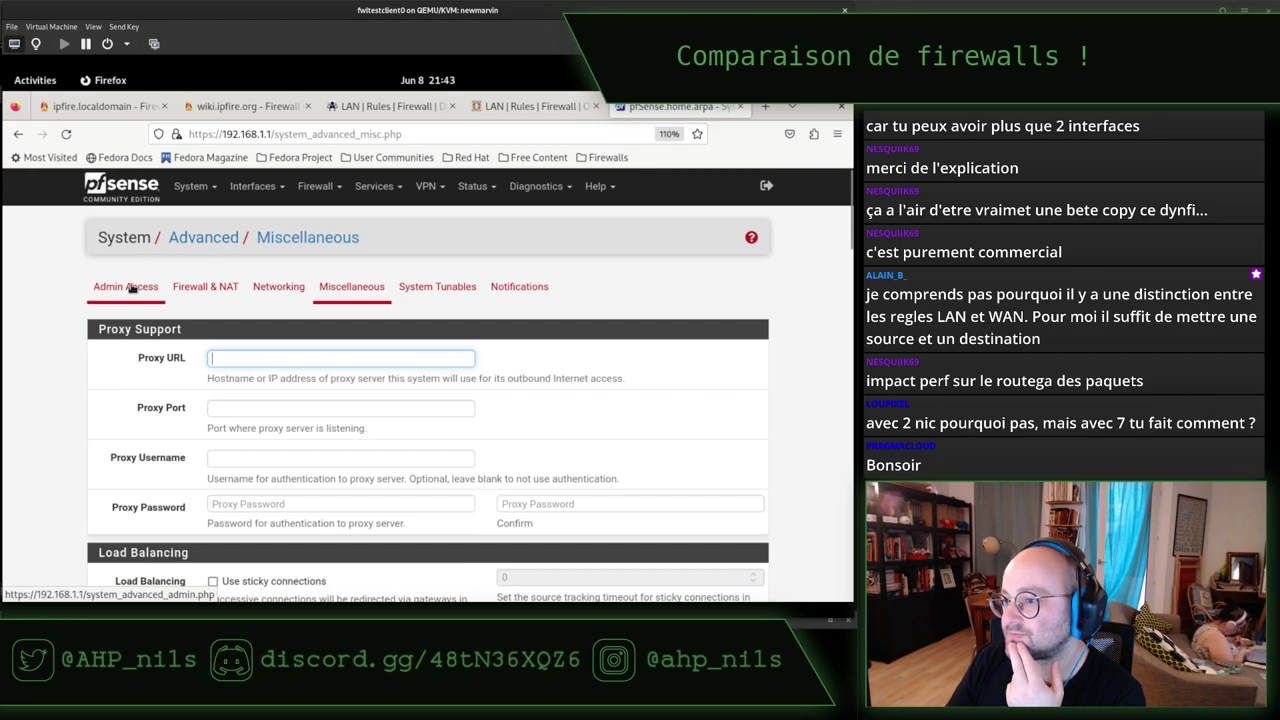
{"action": "left_click", "coordinate": [128, 287]}
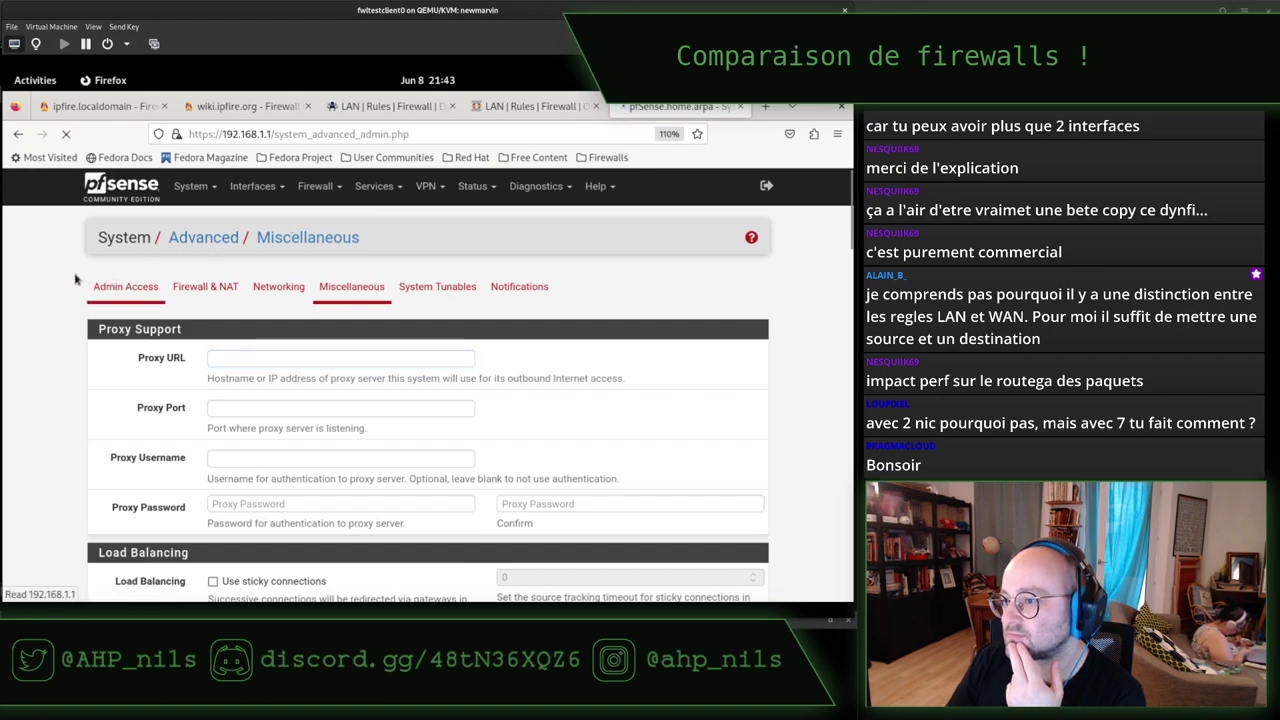
{"action": "left_click", "coordinate": [191, 186]}
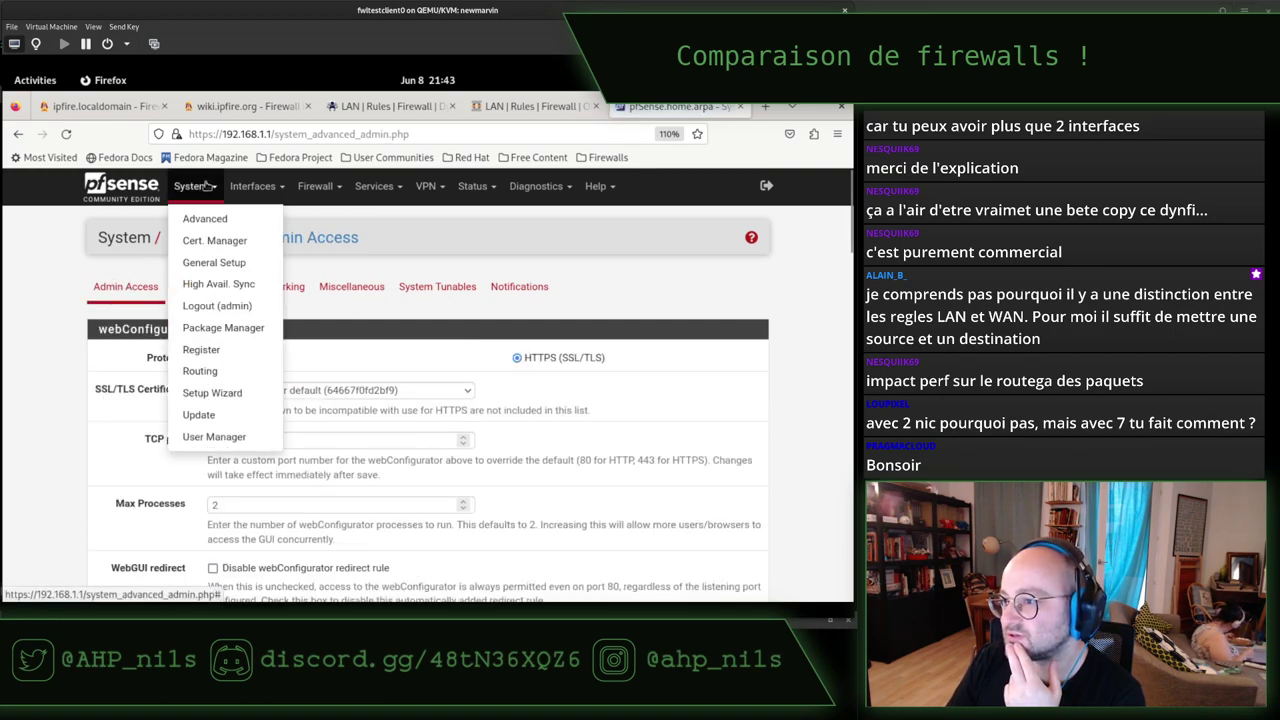
Open System > General Setup (hostname pfSense, domain home.arpa) and scroll through its options.
{"action": "left_click", "coordinate": [206, 263]}
{"action": "scroll", "coordinate": [78, 345], "scroll_direction": "down", "scroll_amount": 7}
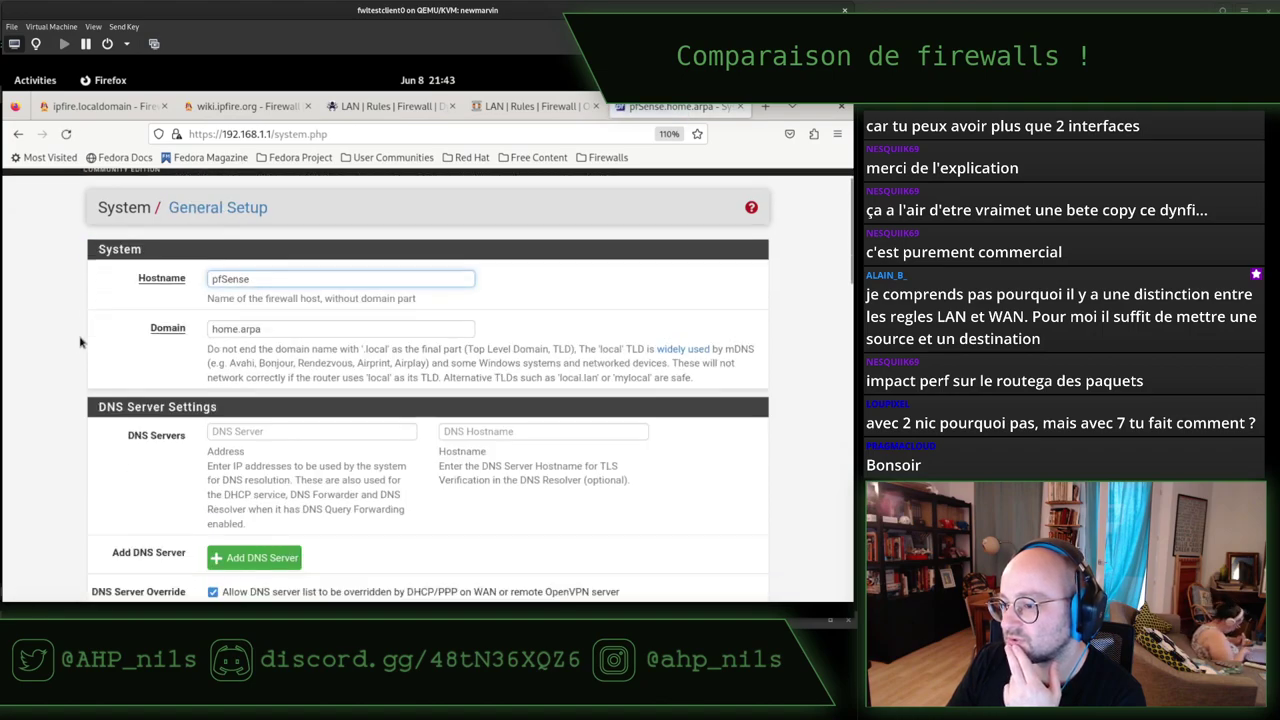
{"action": "scroll", "coordinate": [80, 343], "scroll_direction": "down", "scroll_amount": 9}
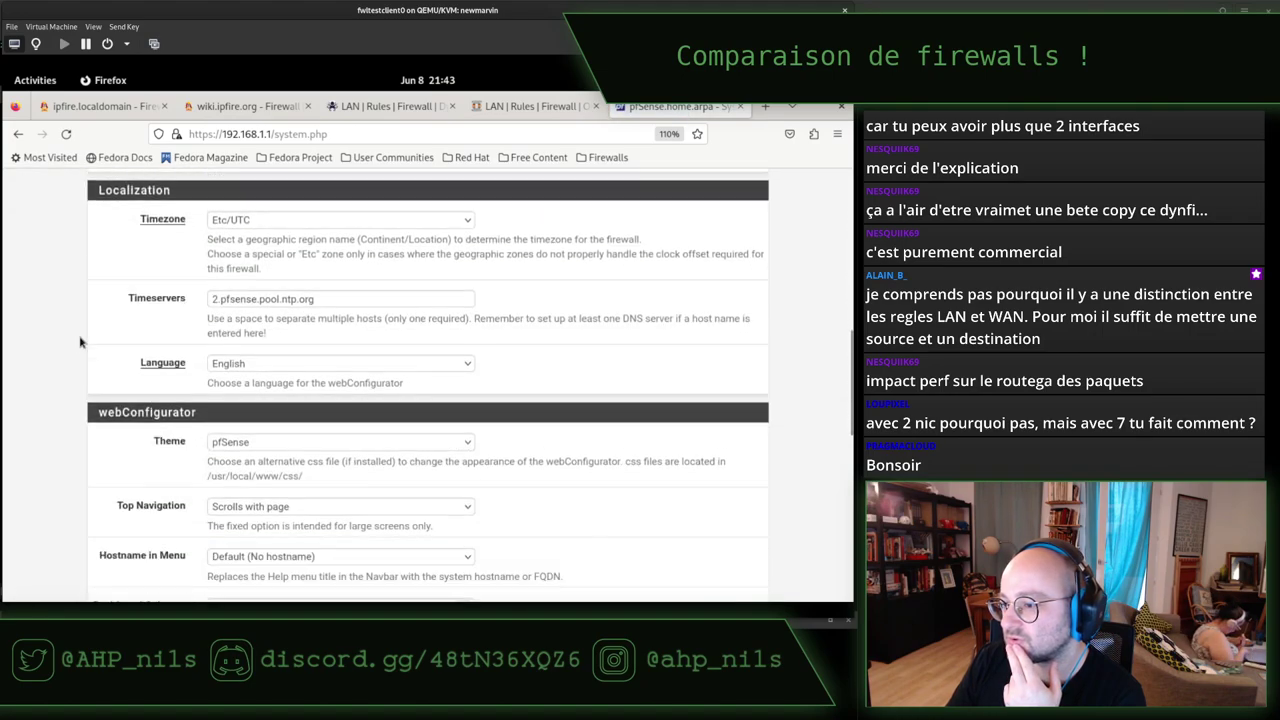
{"action": "scroll", "coordinate": [80, 343], "scroll_direction": "down", "scroll_amount": 2}
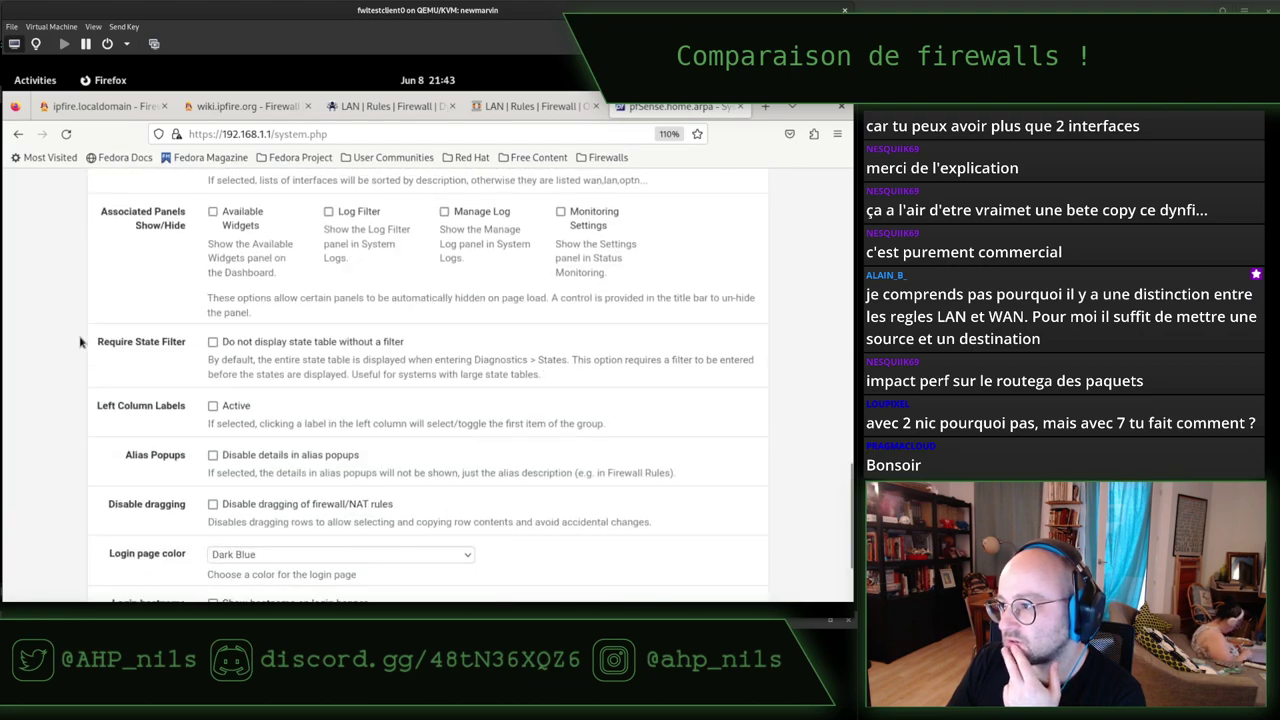
{"action": "scroll", "coordinate": [80, 343], "scroll_direction": "down", "scroll_amount": 2}
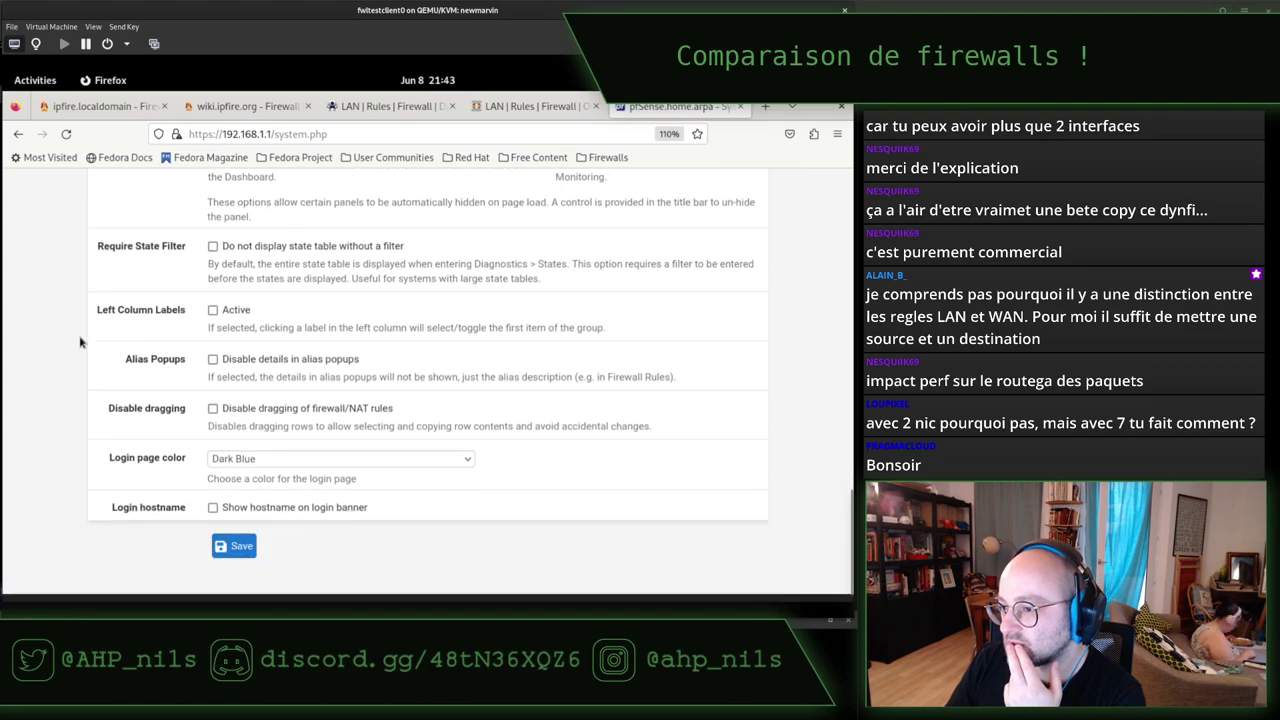
{"action": "scroll", "coordinate": [80, 343], "scroll_direction": "down", "scroll_amount": 1}
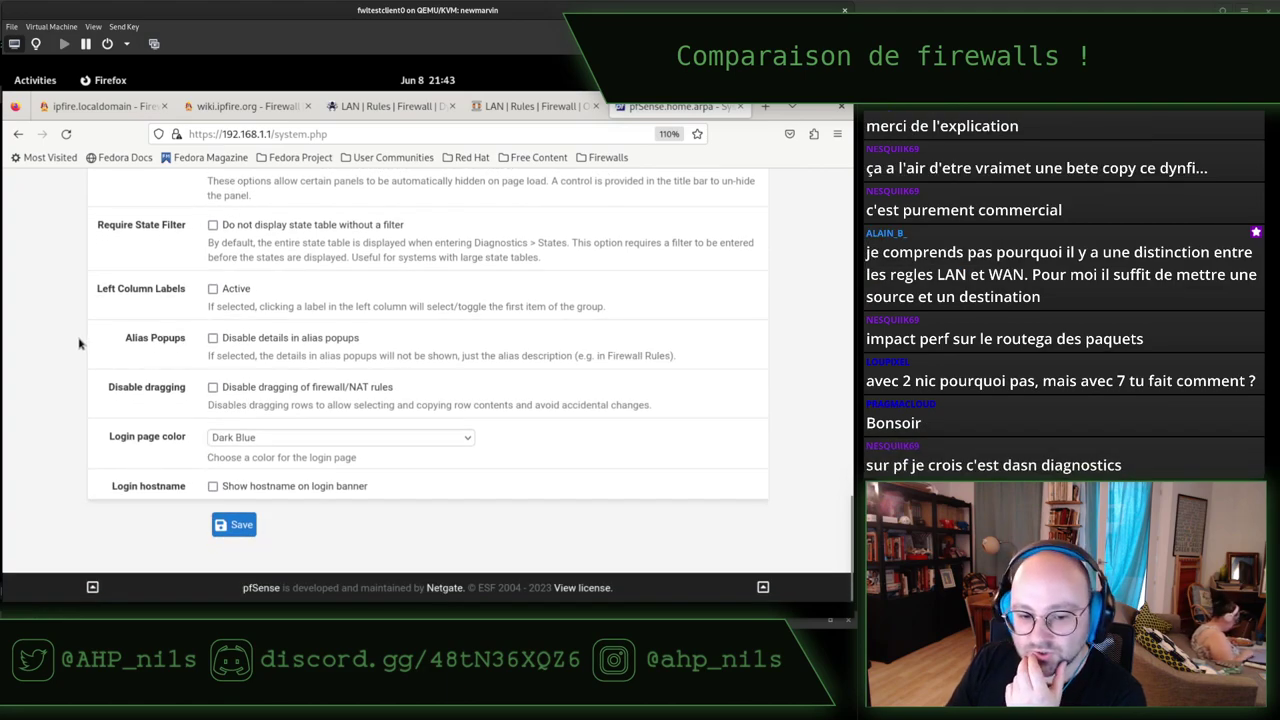
{"action": "scroll", "coordinate": [80, 343], "scroll_direction": "up", "scroll_amount": 20}
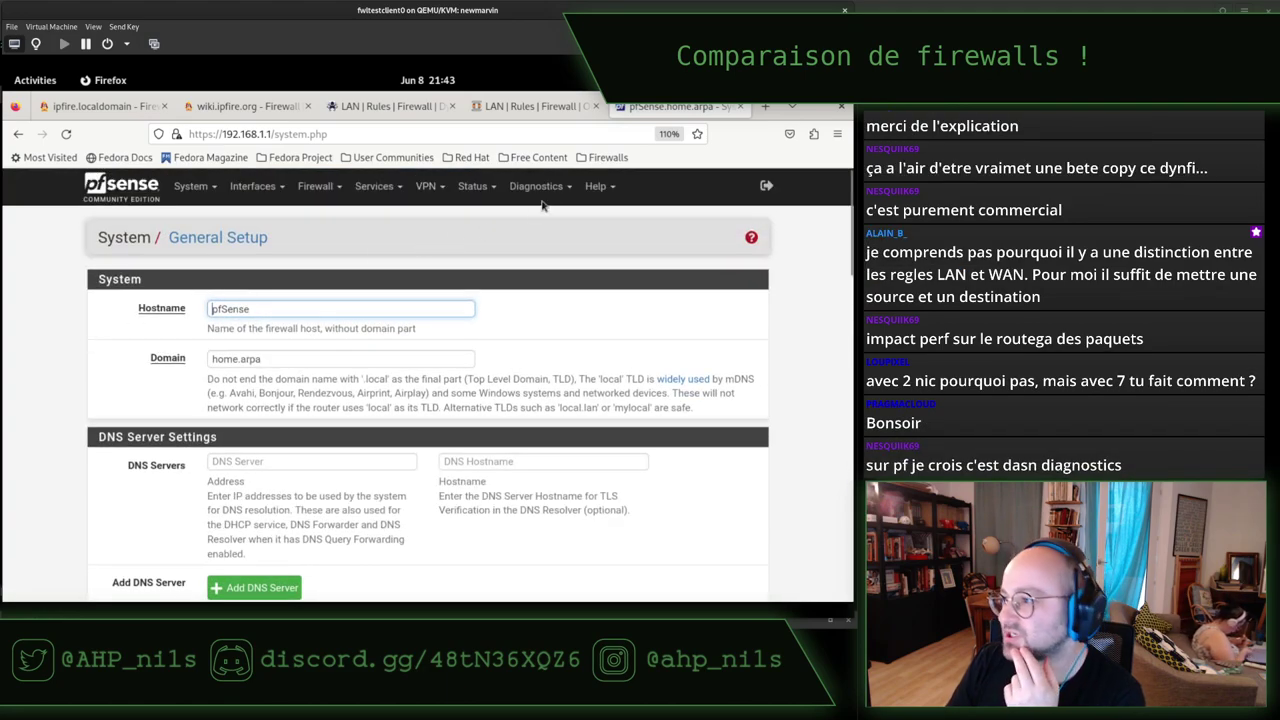
{"action": "left_click", "coordinate": [553, 188]}
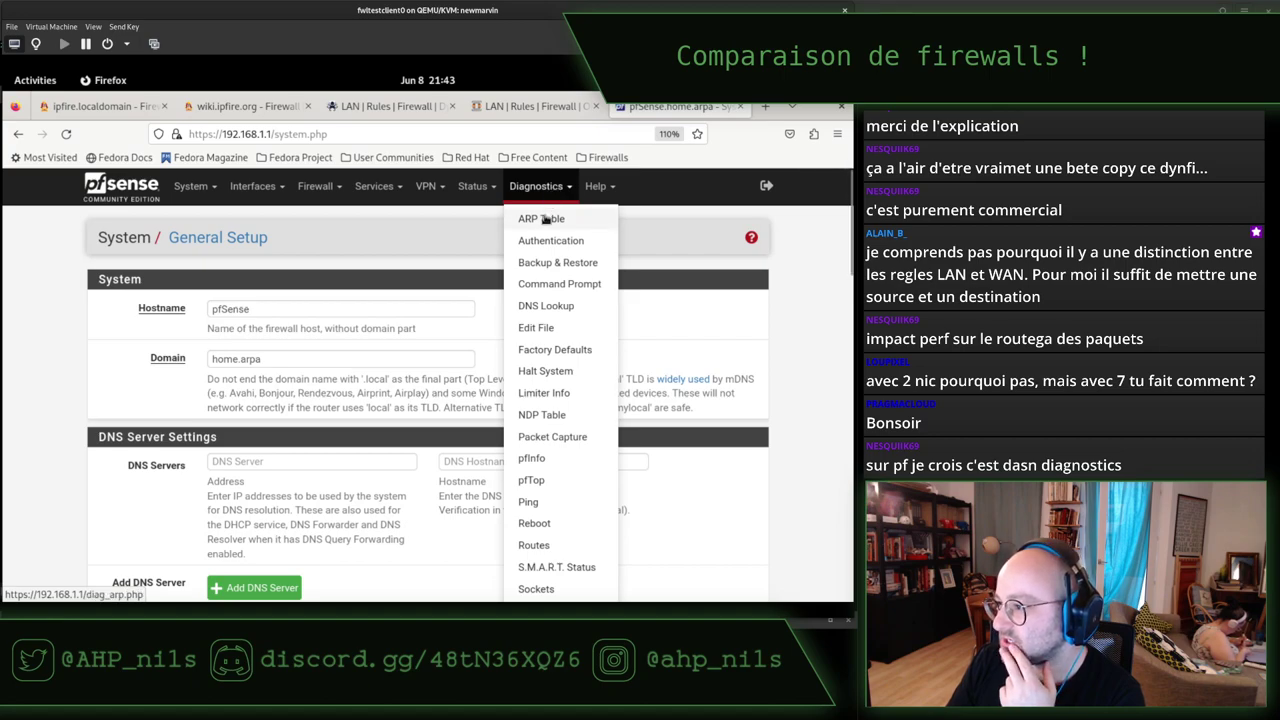
On Diagnostics > Backup & Restore, review the backup area choices and leave it on All.
{"action": "left_click", "coordinate": [545, 266]}
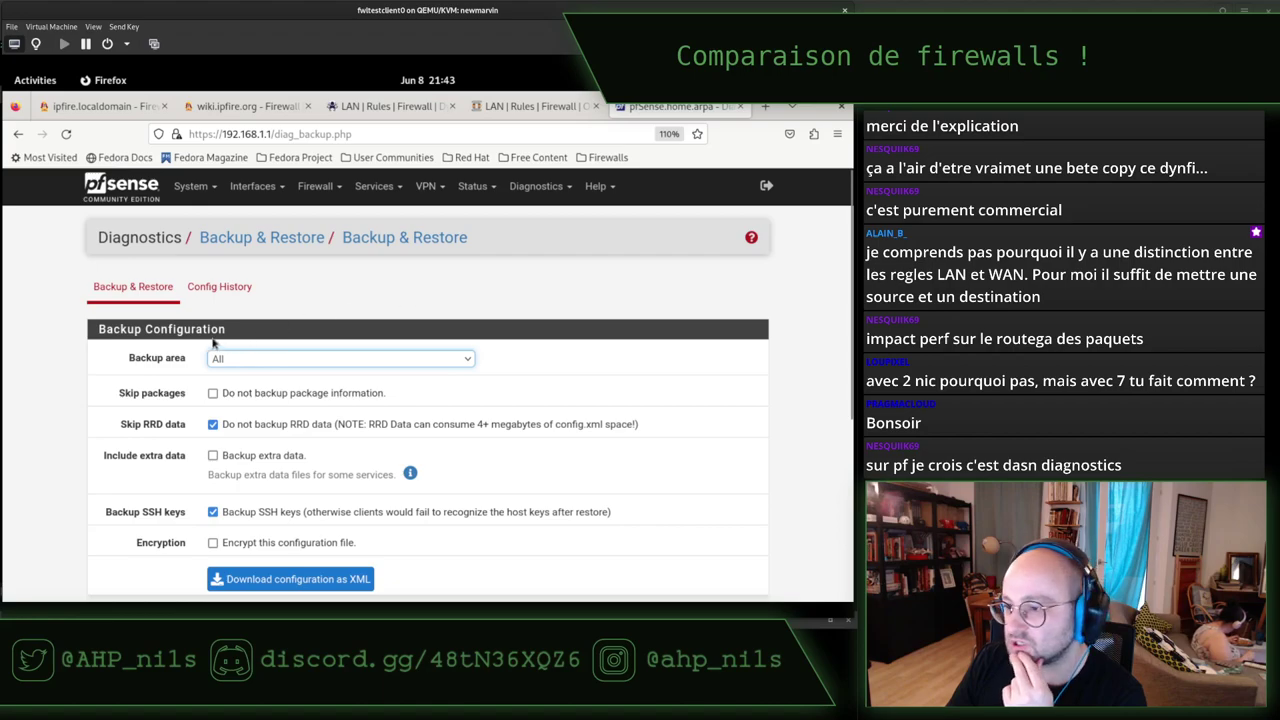
{"action": "left_click", "coordinate": [62, 305]}
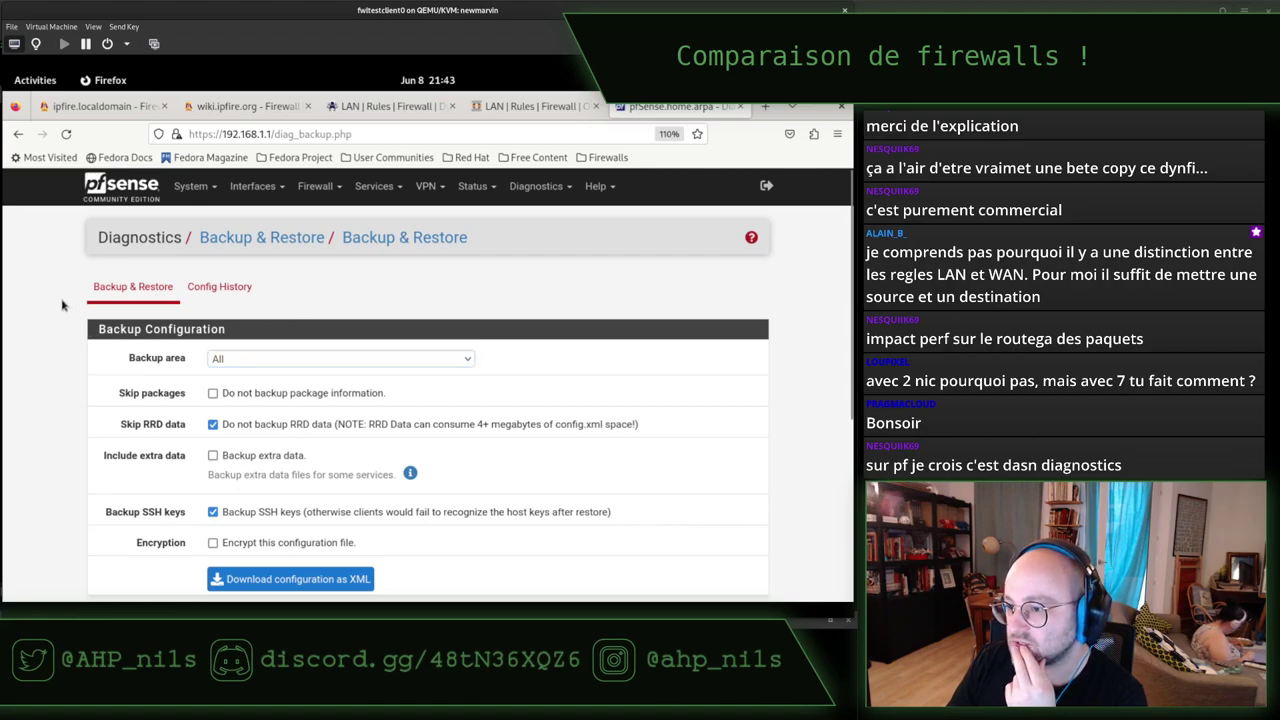
{"action": "left_click", "coordinate": [277, 363]}
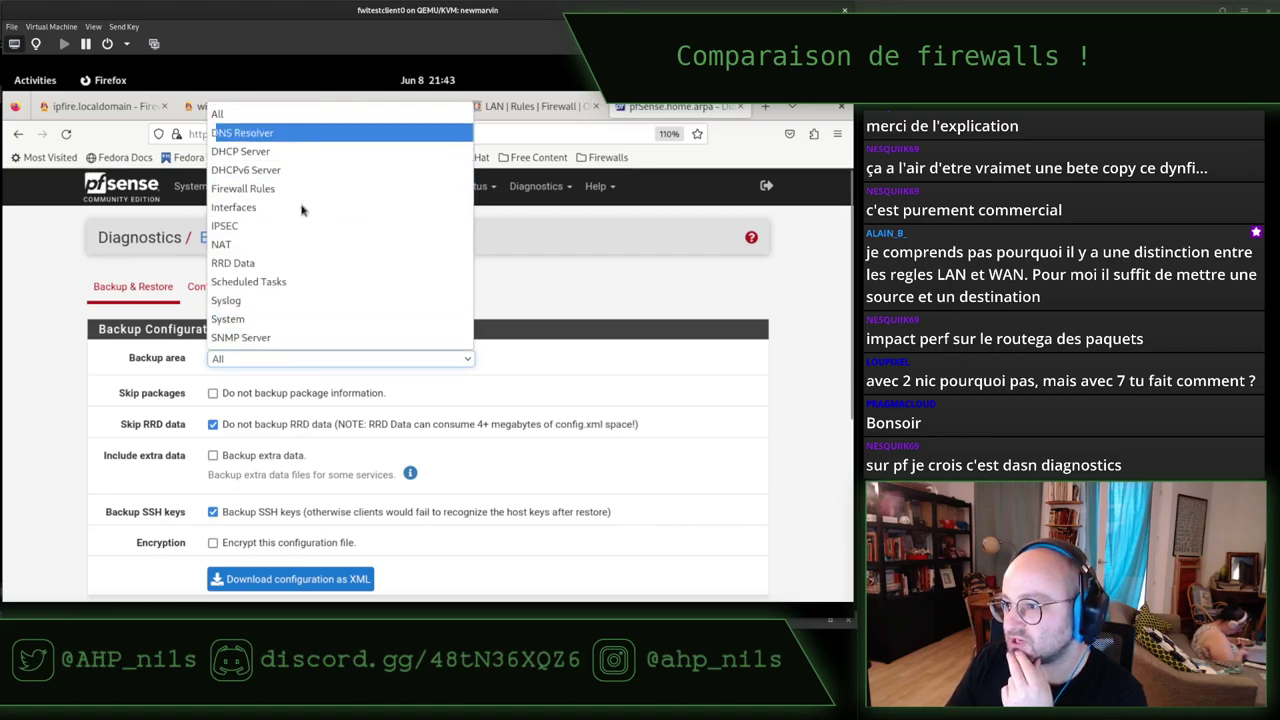
{"action": "left_click", "coordinate": [54, 318]}
Scroll the Config History table of saved versions from 6/8/23 back to 5/18/23.
{"action": "left_click", "coordinate": [228, 287]}
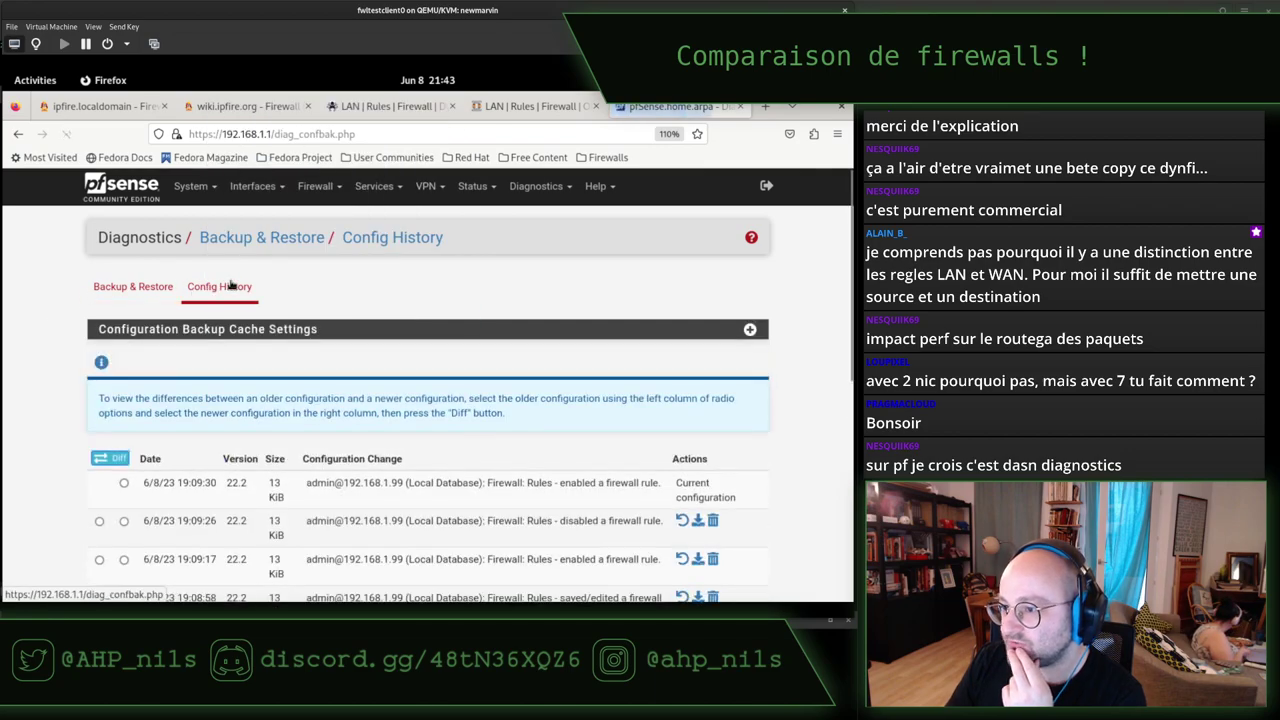
{"action": "scroll", "coordinate": [55, 313], "scroll_direction": "down", "scroll_amount": 5}
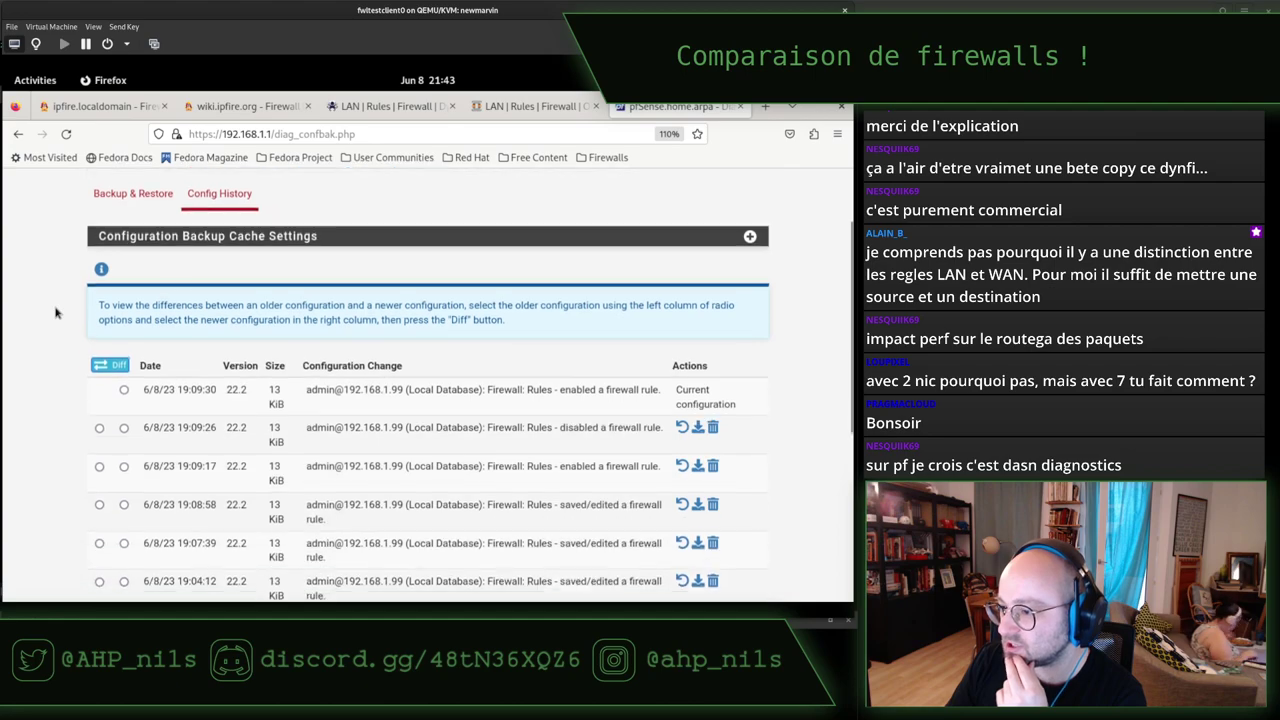
{"action": "scroll", "coordinate": [55, 313], "scroll_direction": "down", "scroll_amount": 2}
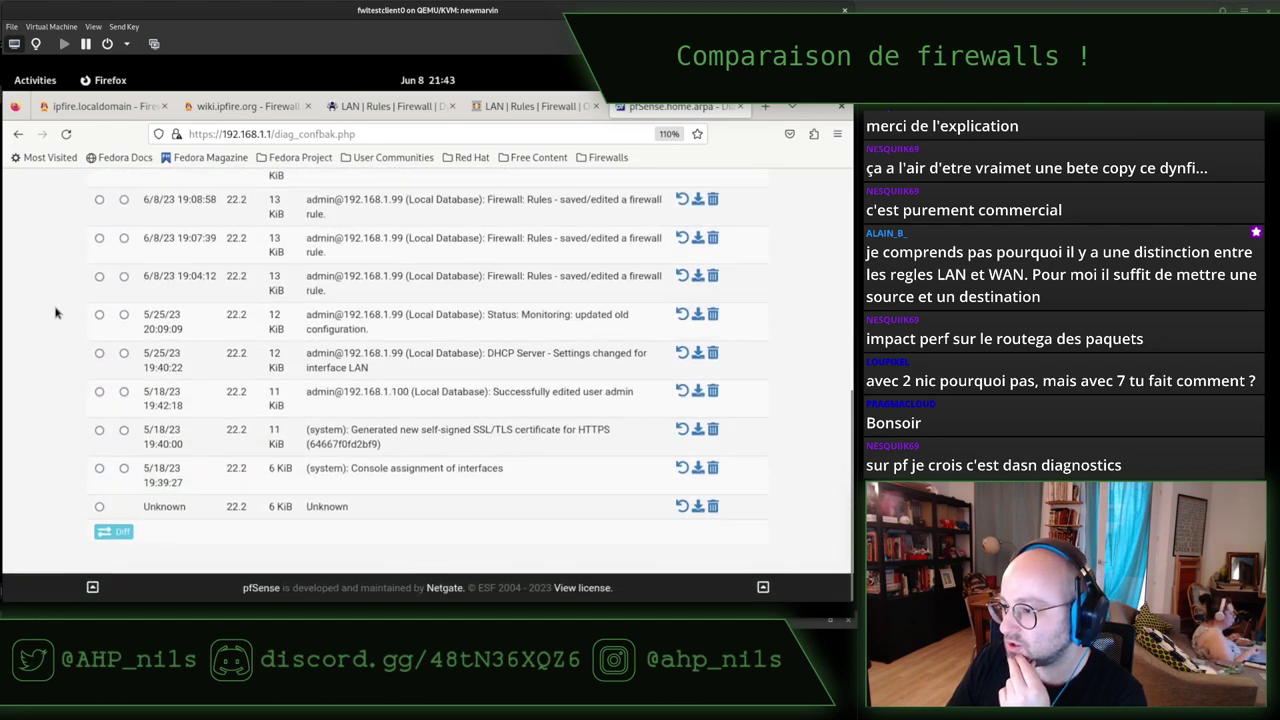